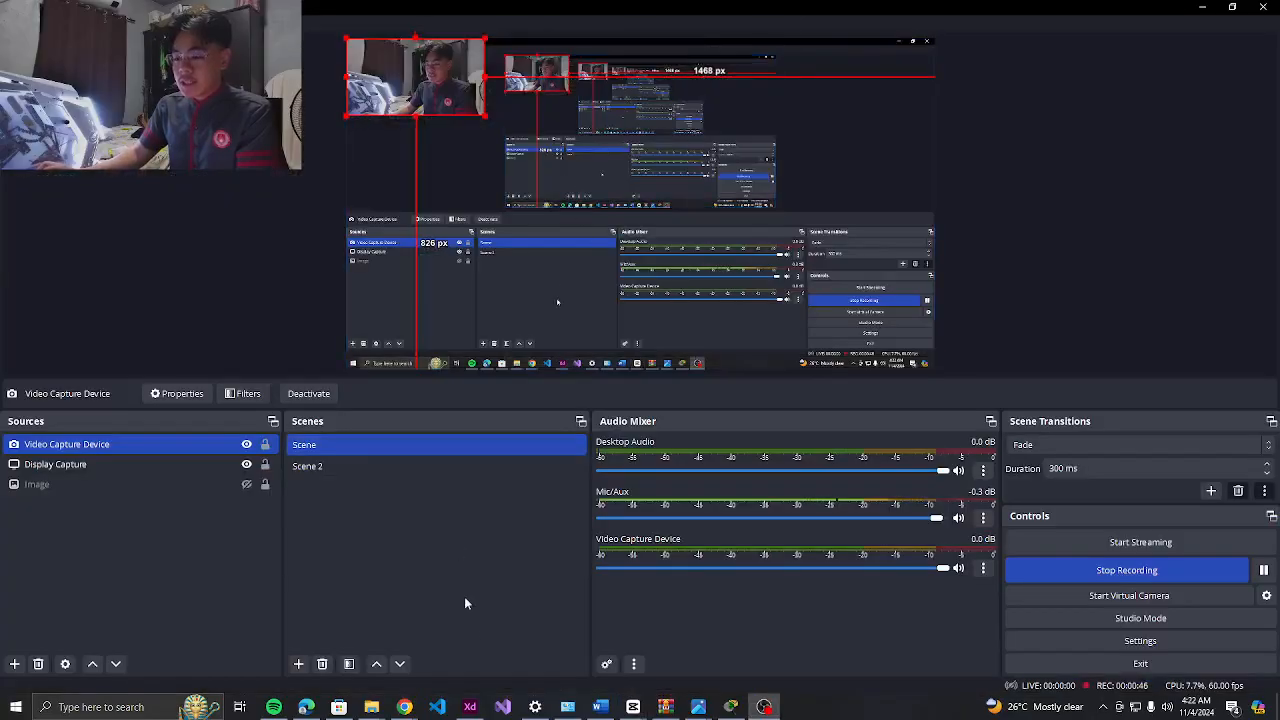
# Switch from OBS Studio to the Adobe XD image of the IP addressing table
pyautogui.click(470, 707)
# Scroll through the addressing and subnetting tables, then switch to the empty Packet Tracer workspace
pyautogui.scroll(2, 573, 317)
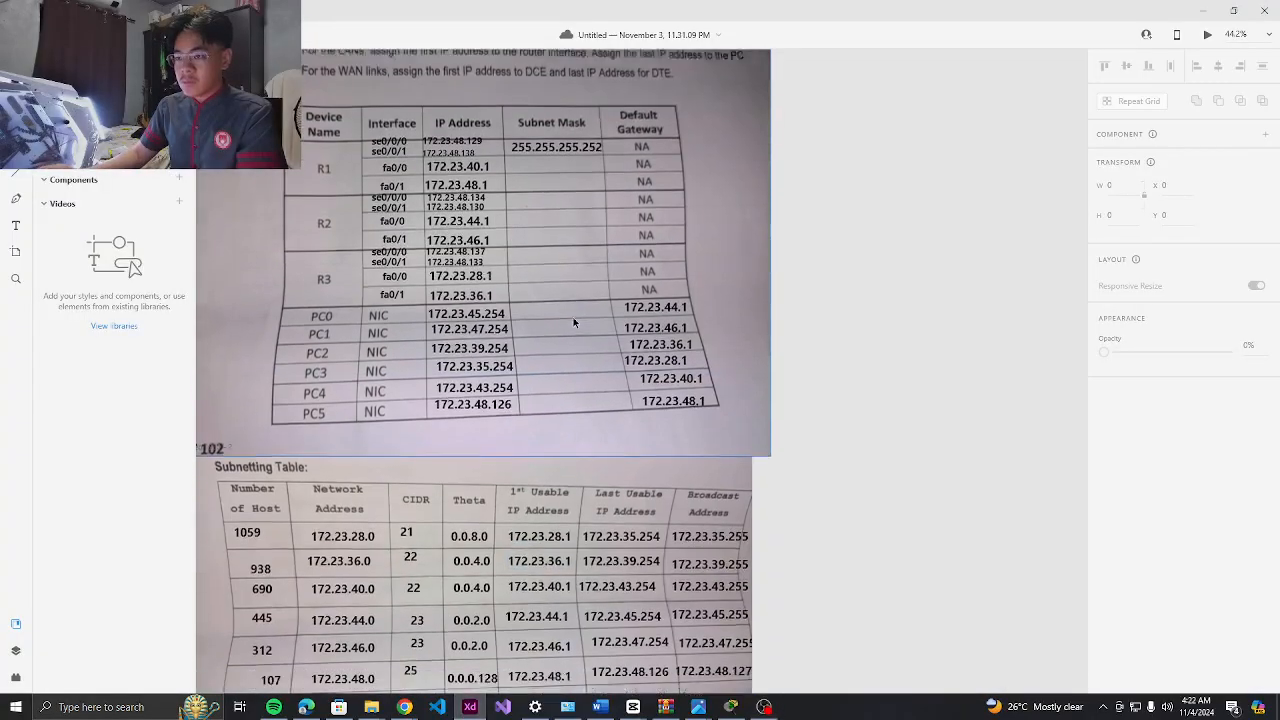
pyautogui.scroll(-2, 539, 232)
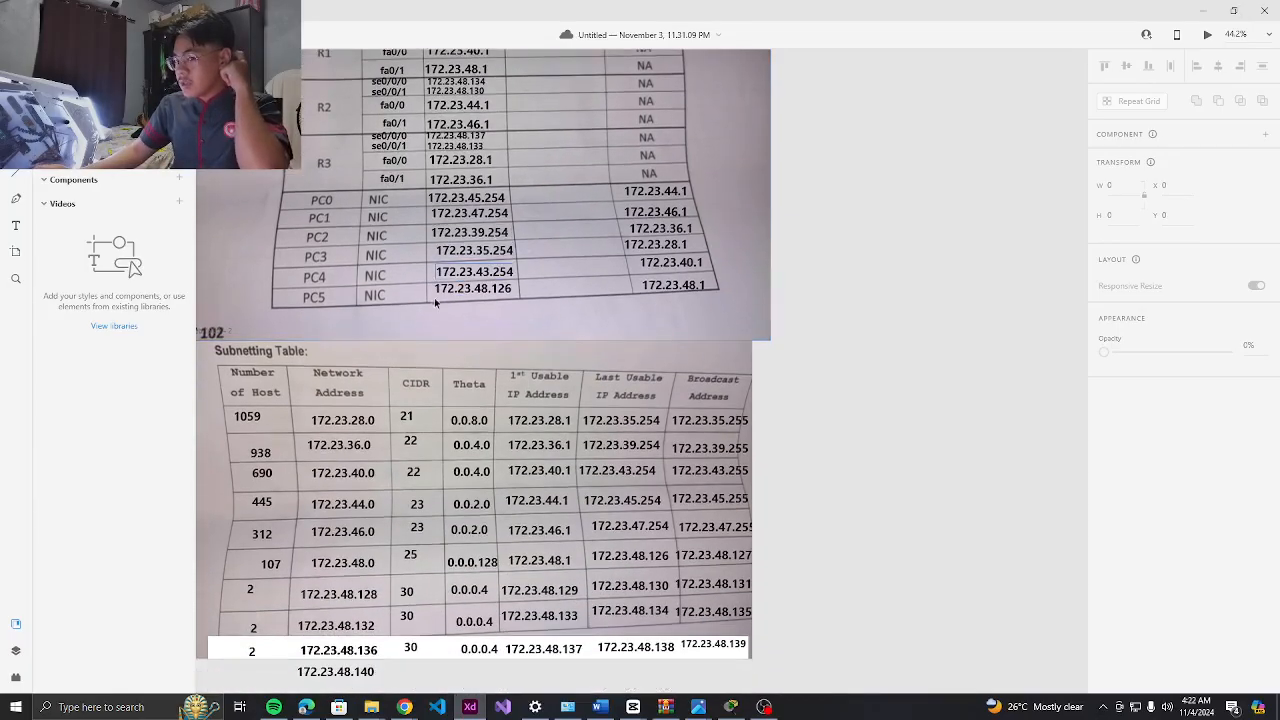
pyautogui.scroll(-2, 436, 296)
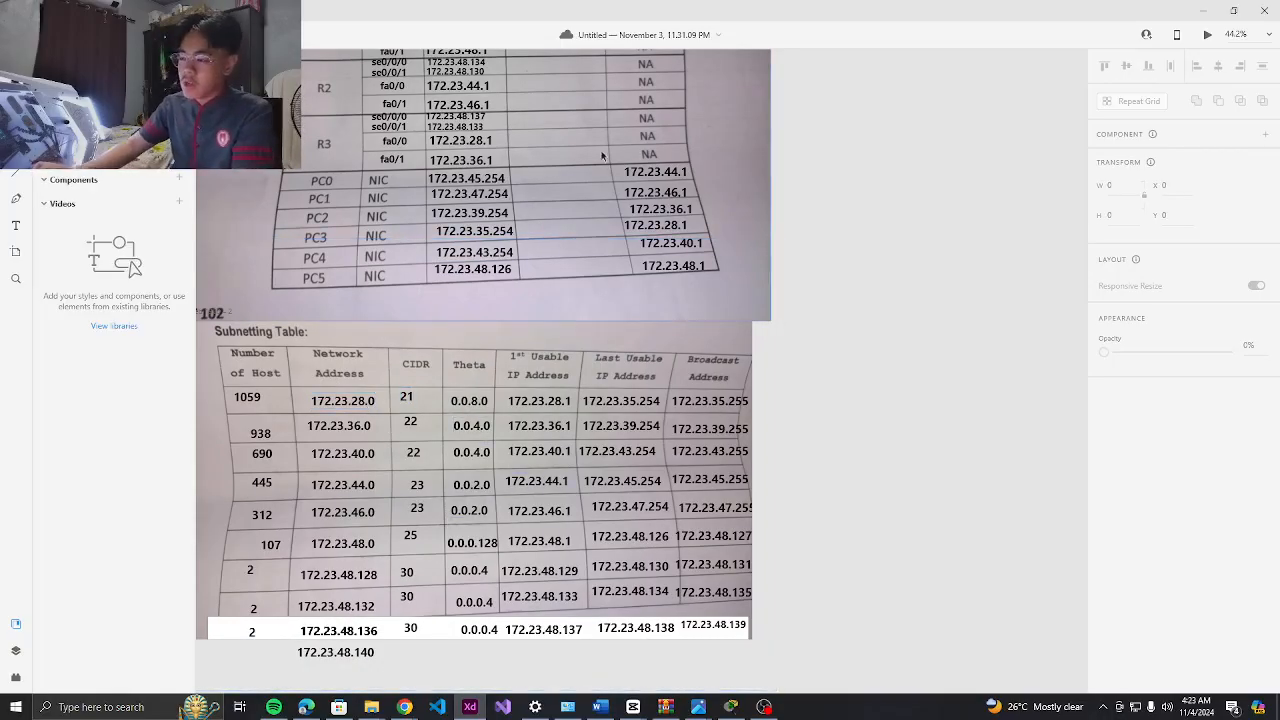
pyautogui.scroll(1, 600, 300)
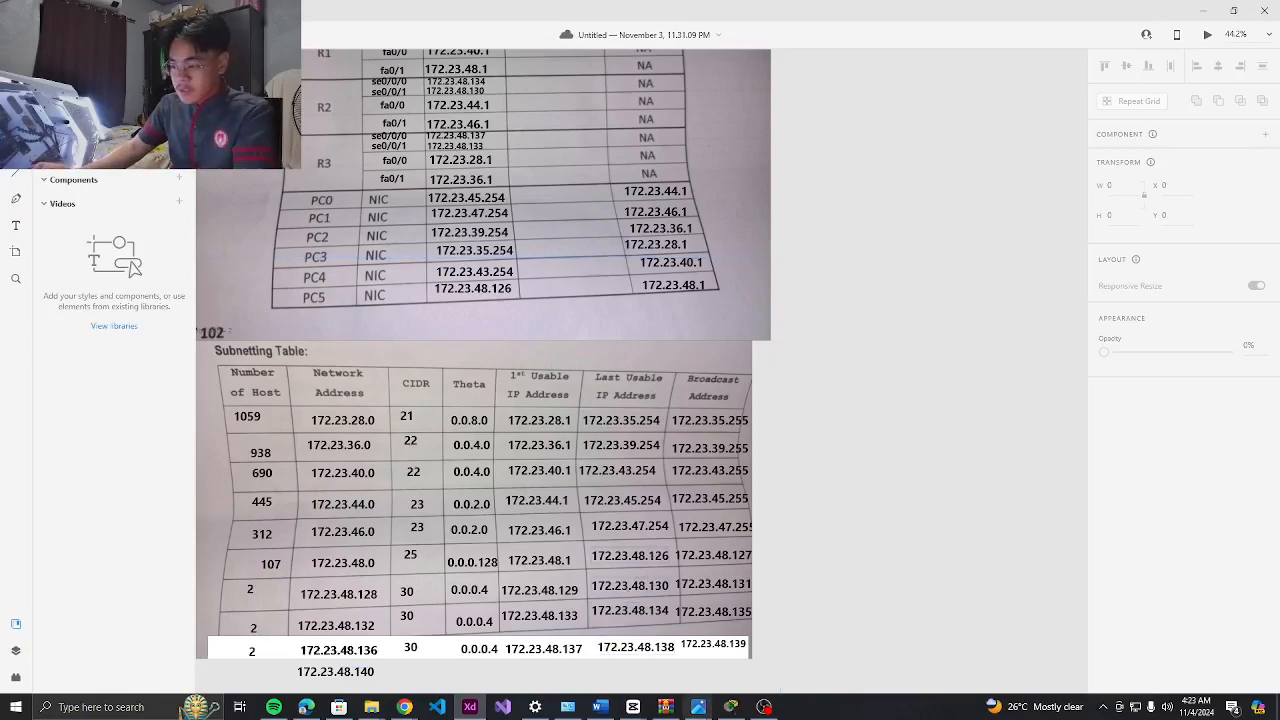
pyautogui.click(731, 707)
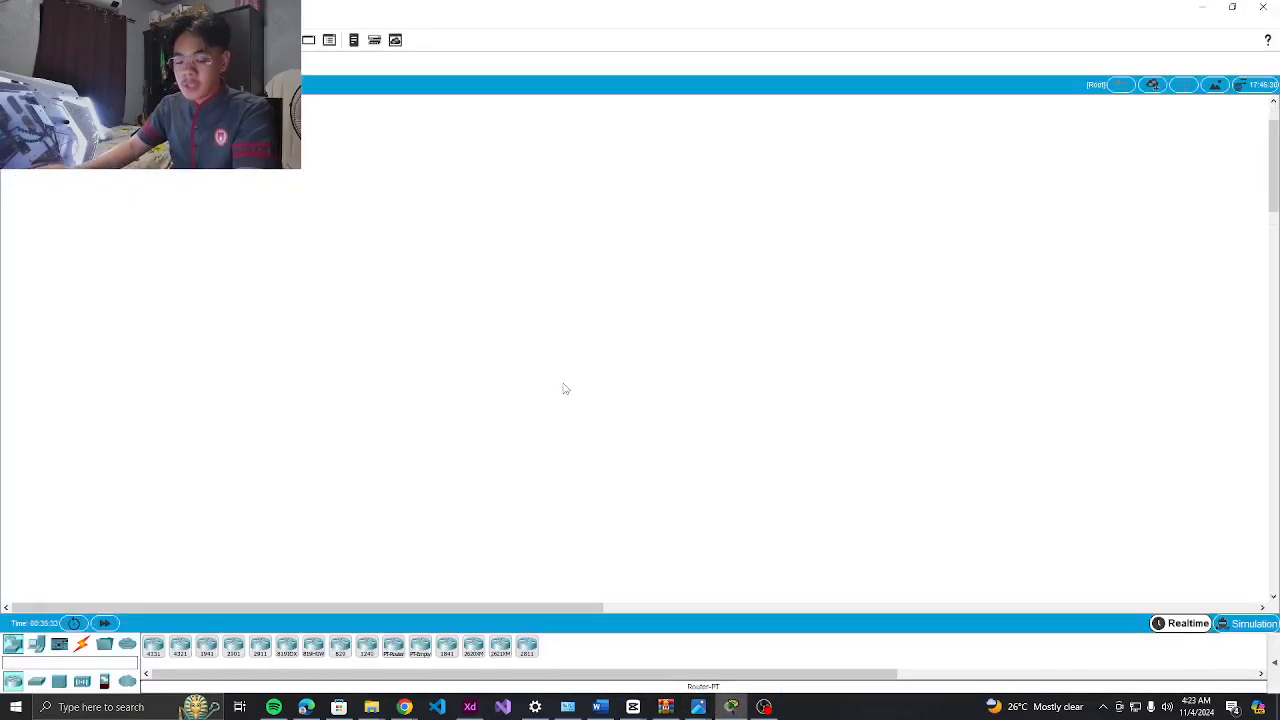
# Place three 1841 routers in a triangle: lower left, top and lower right
pyautogui.scroll(-3, 563, 389)
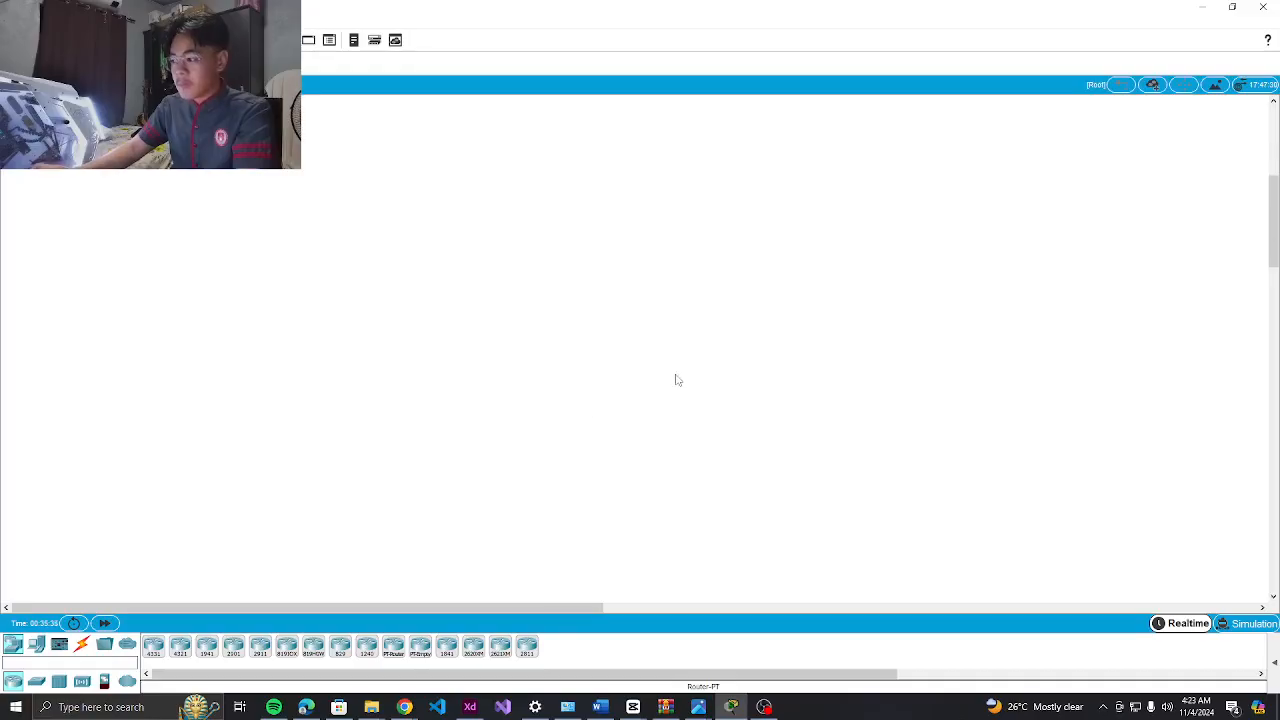
pyautogui.scroll(3, 665, 381)
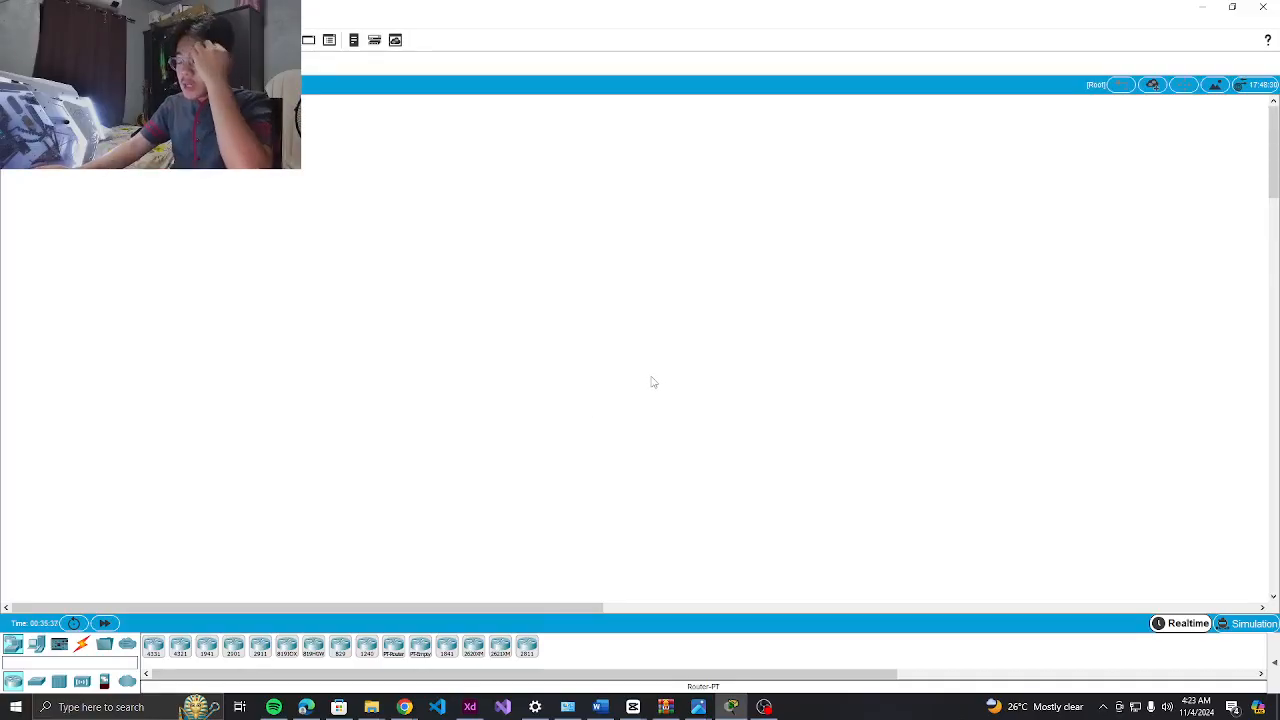
pyautogui.scroll(-1, 640, 382)
pyautogui.scroll(1, 625, 383)
pyautogui.scroll(-2, 609, 383)
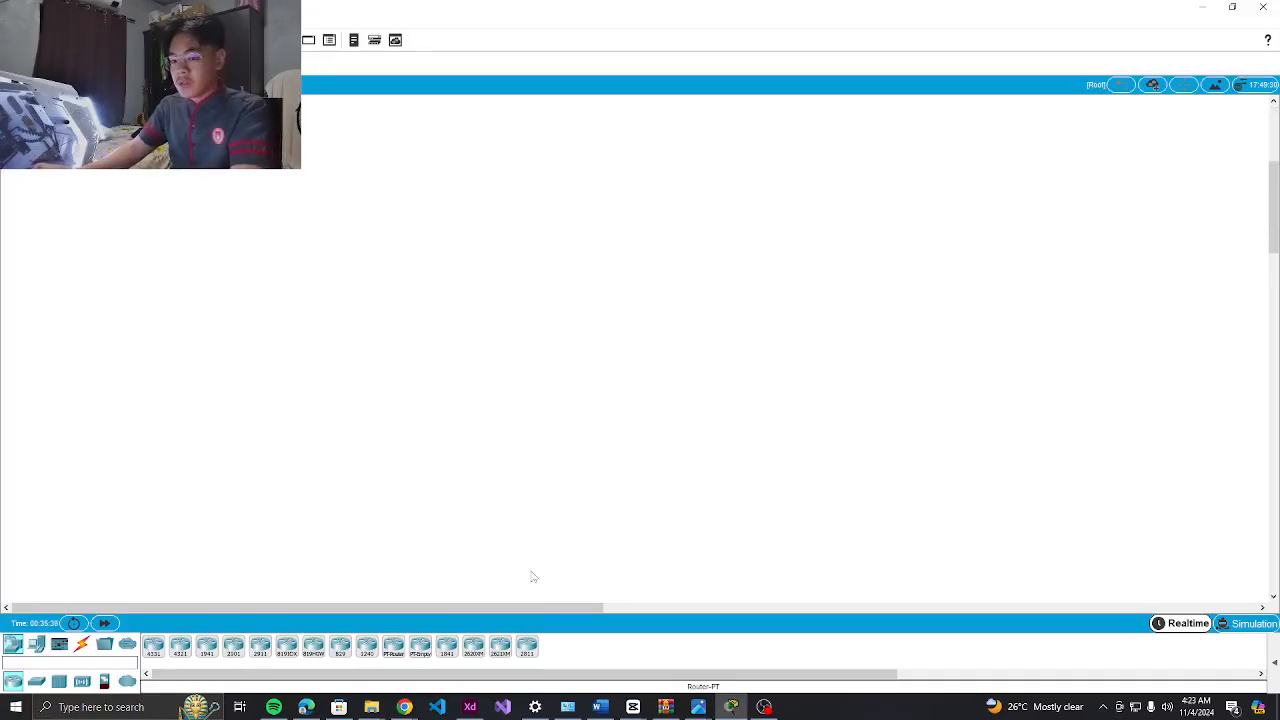
pyautogui.click(447, 646)
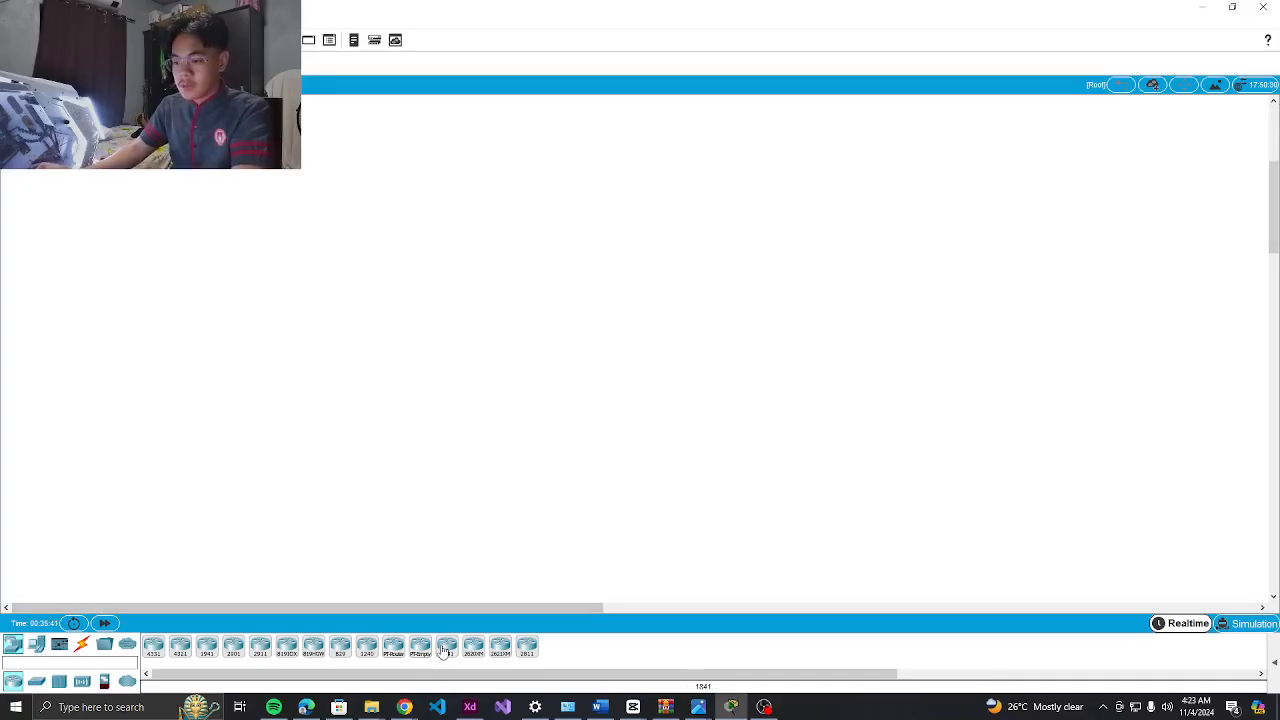
pyautogui.click(430, 425)
pyautogui.click(447, 646)
pyautogui.click(558, 266)
pyautogui.click(447, 646)
pyautogui.click(650, 421)
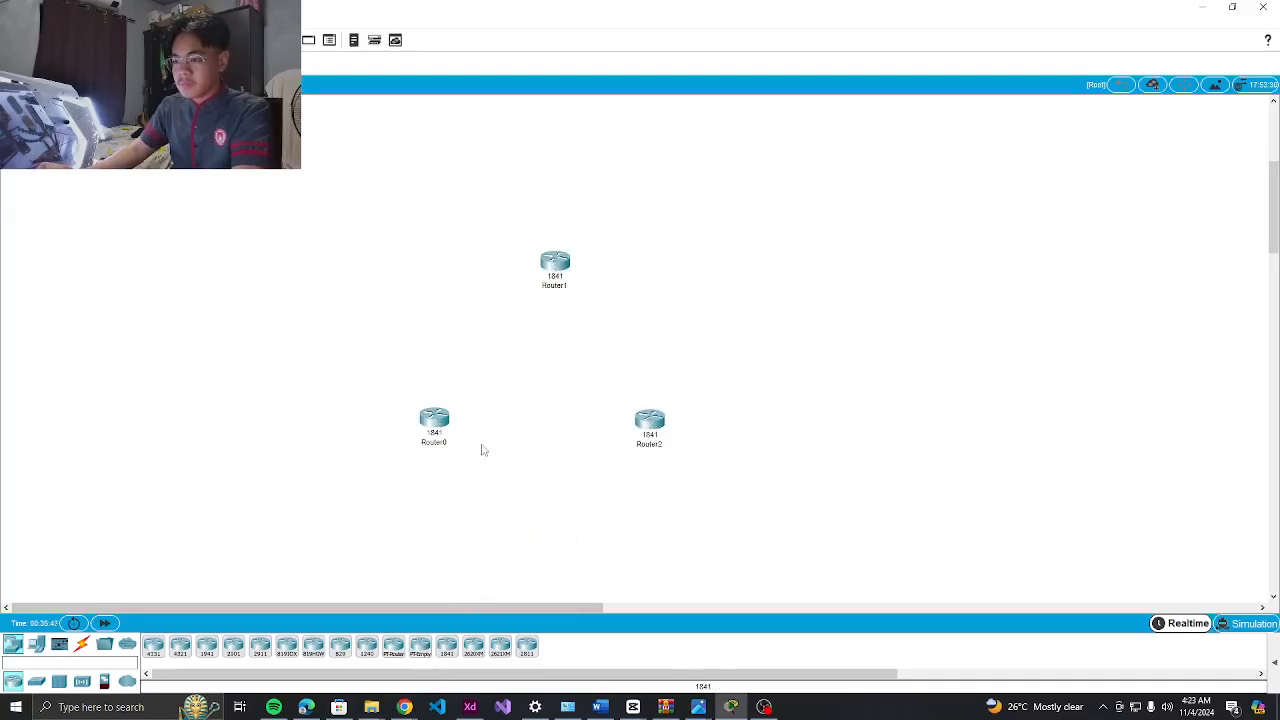
# Rename the routers R1, R2 and R3, then nudge R1 slightly right
pyautogui.click(435, 443)
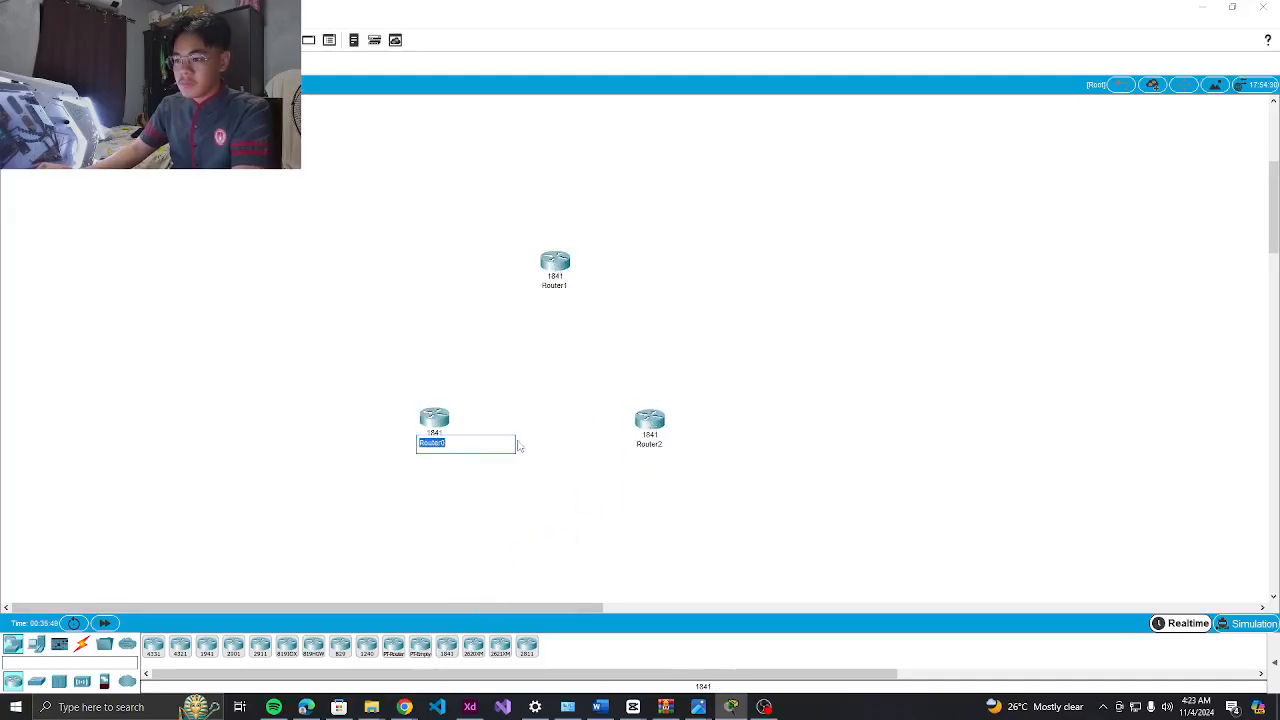
pyautogui.press('BackSpace')
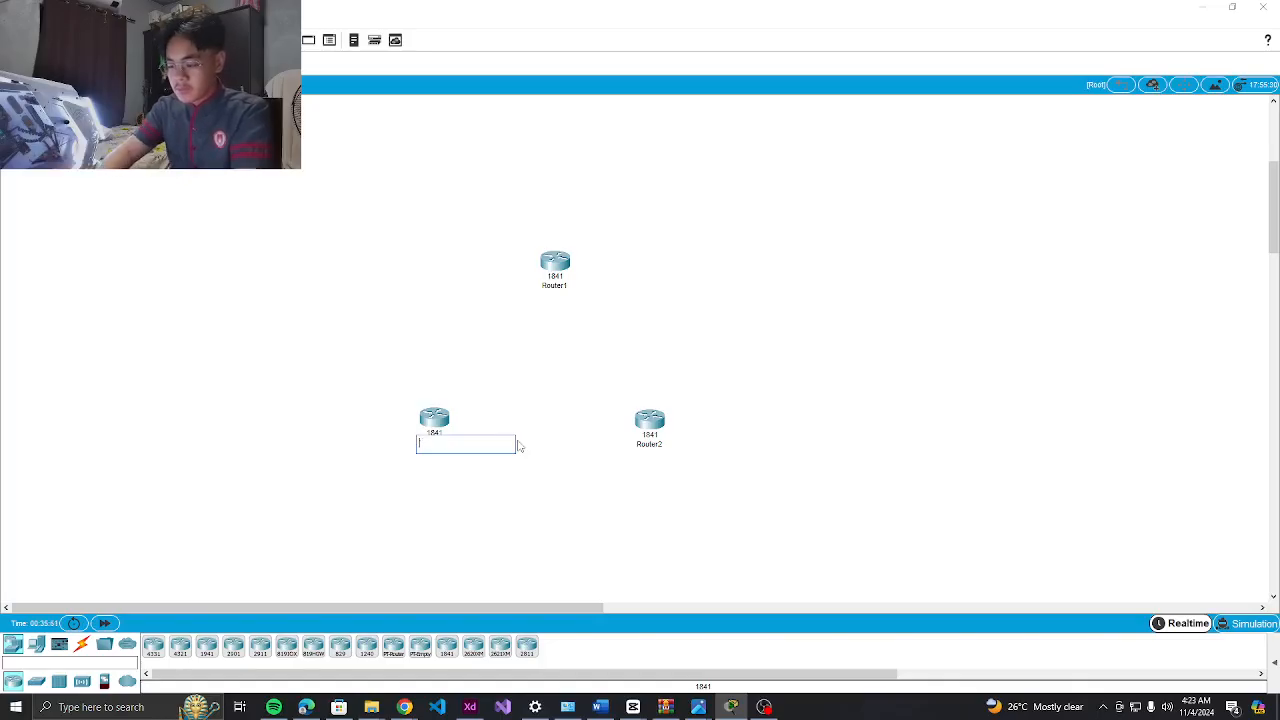
pyautogui.write('R1')
pyautogui.doubleClick(558, 285)
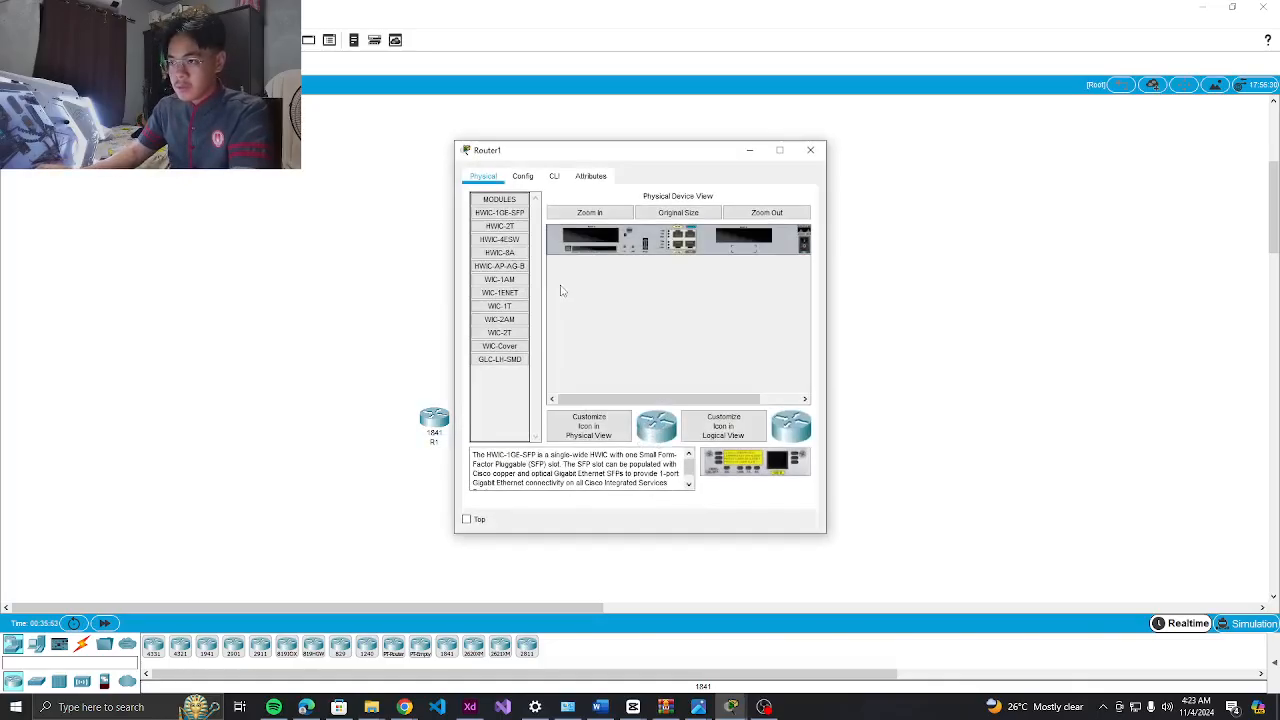
pyautogui.click(811, 151)
pyautogui.click(563, 287)
pyautogui.write('R2')
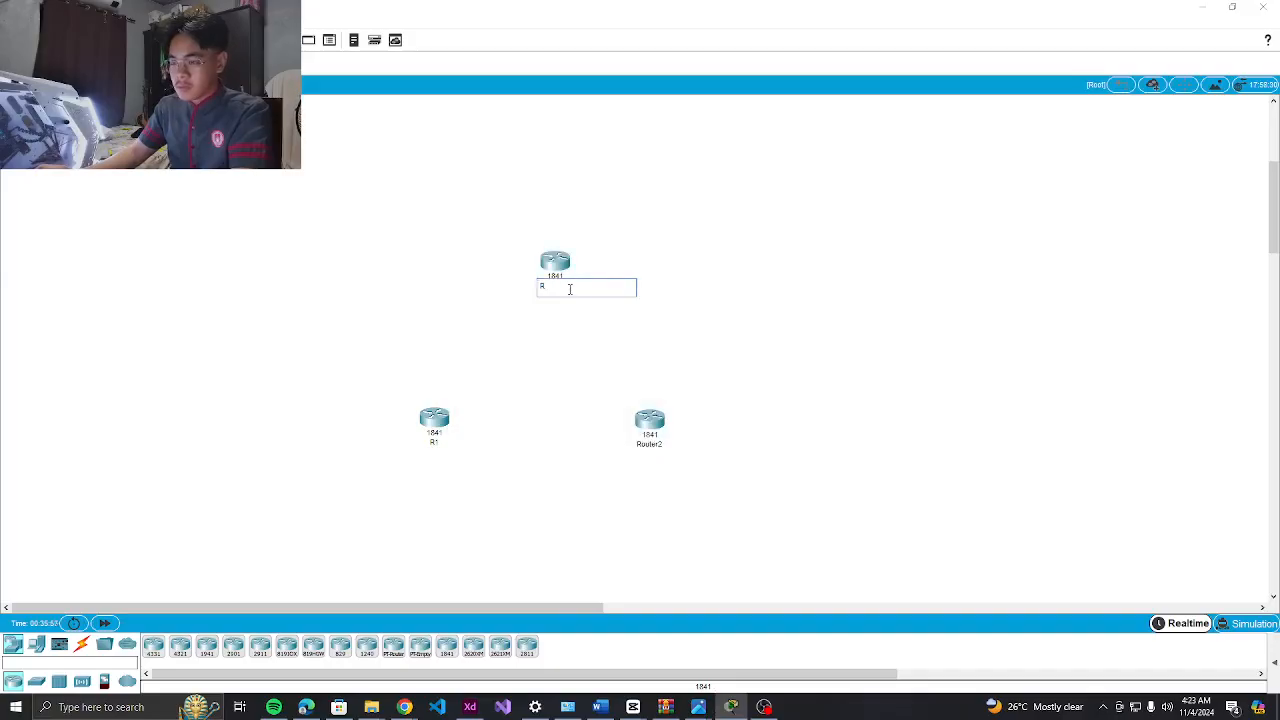
pyautogui.click(650, 445)
pyautogui.write('R3')
pyautogui.press('Return')
pyautogui.moveTo(432, 422); pyautogui.dragTo(442, 422)
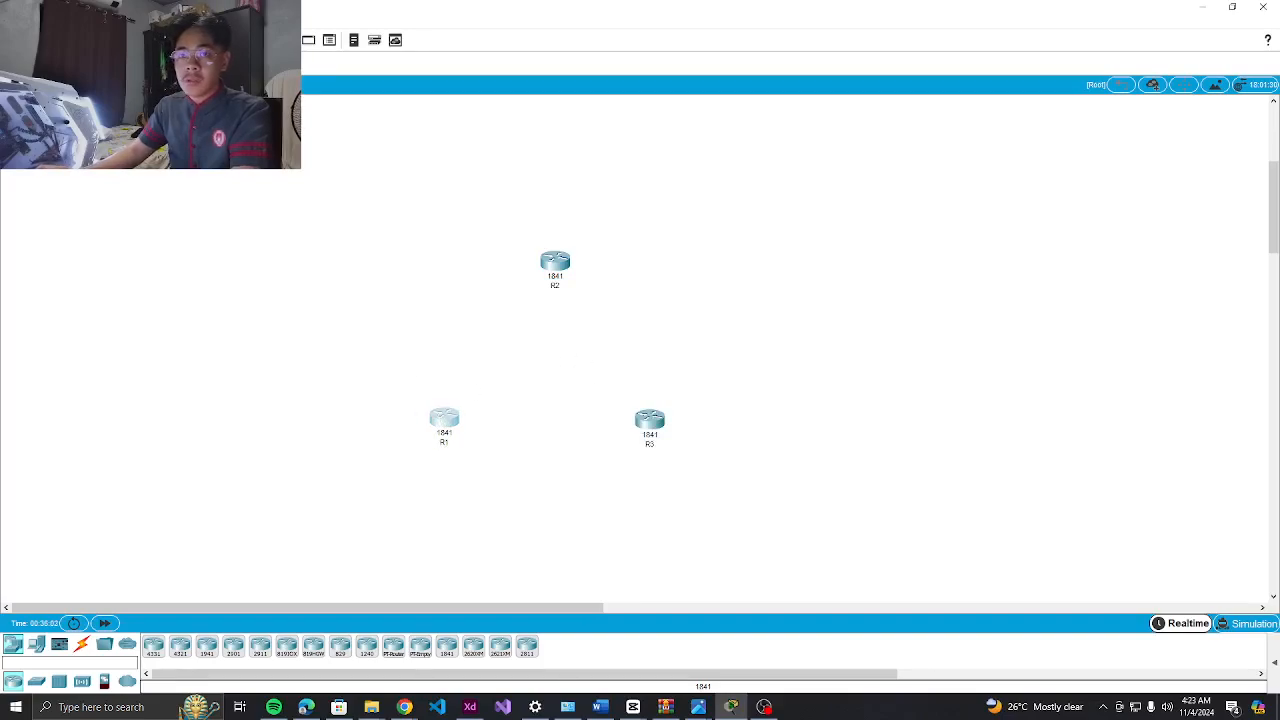
pyautogui.hotkey('ctrl', 'r')
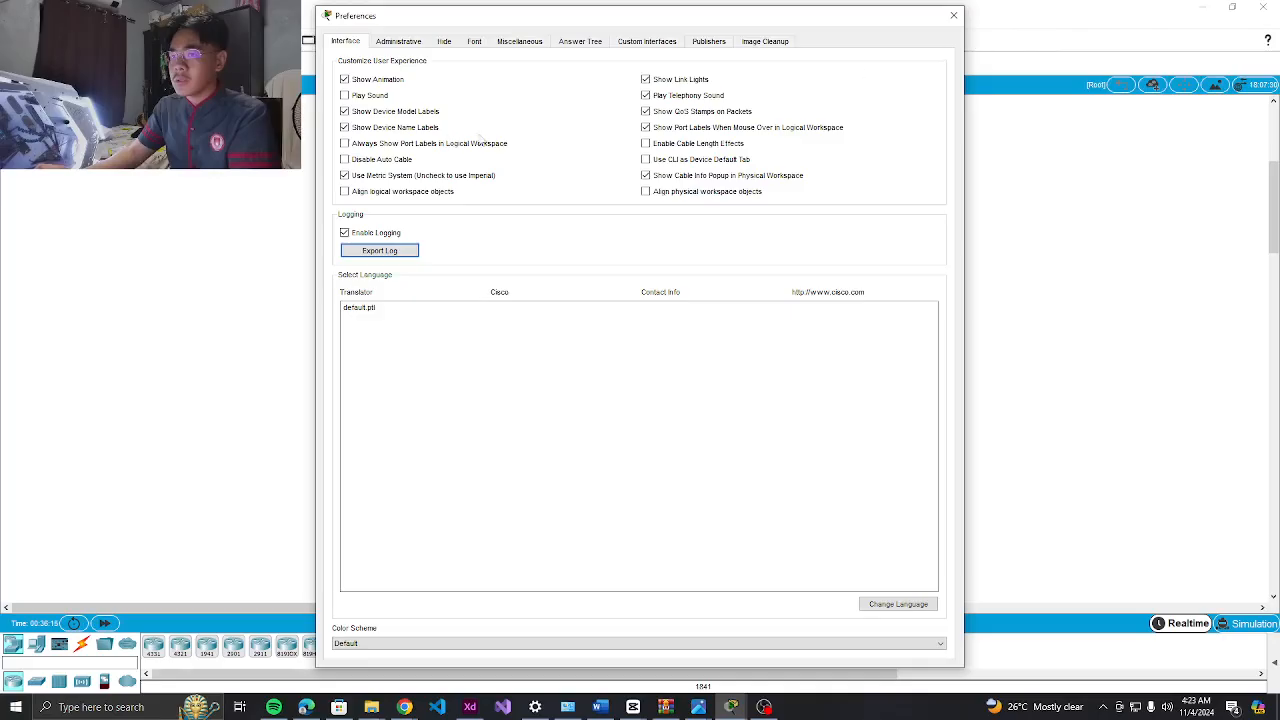
pyautogui.click(953, 15)
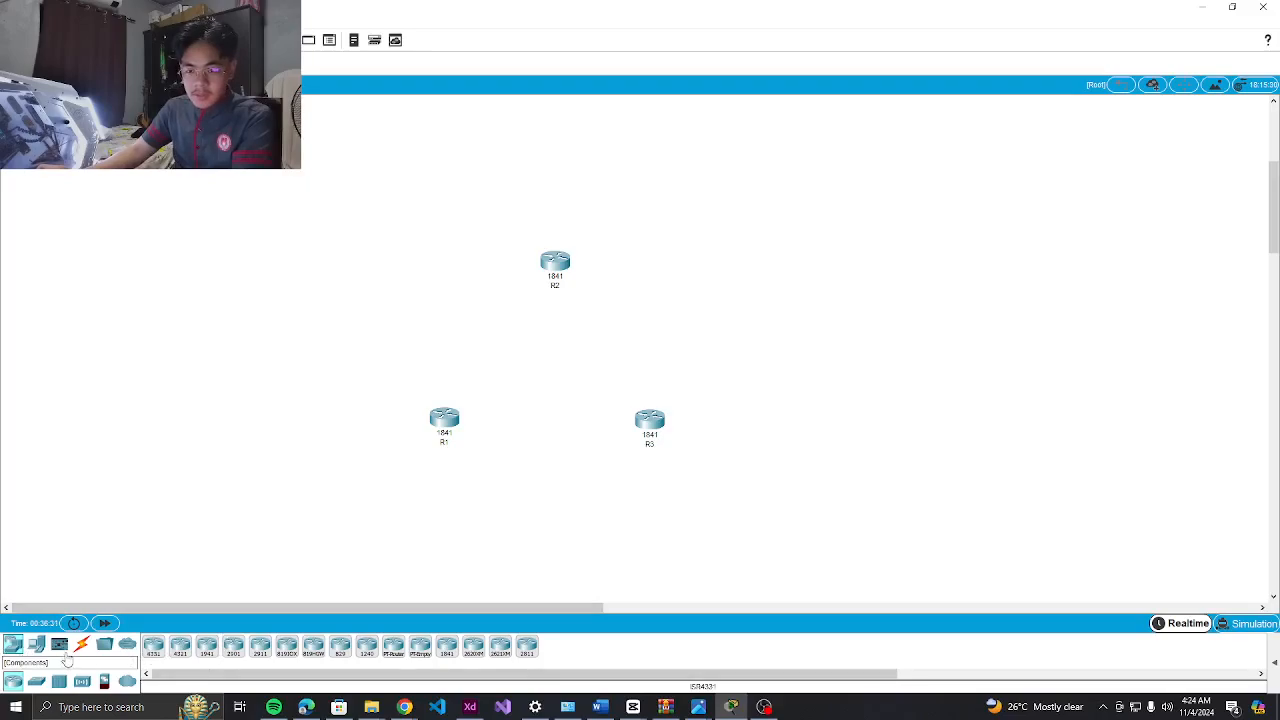
# Place PC0–PC3 around the routers, an extra router left of R1, and PC4 at bottom left
pyautogui.moveTo(38, 645); pyautogui.dragTo(408, 146)
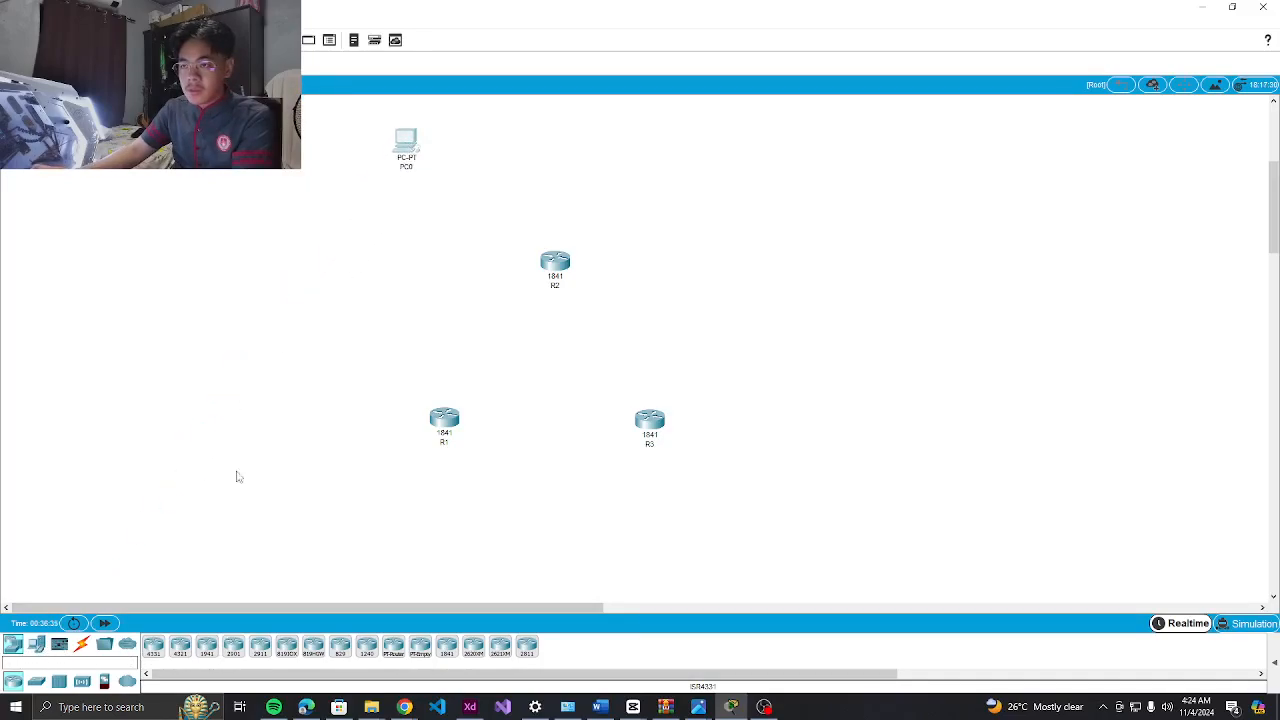
pyautogui.moveTo(38, 645); pyautogui.dragTo(663, 155)
pyautogui.moveTo(38, 645); pyautogui.dragTo(819, 296)
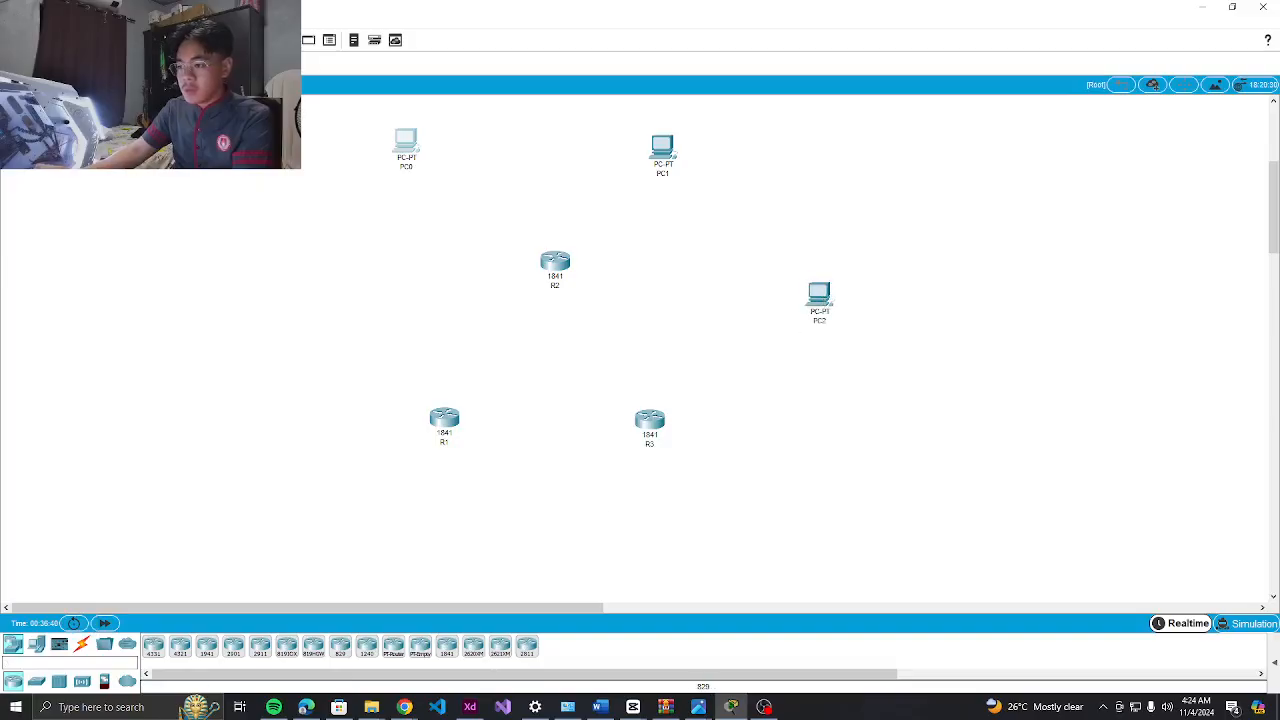
pyautogui.moveTo(38, 645); pyautogui.dragTo(826, 513)
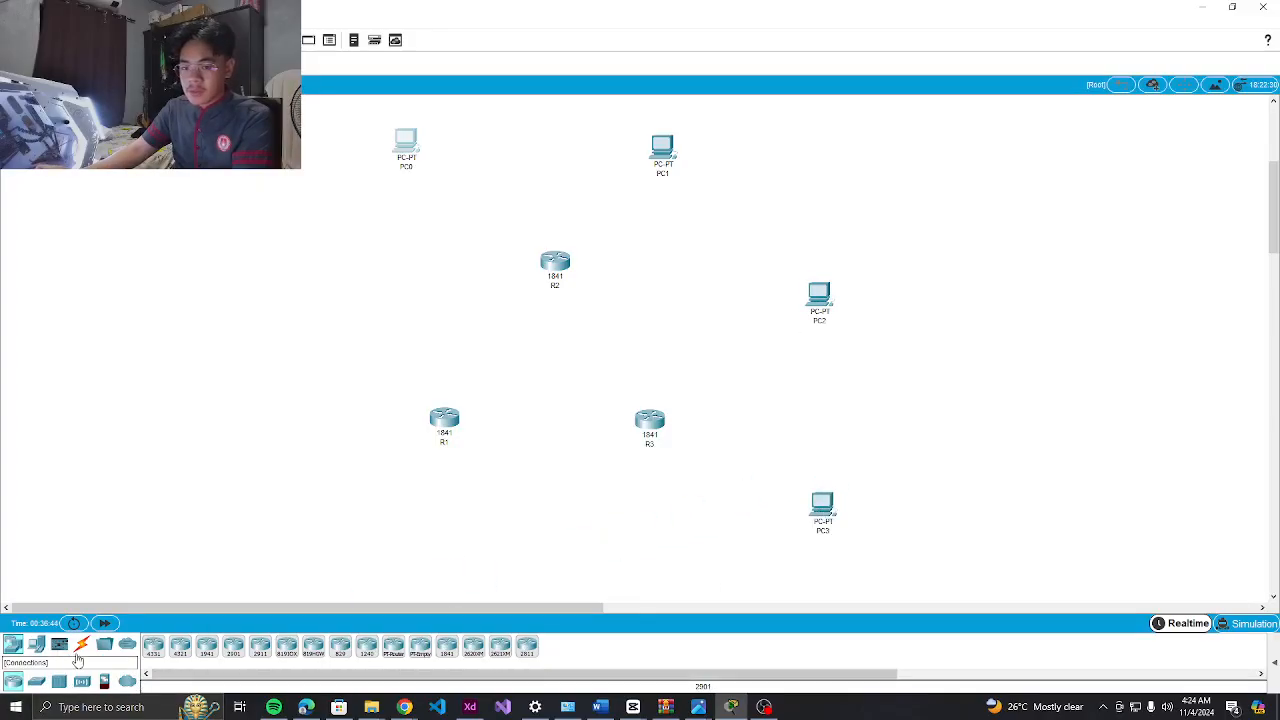
pyautogui.moveTo(17, 644); pyautogui.dragTo(262, 372)
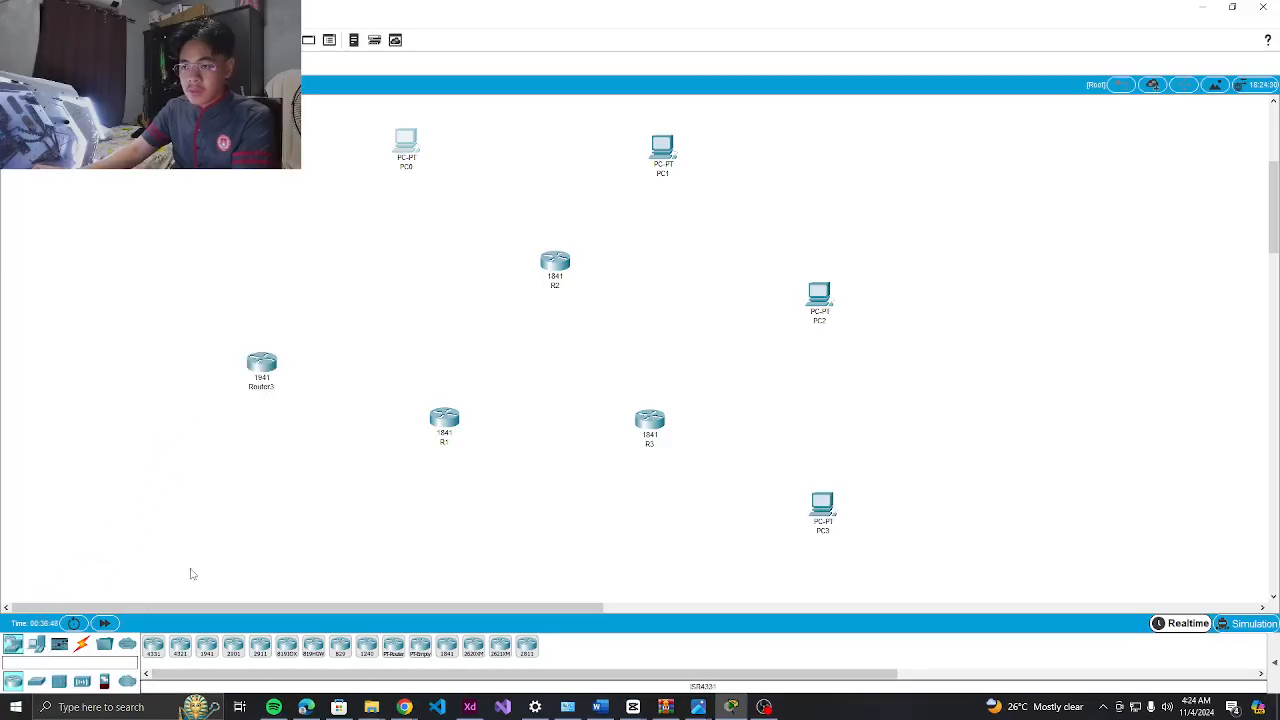
pyautogui.moveTo(36, 644); pyautogui.dragTo(299, 575)
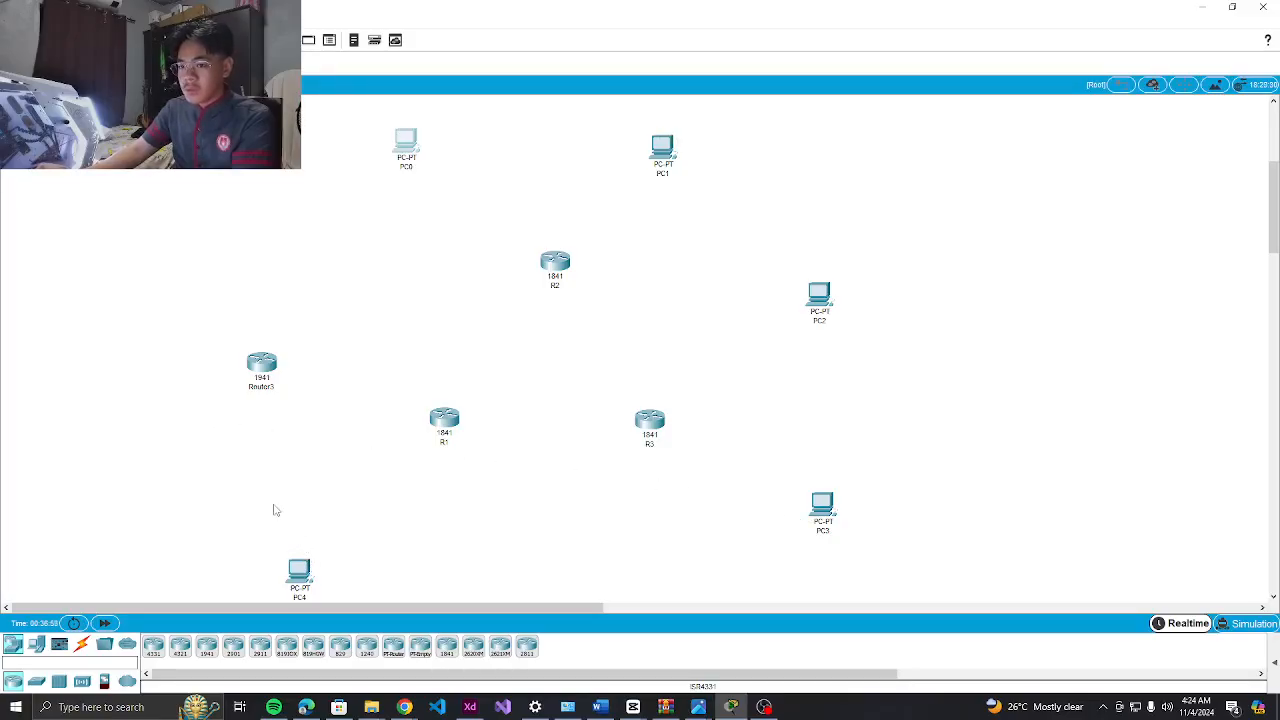
# Delete the extra Router3 from the topology and confirm the deletion
pyautogui.click(262, 366)
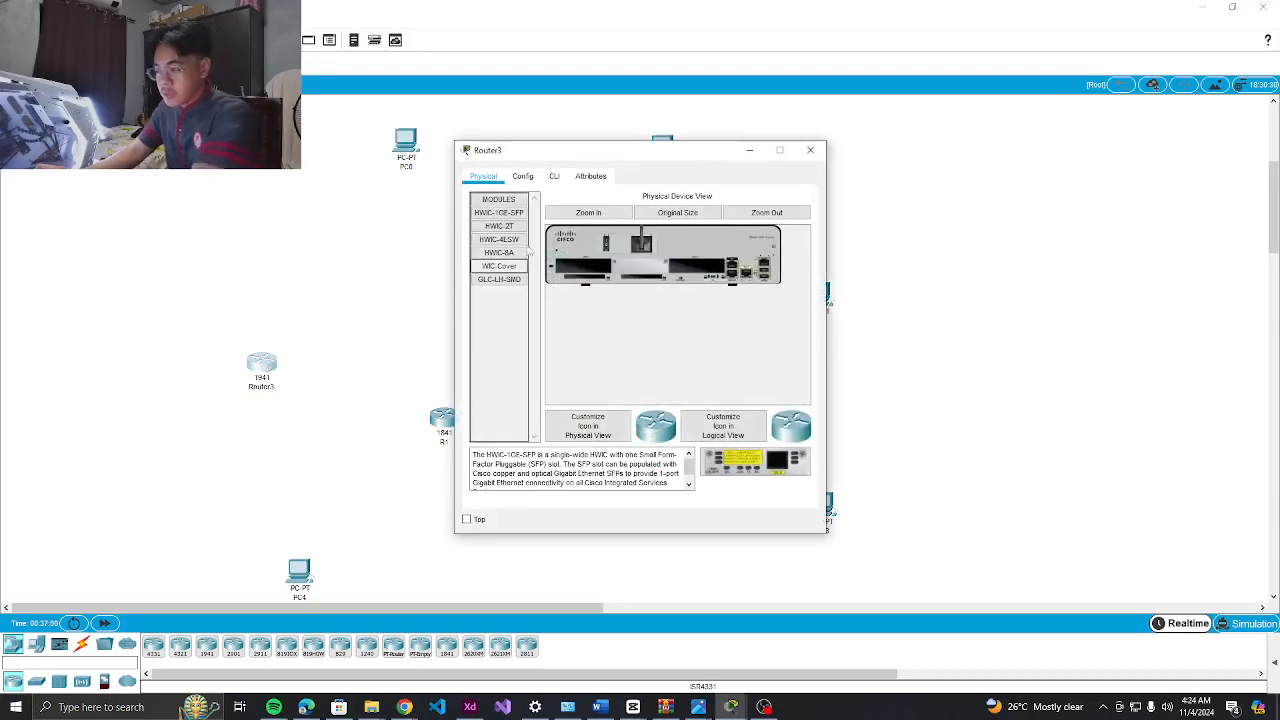
pyautogui.click(816, 146)
pyautogui.click(262, 366)
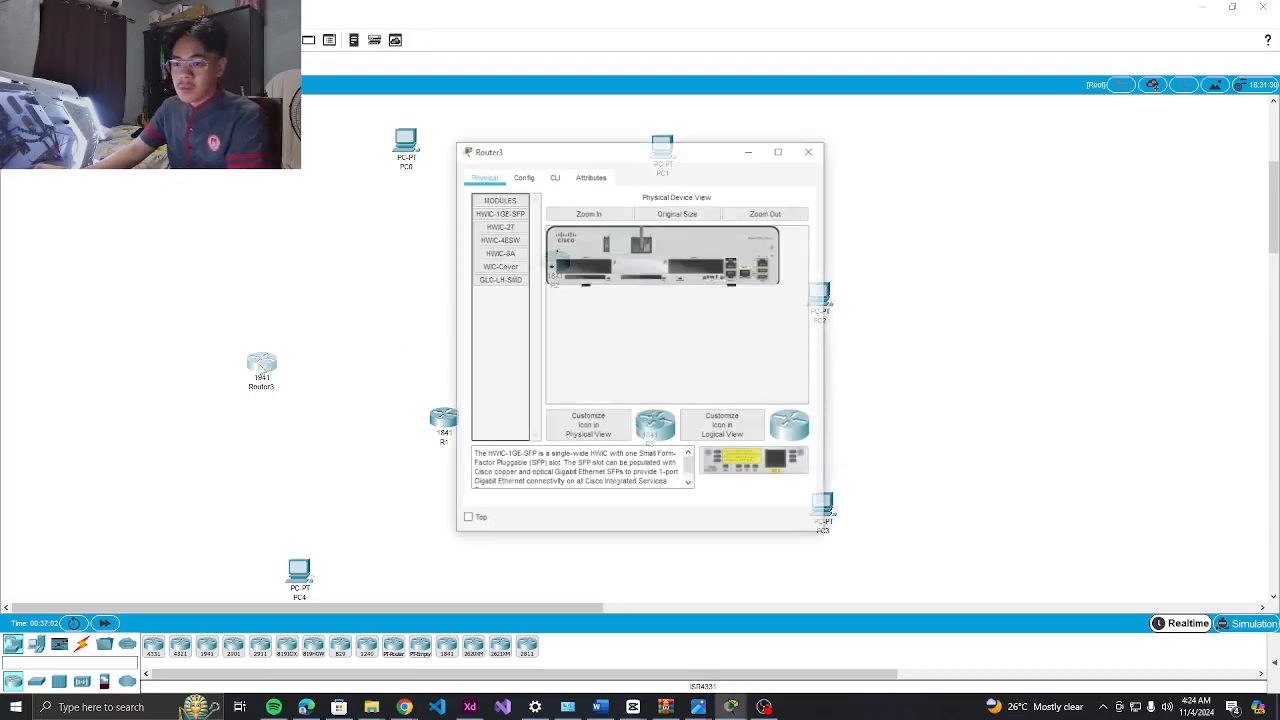
pyautogui.click(810, 150)
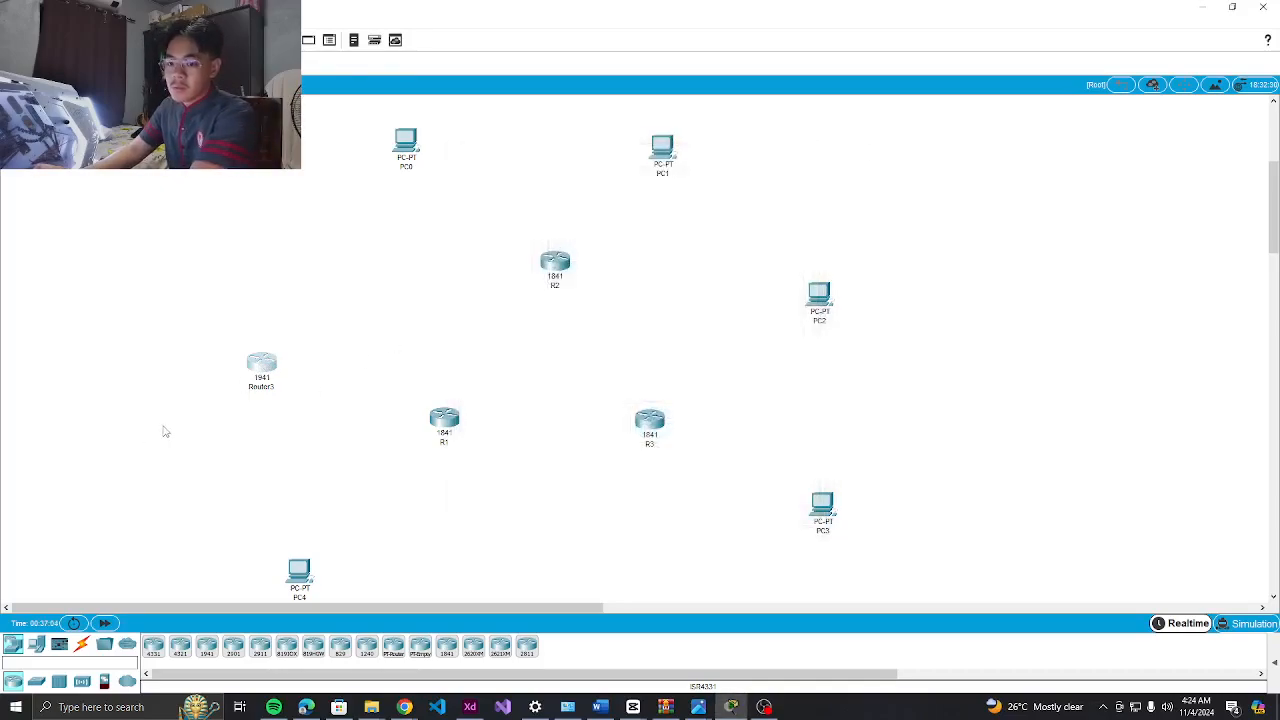
pyautogui.click(256, 370)
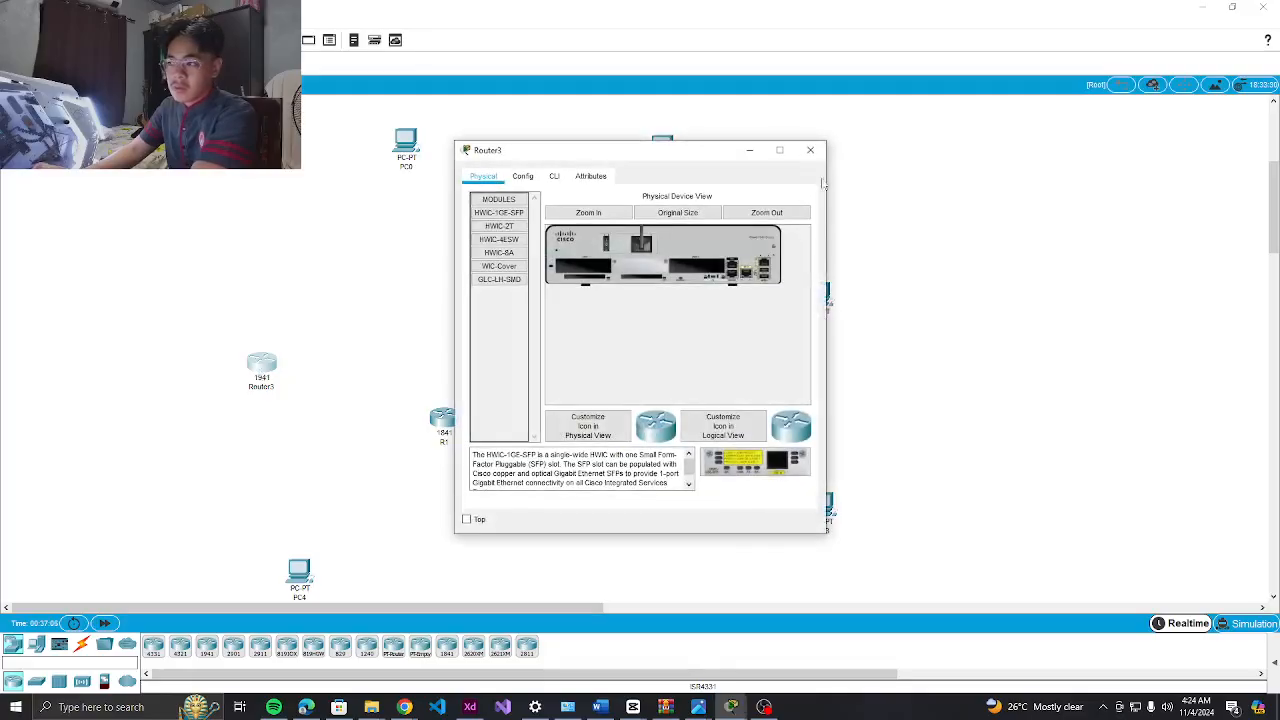
pyautogui.click(816, 146)
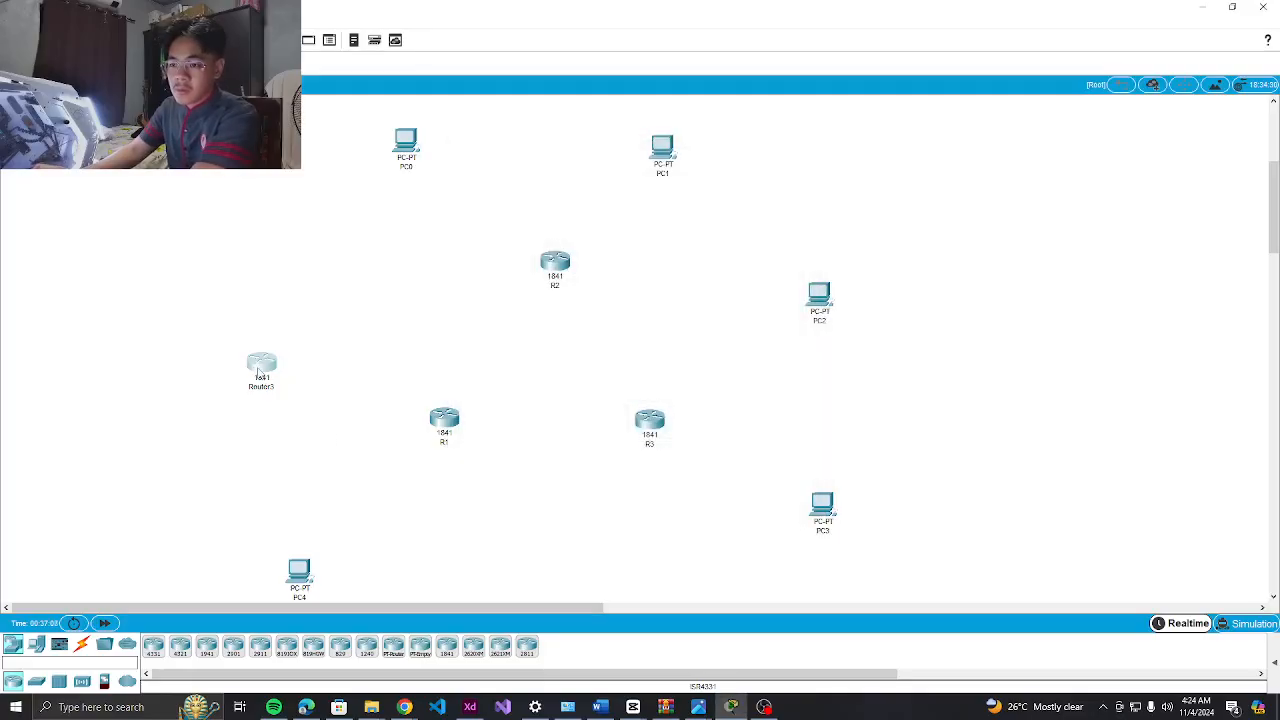
pyautogui.click(267, 389)
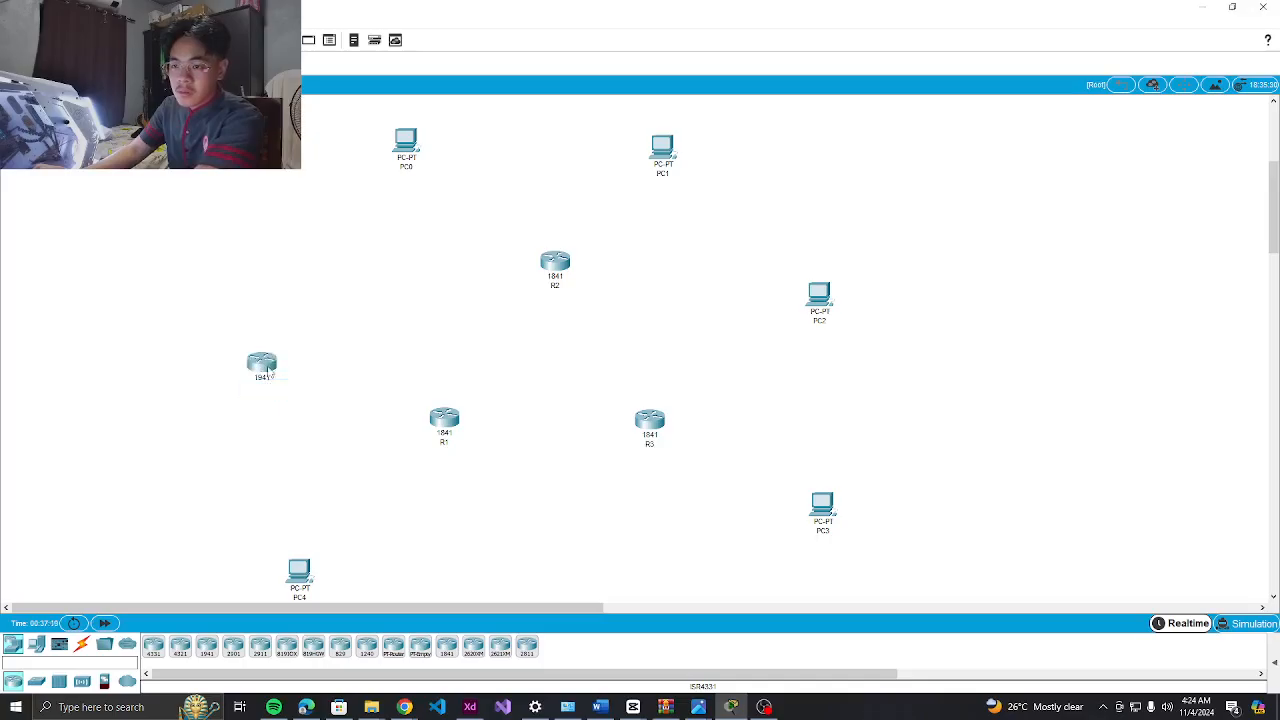
pyautogui.click(266, 366)
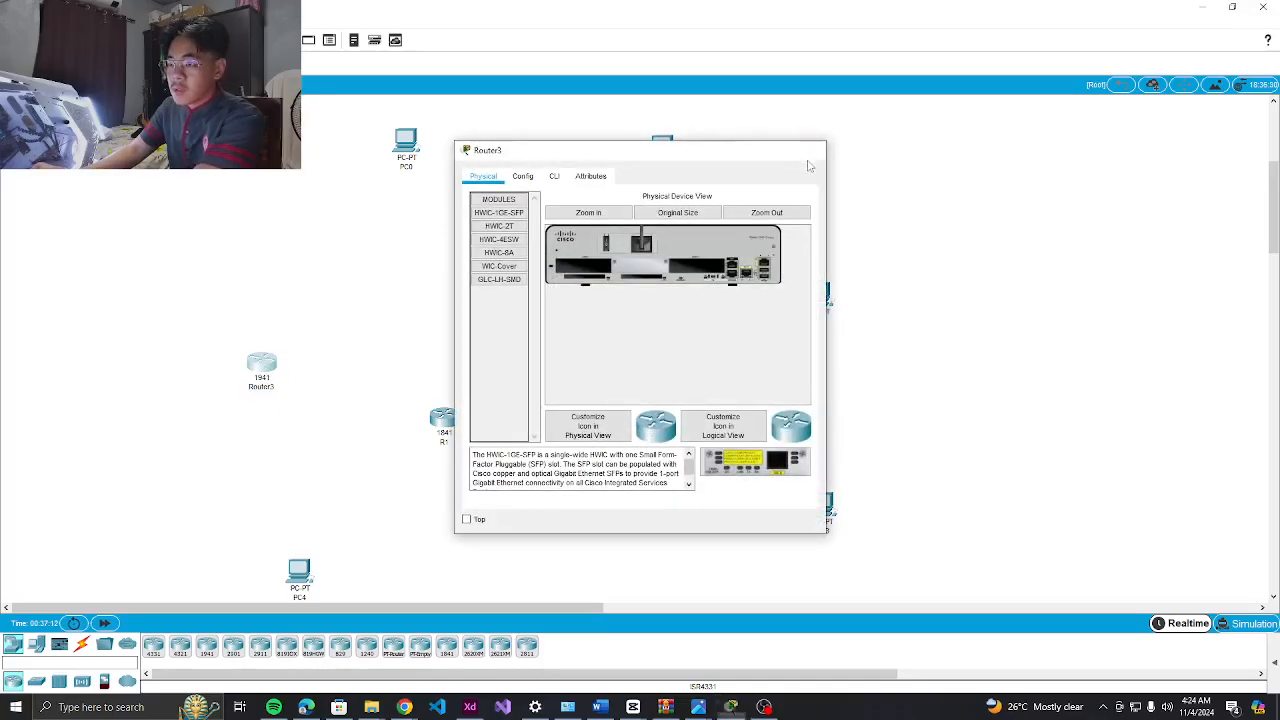
pyautogui.click(810, 150)
pyautogui.moveTo(263, 372); pyautogui.dragTo(224, 488)
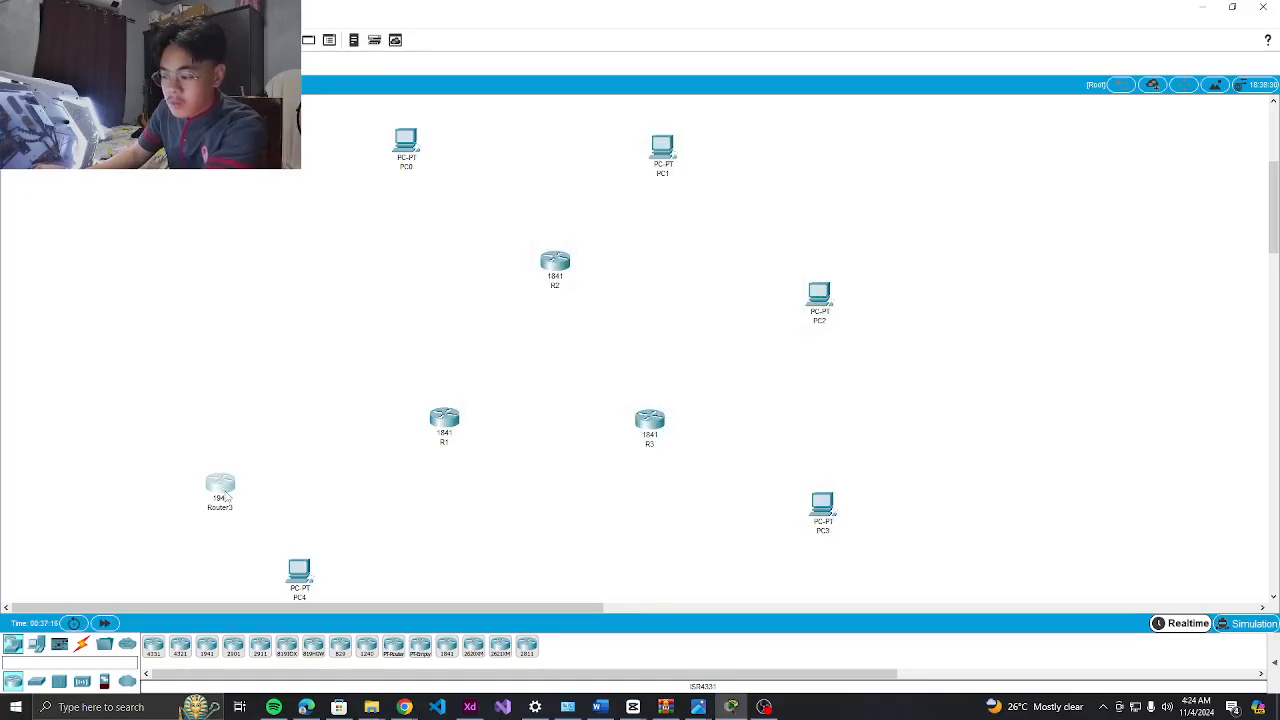
pyautogui.press('Delete')
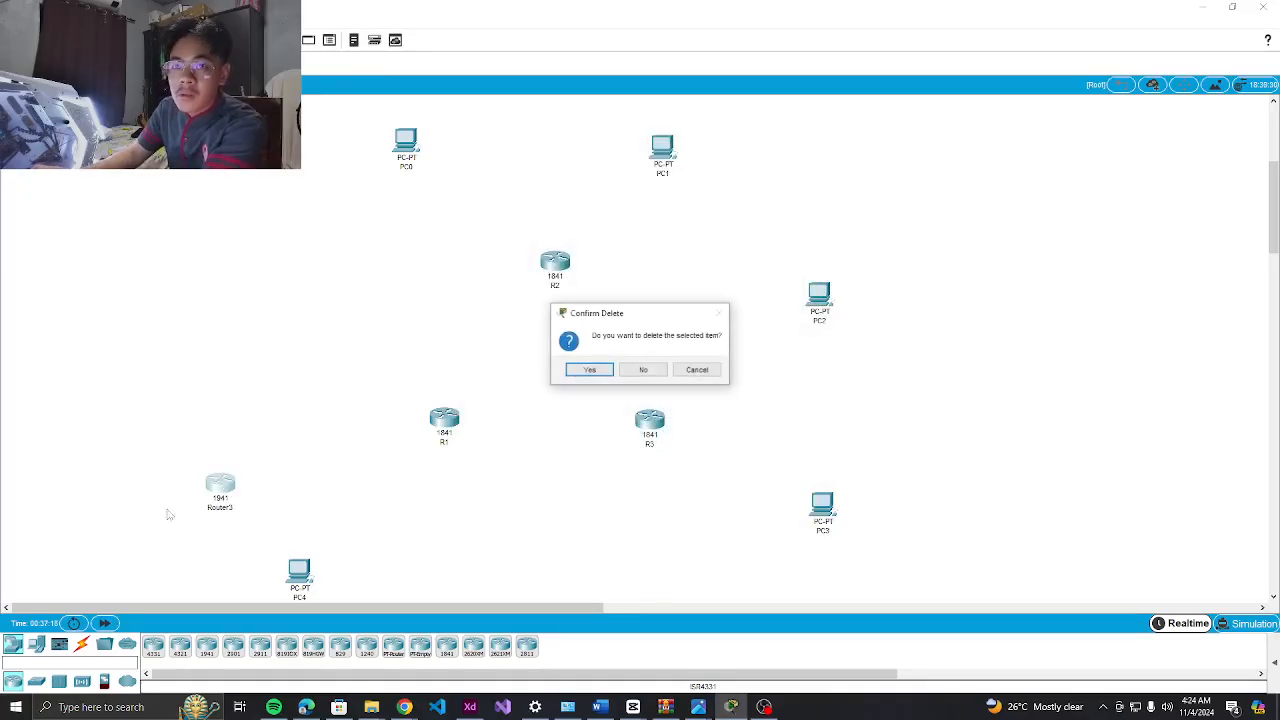
pyautogui.click(583, 373)
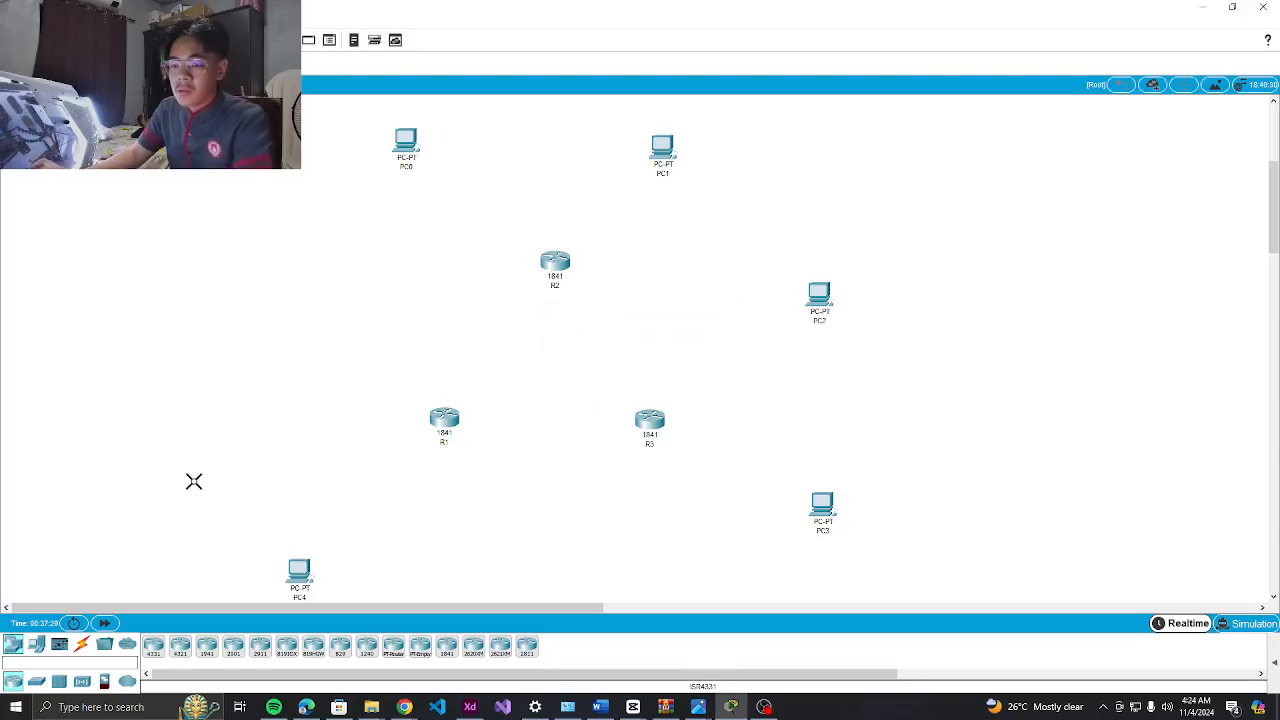
# Remove a stray Router4, add PC5, and arrange PC4 left and PC5 near the bottom
pyautogui.moveTo(14, 645); pyautogui.dragTo(236, 370)
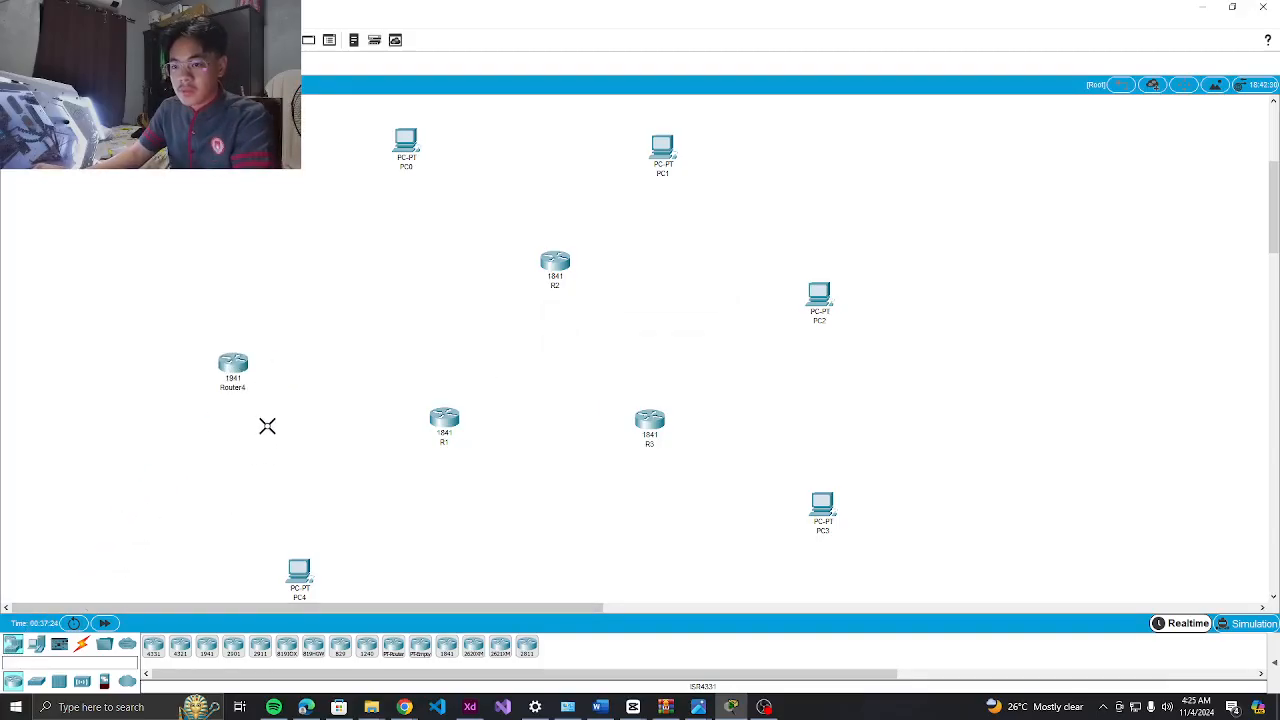
pyautogui.click(236, 368)
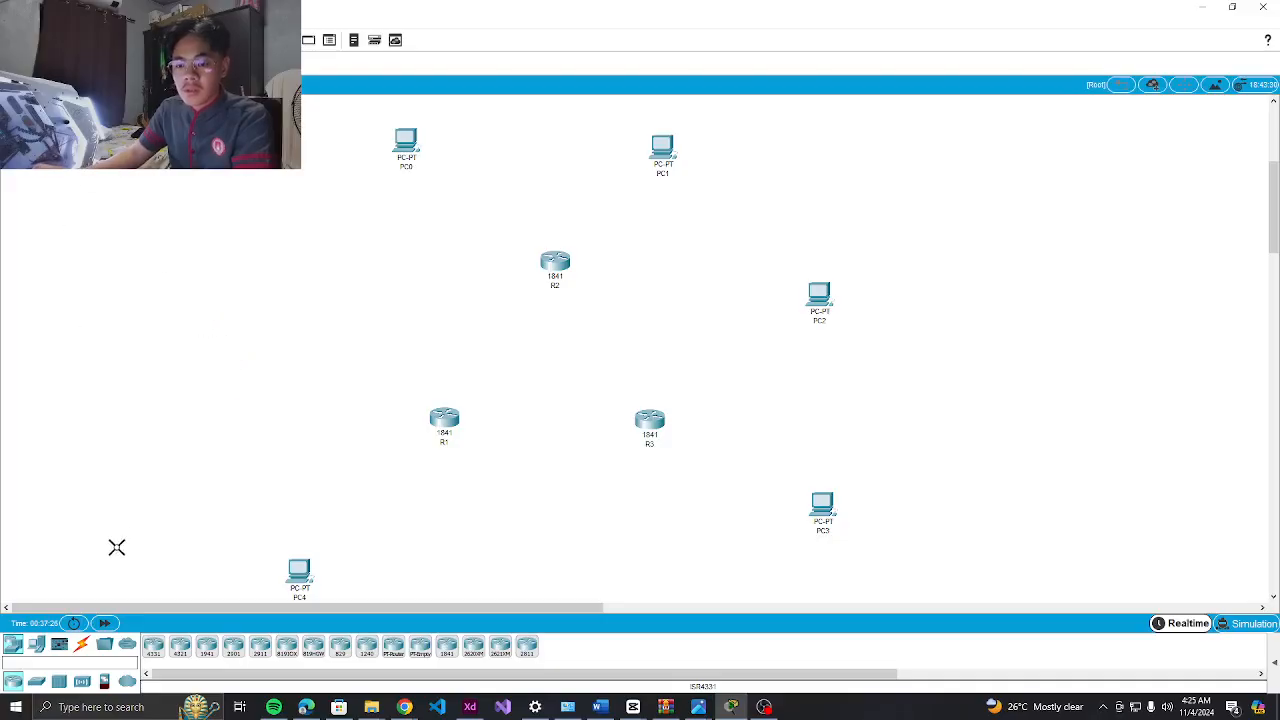
pyautogui.click(35, 646)
pyautogui.moveTo(153, 648); pyautogui.dragTo(232, 362)
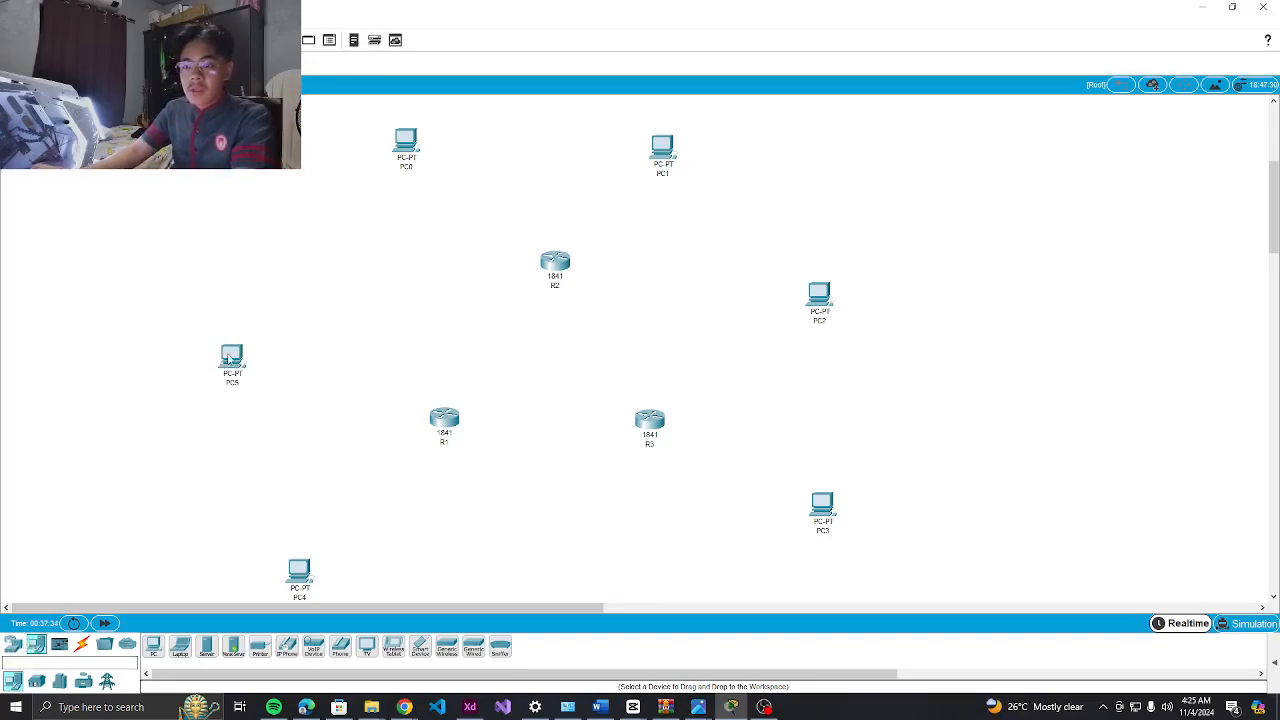
pyautogui.moveTo(224, 360); pyautogui.dragTo(216, 359)
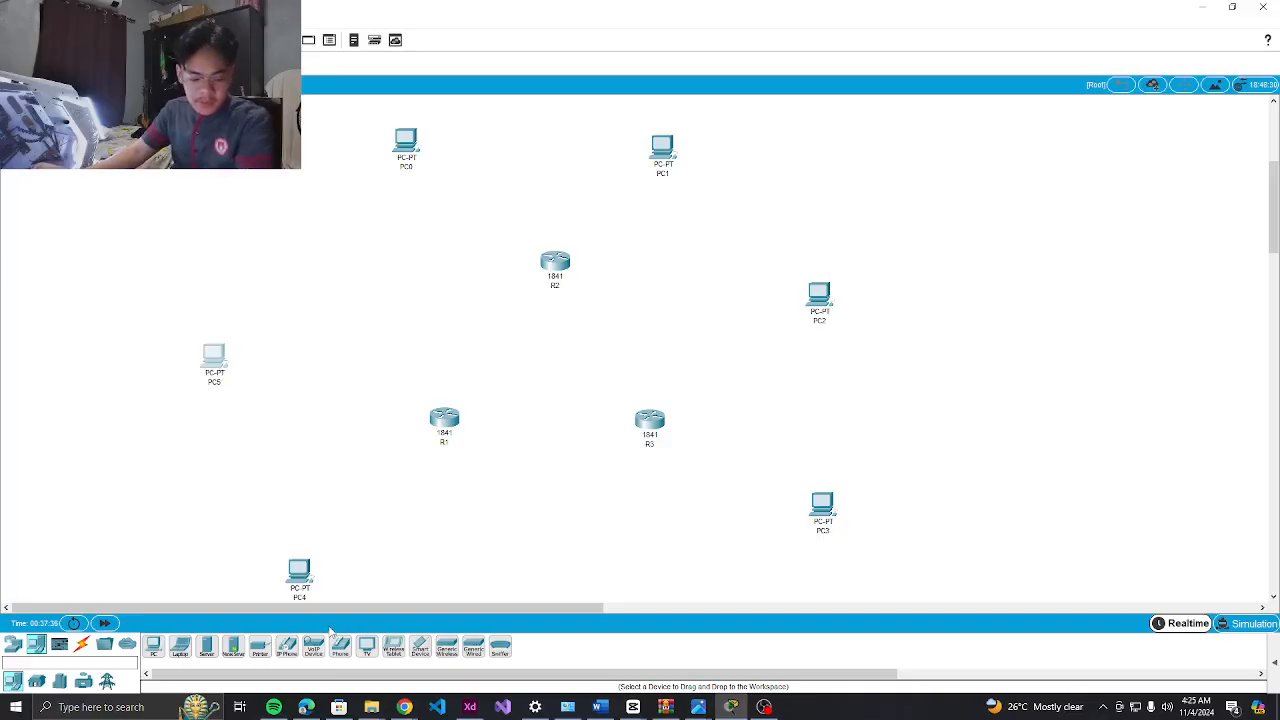
pyautogui.moveTo(214, 368)
pyautogui.mouseDown()
pyautogui.moveTo(372, 570)
pyautogui.moveTo(237, 377)
pyautogui.moveTo(202, 370)
pyautogui.mouseUp()
pyautogui.moveTo(370, 566); pyautogui.dragTo(356, 574)
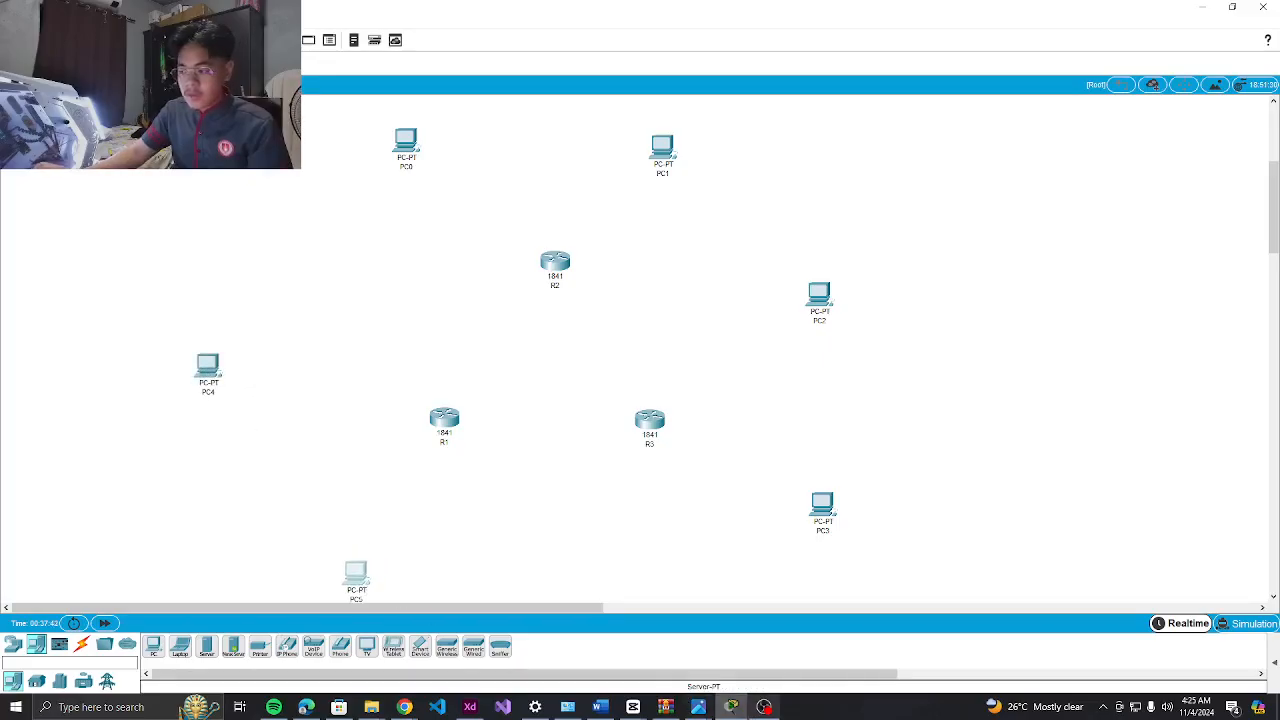
pyautogui.click(764, 707)
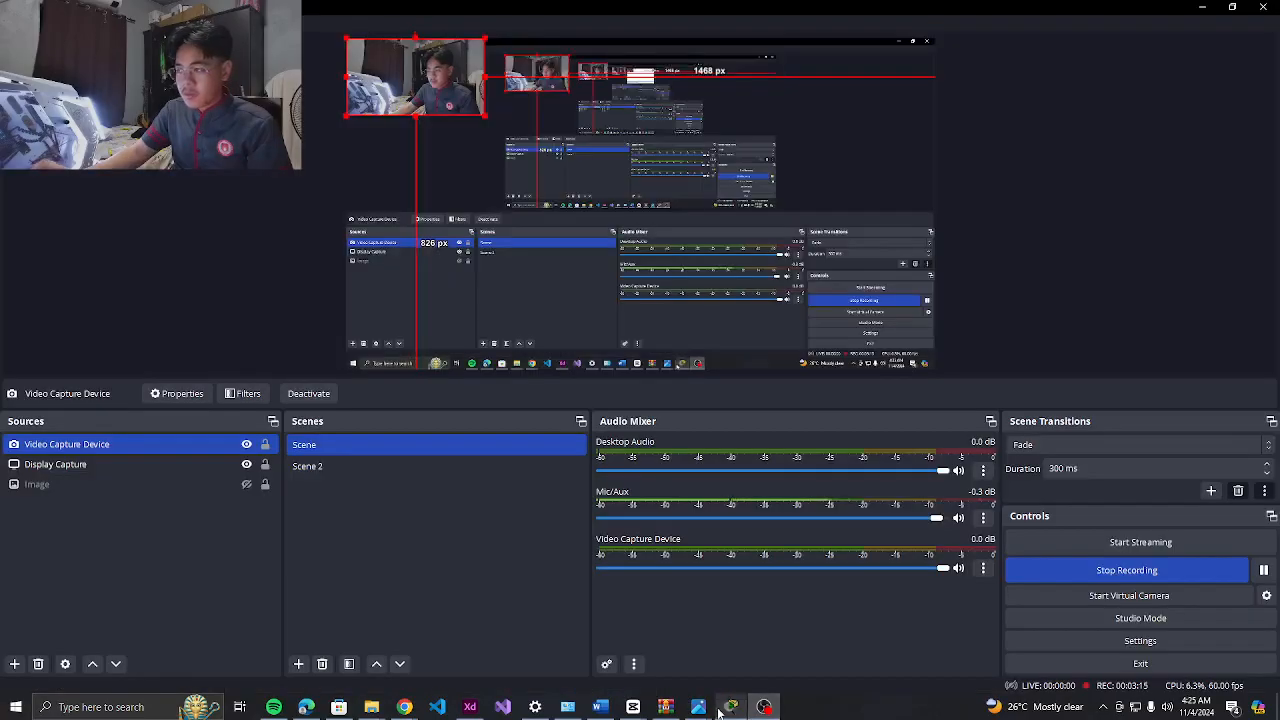
pyautogui.click(1206, 9)
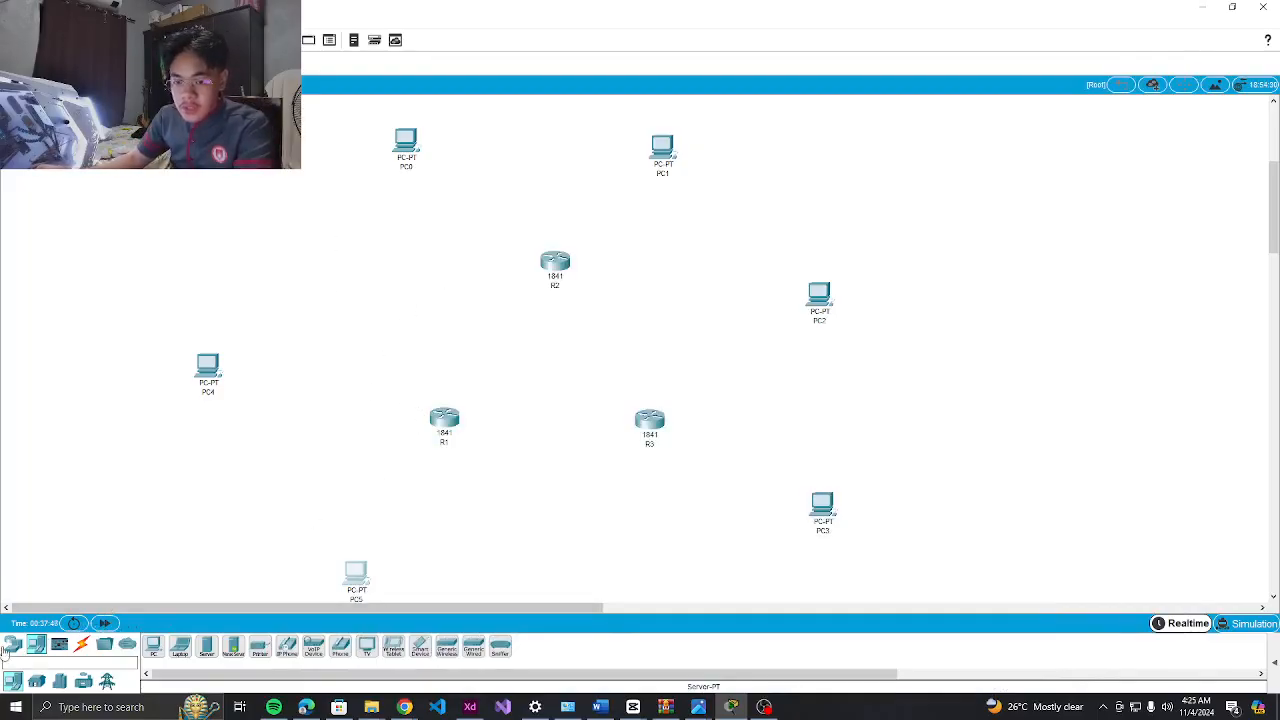
# Cable PC0 and PC1 FastEthernet0 to R2 with copper cross-over links
pyautogui.click(80, 645)
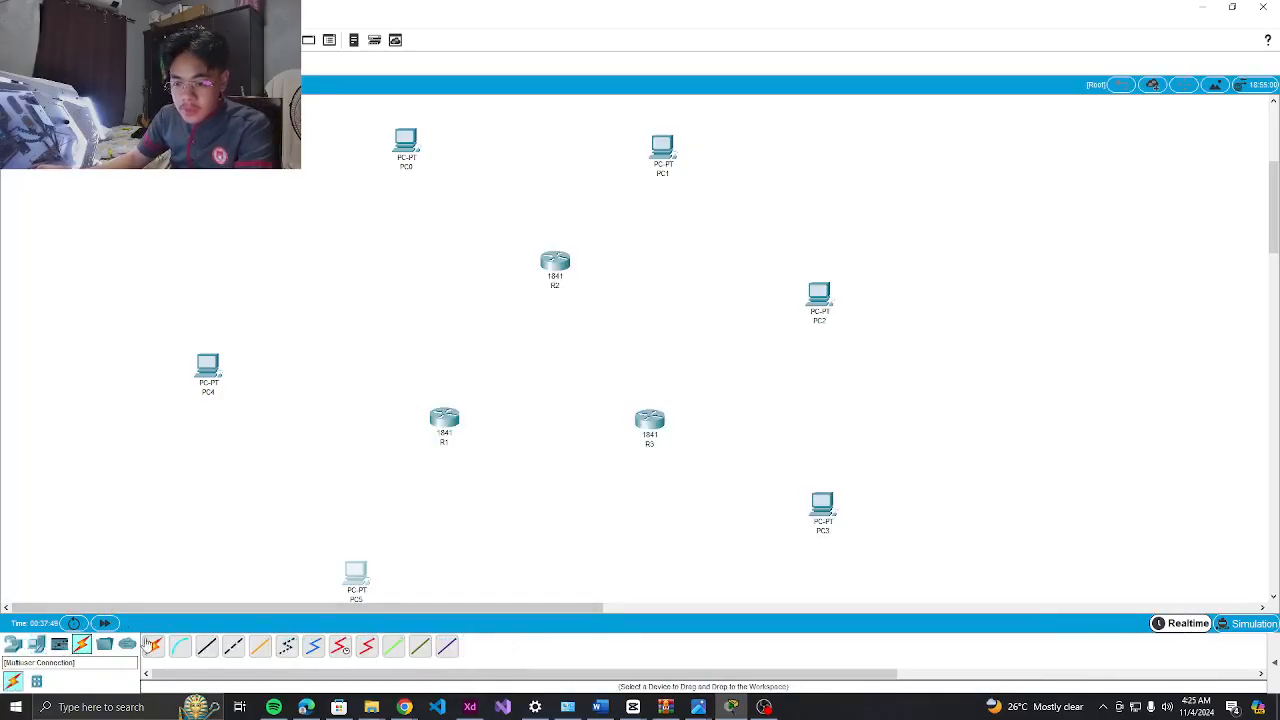
pyautogui.click(233, 645)
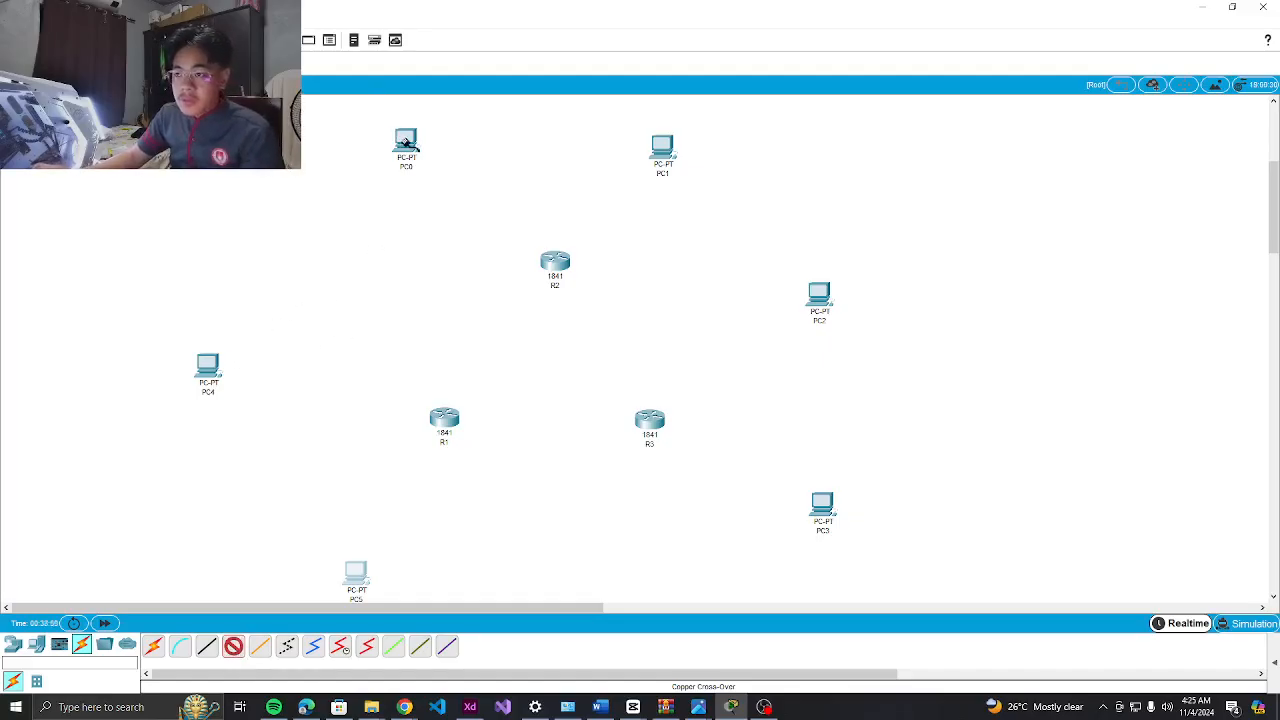
pyautogui.click(405, 142)
pyautogui.click(448, 189)
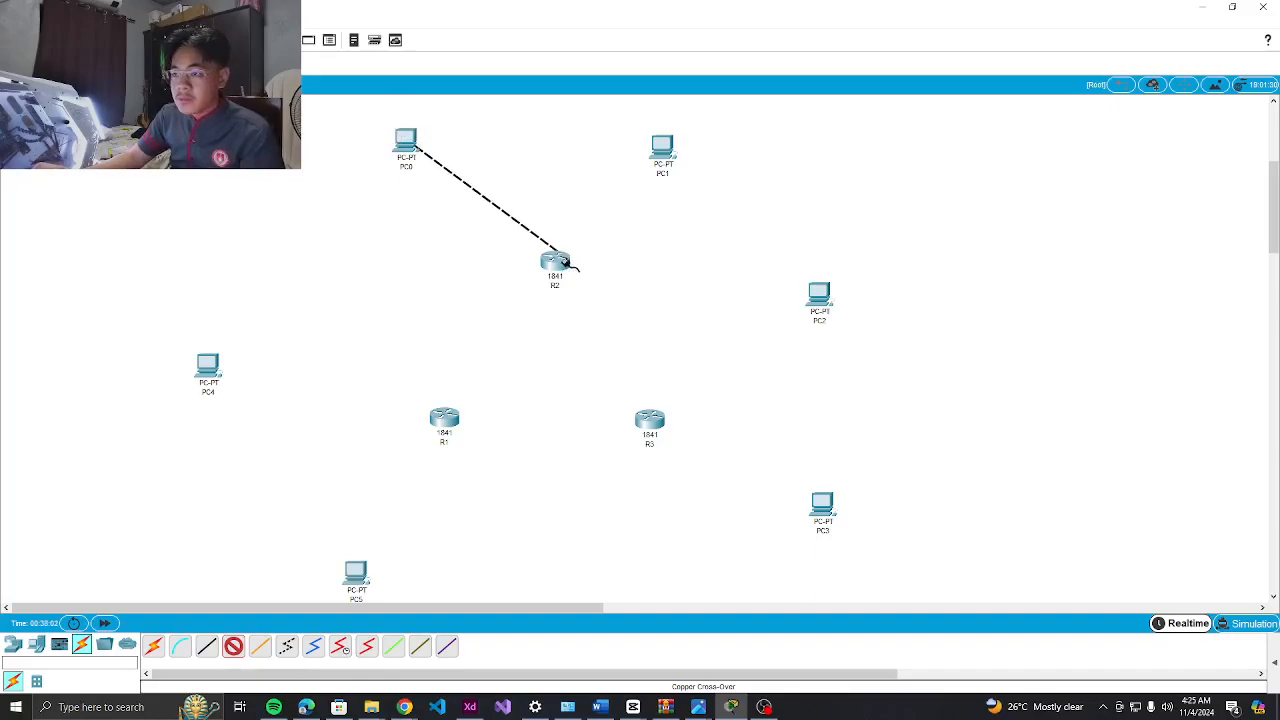
pyautogui.click(555, 262)
pyautogui.click(596, 312)
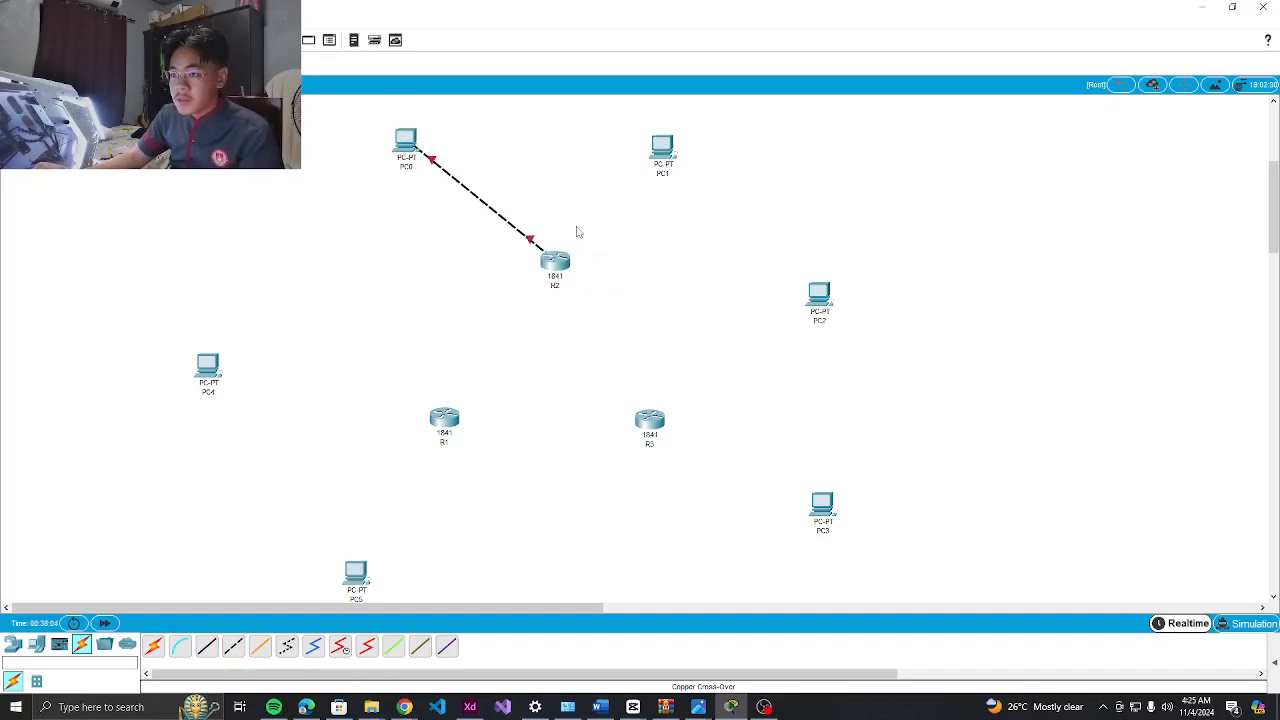
pyautogui.click(233, 646)
pyautogui.click(662, 147)
pyautogui.click(675, 189)
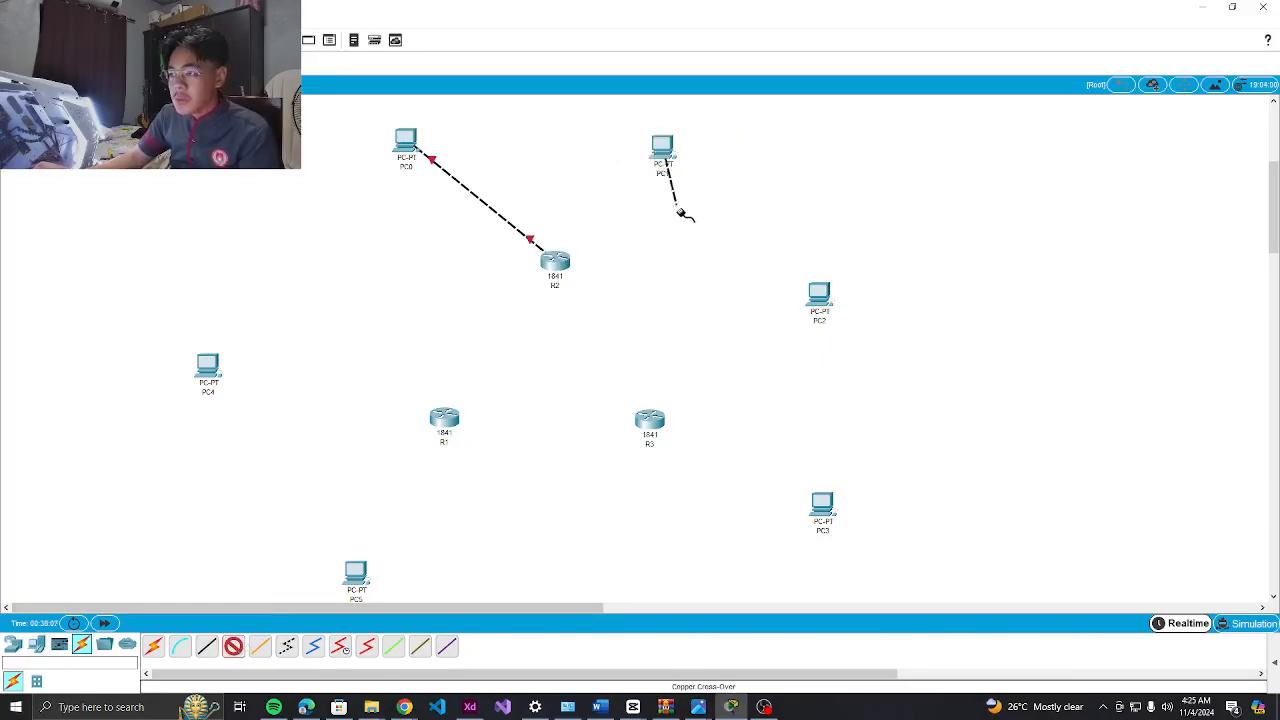
pyautogui.click(556, 266)
pyautogui.click(596, 305)
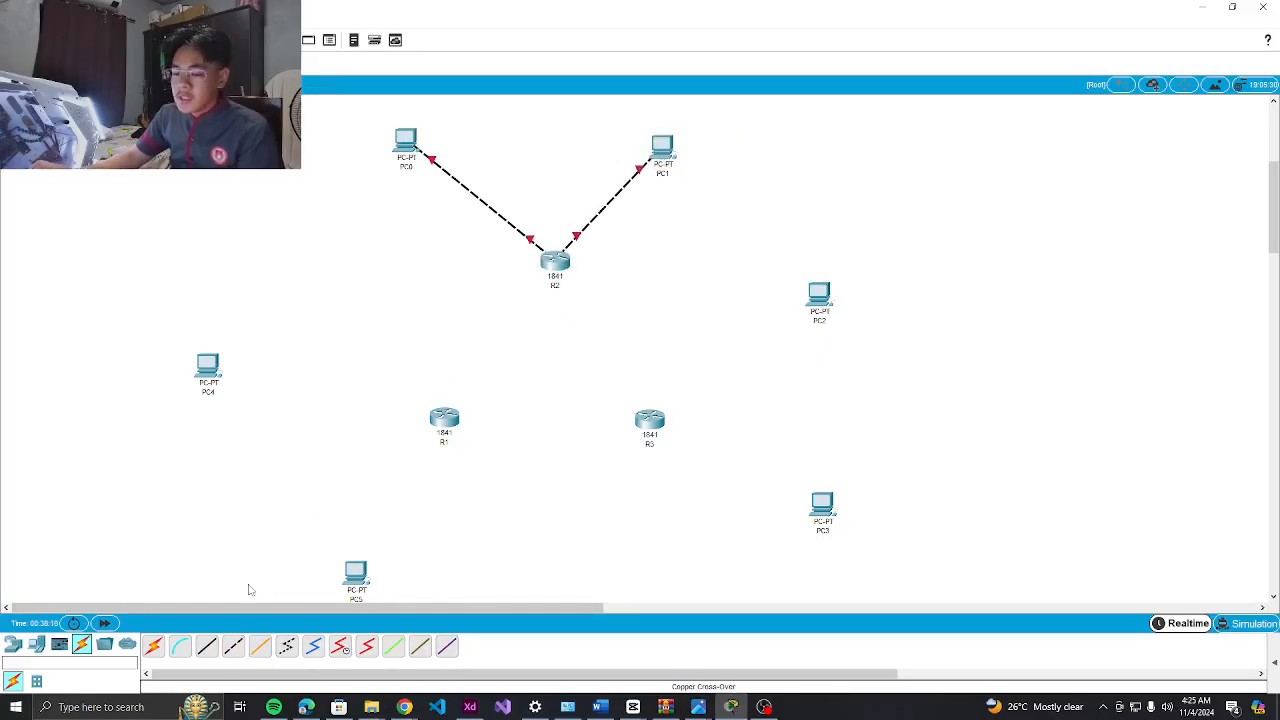
# Cable PC3 and PC2 to R3's FastEthernet0/0 and FastEthernet0/1 with cross-over links
pyautogui.click(231, 649)
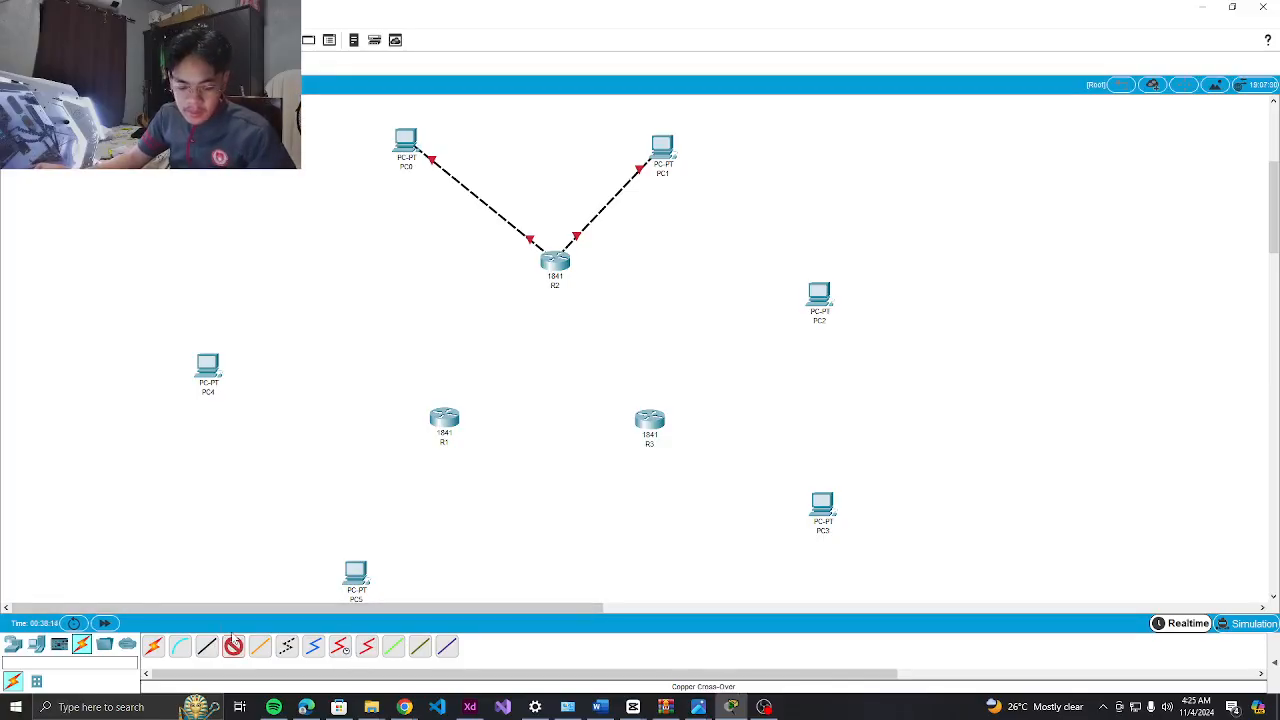
pyautogui.click(820, 511)
pyautogui.click(862, 564)
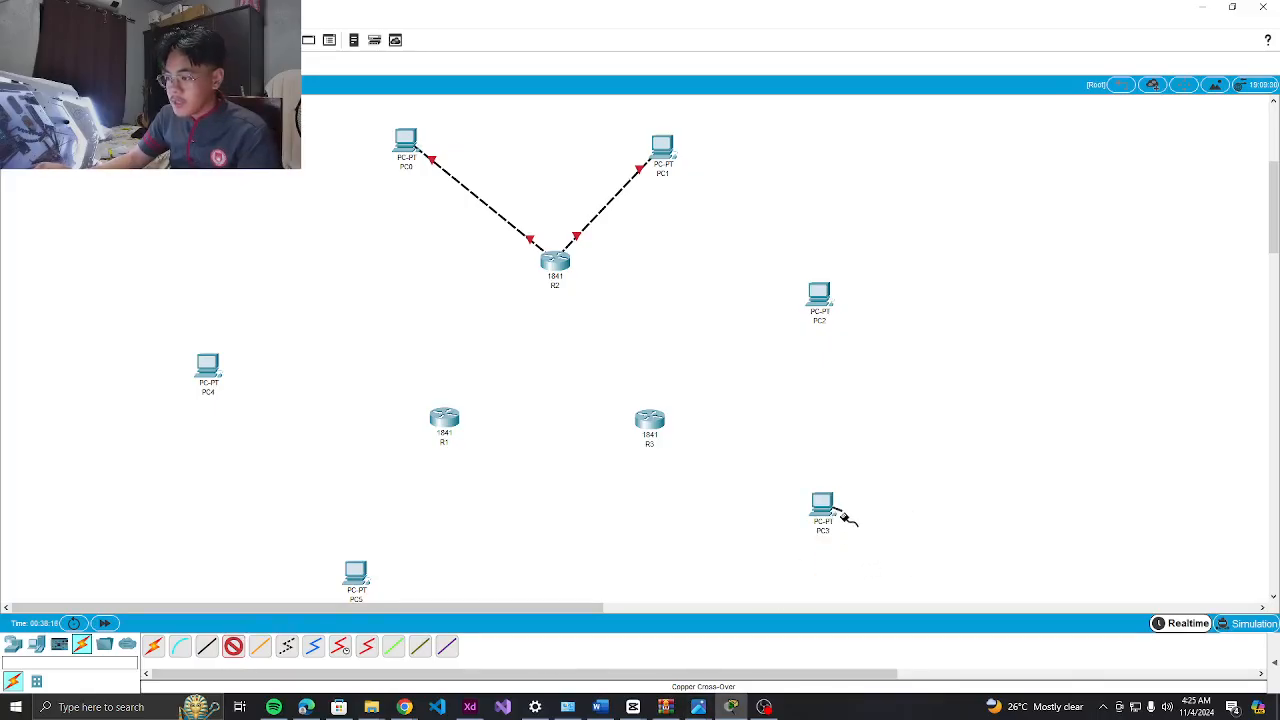
pyautogui.click(645, 428)
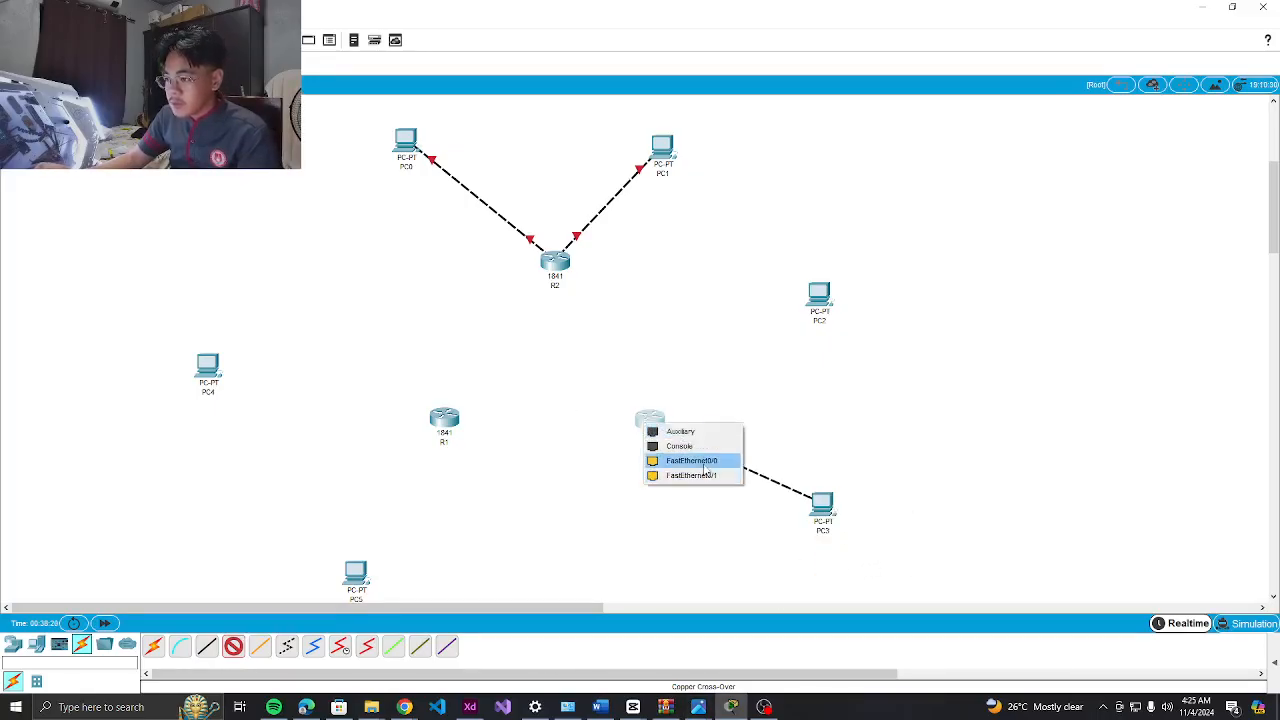
pyautogui.click(686, 461)
pyautogui.click(233, 646)
pyautogui.click(806, 295)
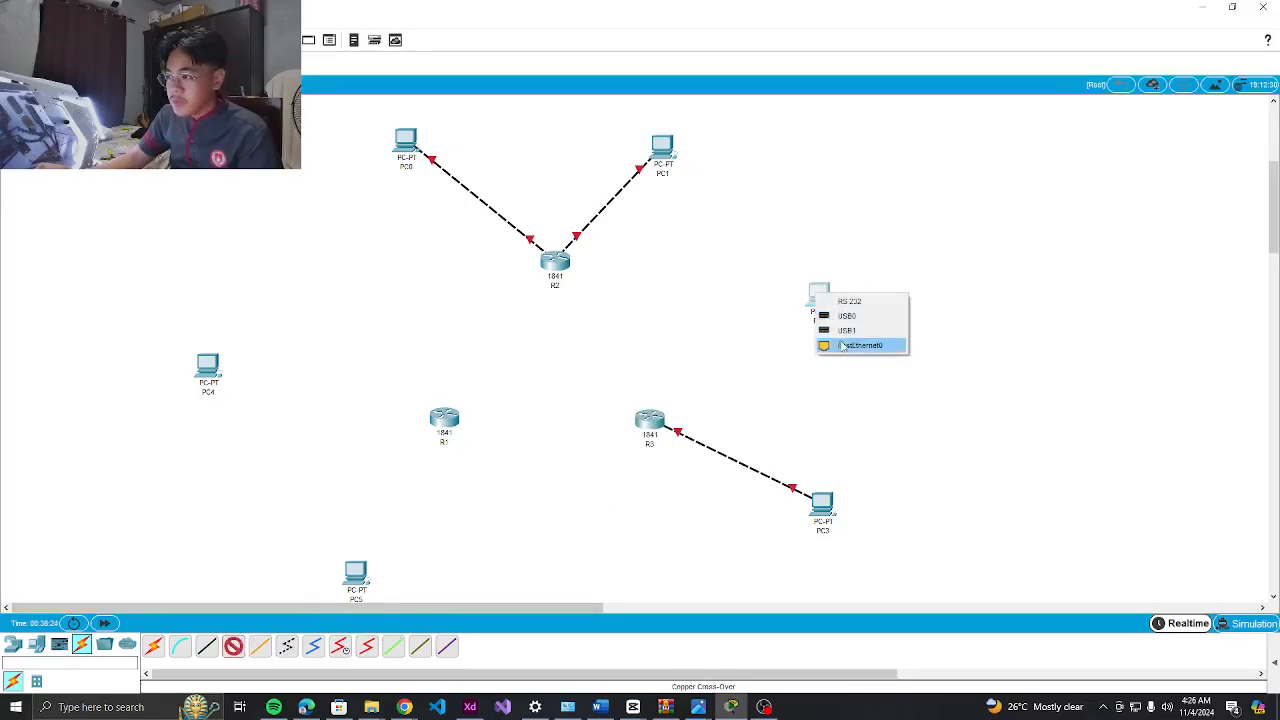
pyautogui.click(850, 347)
pyautogui.click(650, 432)
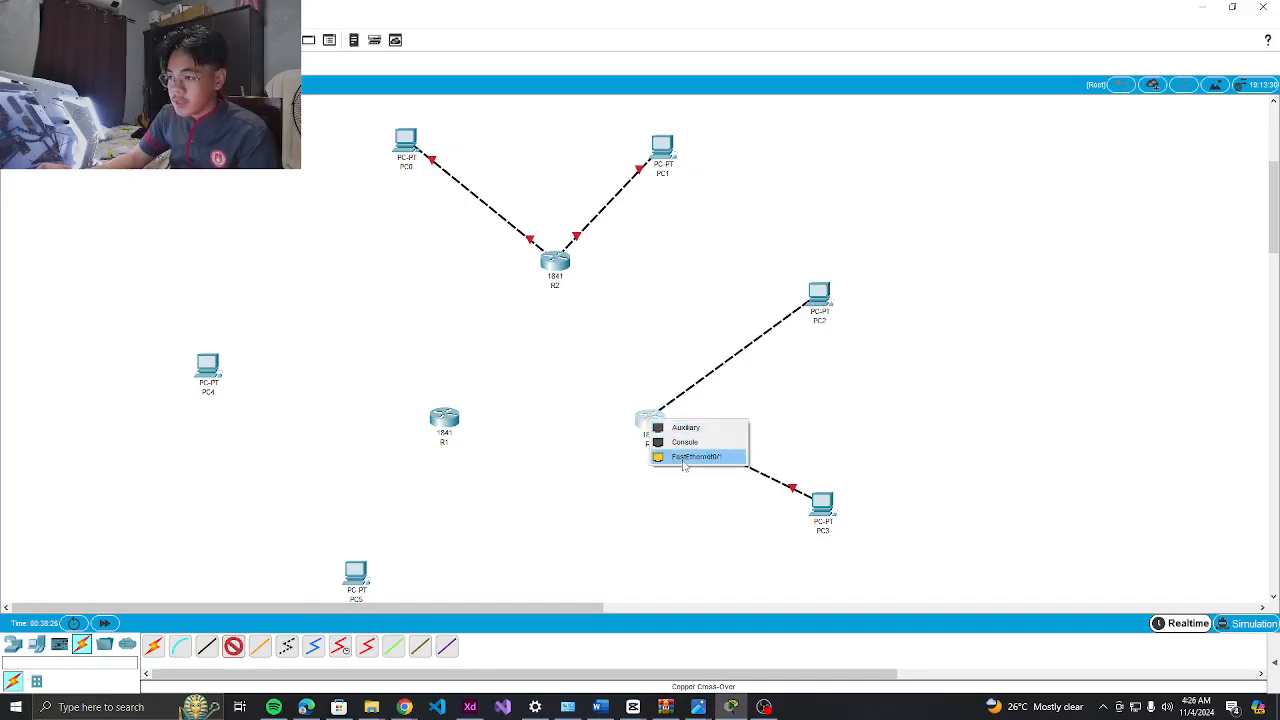
pyautogui.click(684, 461)
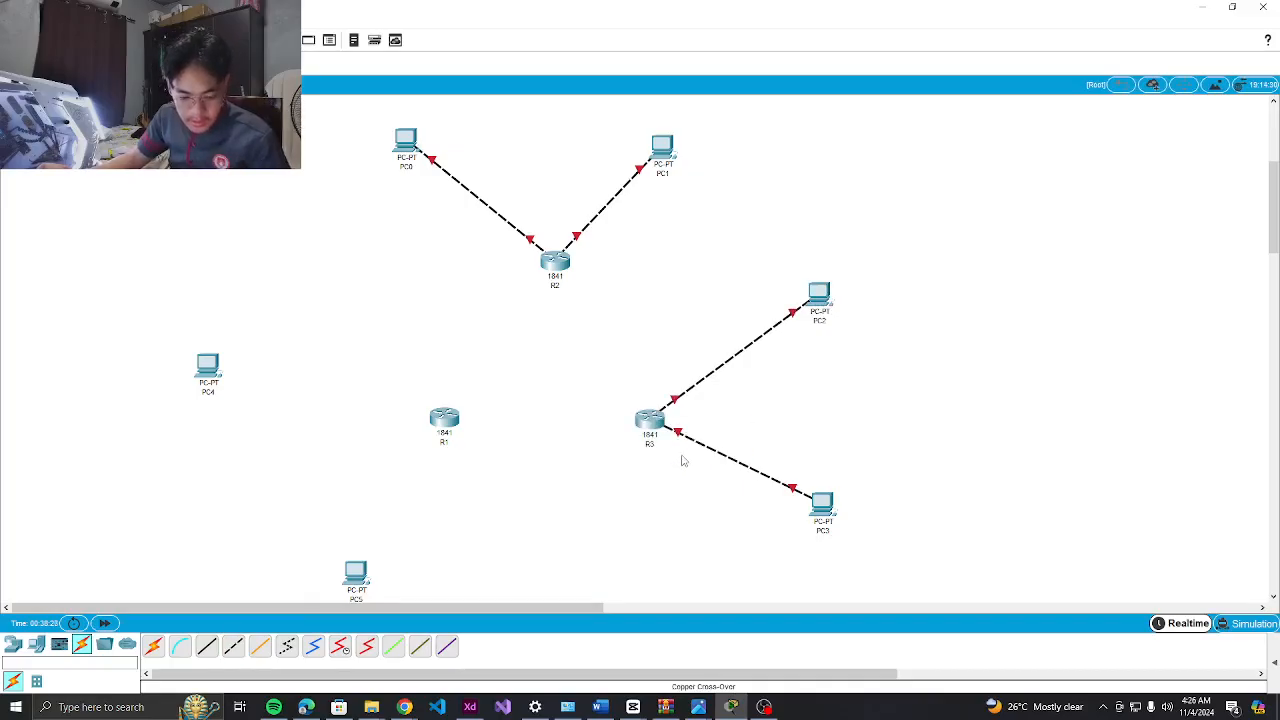
# Cable PC5 and PC4 to R1 with copper cross-over links
pyautogui.click(233, 646)
pyautogui.click(345, 578)
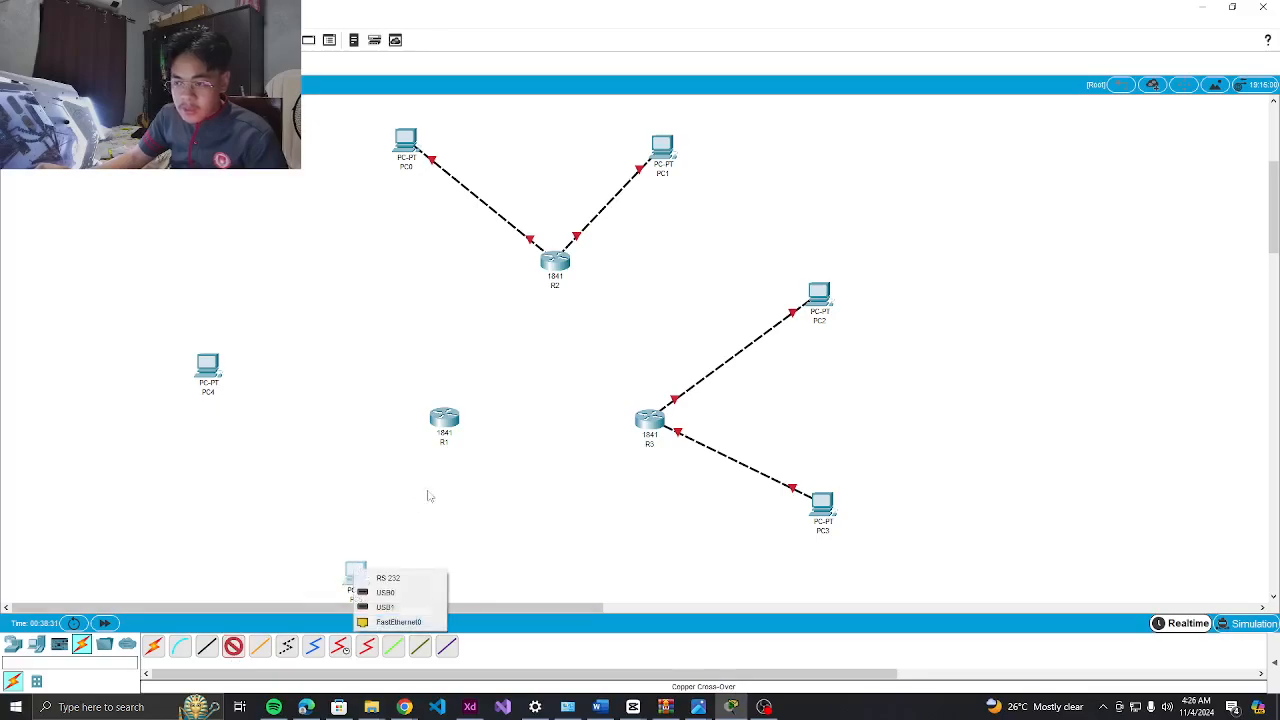
pyautogui.click(406, 626)
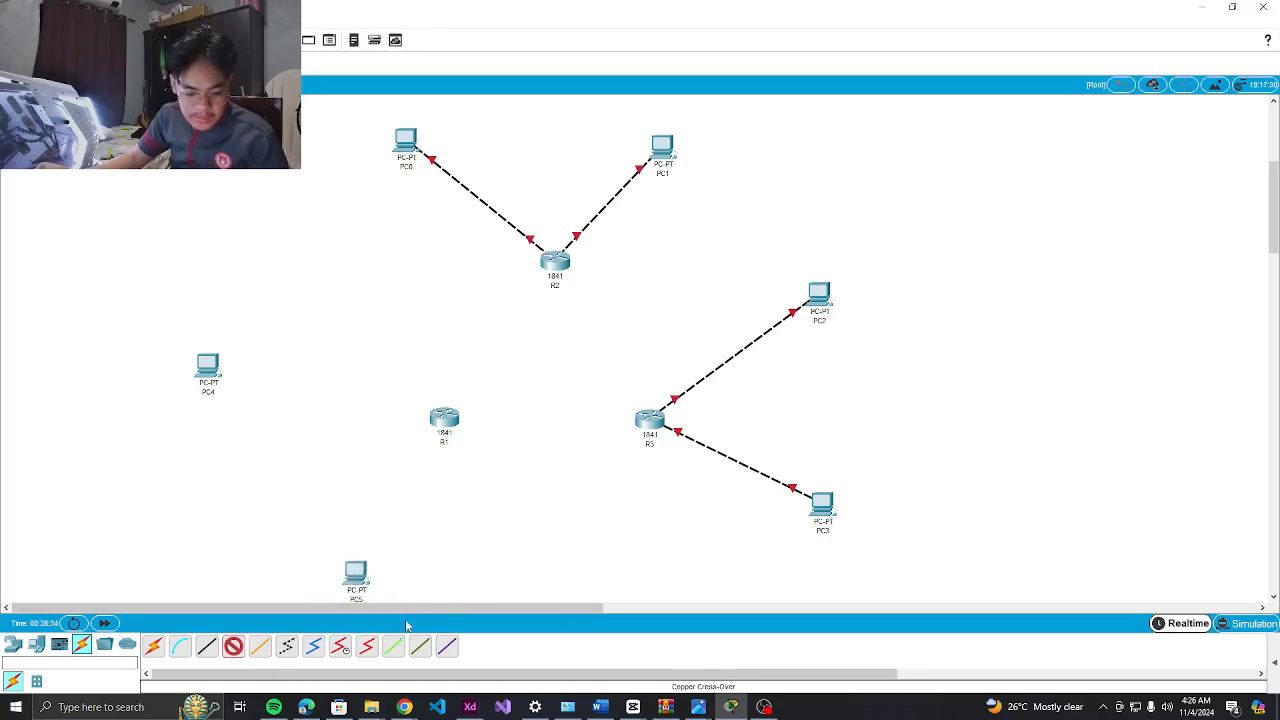
pyautogui.click(445, 416)
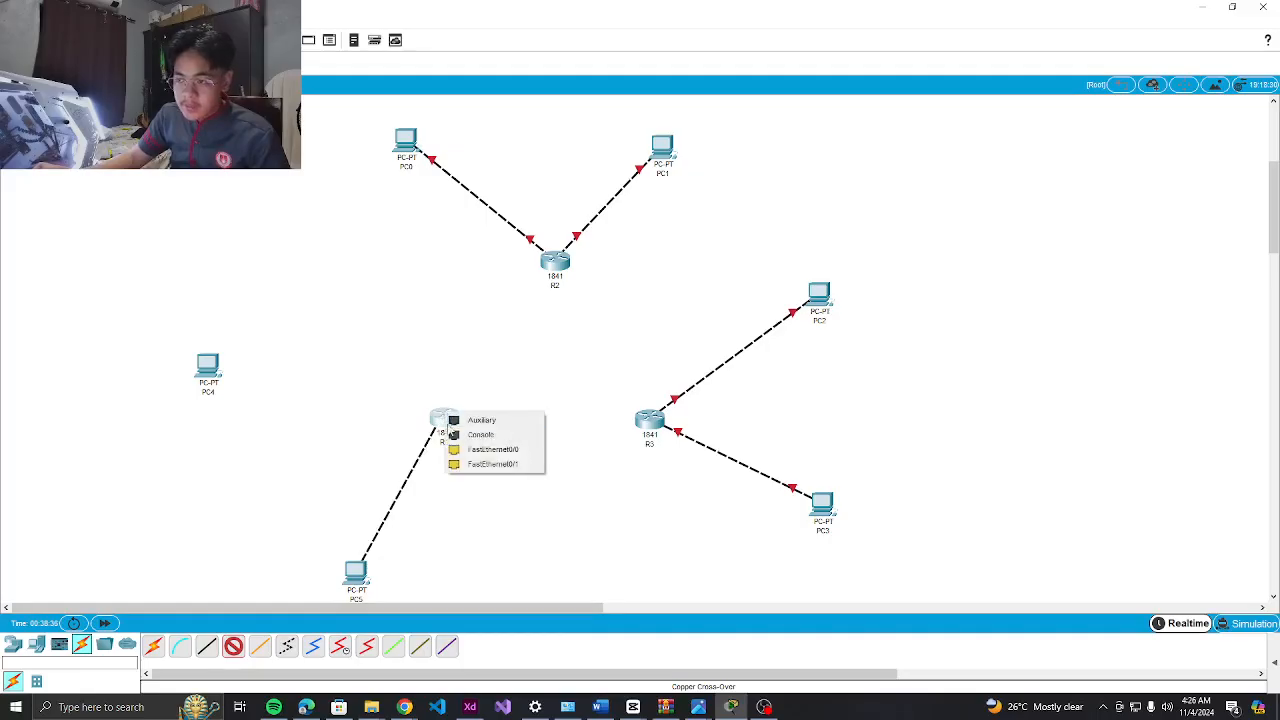
pyautogui.click(481, 455)
pyautogui.click(232, 646)
pyautogui.click(212, 372)
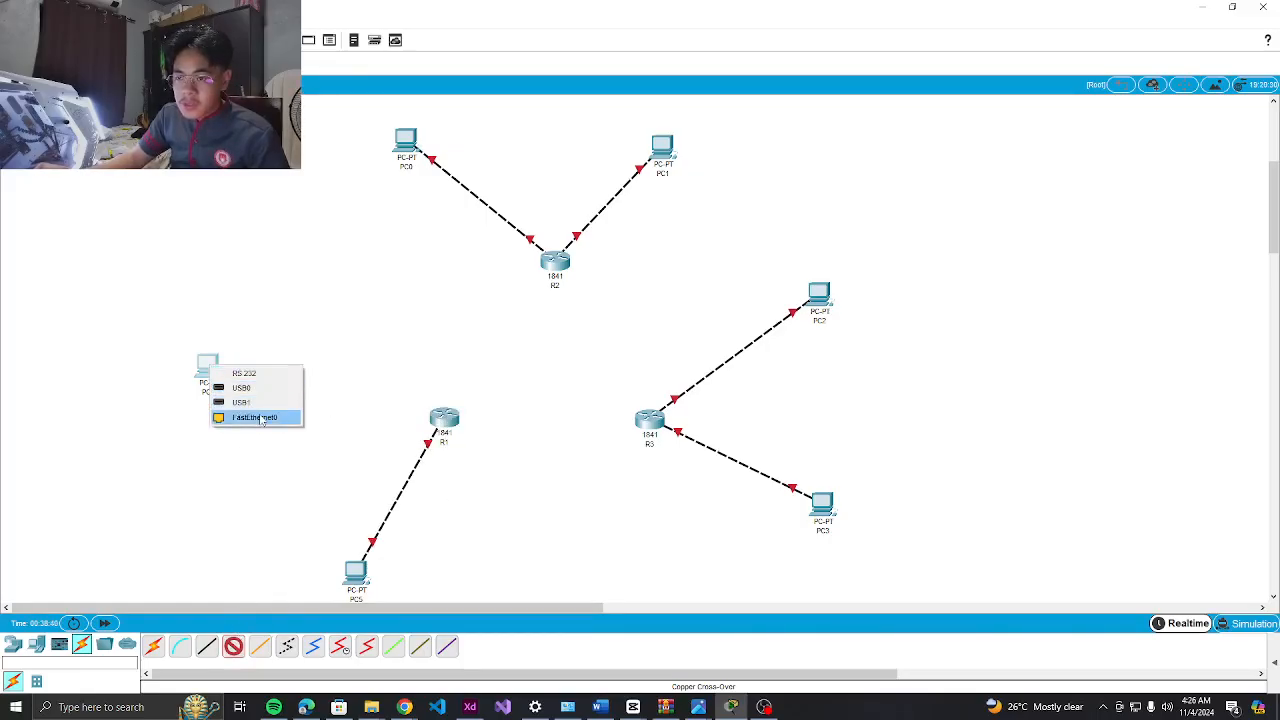
pyautogui.click(272, 419)
pyautogui.click(446, 422)
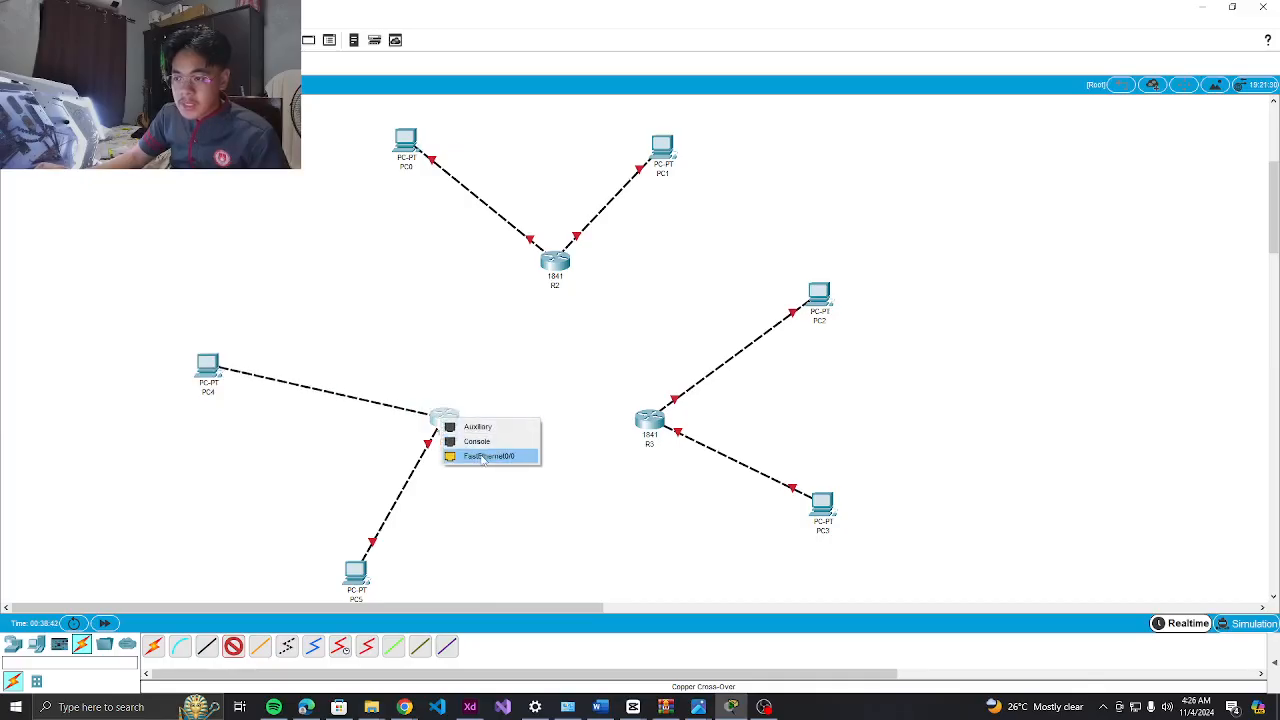
pyautogui.click(482, 456)
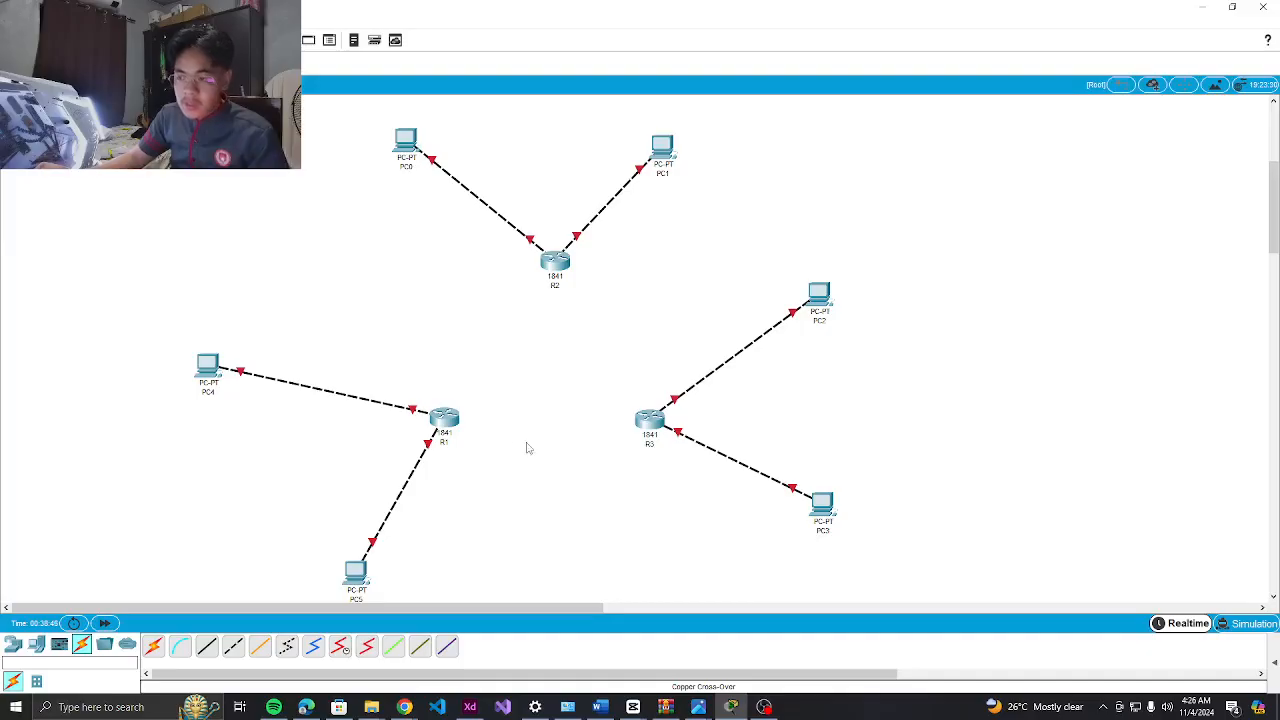
pyautogui.click(341, 646)
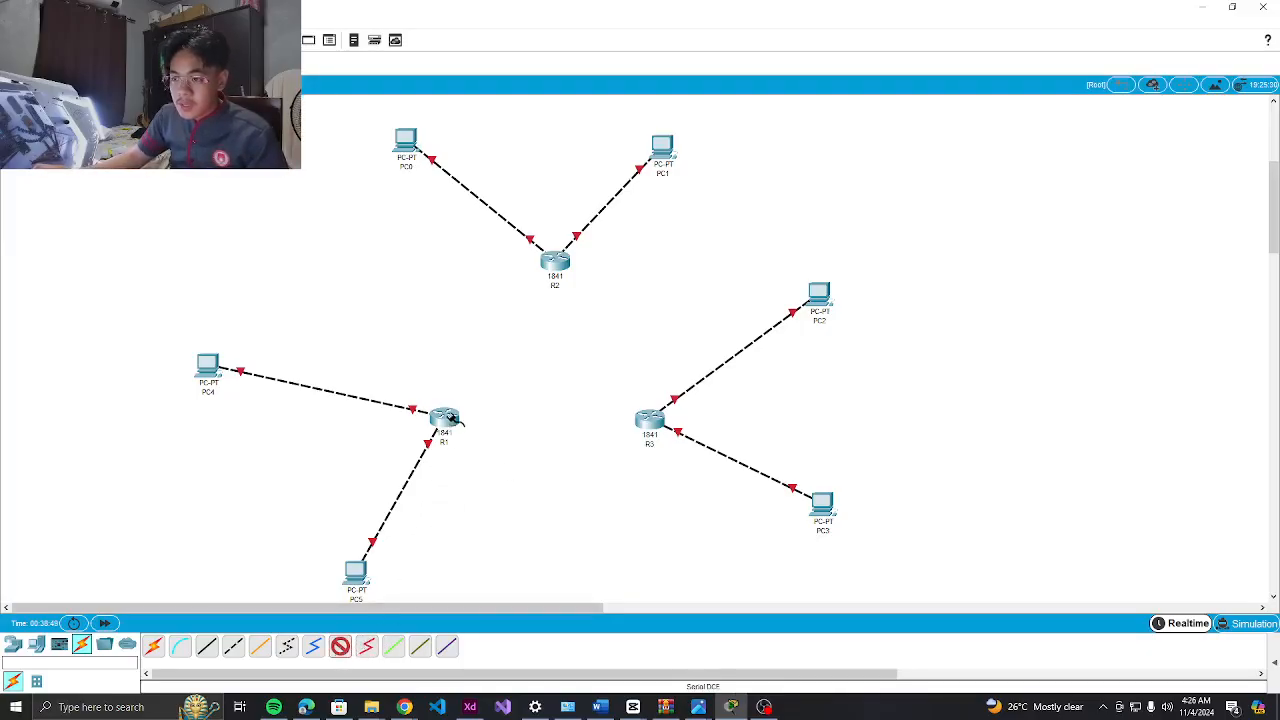
pyautogui.click(452, 418)
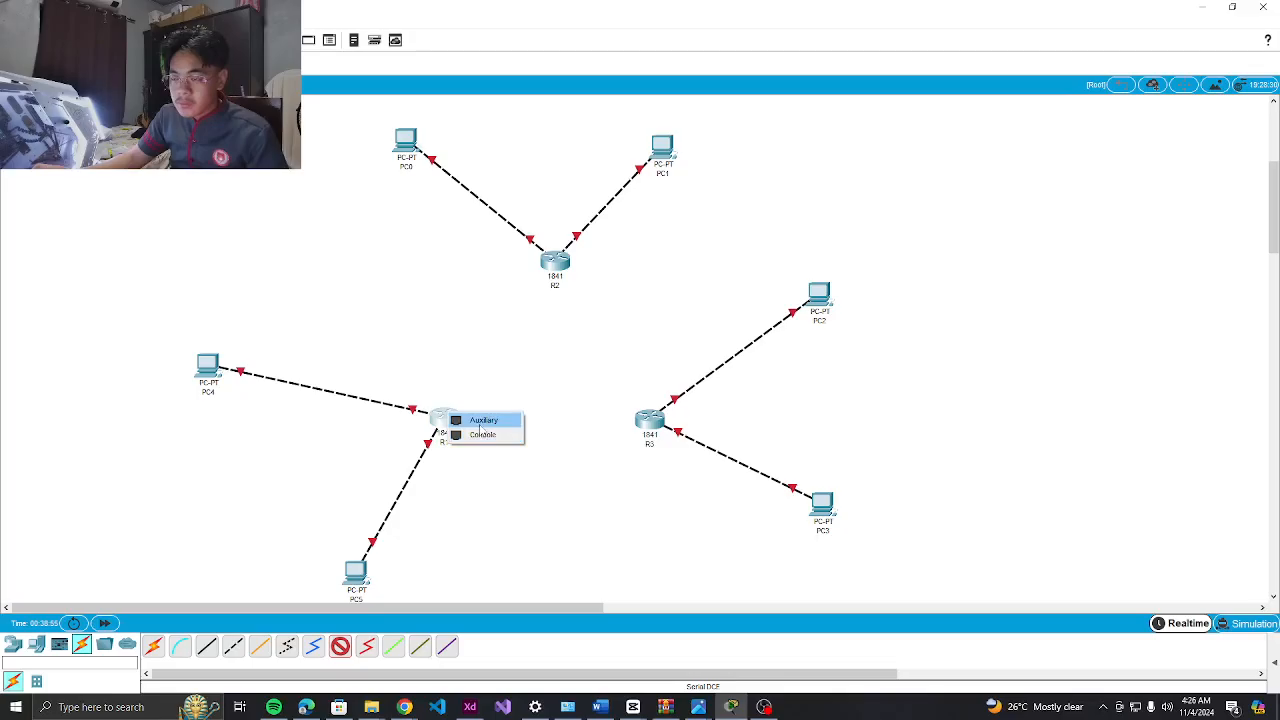
pyautogui.click(483, 421)
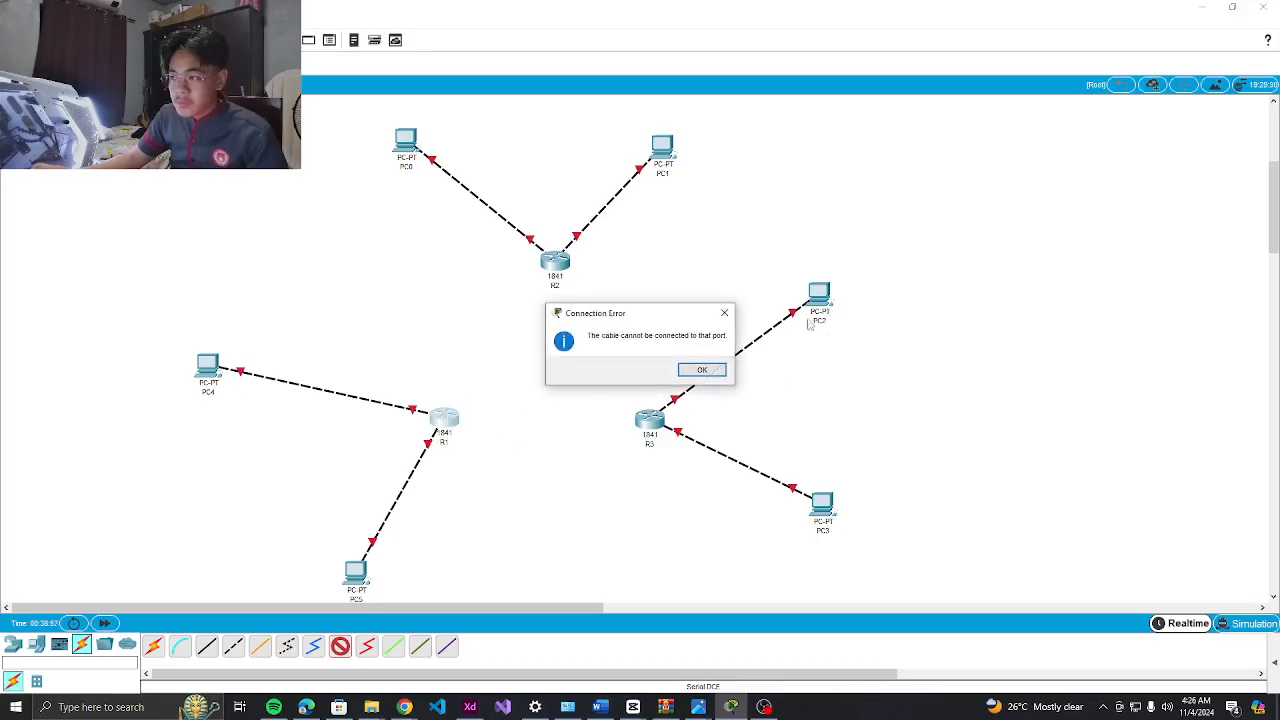
pyautogui.click(724, 313)
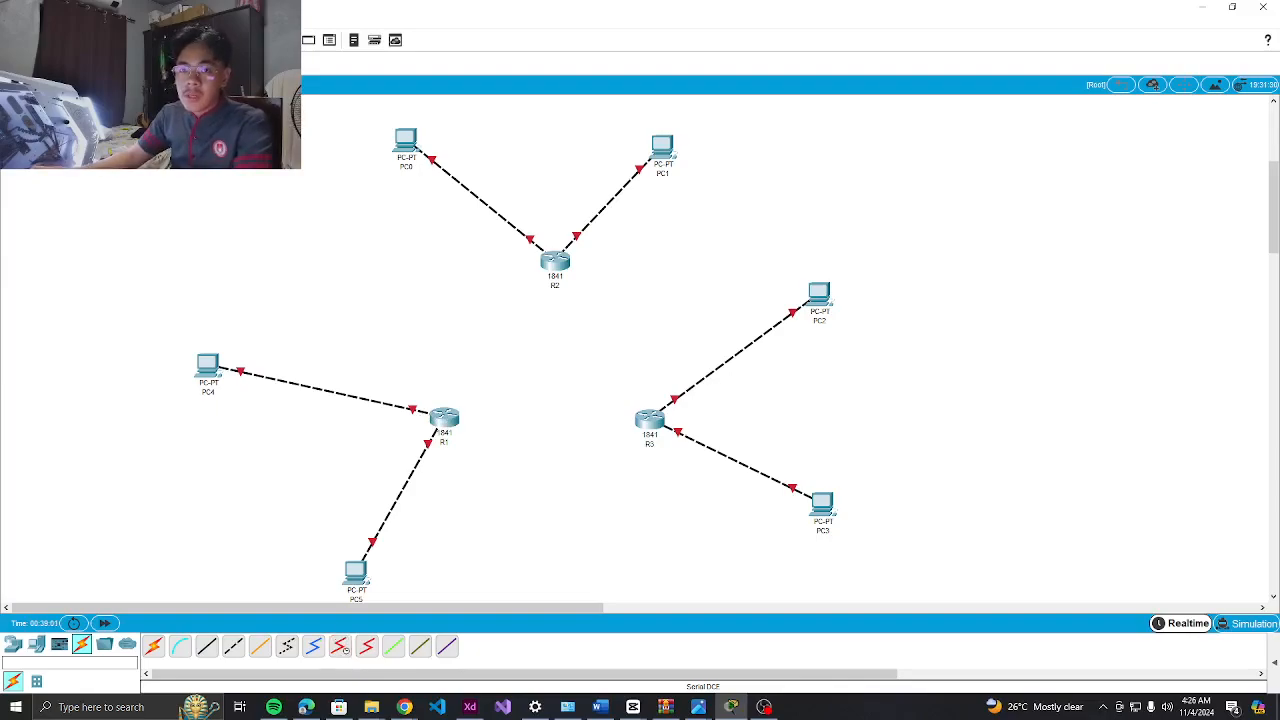
pyautogui.click(444, 419)
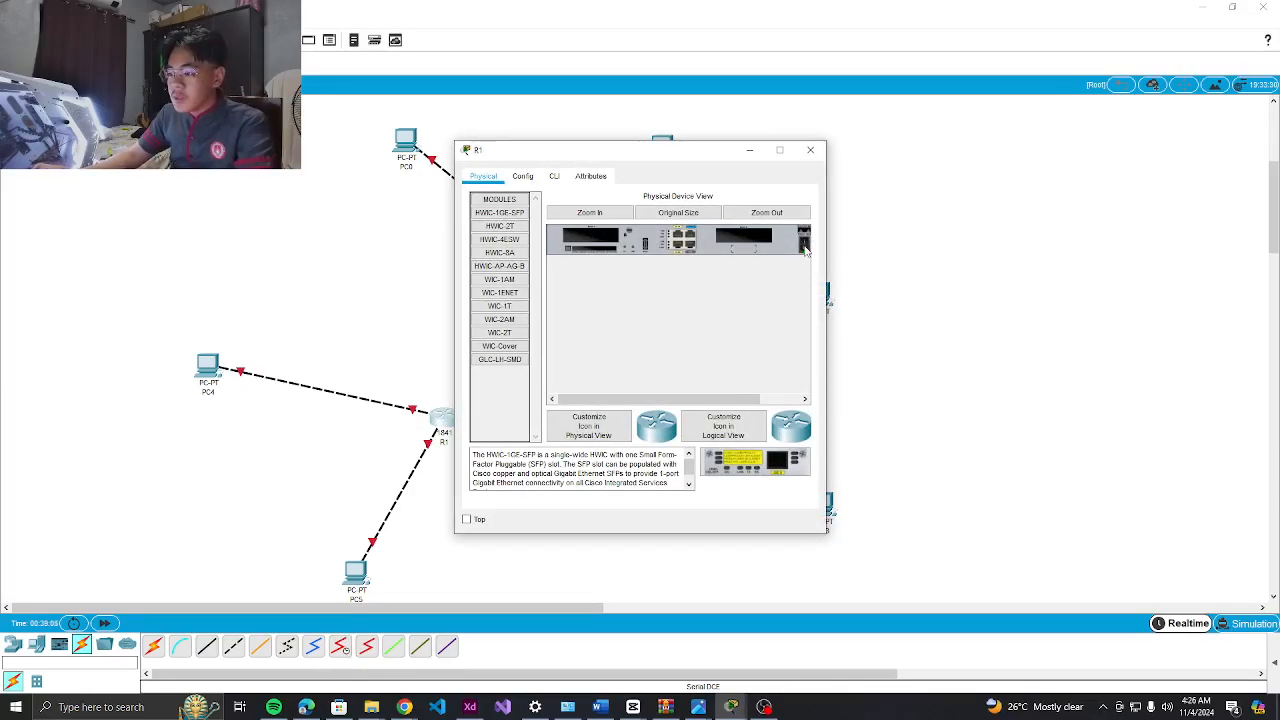
# Install WIC-2T serial modules in R1 and R3; the R2 attempt gave a cannot-add error
pyautogui.moveTo(499, 332); pyautogui.dragTo(745, 244)
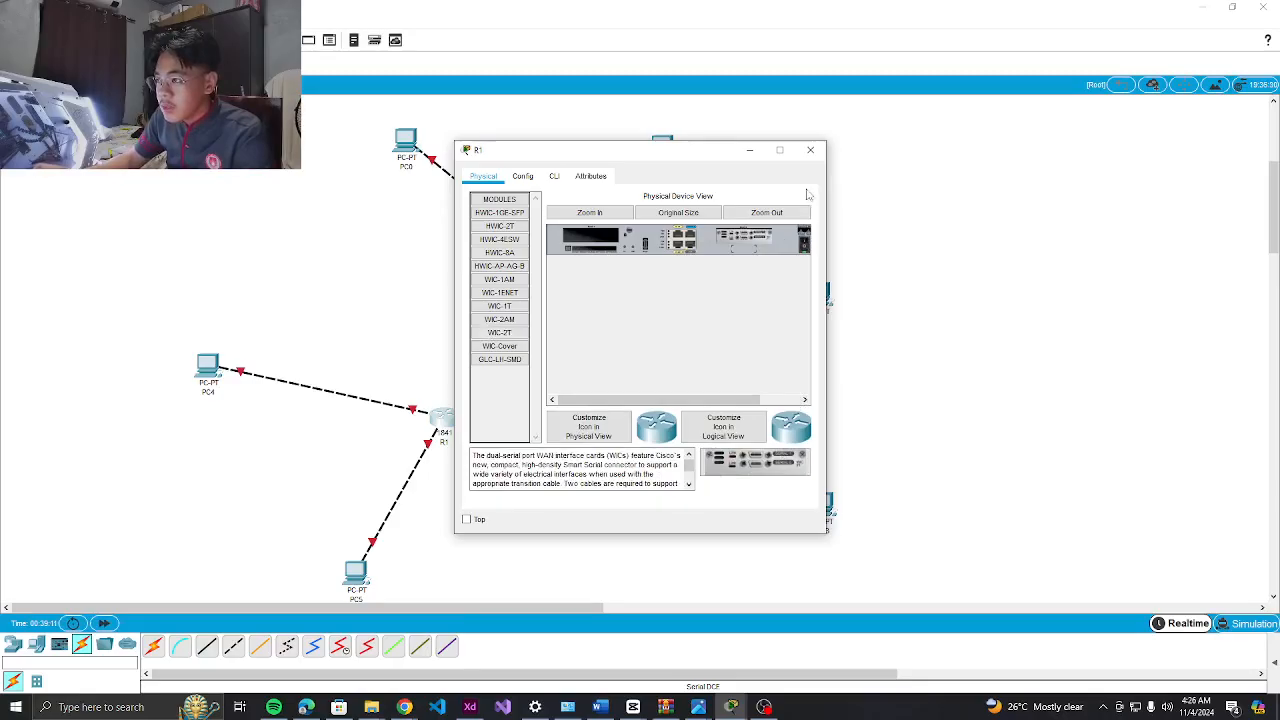
pyautogui.click(810, 150)
pyautogui.click(443, 418)
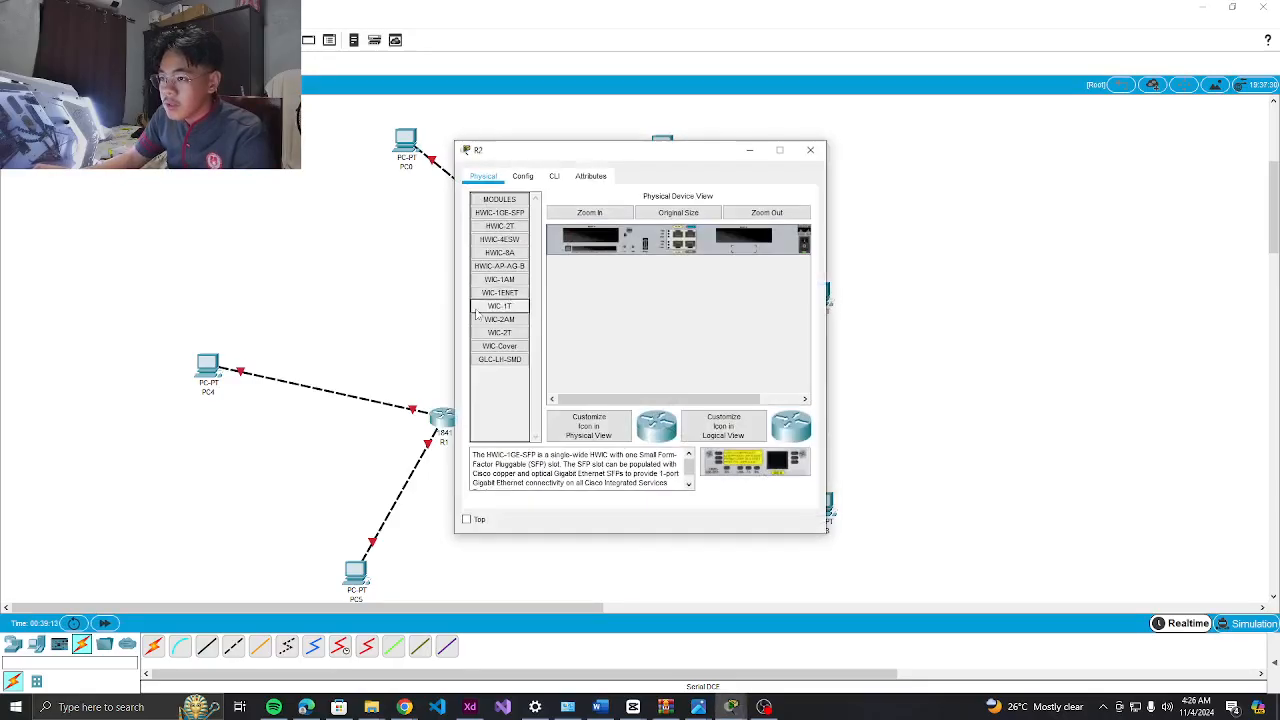
pyautogui.moveTo(492, 333); pyautogui.dragTo(745, 244)
pyautogui.click(703, 362)
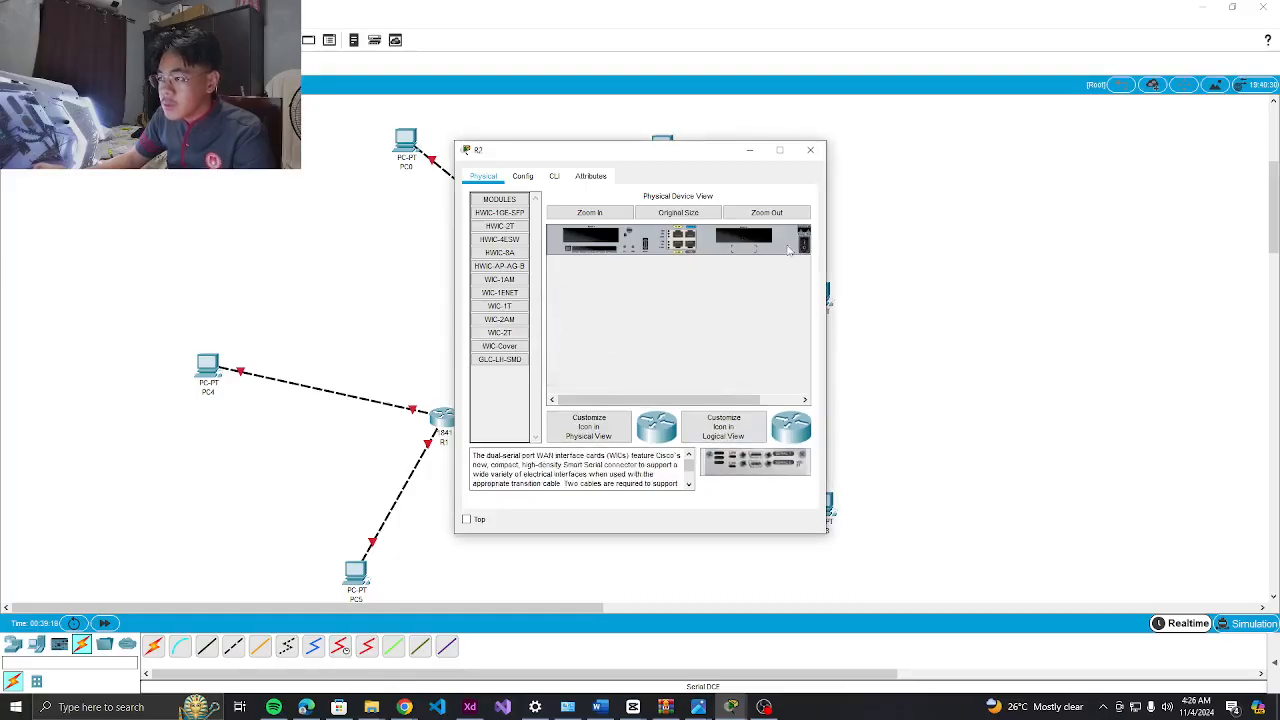
pyautogui.moveTo(497, 332); pyautogui.dragTo(745, 242)
pyautogui.click(810, 151)
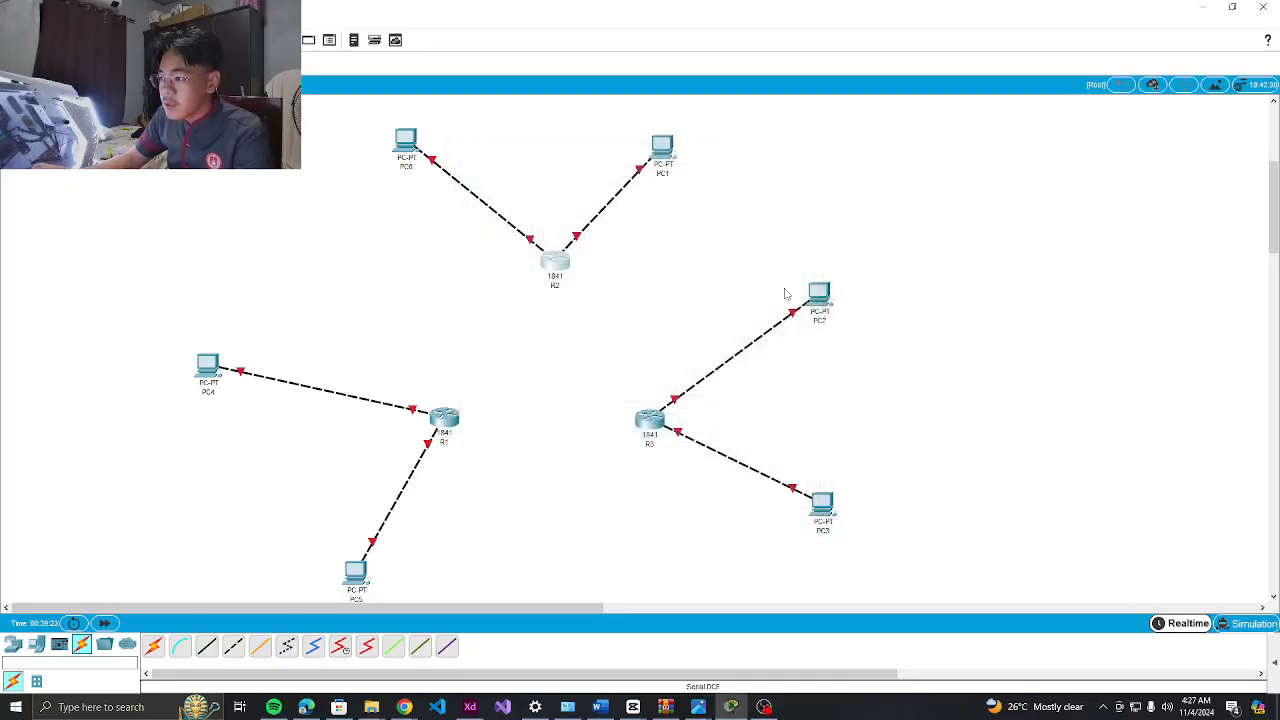
pyautogui.click(648, 424)
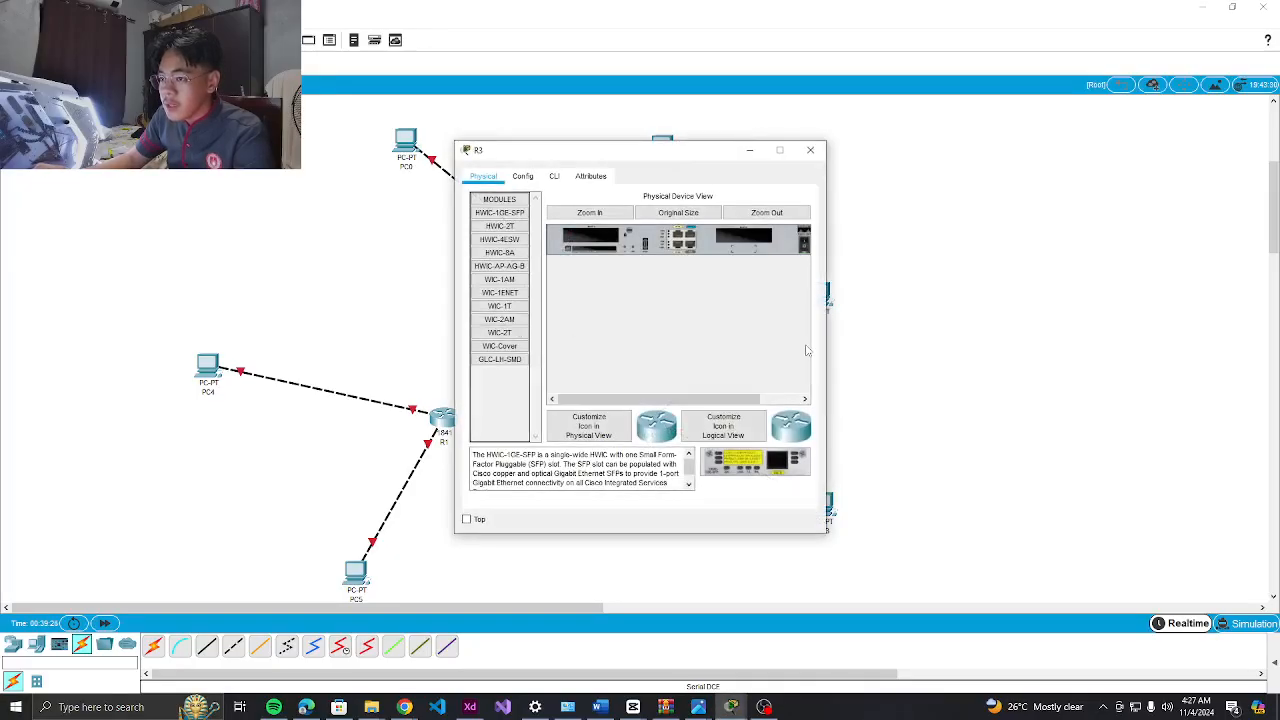
pyautogui.moveTo(499, 332); pyautogui.dragTo(750, 240)
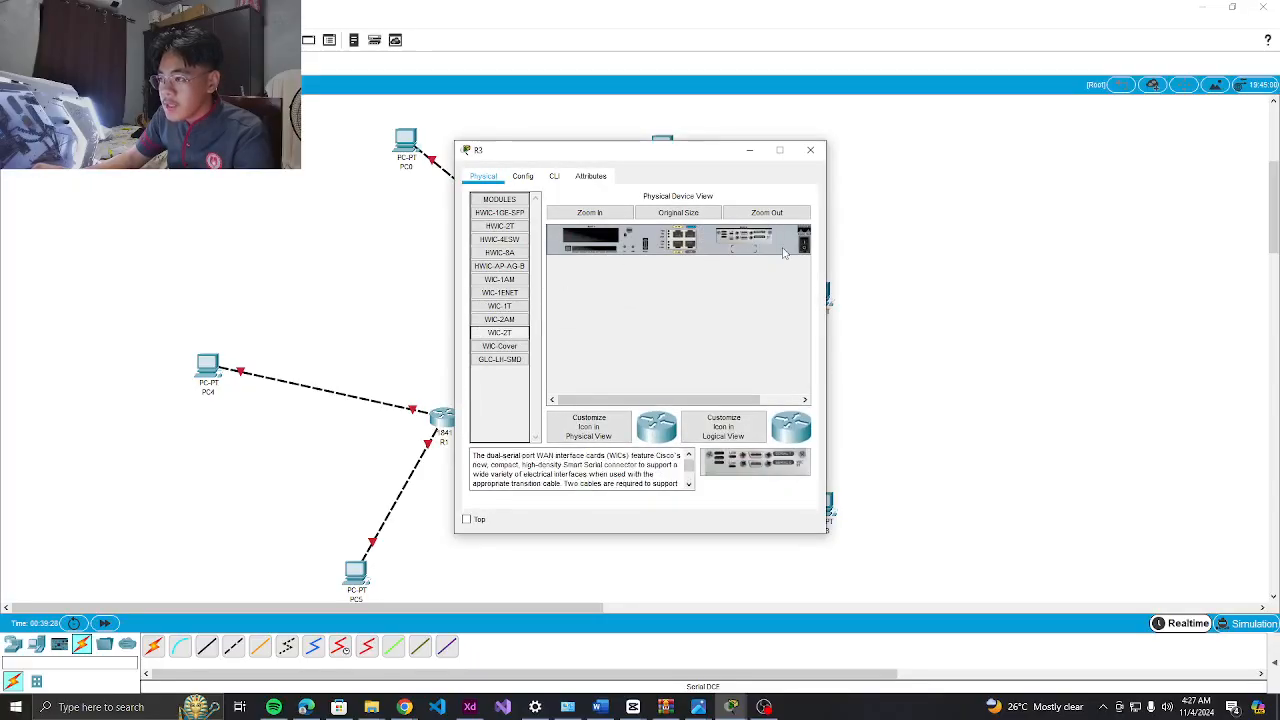
pyautogui.click(810, 150)
# Link R1 Serial0/0/0 to R2 Serial0/0/1 with a serial DCE cable
pyautogui.click(764, 707)
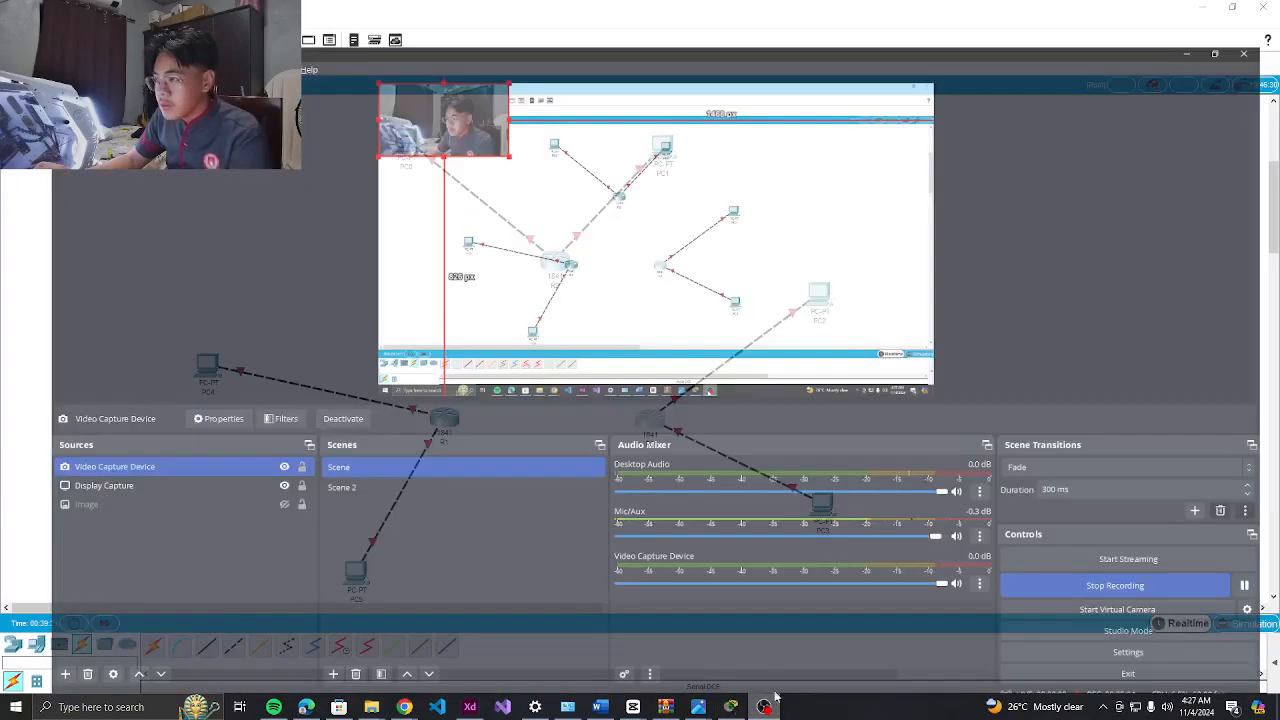
pyautogui.click(1202, 7)
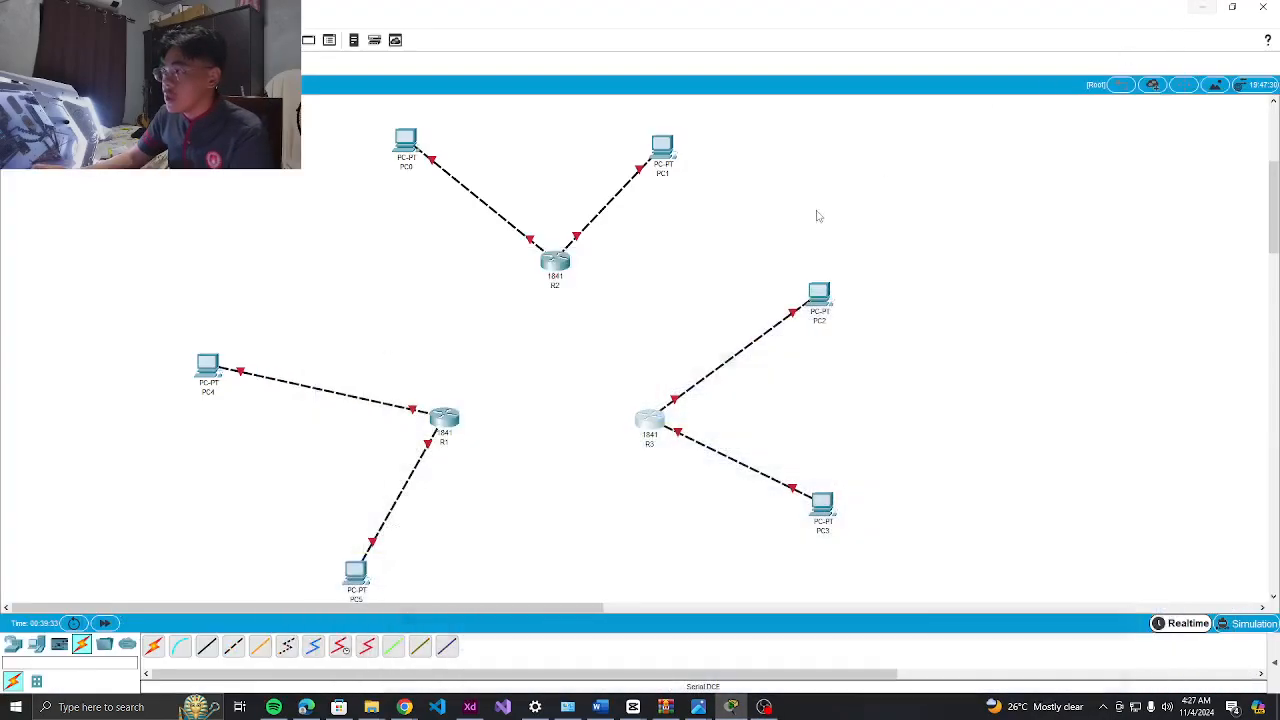
pyautogui.click(340, 646)
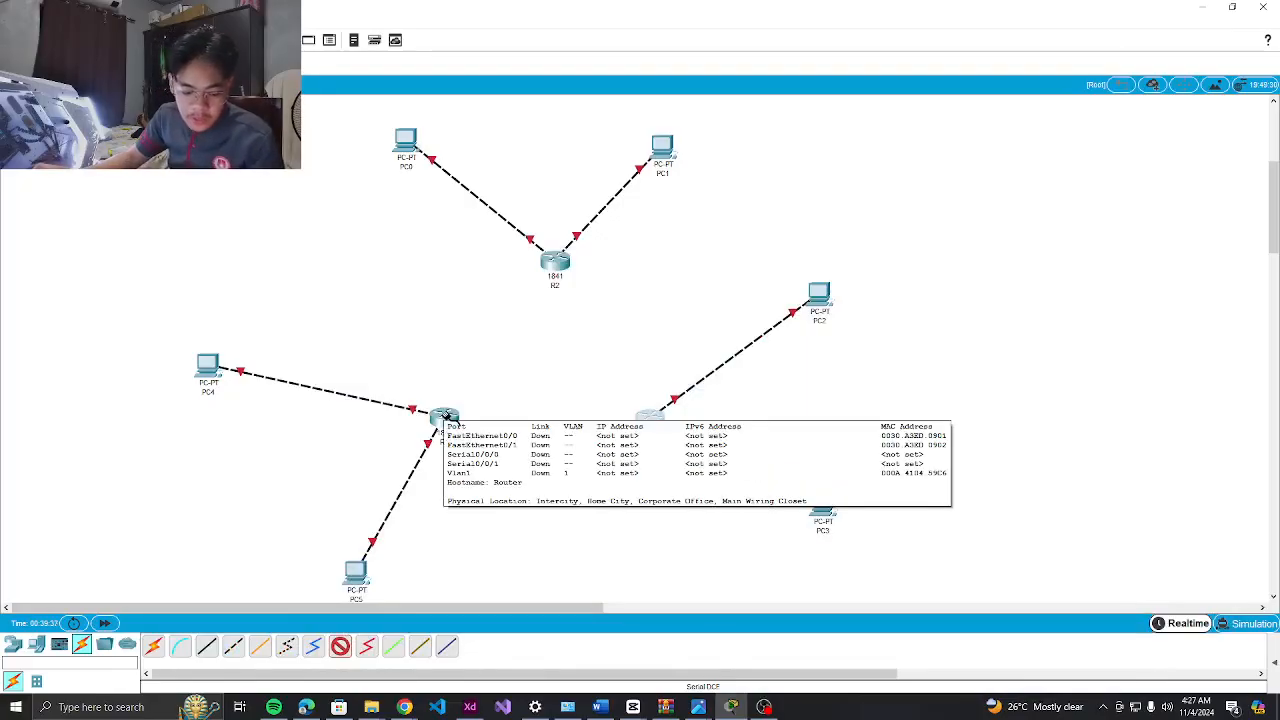
pyautogui.click(446, 419)
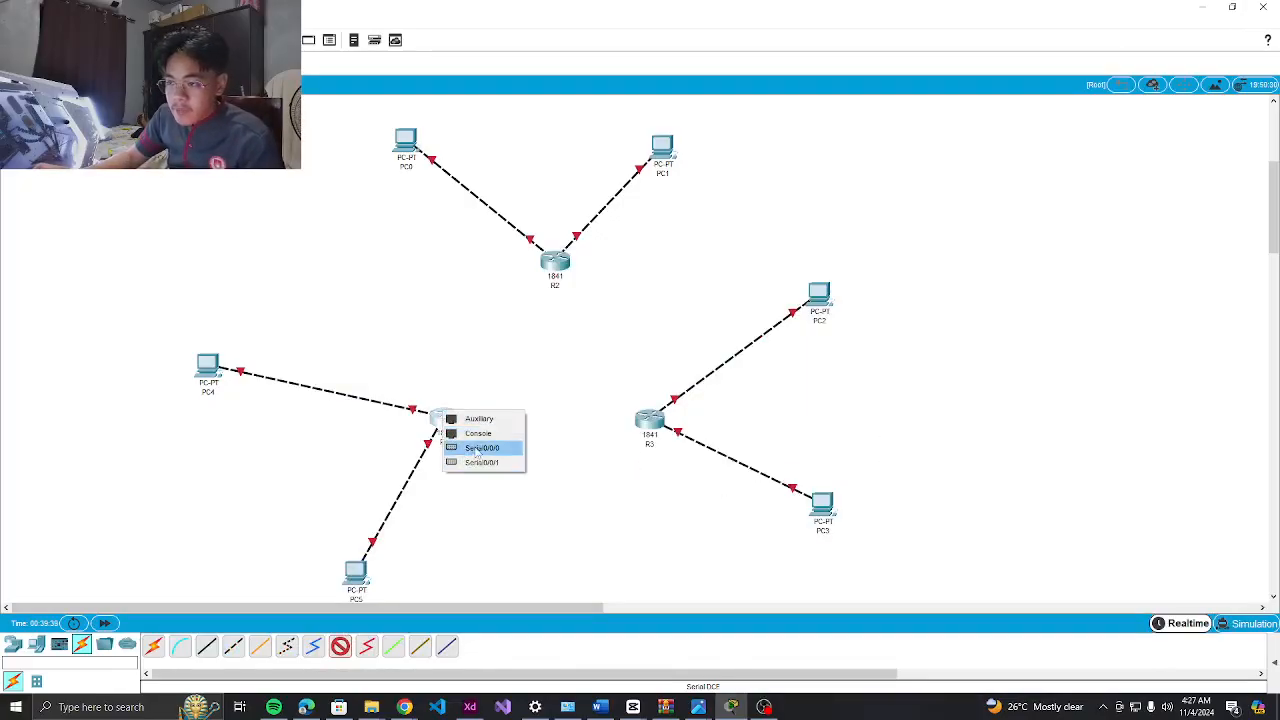
pyautogui.click(478, 448)
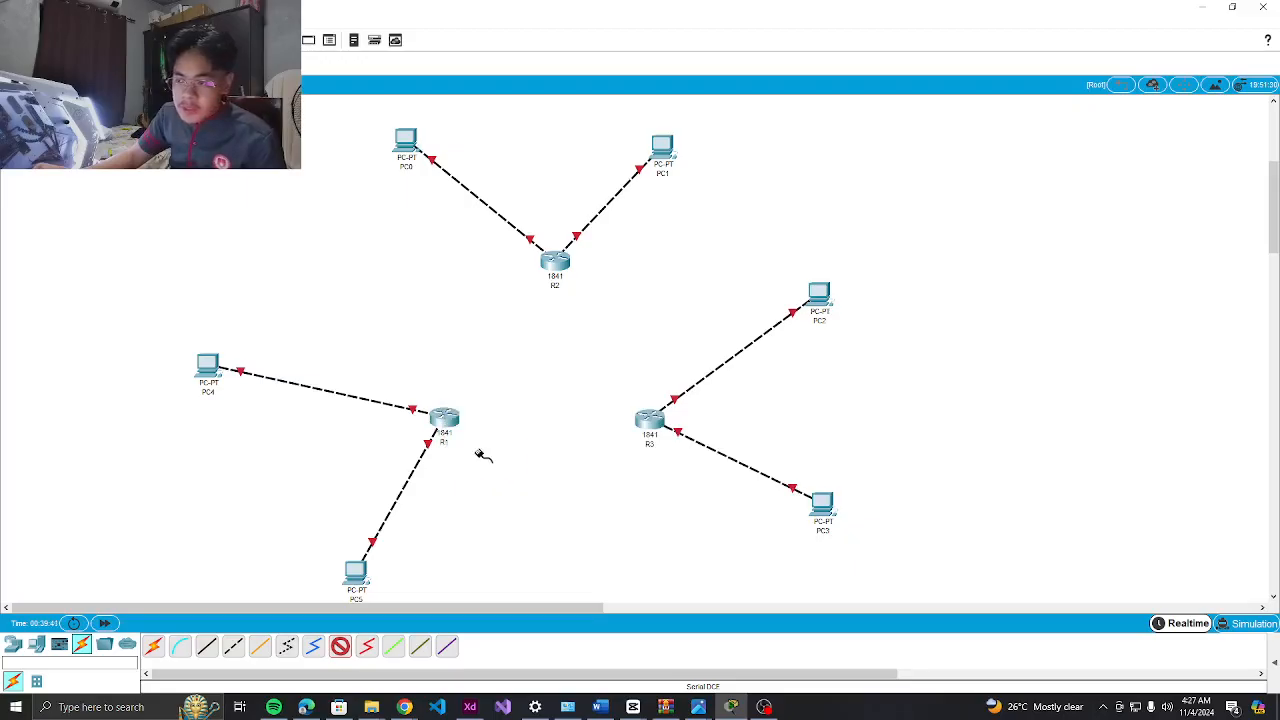
pyautogui.click(555, 263)
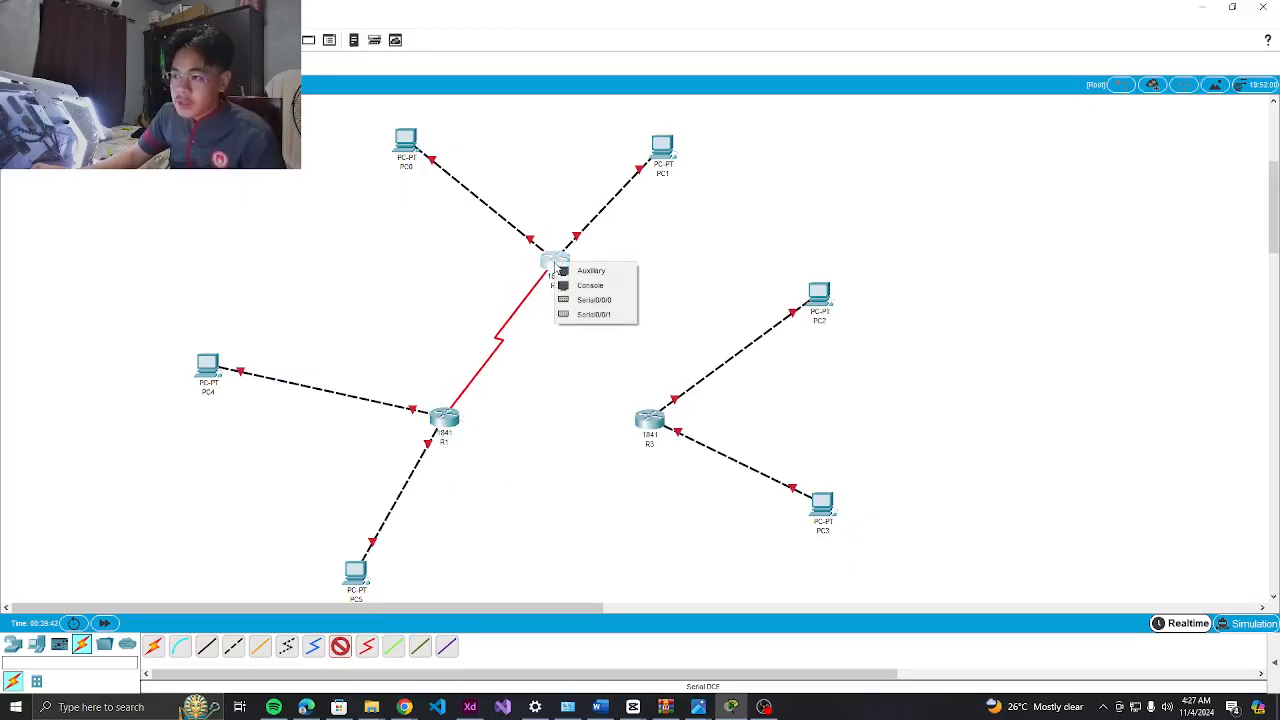
pyautogui.click(593, 315)
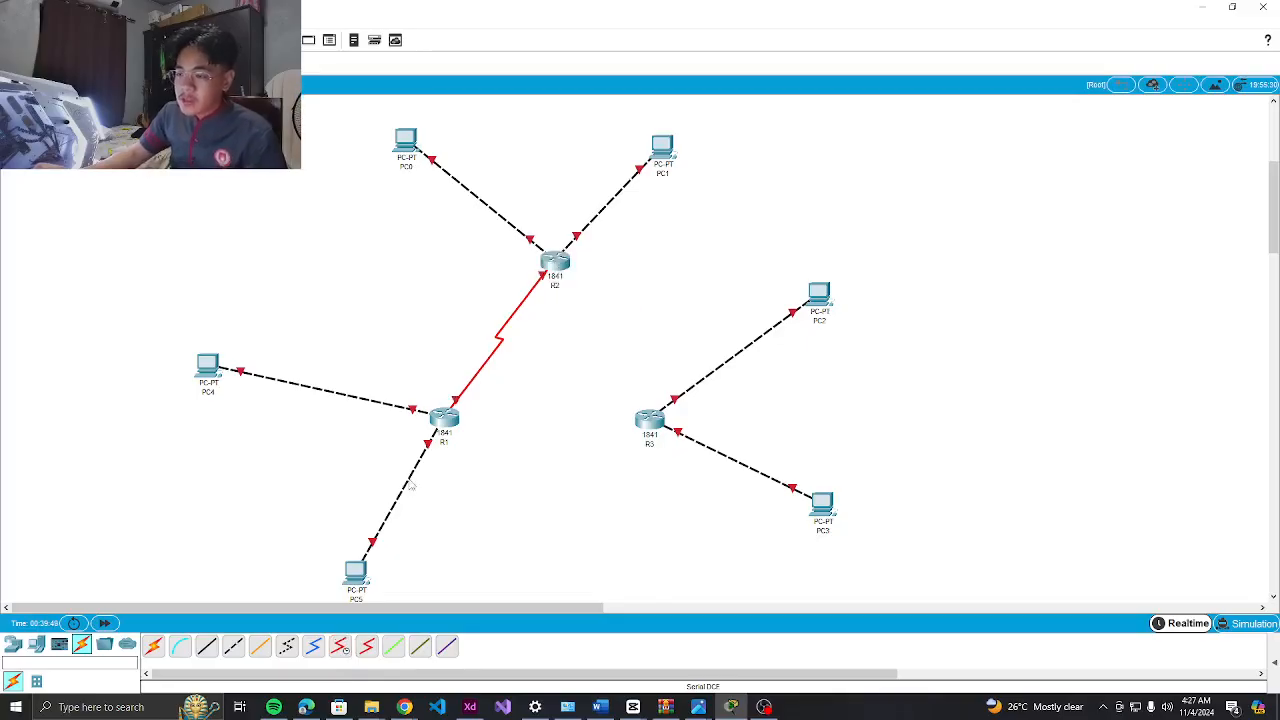
# Add serial DCE links R3 to R1 Serial0/0/1 and R3 Serial0/0/1 to R2 Serial0/0/0
pyautogui.click(343, 649)
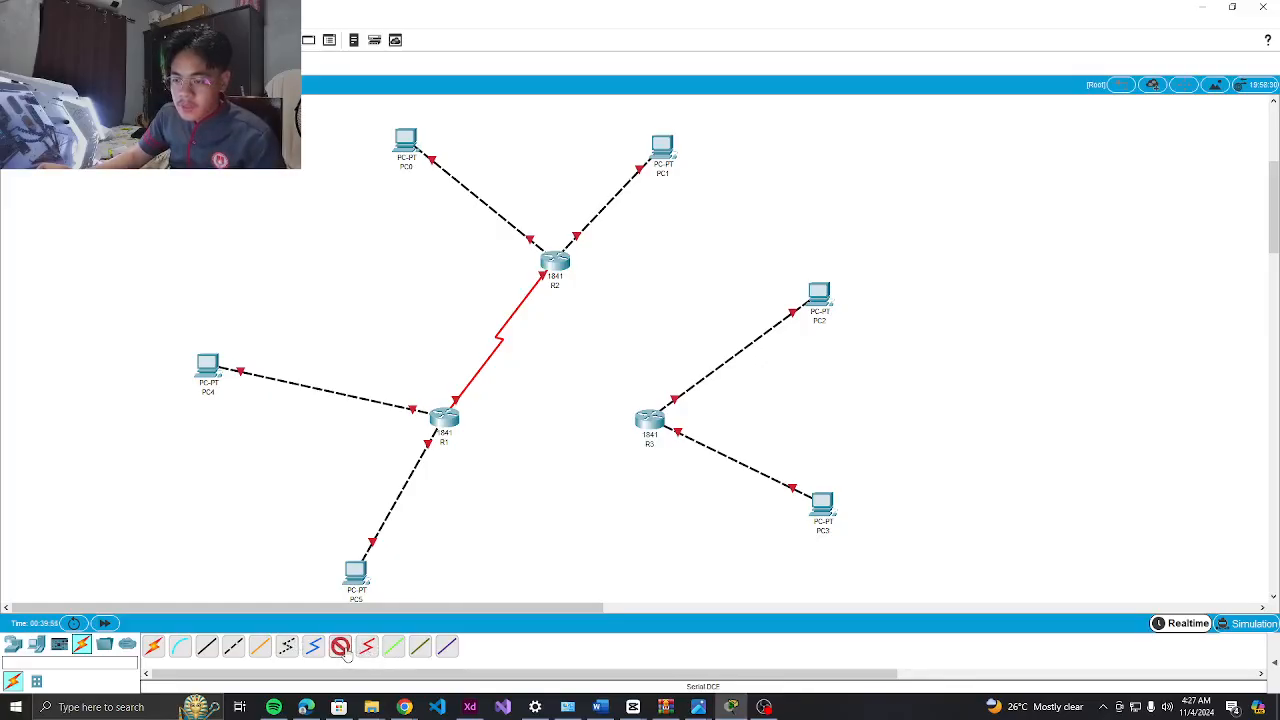
pyautogui.click(640, 424)
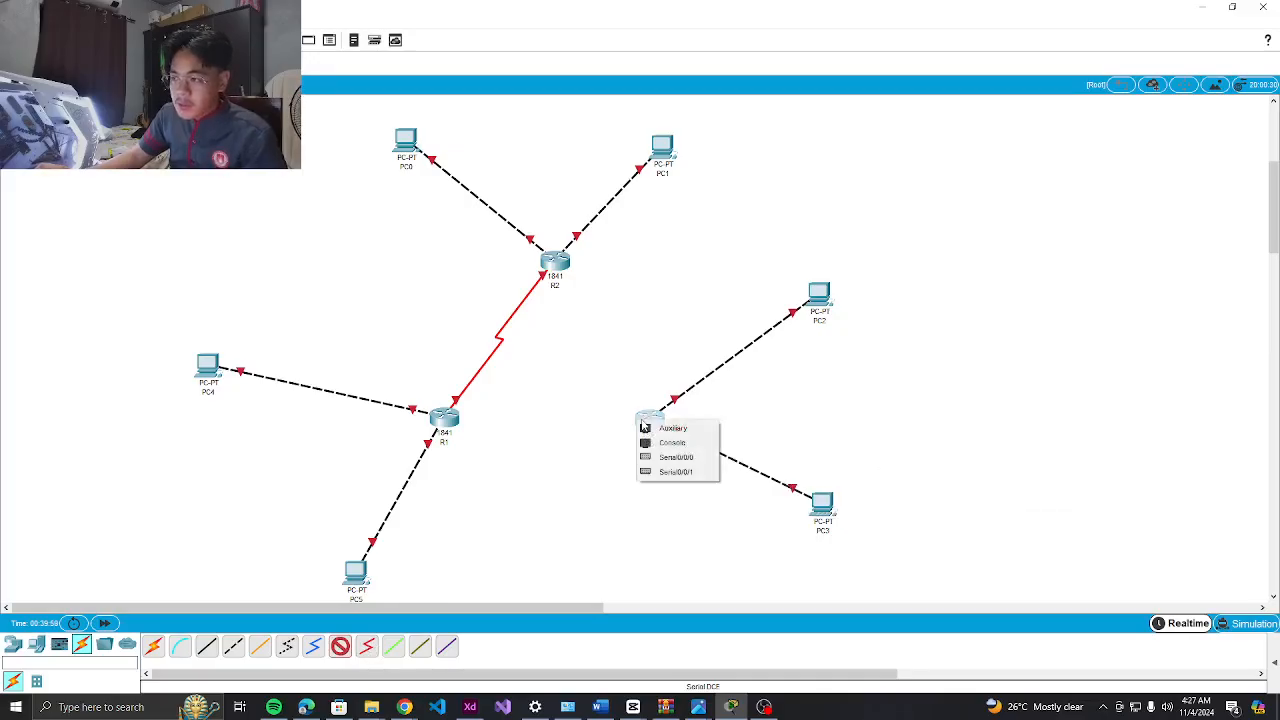
pyautogui.click(672, 459)
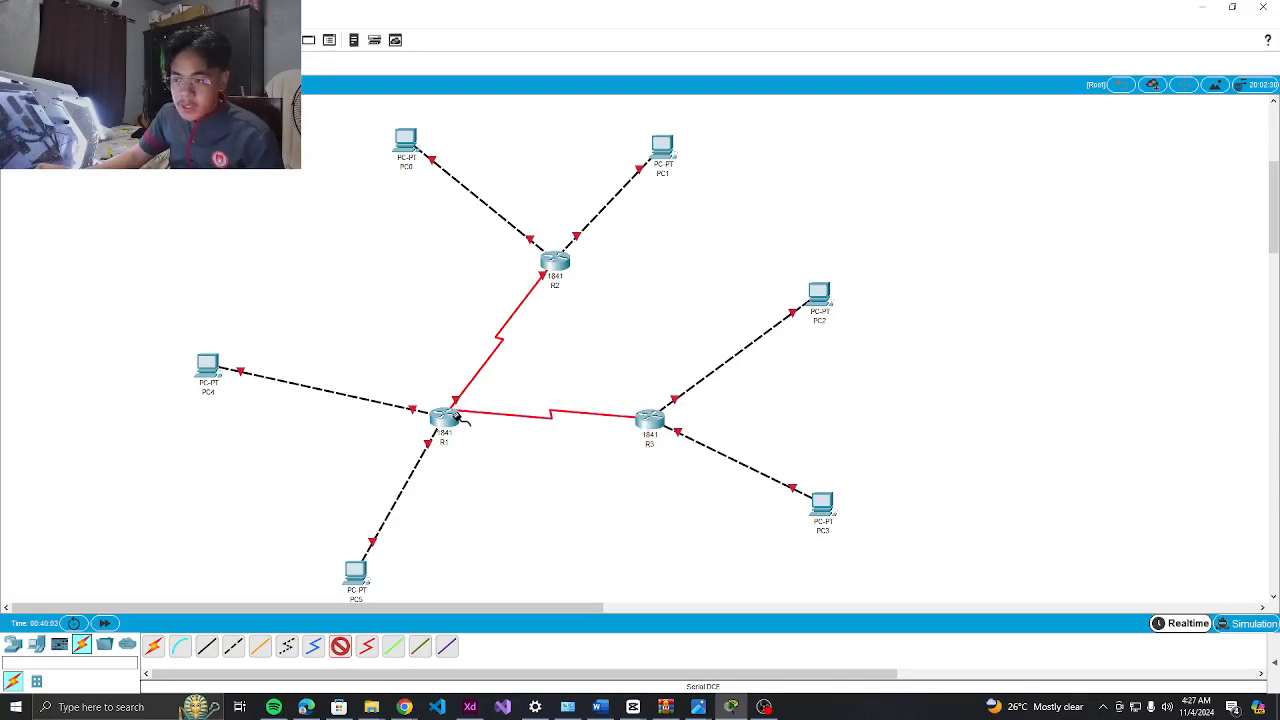
pyautogui.click(448, 424)
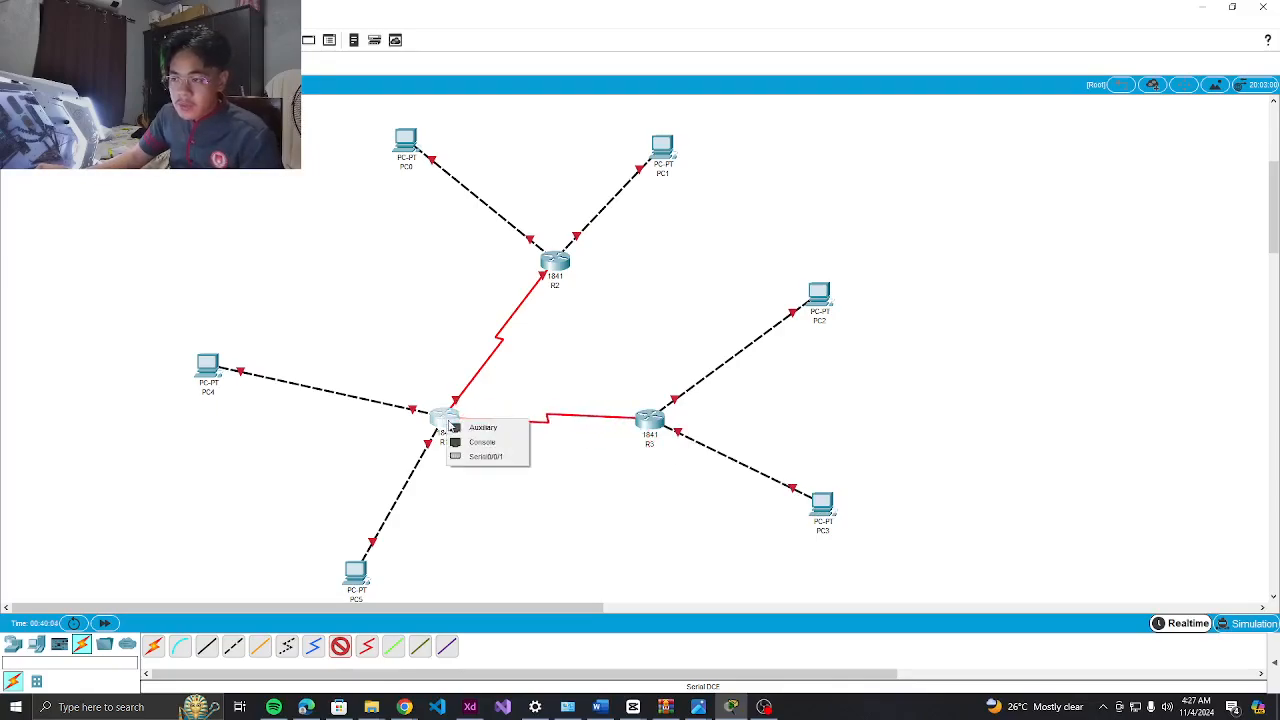
pyautogui.click(481, 462)
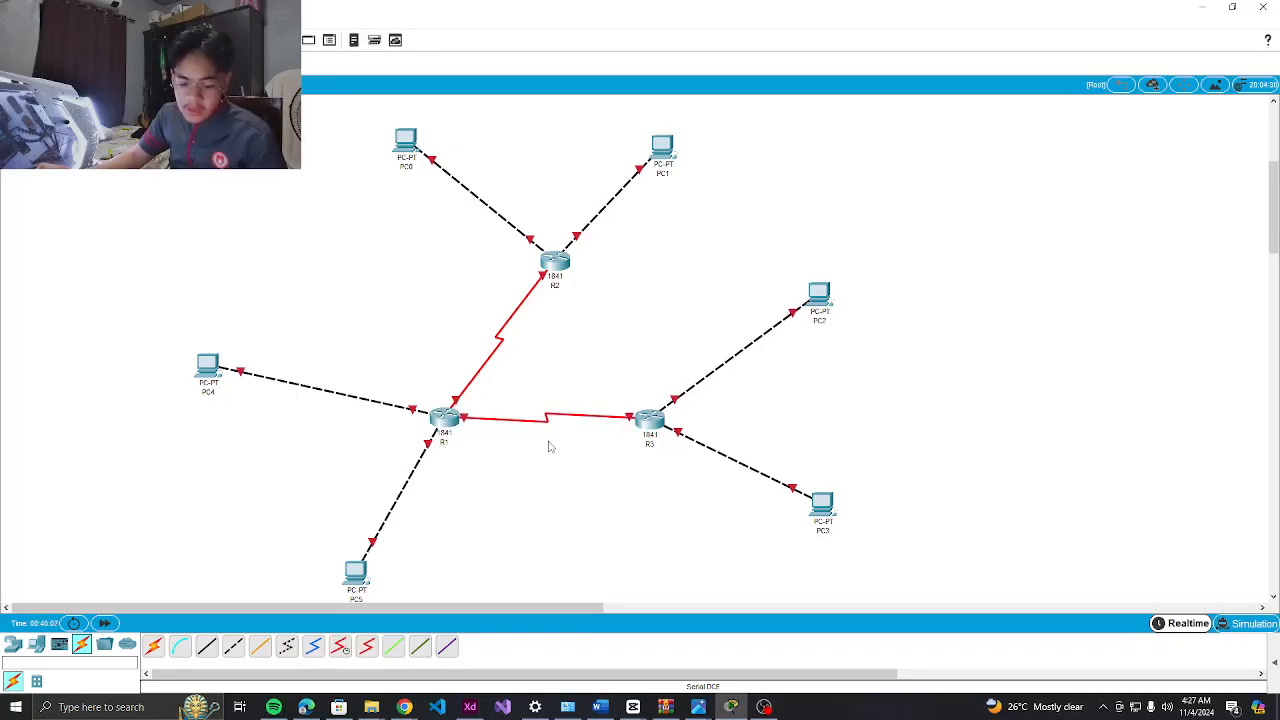
pyautogui.click(340, 646)
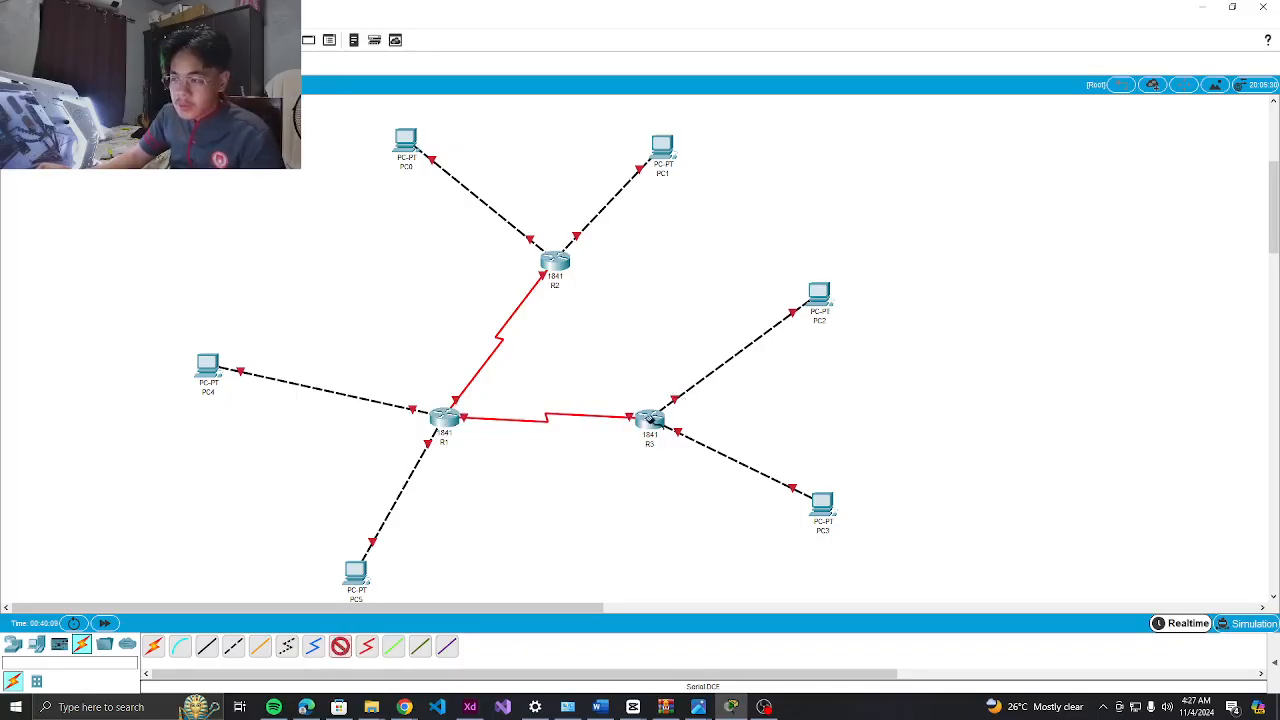
pyautogui.click(656, 419)
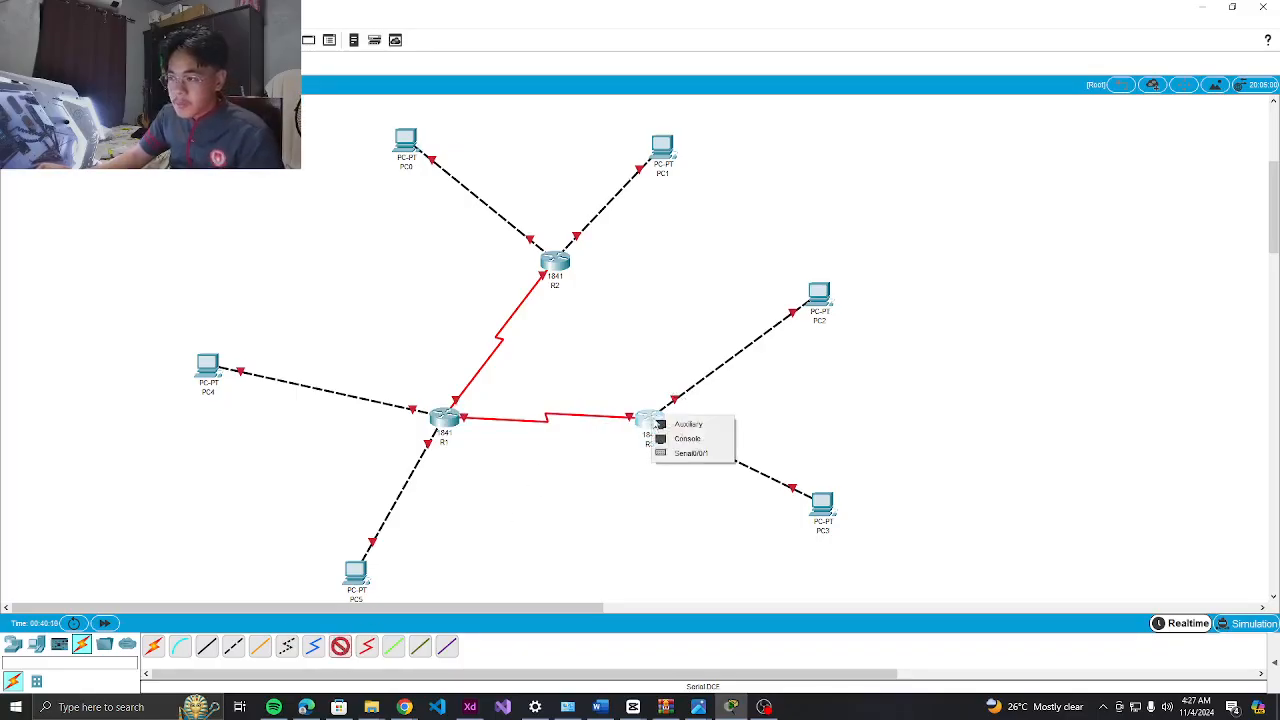
pyautogui.click(679, 455)
pyautogui.click(553, 262)
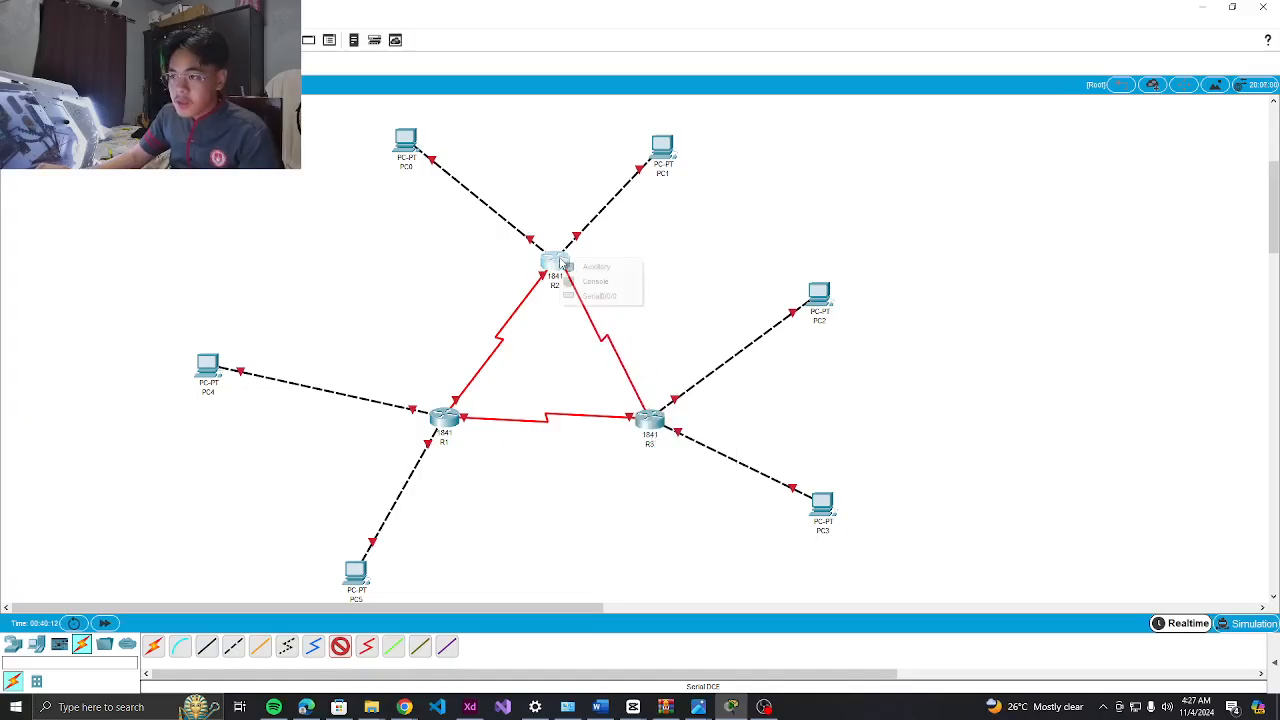
pyautogui.click(589, 296)
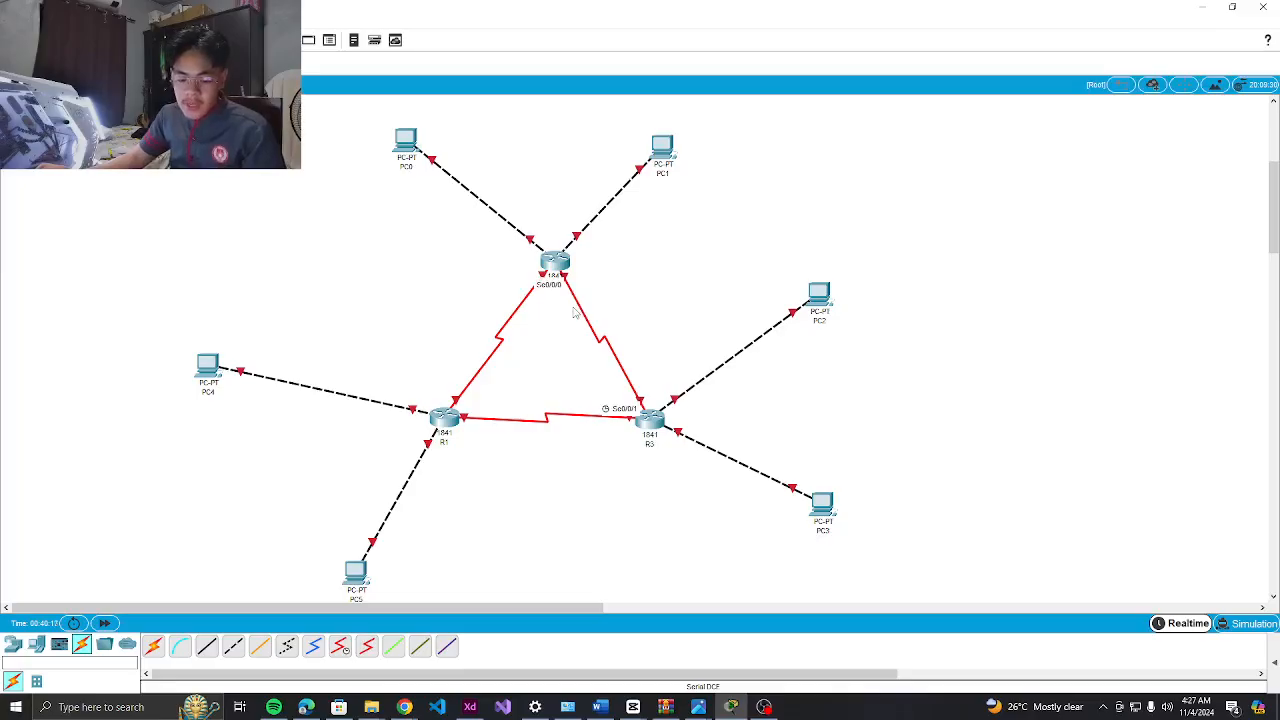
# Shift PC0–PC5 outward and nudge R3 and R2 to spread out the topology
pyautogui.moveTo(402, 148); pyautogui.dragTo(418, 120)
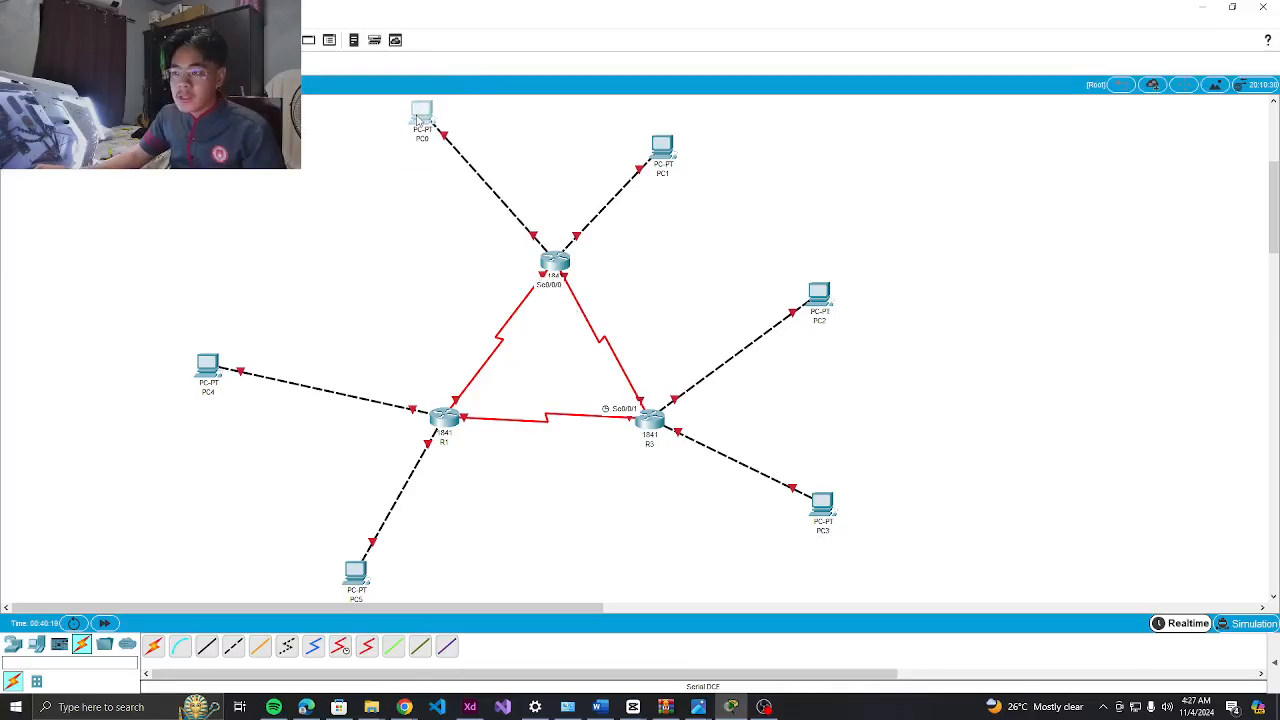
pyautogui.moveTo(666, 152); pyautogui.dragTo(686, 116)
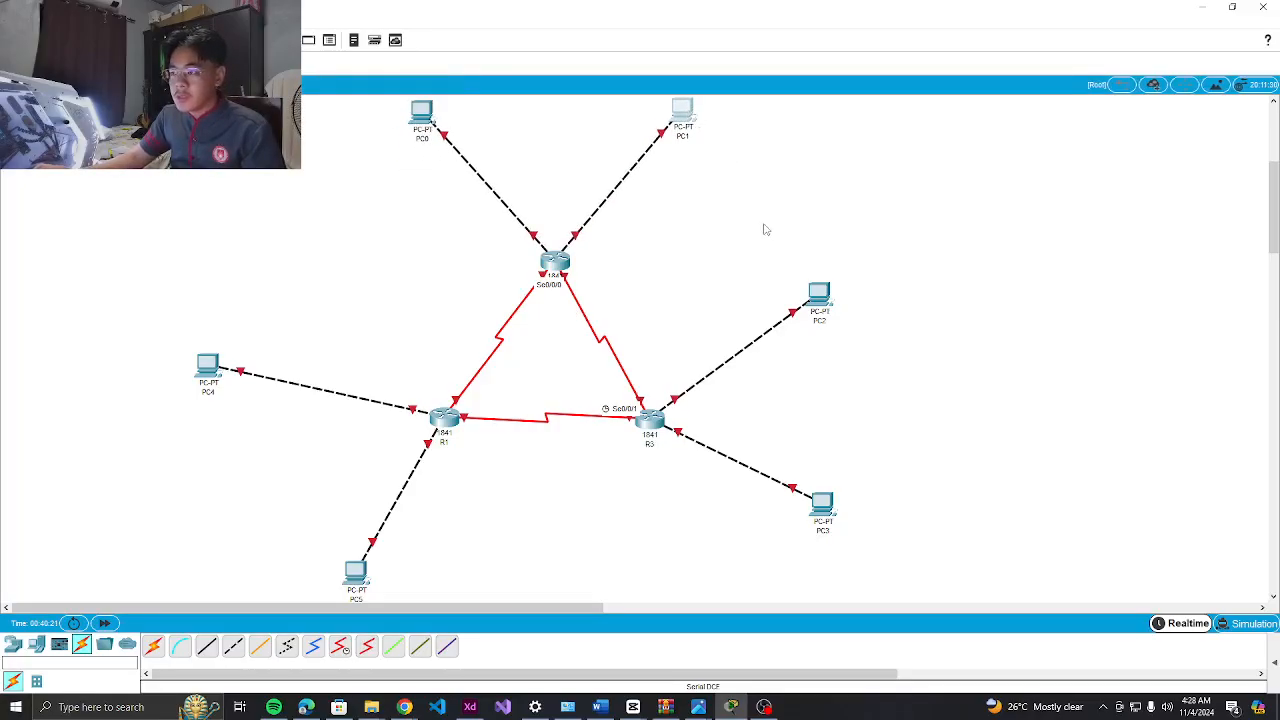
pyautogui.moveTo(662, 434); pyautogui.dragTo(644, 419)
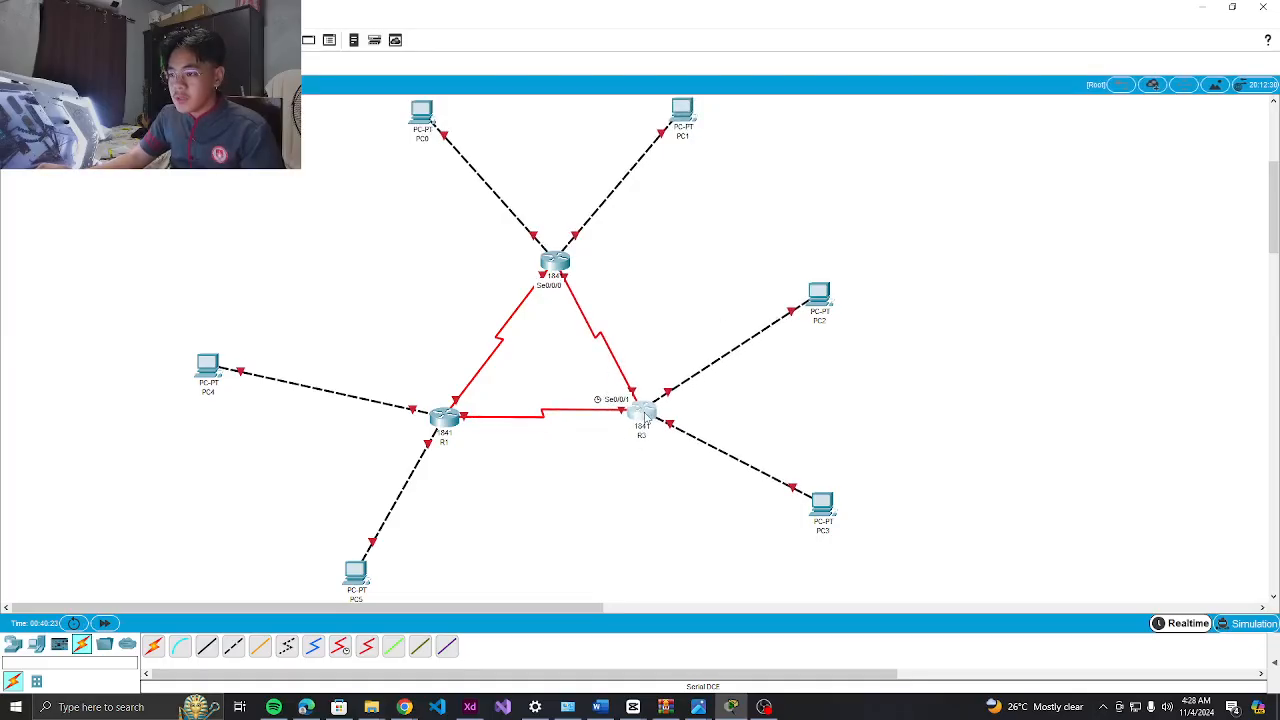
pyautogui.moveTo(806, 290); pyautogui.dragTo(863, 250)
pyautogui.moveTo(822, 507); pyautogui.dragTo(876, 537)
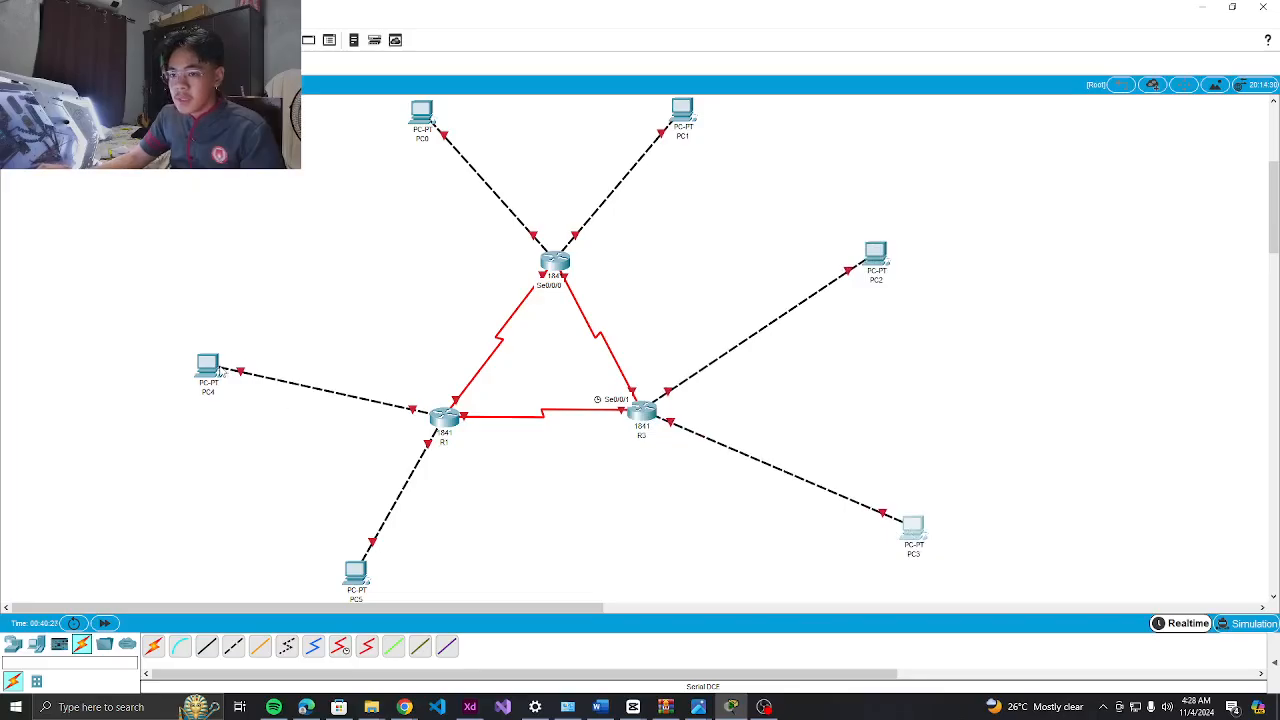
pyautogui.moveTo(209, 367); pyautogui.dragTo(193, 368)
pyautogui.moveTo(358, 577); pyautogui.dragTo(262, 578)
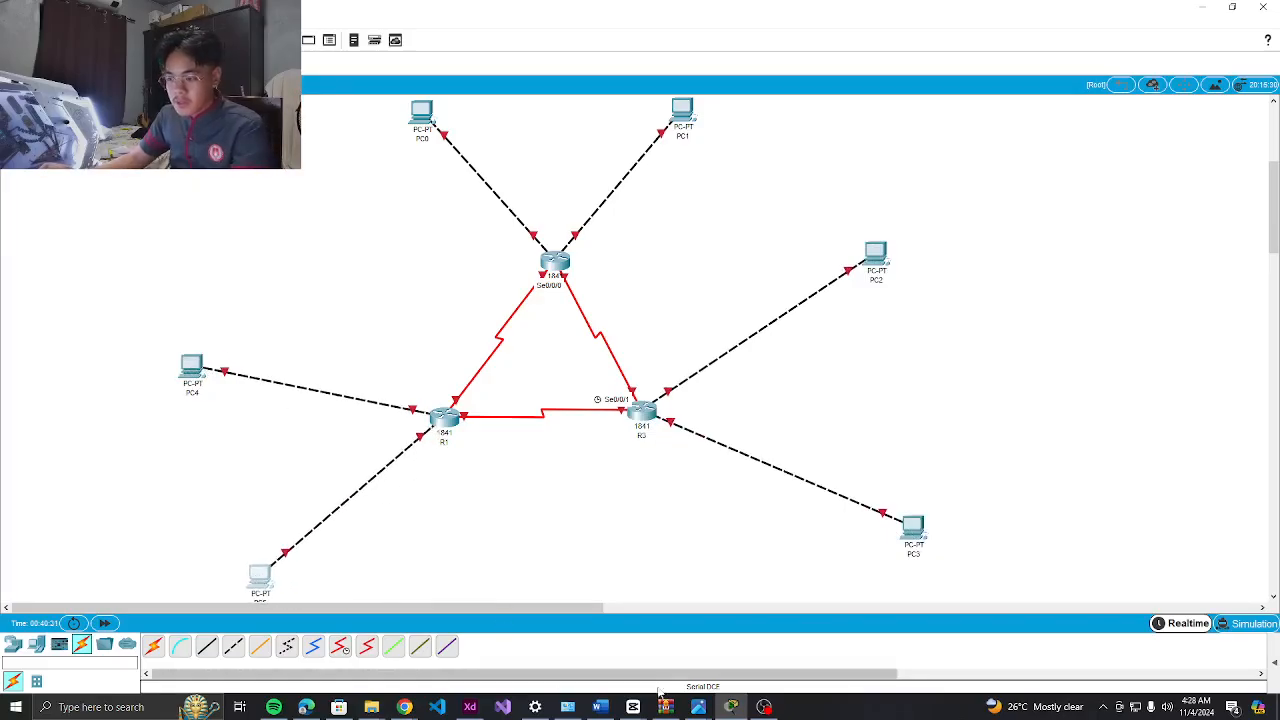
pyautogui.click(764, 707)
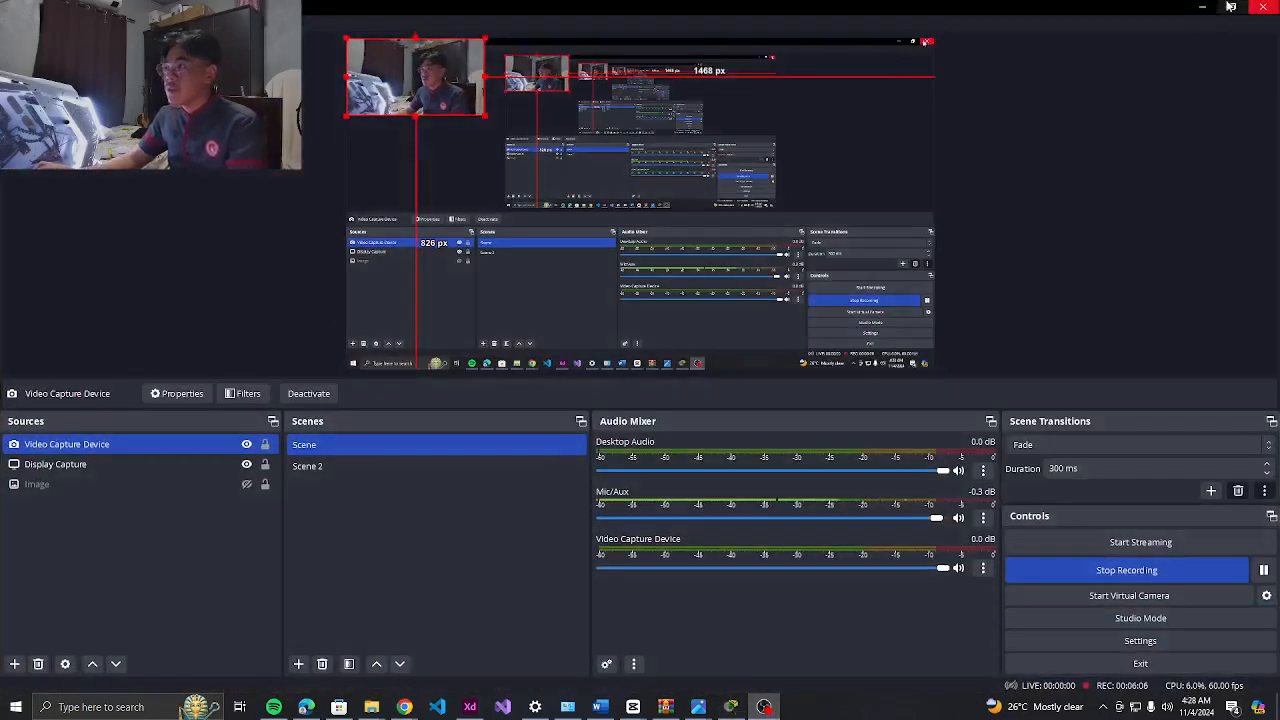
pyautogui.click(1202, 7)
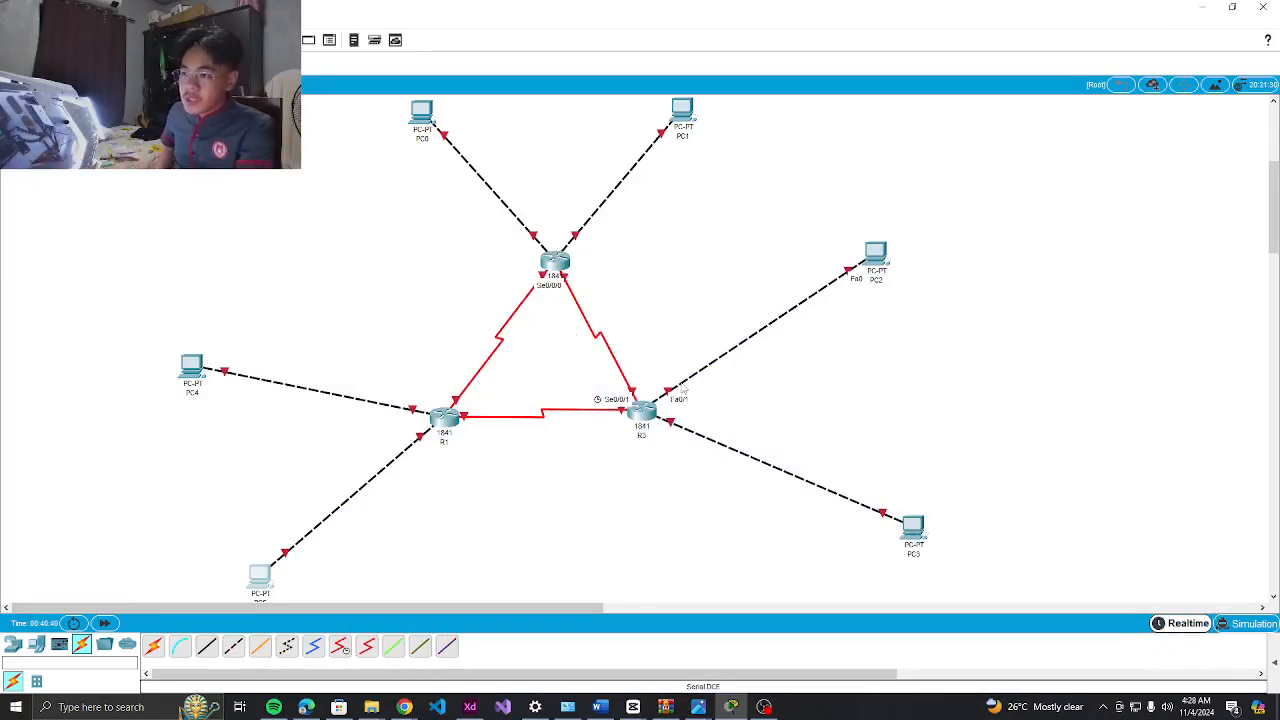
pyautogui.moveTo(555, 272)
pyautogui.mouseDown()
pyautogui.moveTo(568, 273)
pyautogui.moveTo(497, 267)
pyautogui.moveTo(538, 261)
pyautogui.mouseUp()
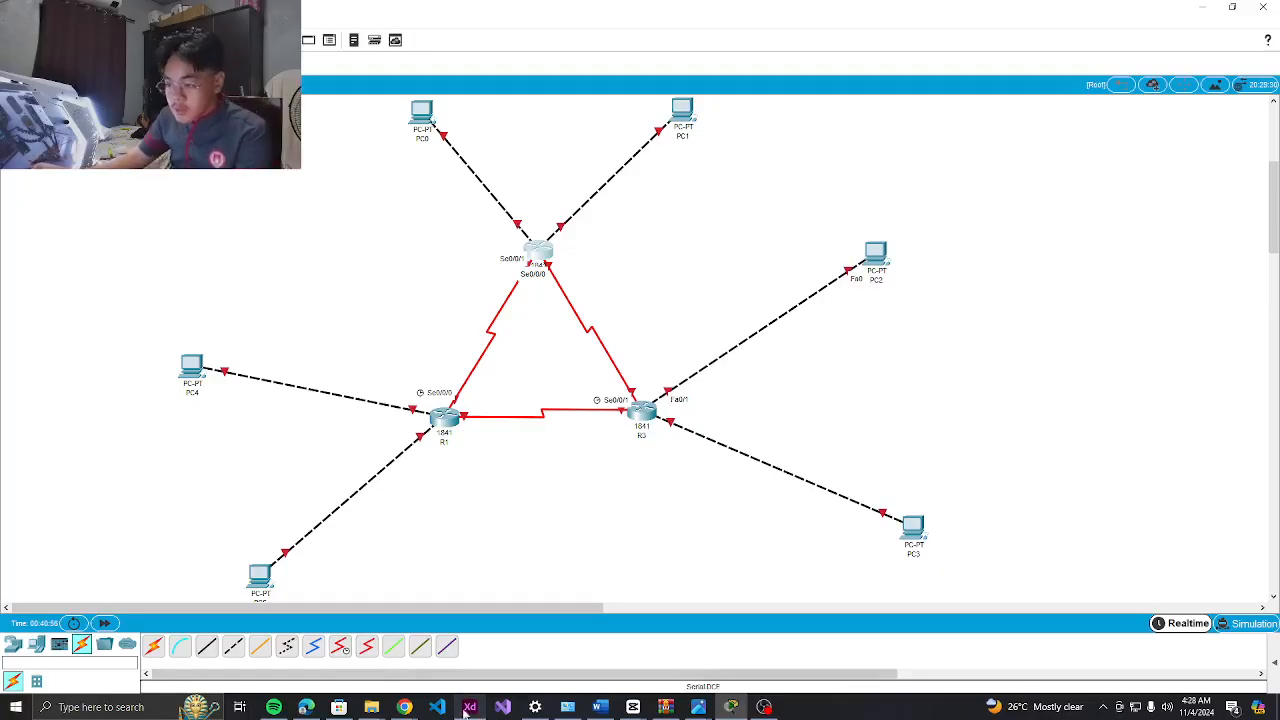
# Check the addressing table in Adobe XD, then open PC4's Desktop IP Configuration
pyautogui.click(467, 655)
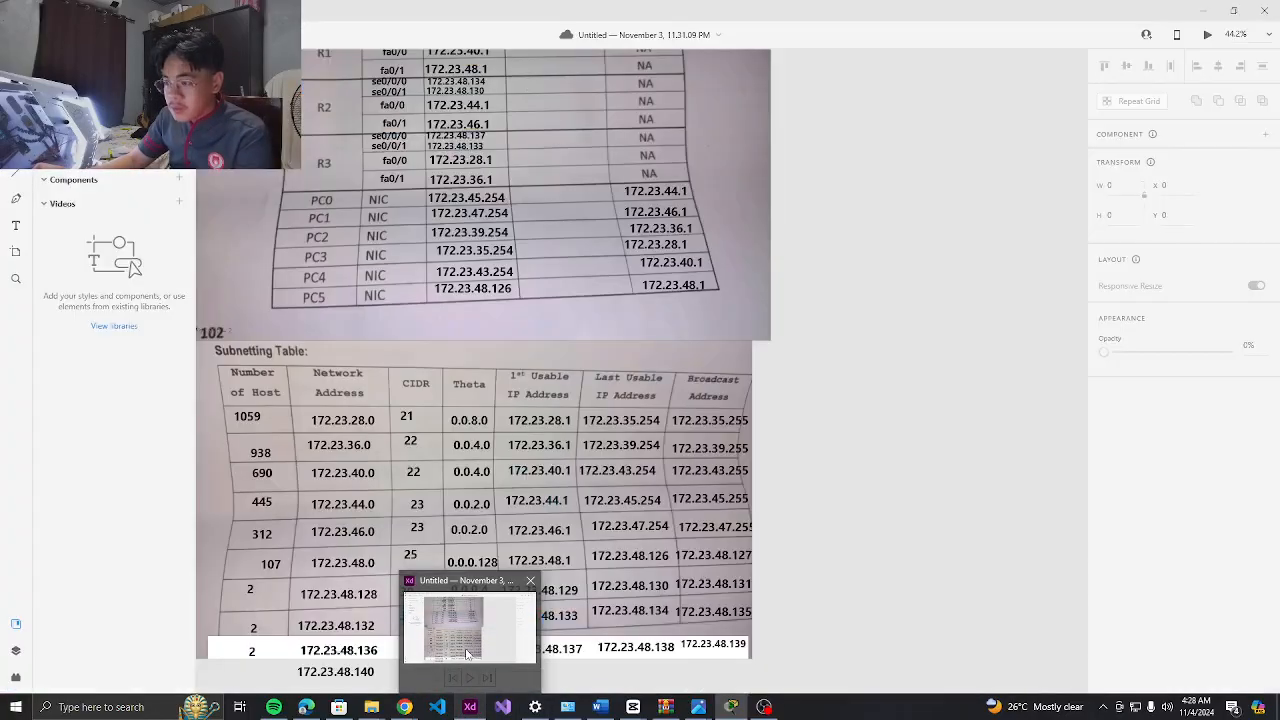
pyautogui.scroll(3, 470, 600)
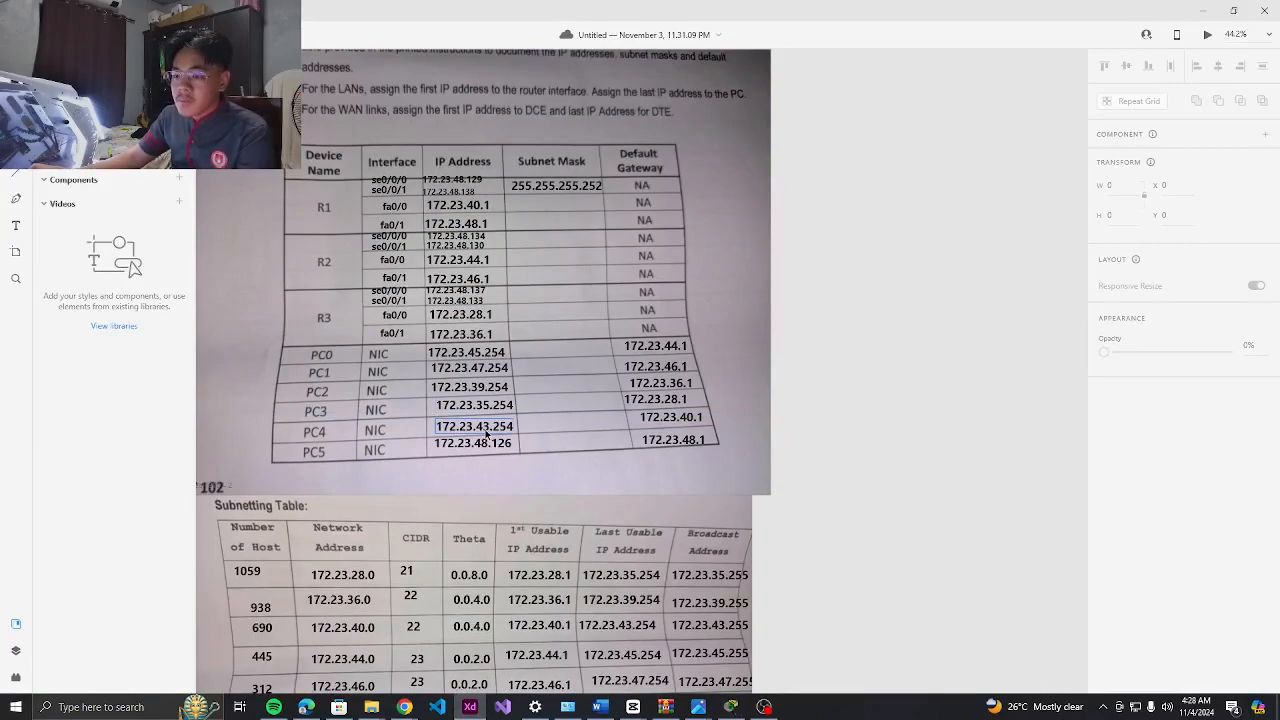
pyautogui.hotkey('alt', 'Tab')
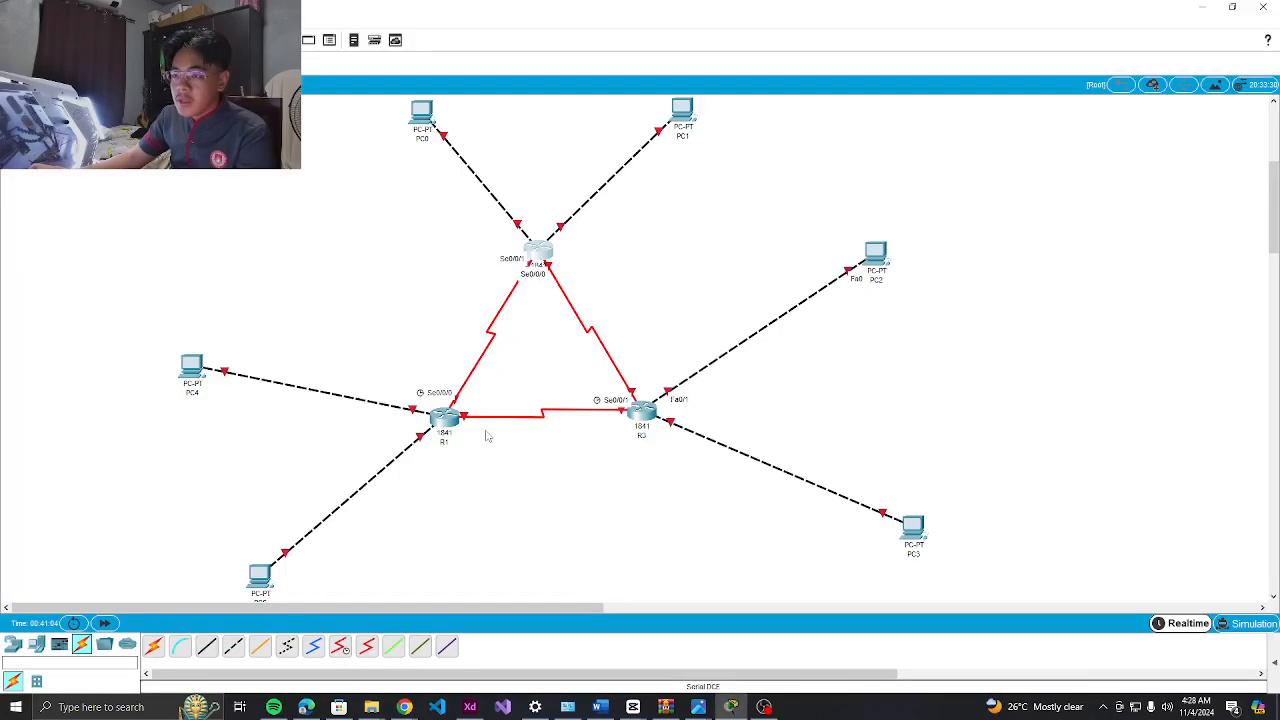
pyautogui.hotkey('alt', 'Tab')
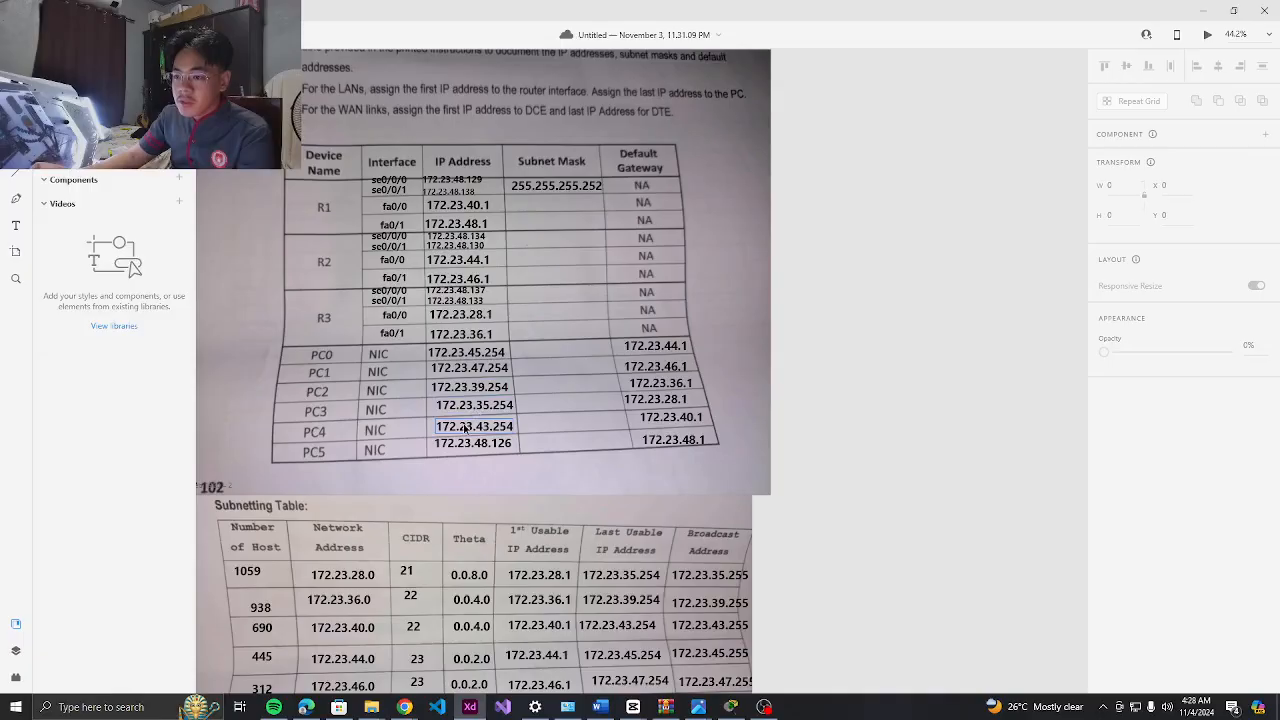
pyautogui.click(474, 411)
pyautogui.hotkey('alt', 'Tab')
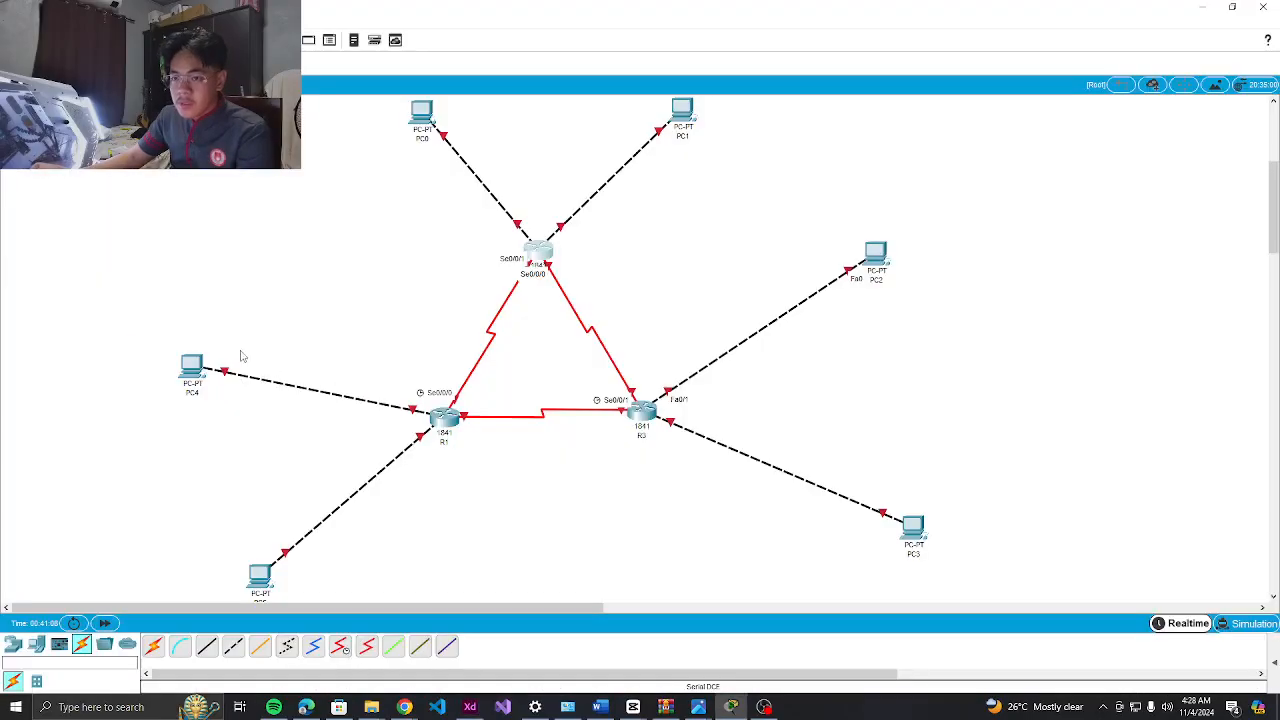
pyautogui.click(188, 366)
pyautogui.click(521, 177)
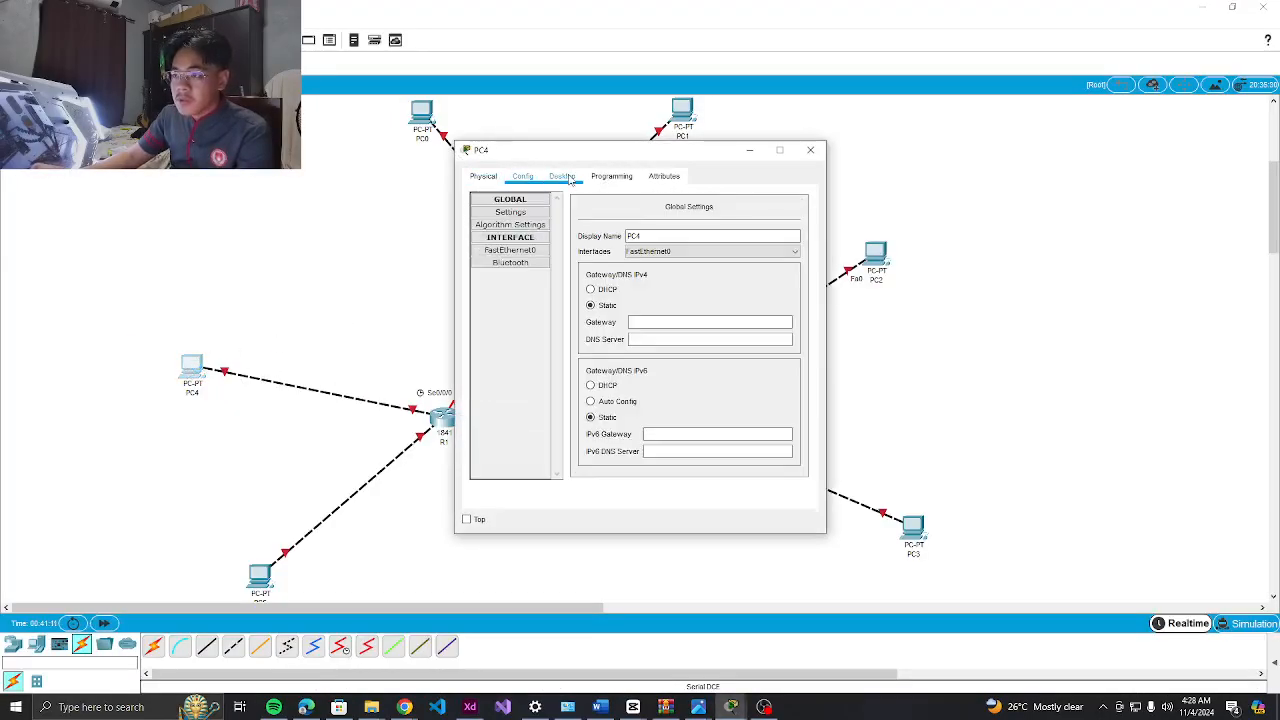
pyautogui.click(566, 177)
pyautogui.click(514, 214)
# Copy 172.23.43.254 from the table into PC4's IP address and set mask 255.255.252.0
pyautogui.click(612, 270)
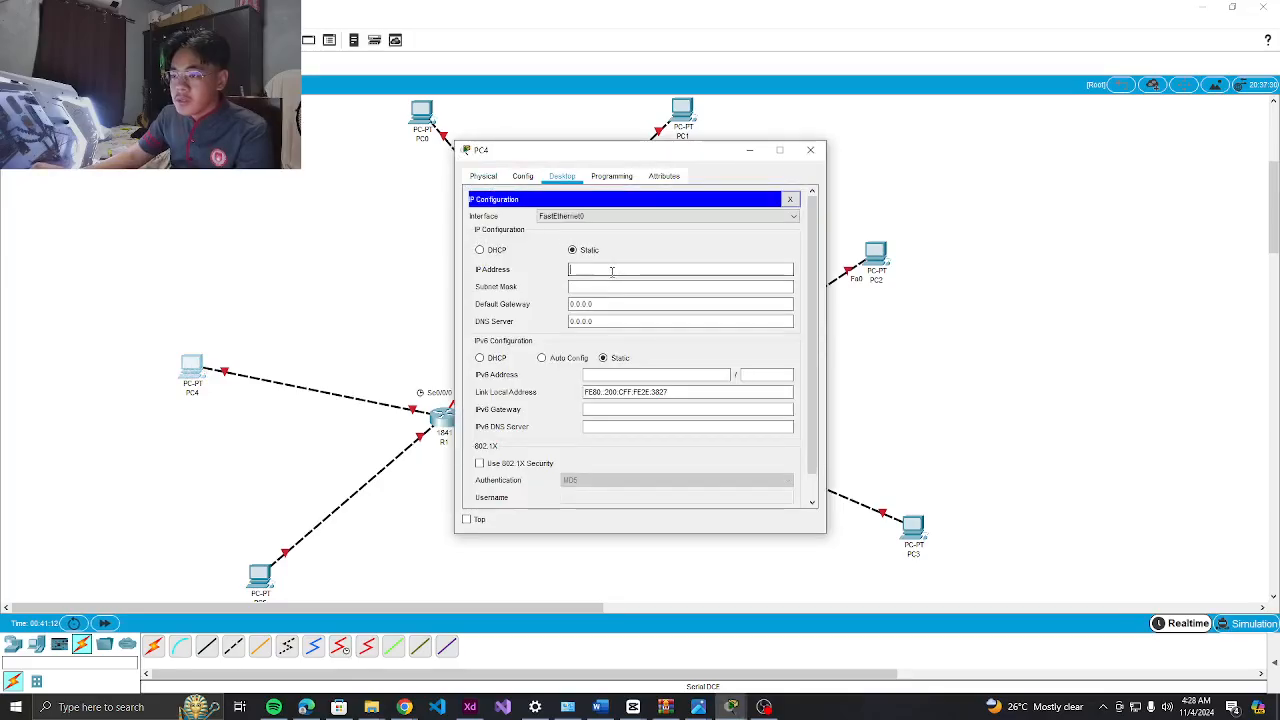
pyautogui.rightClick(599, 272)
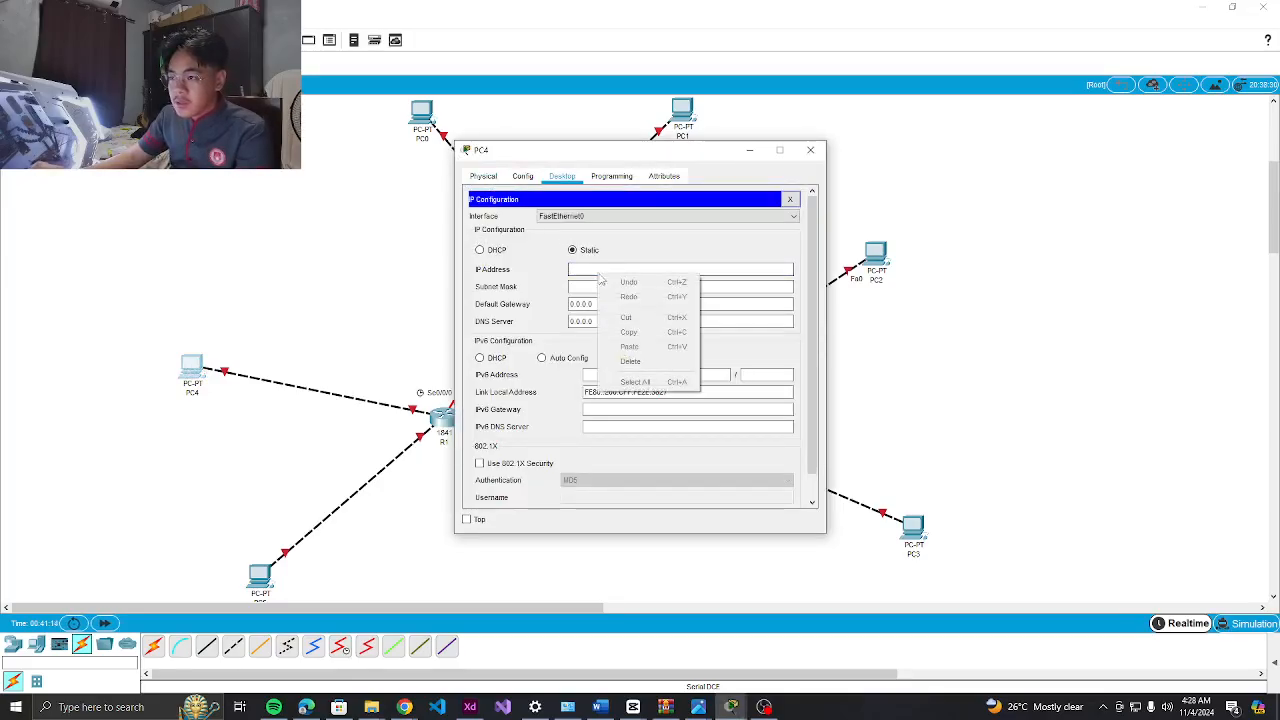
pyautogui.click(586, 273)
pyautogui.hotkey('alt', 'Tab')
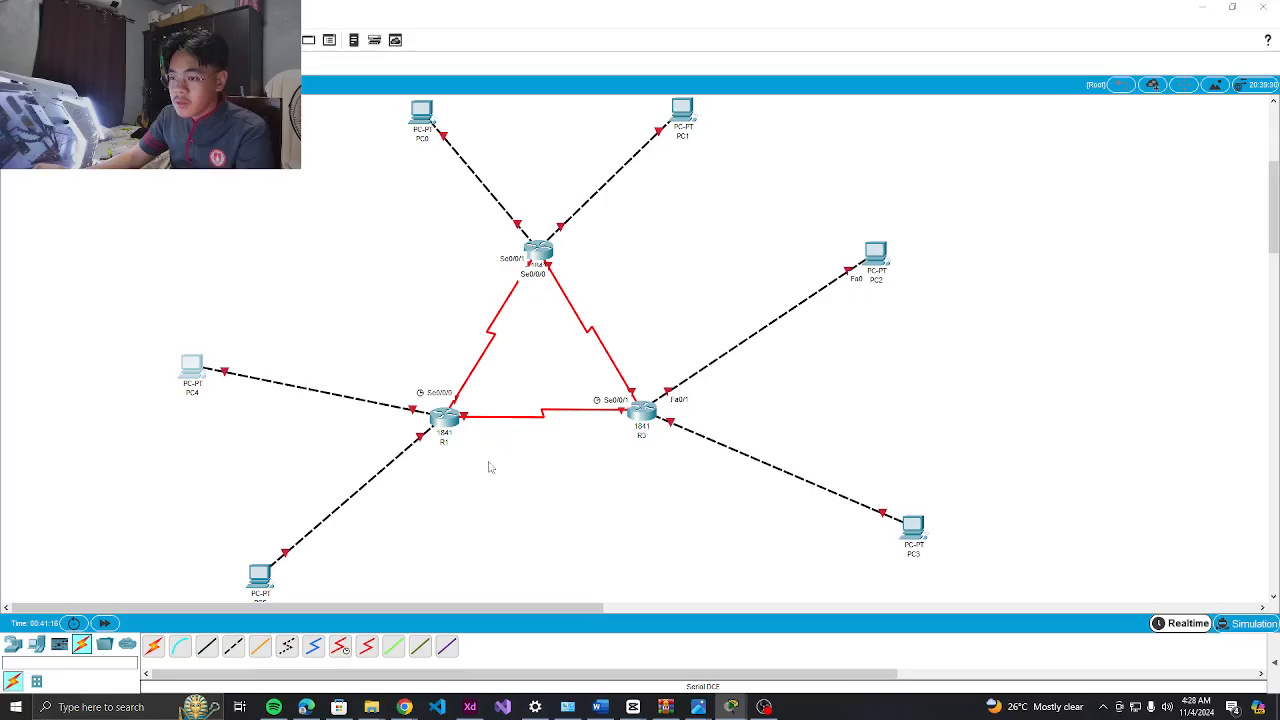
pyautogui.click(470, 707)
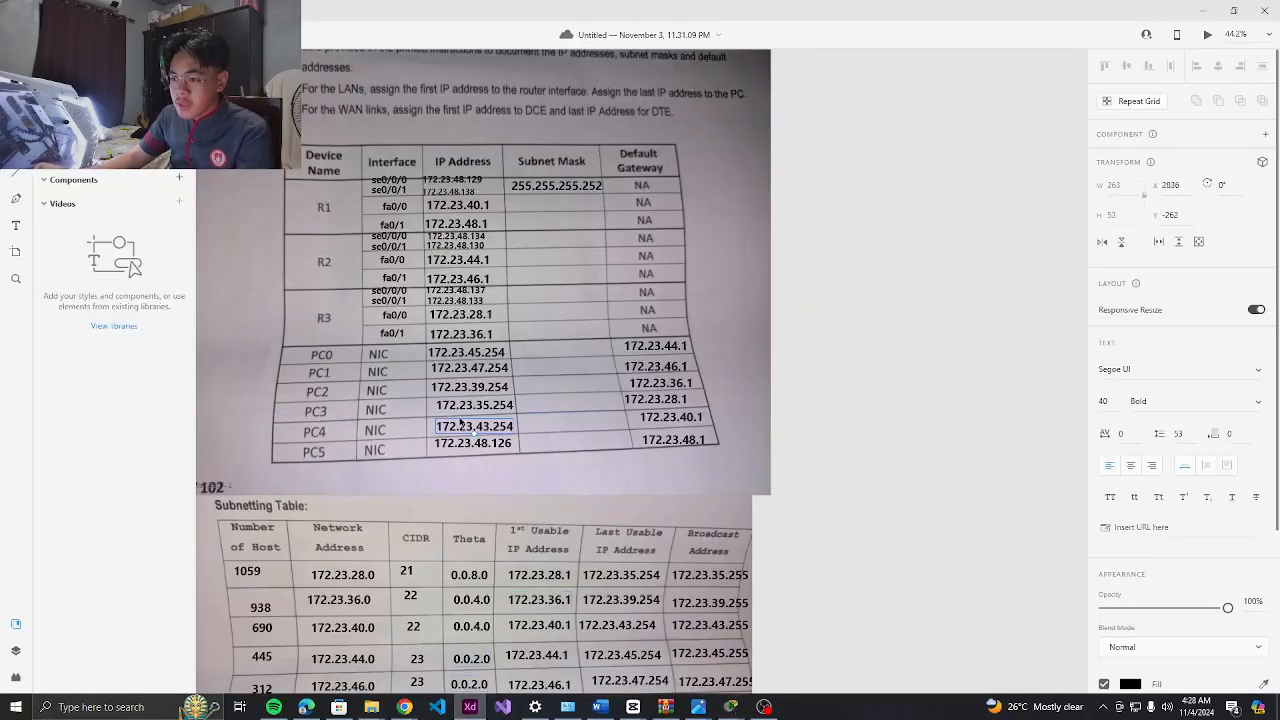
pyautogui.doubleClick(482, 432)
pyautogui.hotkey('ctrl', 'c')
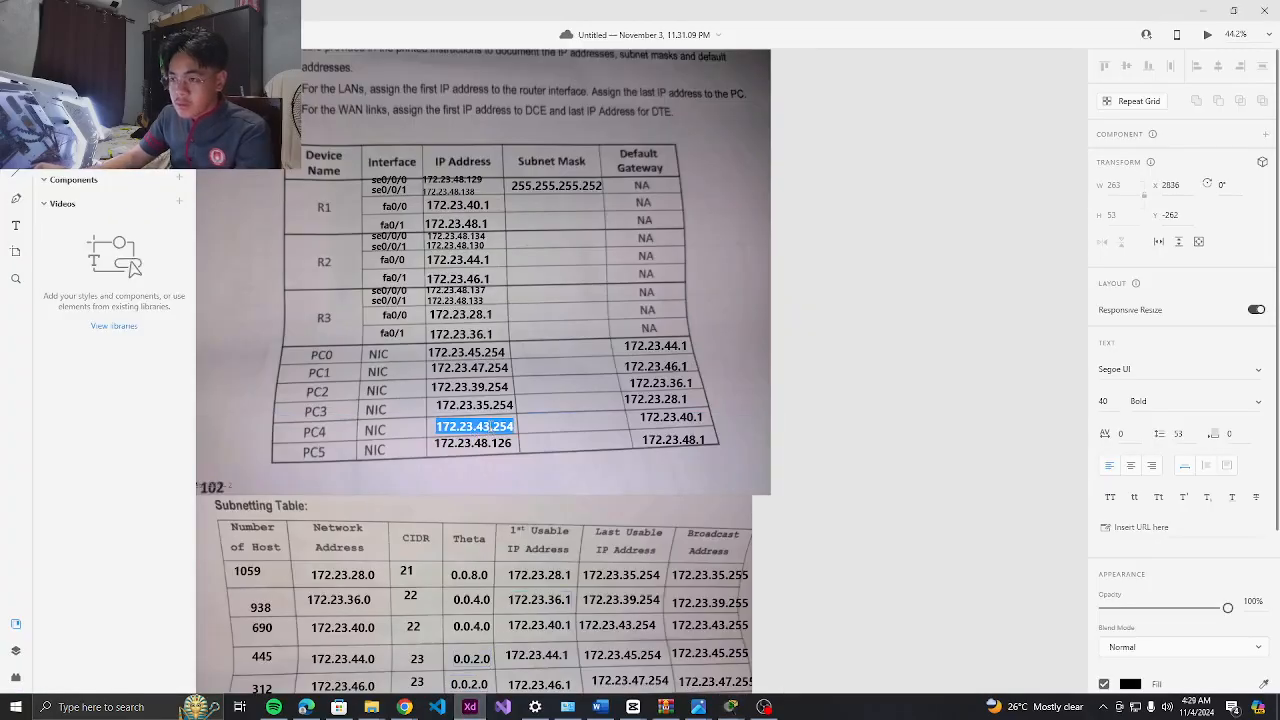
pyautogui.hotkey('alt', 'Tab')
pyautogui.click(593, 270)
pyautogui.hotkey('ctrl', 'v')
pyautogui.press('Tab')
pyautogui.click(654, 303)
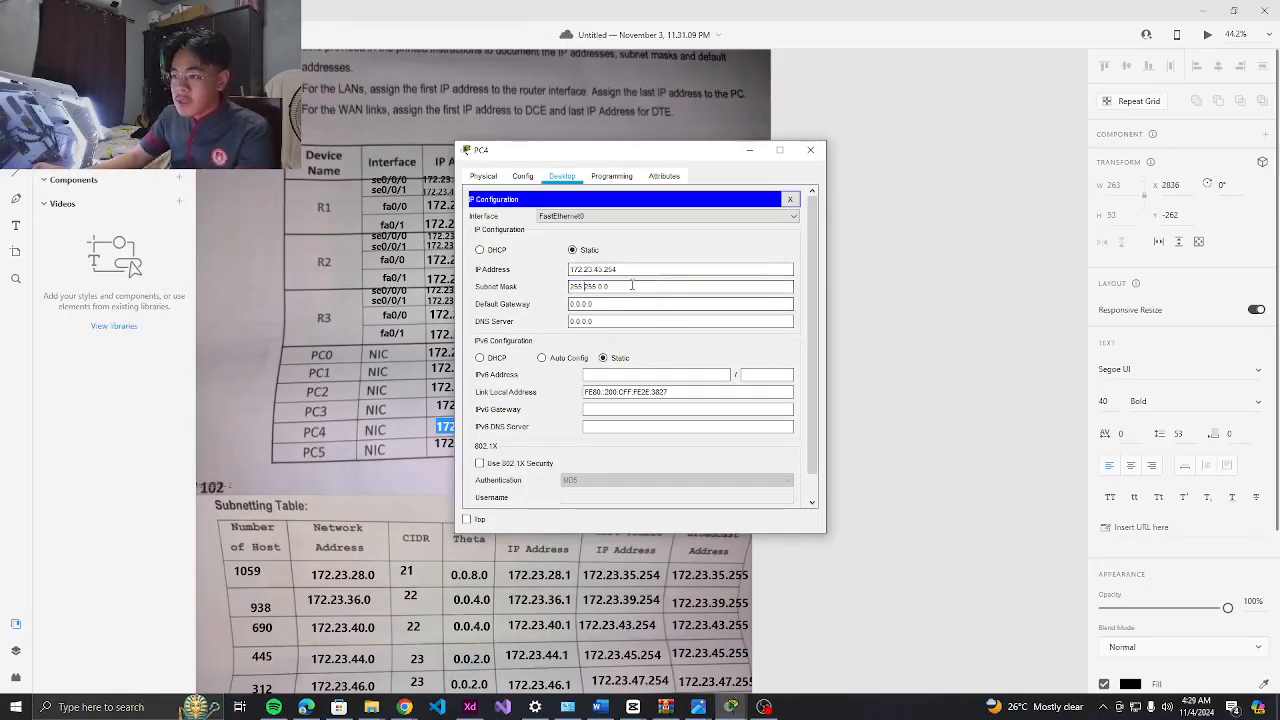
pyautogui.click(631, 286)
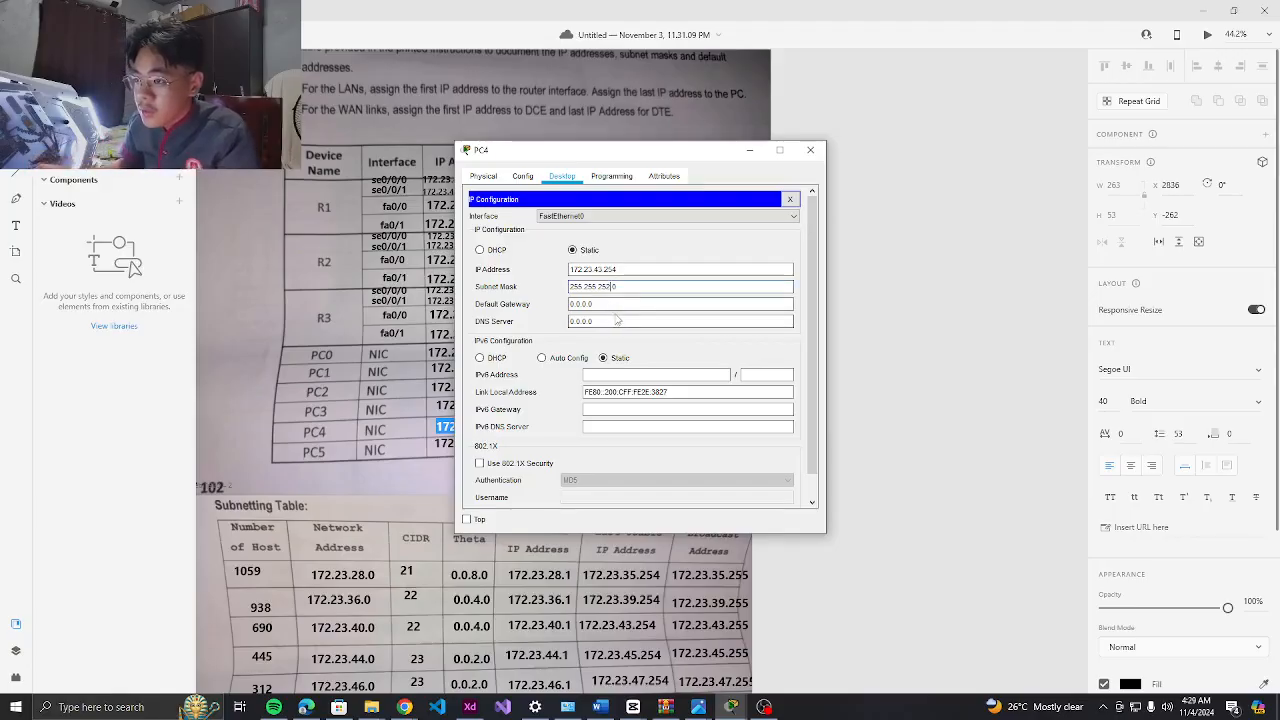
# Copy gateway 172.23.40.1 from the table into PC4's Default Gateway field
pyautogui.hotkey('alt', 'Tab')
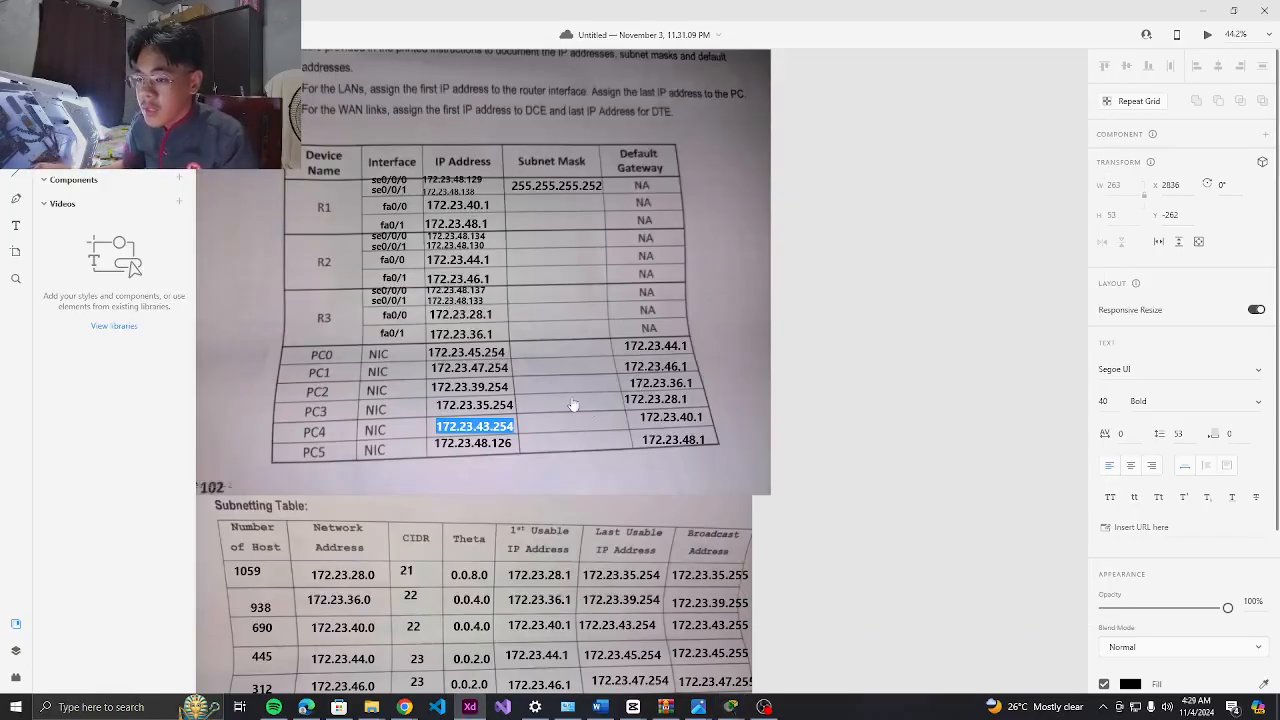
pyautogui.doubleClick(671, 419)
pyautogui.hotkey('ctrl', 'c')
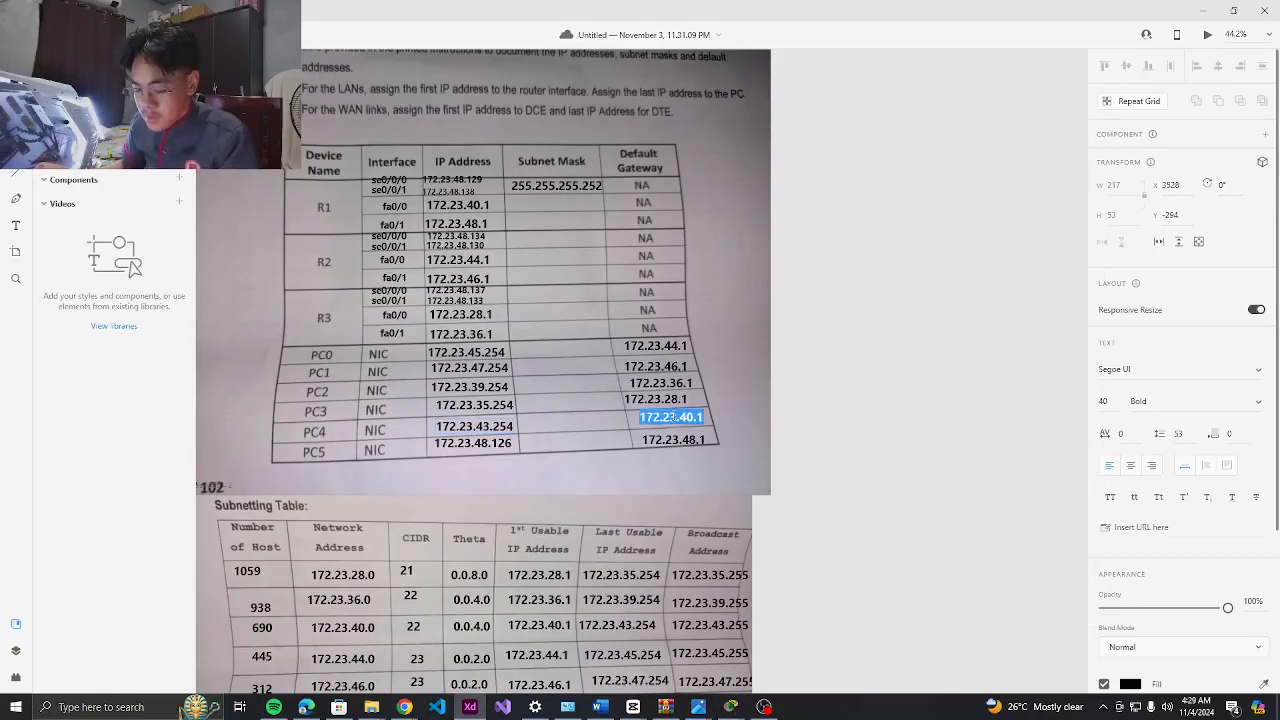
pyautogui.hotkey('alt', 'Tab')
pyautogui.tripleClick(634, 303)
pyautogui.hotkey('ctrl', 'v')
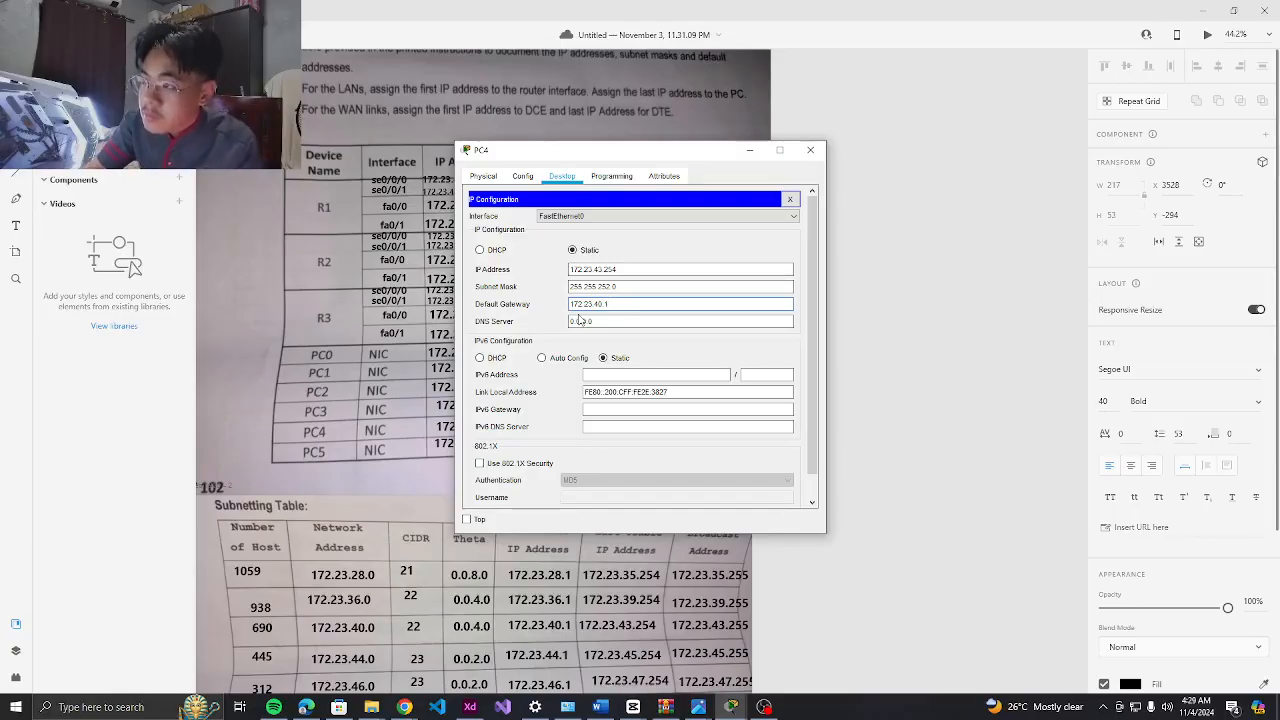
# Close PC4's configuration window and return to the Packet Tracer topology
pyautogui.hotkey('alt', 'Tab')
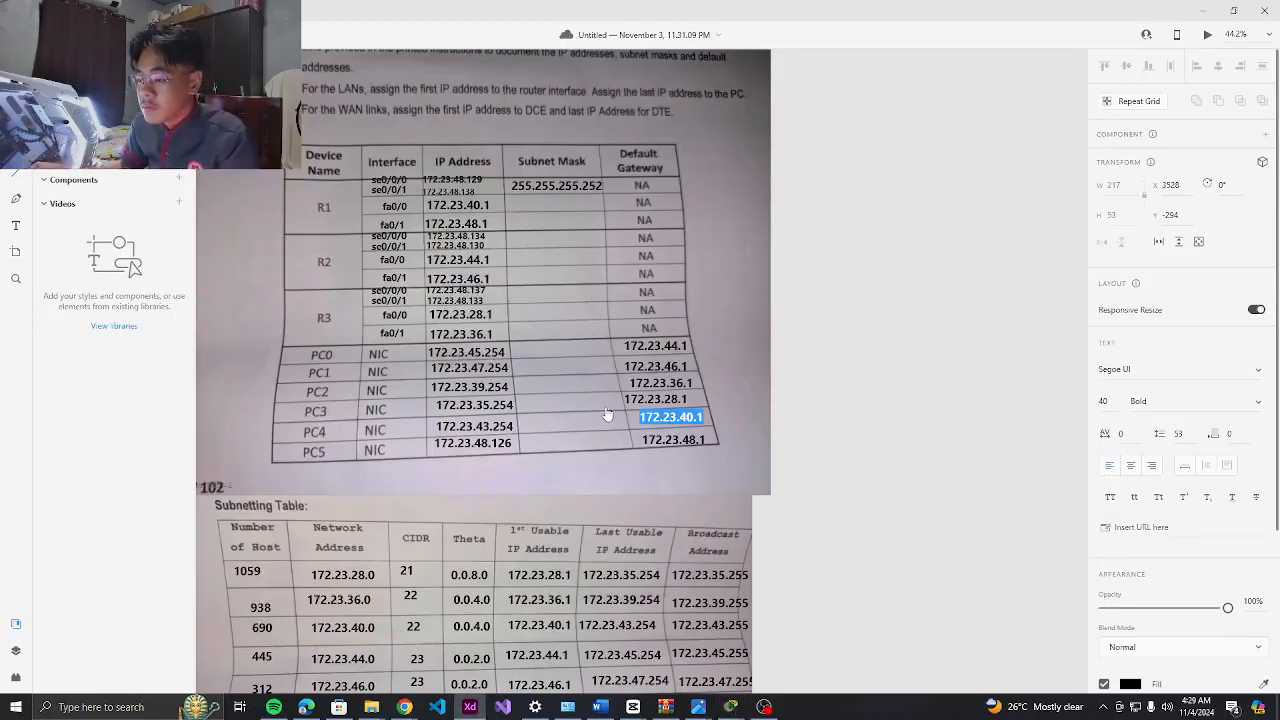
pyautogui.press('Escape')
pyautogui.scroll(-1, 543, 398)
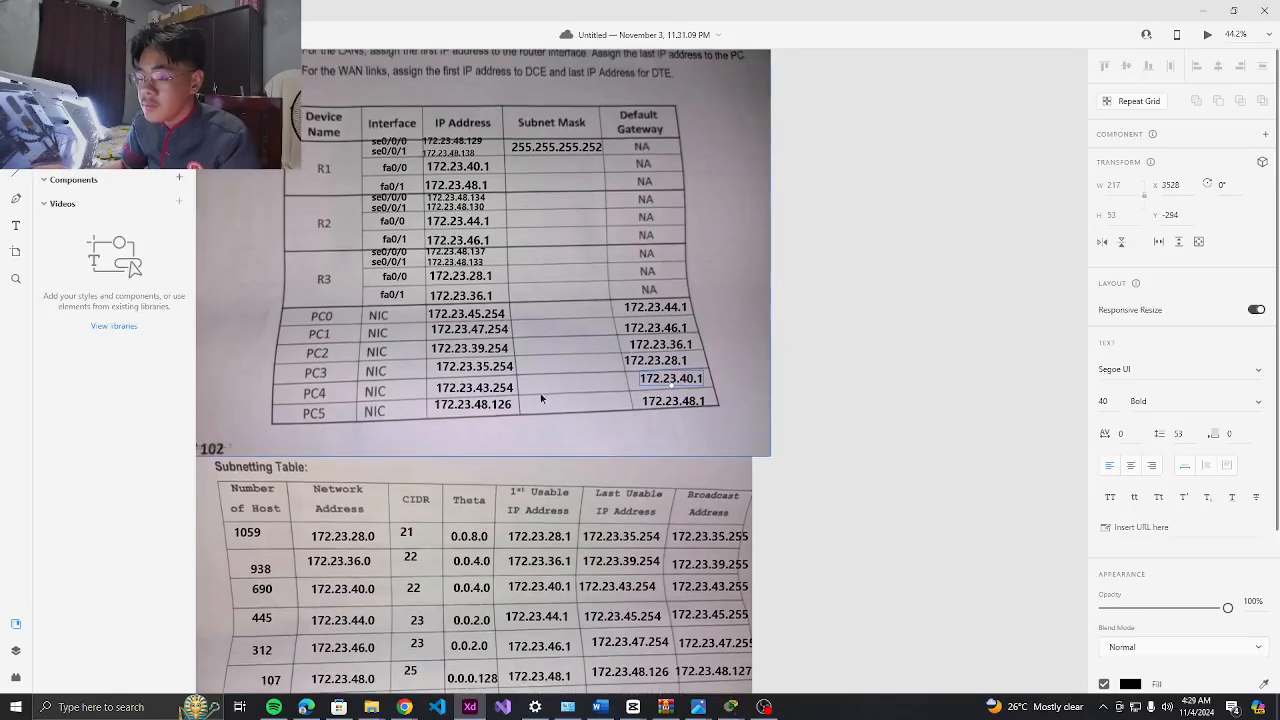
pyautogui.scroll(-1, 543, 398)
pyautogui.hotkey('alt', 'Tab')
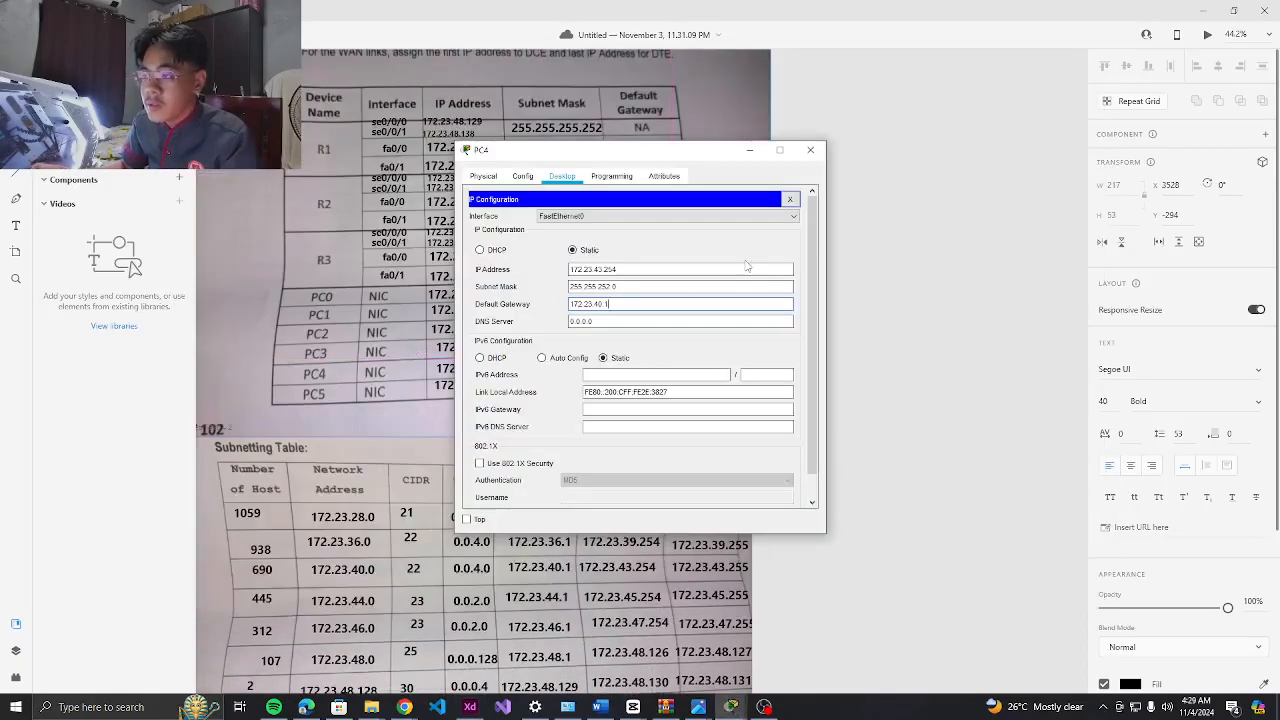
pyautogui.click(809, 149)
pyautogui.click(762, 707)
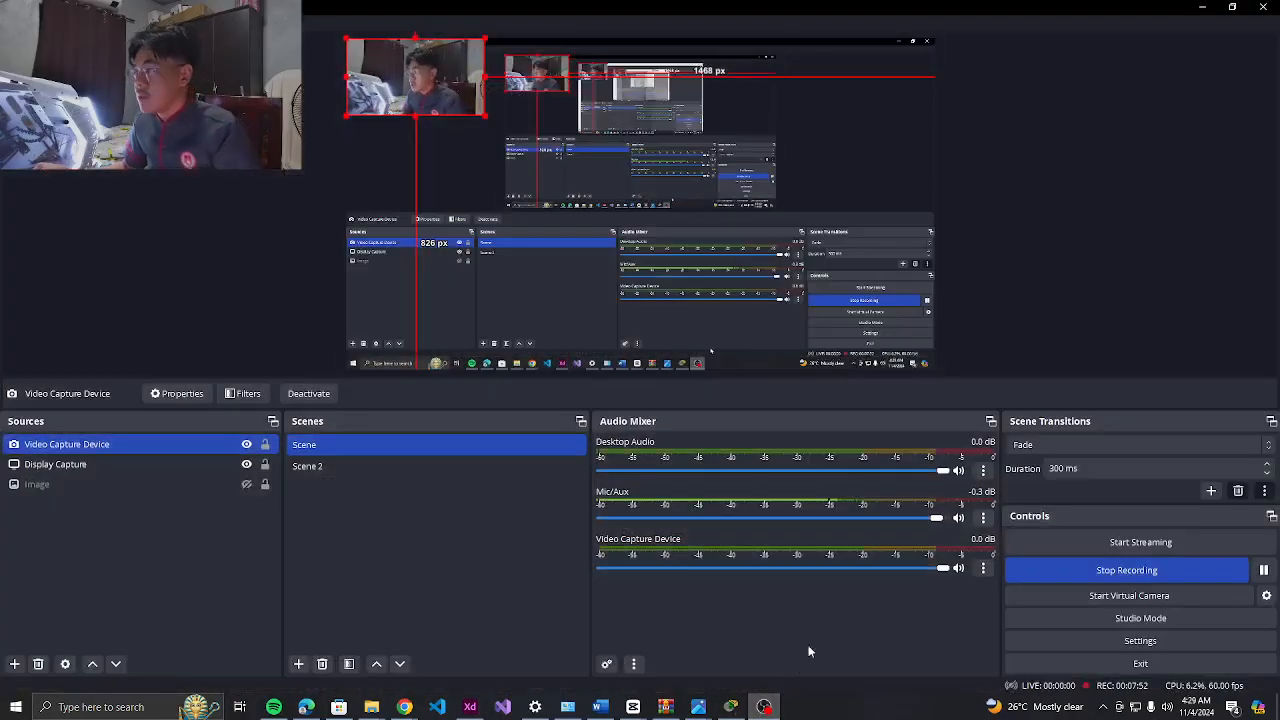
pyautogui.click(1202, 8)
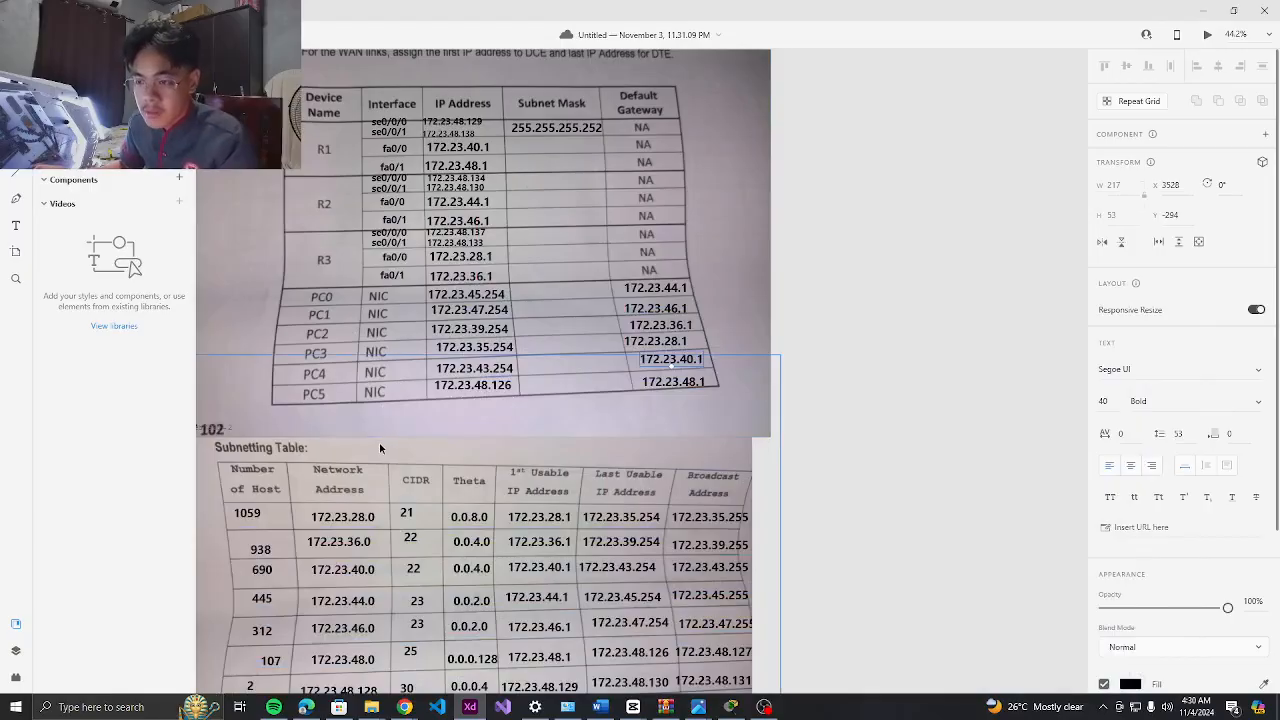
pyautogui.scroll(-1, 380, 443)
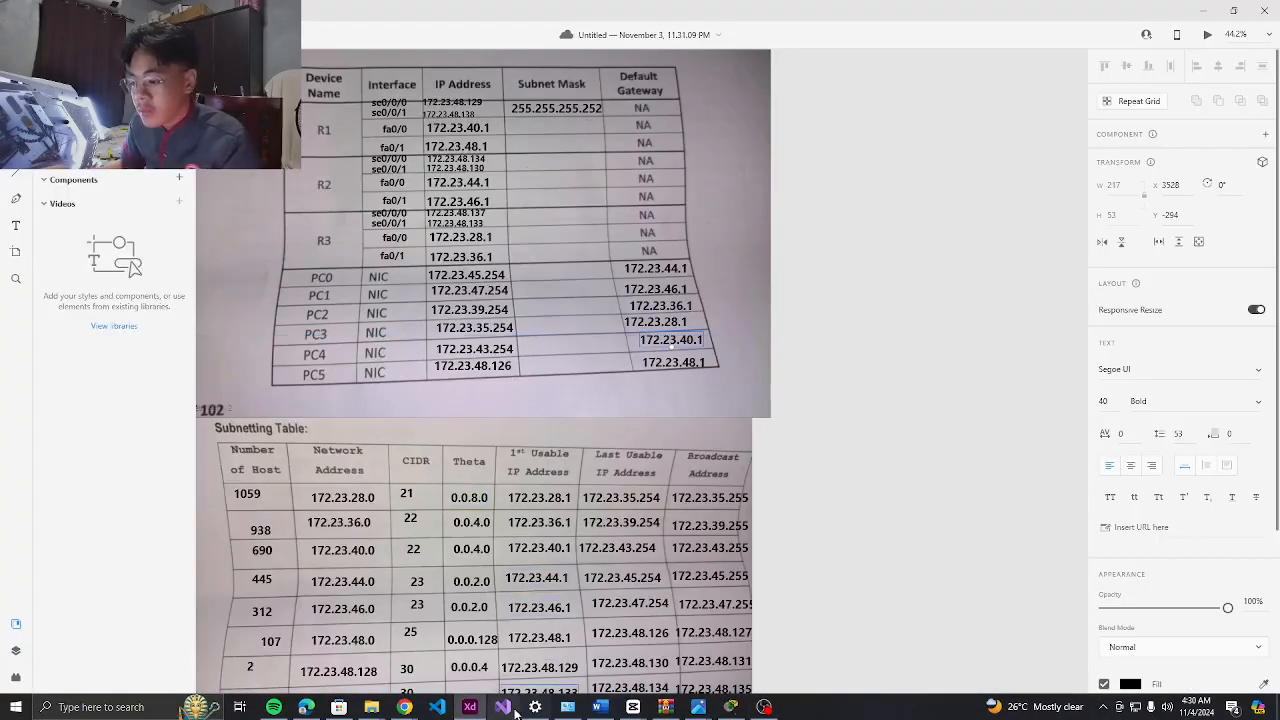
pyautogui.click(731, 707)
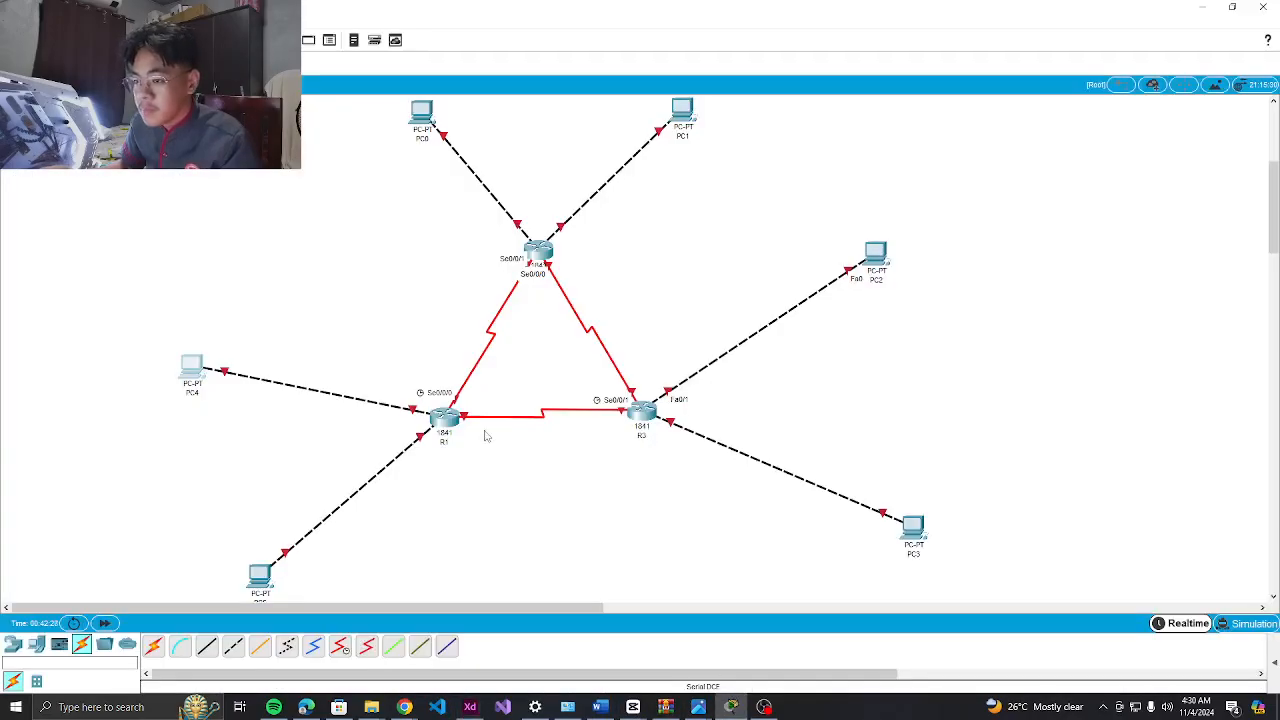
# Open PC5's Desktop IP Configuration
pyautogui.scroll(-3, 485, 435)
pyautogui.click(258, 347)
pyautogui.click(562, 176)
pyautogui.click(512, 232)
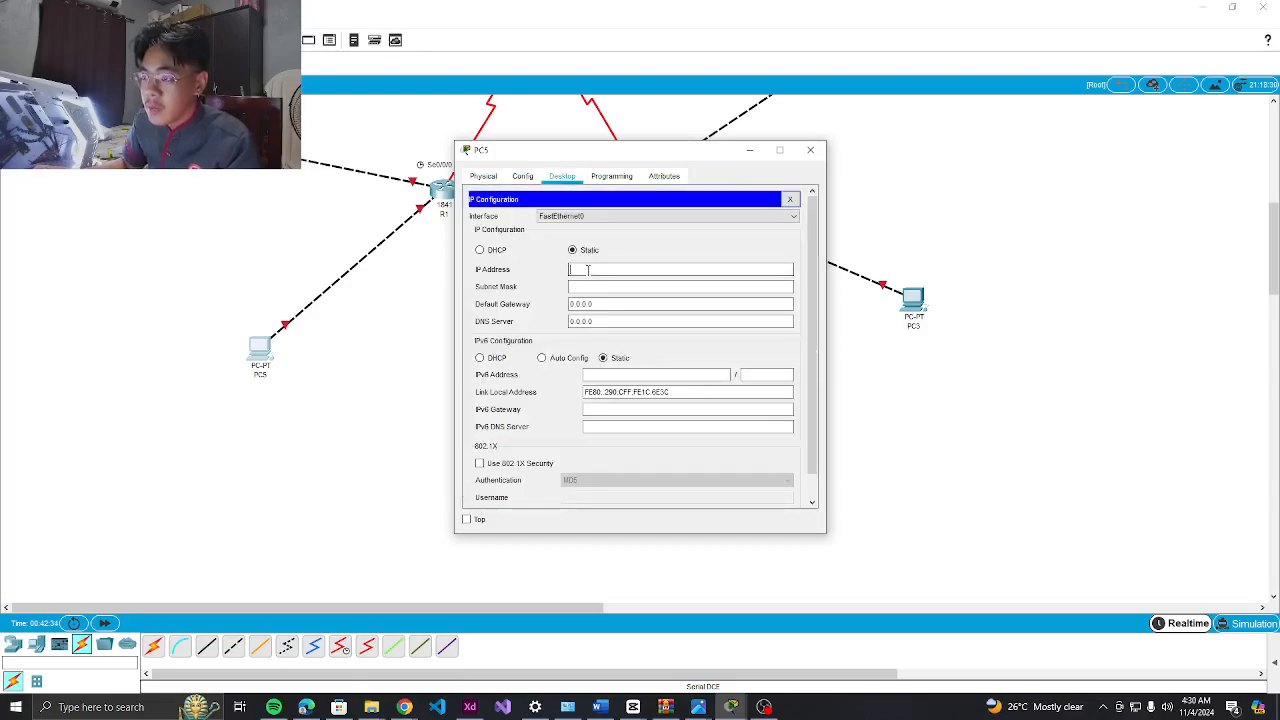
# Paste 172.23.48.126 from the table as PC5's IP address and set mask 255.255.255.128
pyautogui.click(469, 707)
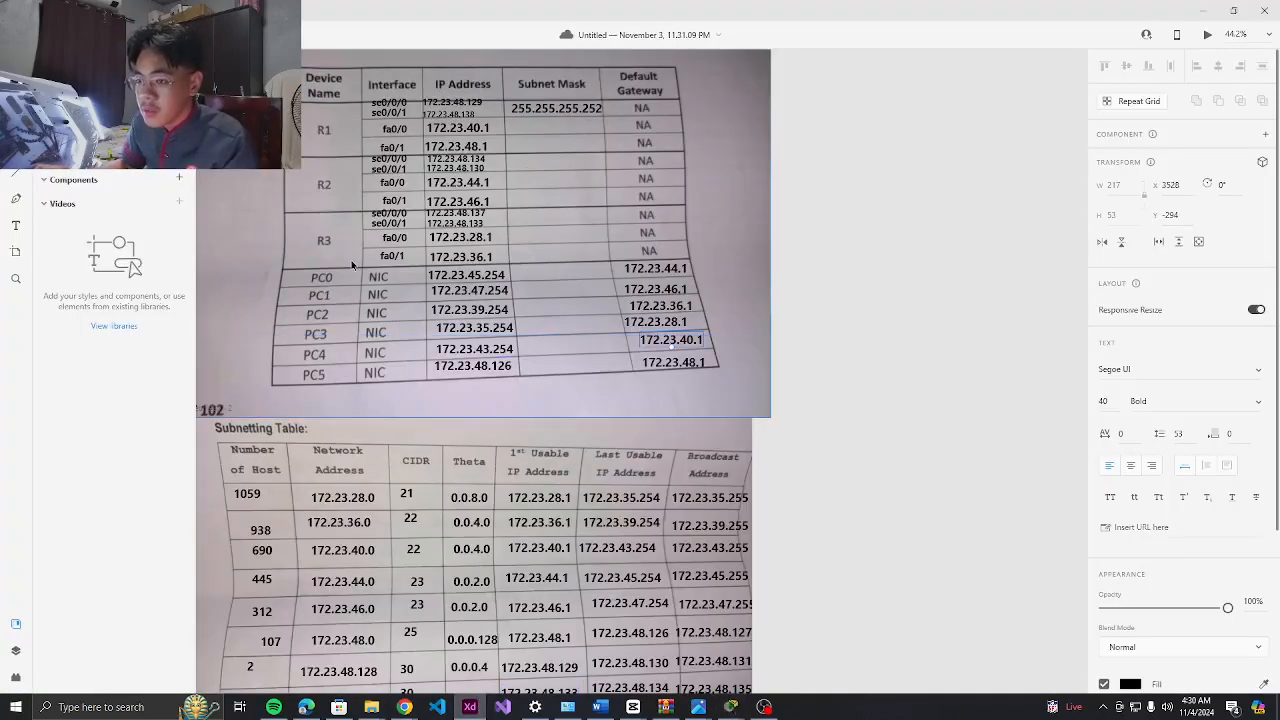
pyautogui.click(459, 368)
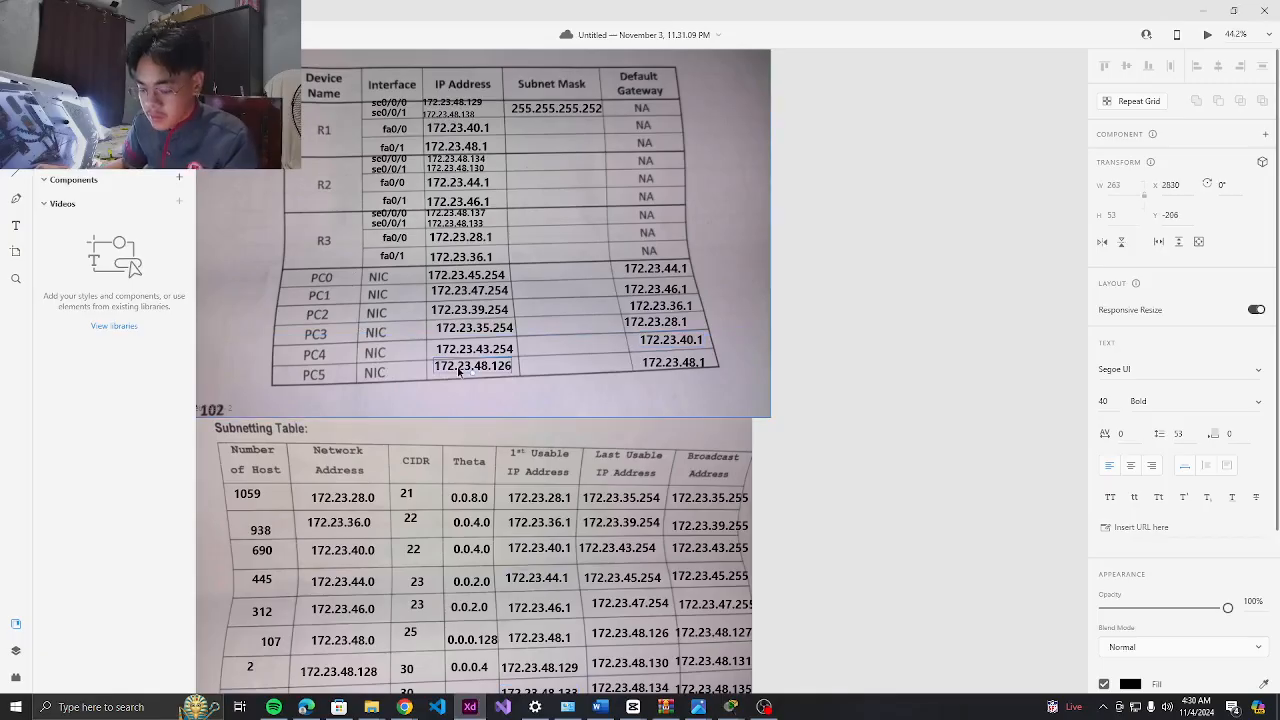
pyautogui.doubleClick(459, 368)
pyautogui.hotkey('ctrl', 'c')
pyautogui.hotkey('alt', 'Tab')
pyautogui.click(606, 272)
pyautogui.hotkey('ctrl', 'v')
pyautogui.click(606, 286)
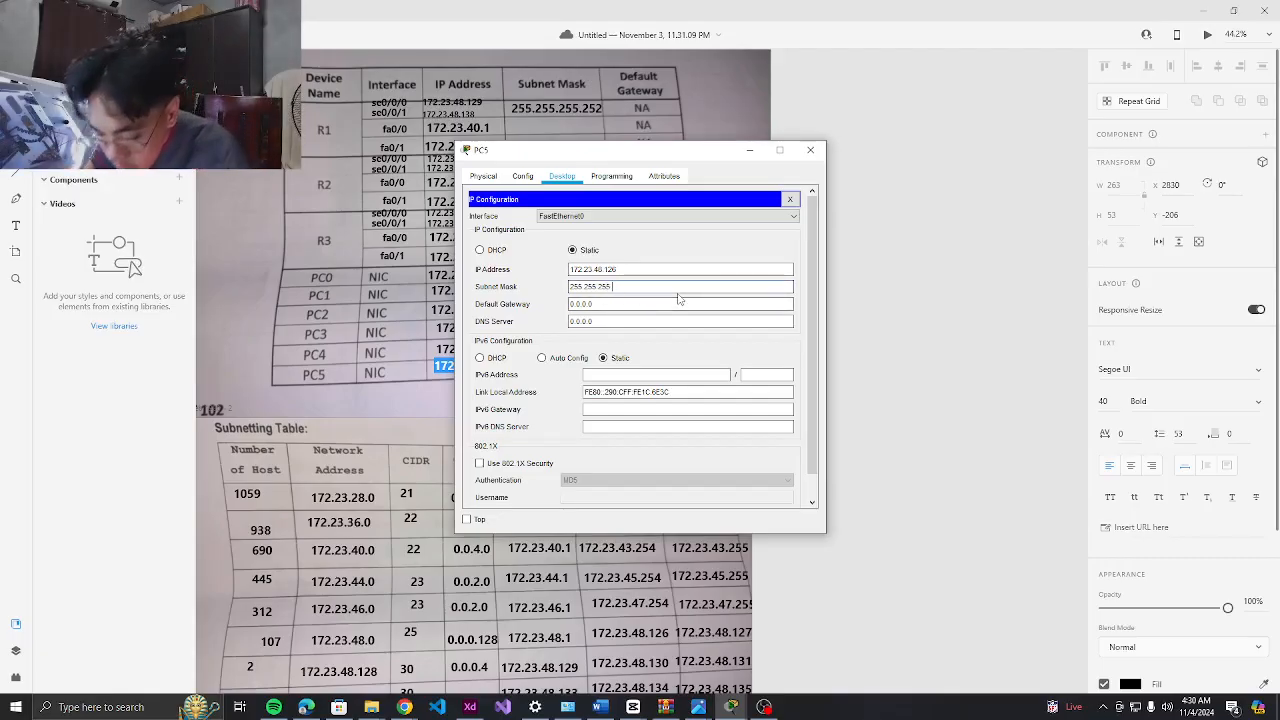
pyautogui.write('.128')
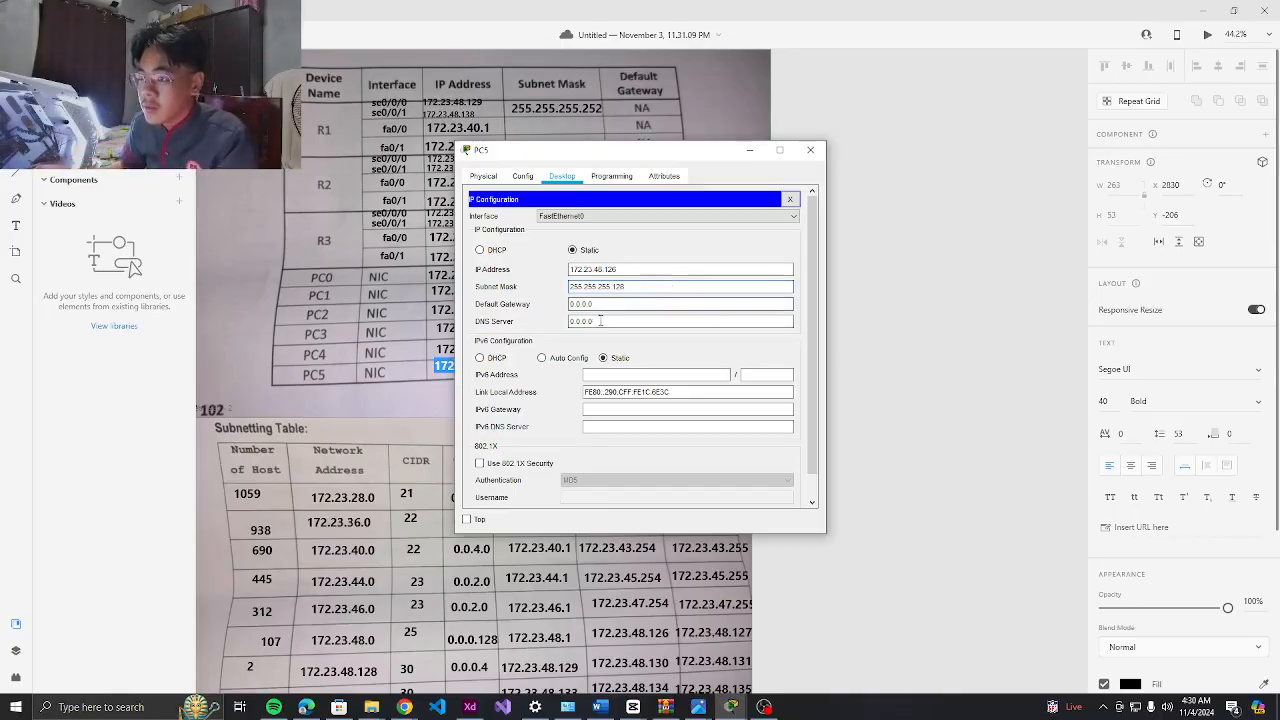
# Enter gateway 172.23.48.1 for PC5 and close its settings window
pyautogui.click(892, 406)
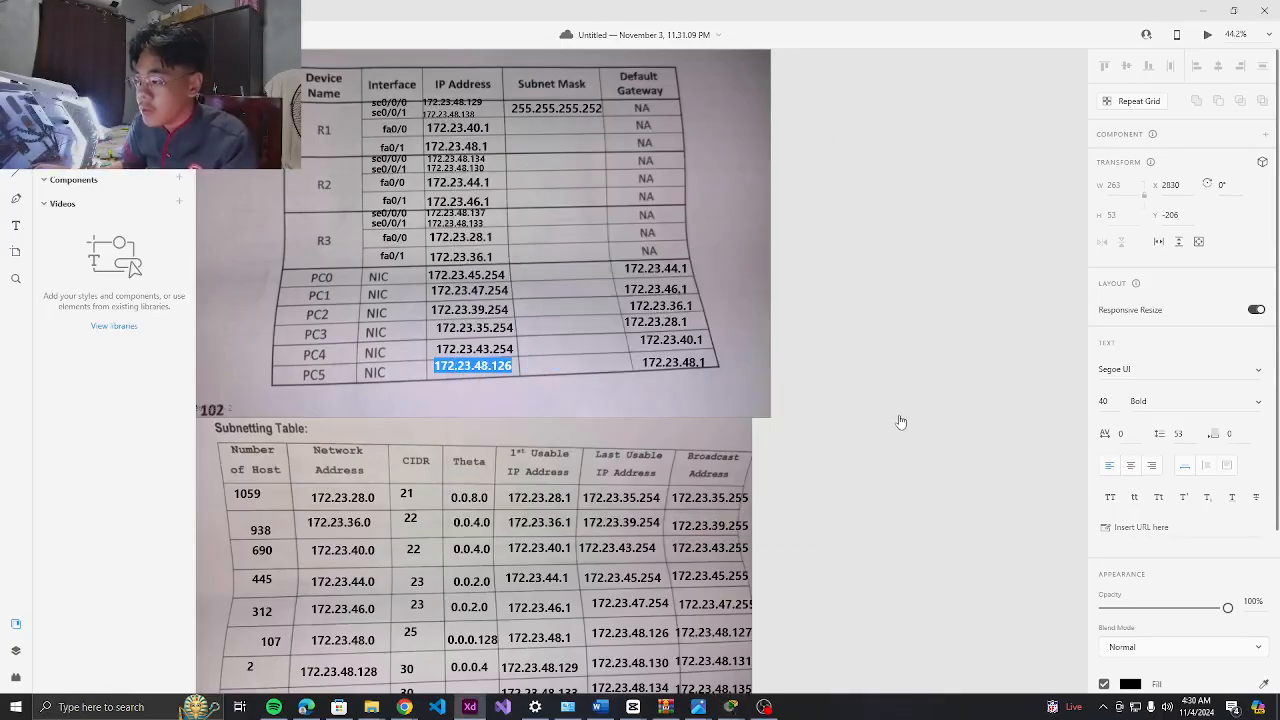
pyautogui.doubleClick(672, 363)
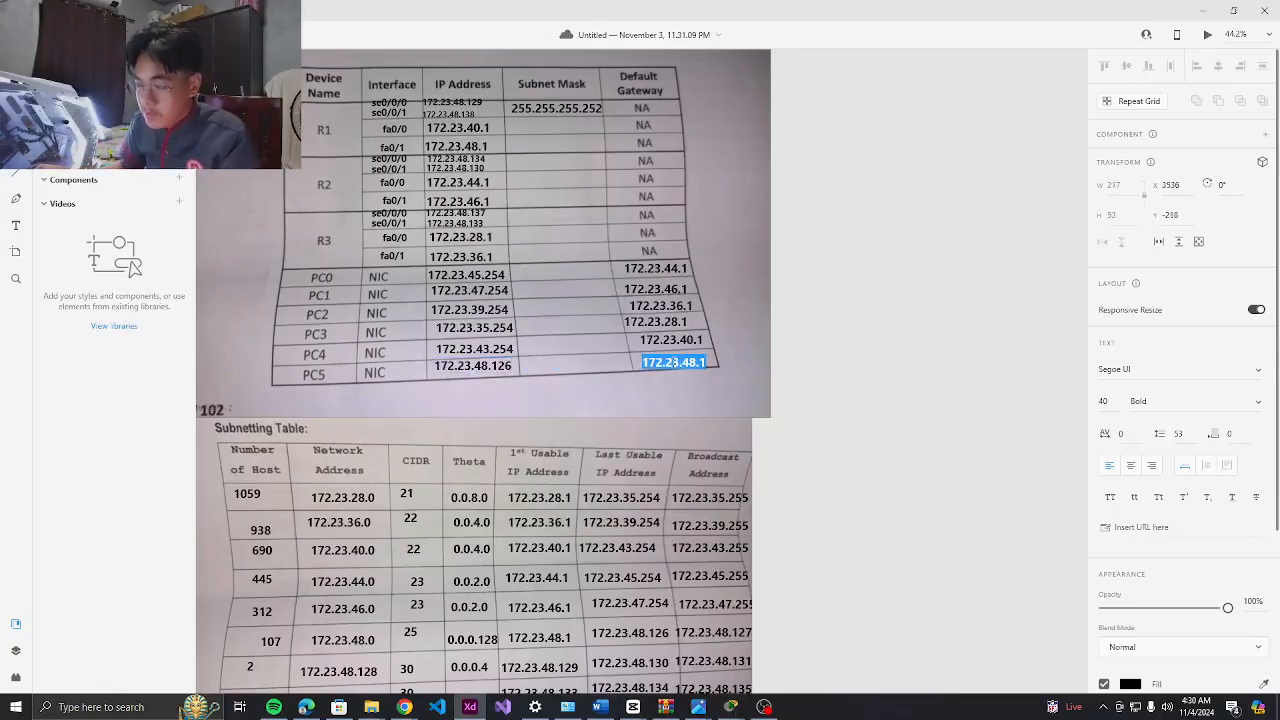
pyautogui.hotkey('alt', 'Tab')
pyautogui.hotkey('alt', 'Tab')
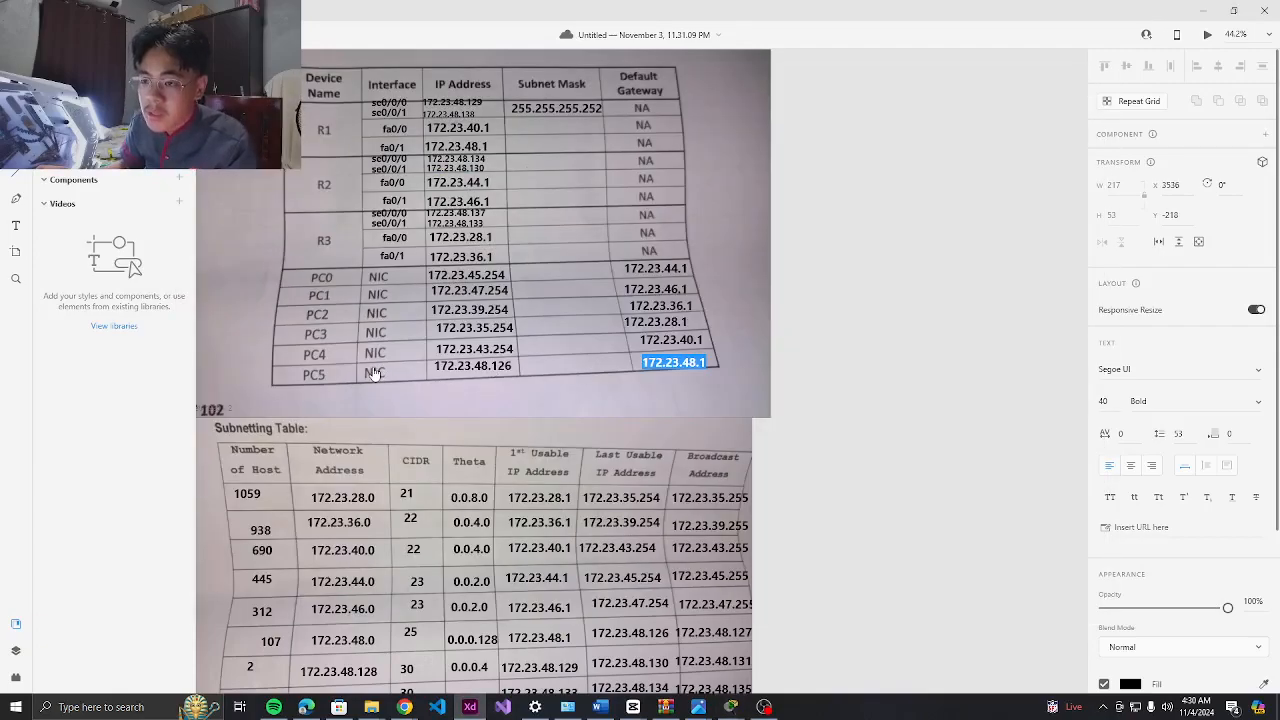
pyautogui.hotkey('alt', 'Tab')
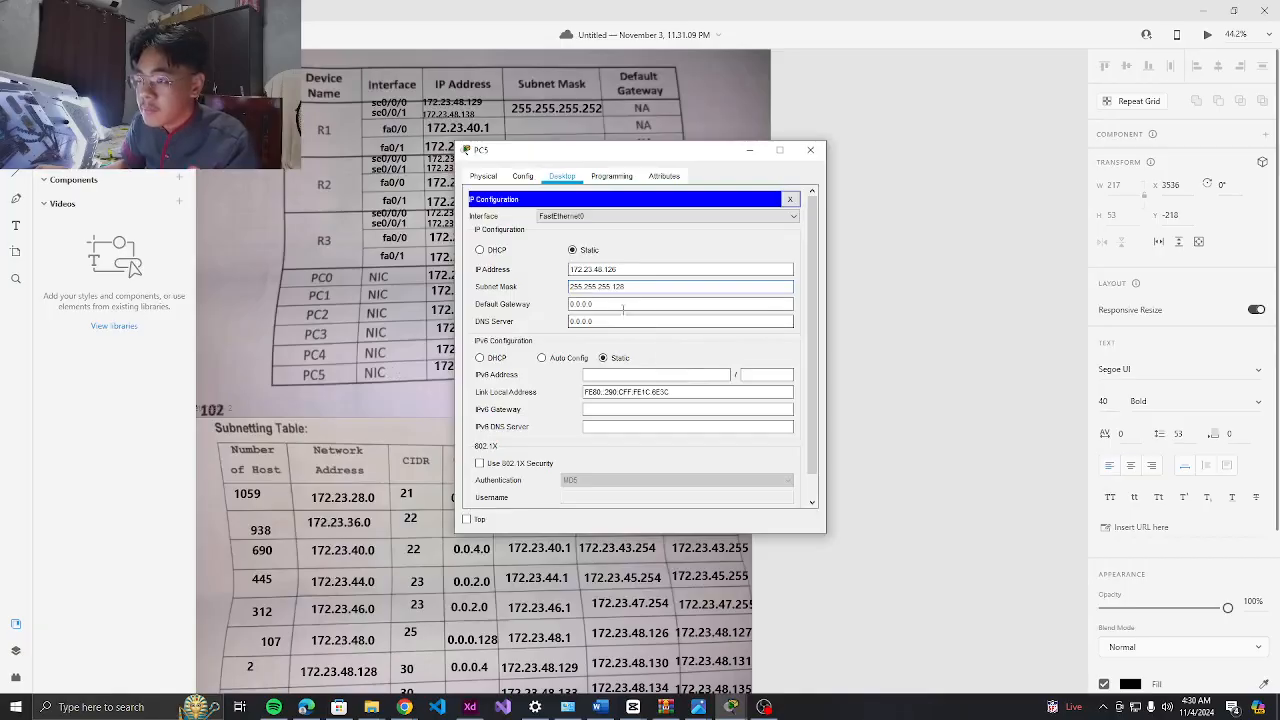
pyautogui.press('Tab')
pyautogui.write('172.23.48.1')
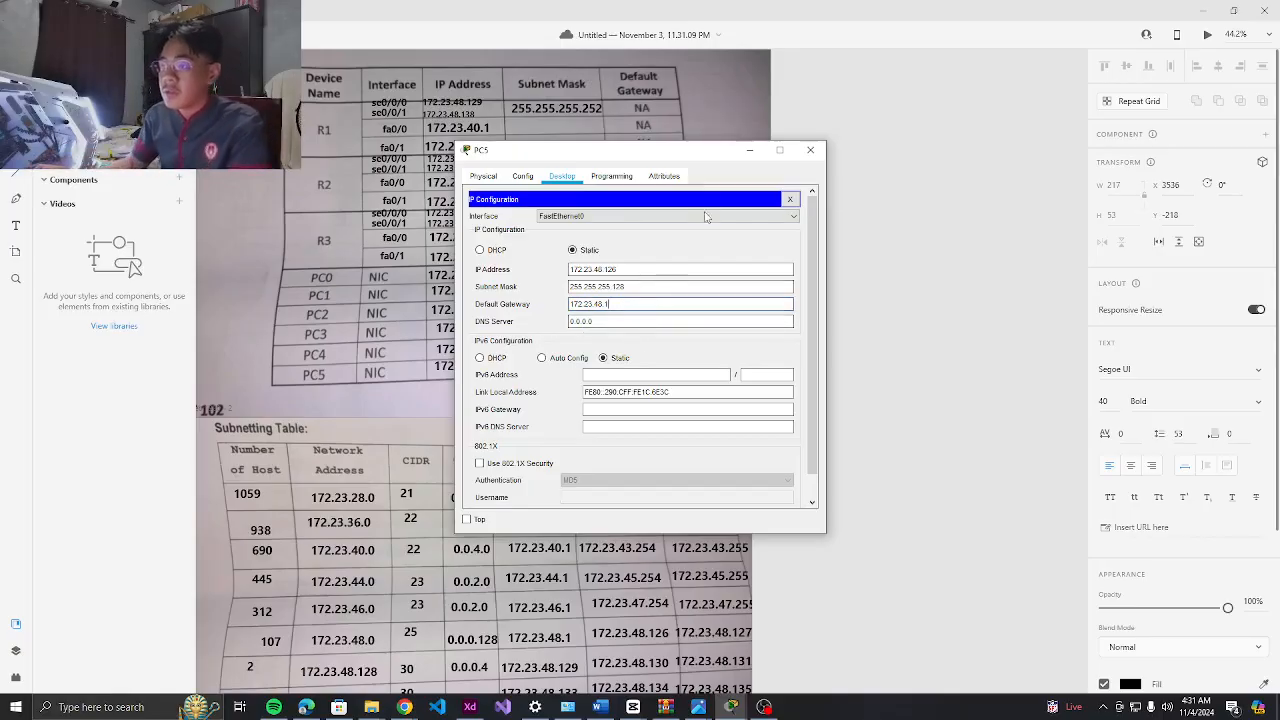
pyautogui.click(802, 155)
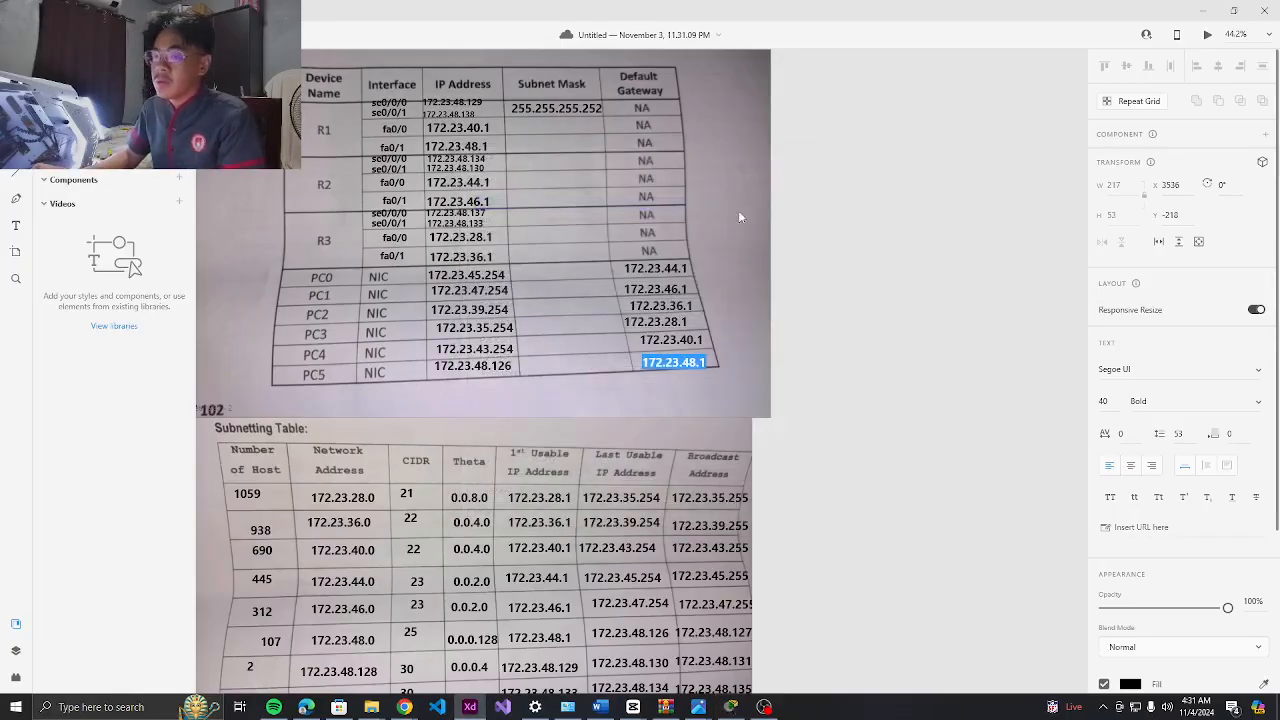
pyautogui.hotkey('alt', 'Tab')
pyautogui.scroll(5, 523, 316)
# Bring the topology back into view and select PC0's address 172.23.45.254 in the table
pyautogui.click(421, 265)
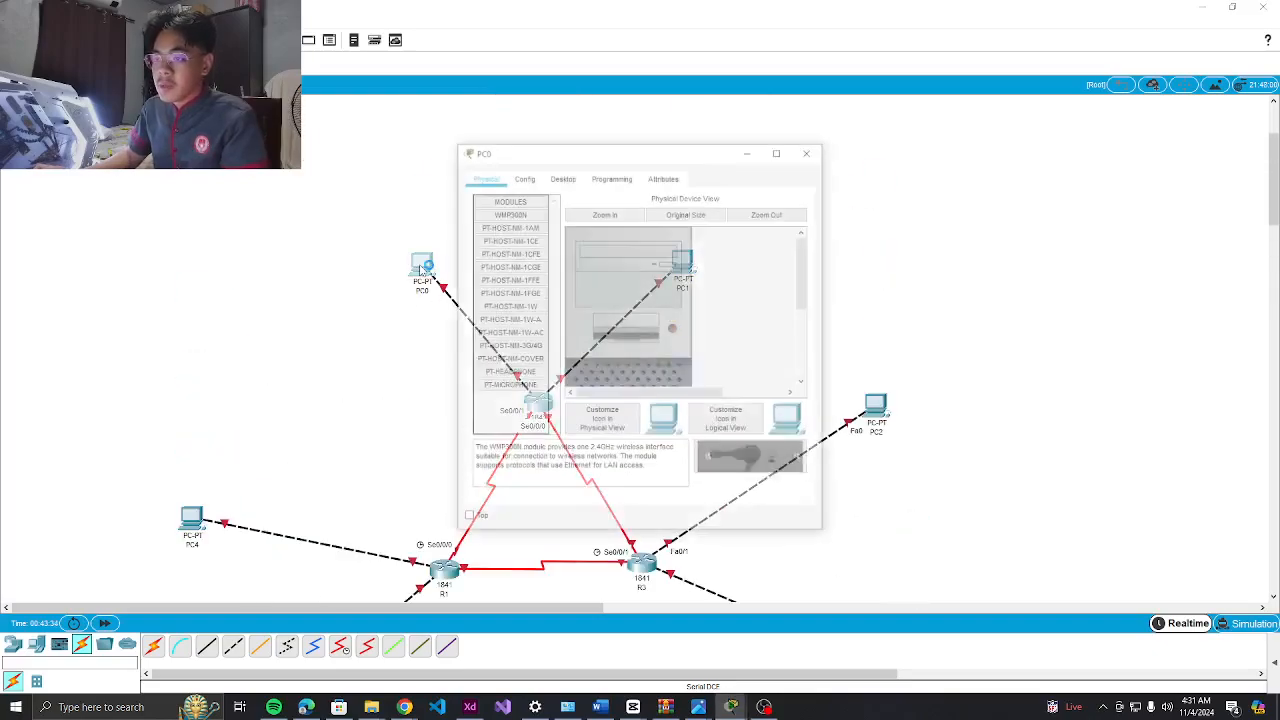
pyautogui.hotkey('alt', 'Tab')
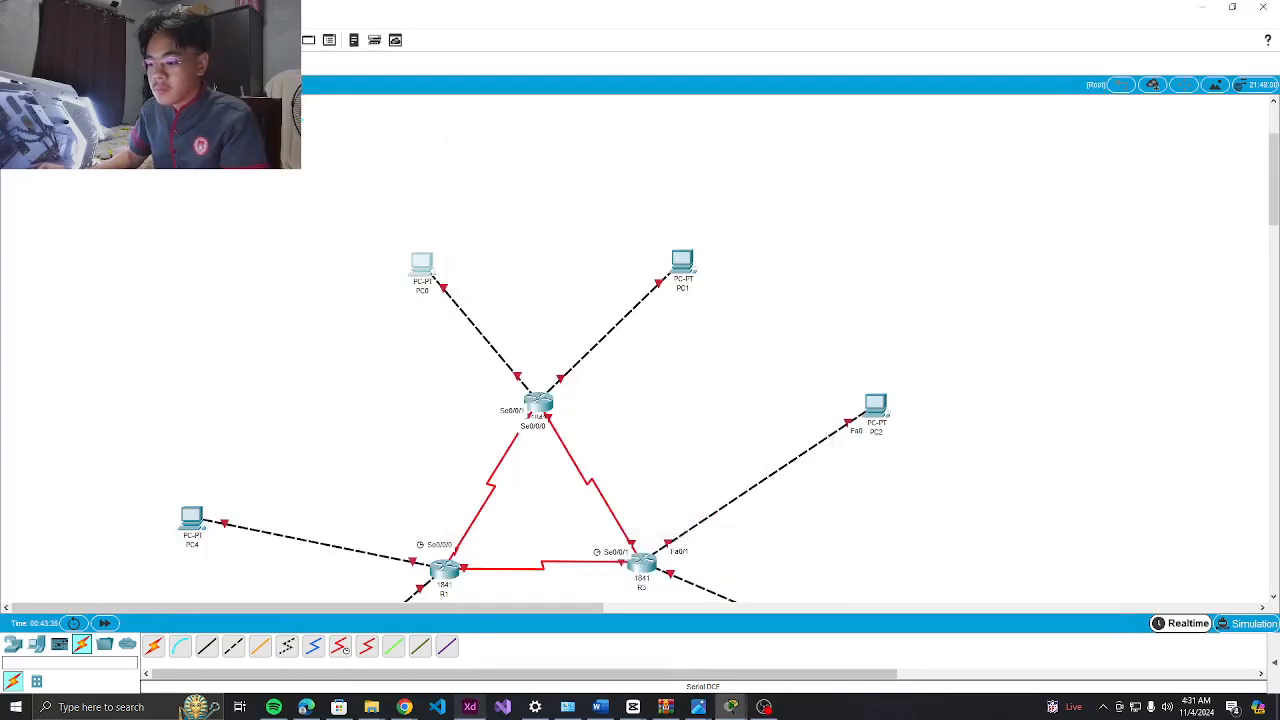
pyautogui.click(764, 707)
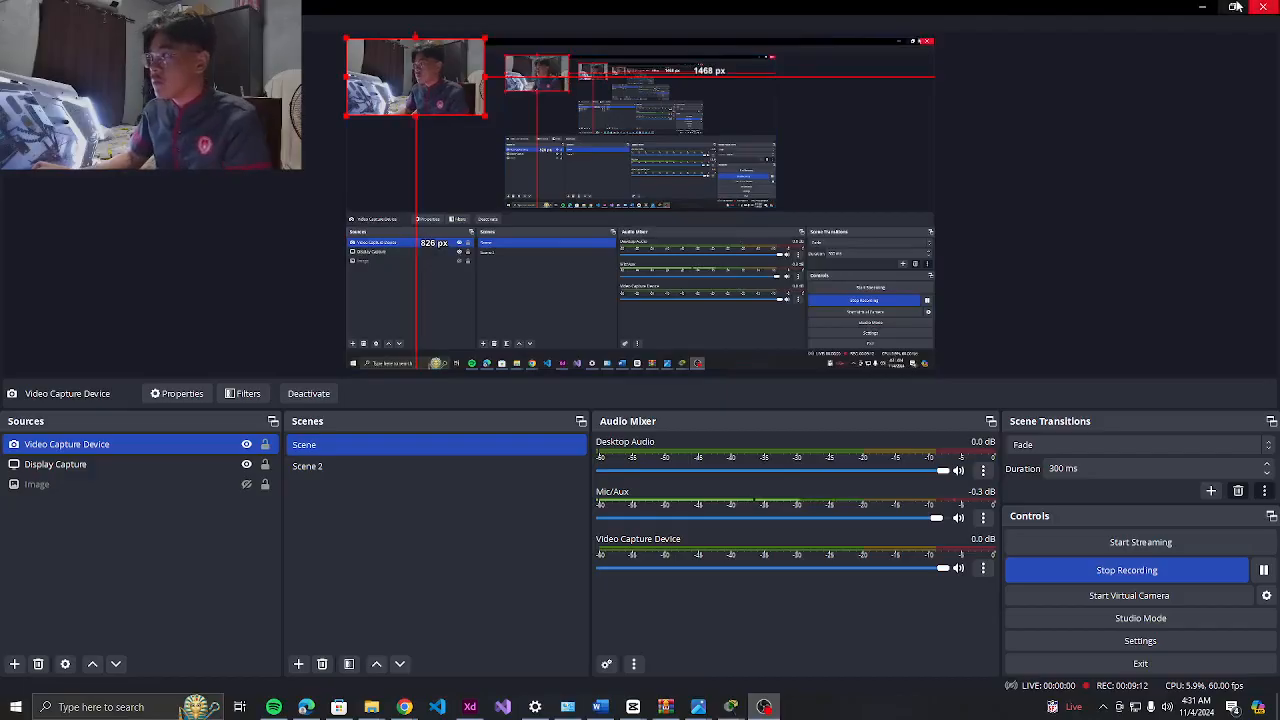
pyautogui.click(1201, 7)
pyautogui.click(472, 707)
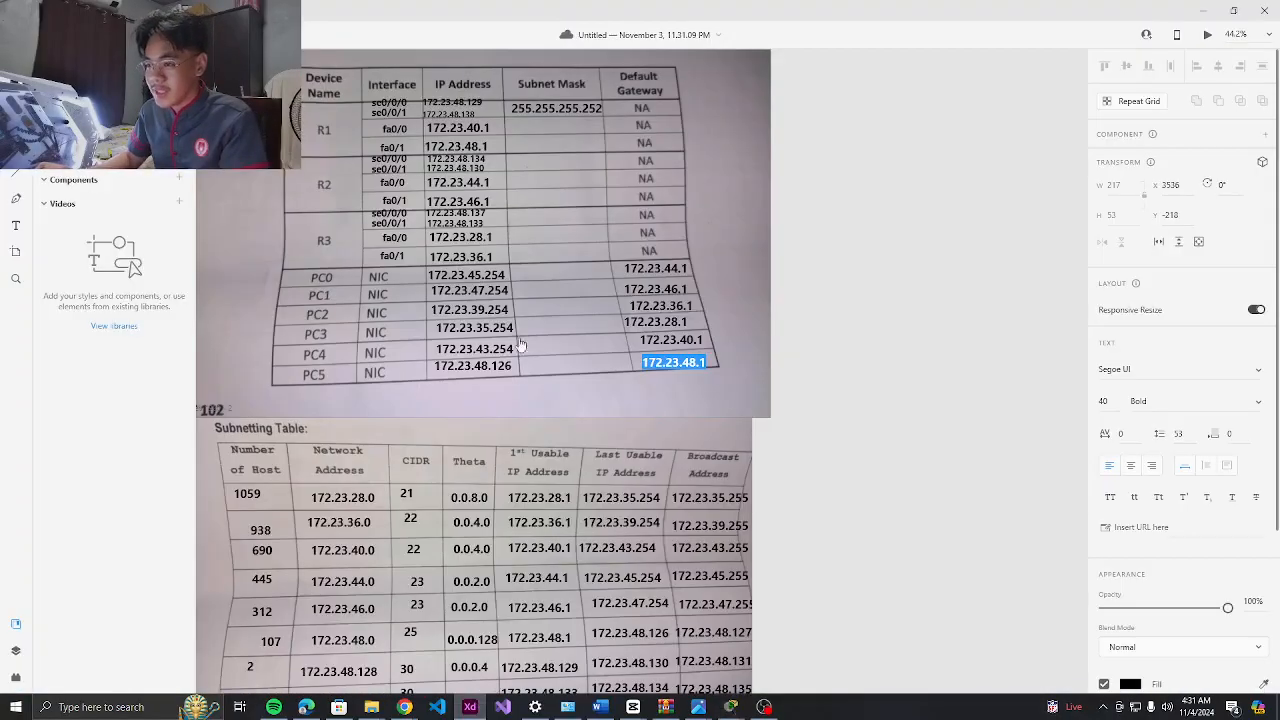
pyautogui.doubleClick(449, 282)
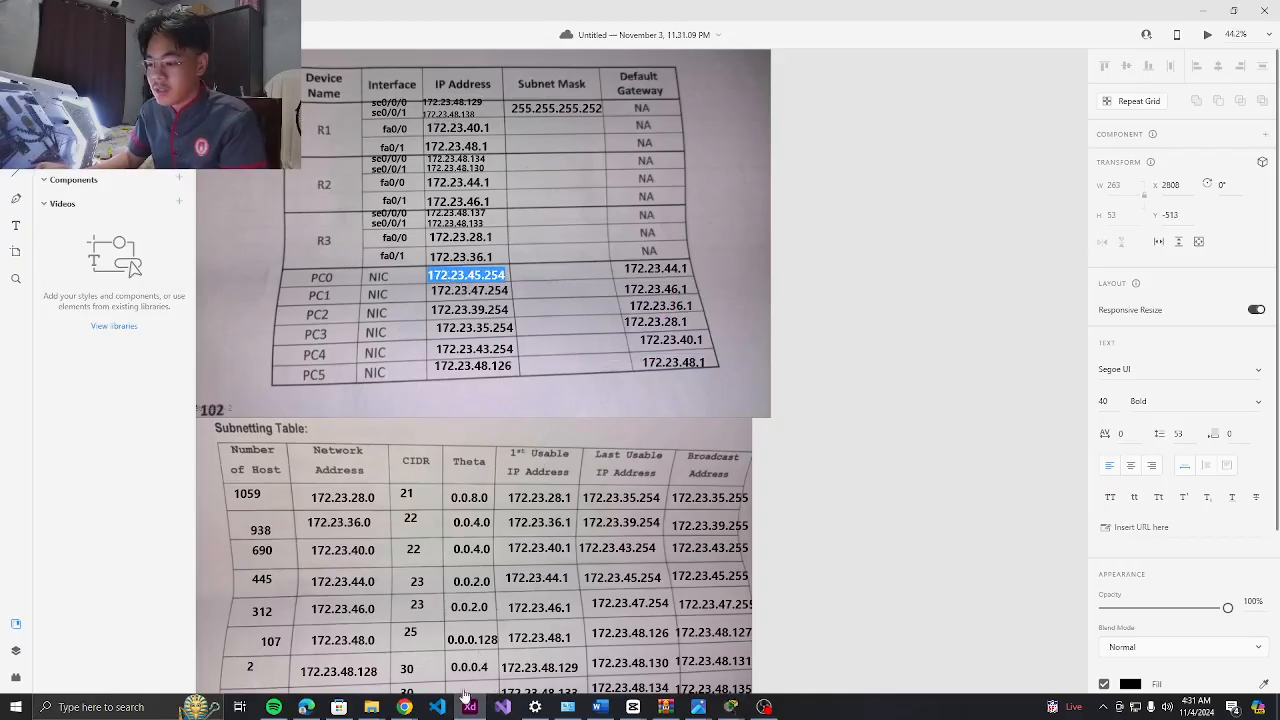
pyautogui.moveTo(722, 710)
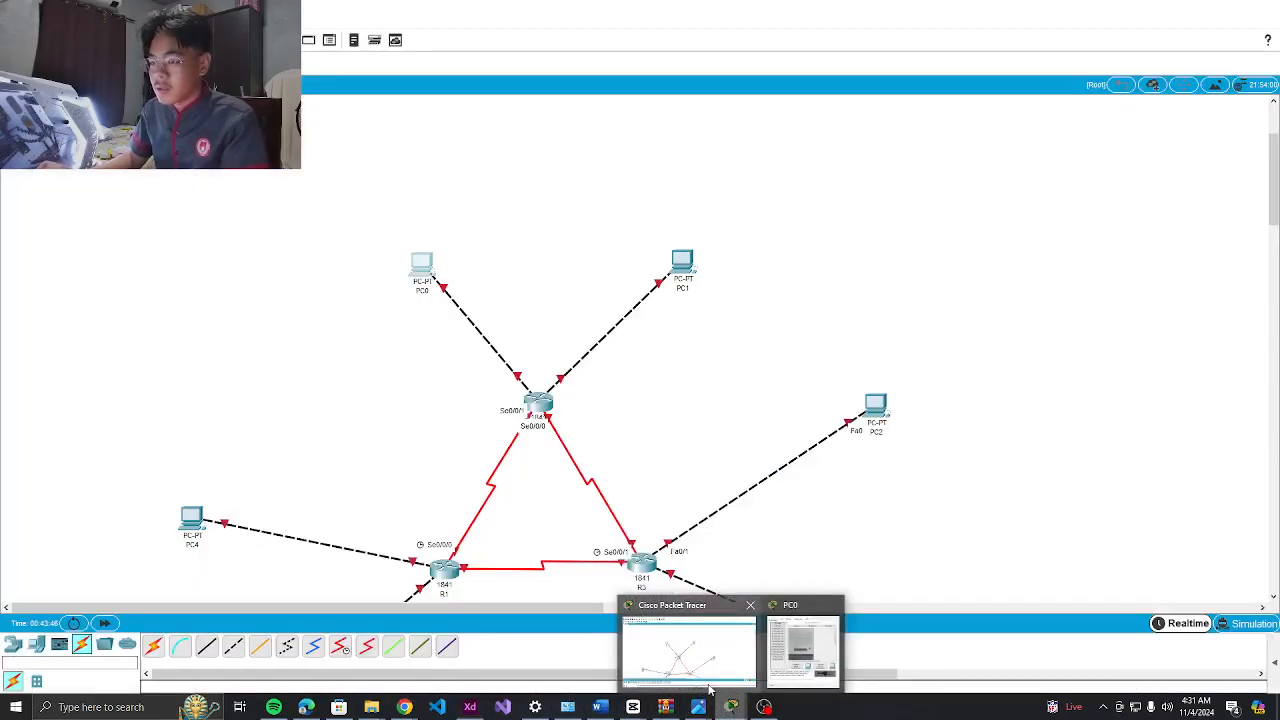
pyautogui.click(688, 650)
# Open PC0's IP Configuration and enter 172.23.45.254 with mask 255.255.254.0
pyautogui.click(421, 265)
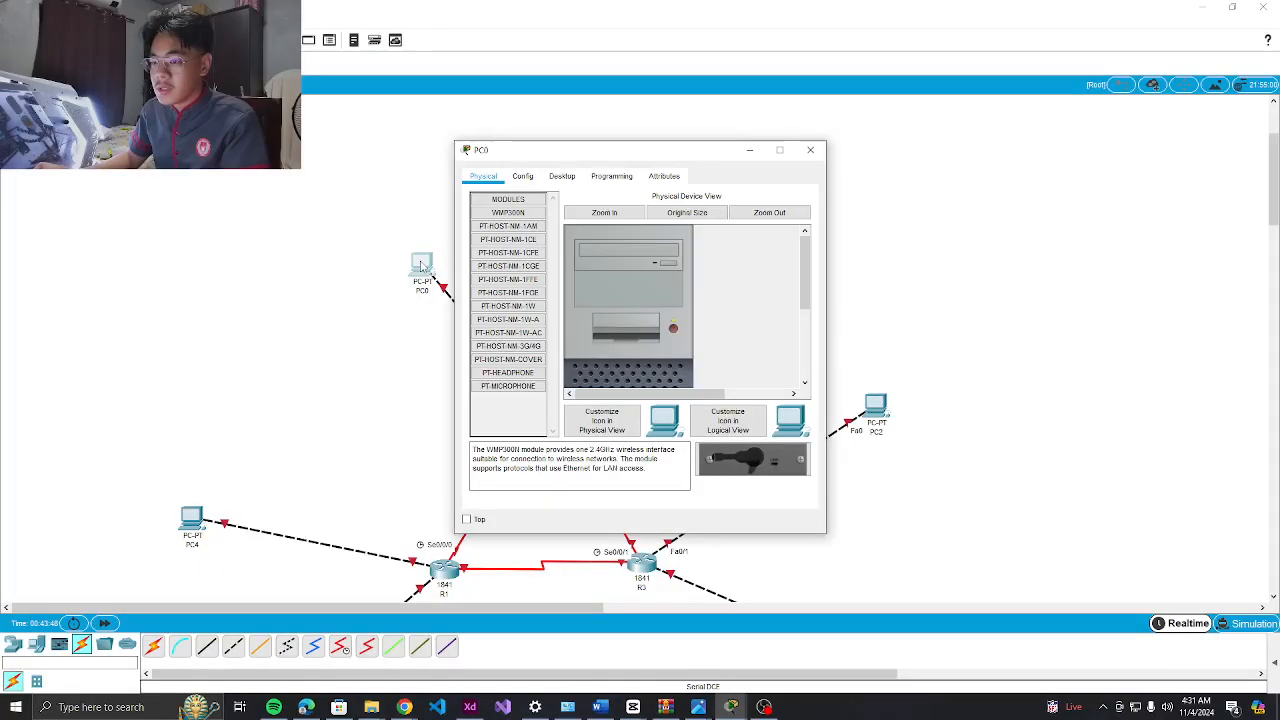
pyautogui.click(561, 176)
pyautogui.click(521, 210)
pyautogui.click(612, 268)
pyautogui.write('172.23.45.254')
pyautogui.click(603, 286)
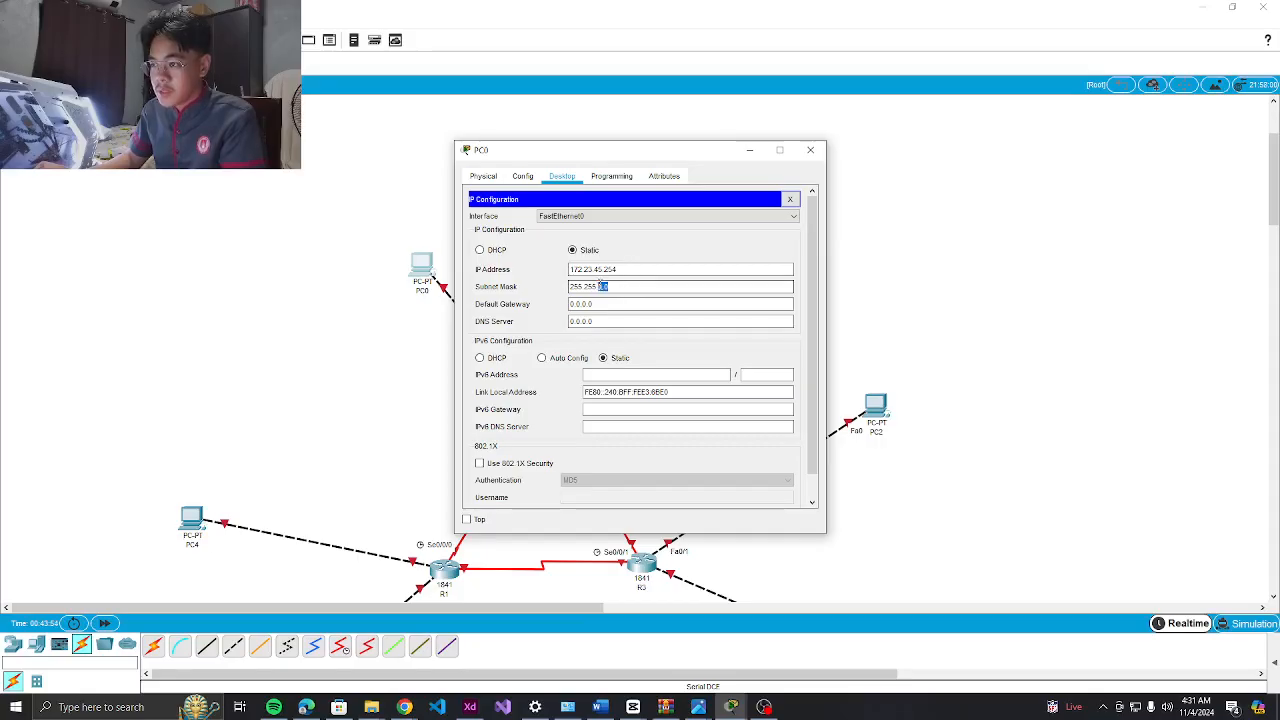
pyautogui.press('BackSpace')
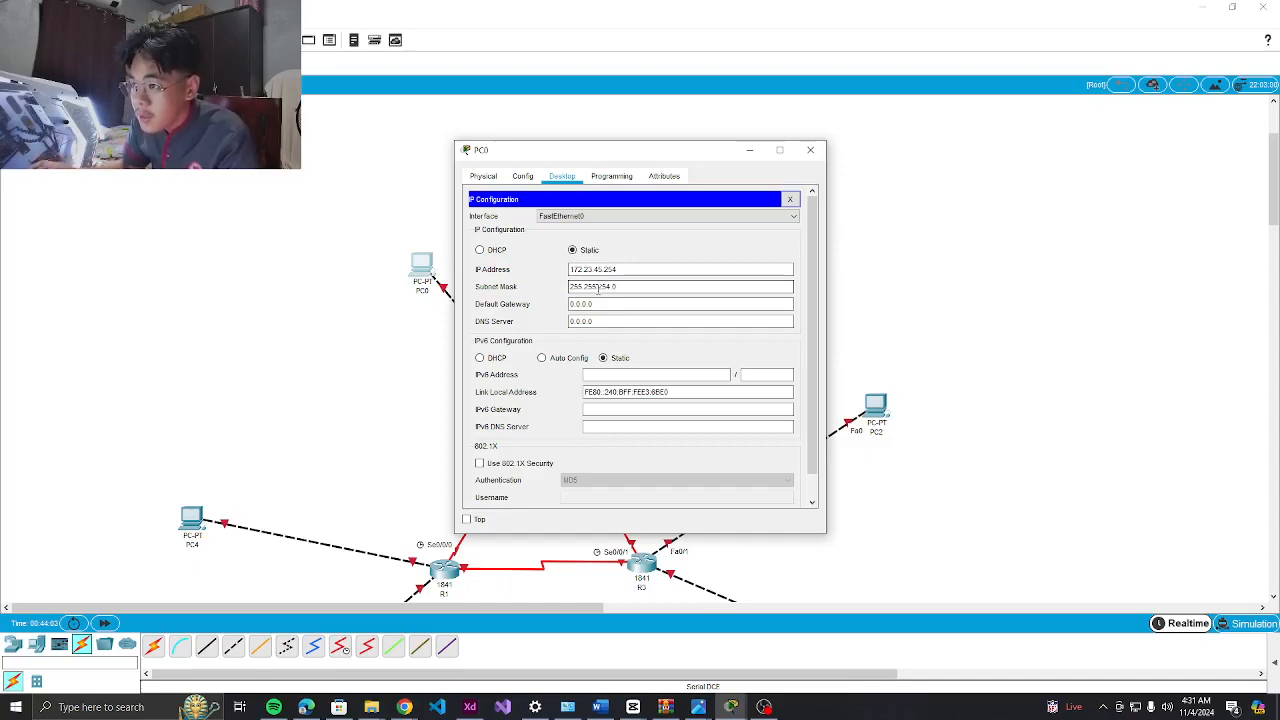
pyautogui.press('Tab')
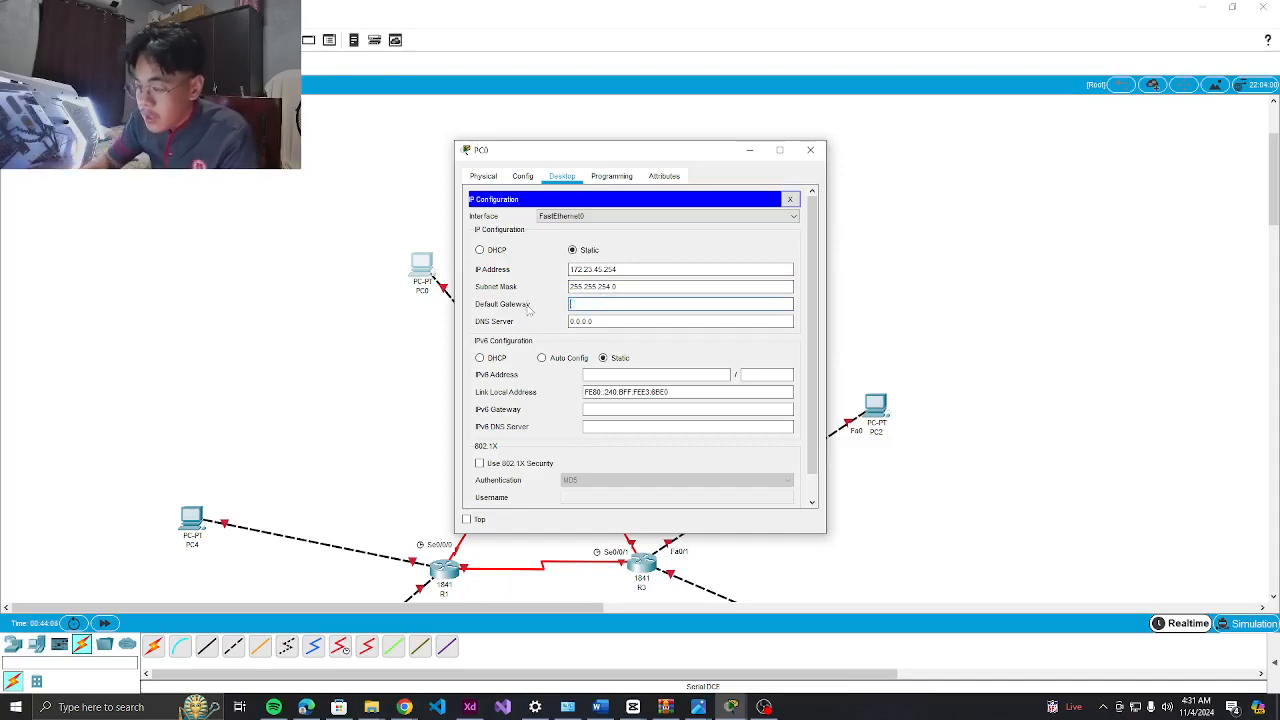
pyautogui.press('BackSpace')
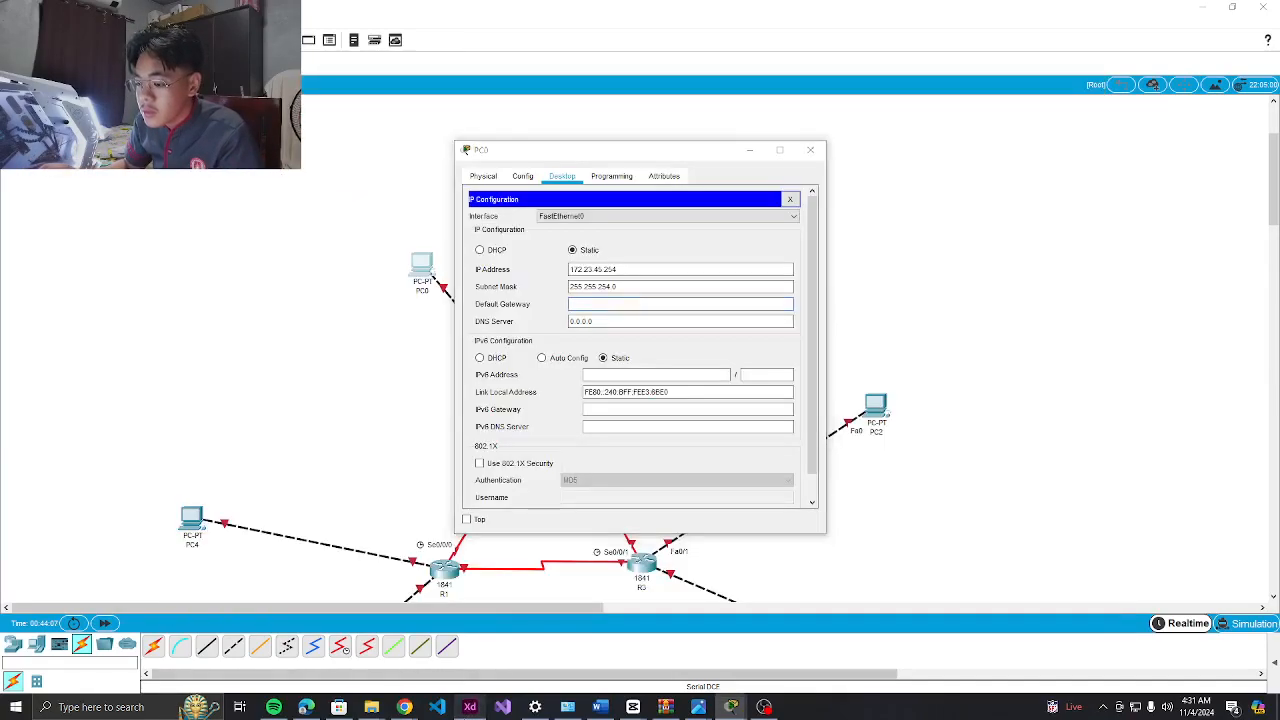
# Copy gateway 172.23.44.1 into PC0's Default Gateway and close its settings window
pyautogui.click(470, 707)
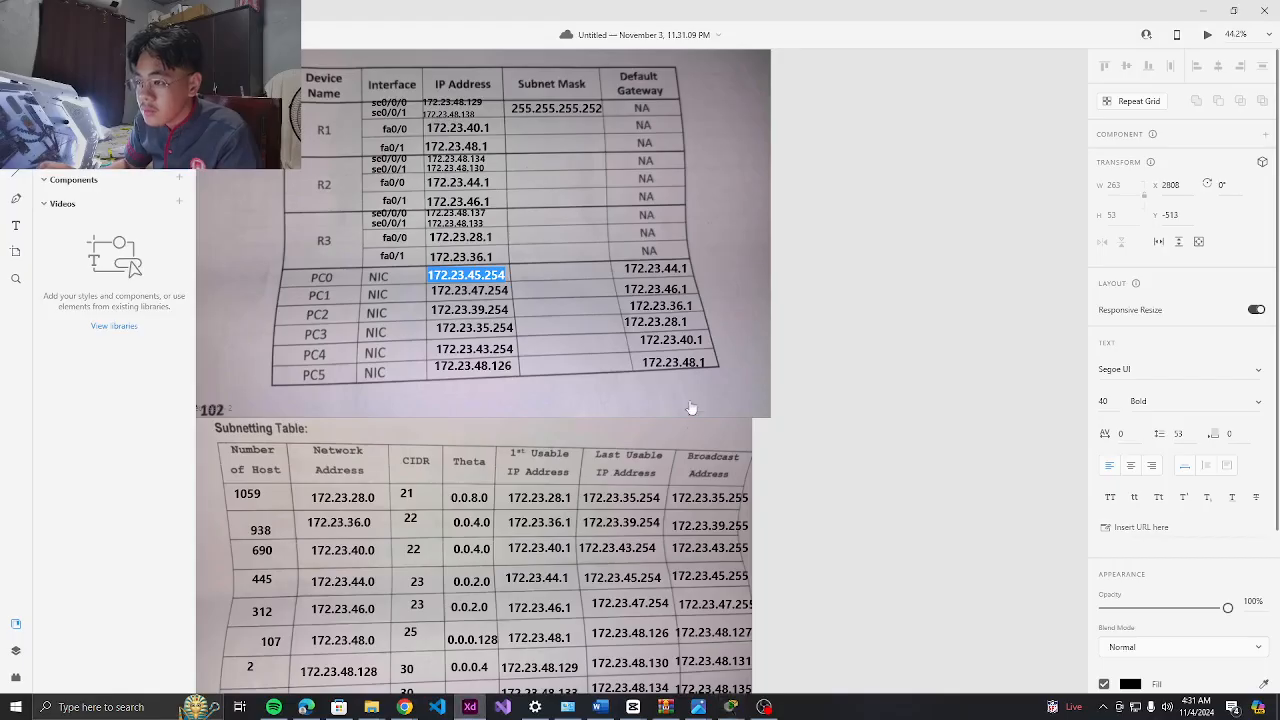
pyautogui.doubleClick(655, 269)
pyautogui.hotkey('ctrl', 'c')
pyautogui.hotkey('alt', 'Tab')
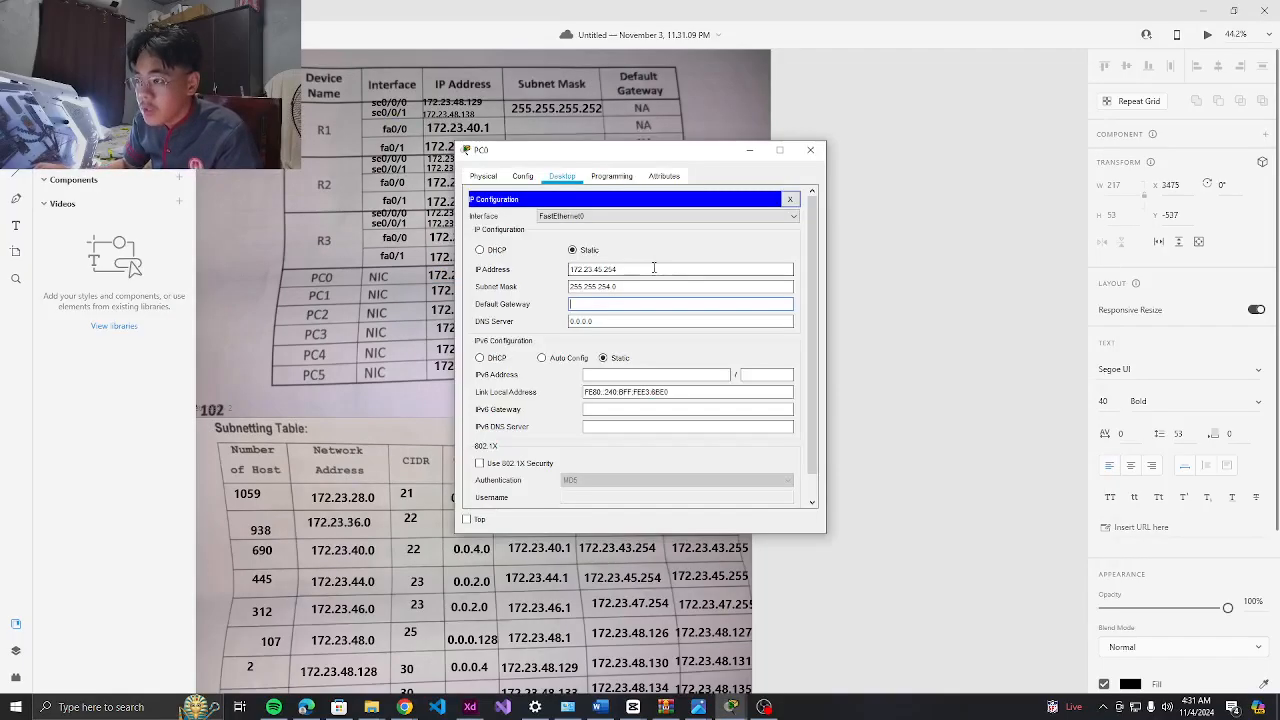
pyautogui.click(618, 305)
pyautogui.hotkey('ctrl', 'v')
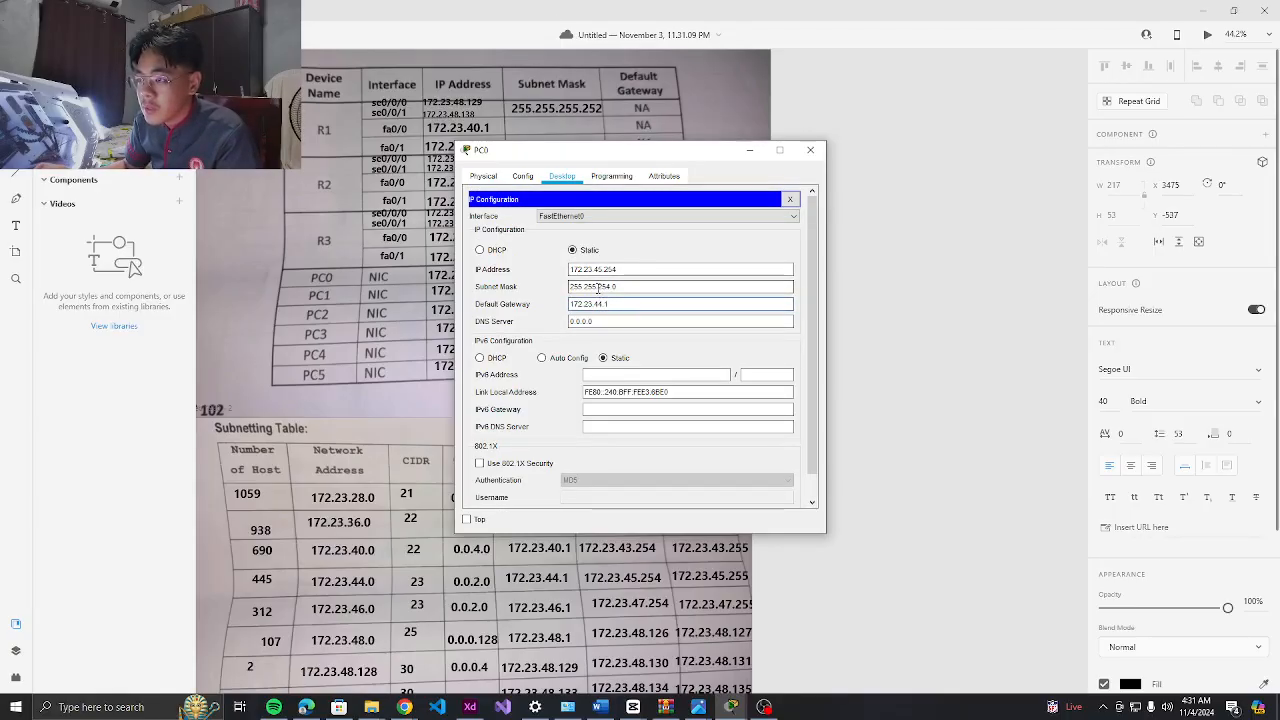
pyautogui.hotkey('alt', 'Tab')
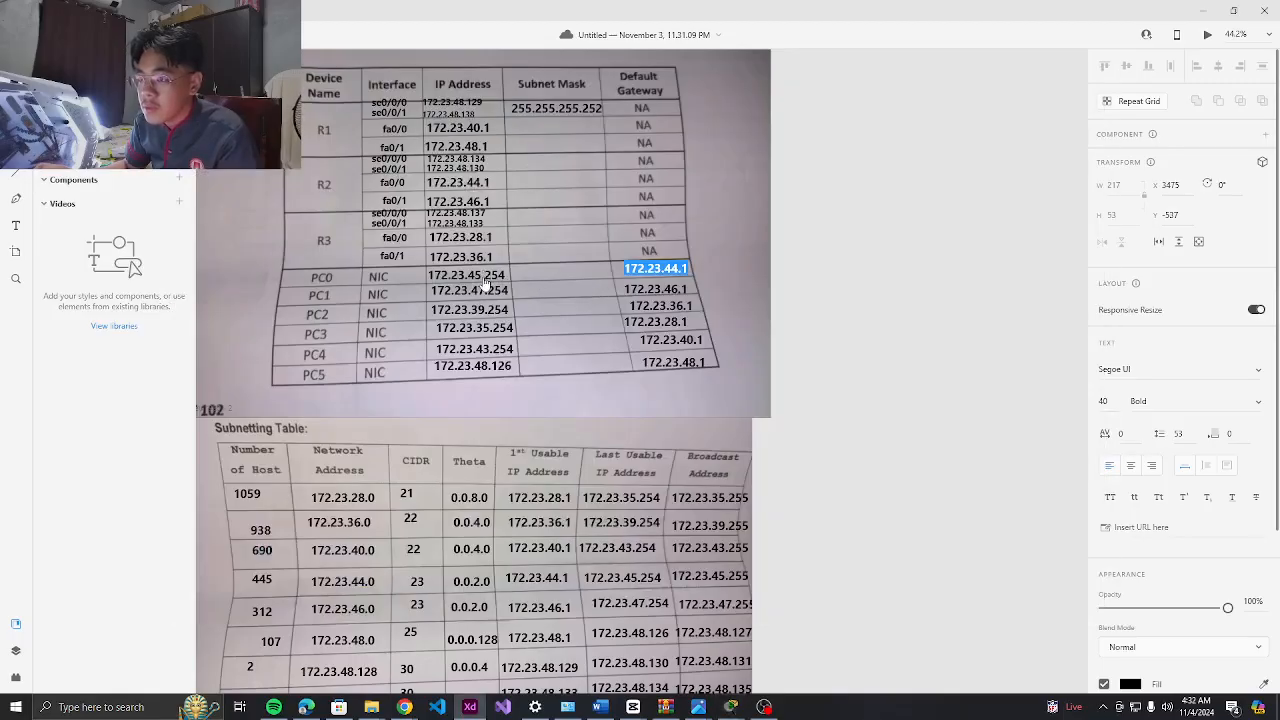
pyautogui.hotkey('alt', 'Tab')
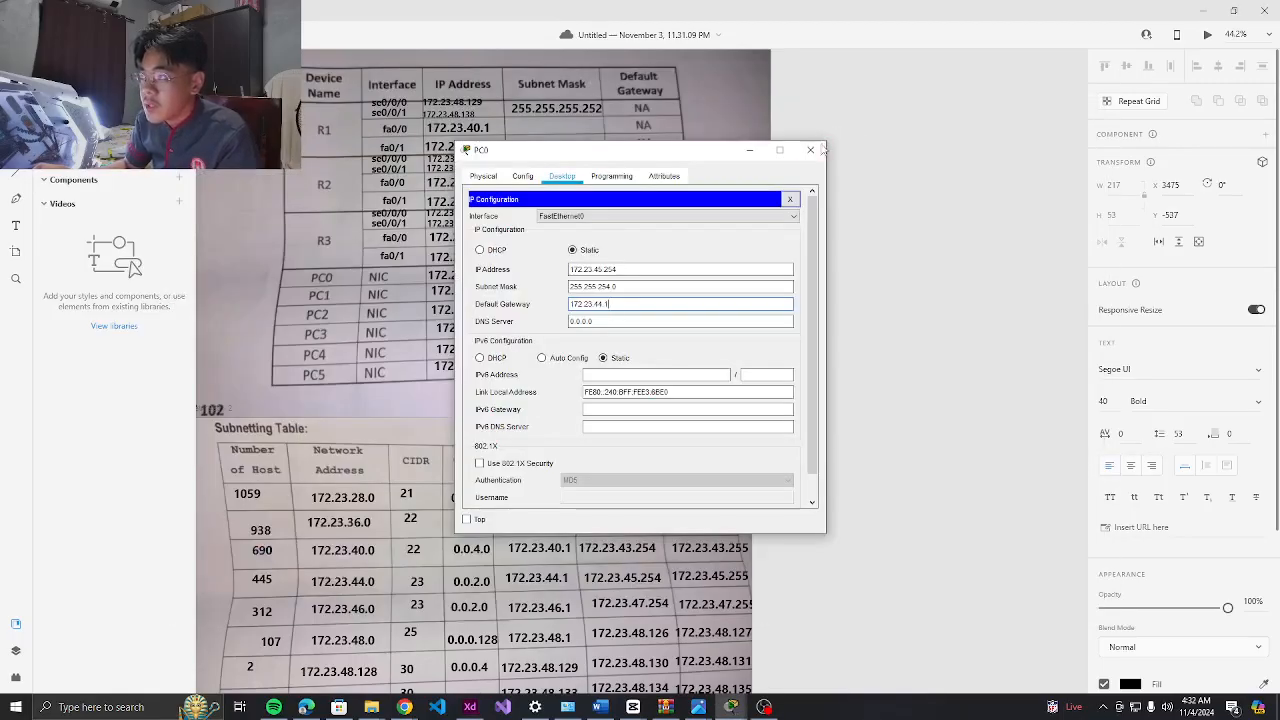
pyautogui.click(812, 150)
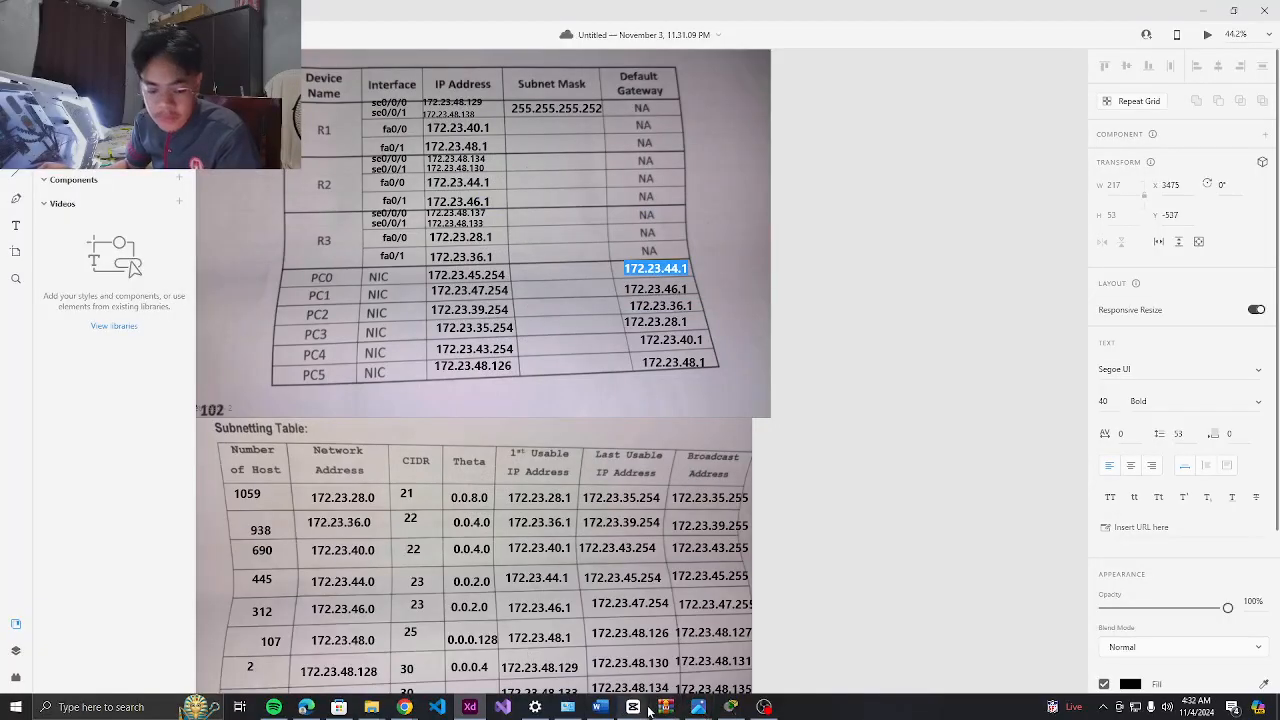
# Select PC1's address 172.23.47.254 in the addressing table
pyautogui.moveTo(633, 706)
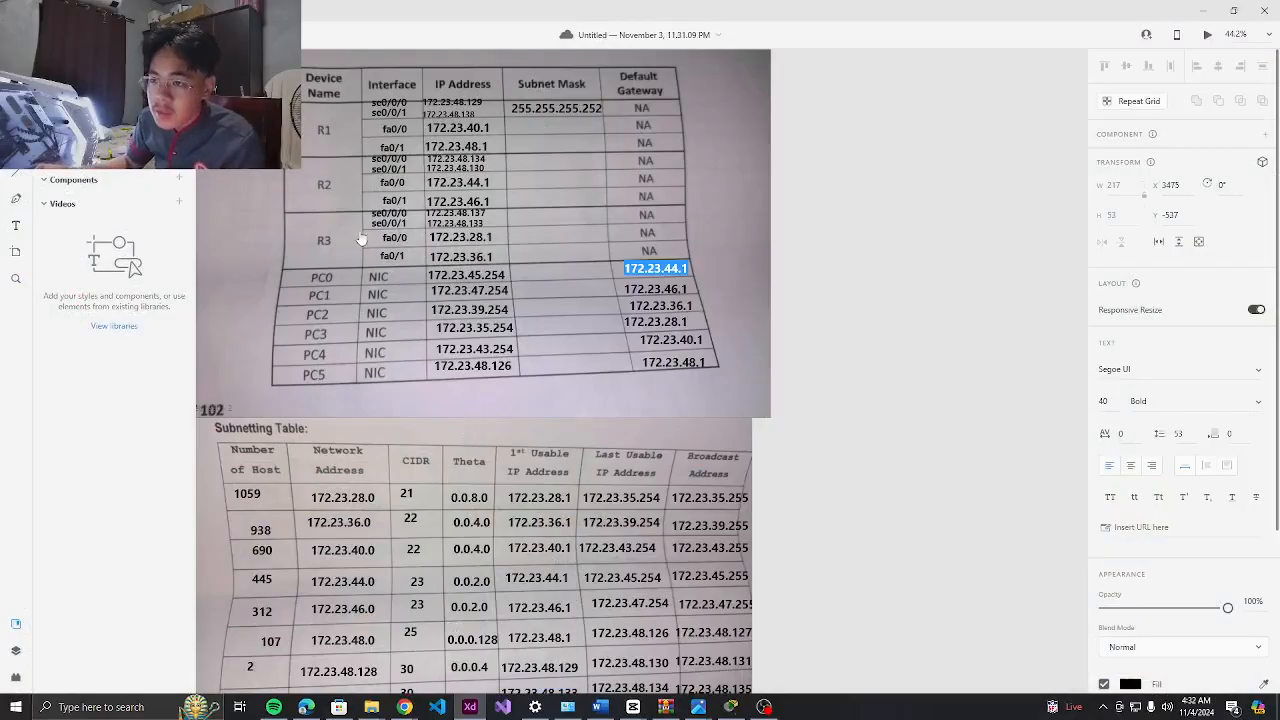
pyautogui.press('Escape')
pyautogui.doubleClick(473, 291)
pyautogui.hotkey('ctrl', 'c')
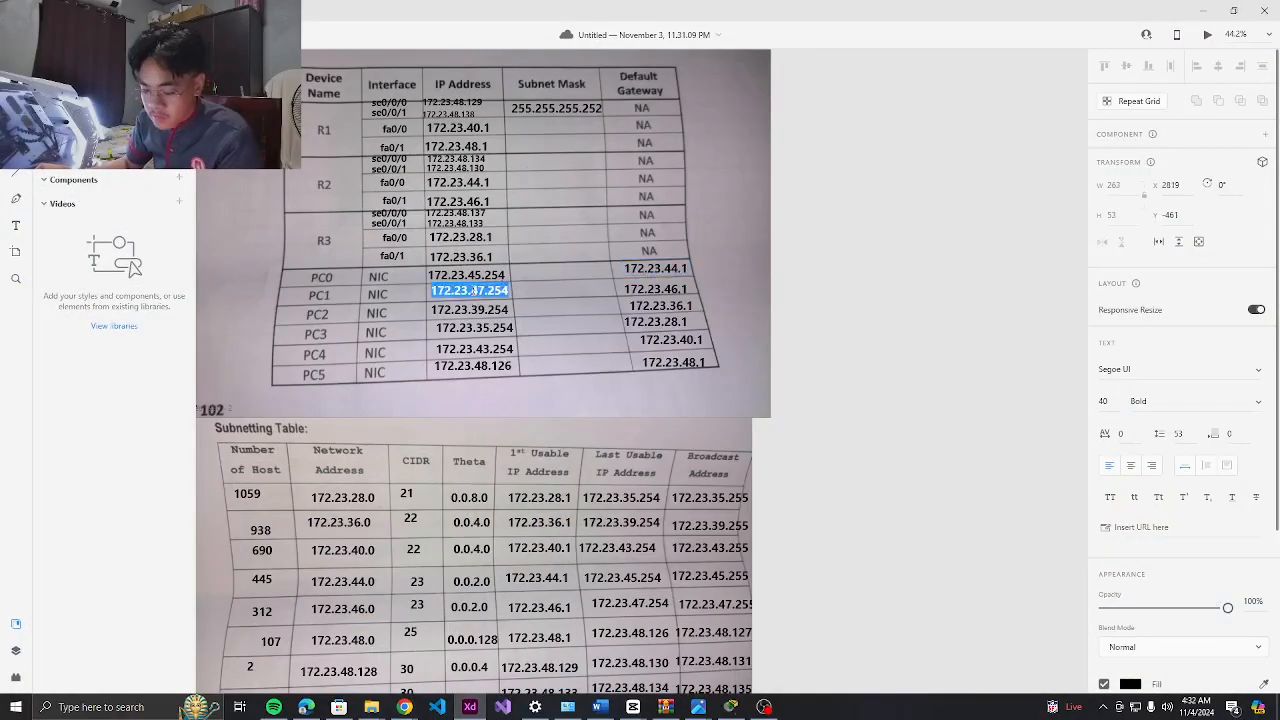
# Open PC1's IP Configuration, paste 172.23.47.254 and set mask 255.255.254.0
pyautogui.click(731, 709)
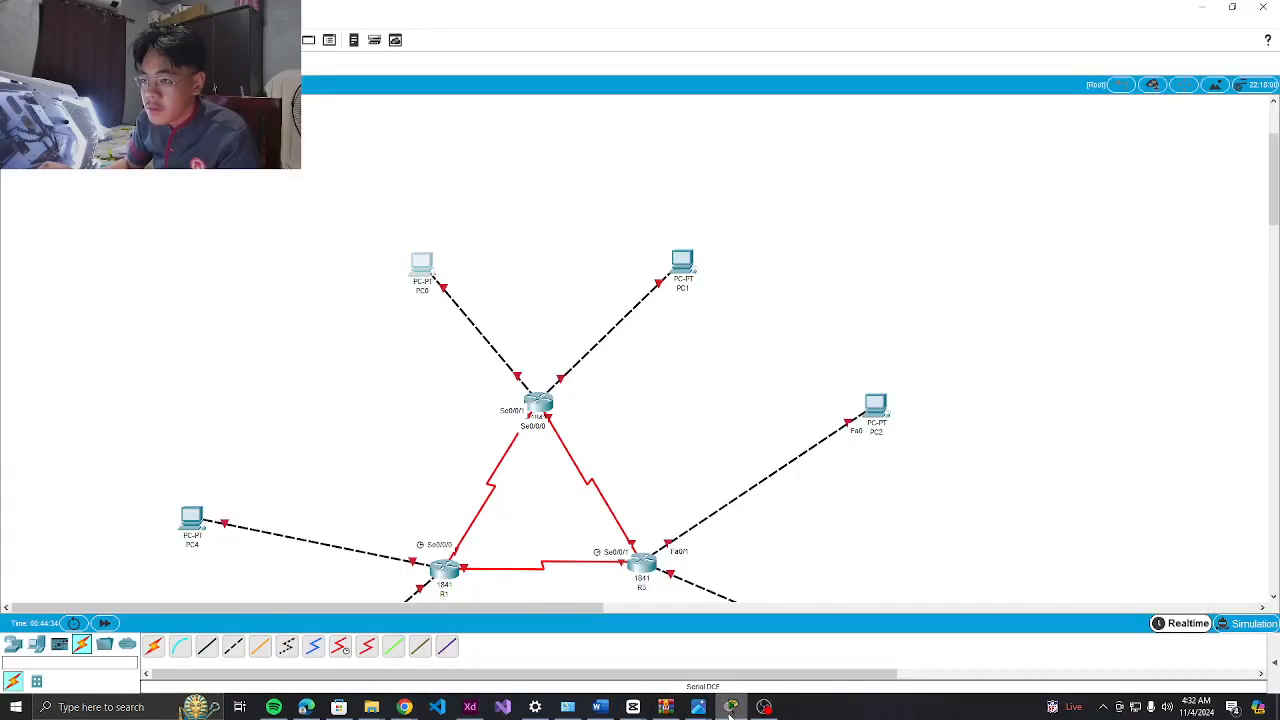
pyautogui.click(682, 262)
pyautogui.click(561, 176)
pyautogui.click(521, 206)
pyautogui.click(612, 269)
pyautogui.hotkey('ctrl', 'v')
pyautogui.click(623, 286)
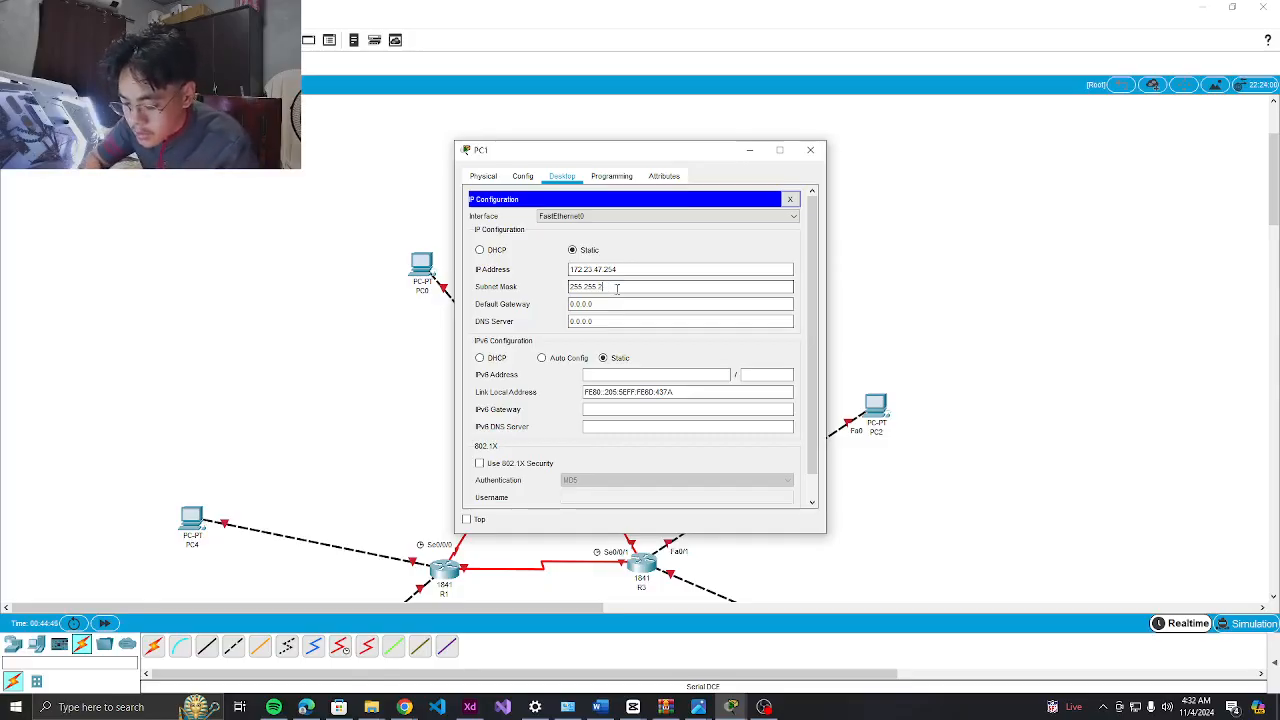
pyautogui.write('0')
pyautogui.press('Tab')
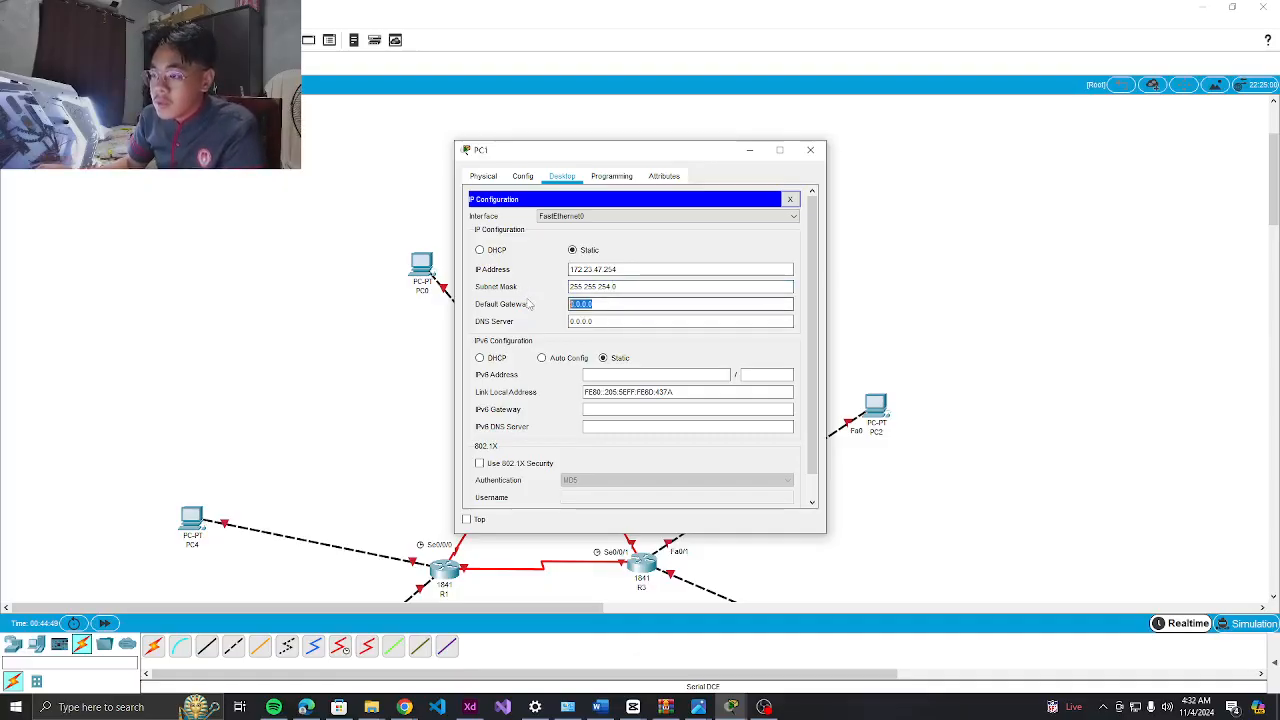
pyautogui.press('BackSpace')
# Copy gateway 172.23.46.1 into PC1's Default Gateway and close its window
pyautogui.hotkey('alt', 'Tab')
pyautogui.hotkey('alt', 'Tab')
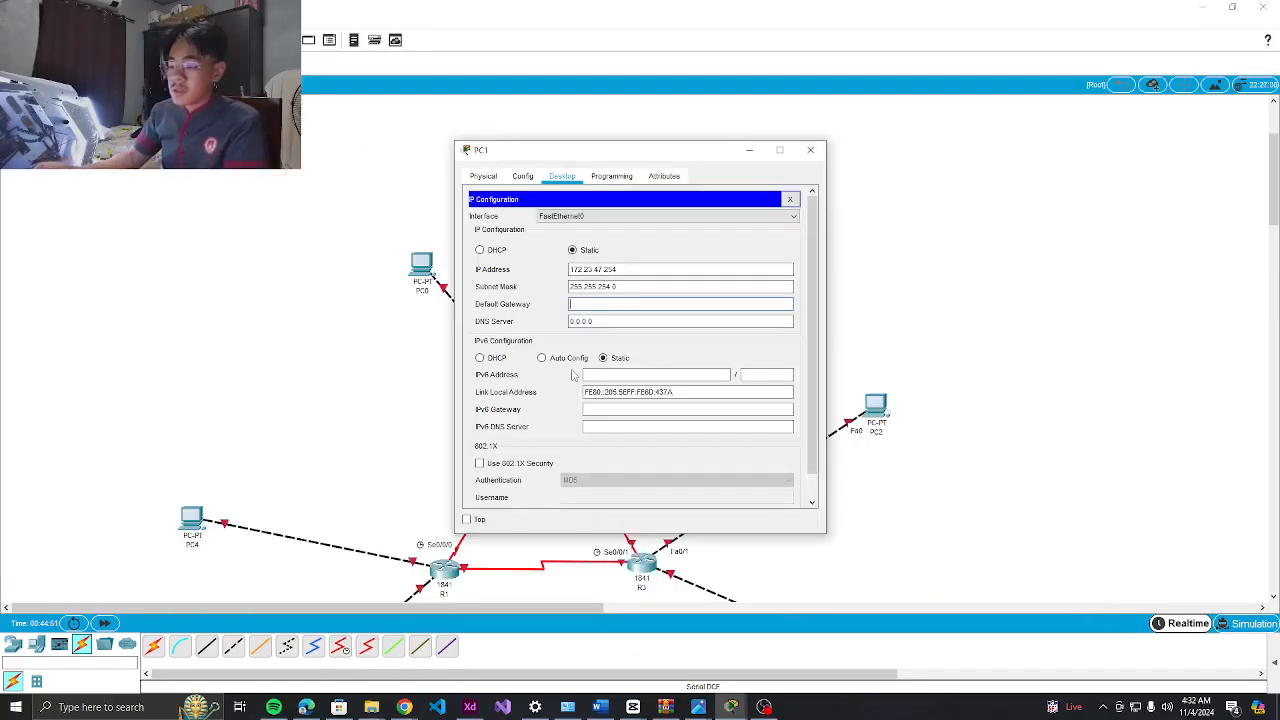
pyautogui.click(469, 707)
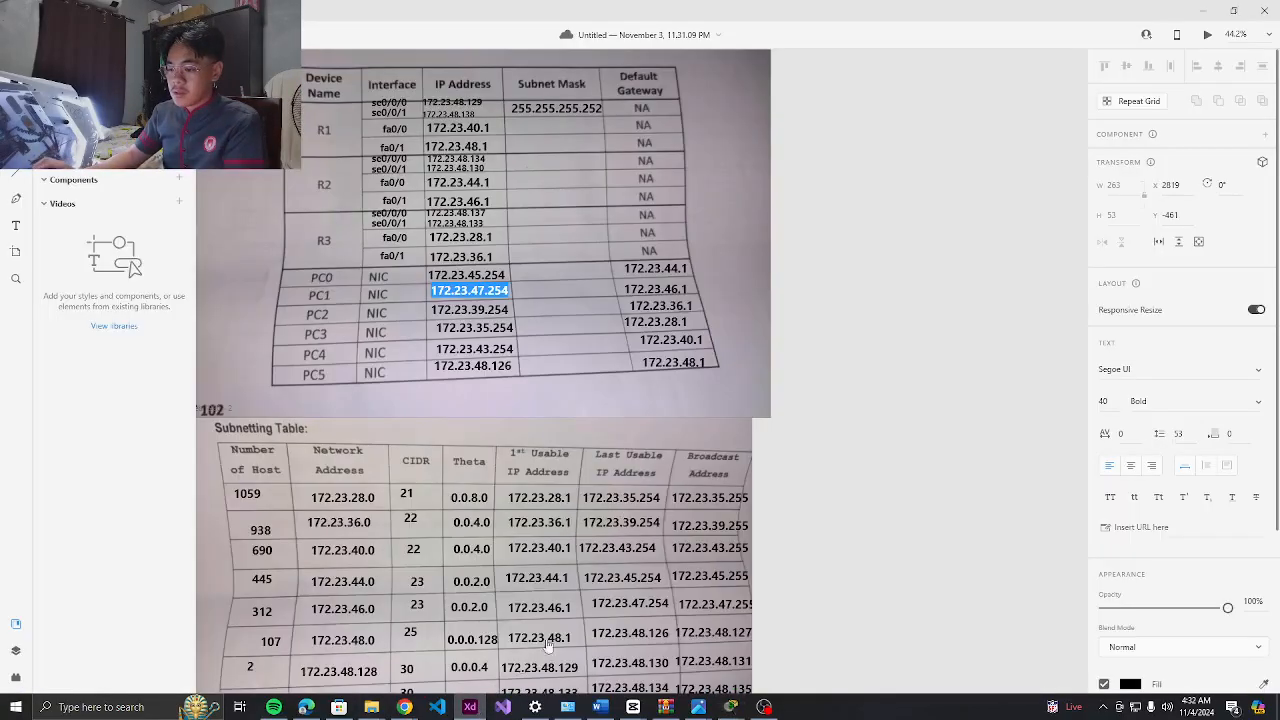
pyautogui.doubleClick(672, 292)
pyautogui.tripleClick(678, 289)
pyautogui.hotkey('ctrl', 'c')
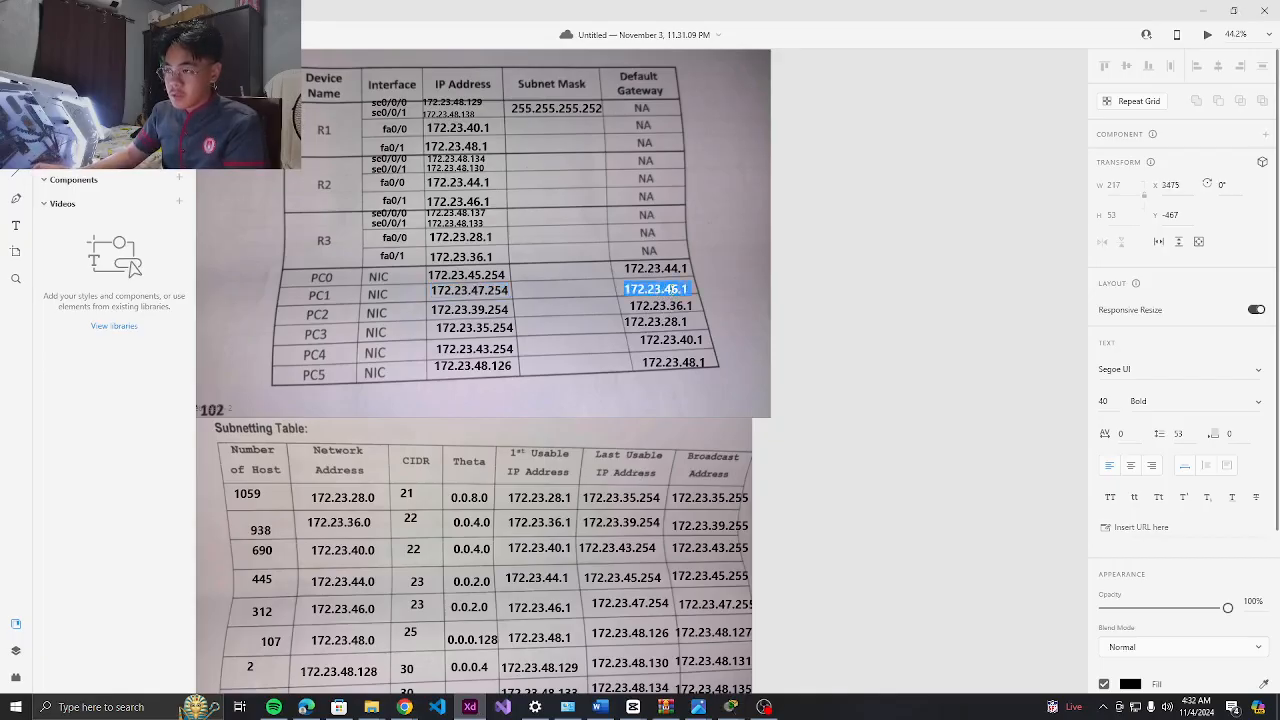
pyautogui.hotkey('alt', 'Tab')
pyautogui.click(603, 305)
pyautogui.hotkey('ctrl', 'v')
pyautogui.scroll(-1, 688, 262)
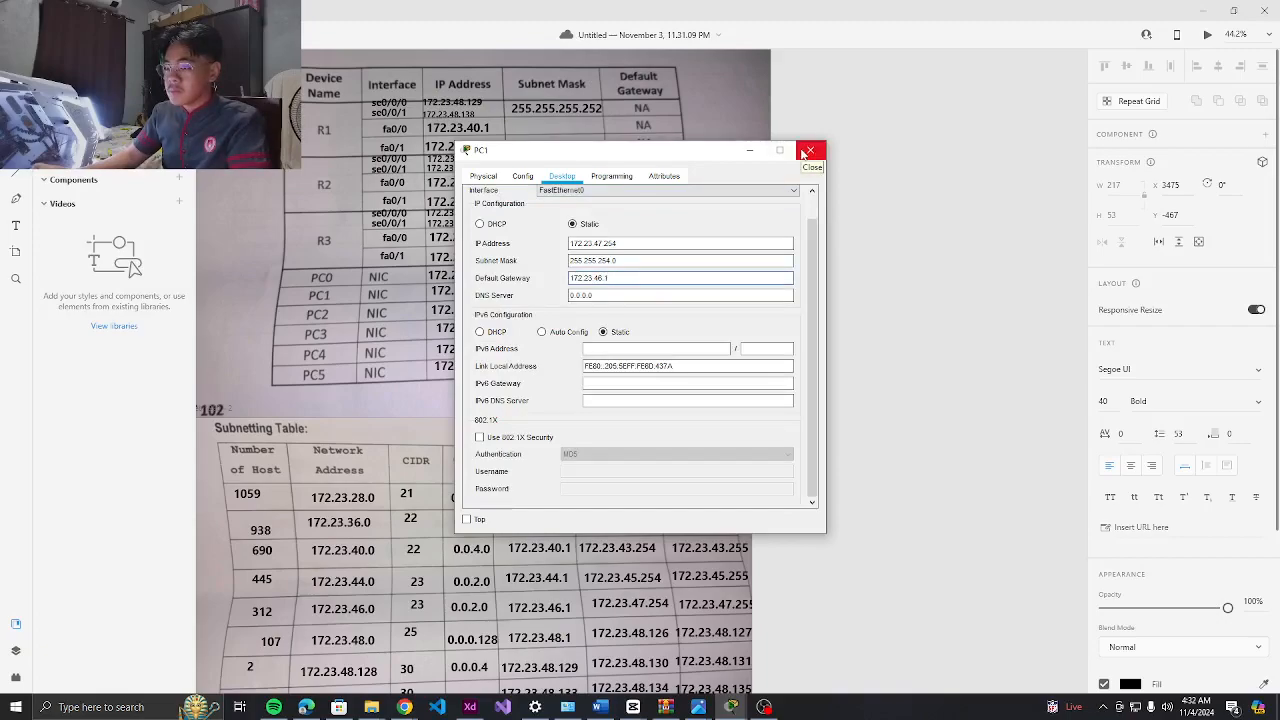
pyautogui.click(808, 152)
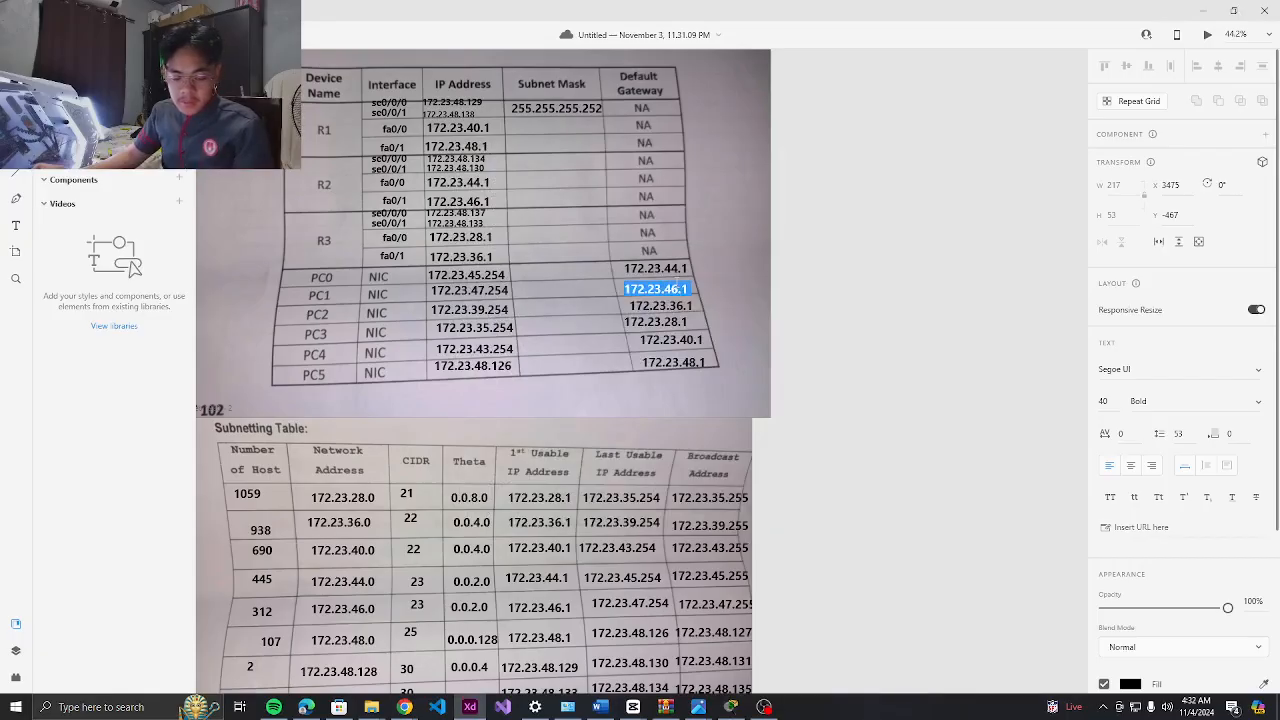
pyautogui.hotkey('alt', 'Tab')
# Open PC2's Desktop IP Configuration
pyautogui.scroll(-3, 845, 390)
pyautogui.click(875, 180)
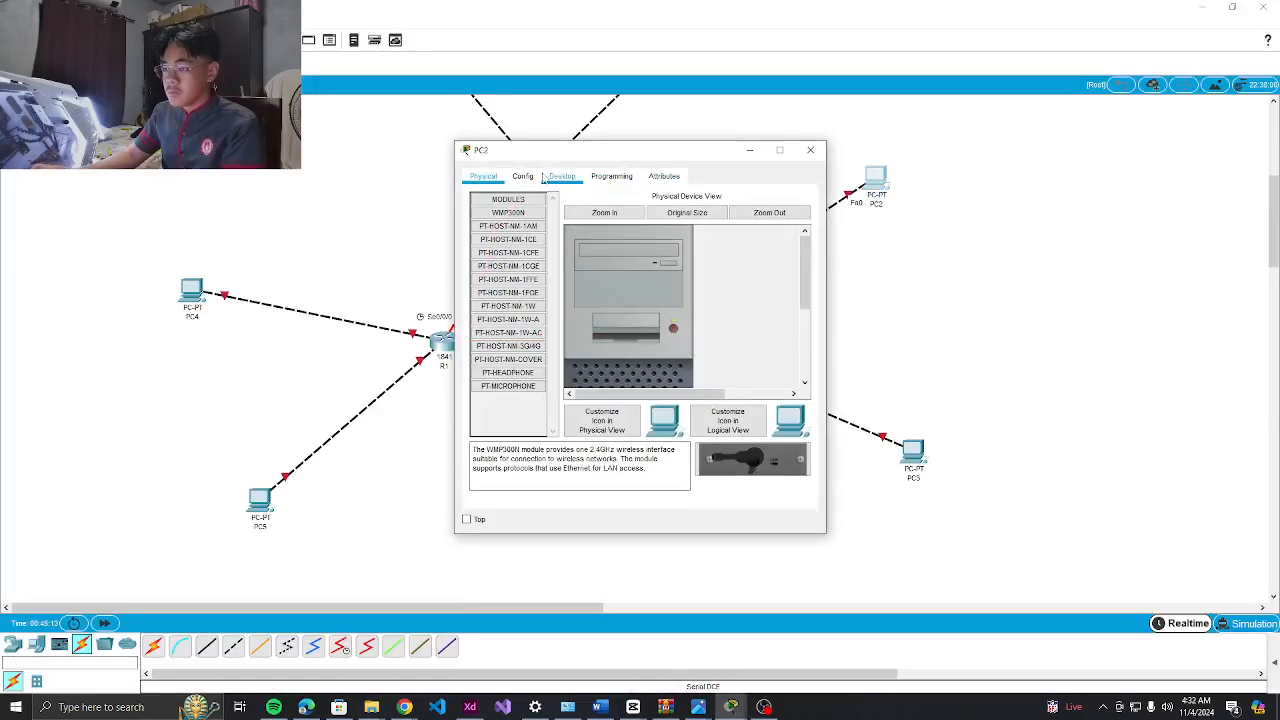
pyautogui.click(520, 176)
pyautogui.click(561, 176)
pyautogui.click(512, 222)
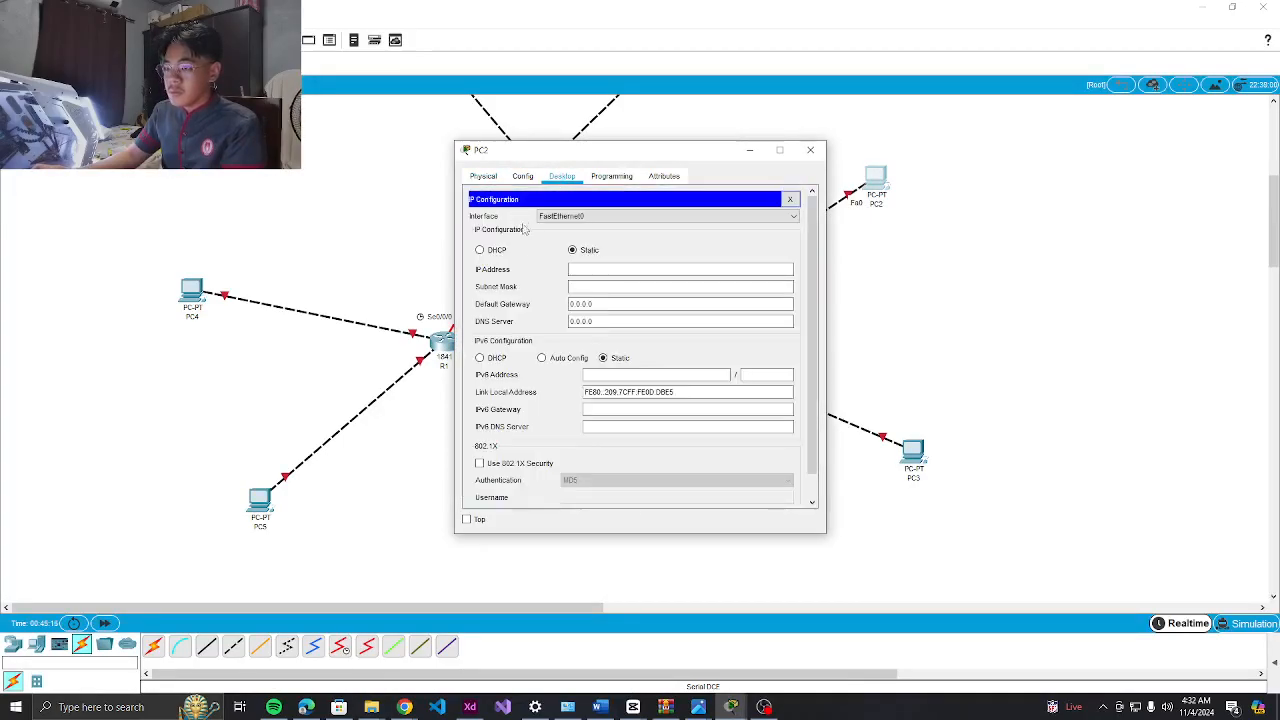
pyautogui.press('Escape')
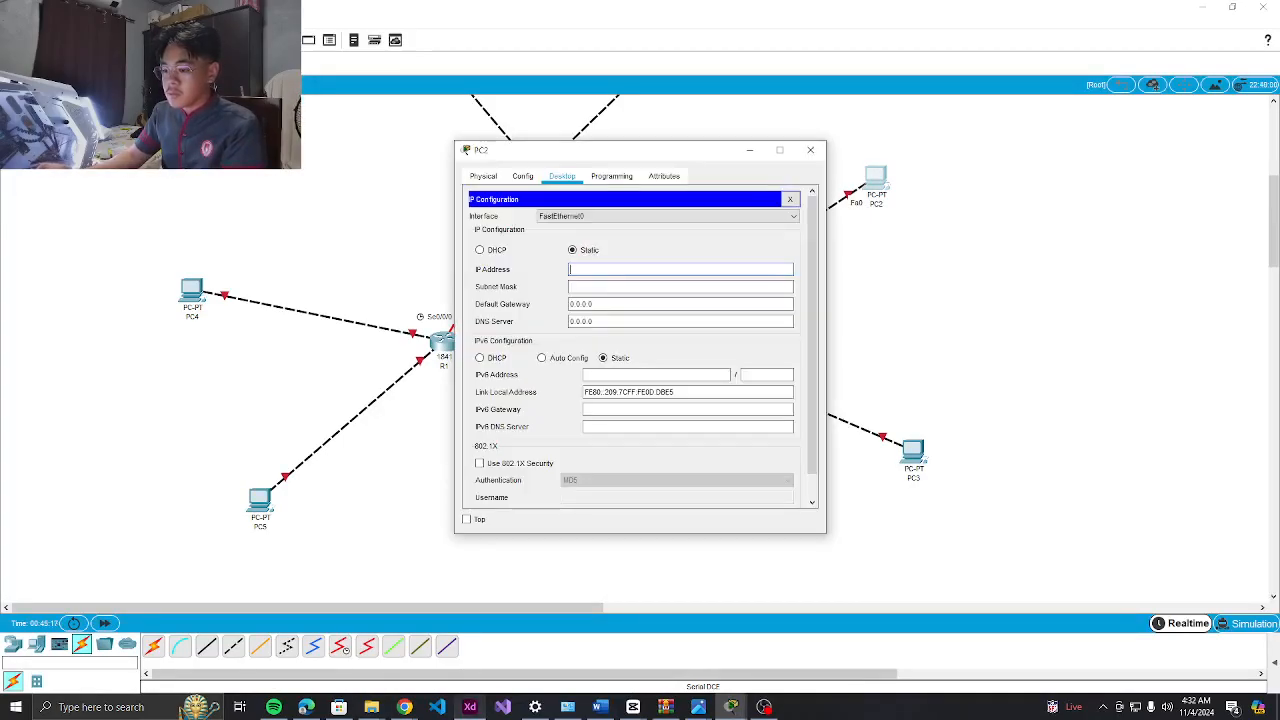
# Paste 172.23.39.254 from the table as PC2's IP and change the mask to 255.255.252.0
pyautogui.click(470, 707)
pyautogui.doubleClick(456, 310)
pyautogui.click(455, 310)
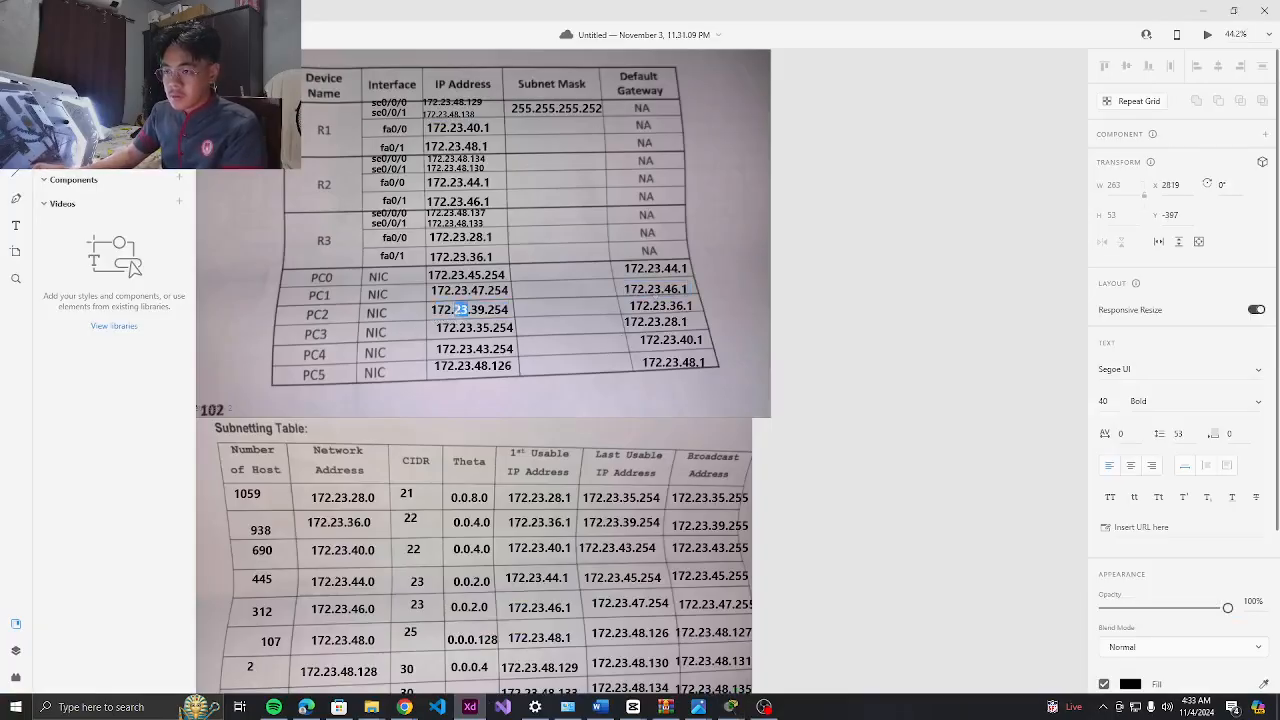
pyautogui.doubleClick(456, 310)
pyautogui.hotkey('ctrl', 'c')
pyautogui.click(731, 707)
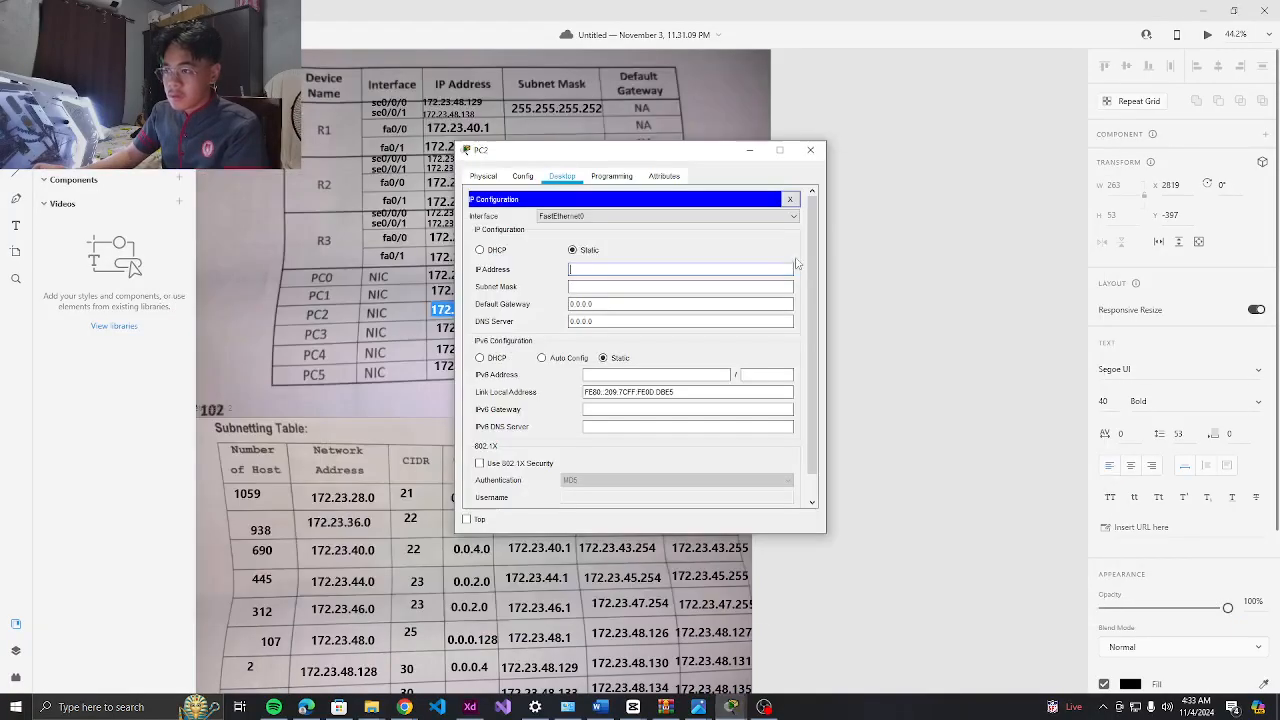
pyautogui.hotkey('ctrl', 'v')
pyautogui.click(631, 286)
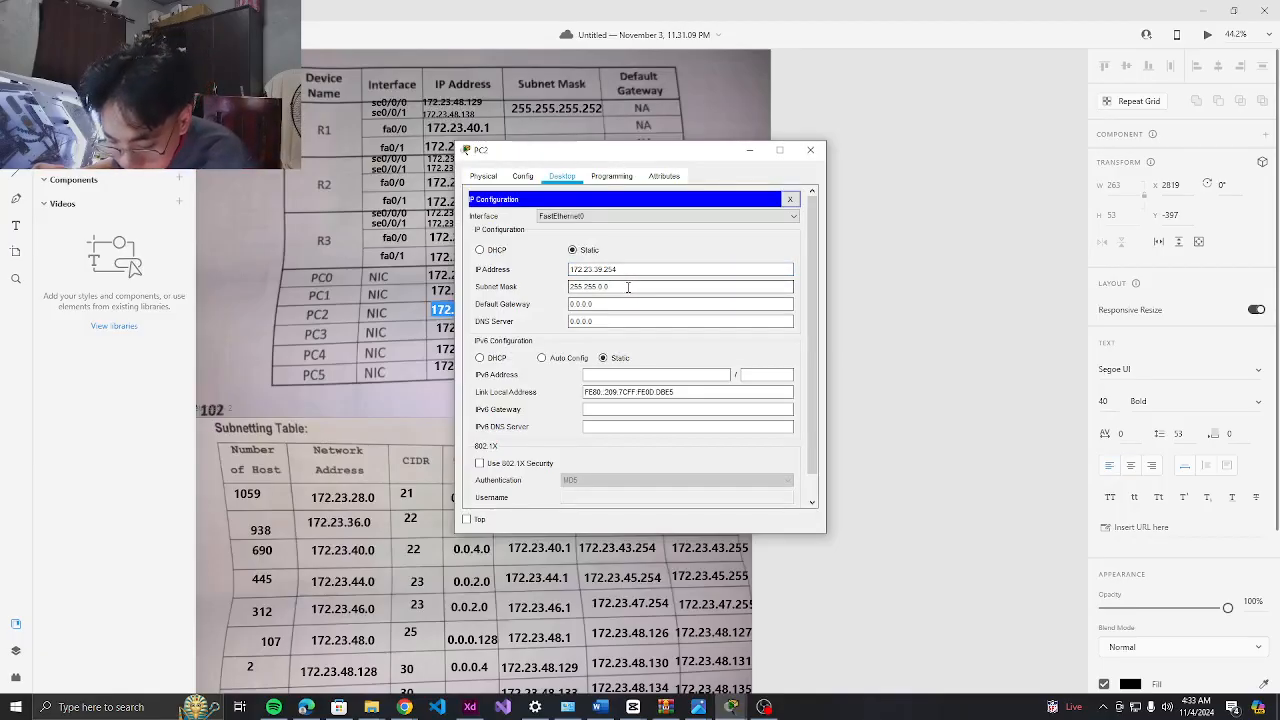
pyautogui.press('BackSpace')
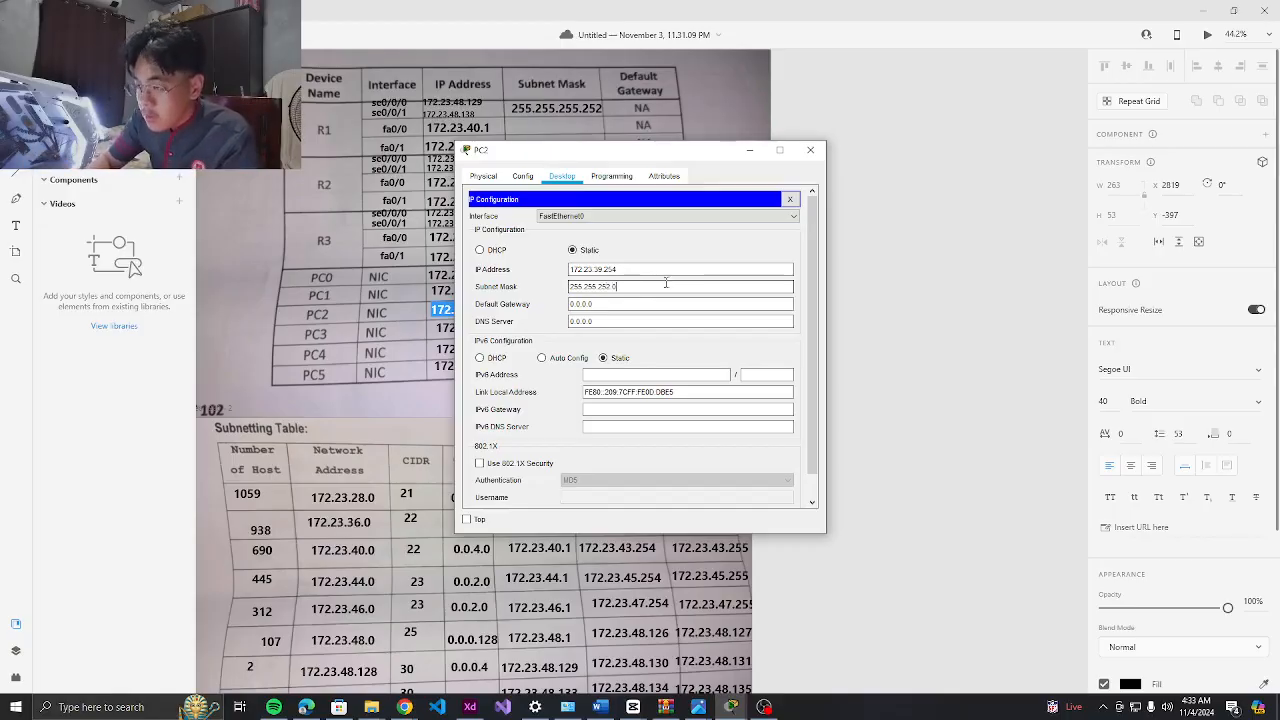
pyautogui.write('252.0')
pyautogui.press('Tab')
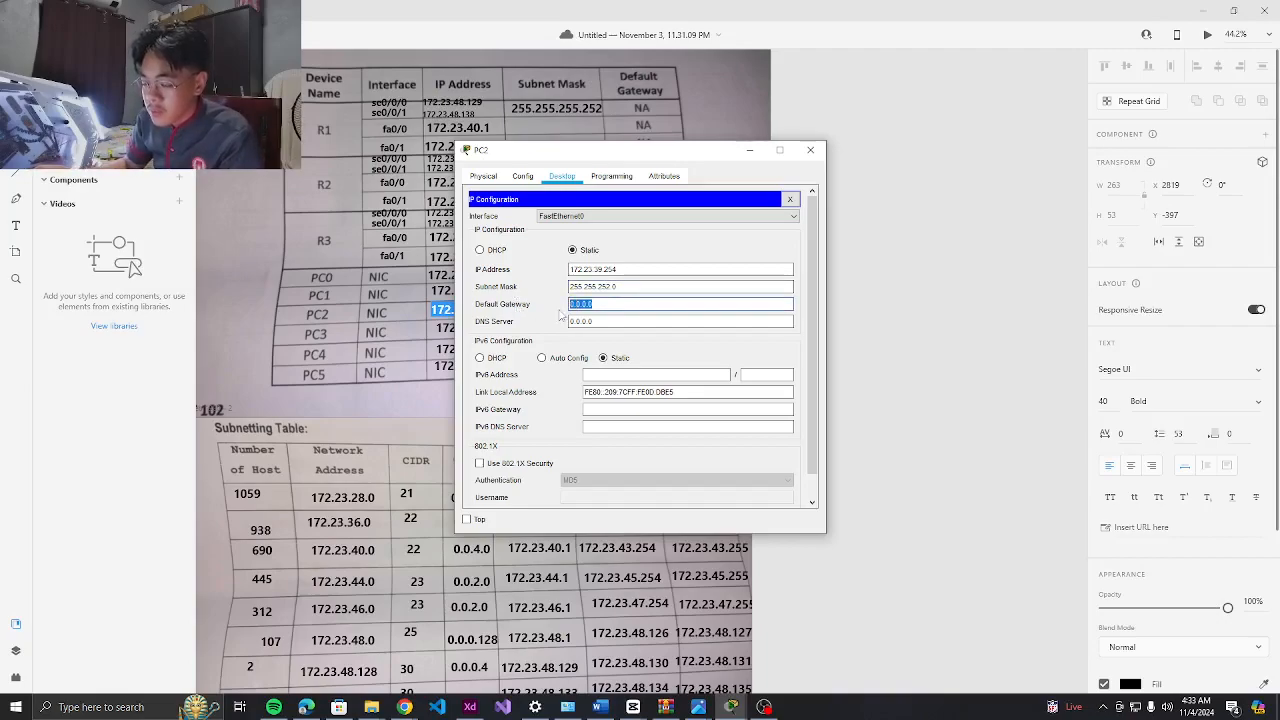
# Copy gateway 172.23.36.1 from the table into PC2's Default Gateway
pyautogui.click(470, 707)
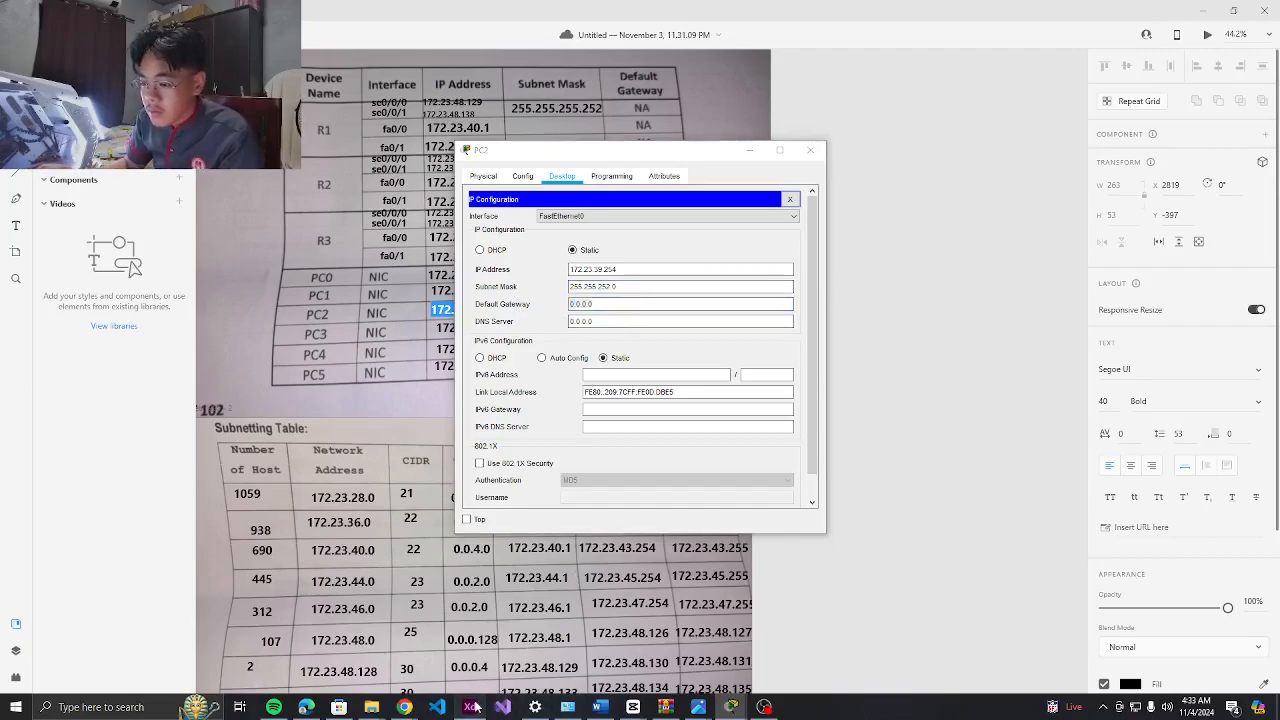
pyautogui.click(470, 707)
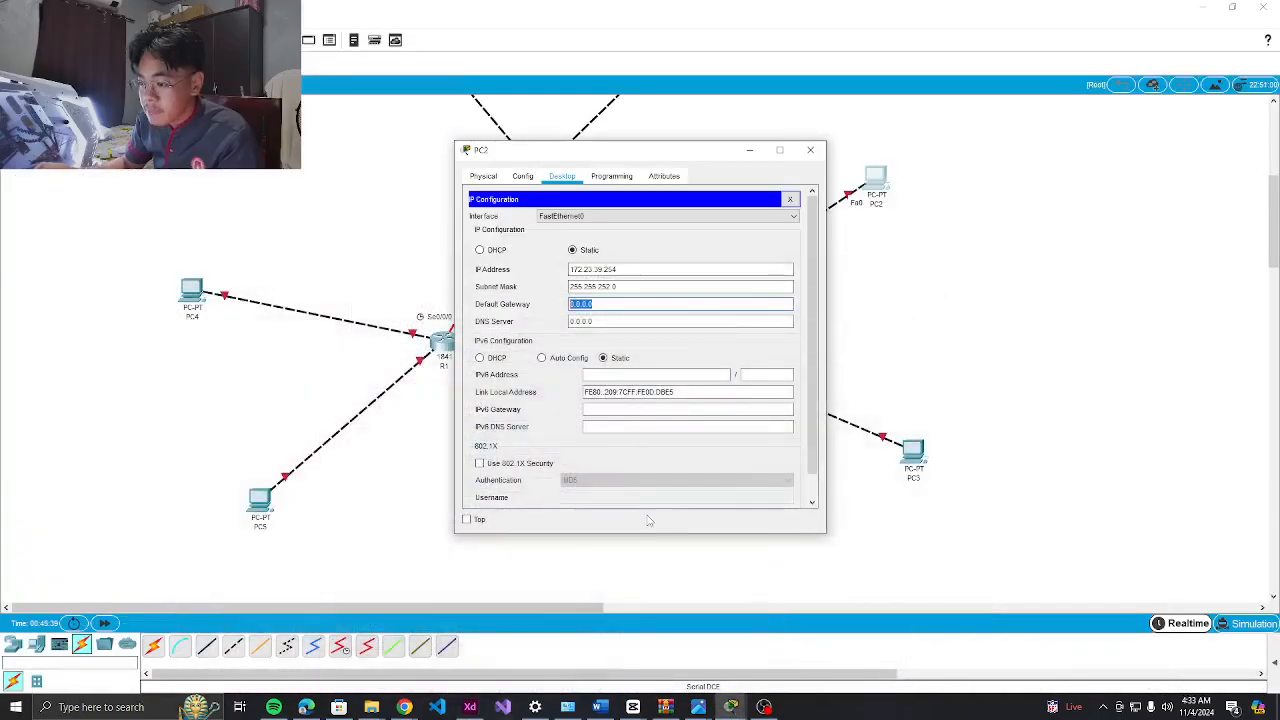
pyautogui.hotkey('alt', 'Tab')
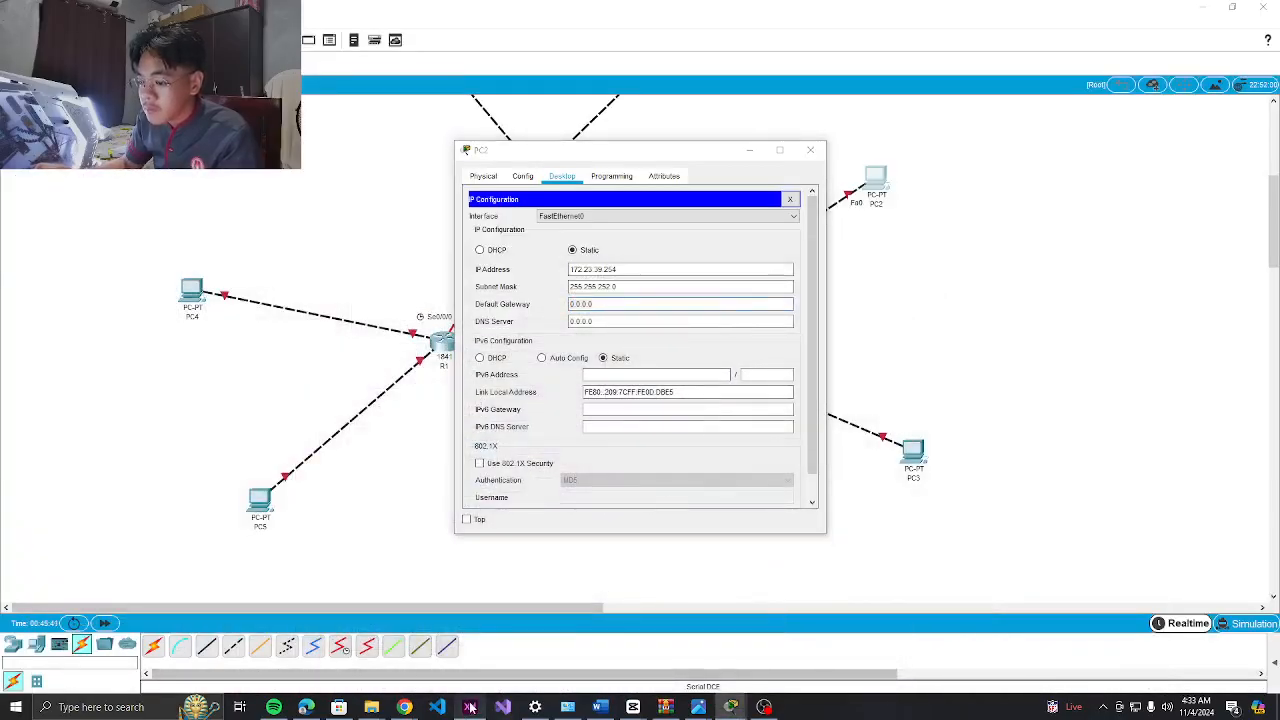
pyautogui.doubleClick(660, 306)
pyautogui.hotkey('ctrl', 'c')
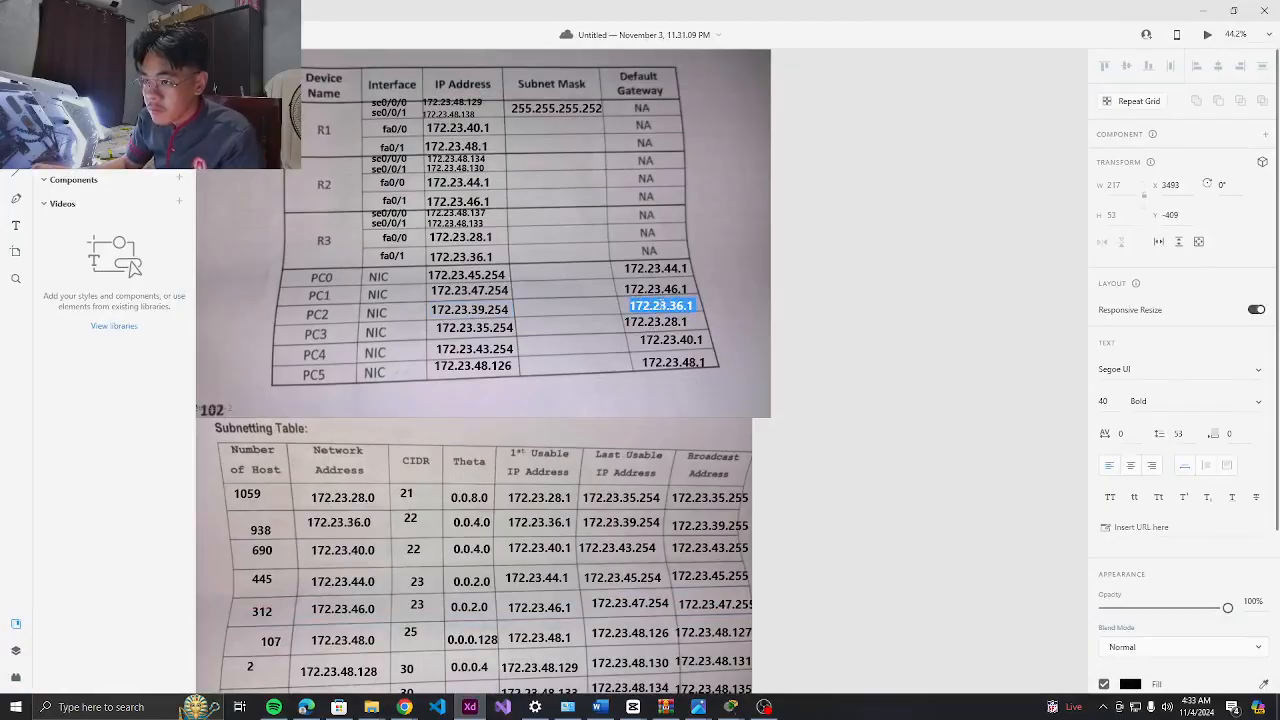
pyautogui.hotkey('alt', 'Tab')
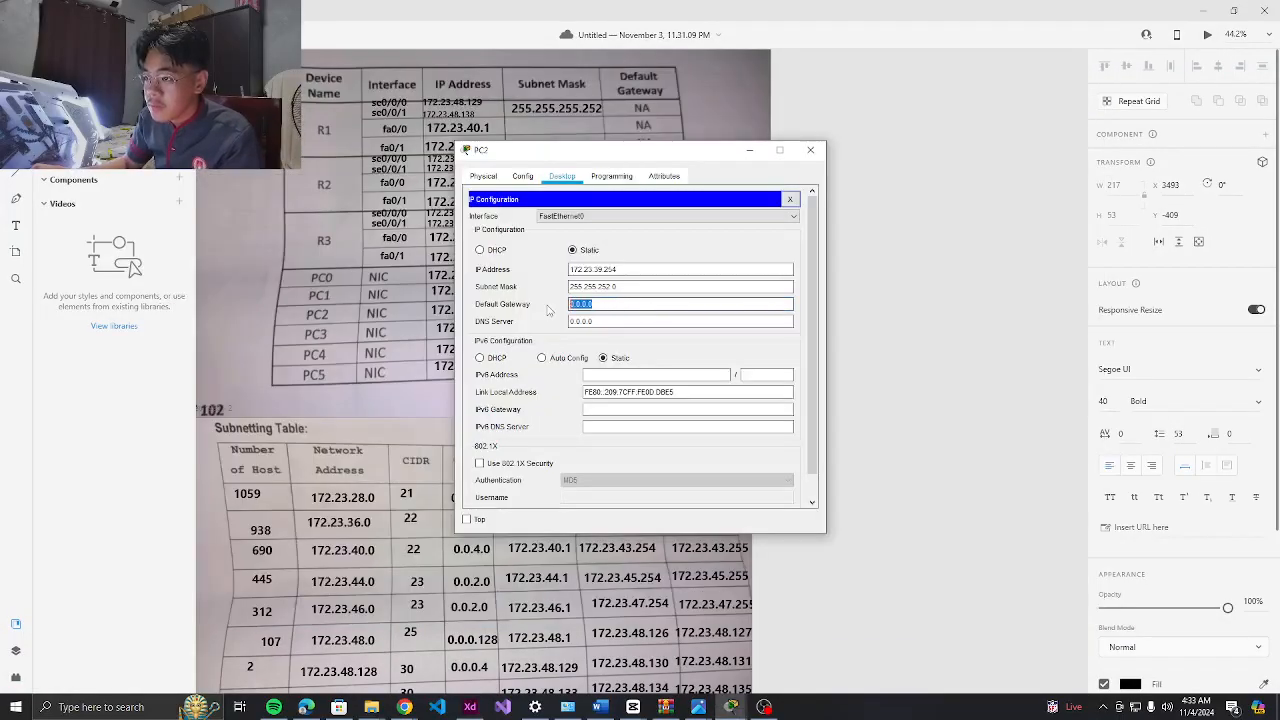
pyautogui.hotkey('ctrl', 'v')
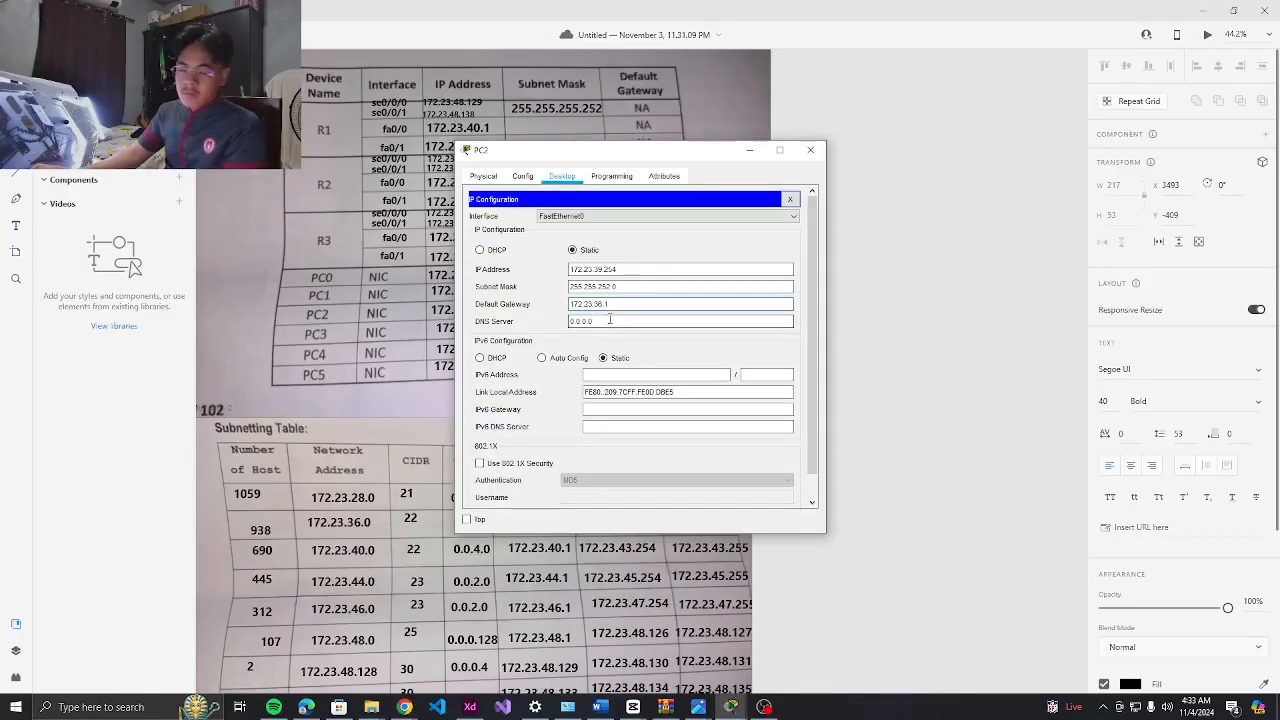
pyautogui.click(764, 707)
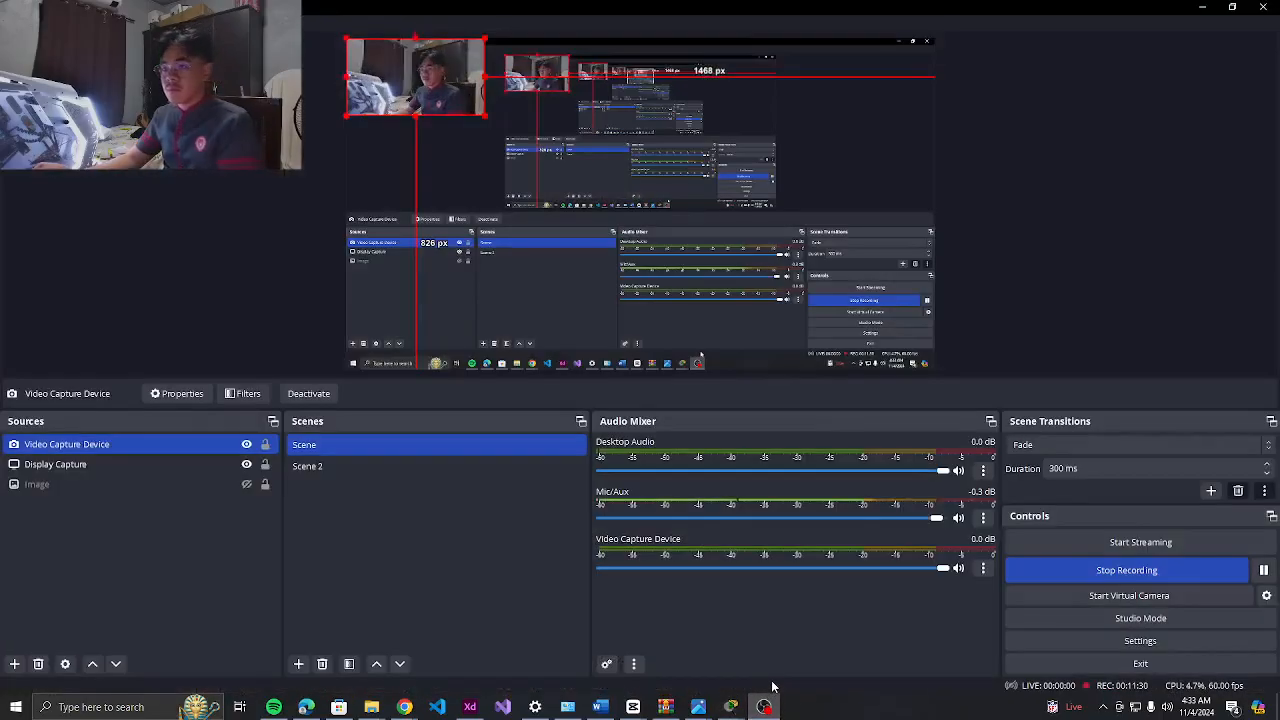
pyautogui.click(1201, 7)
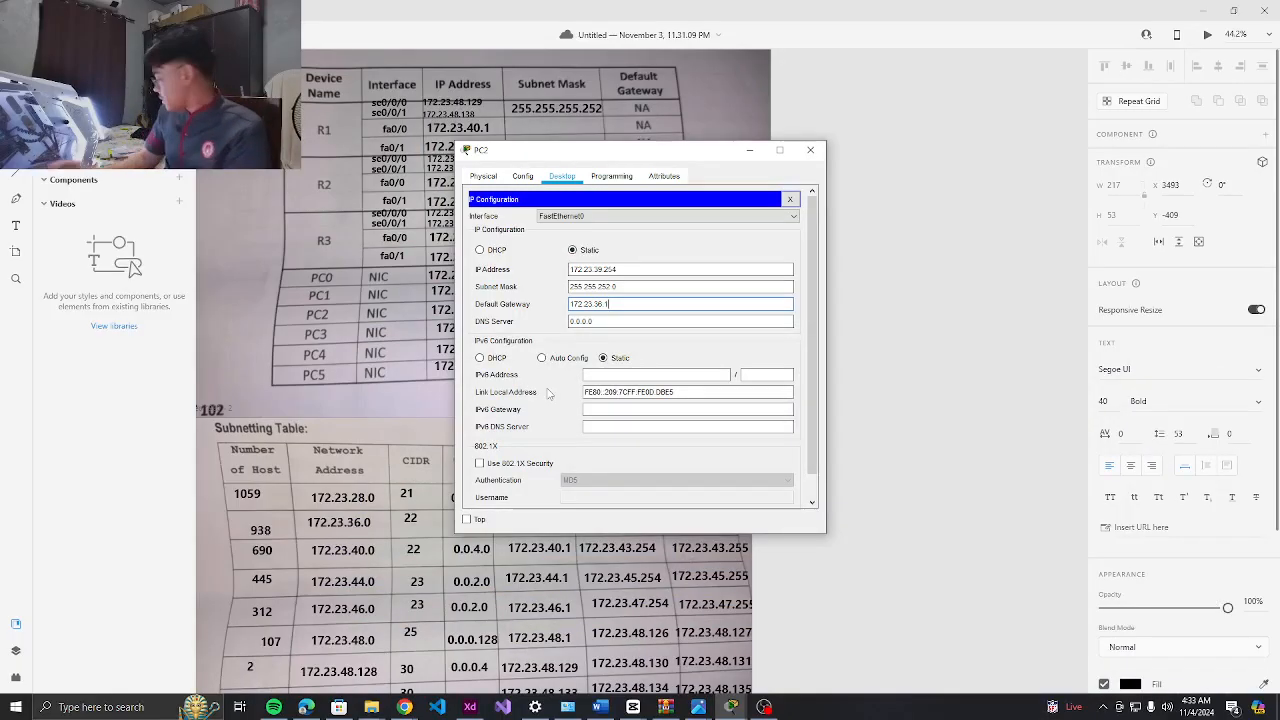
pyautogui.hotkey('alt', 'Tab')
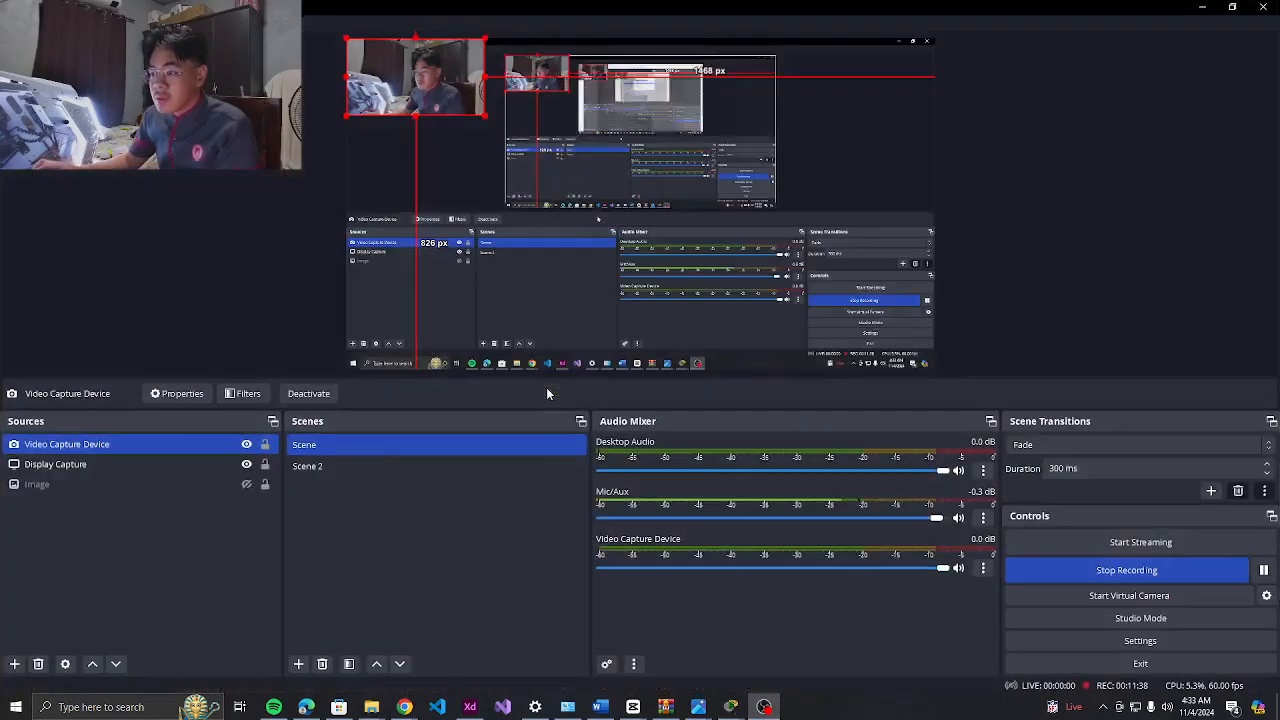
pyautogui.hotkey('alt', 'Tab')
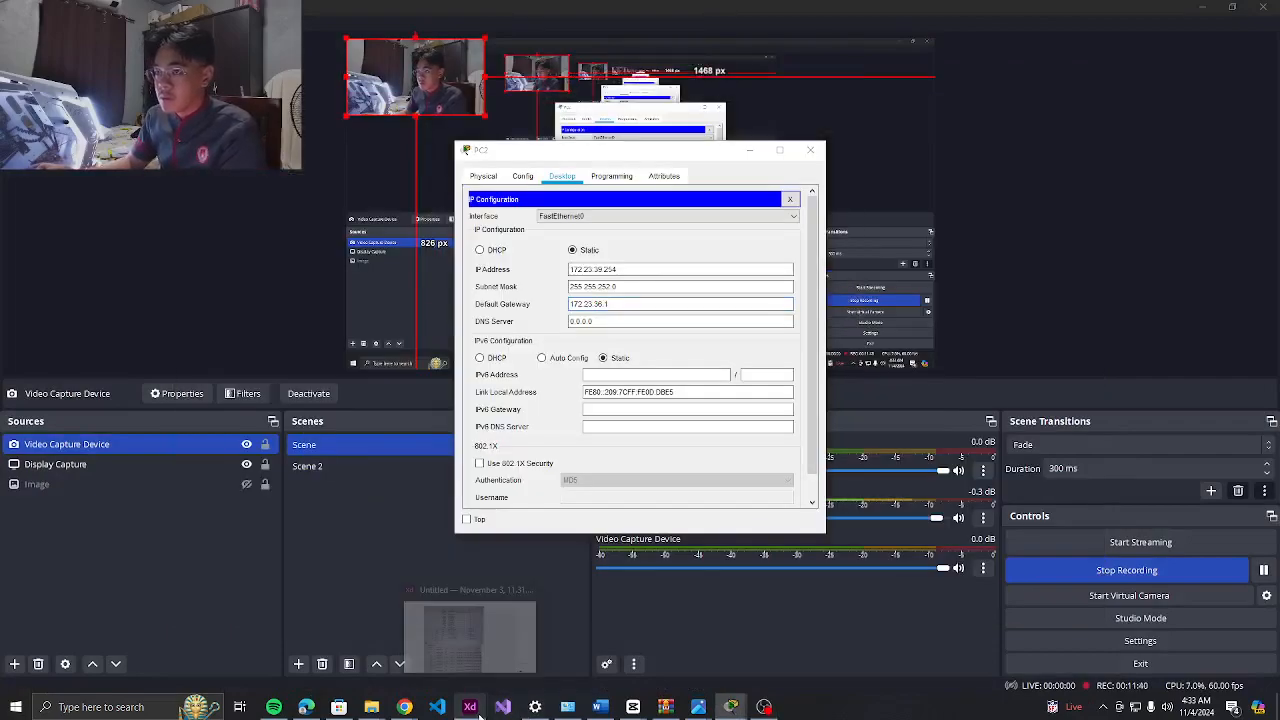
pyautogui.hotkey('alt', 'Tab')
pyautogui.hotkey('alt', 'Tab')
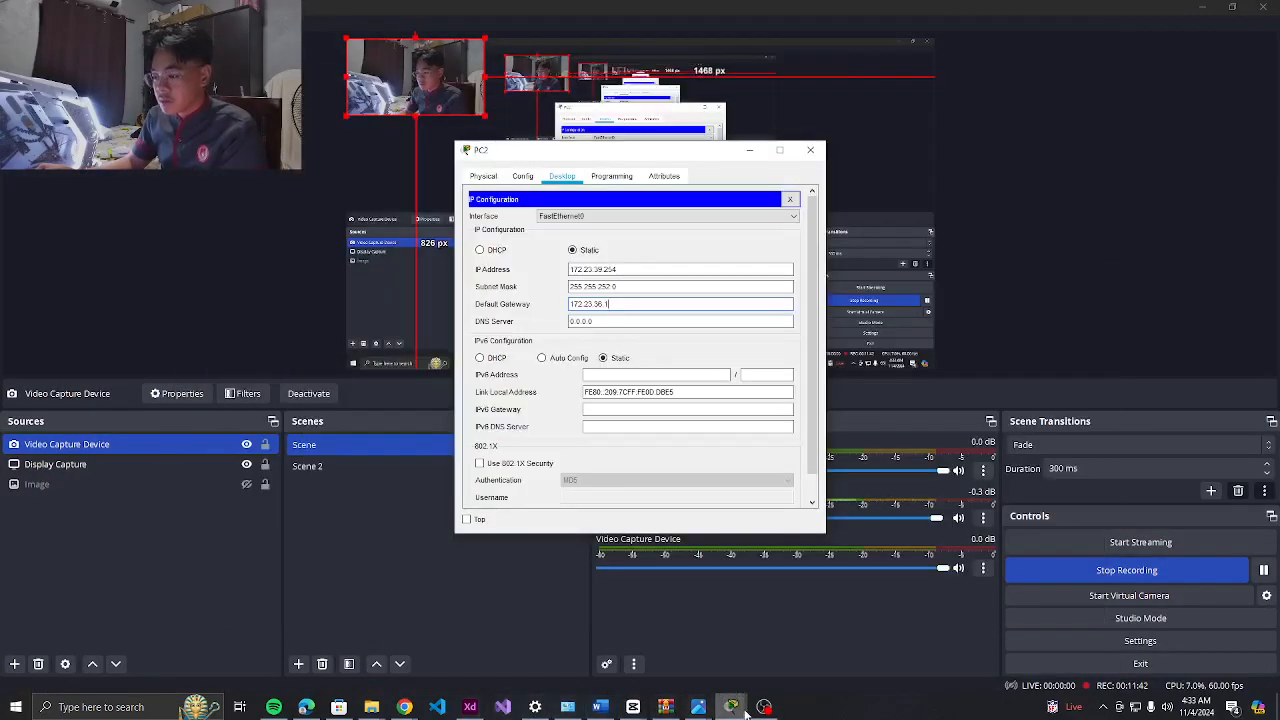
pyautogui.moveTo(472, 710)
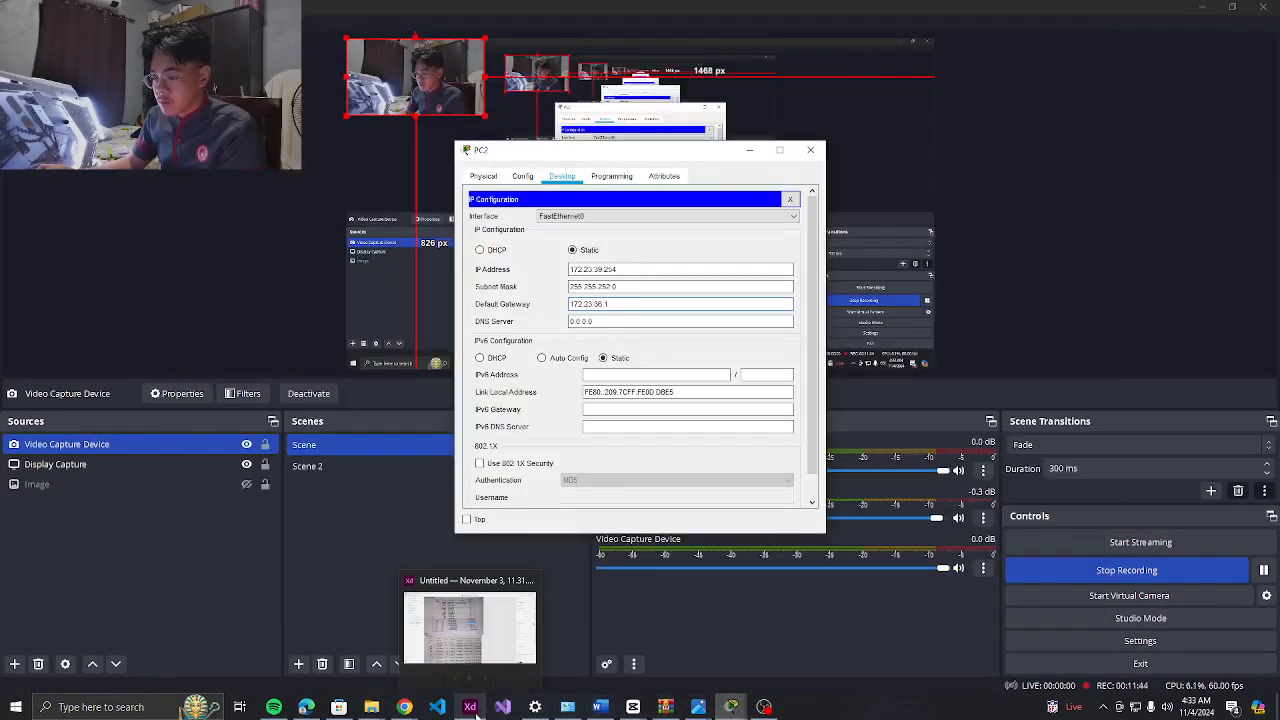
pyautogui.click(495, 660)
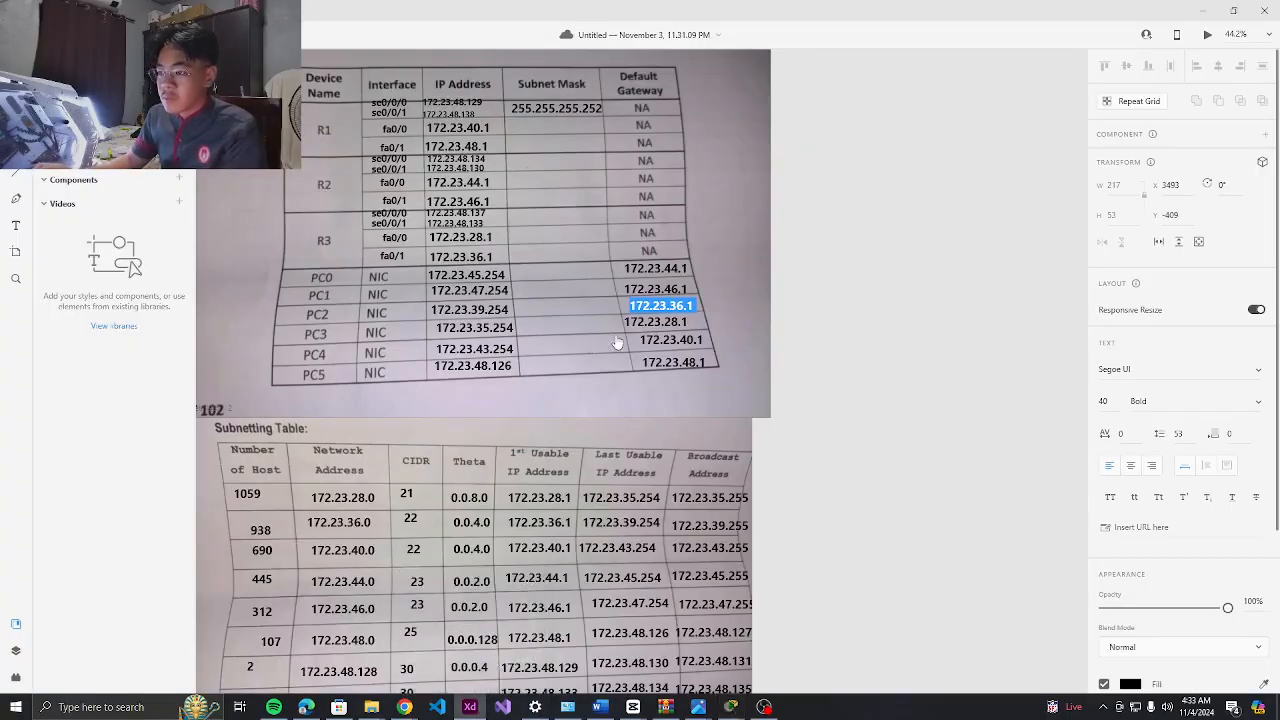
# Scroll through the PC address and subnetting tables on the XD canvas
pyautogui.press('Escape')
pyautogui.scroll(-3, 341, 314)
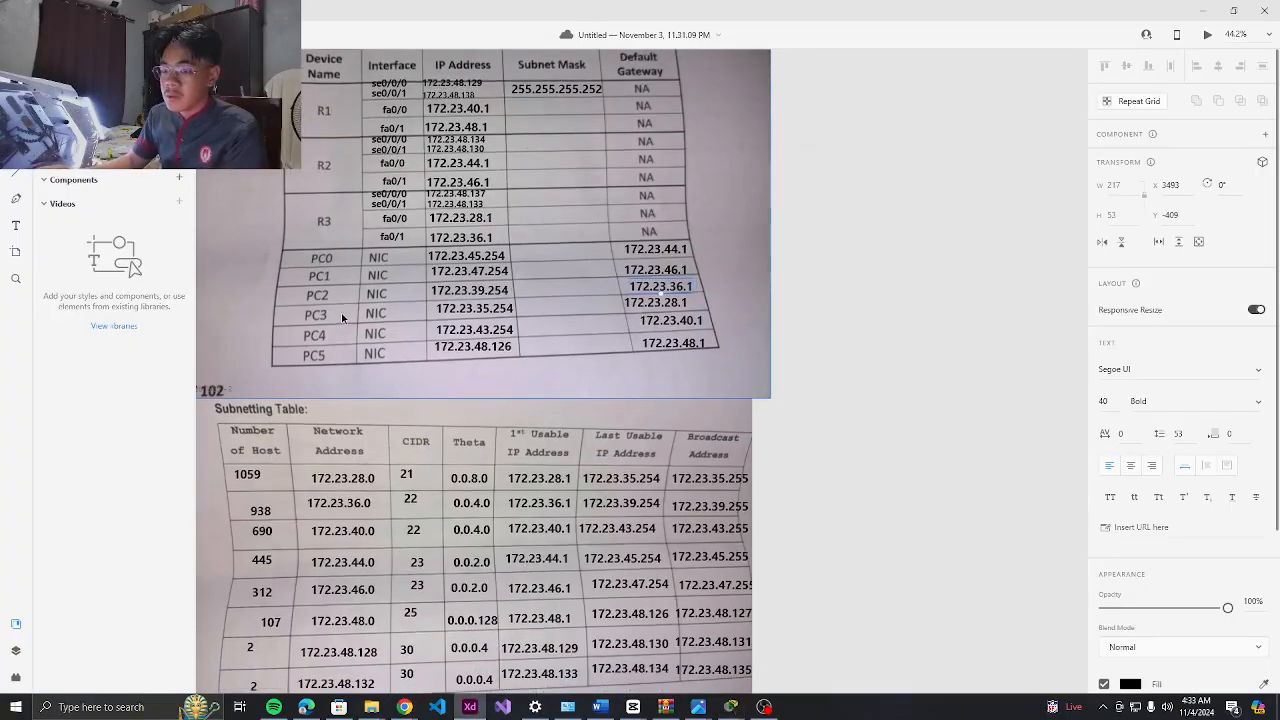
pyautogui.scroll(-2, 341, 314)
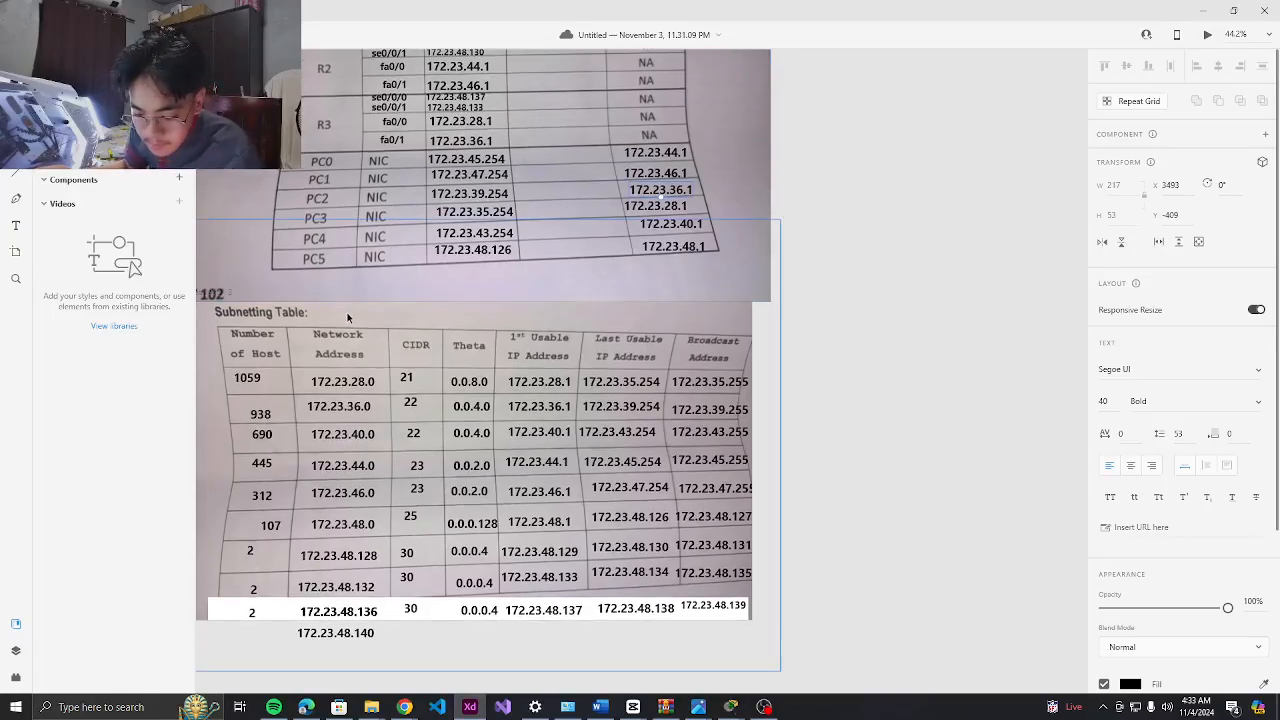
pyautogui.scroll(-3, 354, 312)
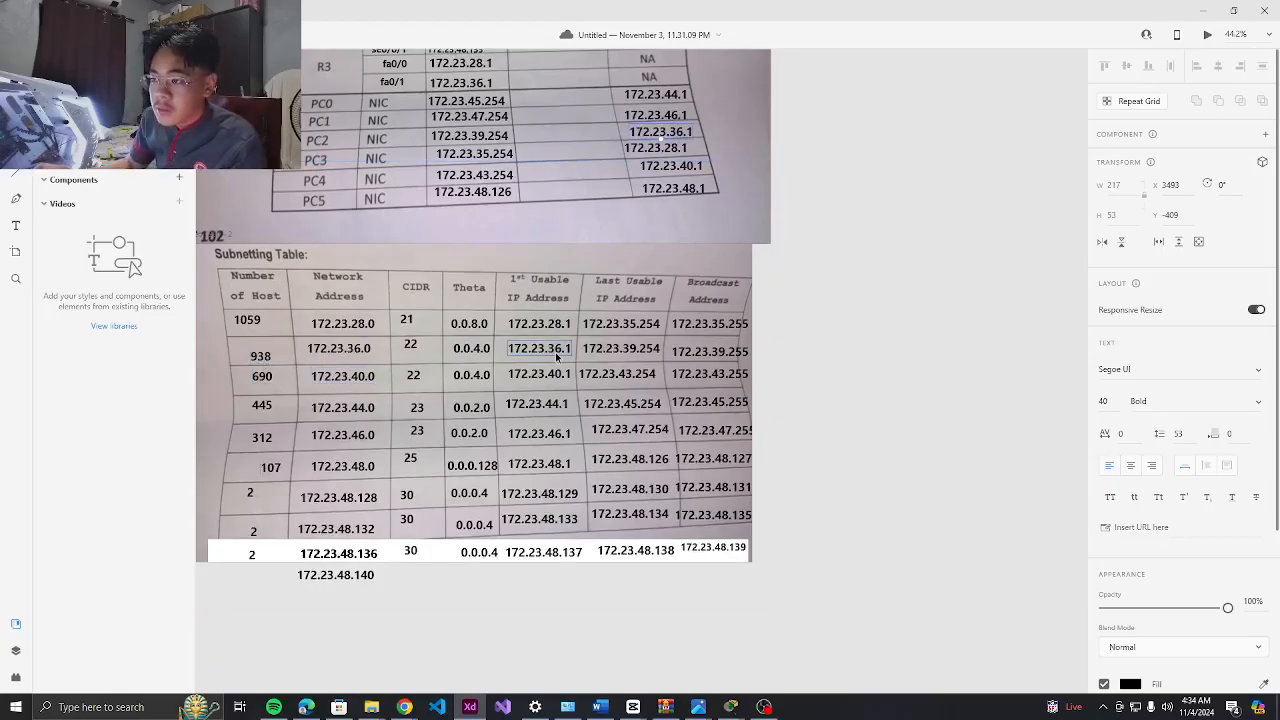
pyautogui.scroll(5, 557, 356)
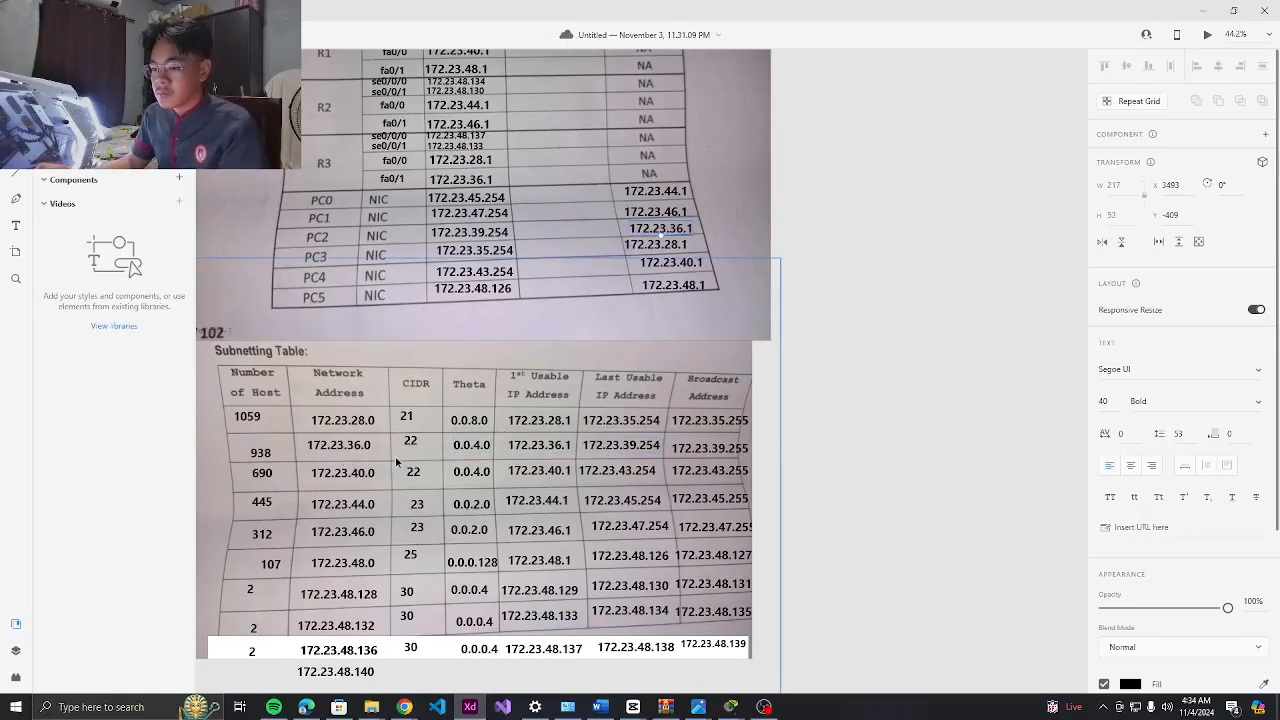
pyautogui.scroll(2, 578, 296)
# Close PC2's IP configuration window and bring the topology back to the front
pyautogui.hotkey('alt', 'Tab')
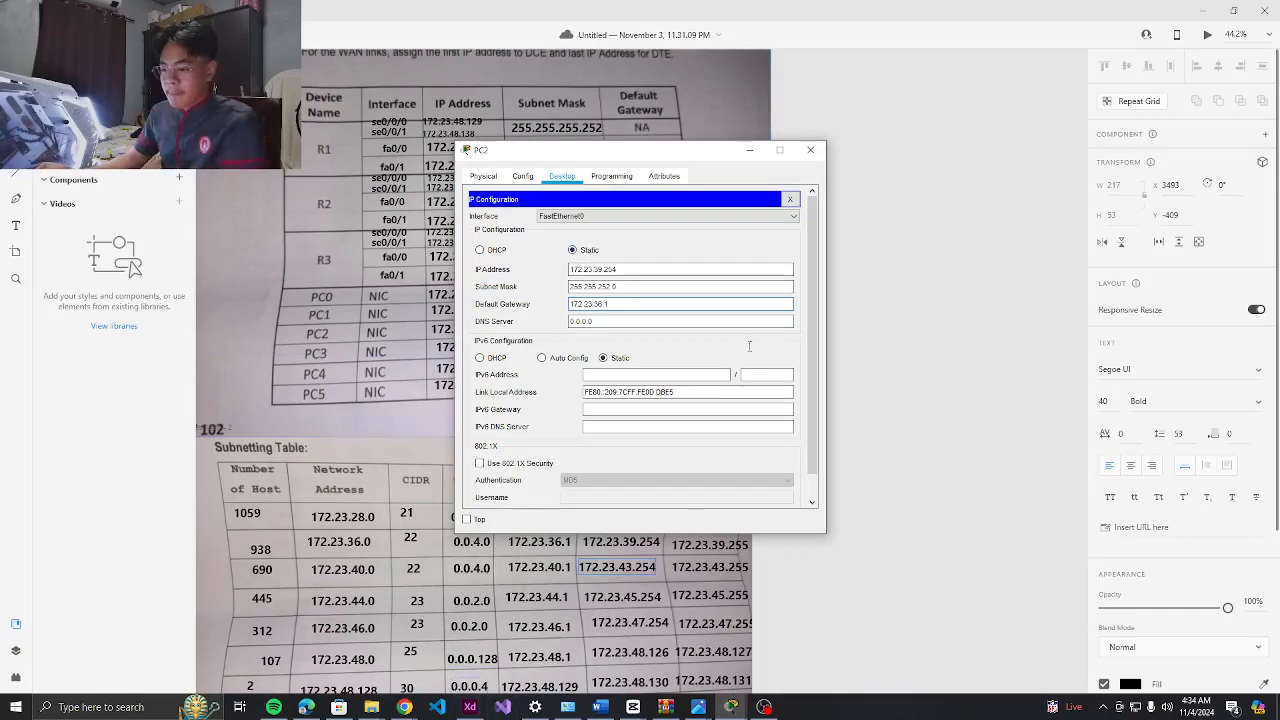
pyautogui.click(817, 152)
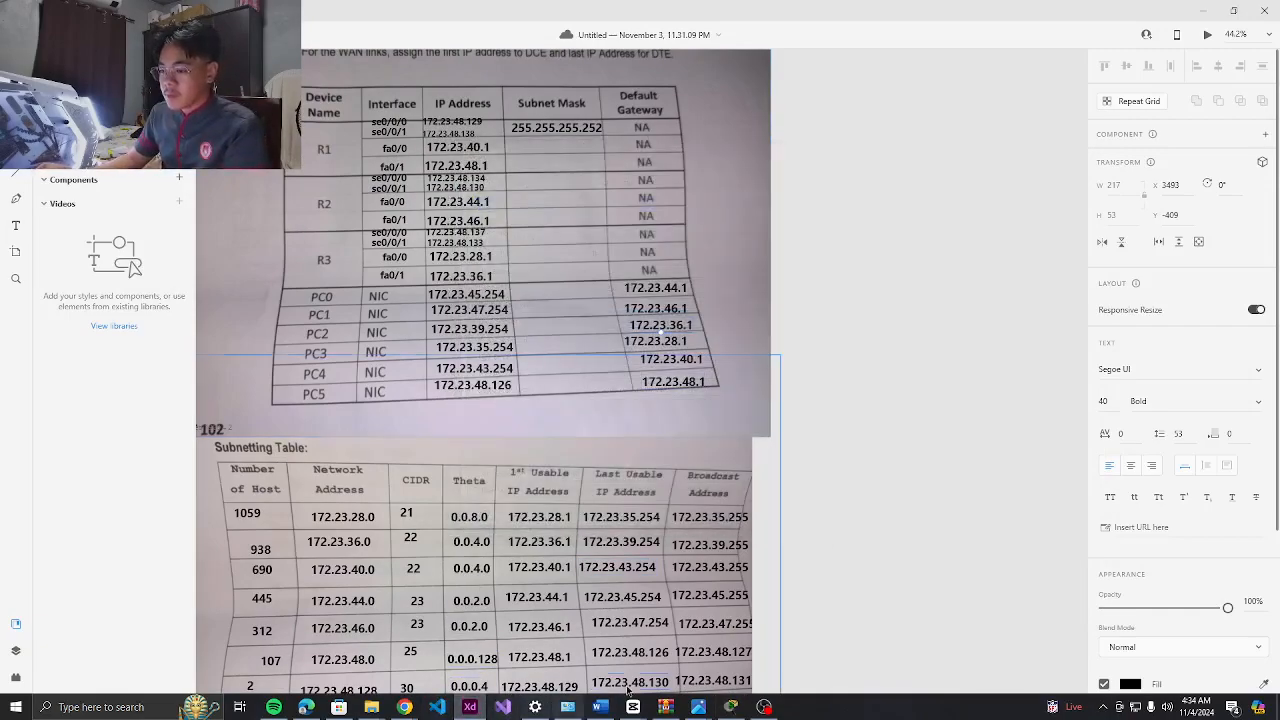
pyautogui.click(730, 707)
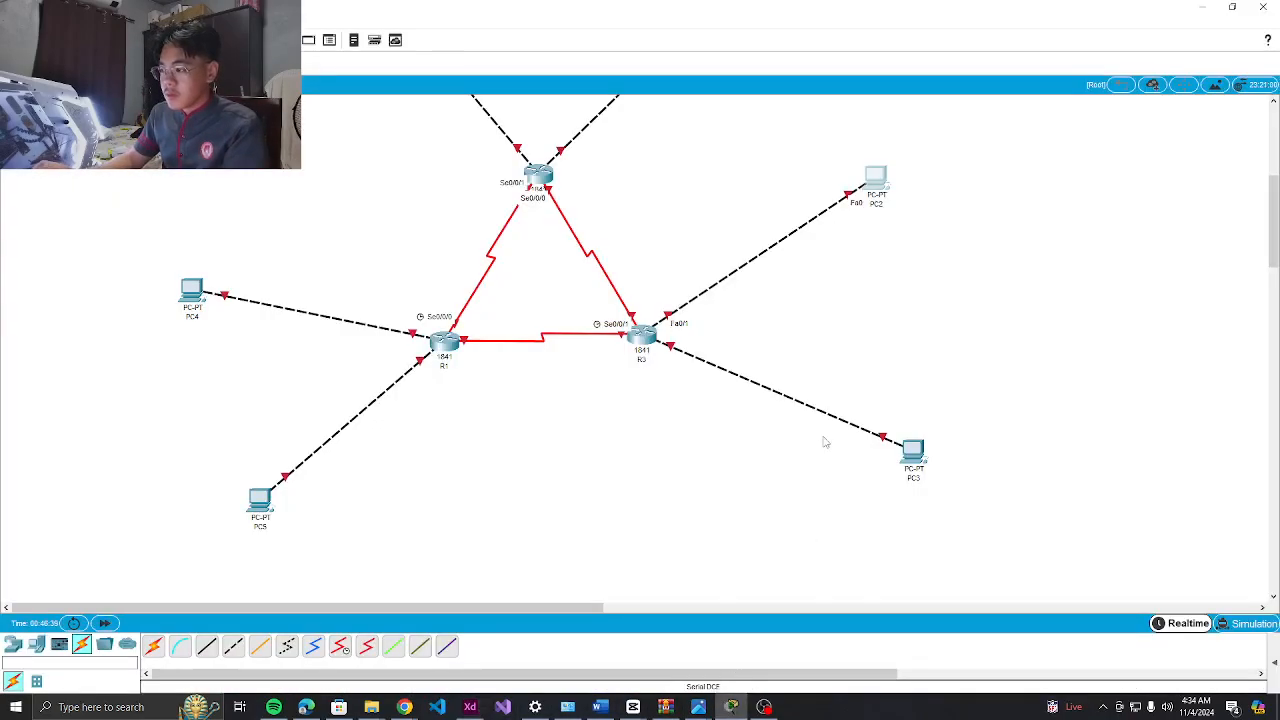
# Give PC3 the IP address 172.23.35.254, copied from the address table, with mask 255.255.240.0
pyautogui.click(912, 452)
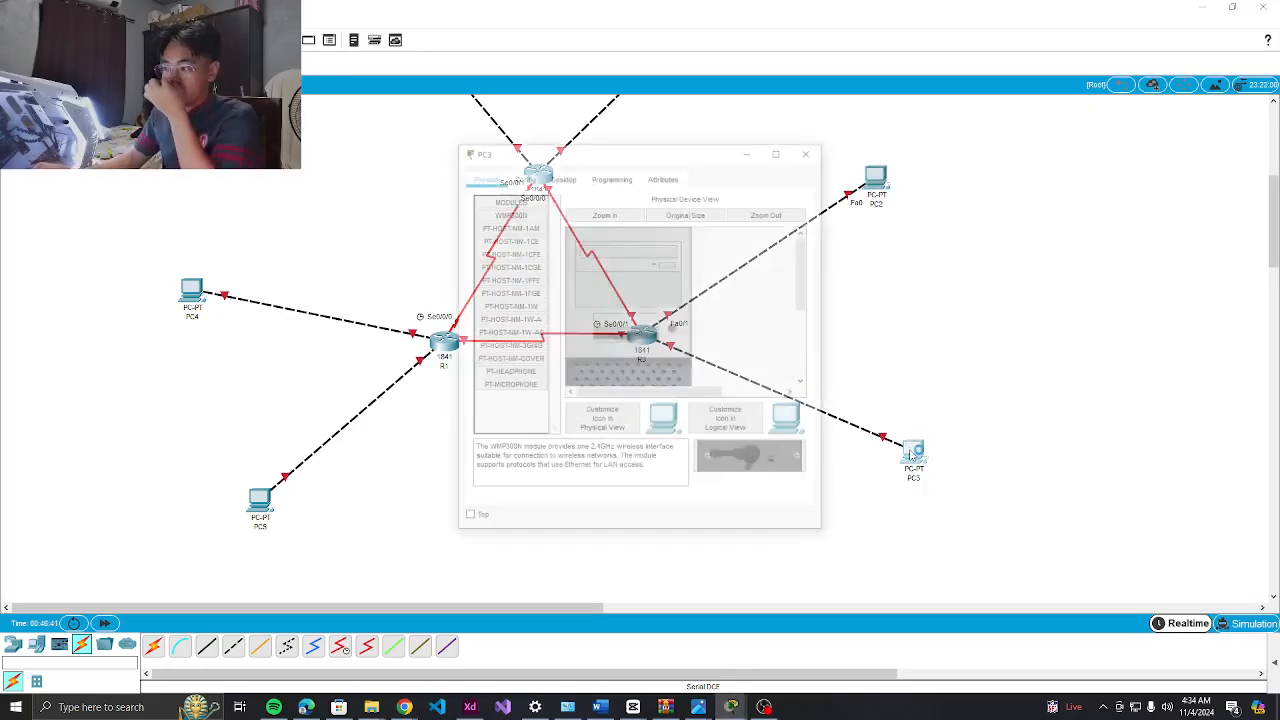
pyautogui.click(562, 176)
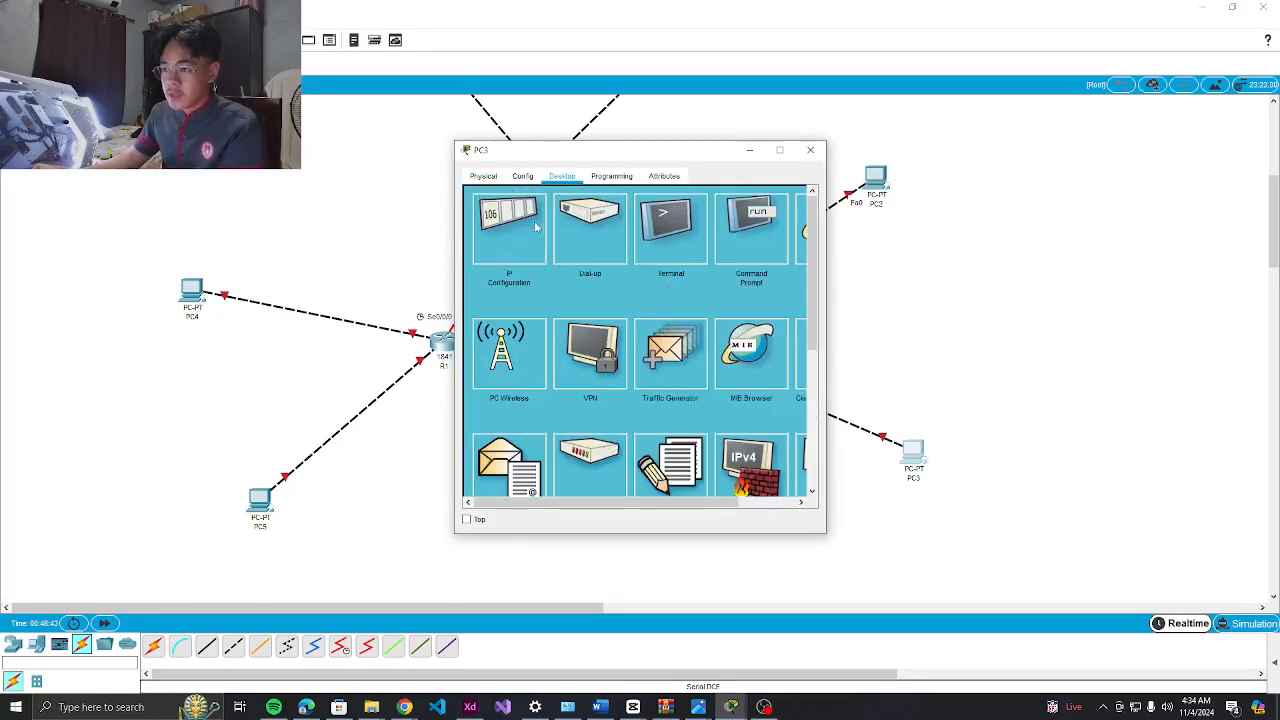
pyautogui.click(509, 224)
pyautogui.click(470, 707)
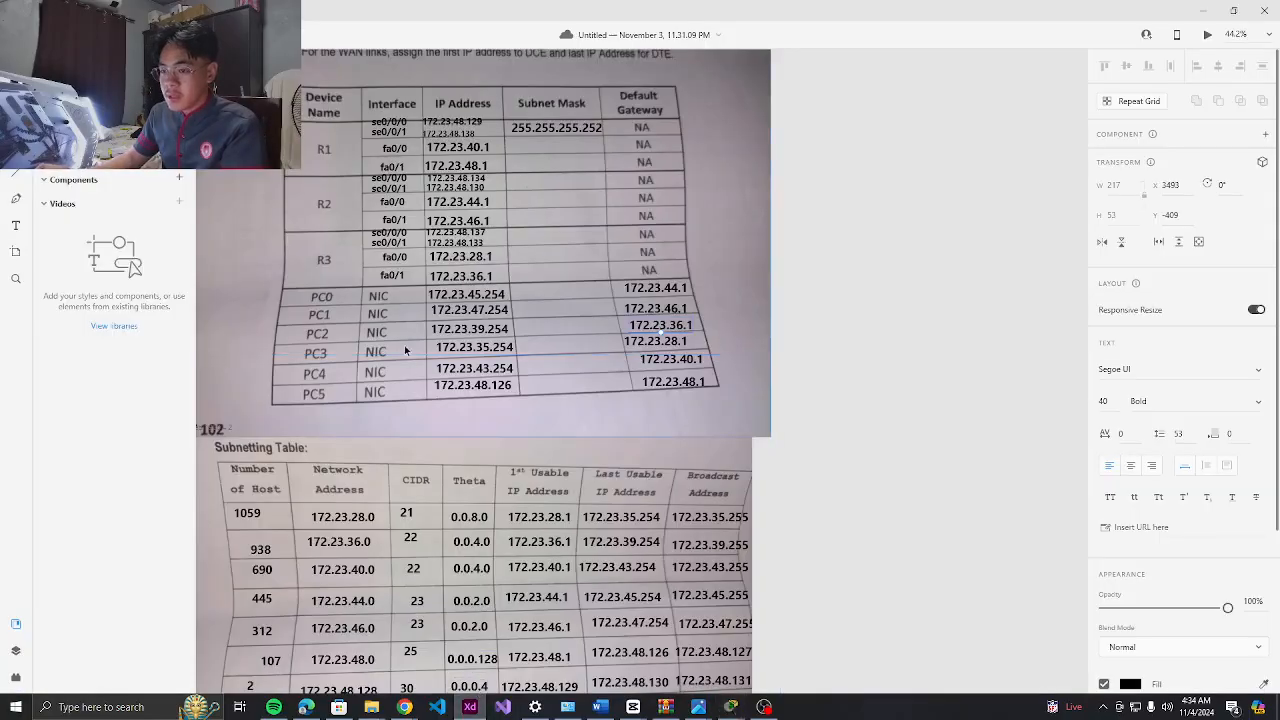
pyautogui.click(457, 355)
pyautogui.doubleClick(458, 353)
pyautogui.hotkey('ctrl', 'c')
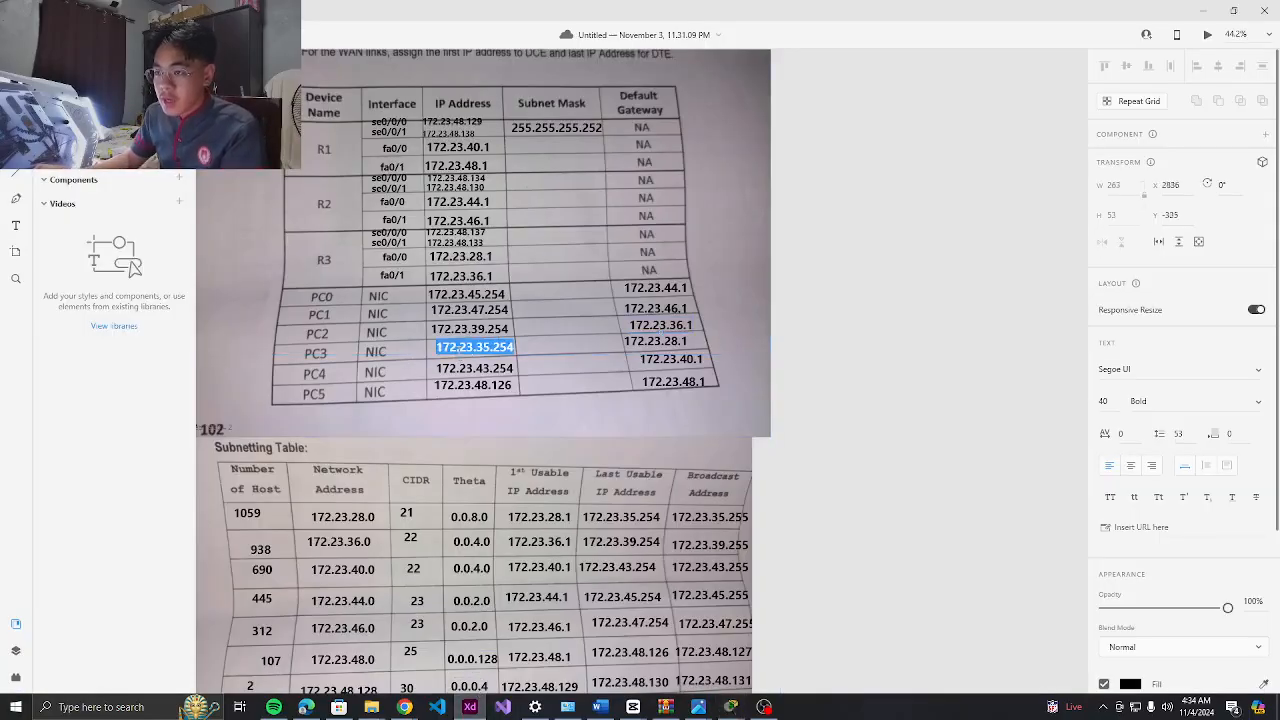
pyautogui.hotkey('alt', 'Tab')
pyautogui.click(601, 268)
pyautogui.hotkey('ctrl', 'v')
pyautogui.click(618, 287)
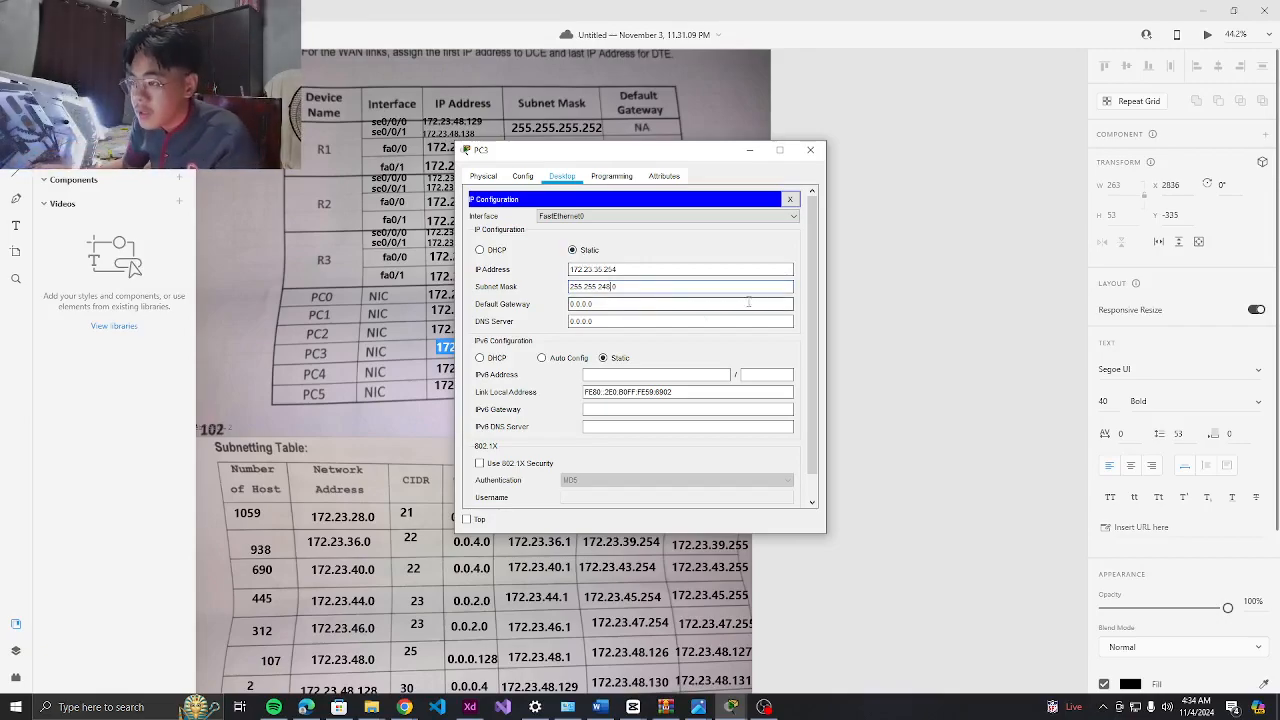
pyautogui.click(731, 706)
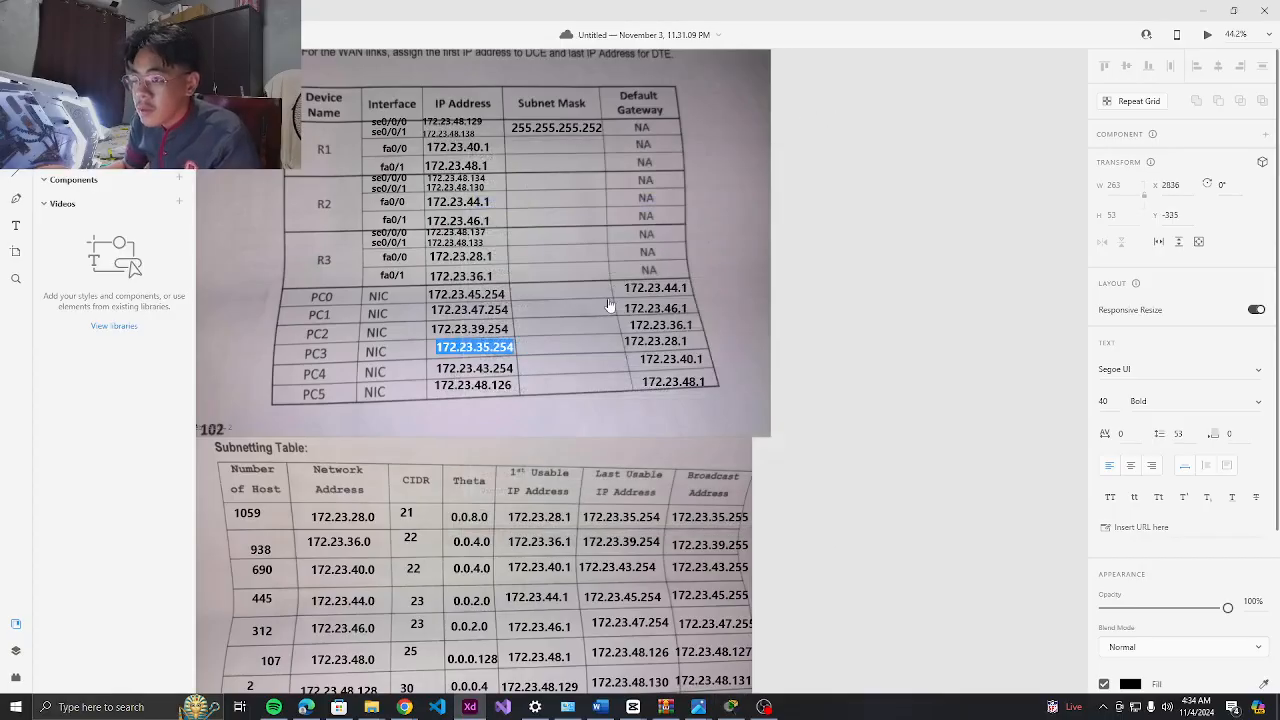
pyautogui.click(731, 706)
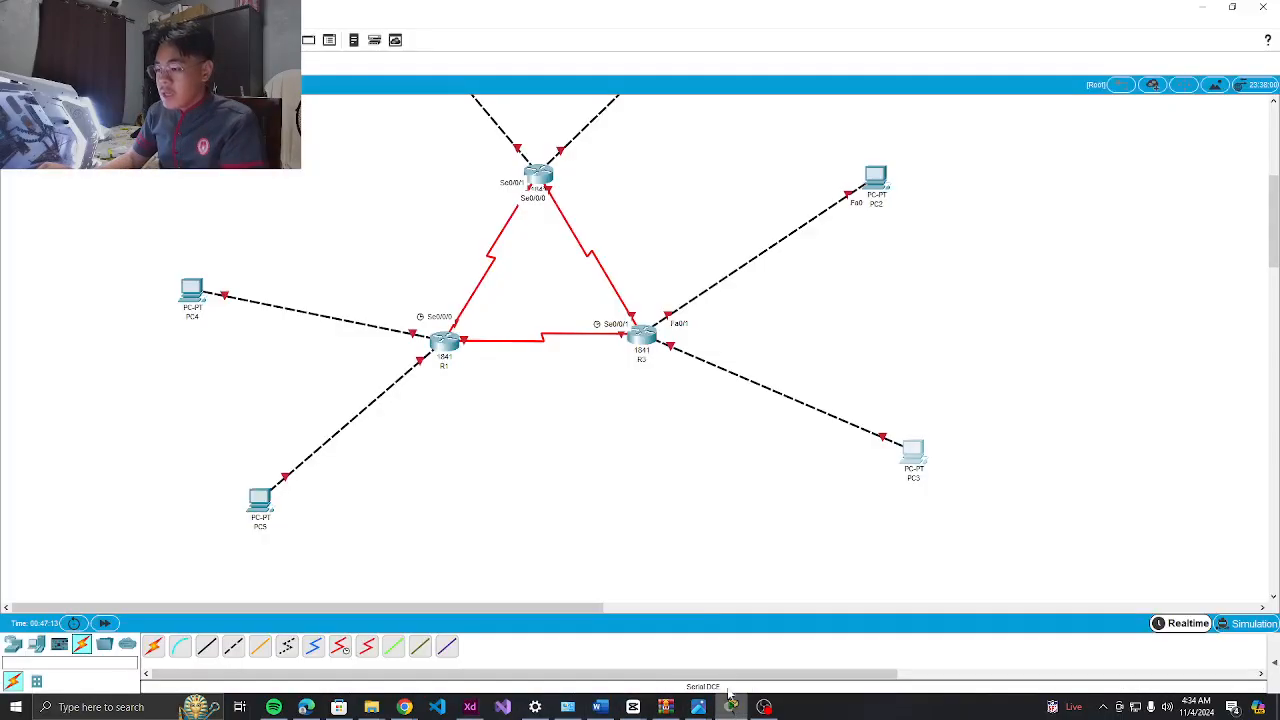
# Check PC5's IP configuration, then return to the topology
pyautogui.click(244, 504)
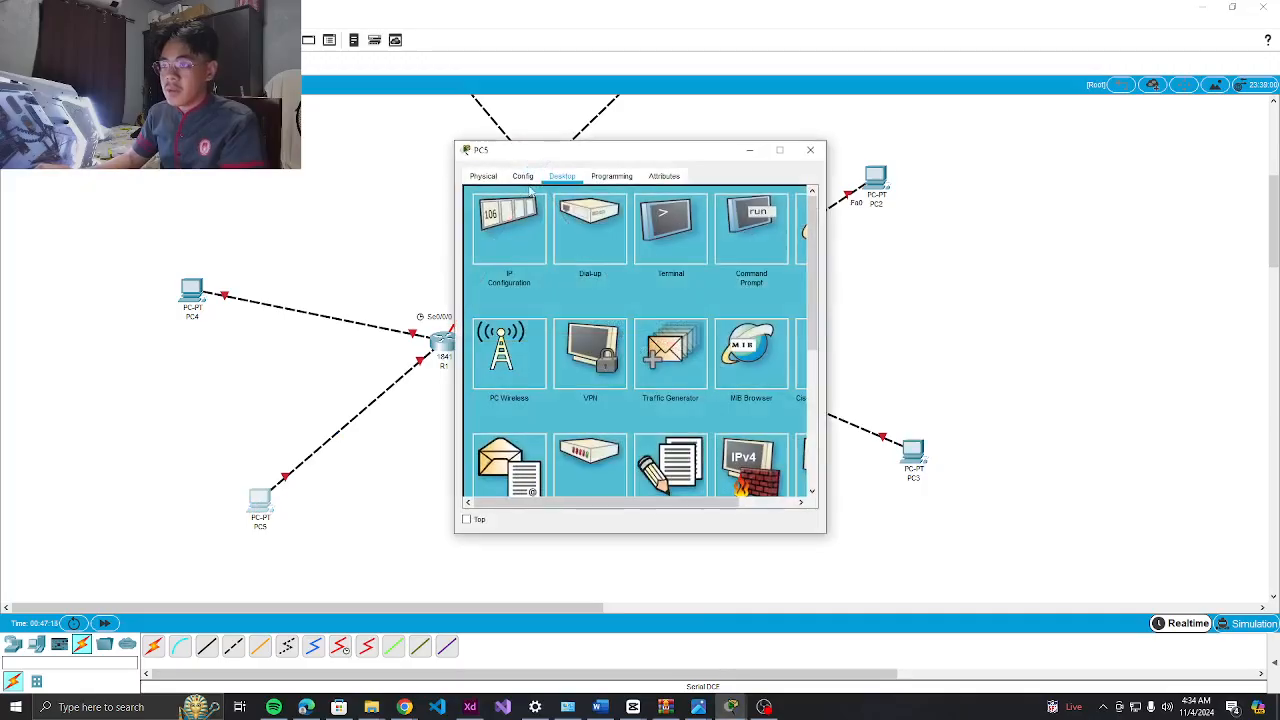
pyautogui.click(525, 212)
pyautogui.click(810, 150)
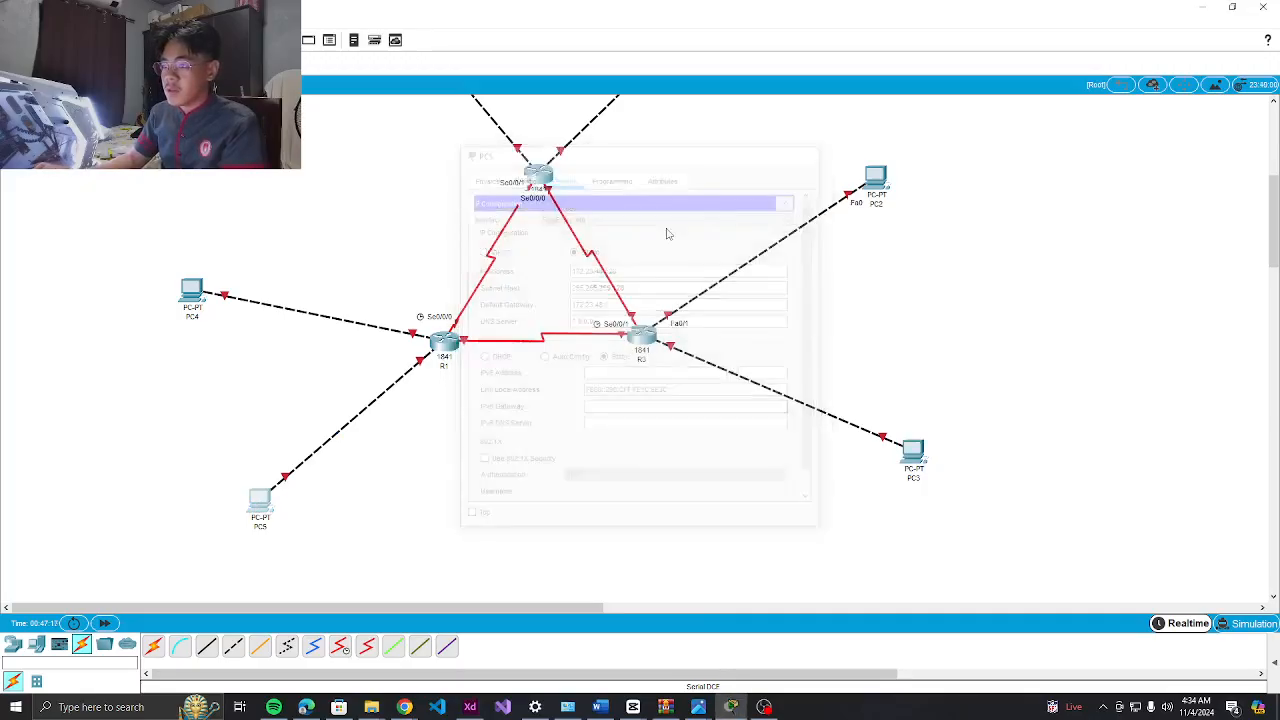
pyautogui.scroll(3, 600, 250)
pyautogui.scroll(-2, 571, 286)
pyautogui.scroll(-2, 579, 313)
pyautogui.scroll(2, 579, 313)
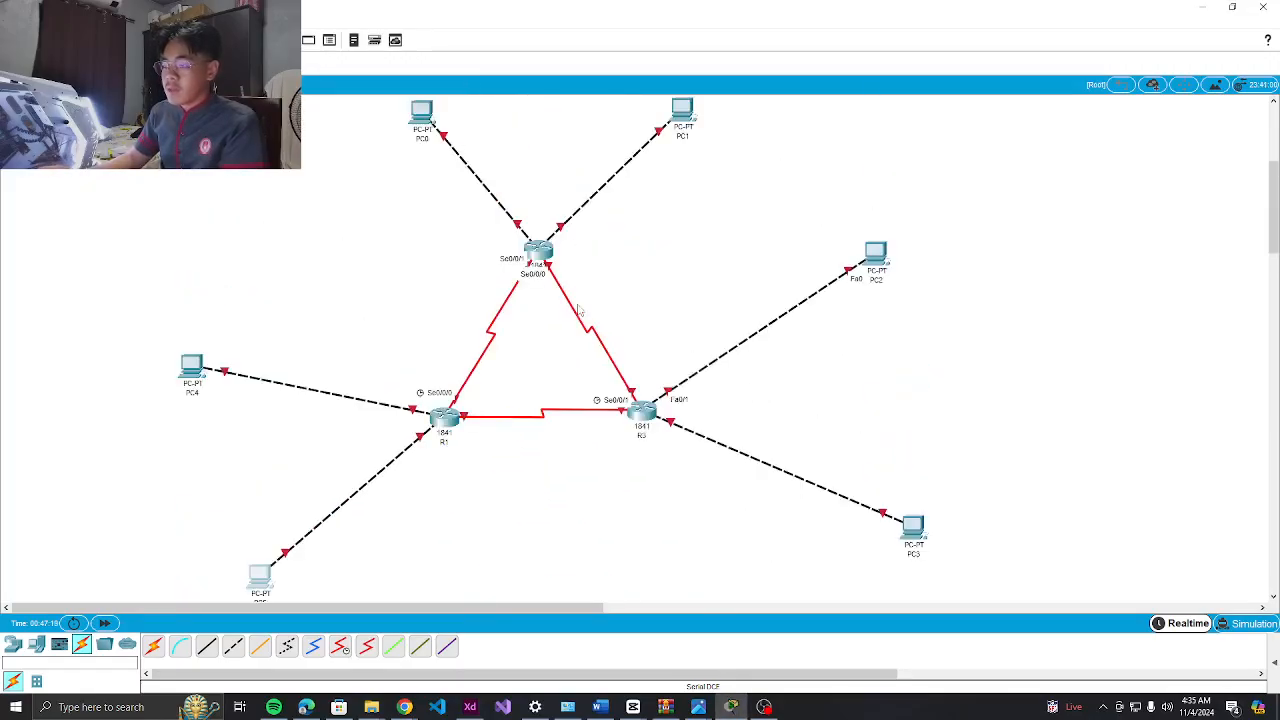
pyautogui.scroll(-2, 579, 313)
pyautogui.scroll(2, 714, 531)
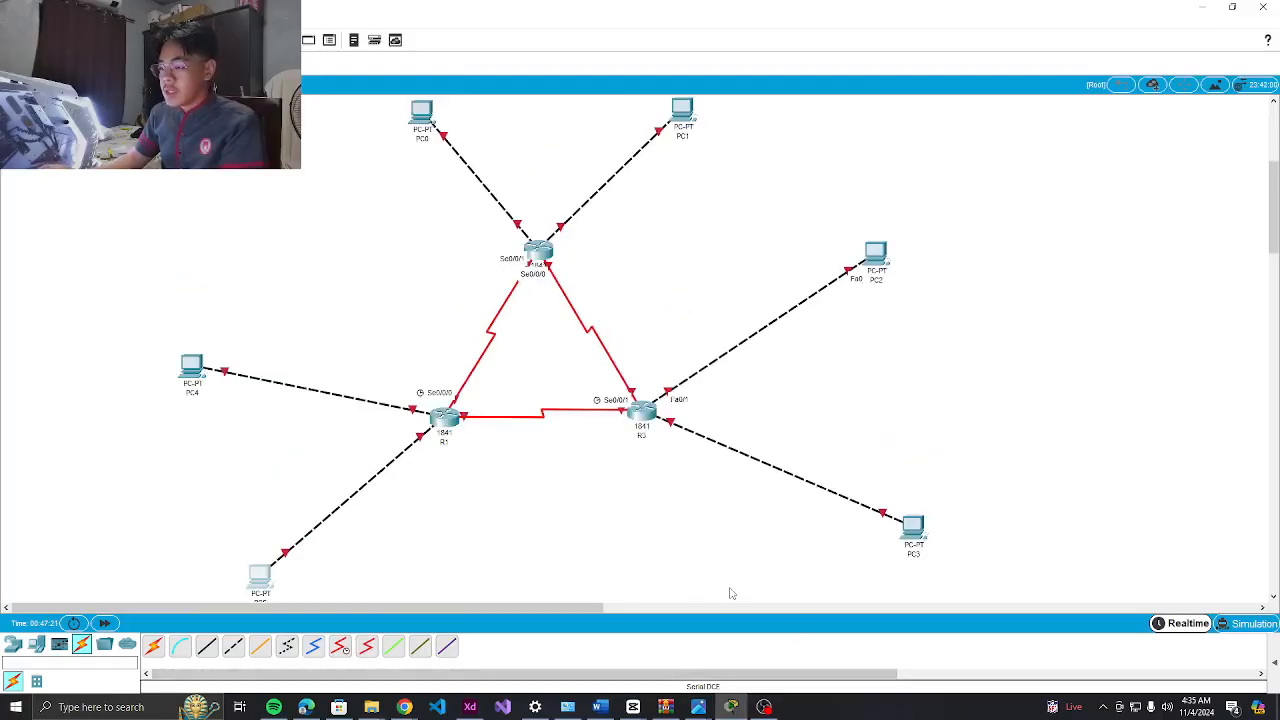
pyautogui.click(764, 707)
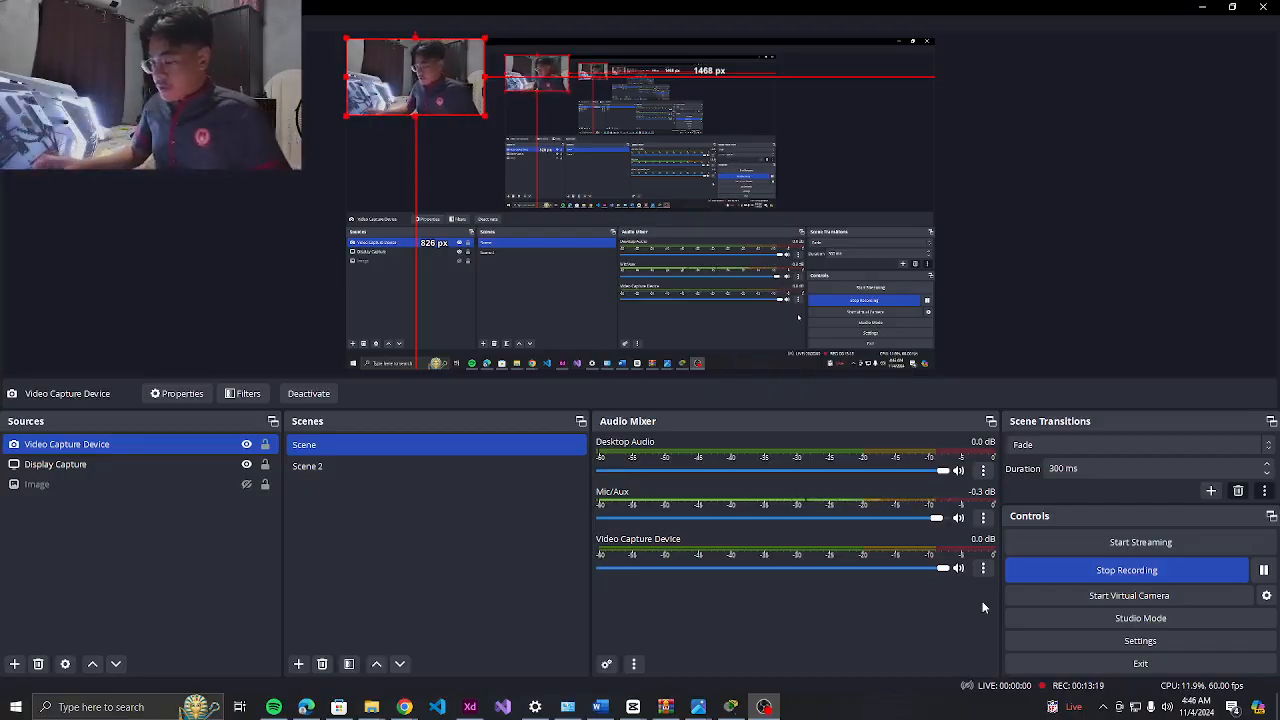
pyautogui.click(731, 707)
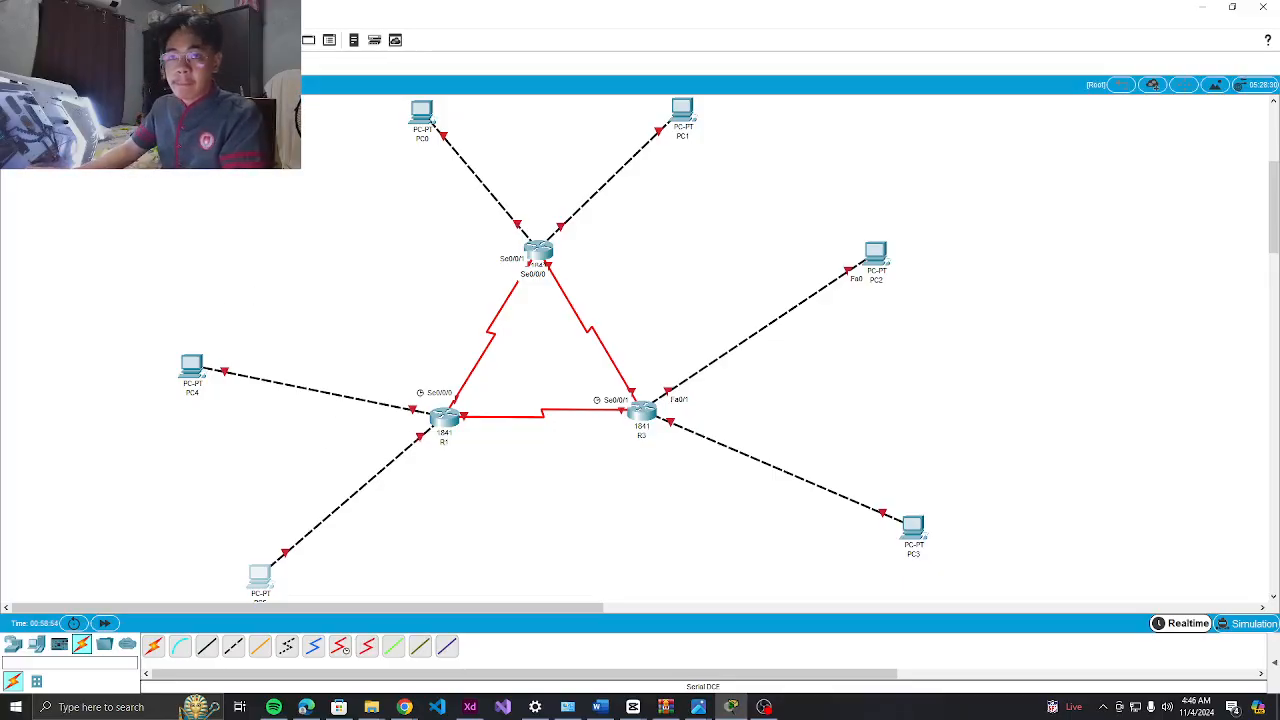
# Add host-count notes 445 HOST under PC0, 312 HOST beside PC1 and 938 HOST under PC2
pyautogui.click(390, 156)
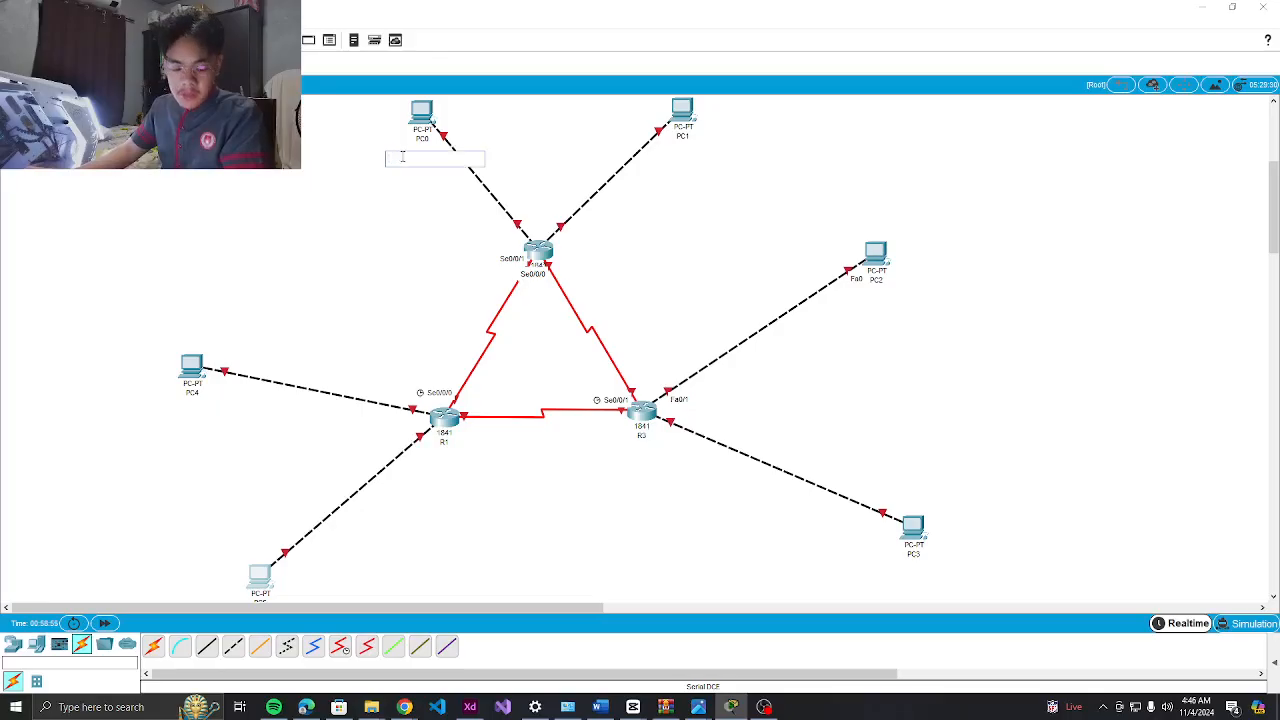
pyautogui.write('445')
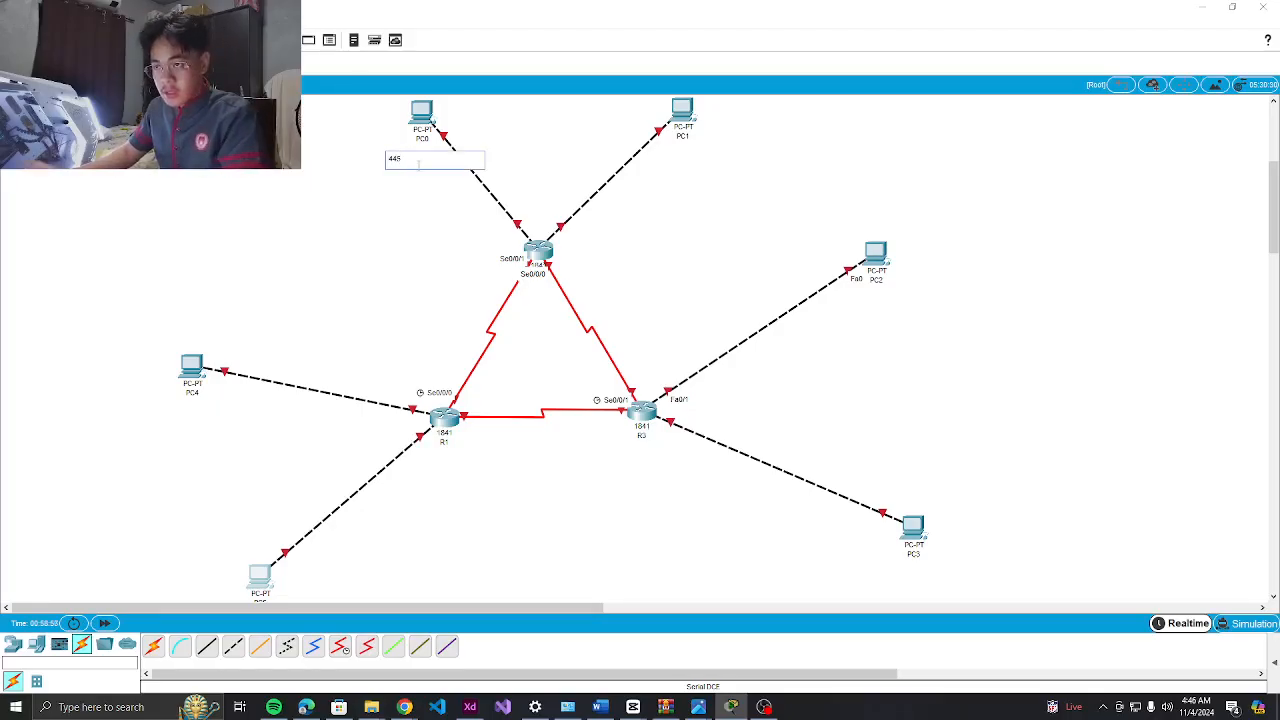
pyautogui.write(' HOST')
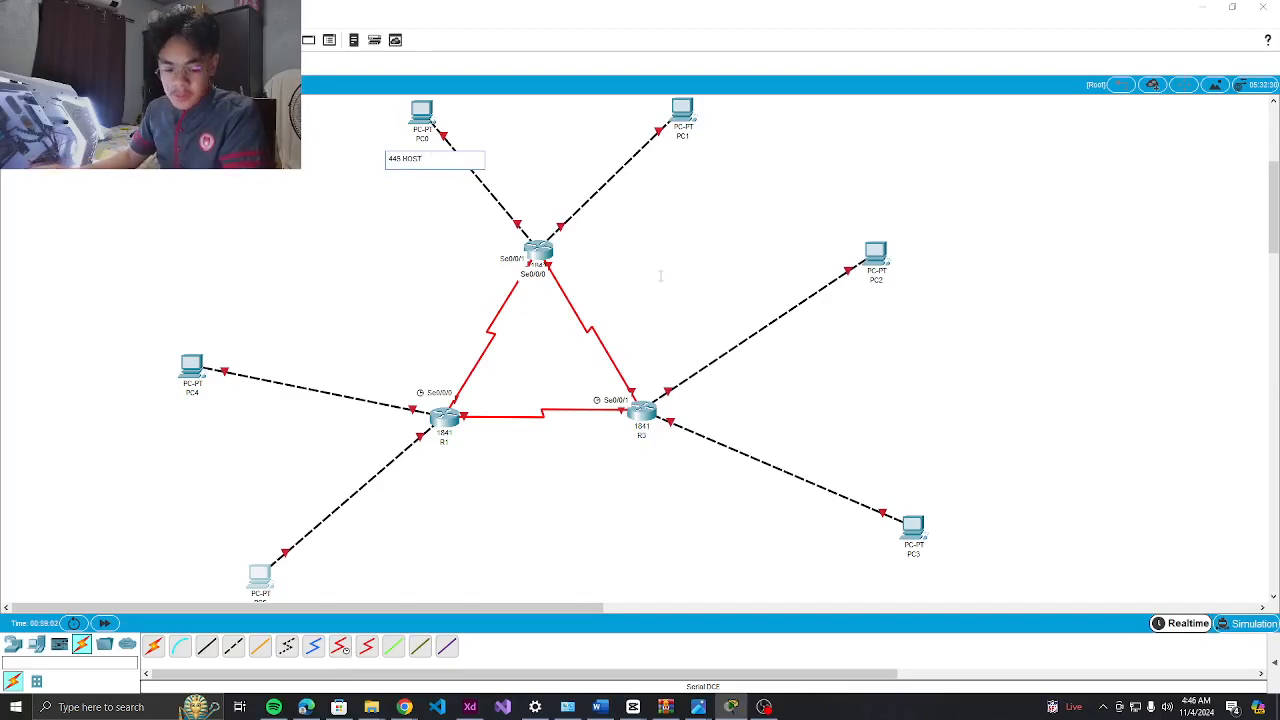
pyautogui.click(665, 150)
pyautogui.write('312 HOST')
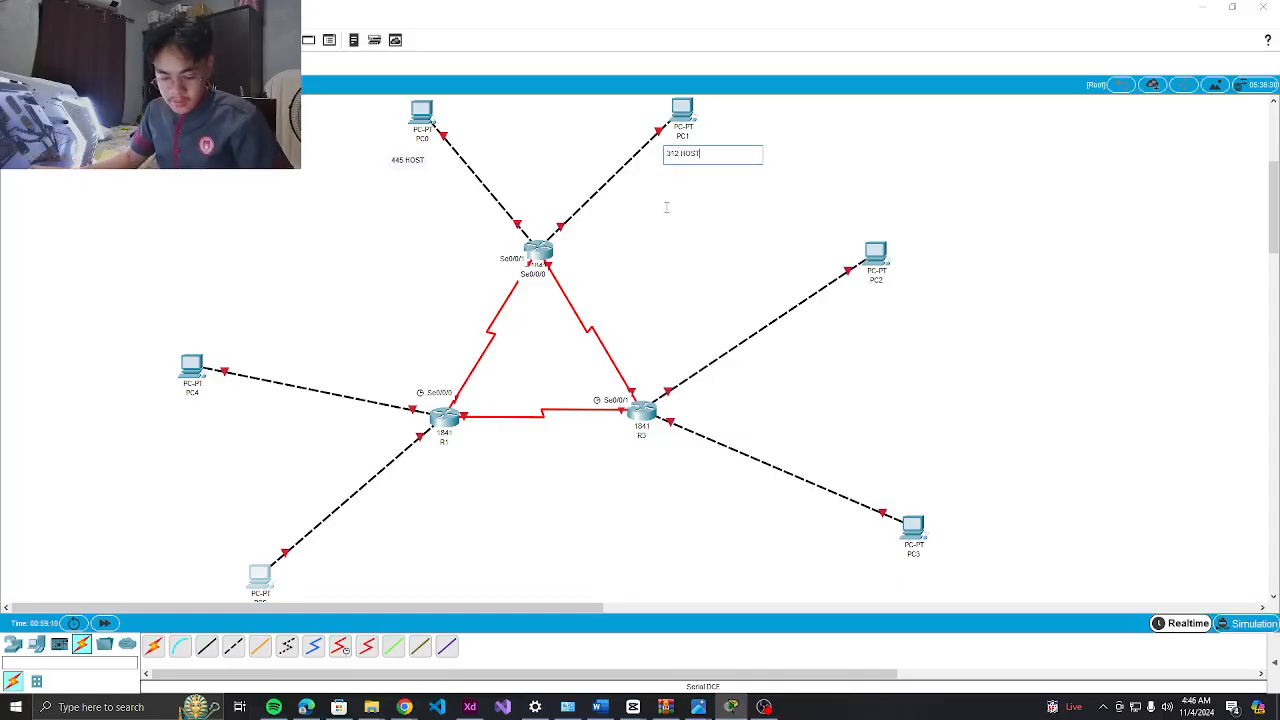
pyautogui.click(855, 290)
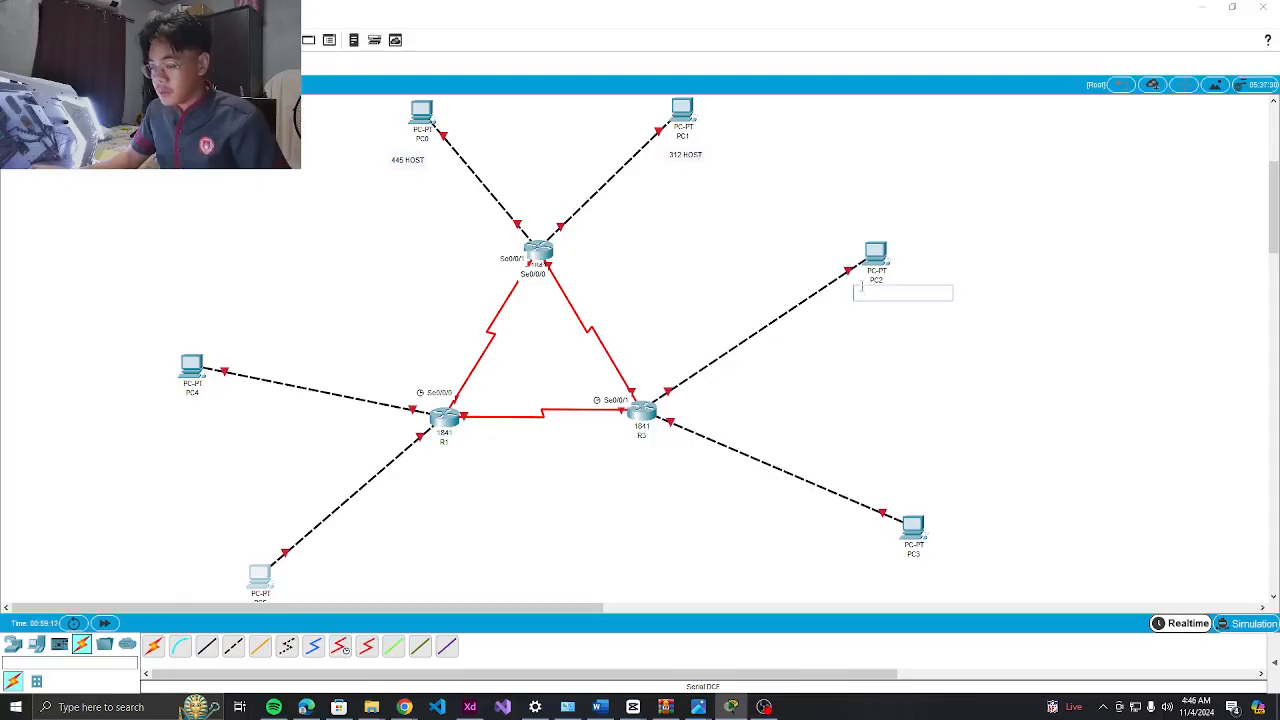
pyautogui.write('938 HOST')
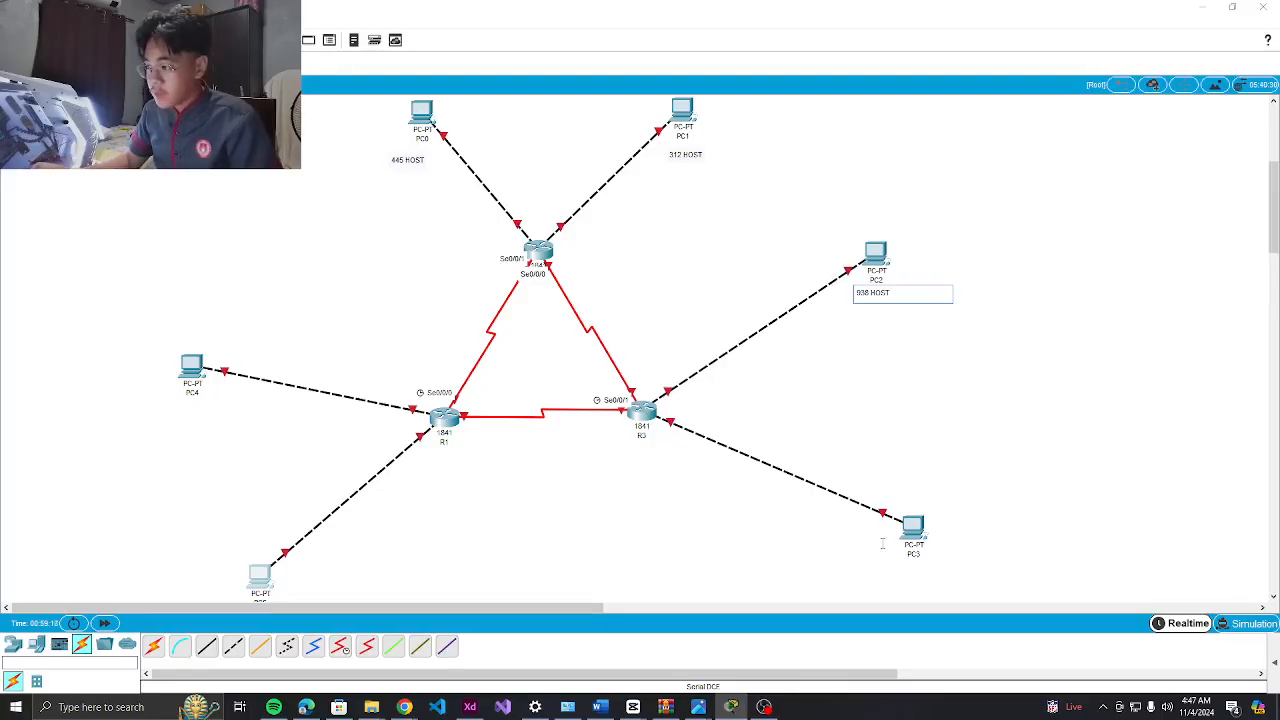
# Add host-count notes 1059 HOST under PC3 and 107 HOST under PC5
pyautogui.click(897, 570)
pyautogui.write('1059 HOST')
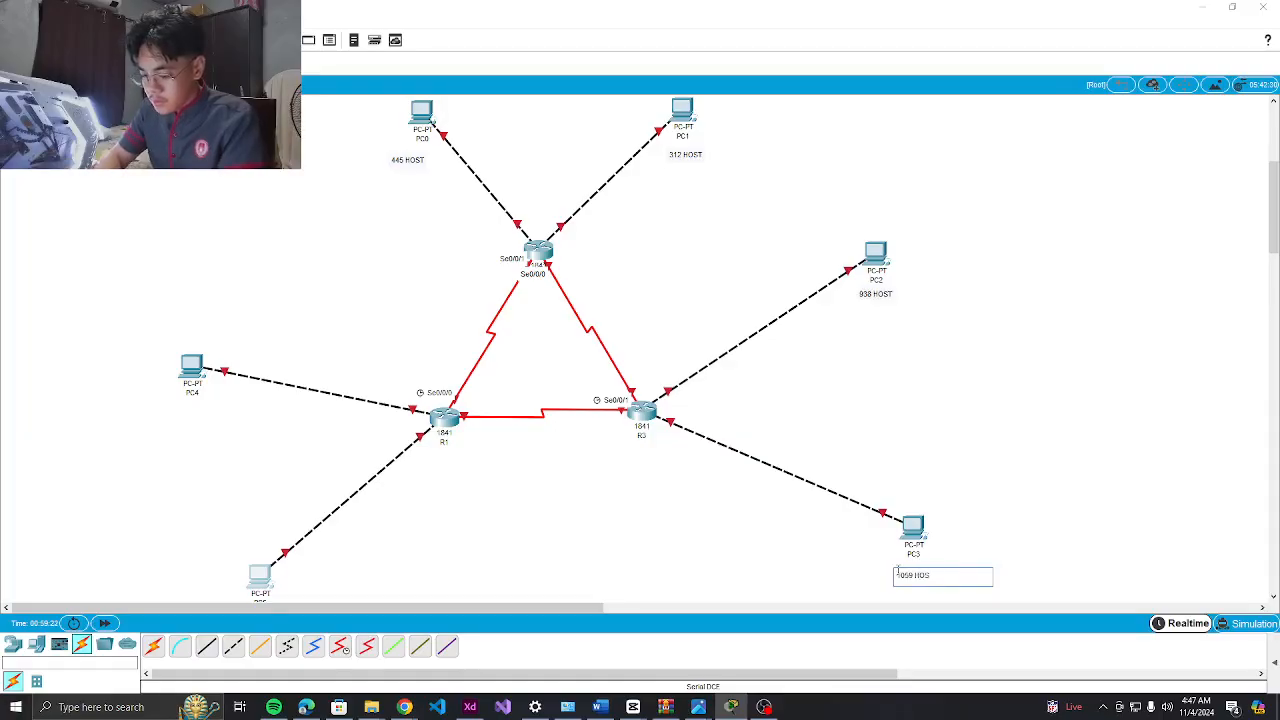
pyautogui.scroll(-4, 290, 560)
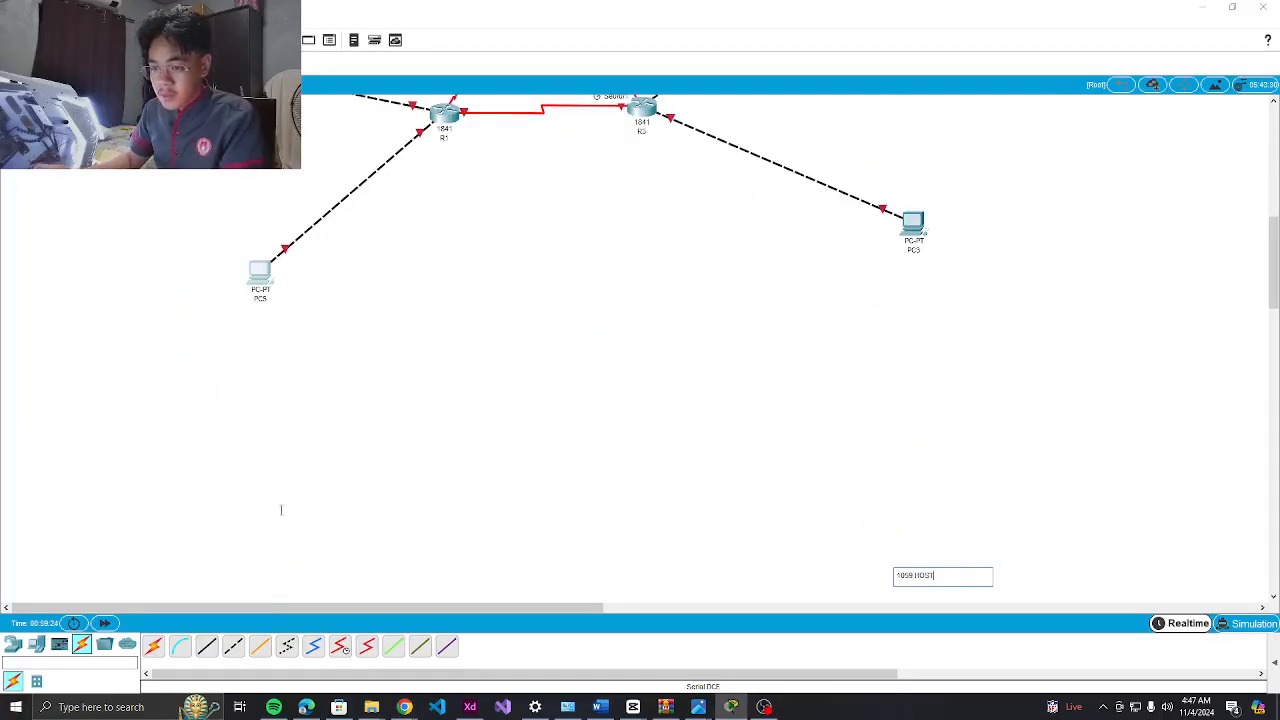
pyautogui.scroll(2, 283, 514)
pyautogui.click(233, 466)
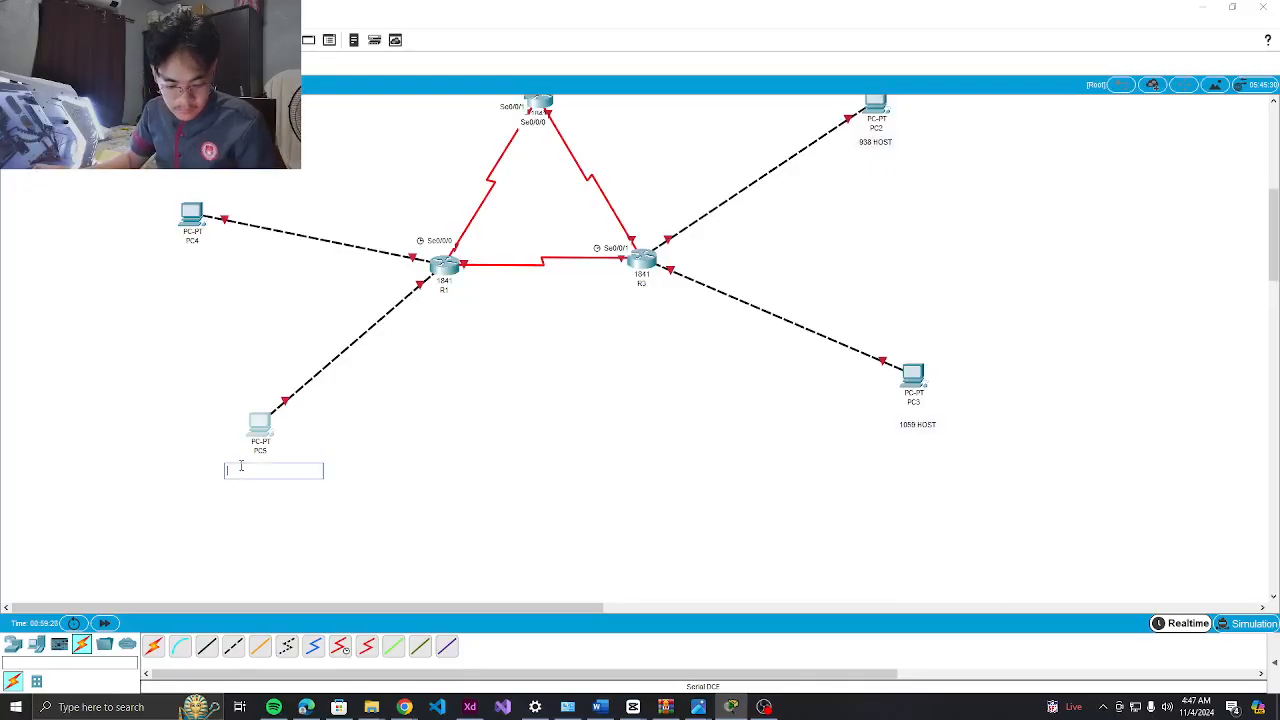
pyautogui.write('107 HOST')
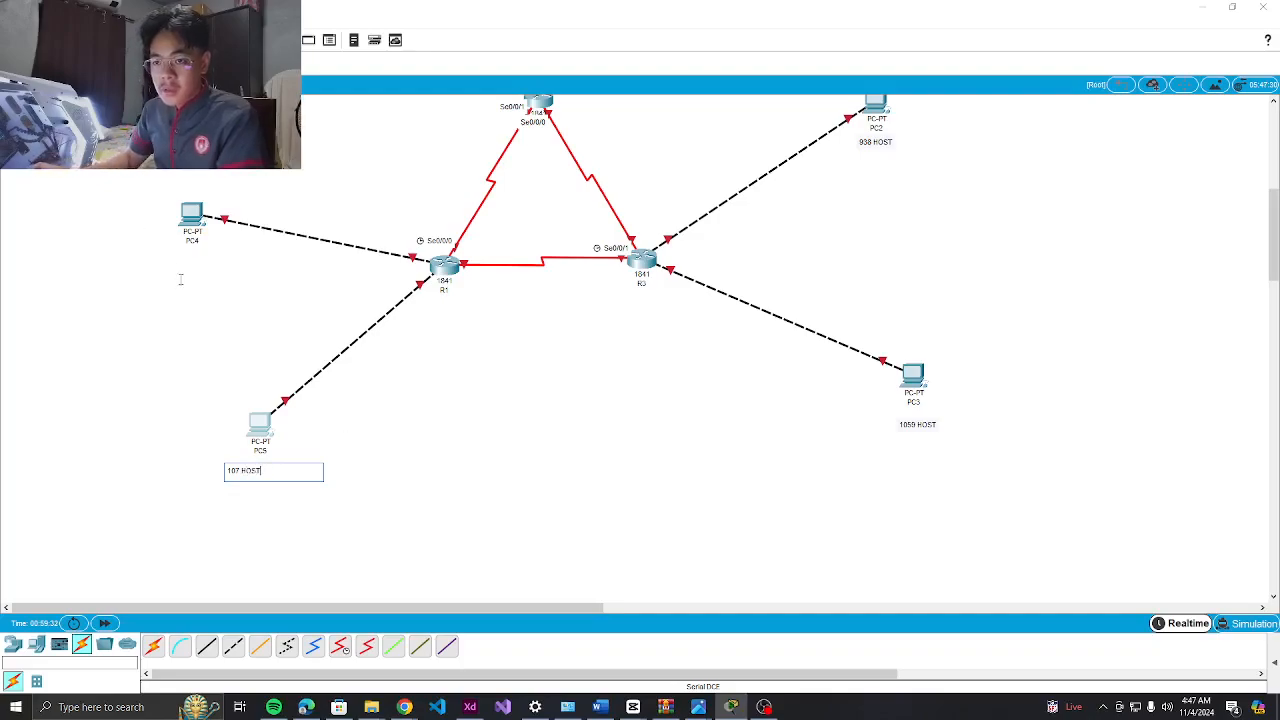
# Add the 690 HOST note below PC4
pyautogui.click(166, 258)
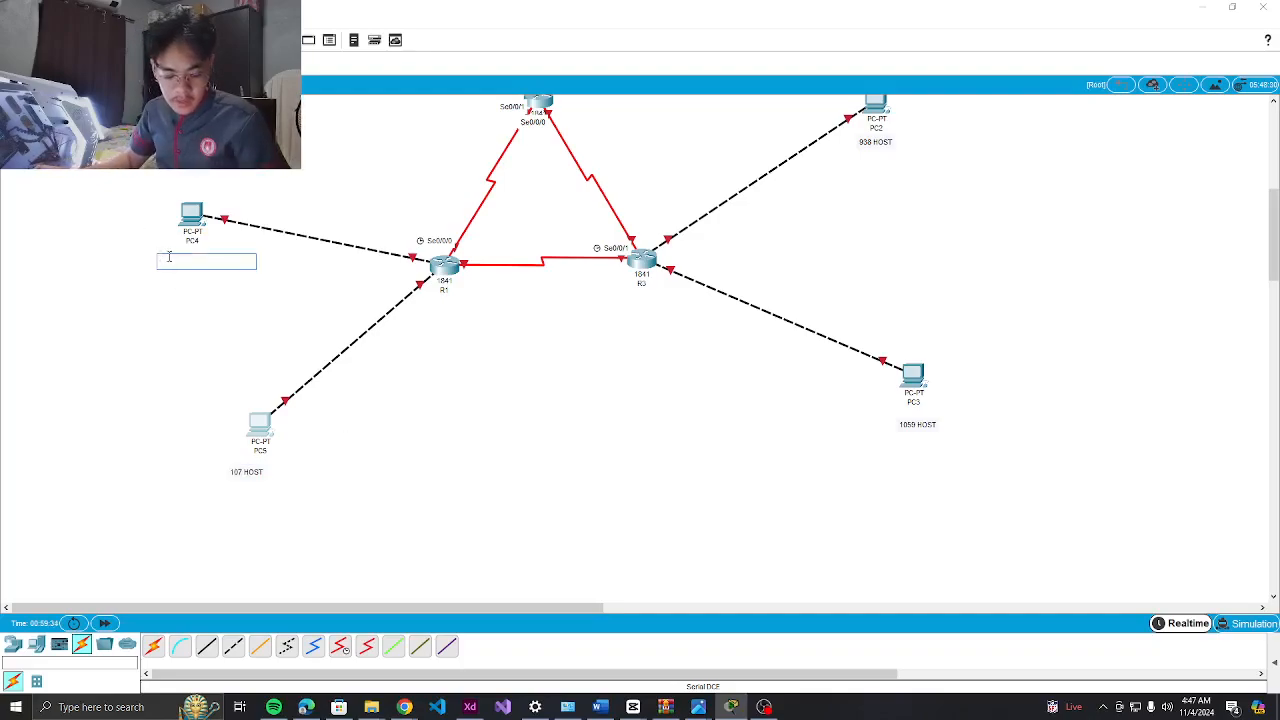
pyautogui.write('698')
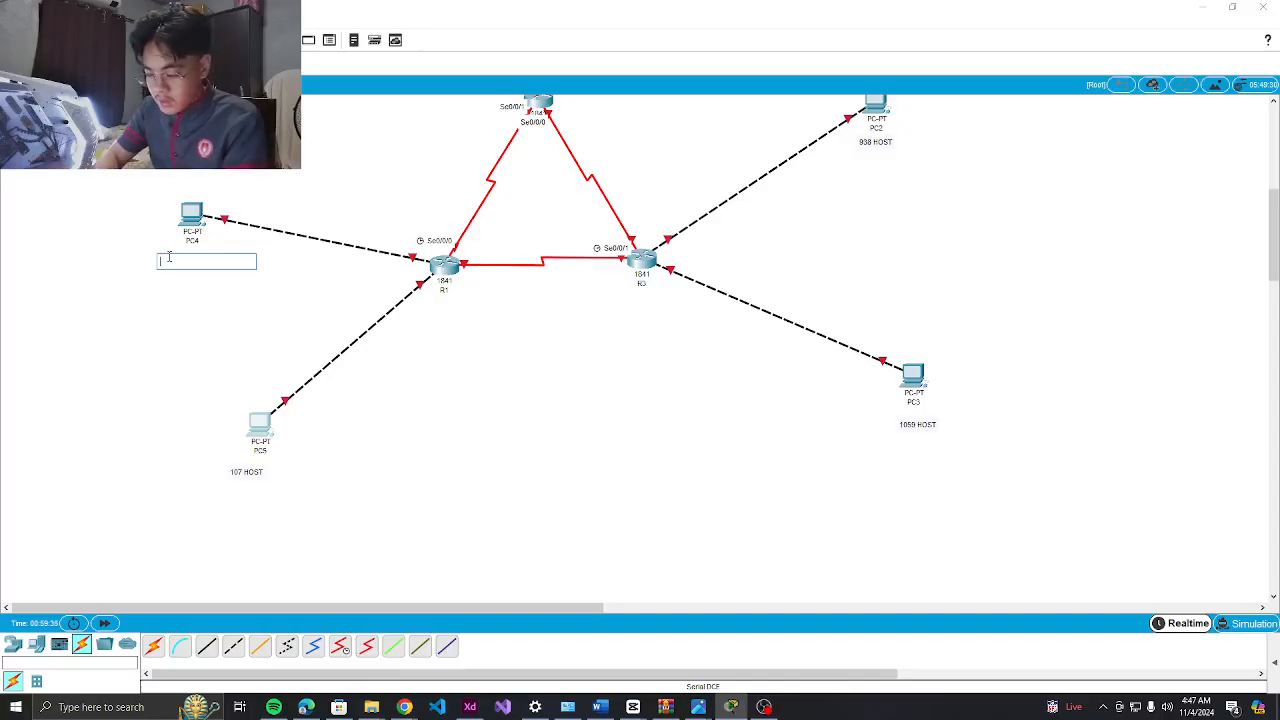
pyautogui.write(' HOST')
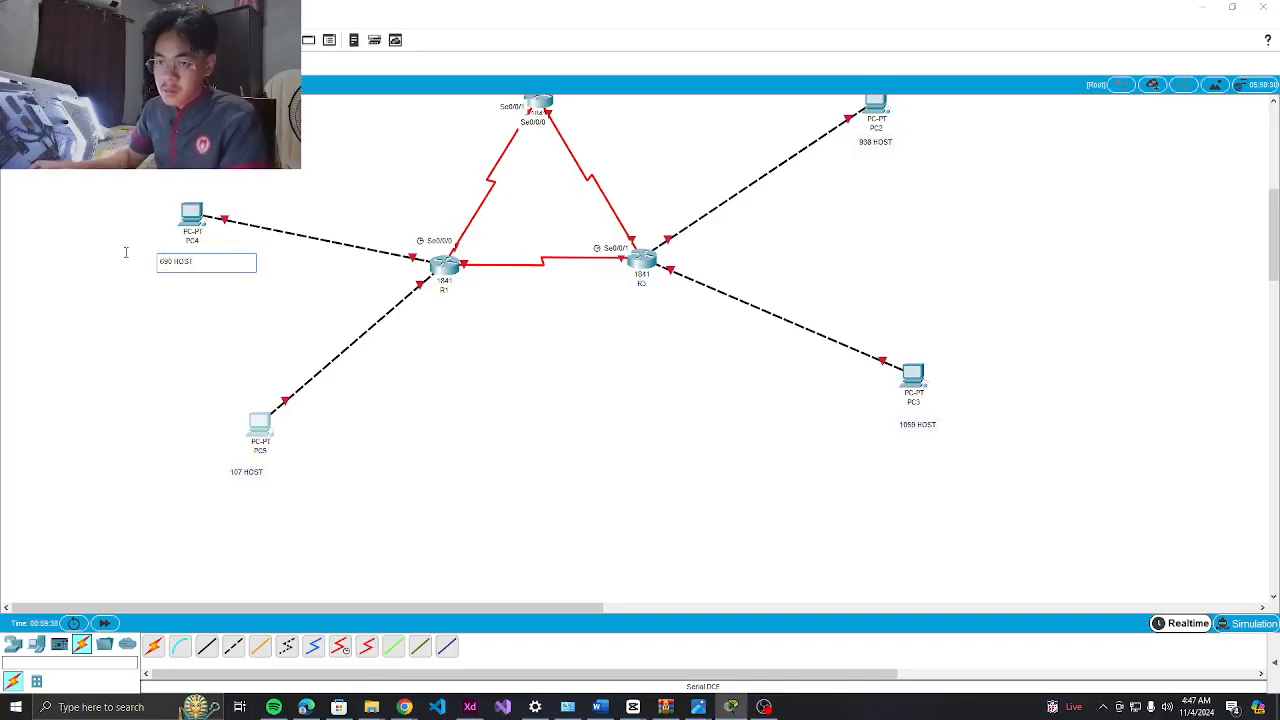
pyautogui.scroll(3, 489, 231)
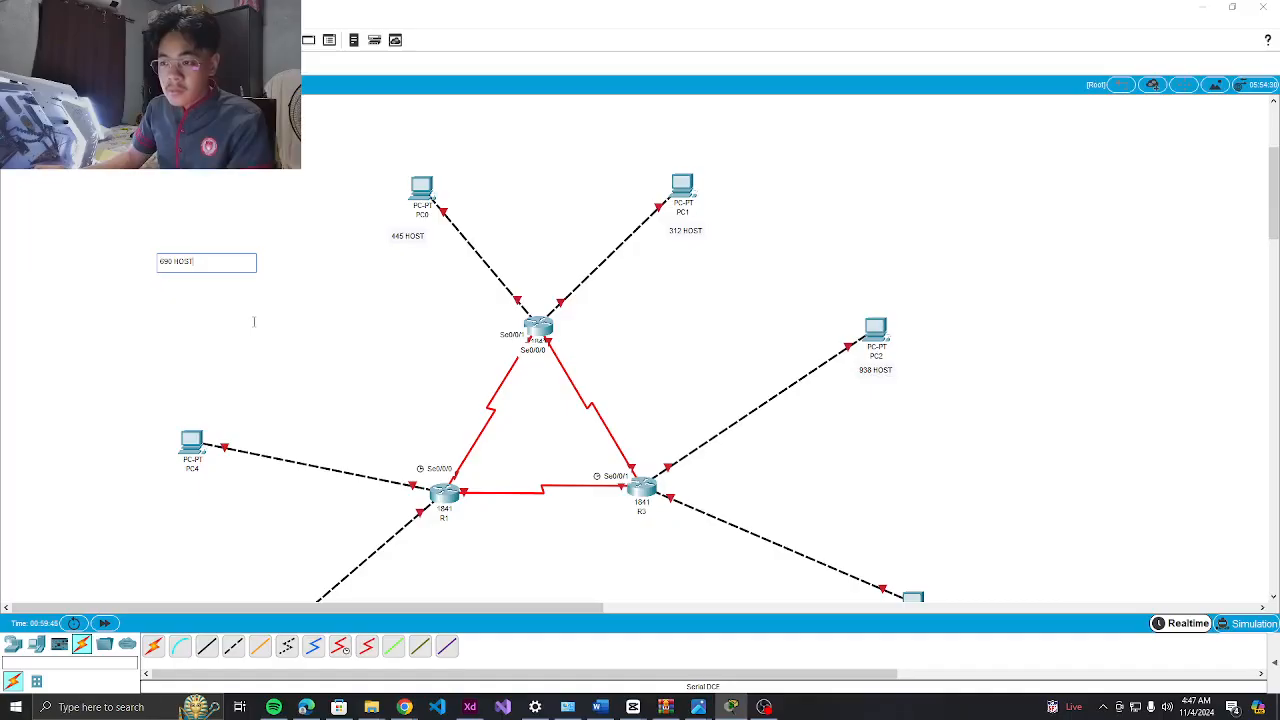
pyautogui.scroll(-5, 329, 362)
pyautogui.scroll(2, 329, 362)
pyautogui.scroll(-1, 327, 362)
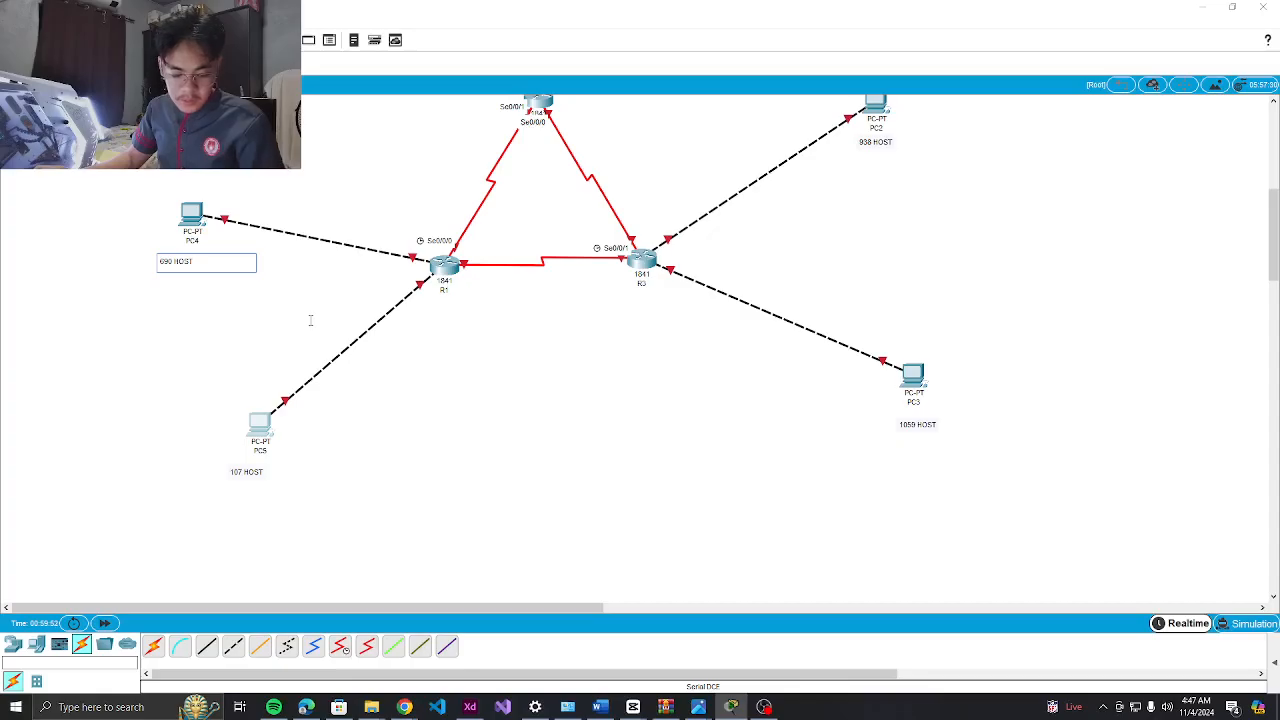
pyautogui.click(320, 315)
pyautogui.scroll(5, 407, 290)
pyautogui.scroll(-1, 428, 303)
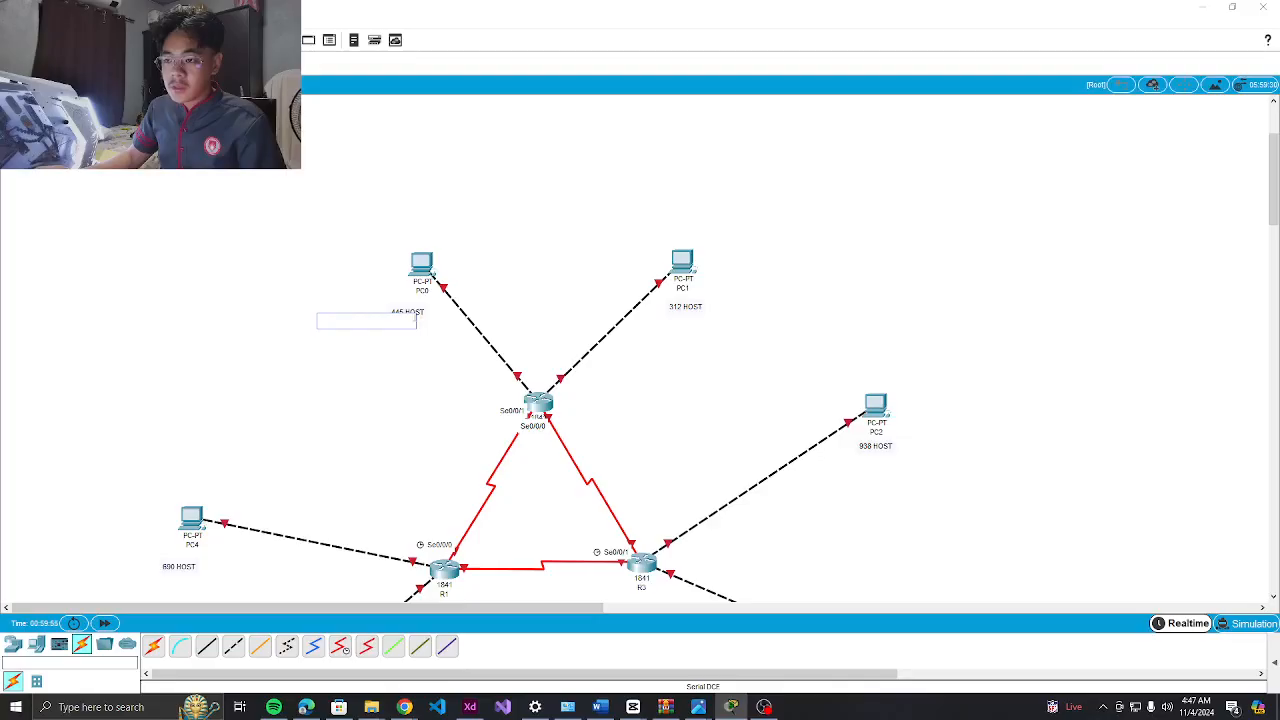
pyautogui.scroll(-1, 416, 318)
# Add notes 172.23.41.254 /23 under PC0's 445 HOST label and 172.23.44.126 /25 under PC1
pyautogui.click(378, 252)
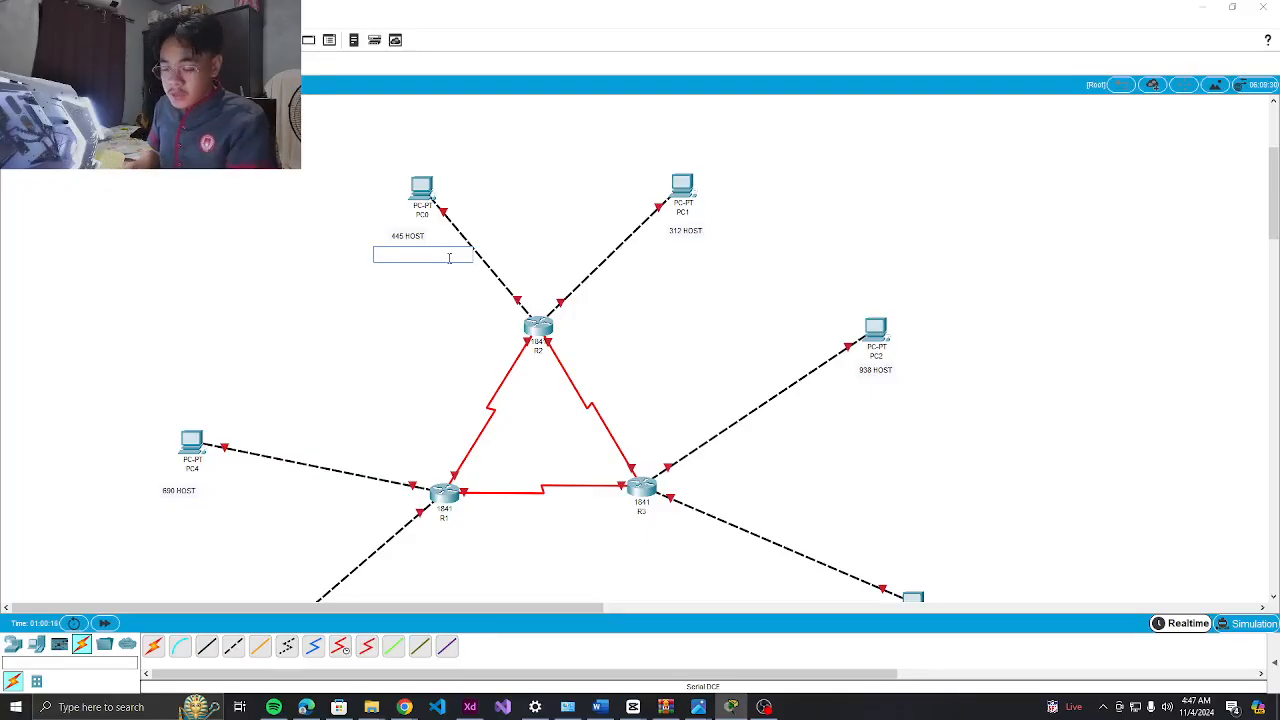
pyautogui.write('17')
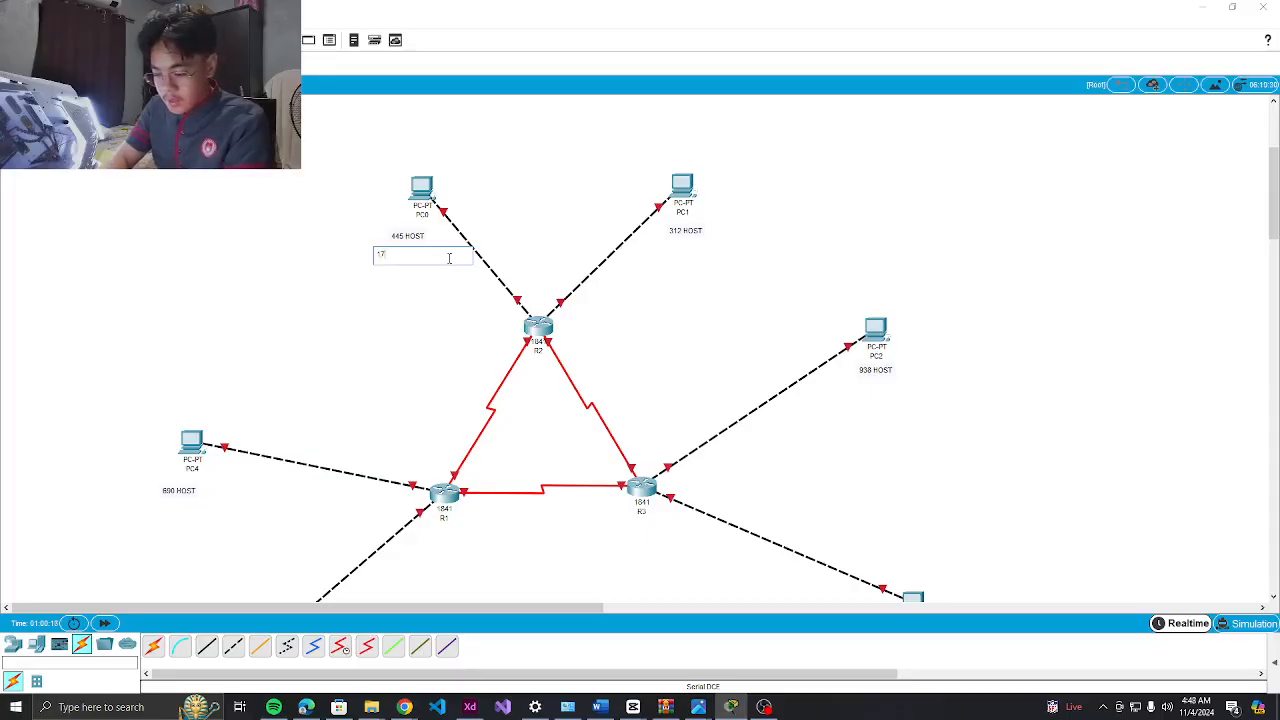
pyautogui.write('3.23.41.')
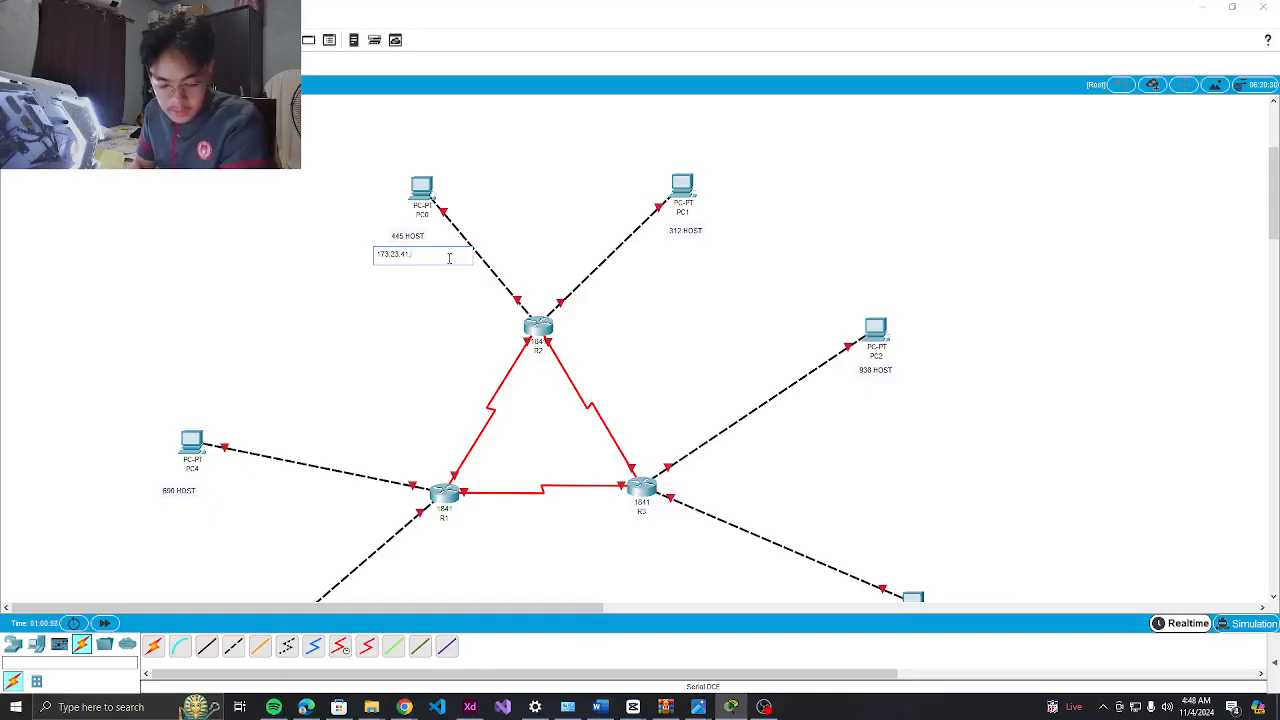
pyautogui.write('4 /23')
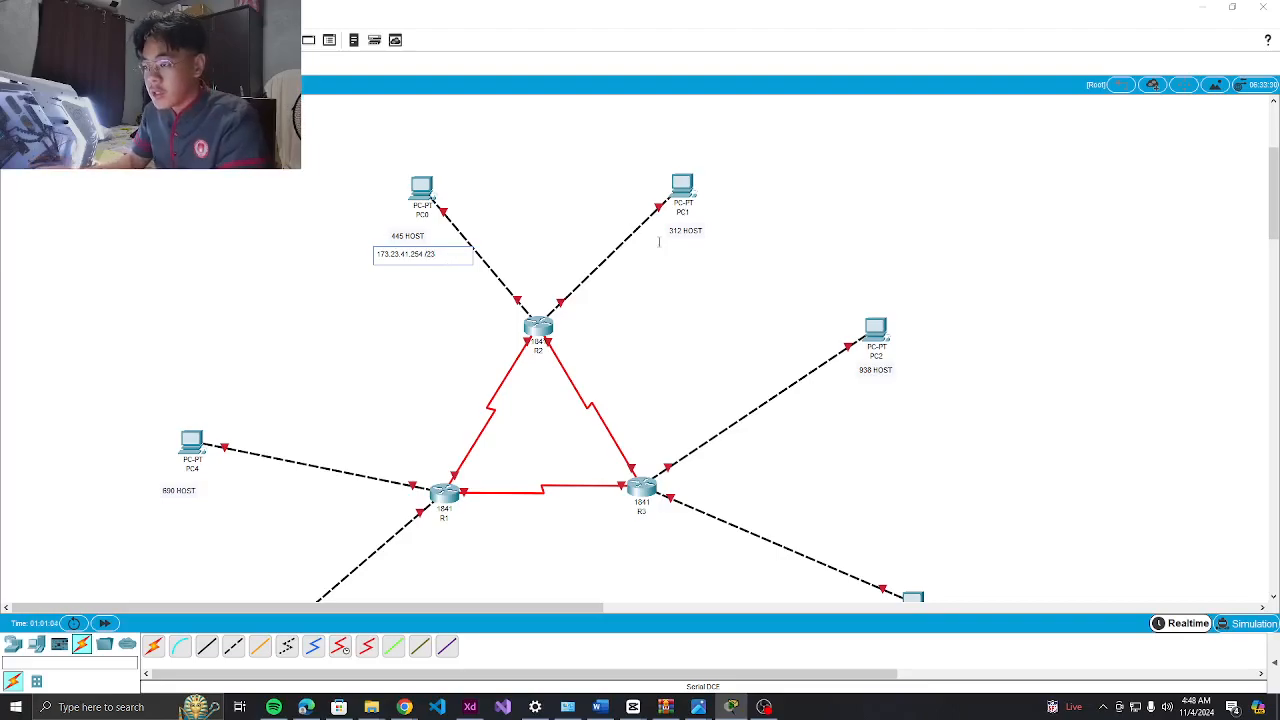
pyautogui.click(651, 246)
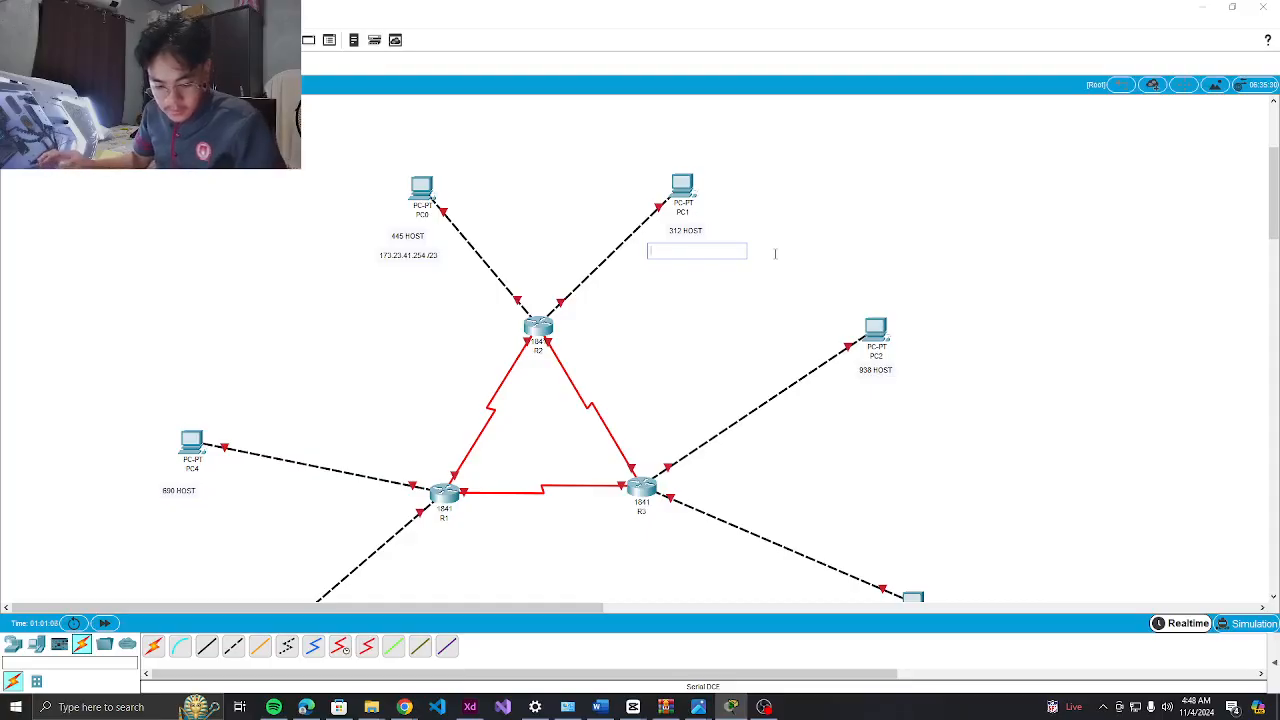
pyautogui.write('1')
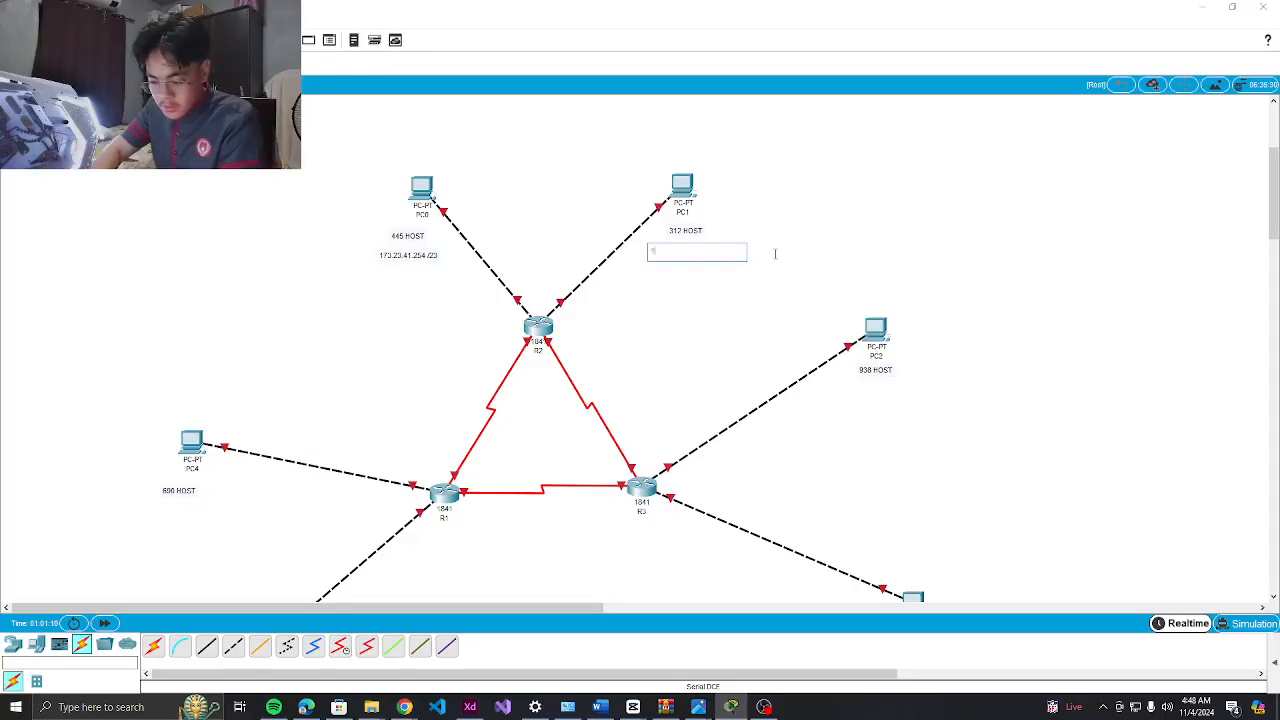
pyautogui.write('72.23')
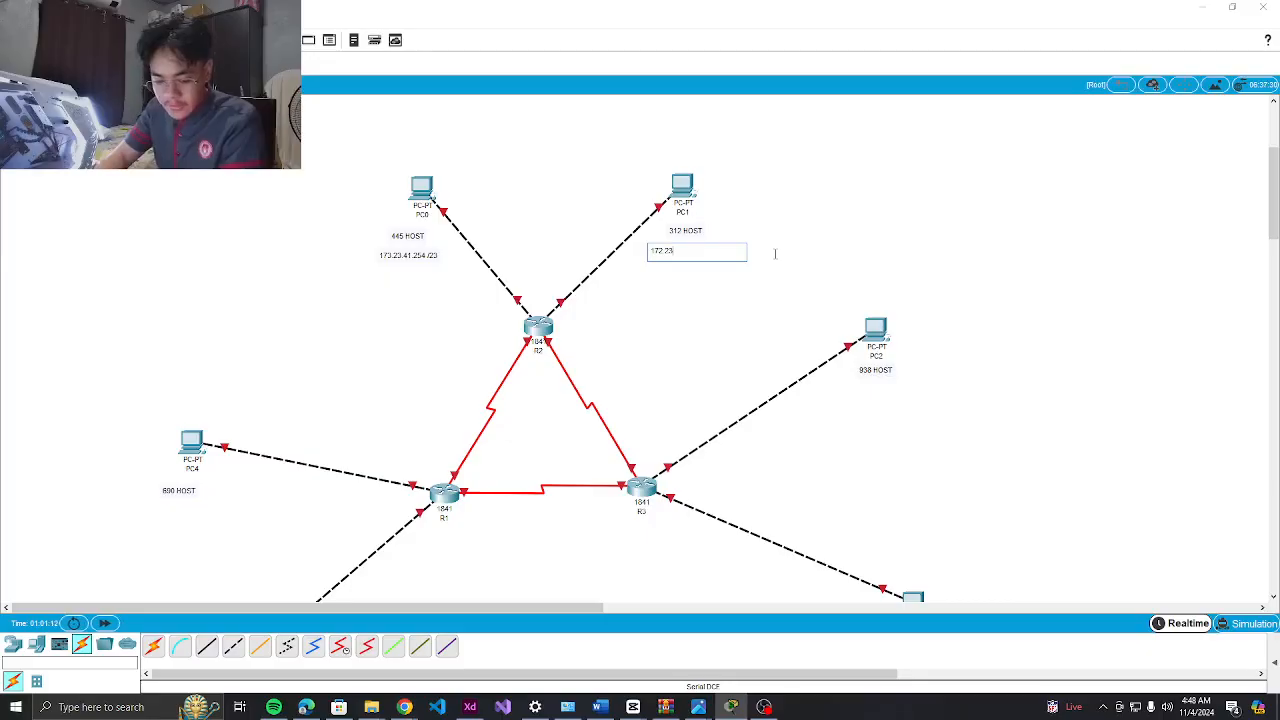
pyautogui.write('.44.126')
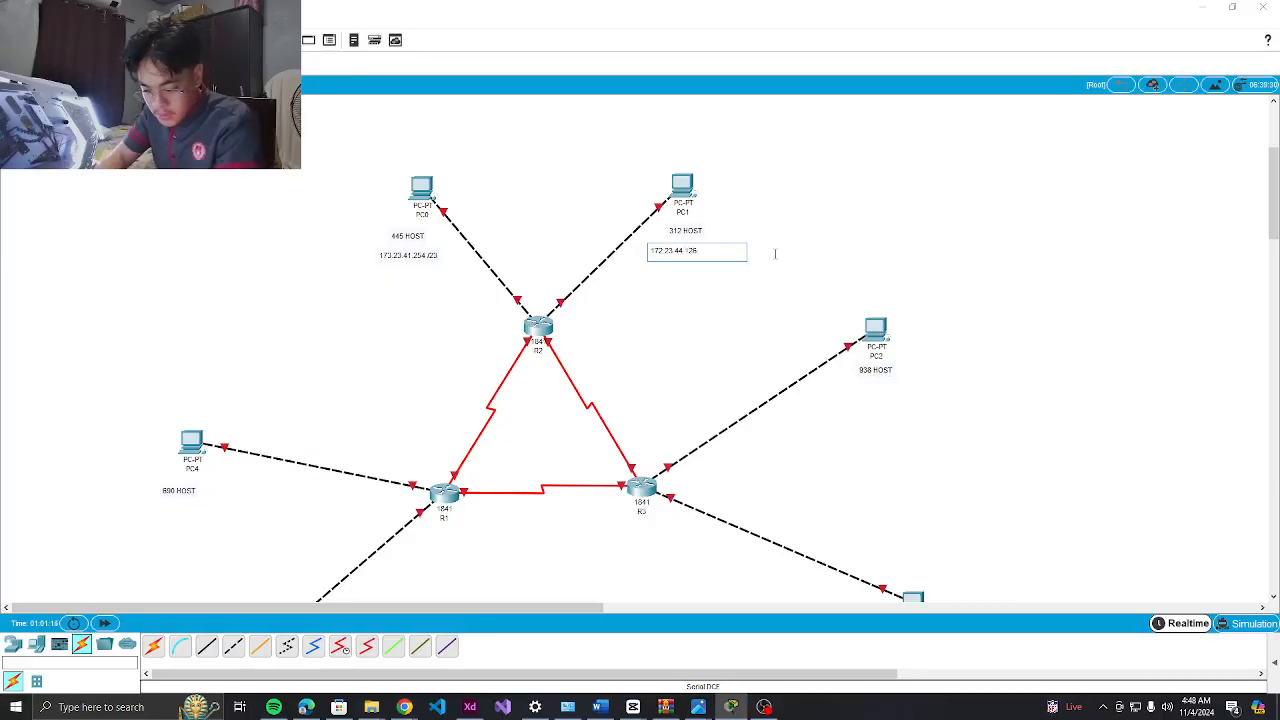
pyautogui.write(' /2')
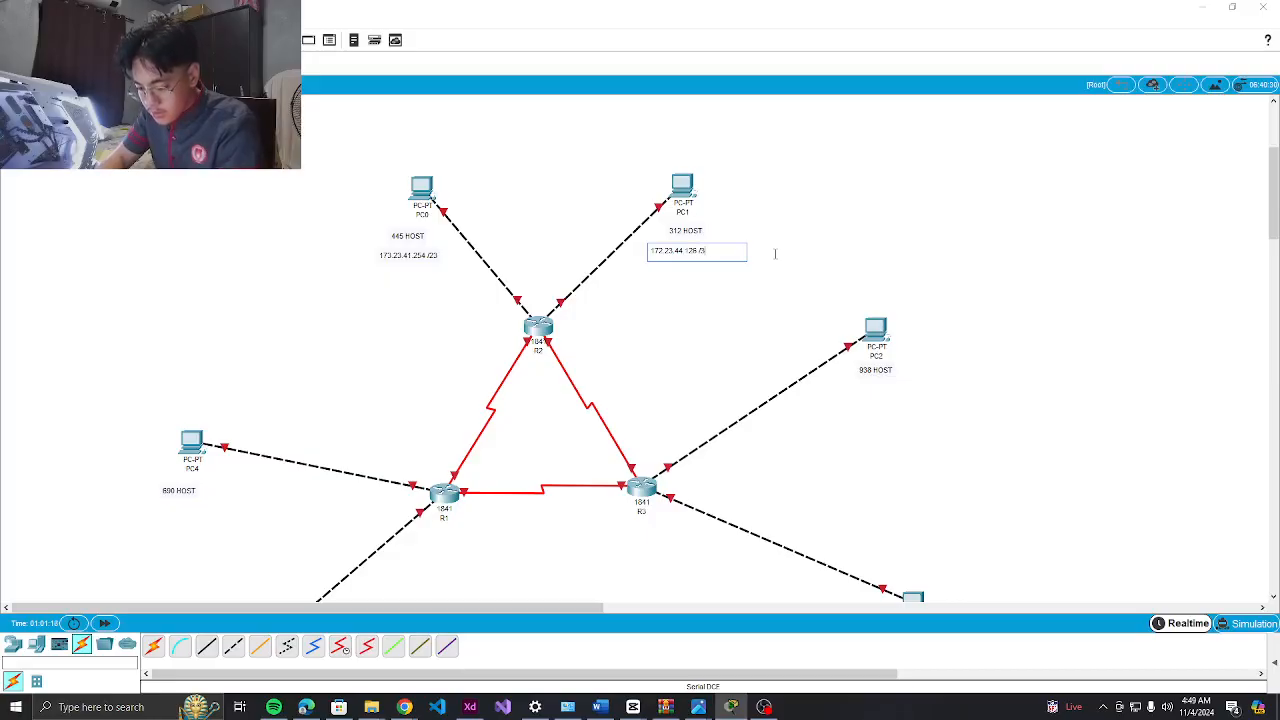
pyautogui.write('5')
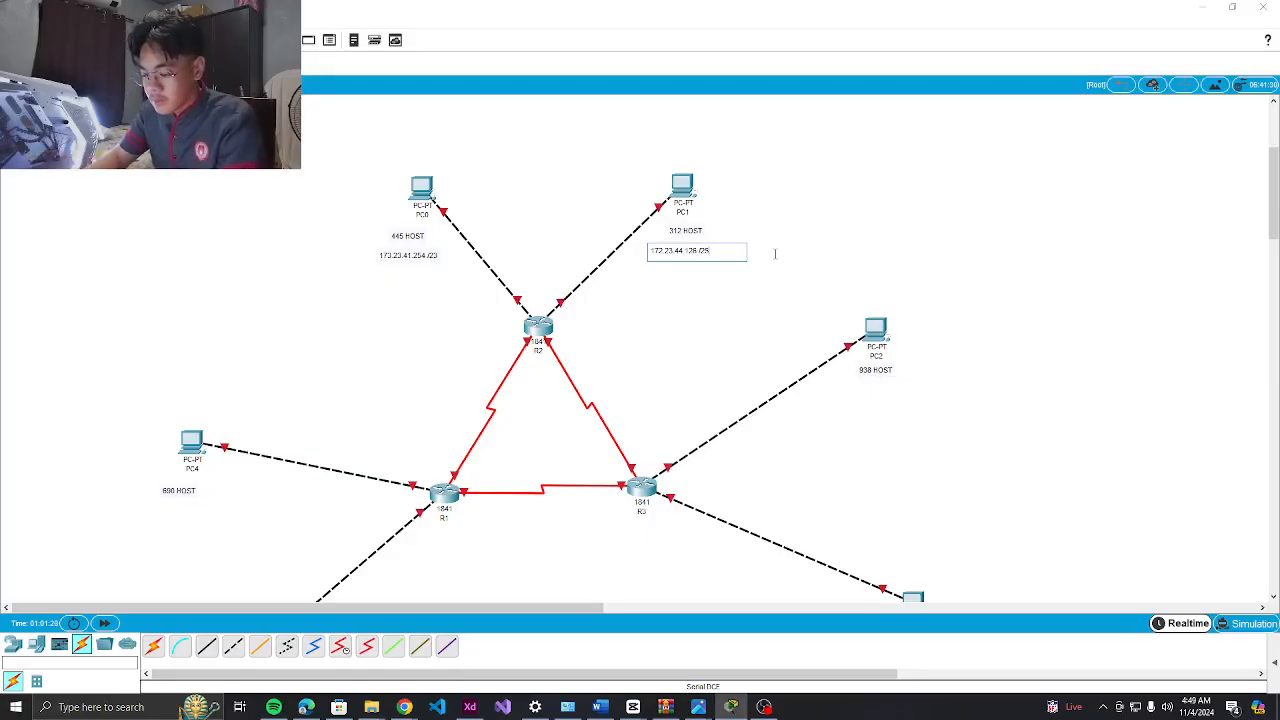
# Add the address note 172.23.36.254 /22 under PC2
pyautogui.click(849, 385)
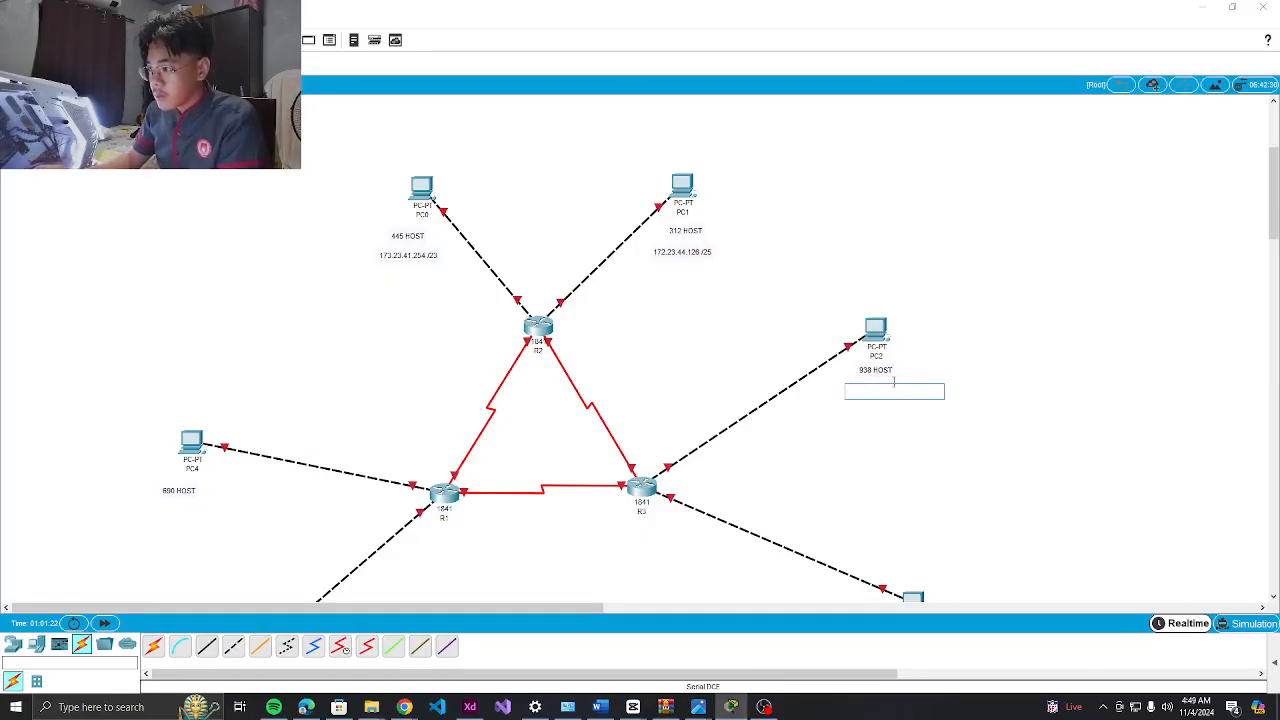
pyautogui.write('172.23')
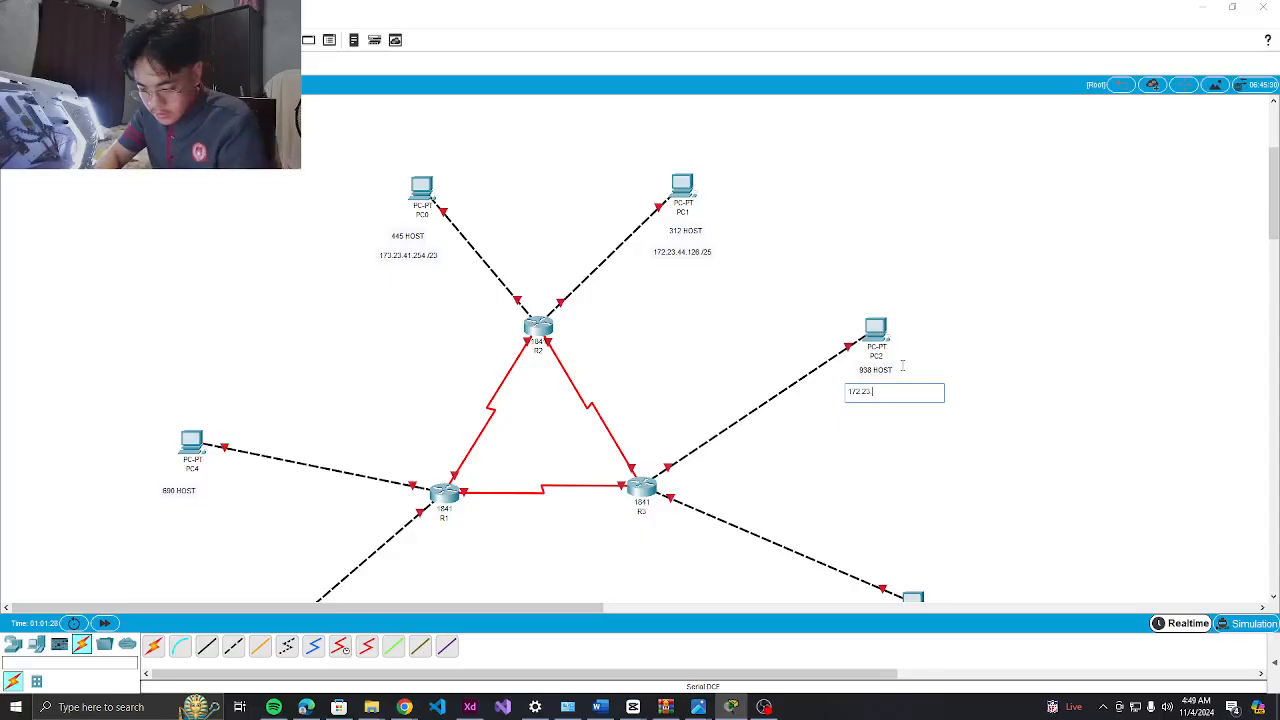
pyautogui.write('.36.254 /22')
pyautogui.scroll(-5, 909, 346)
pyautogui.scroll(5, 909, 288)
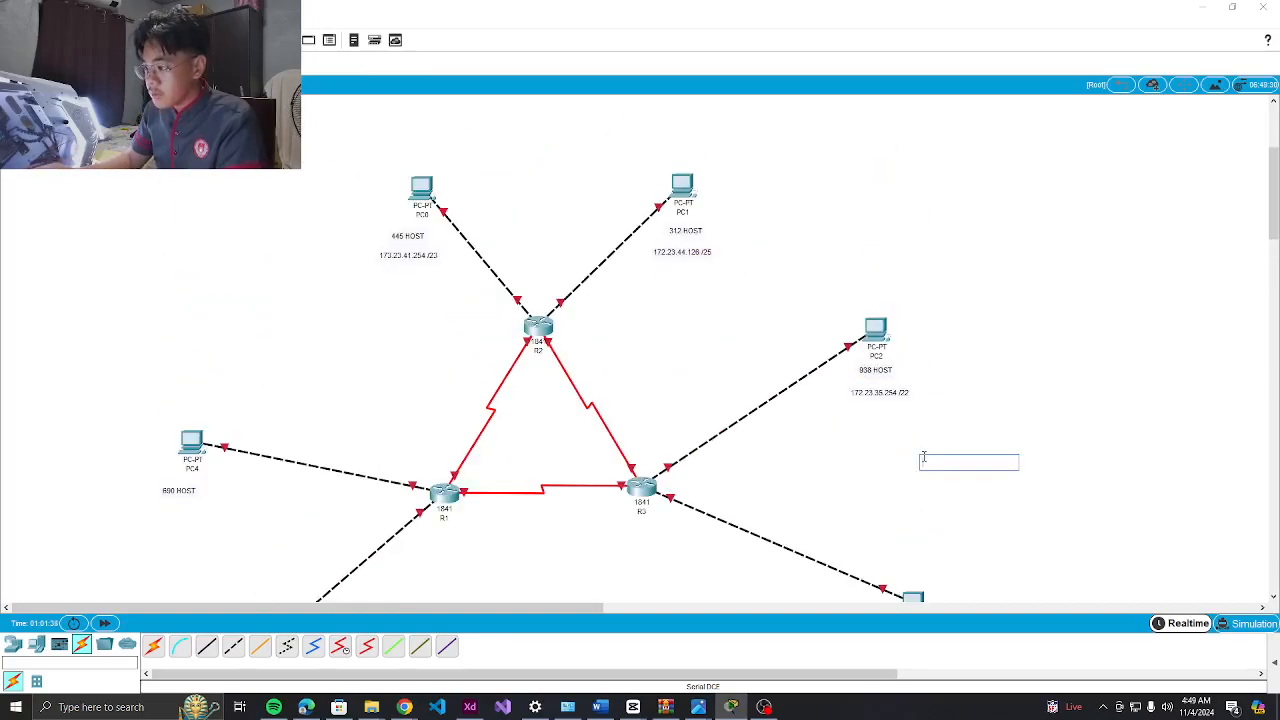
pyautogui.scroll(-5, 930, 350)
# Add the note 172.23.31.254 /21 below PC3's host count
pyautogui.click(889, 286)
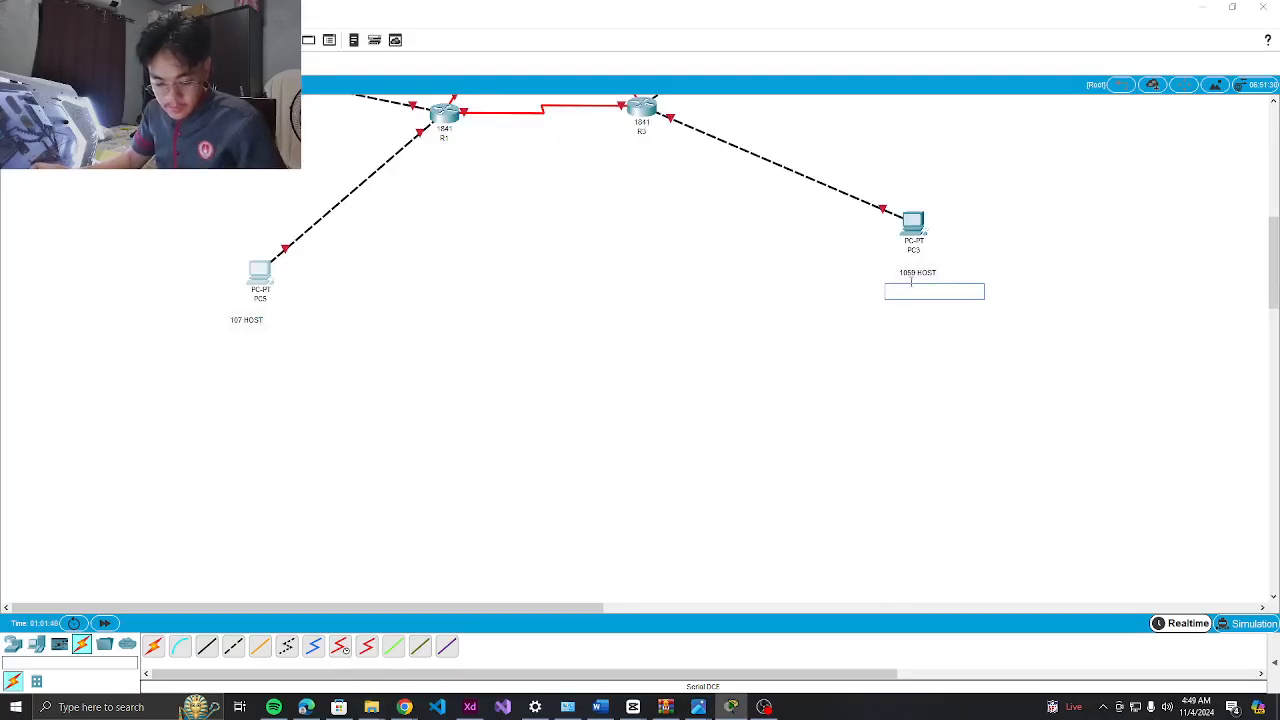
pyautogui.write('172.23')
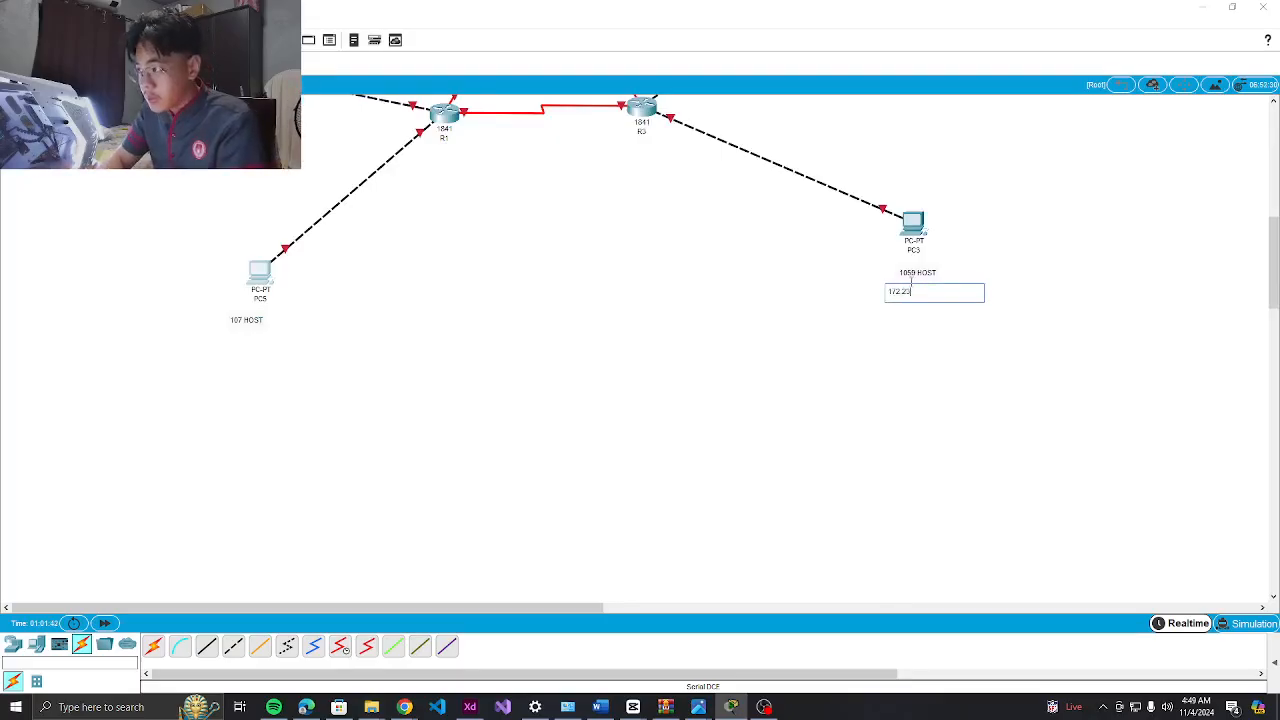
pyautogui.write('.31.254')
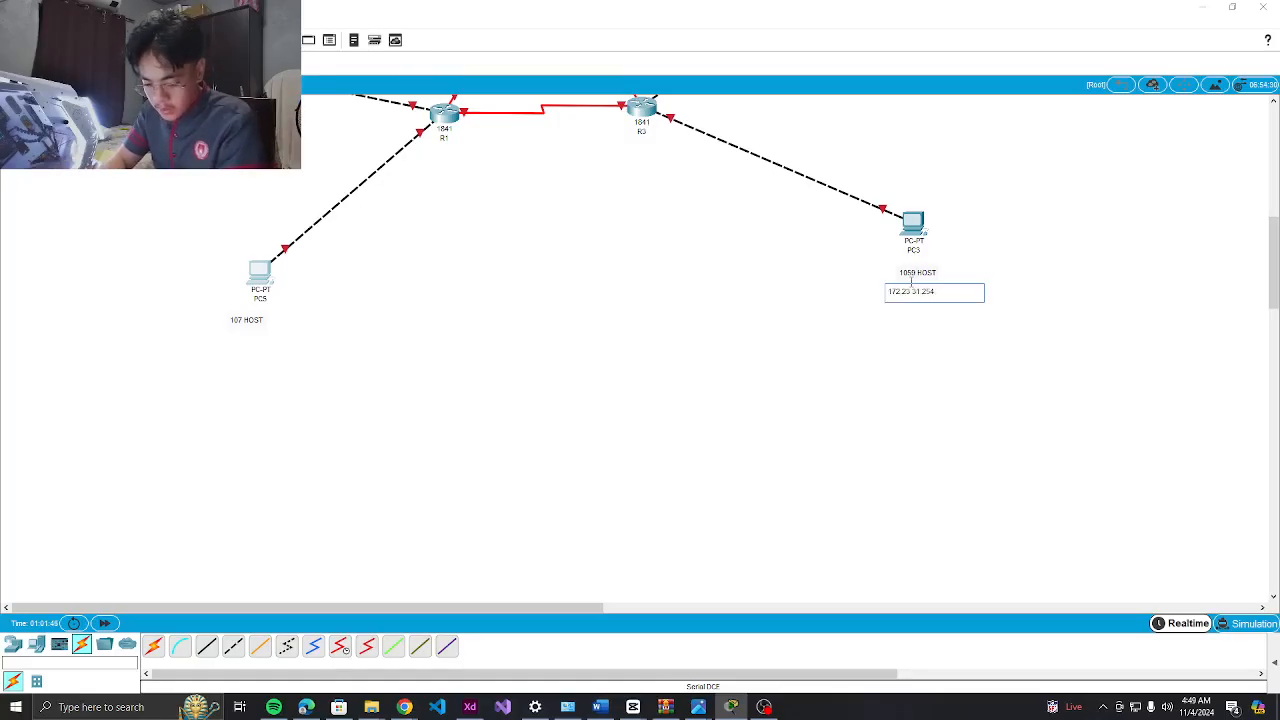
pyautogui.write(' /21')
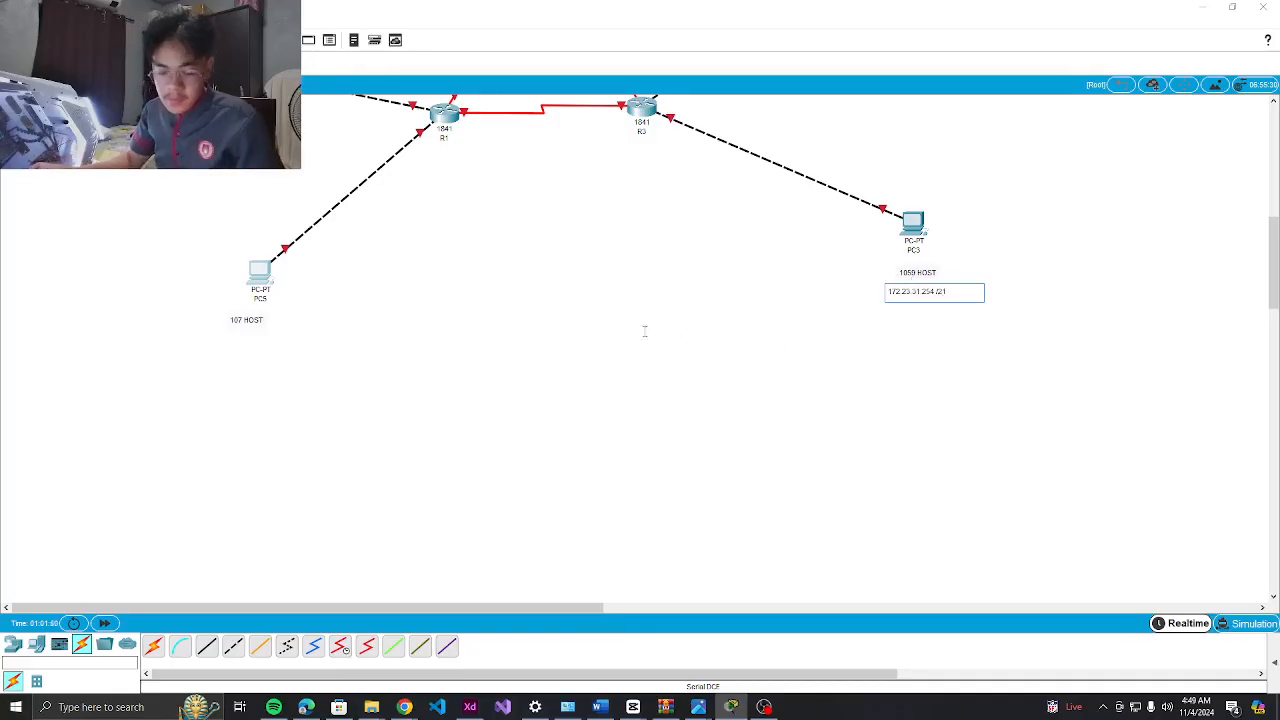
pyautogui.click(343, 374)
# Add the note 172.23.44.126 /25 below PC5's 107 HOST label
pyautogui.click(208, 342)
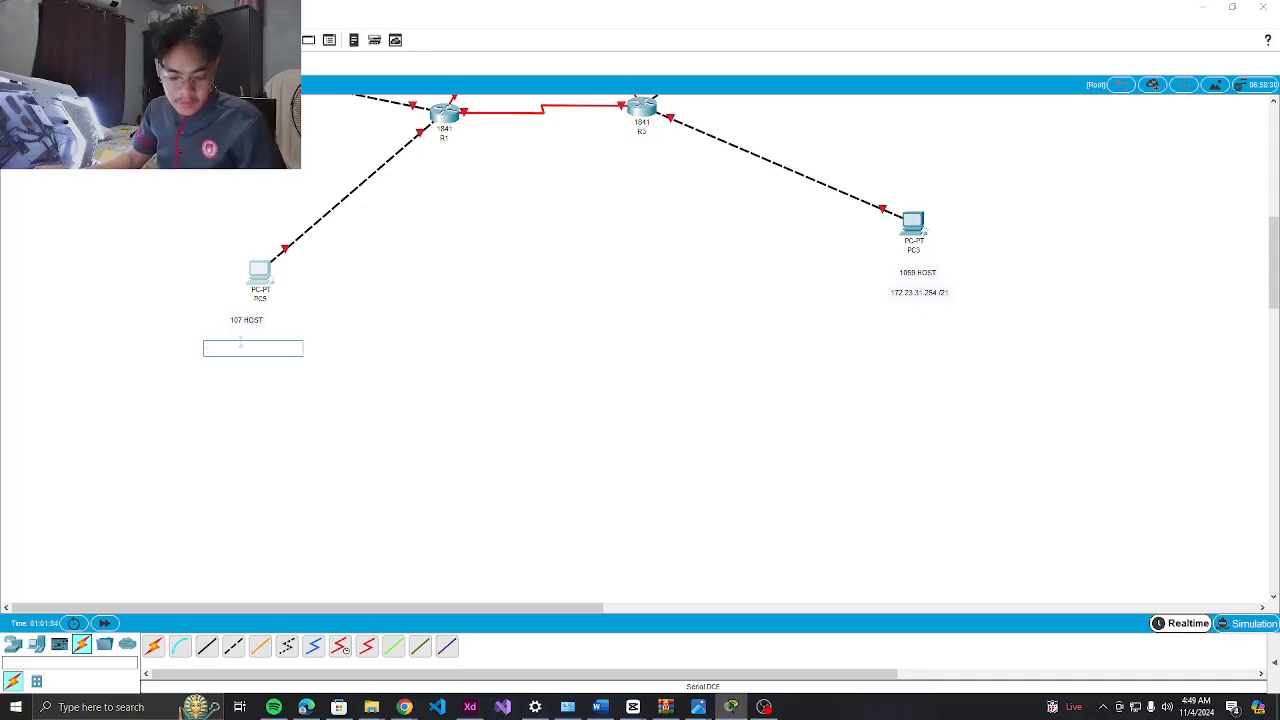
pyautogui.write('172.23.44.126 /25')
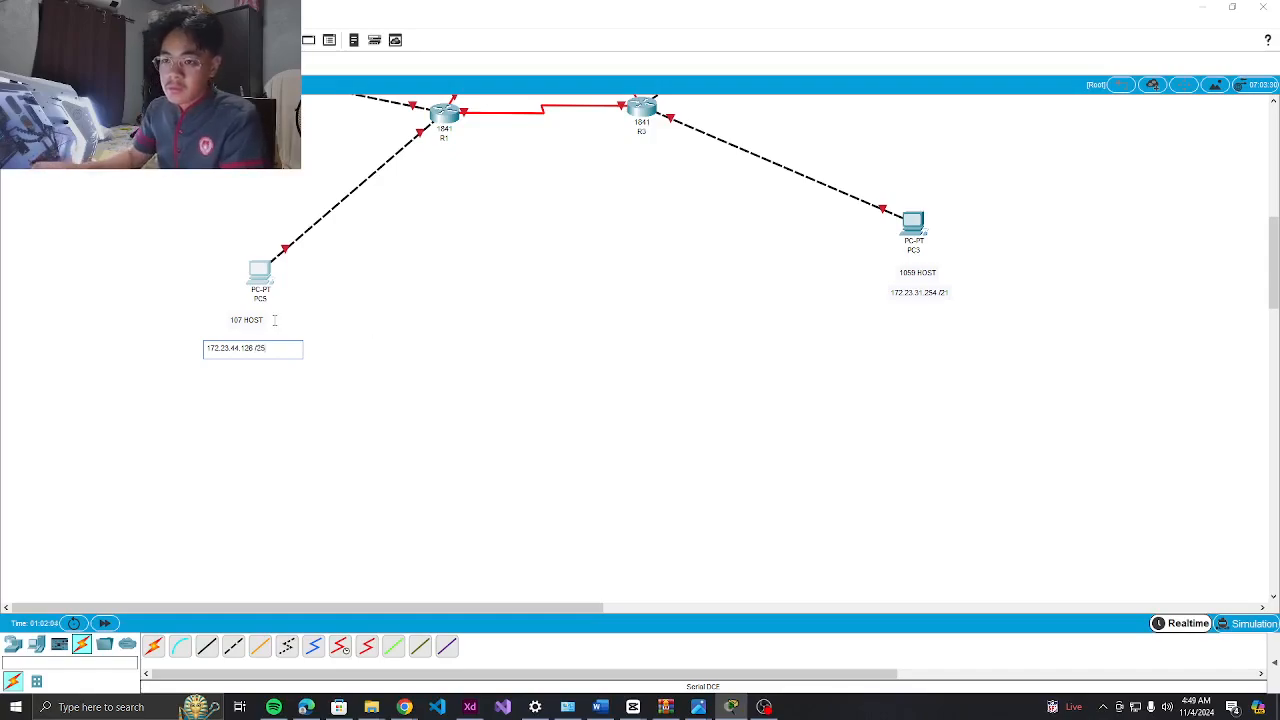
pyautogui.scroll(3, 292, 377)
pyautogui.scroll(-3, 290, 385)
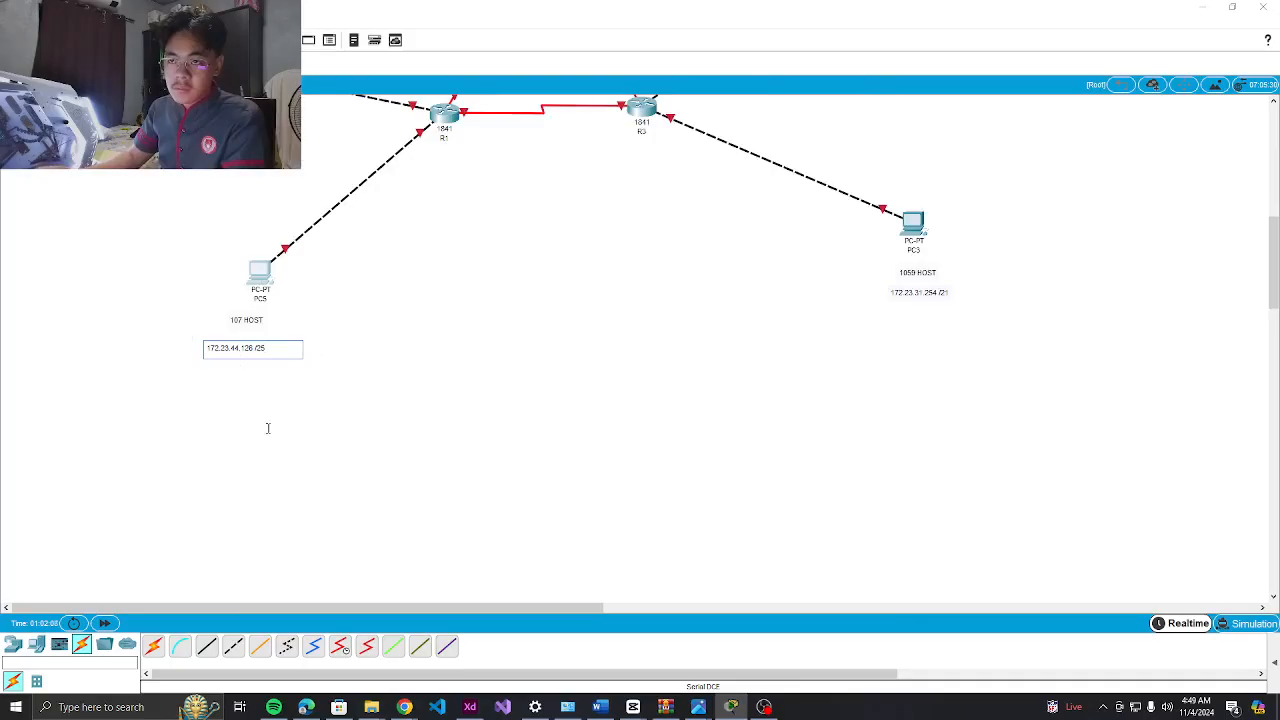
pyautogui.press('Return')
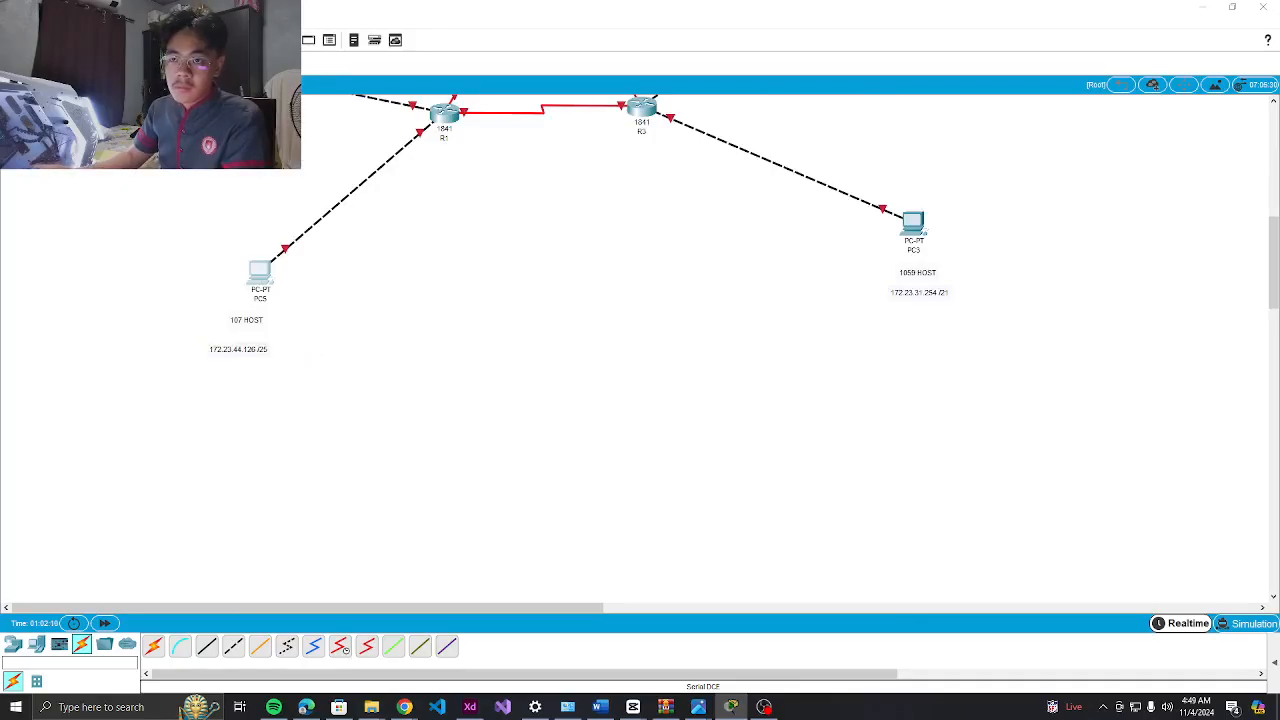
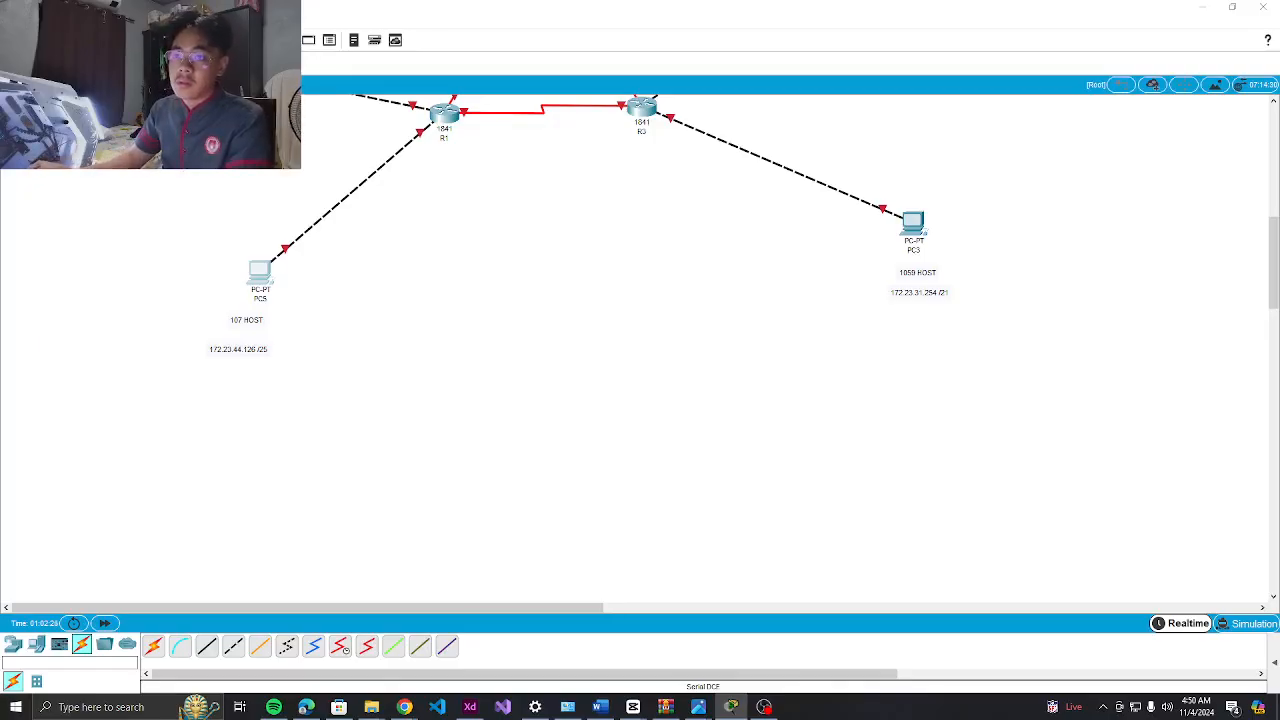
# Add gateway address labels beside R1's links to PC4 and PC5
pyautogui.scroll(3, 343, 229)
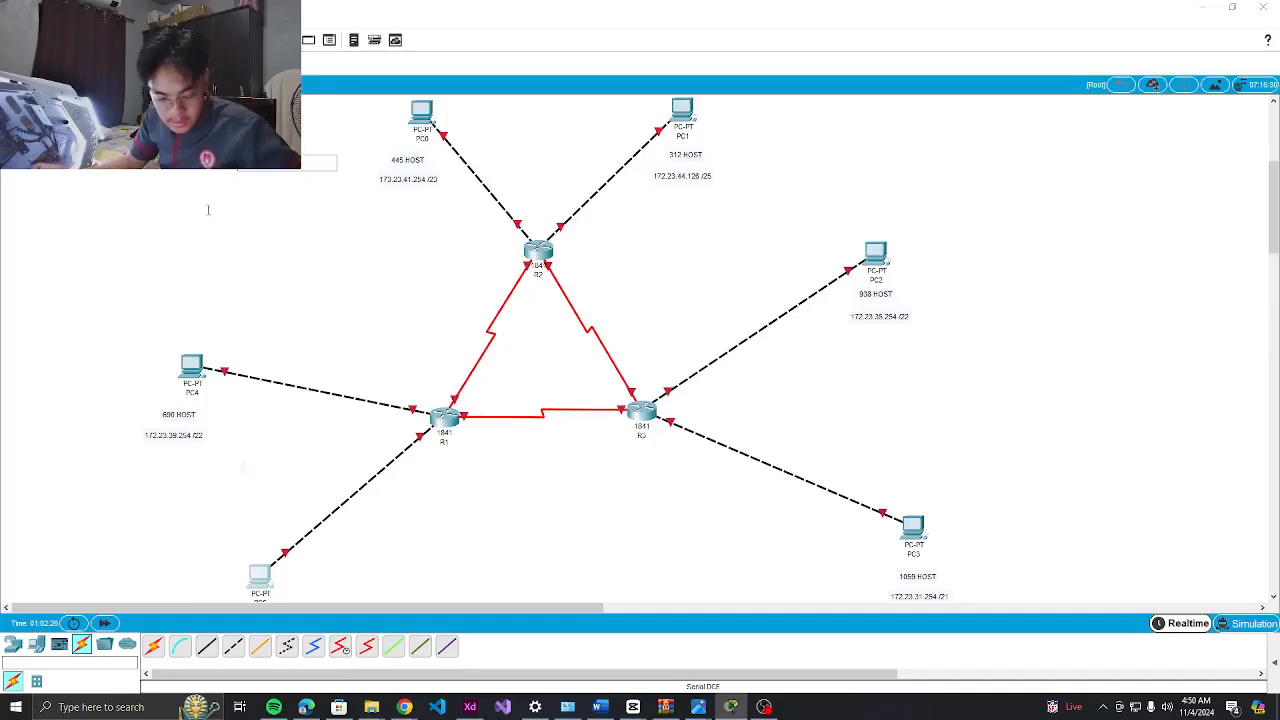
pyautogui.click(340, 394)
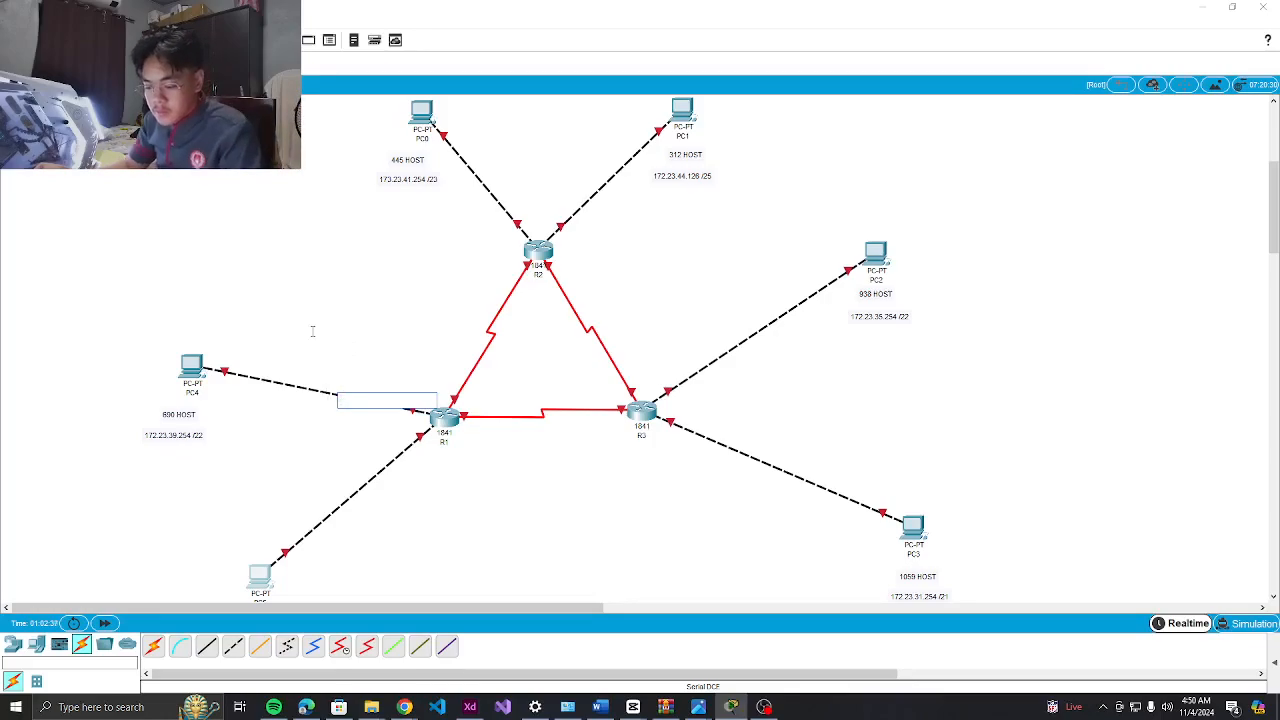
pyautogui.write('172.23.36.1')
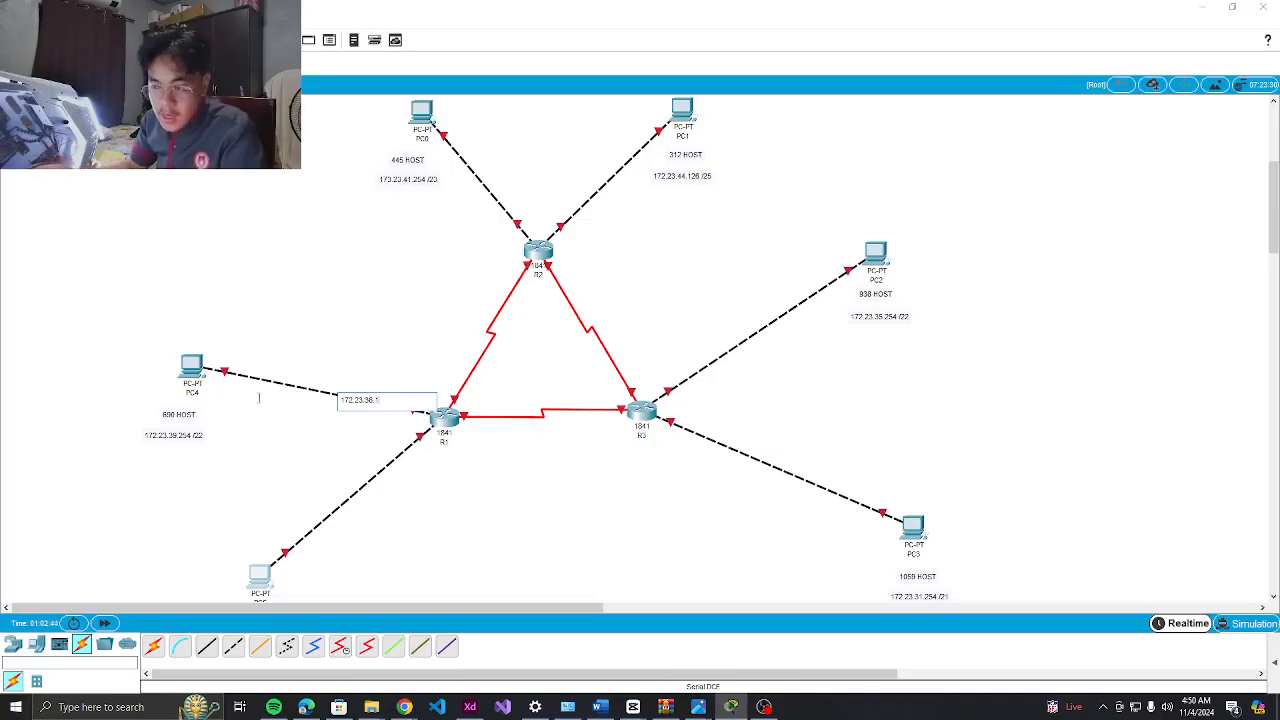
pyautogui.click(357, 497)
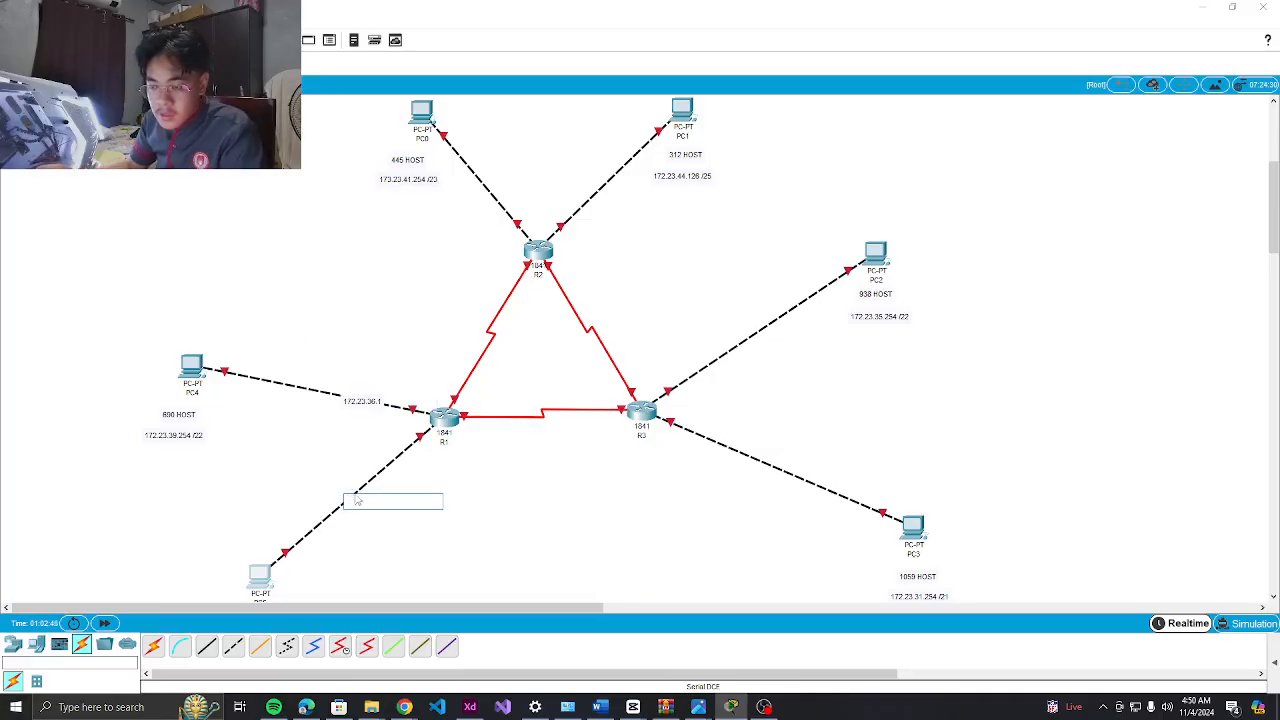
pyautogui.write('17')
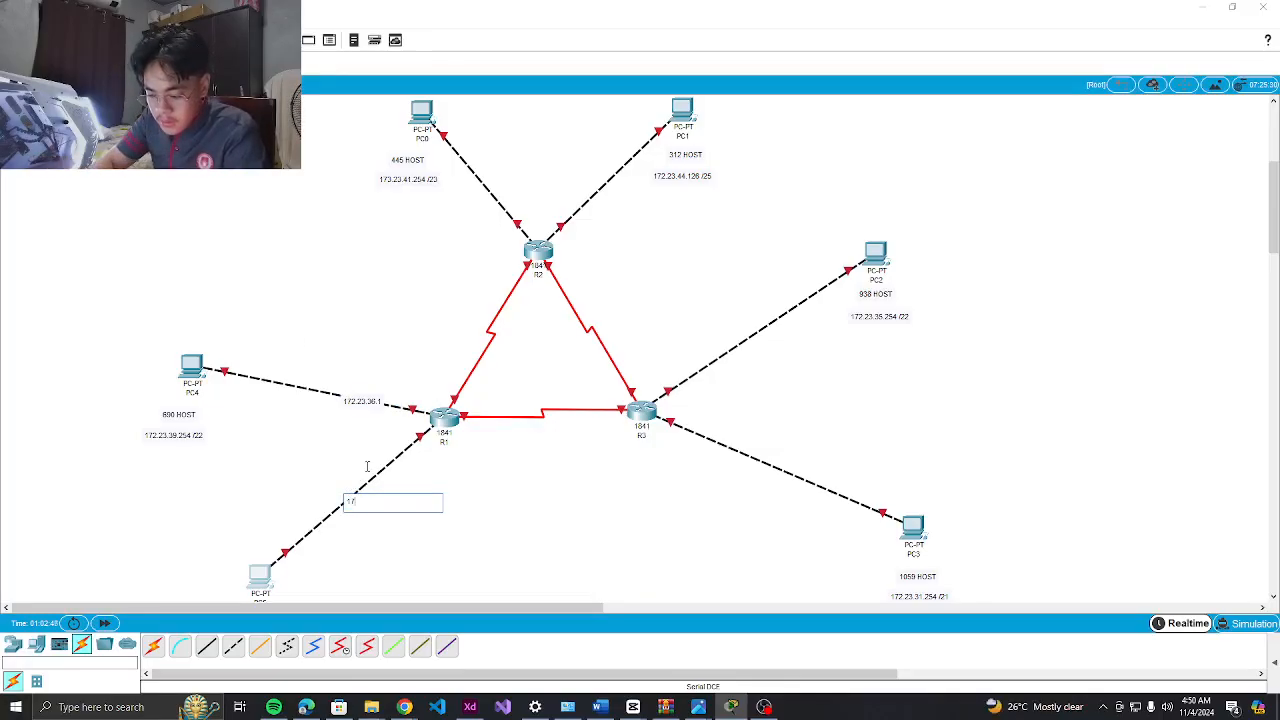
pyautogui.write('2.23.44.1')
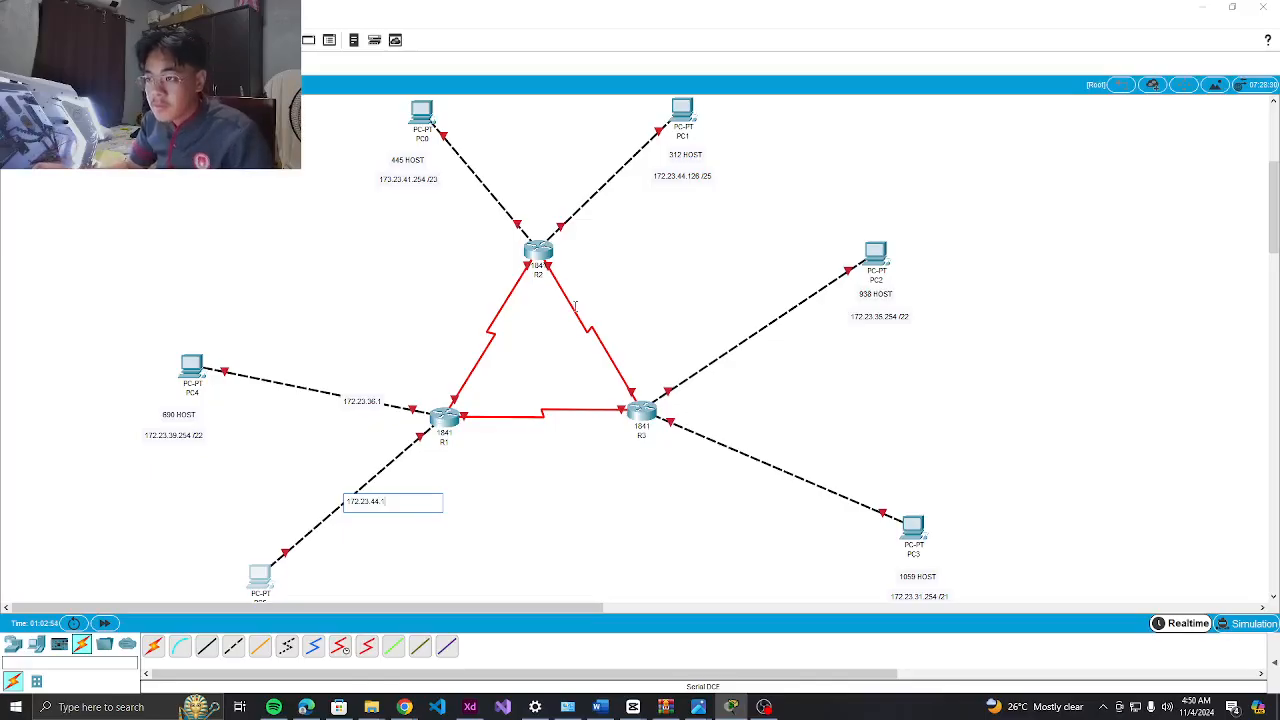
# Label R2's PC links with gateways 172.23.40.1 and 172.23.42.1
pyautogui.click(483, 181)
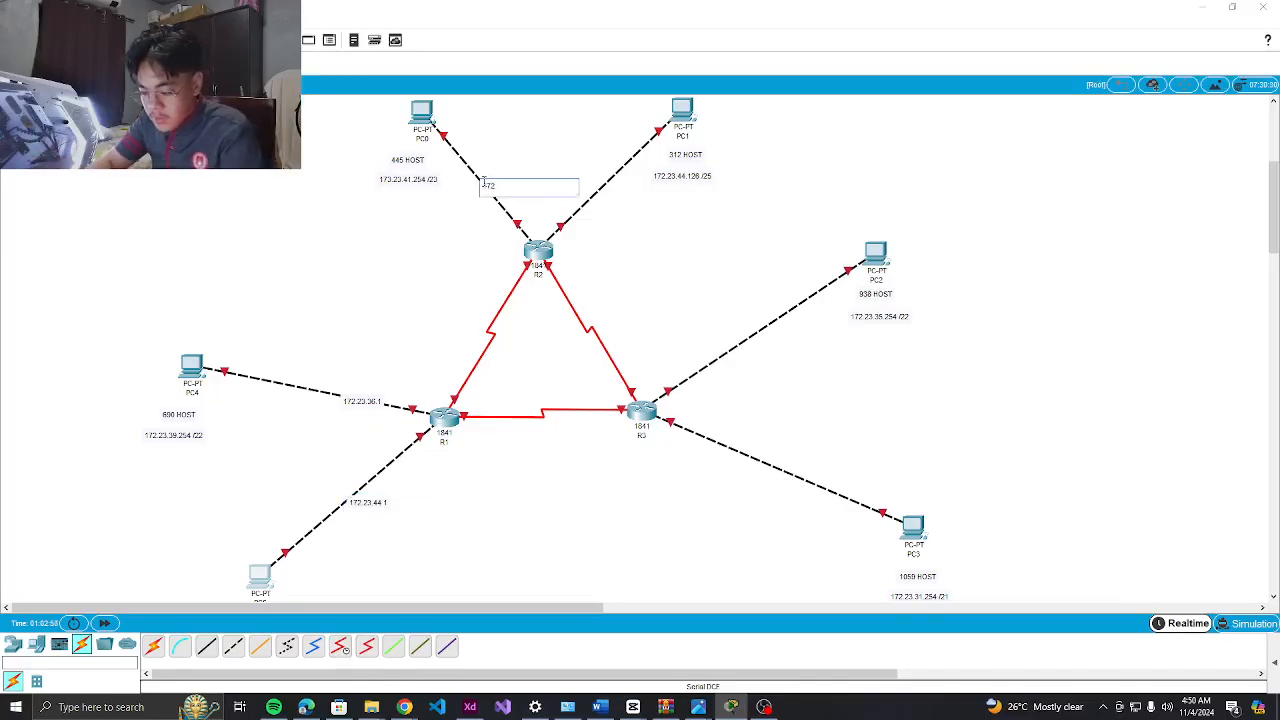
pyautogui.write('172.23.40.1')
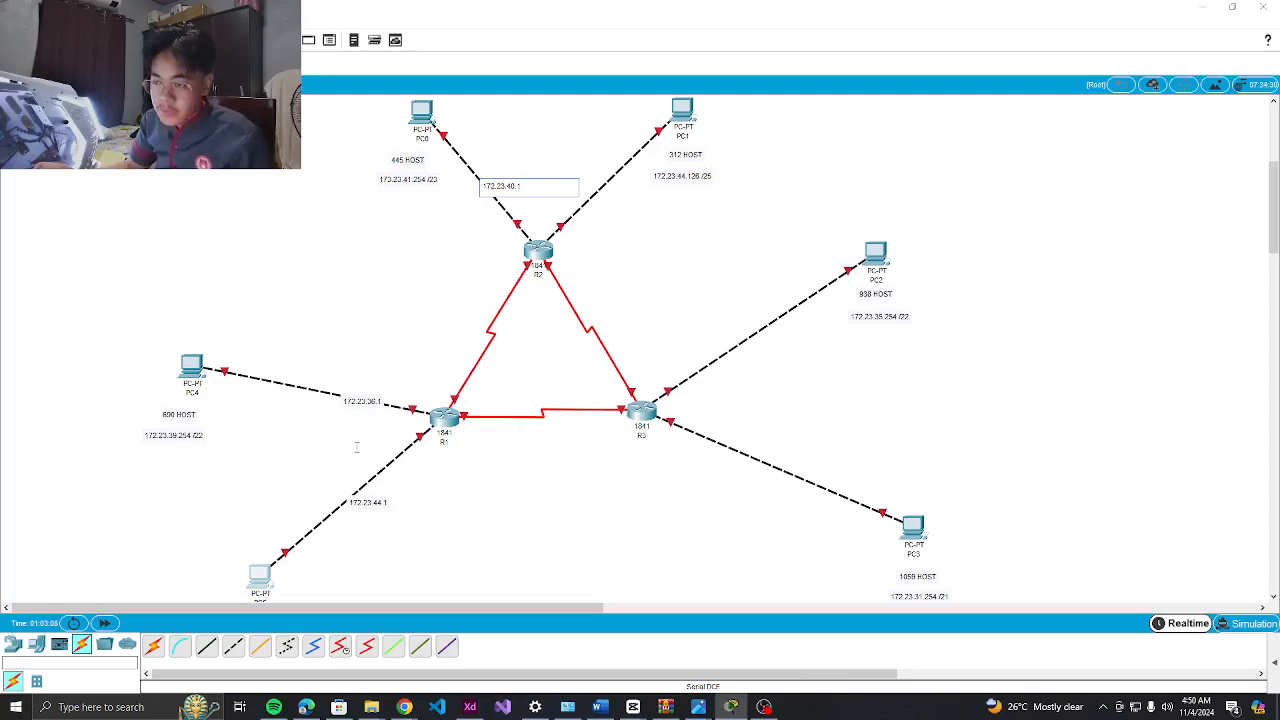
pyautogui.click(585, 210)
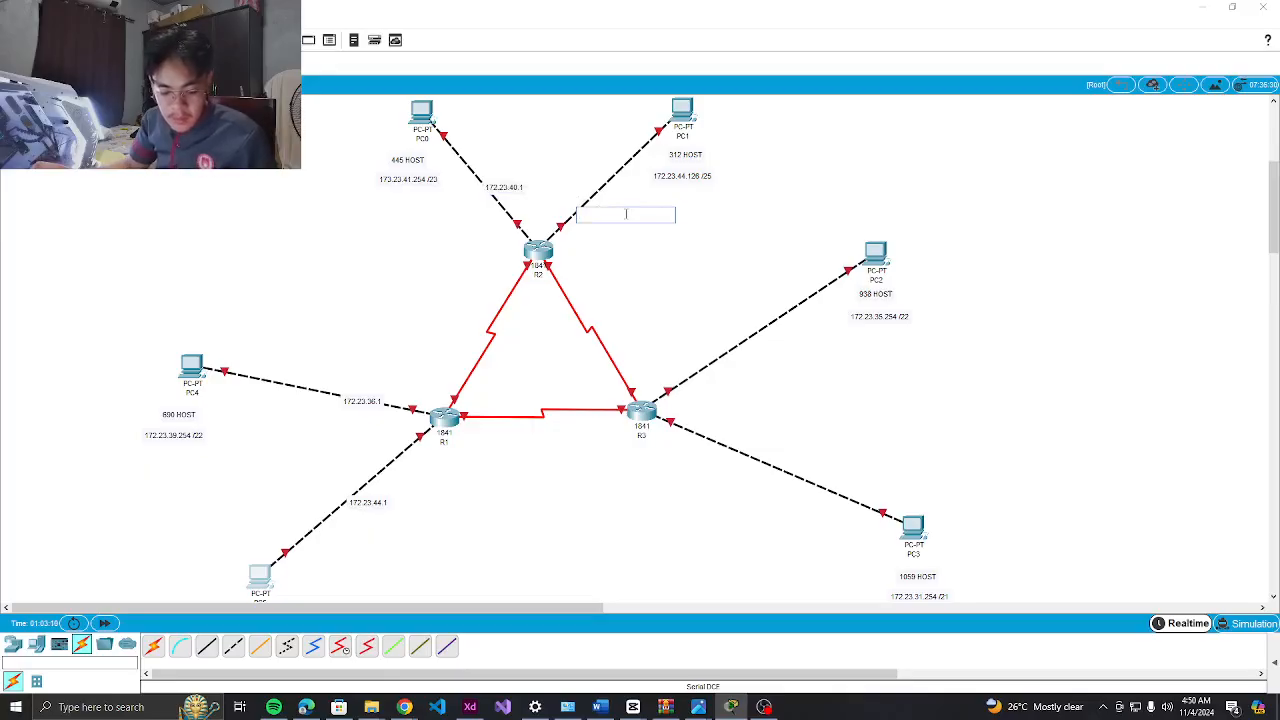
pyautogui.write('172.23.42.1')
# Label R3's PC links with gateways 172.23.32.1 and 172.23.24.1
pyautogui.click(706, 366)
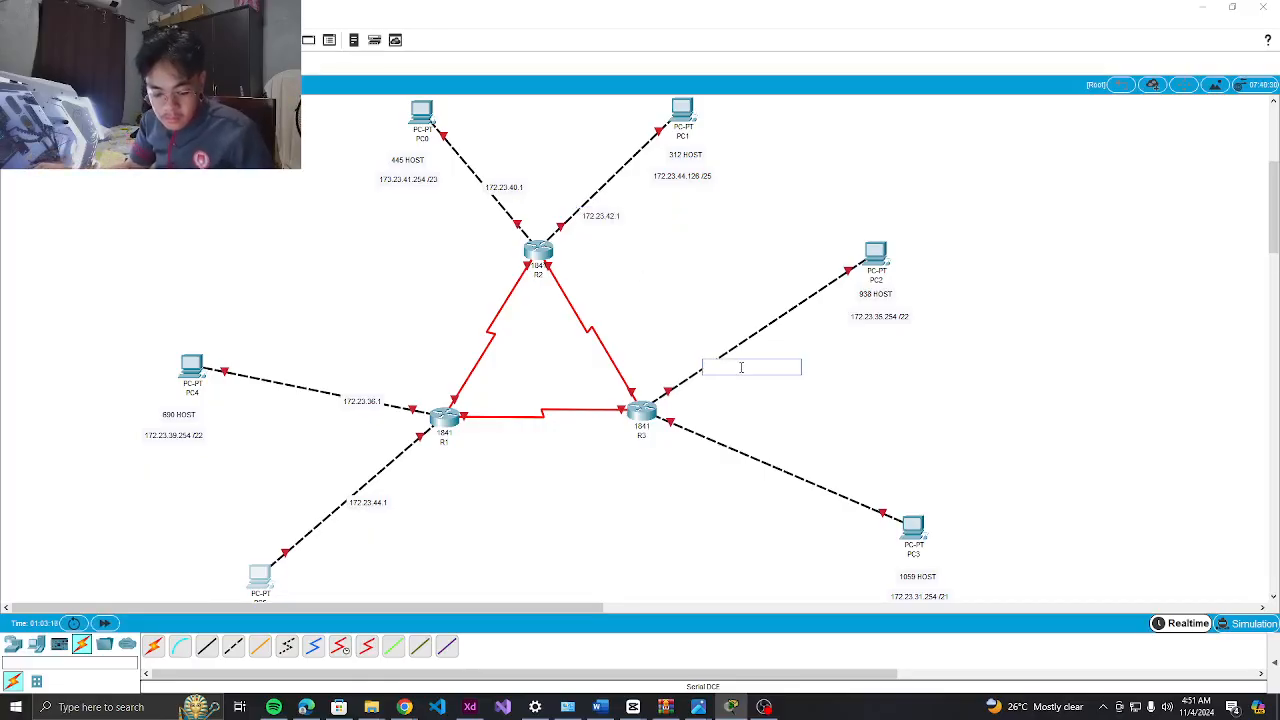
pyautogui.write('172.23')
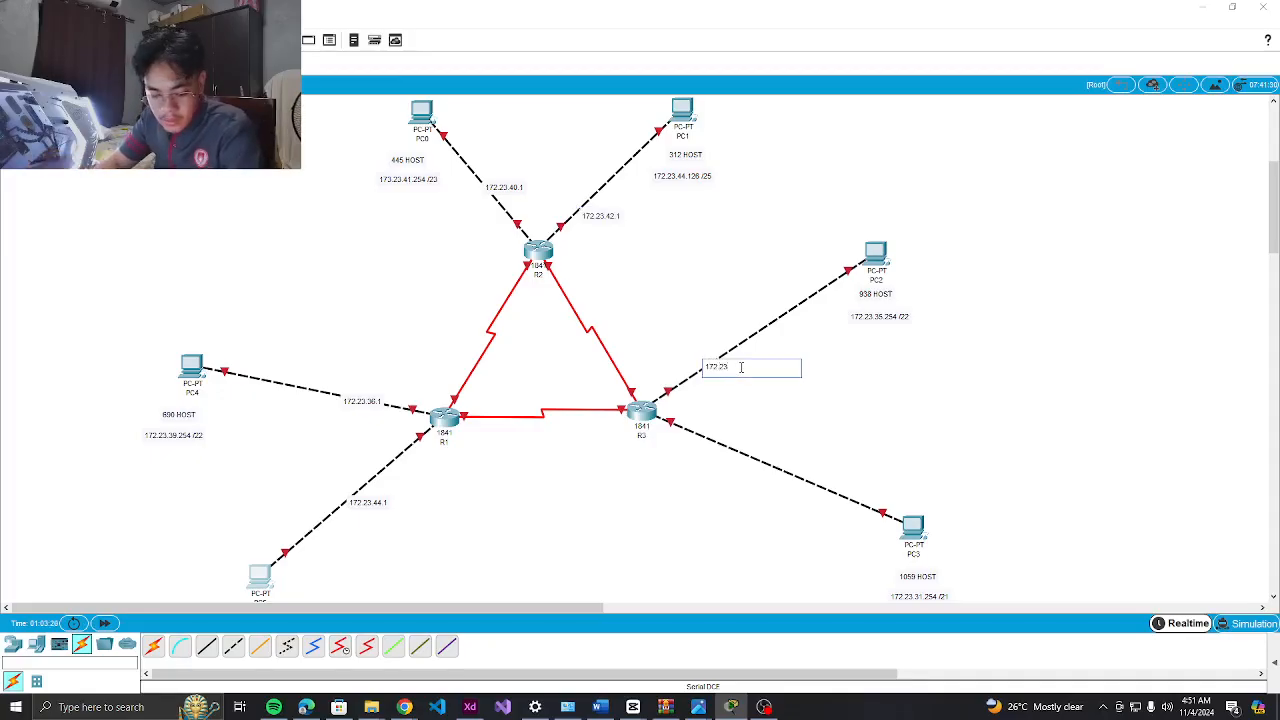
pyautogui.write('.32.1')
pyautogui.click(706, 443)
pyautogui.write('172.23.24.')
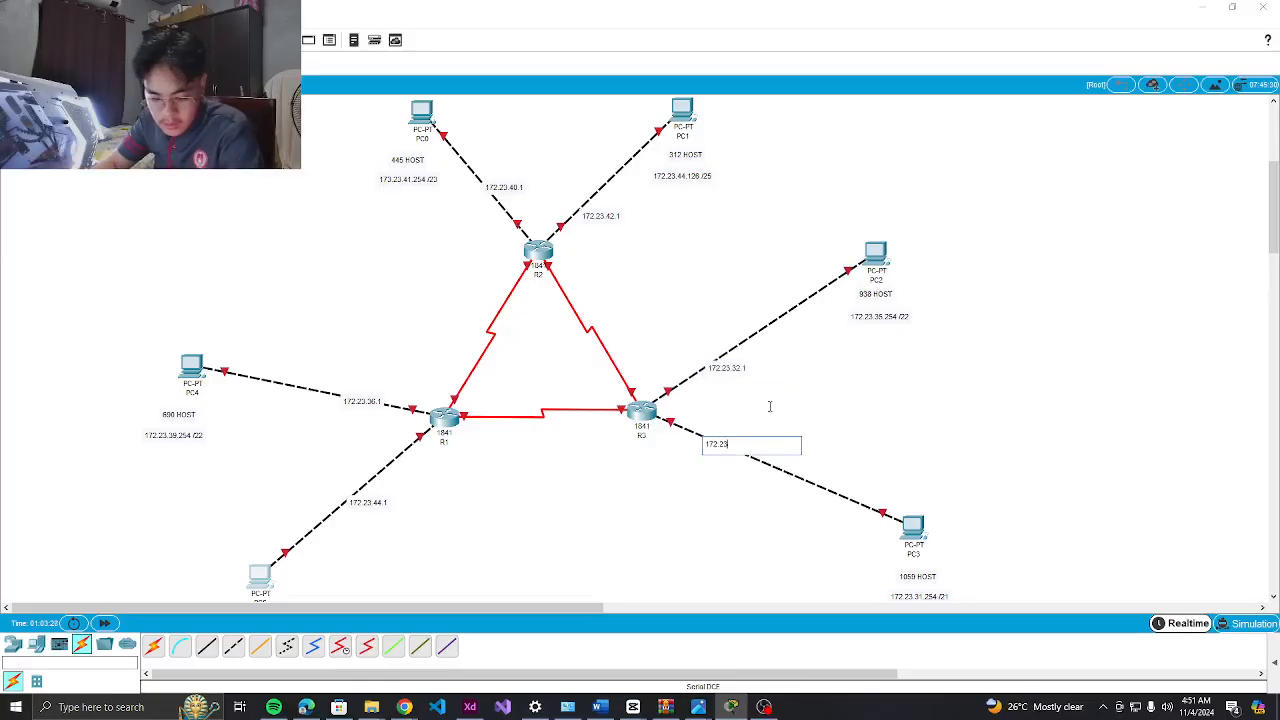
pyautogui.write('1')
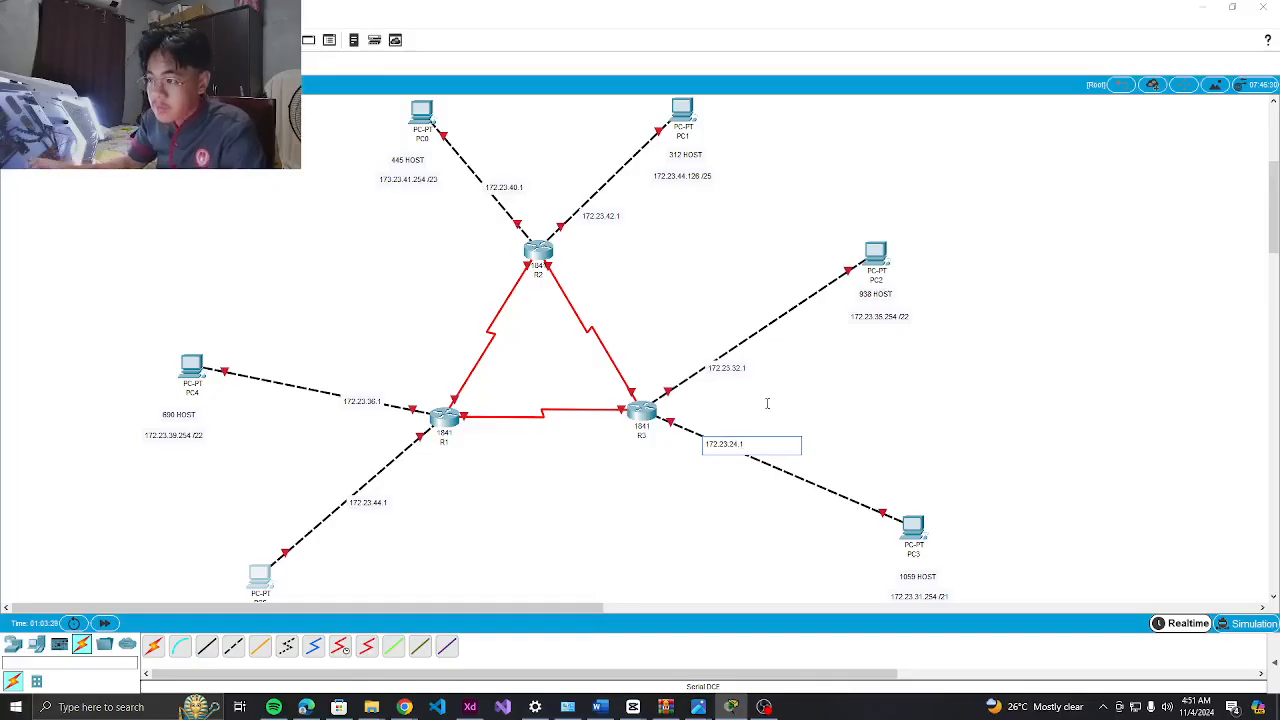
pyautogui.click(466, 483)
# Discard the stray empty note below R1, check the recorder, and return to Packet Tracer
pyautogui.press('Escape')
pyautogui.scroll(2, 466, 323)
pyautogui.scroll(-3, 494, 339)
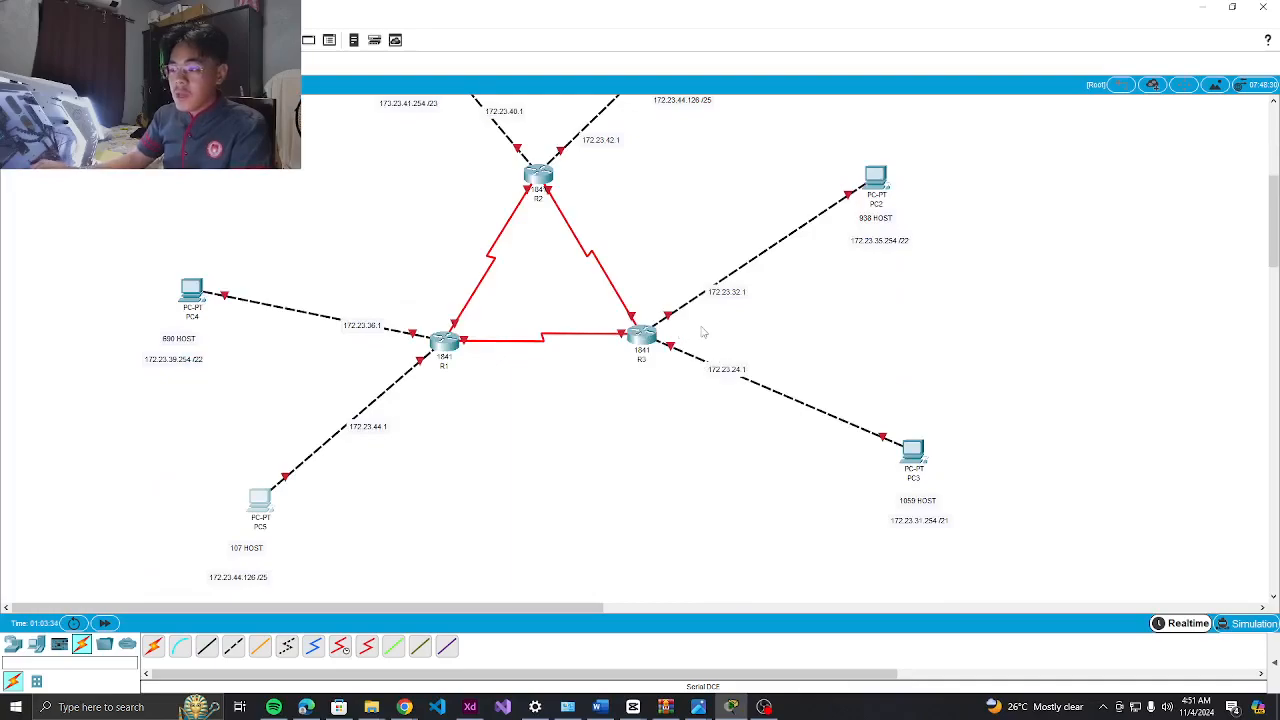
pyautogui.scroll(2, 689, 337)
pyautogui.scroll(-2, 676, 410)
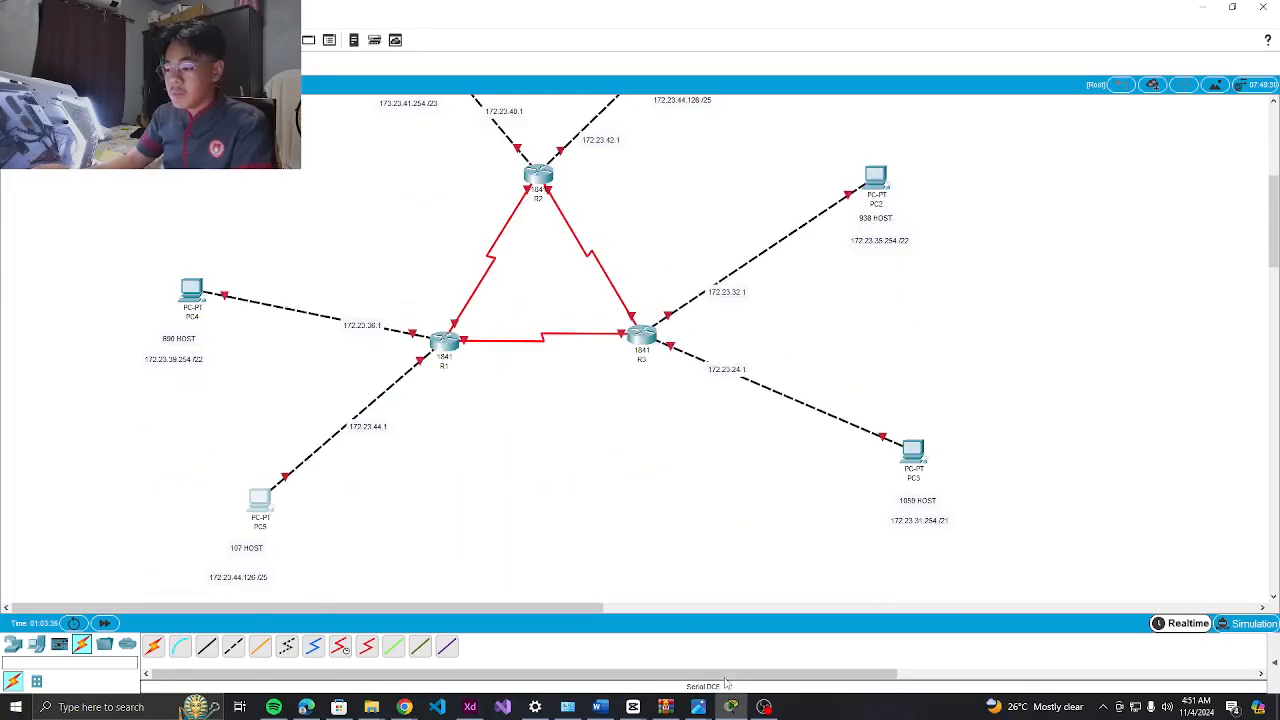
pyautogui.click(764, 707)
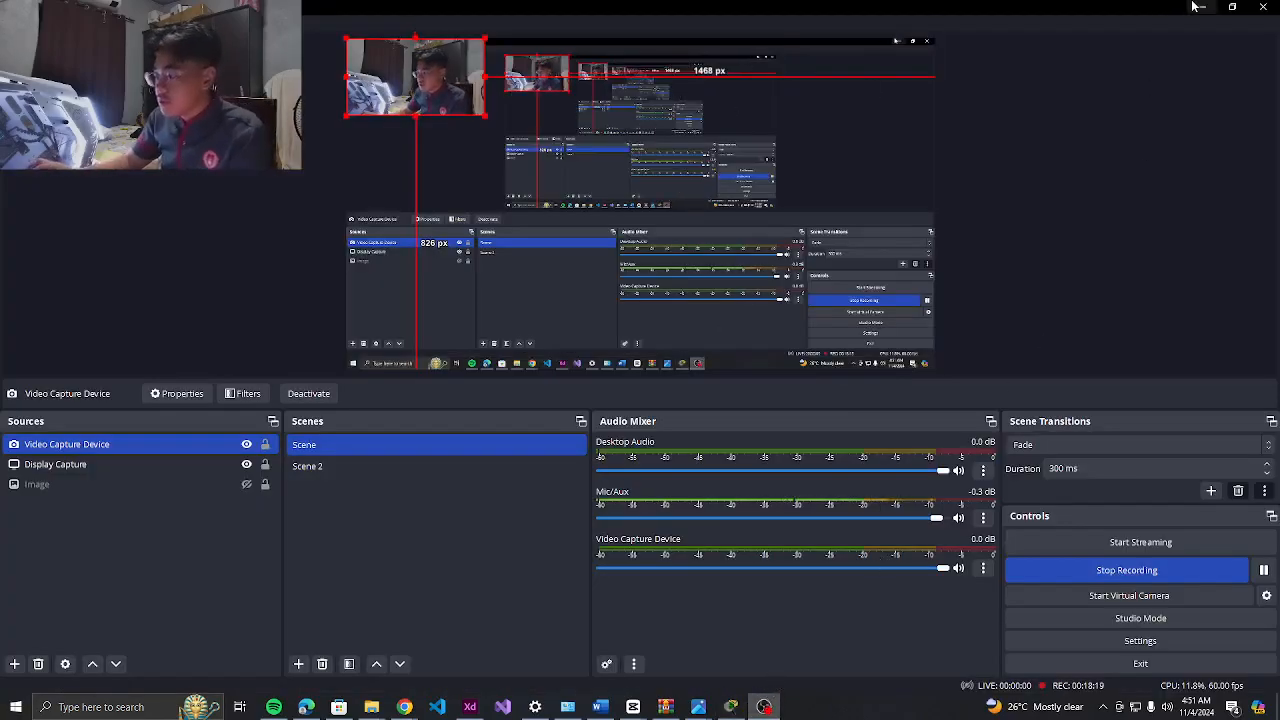
pyautogui.click(1202, 7)
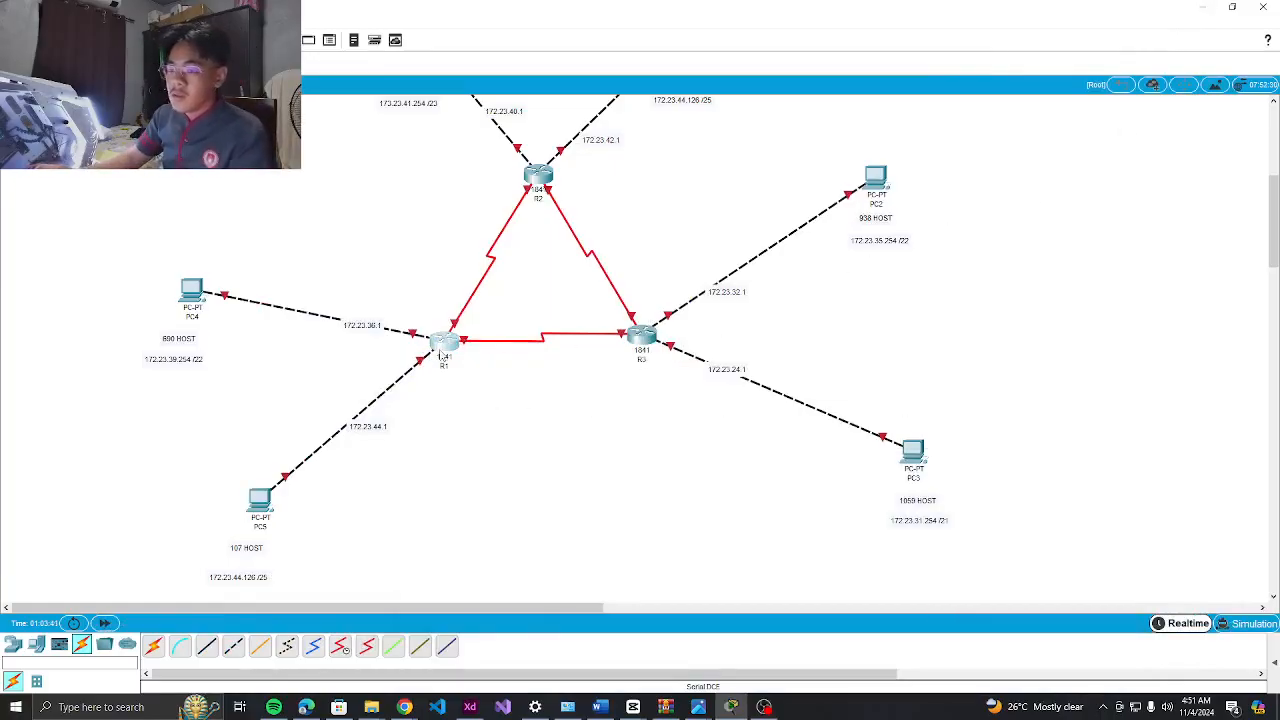
# Open R1's CLI and answer NO to the initial configuration dialog to reach Router>
pyautogui.click(442, 345)
pyautogui.click(530, 177)
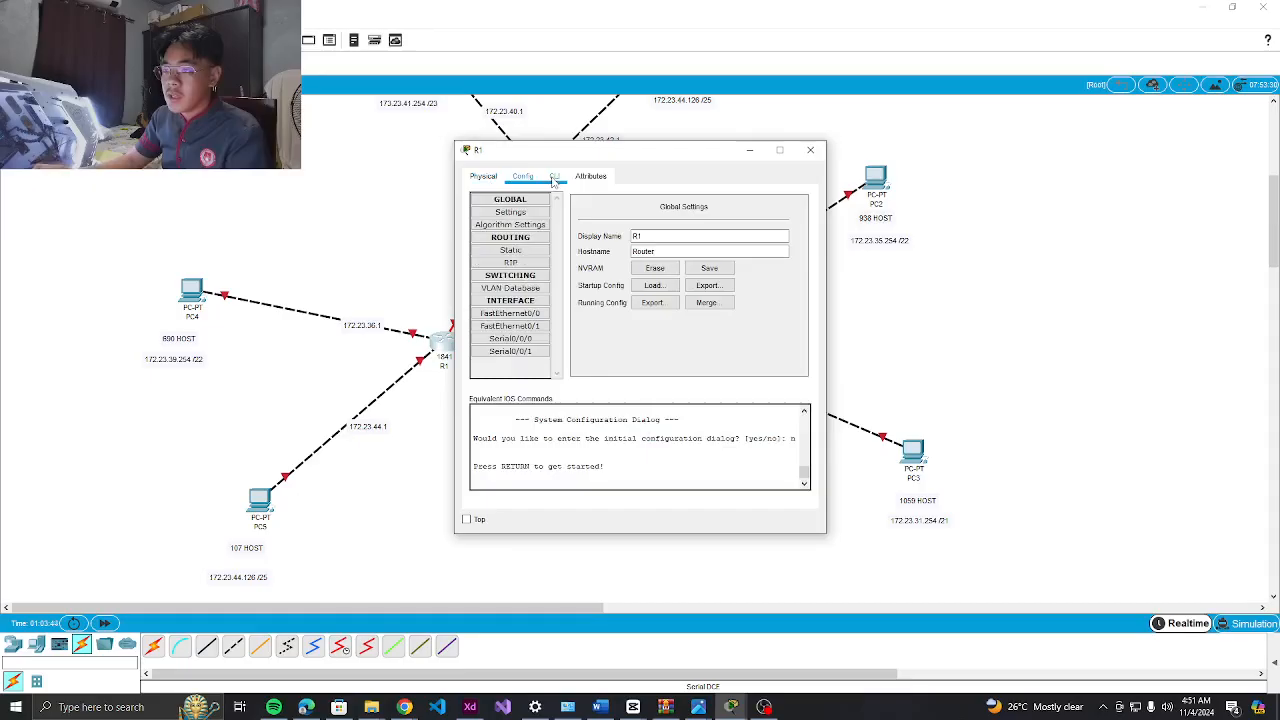
pyautogui.click(554, 177)
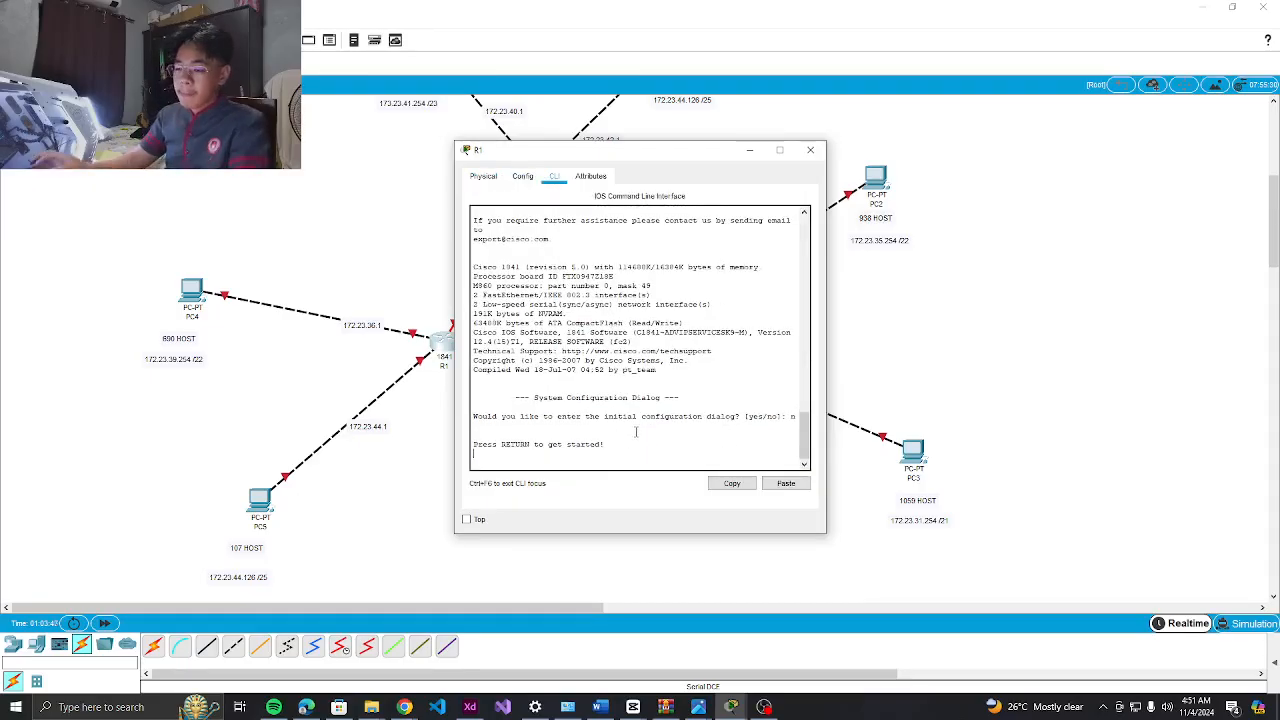
pyautogui.press('Return')
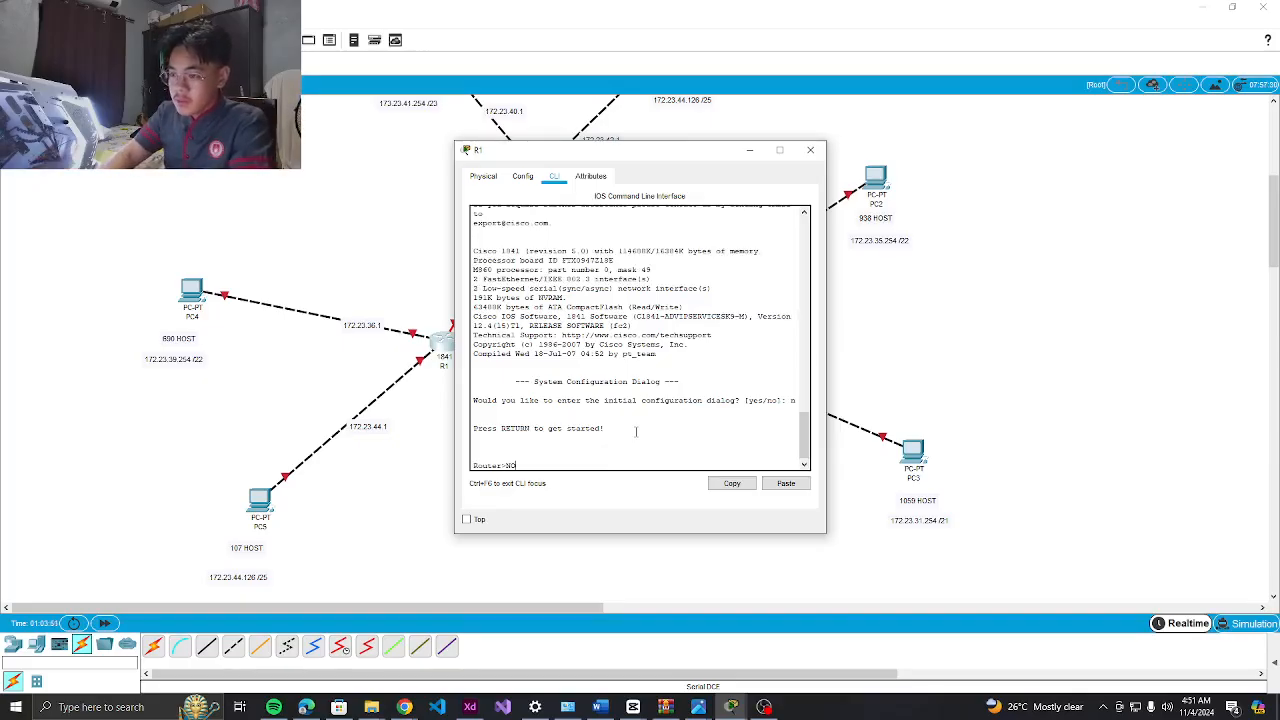
pyautogui.write('NO')
pyautogui.press('Return')
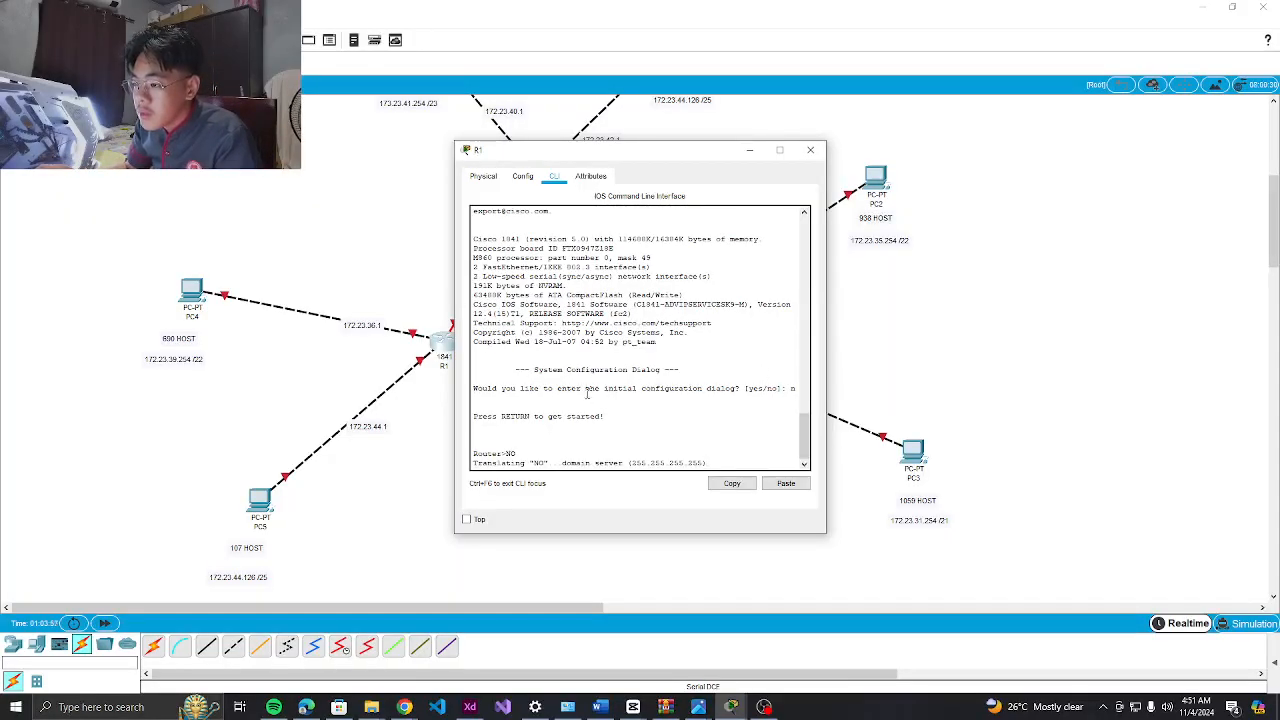
pyautogui.moveTo(806, 435); pyautogui.dragTo(802, 458)
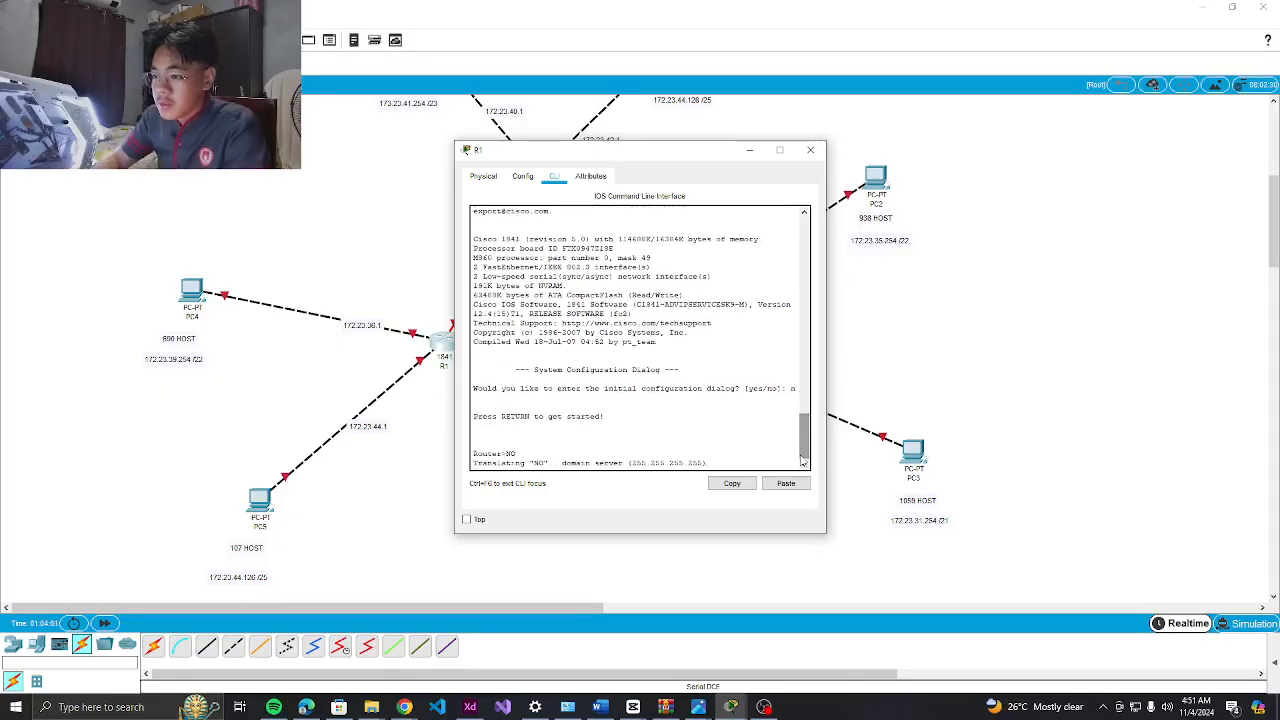
pyautogui.scroll(3, 691, 440)
pyautogui.scroll(-3, 691, 440)
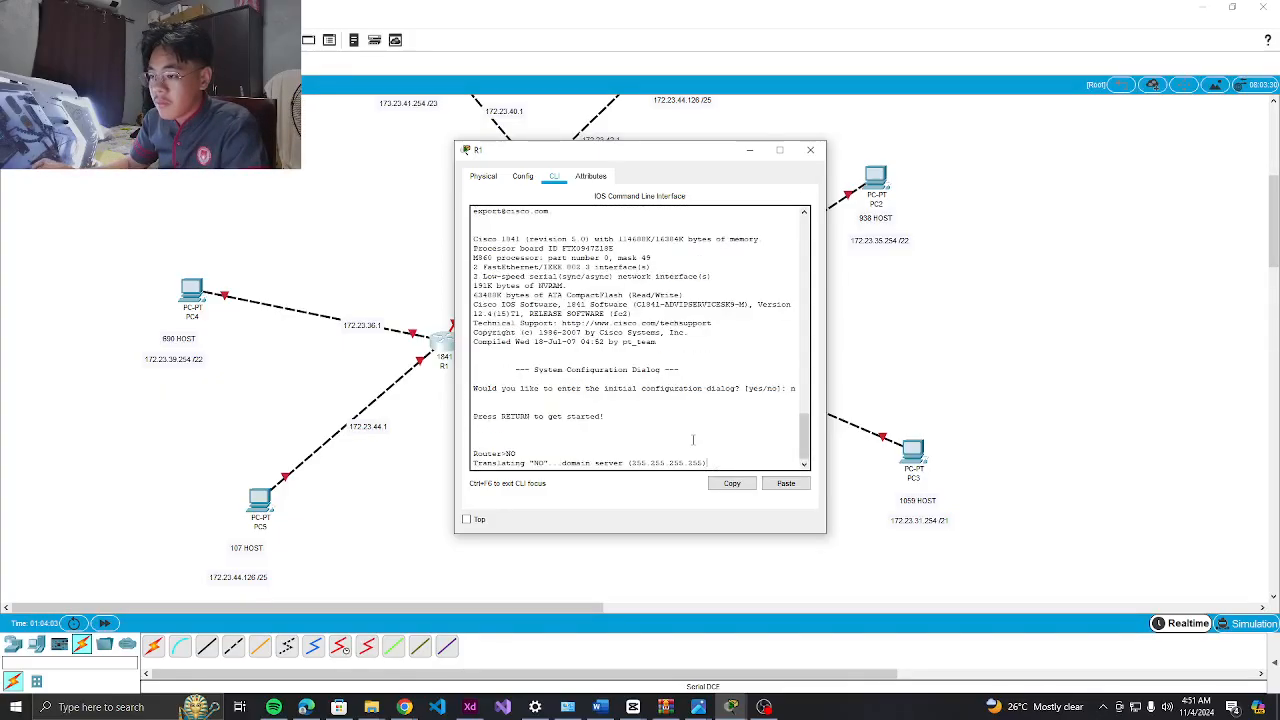
pyautogui.click(810, 150)
# Set R1's window to stay on top, close it, and pause the recording
pyautogui.click(450, 344)
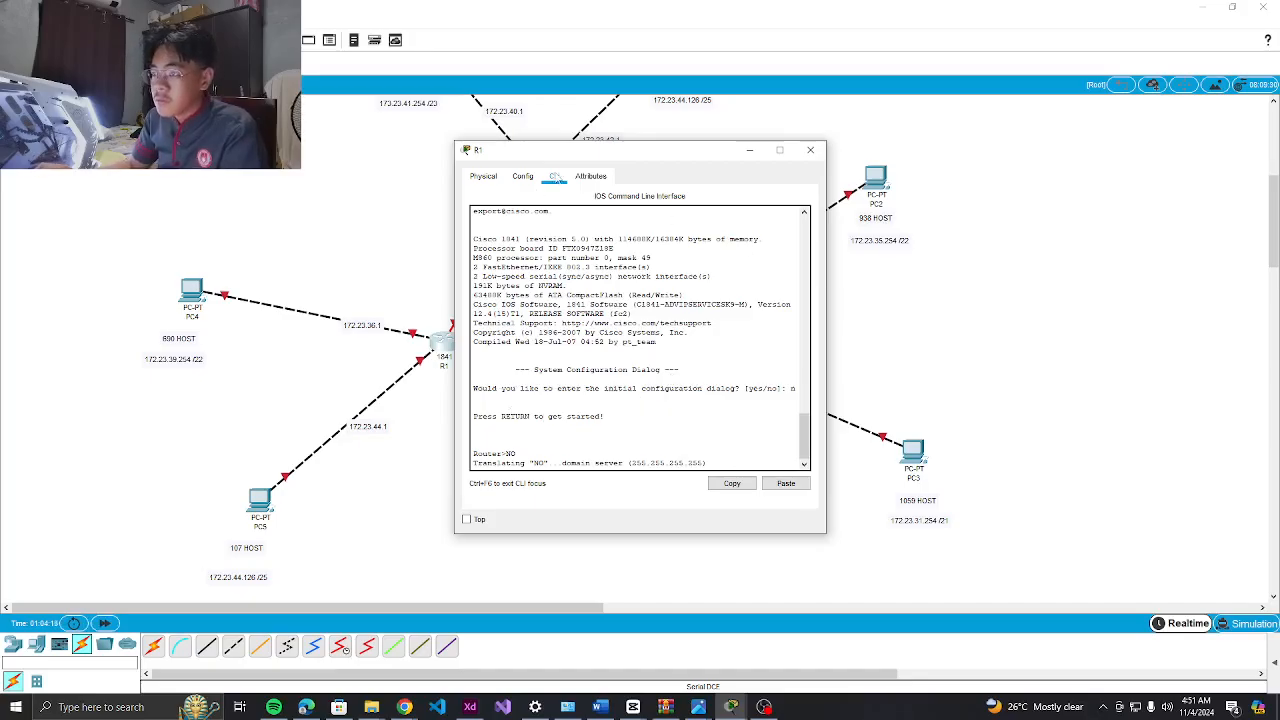
pyautogui.click(466, 519)
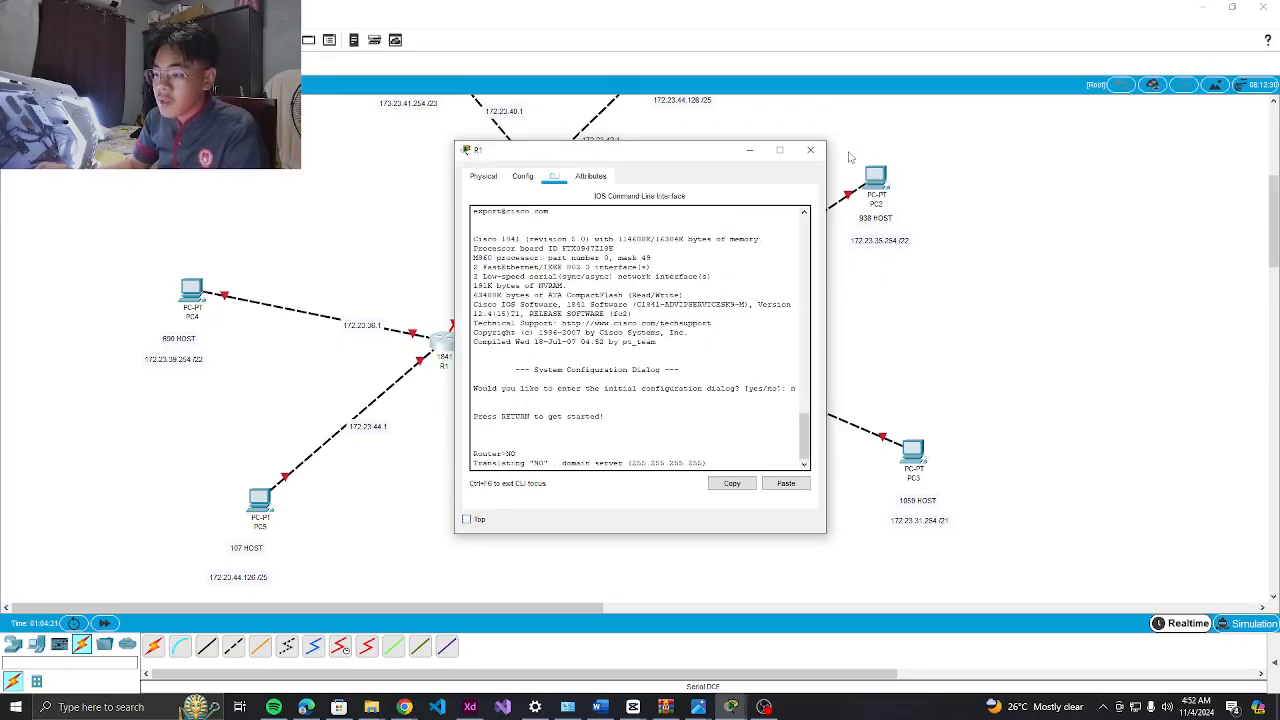
pyautogui.click(812, 149)
pyautogui.click(764, 707)
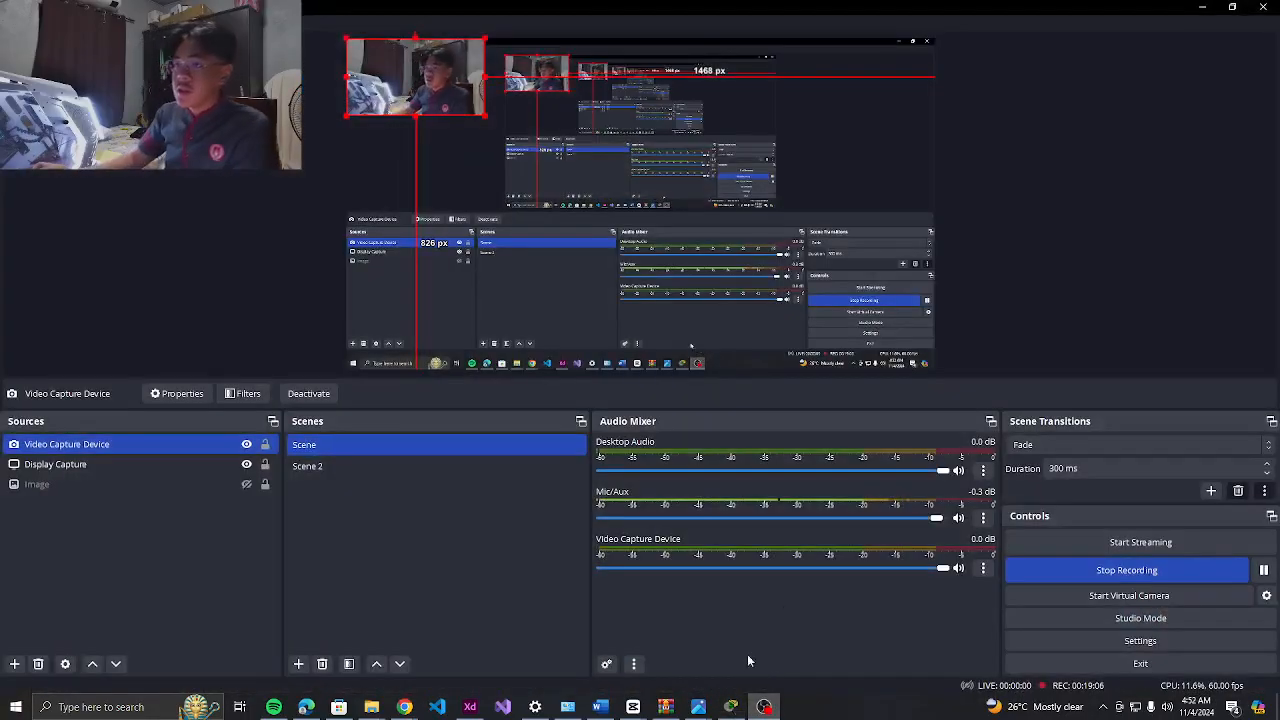
pyautogui.click(1263, 570)
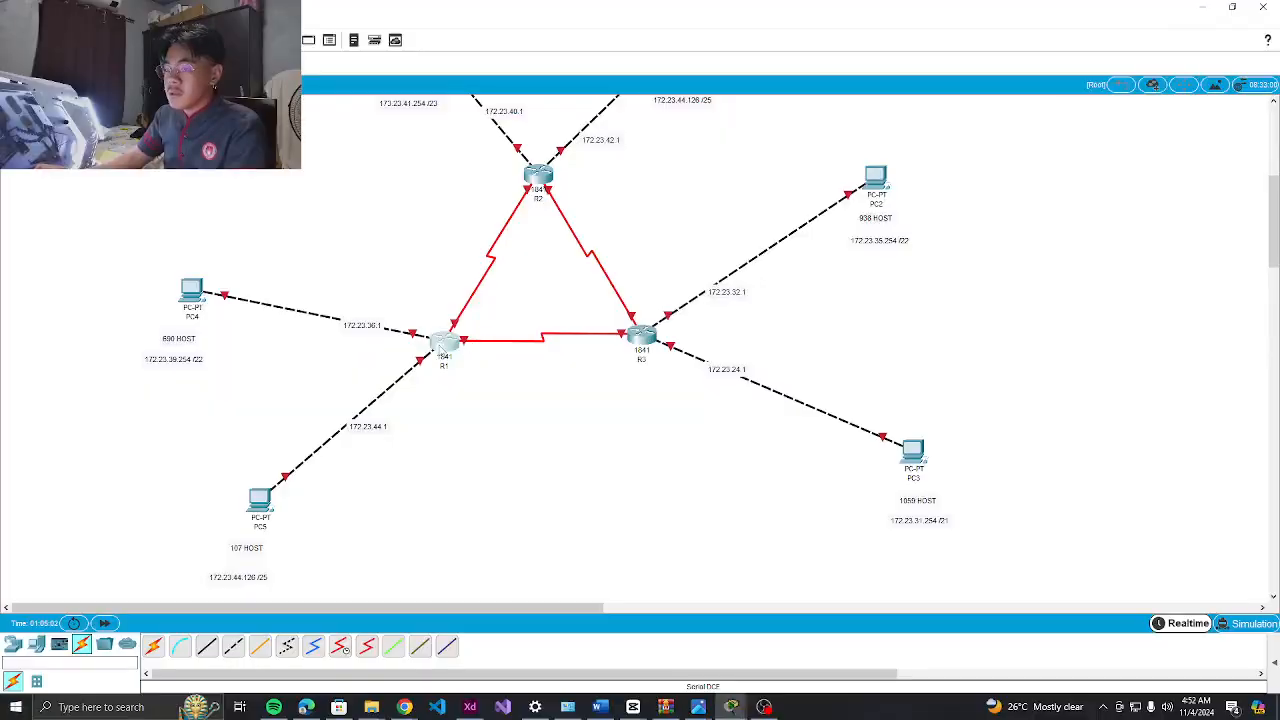
# On R1's console, enter global configuration mode and set the hostname to R1
pyautogui.click(443, 348)
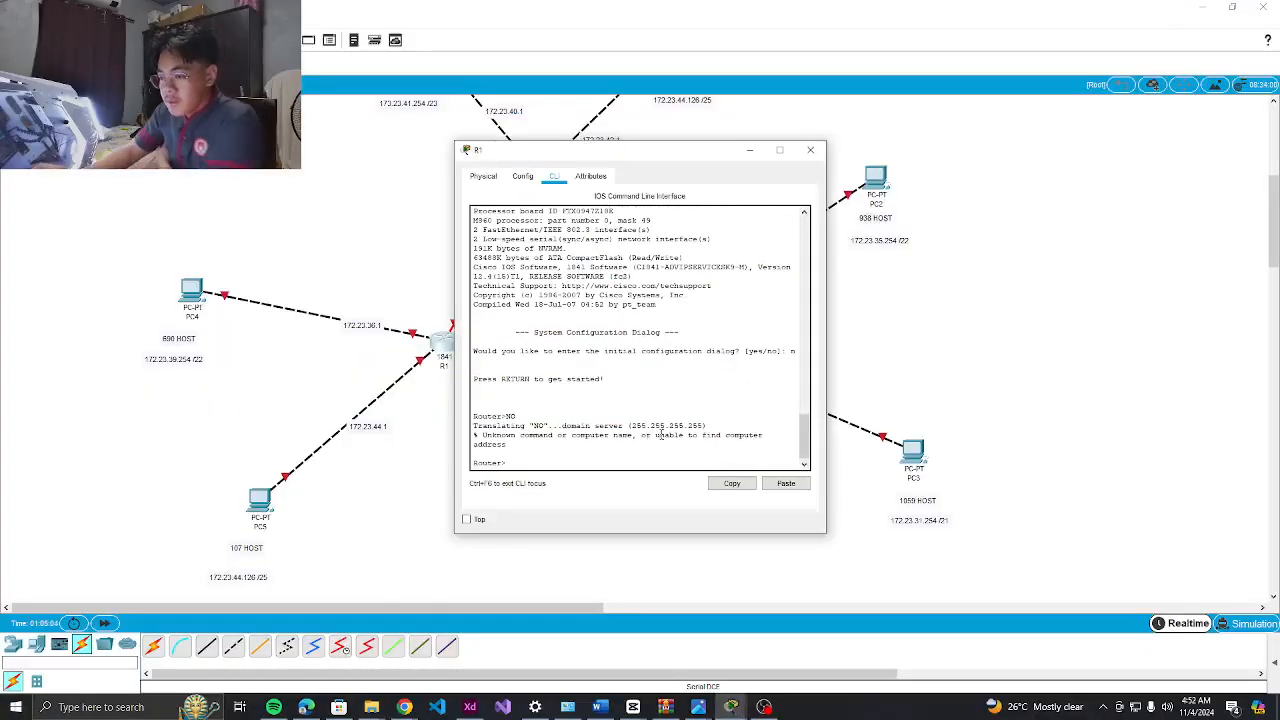
pyautogui.write('EN')
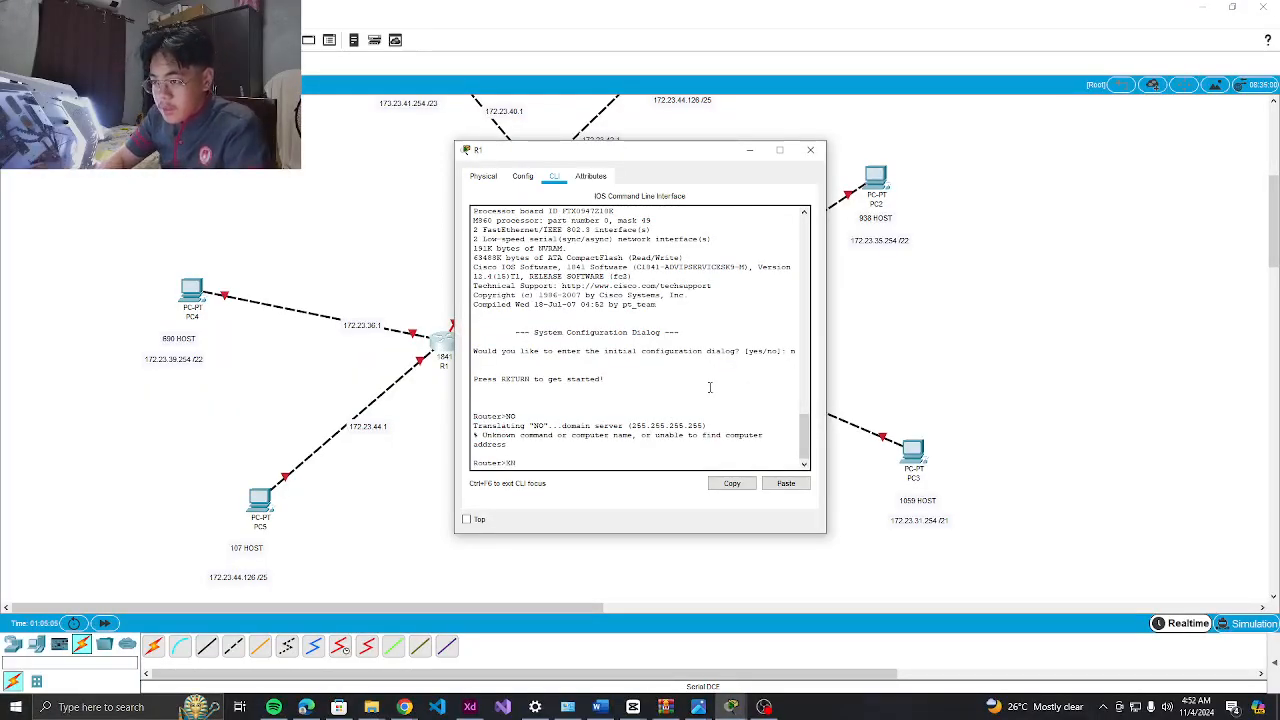
pyautogui.press('BackSpace')
pyautogui.press('BackSpace')
pyautogui.write('en')
pyautogui.press('Return')
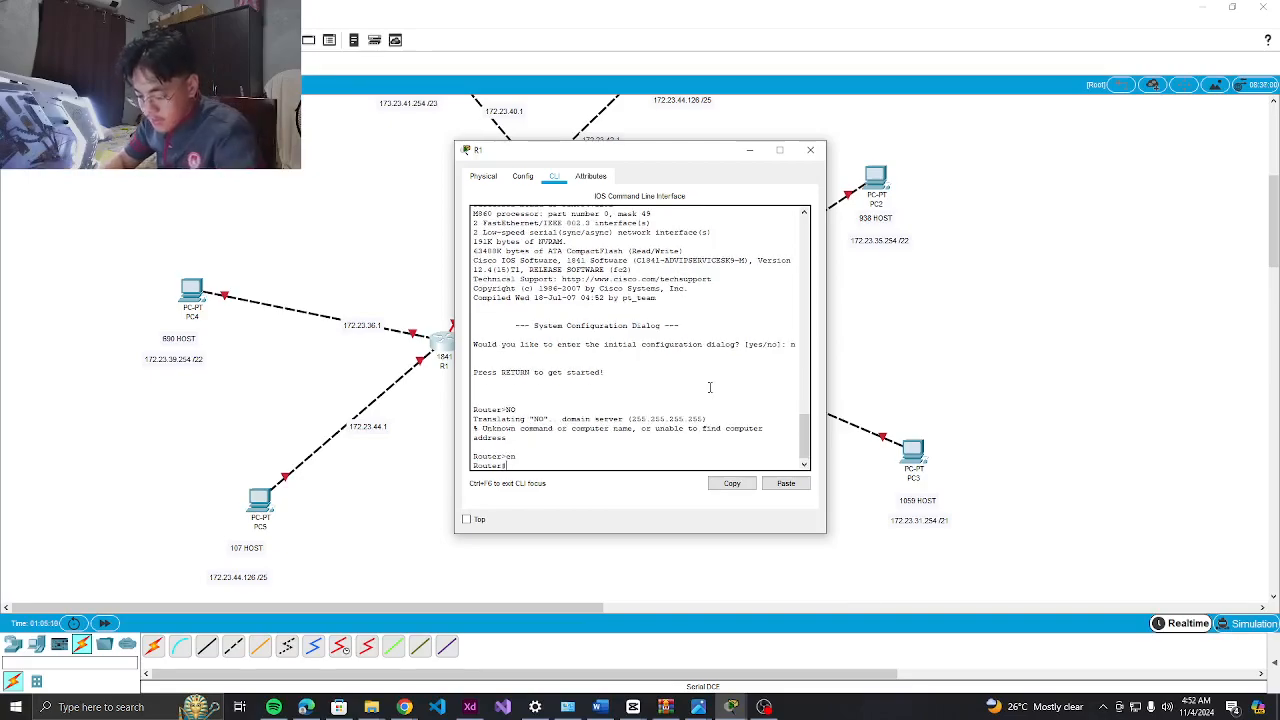
pyautogui.write('conf ')
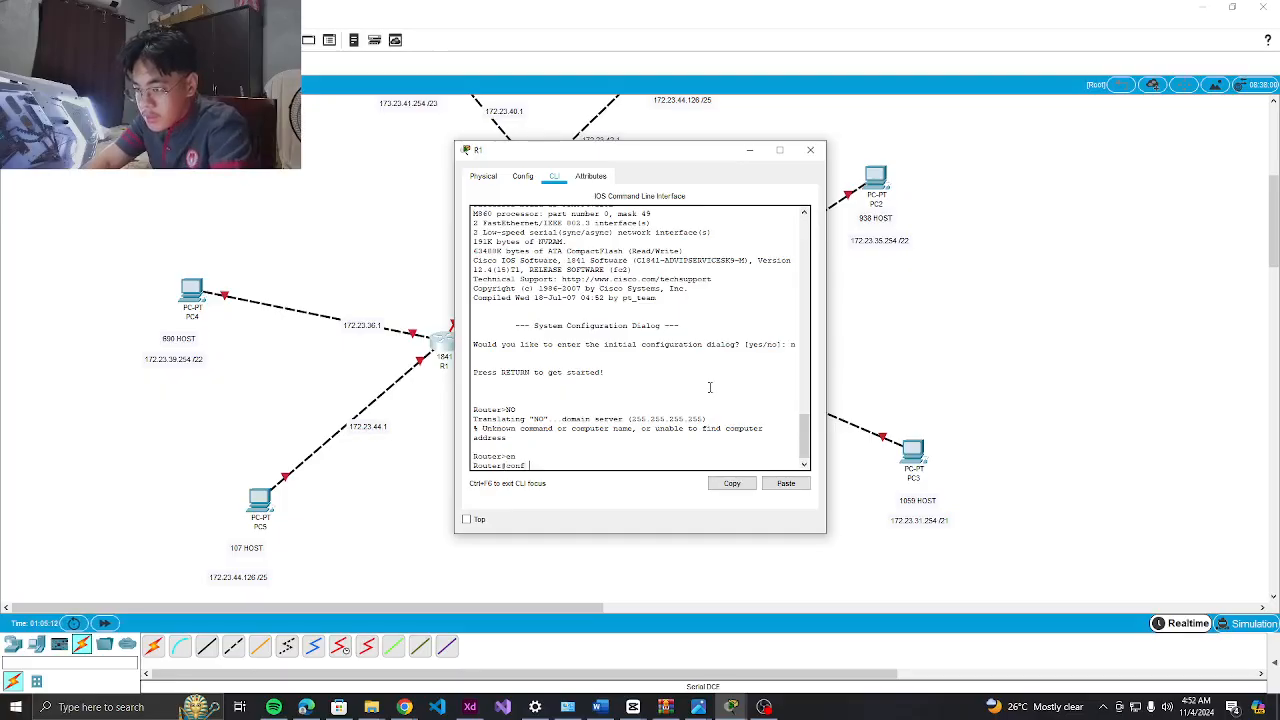
pyautogui.write('t')
pyautogui.press('Return')
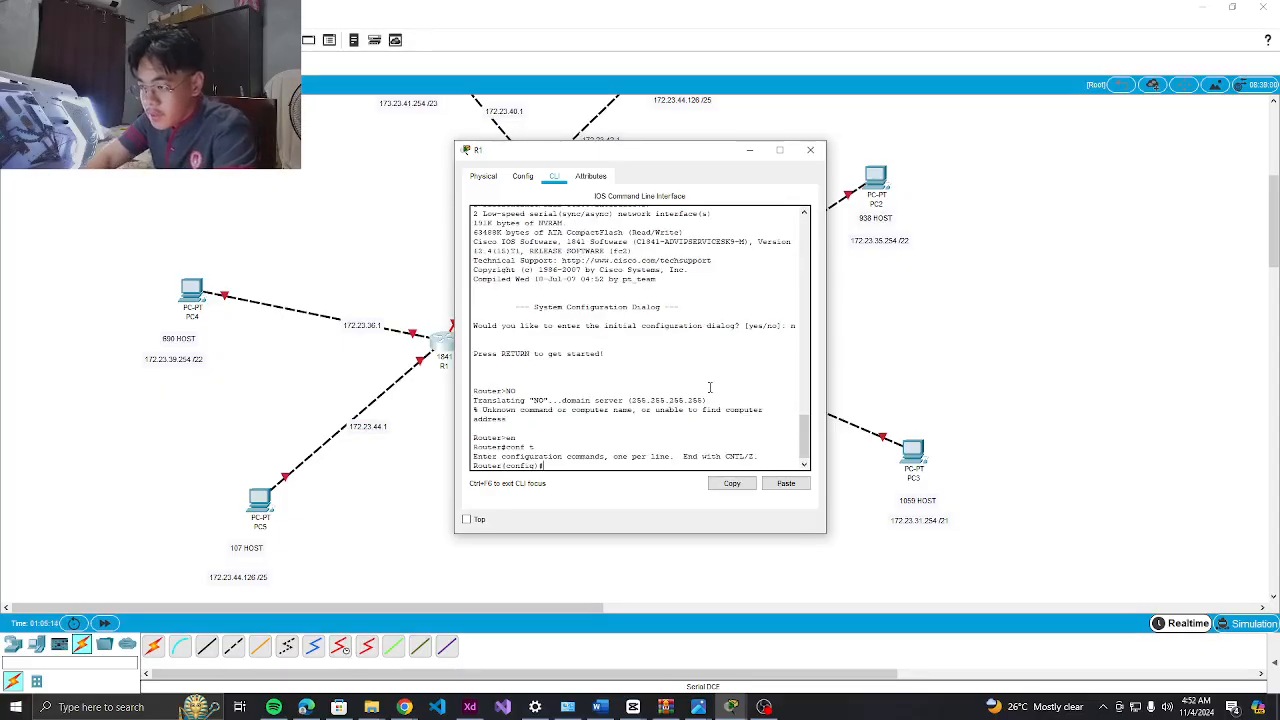
pyautogui.write('HOS')
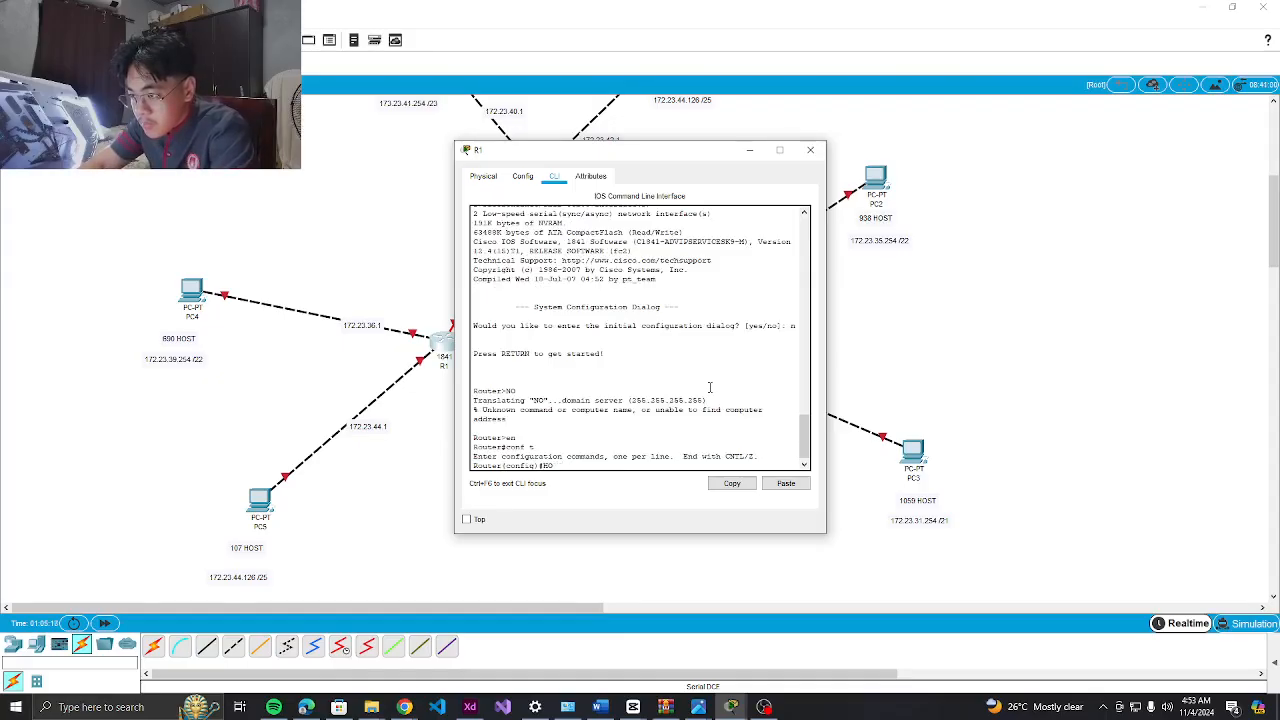
pyautogui.write('TNAME R')
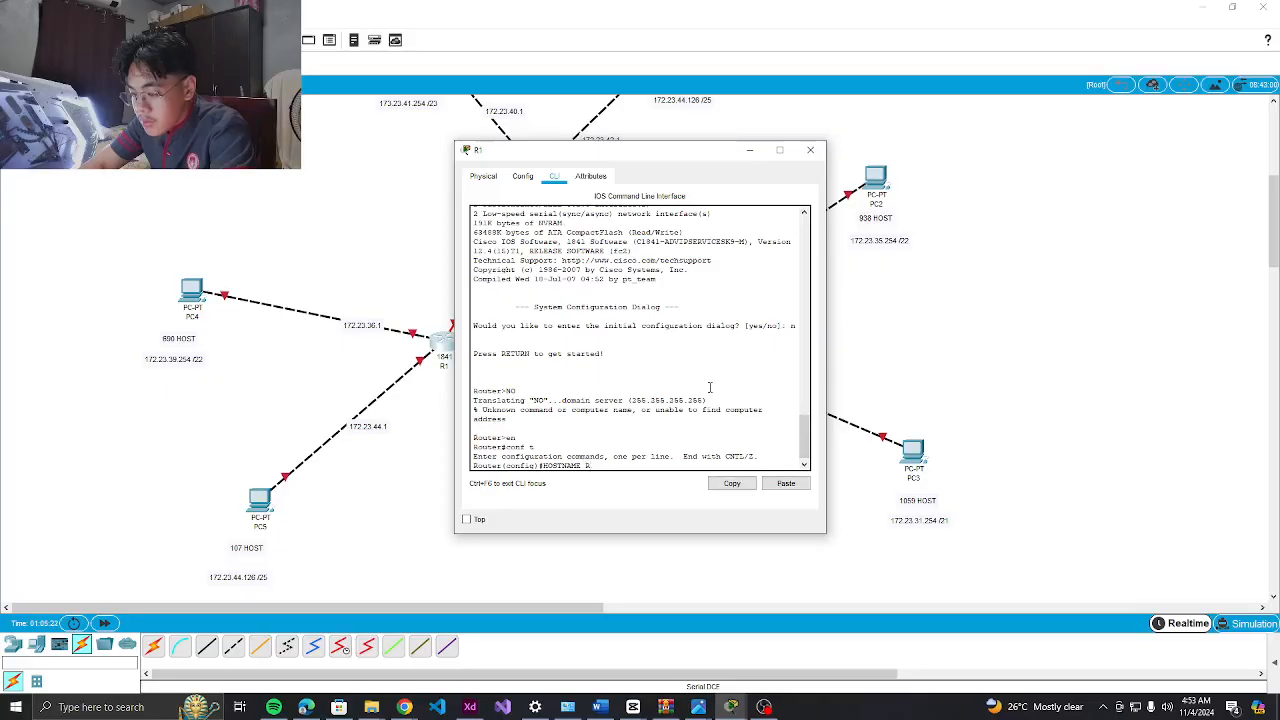
pyautogui.write('1')
pyautogui.press('Return')
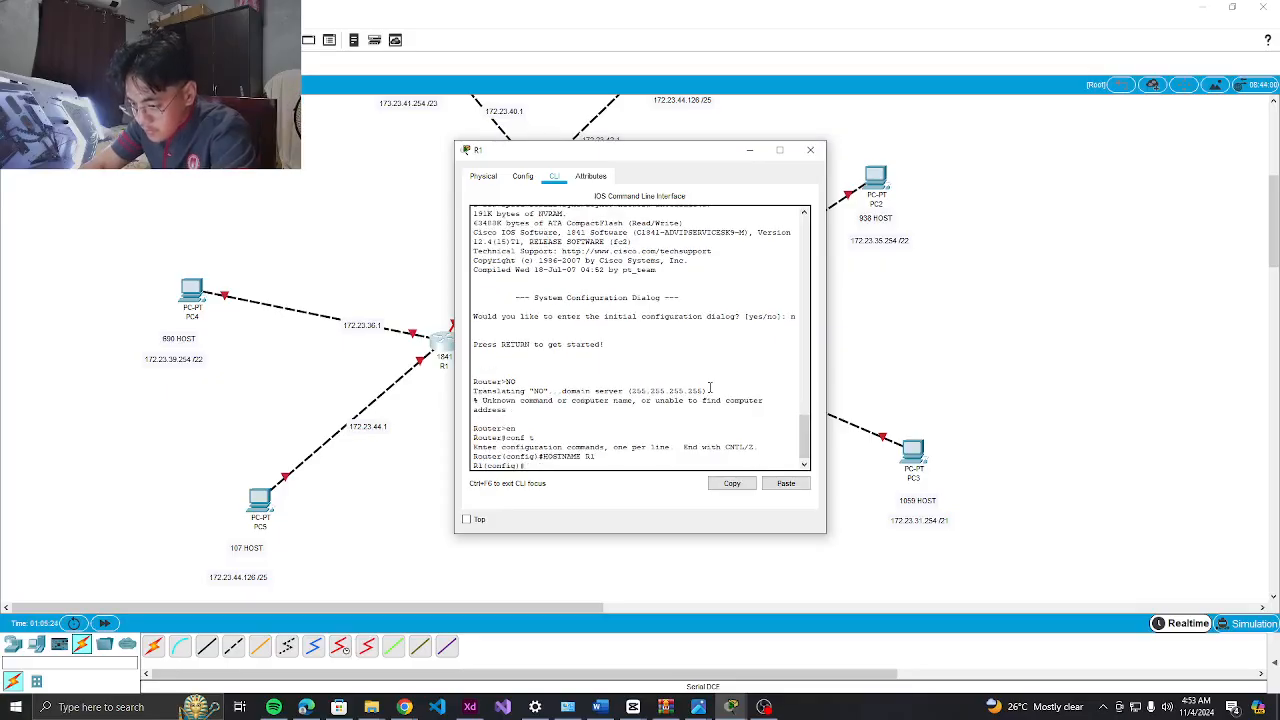
# Set an enable secret, disable domain lookup, and begin the 'Unauthorized Access!' MOTD banner
pyautogui.write('enable ')
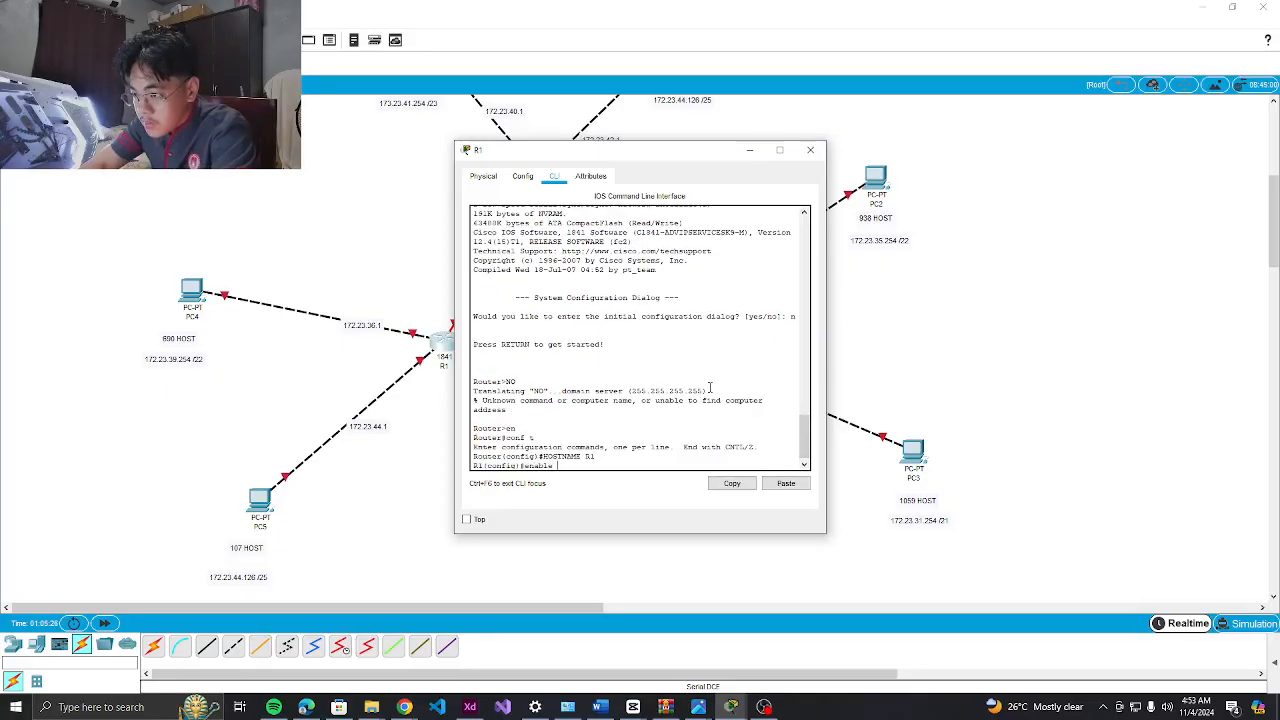
pyautogui.write('secre')
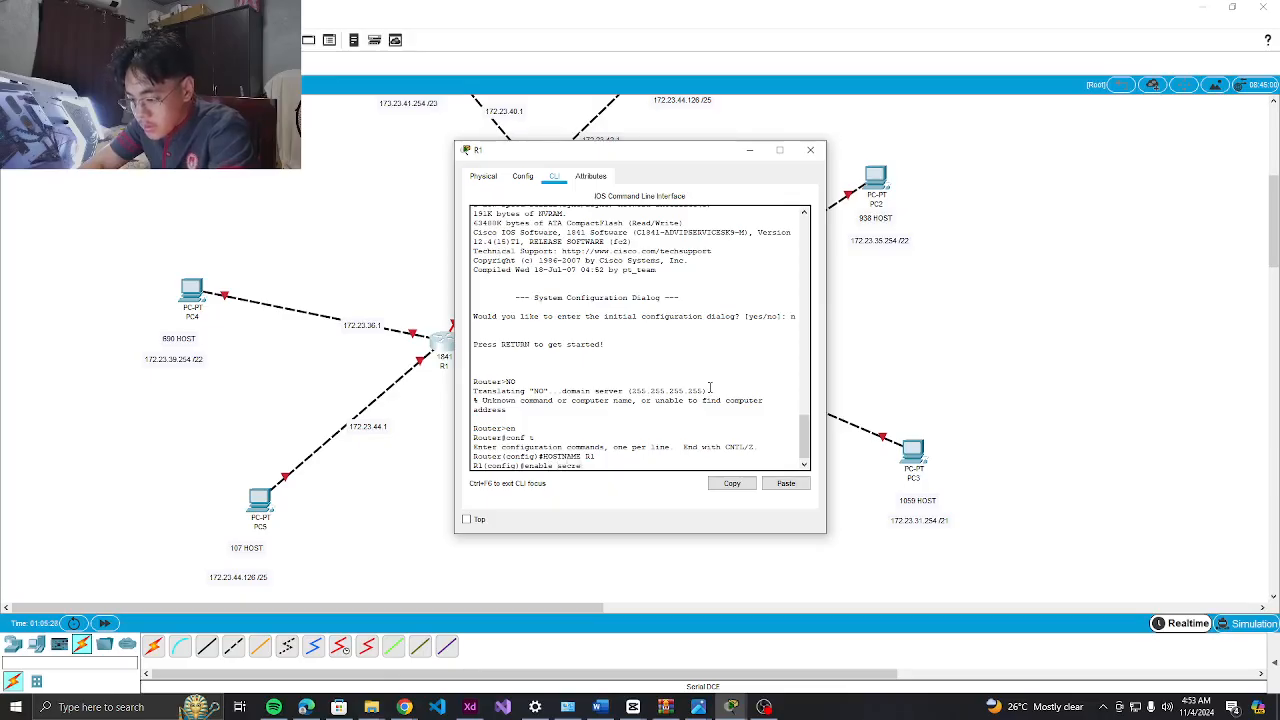
pyautogui.write('t class')
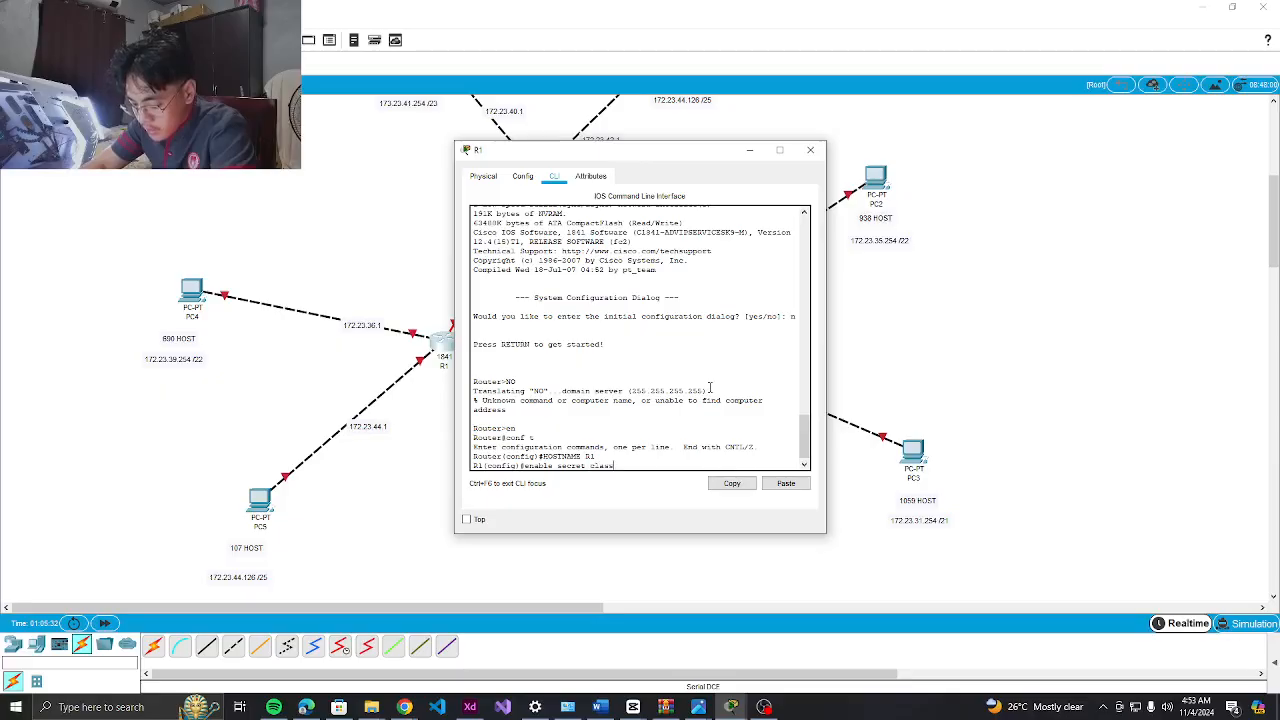
pyautogui.press('Return')
pyautogui.write('no ip')
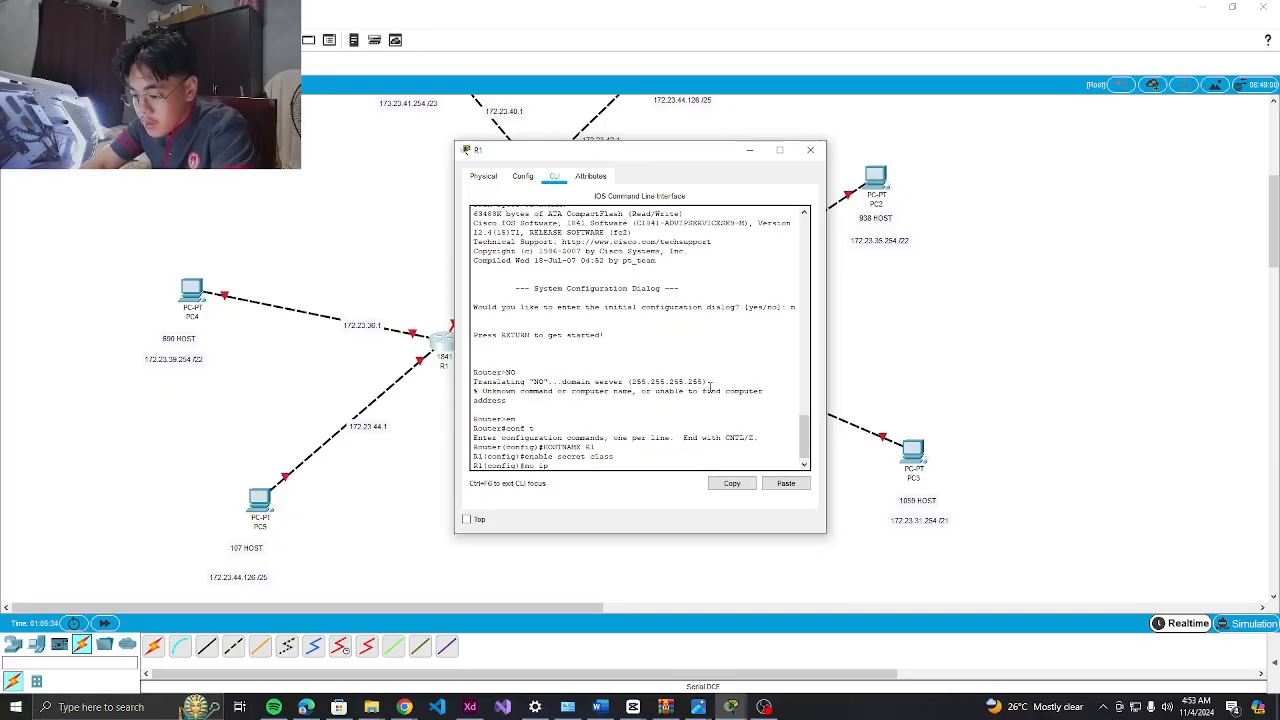
pyautogui.write(' domain-lookup')
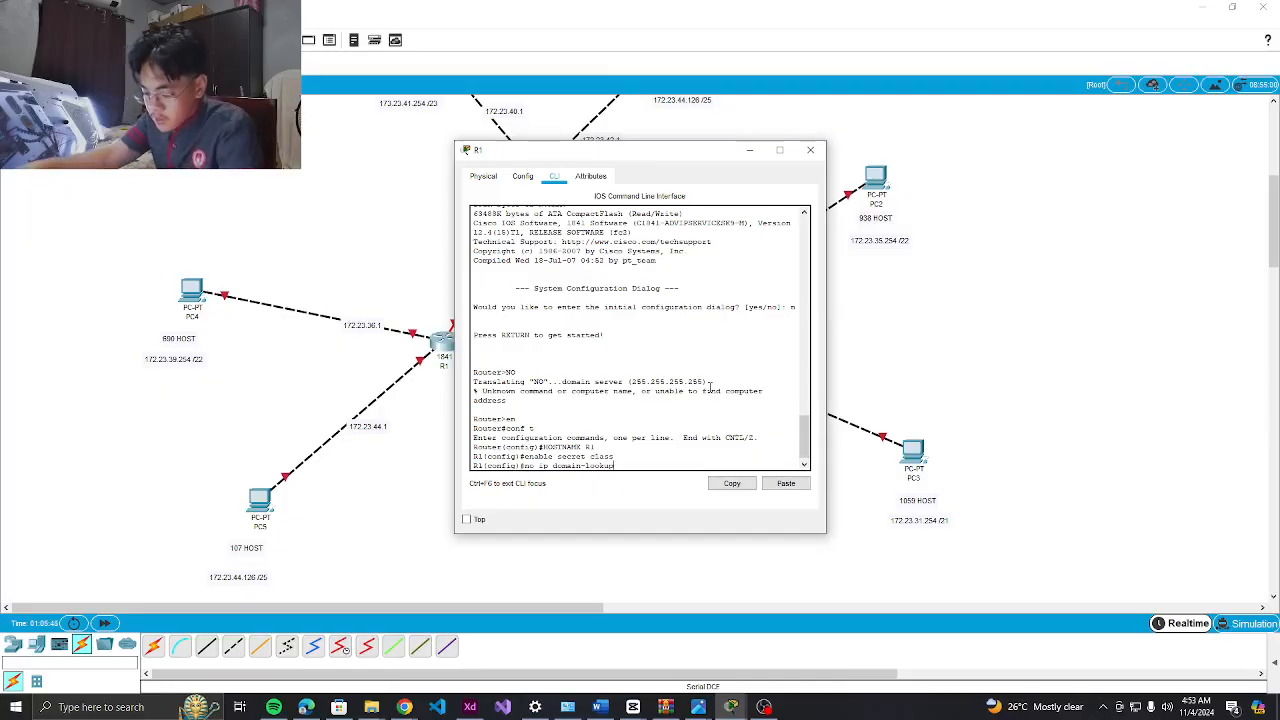
pyautogui.click(626, 416)
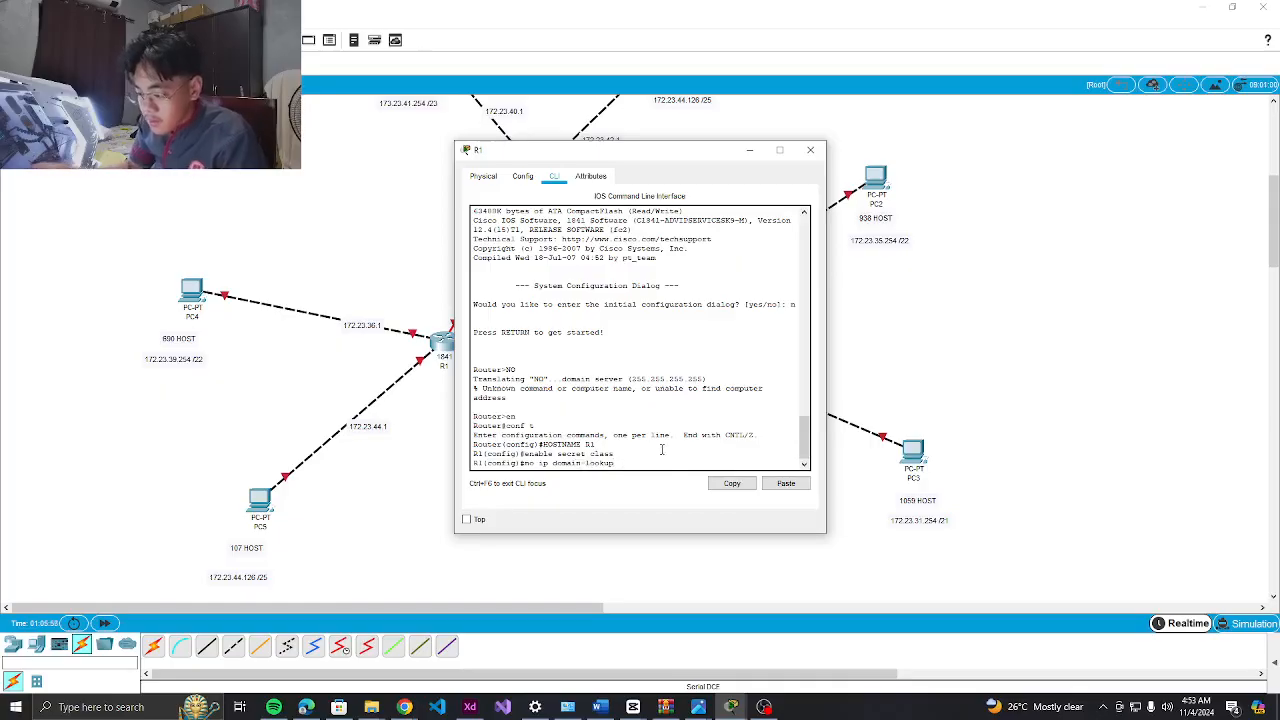
pyautogui.press('Return')
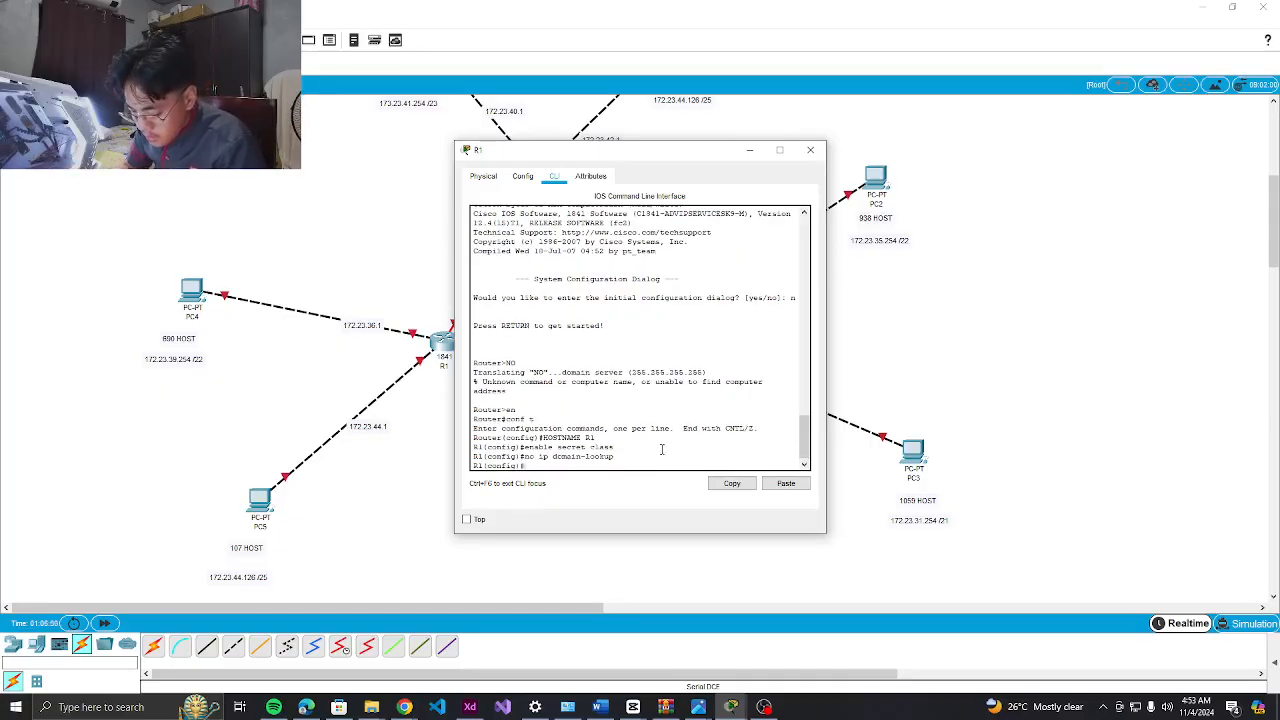
pyautogui.write('r motd #')
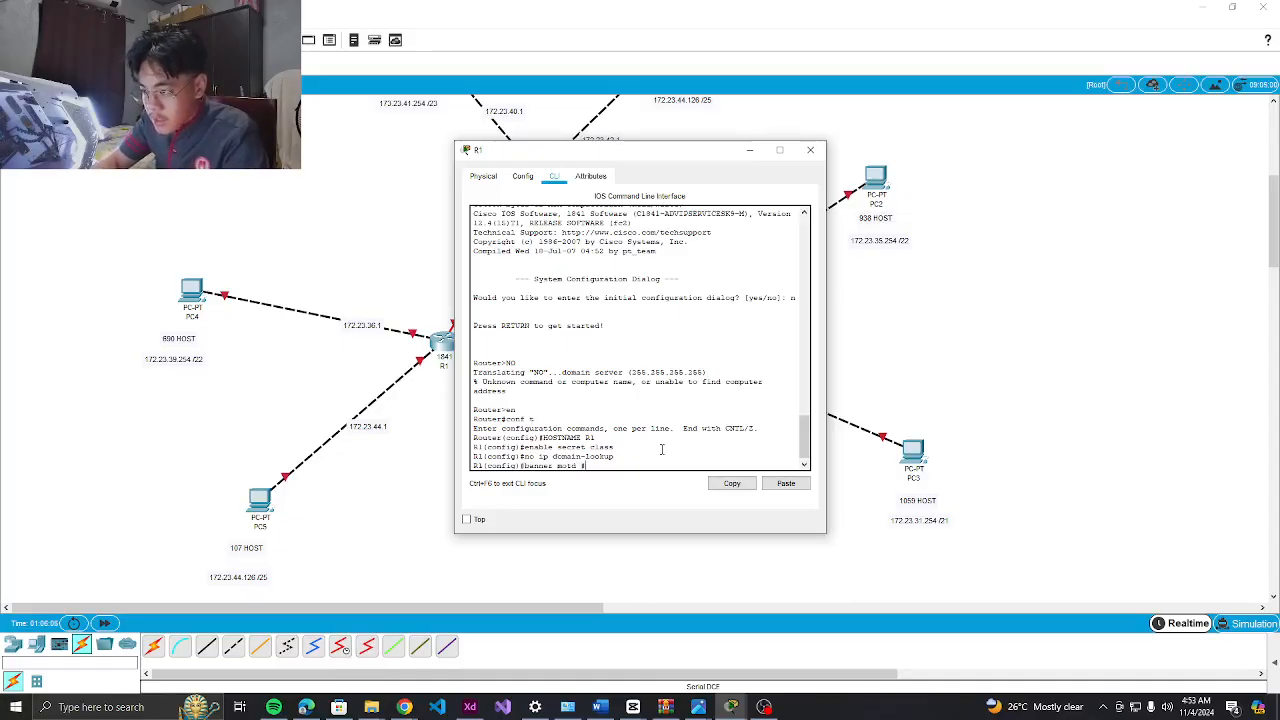
pyautogui.write('Un')
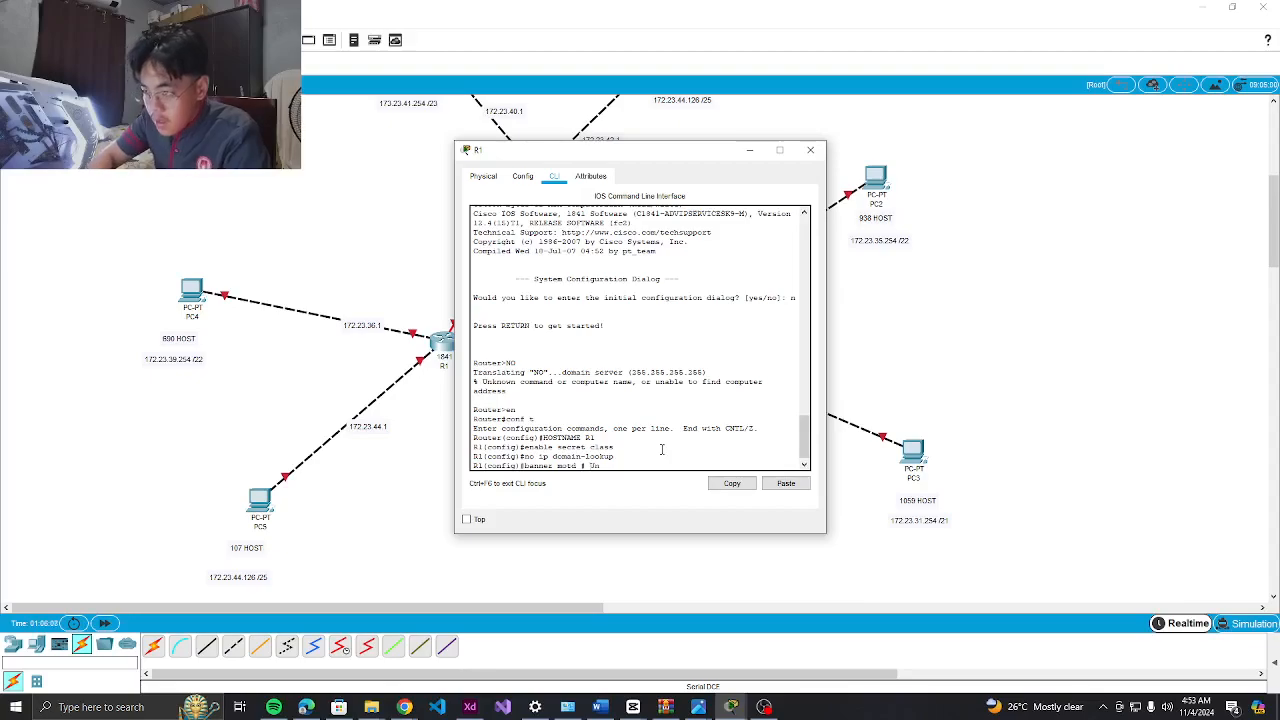
pyautogui.write('authori')
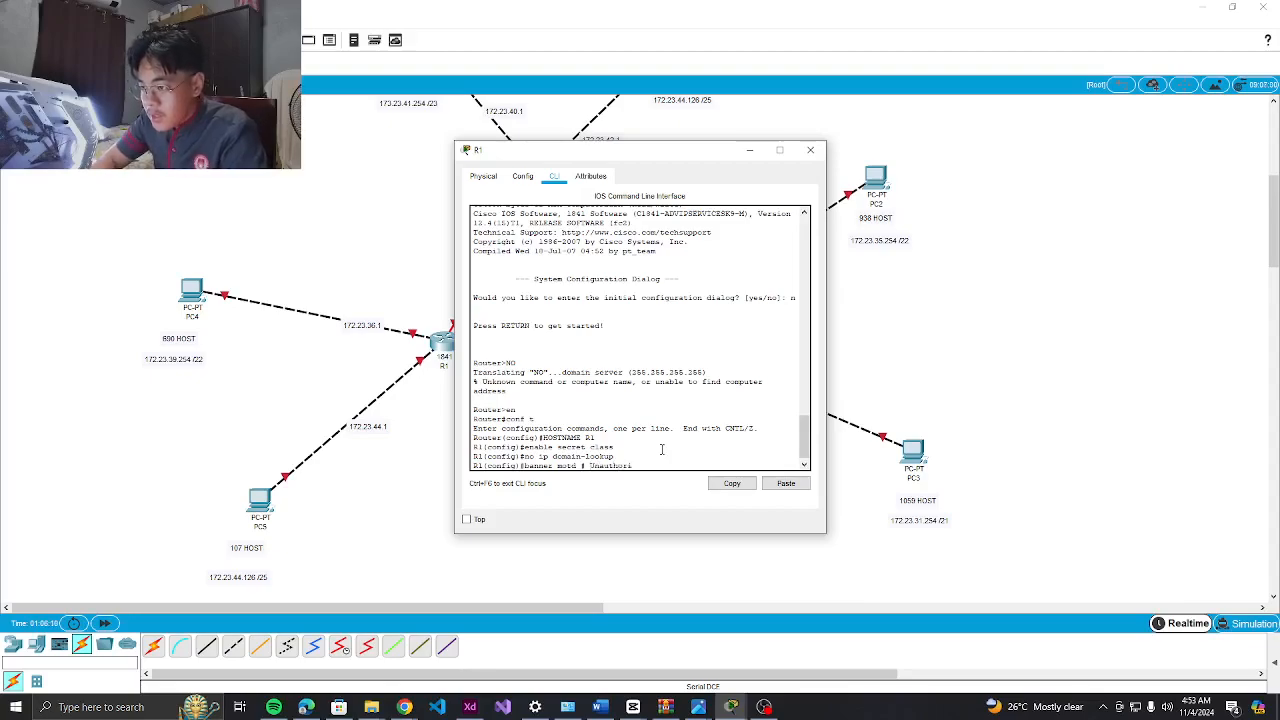
pyautogui.write('zed')
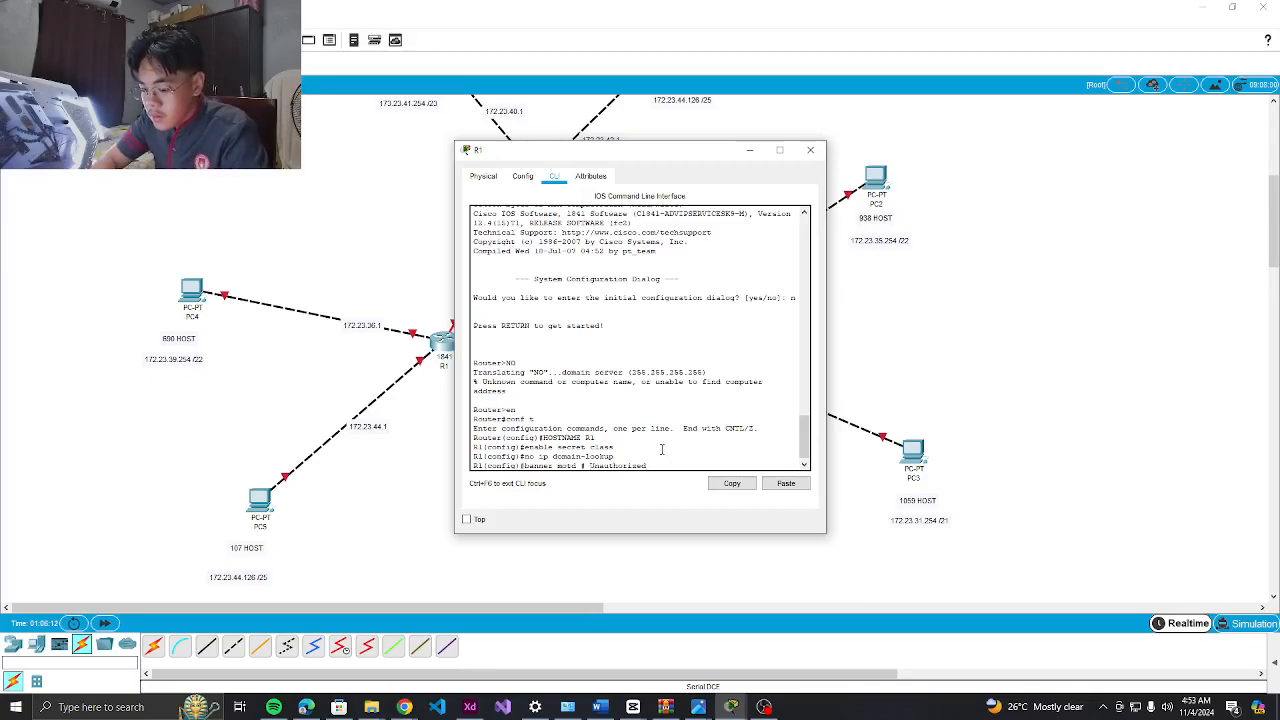
pyautogui.write(' Access! ')
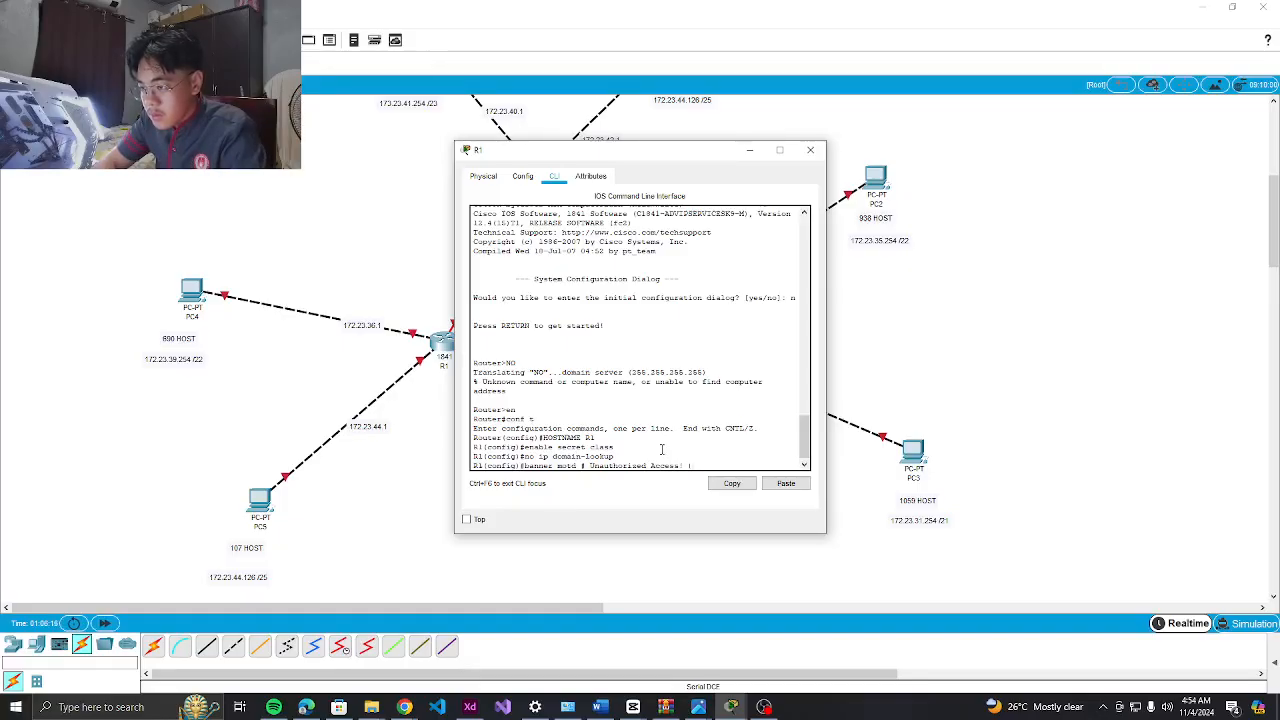
pyautogui.write('#')
# Finish the MOTD banner and protect console line 0 with a password and login
pyautogui.press('Return')
pyautogui.write('li')
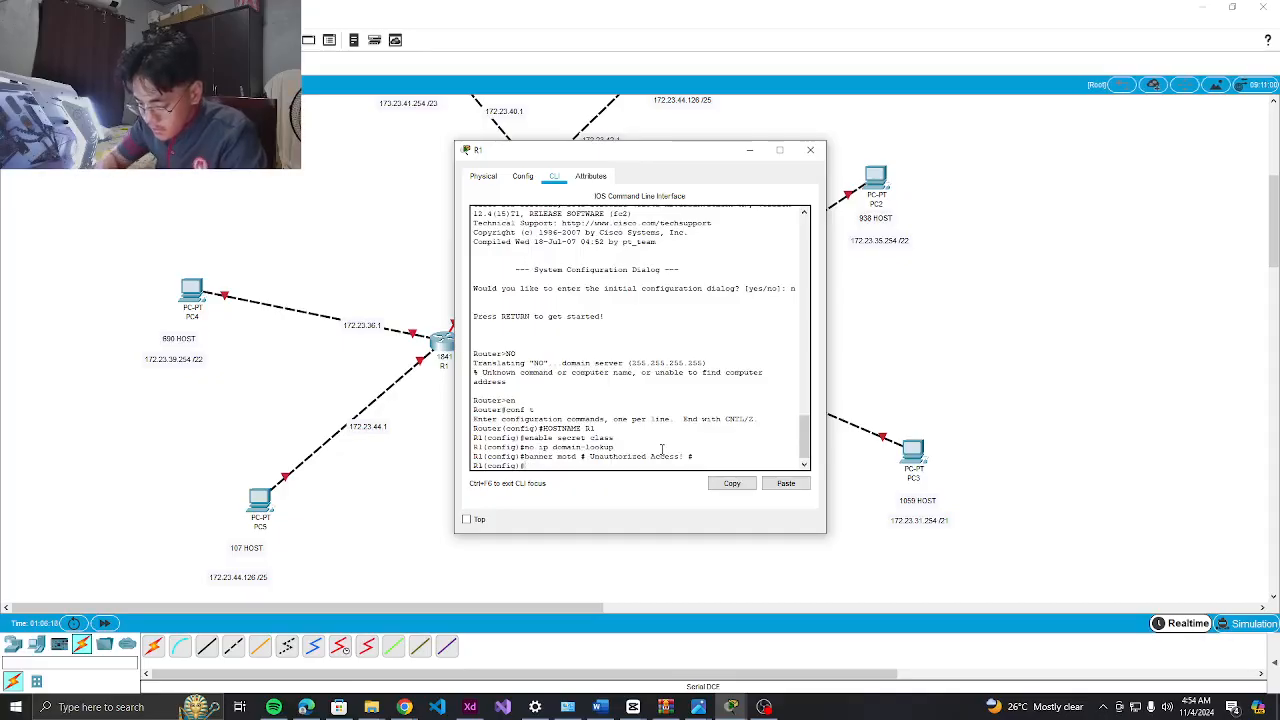
pyautogui.write('ne console 0')
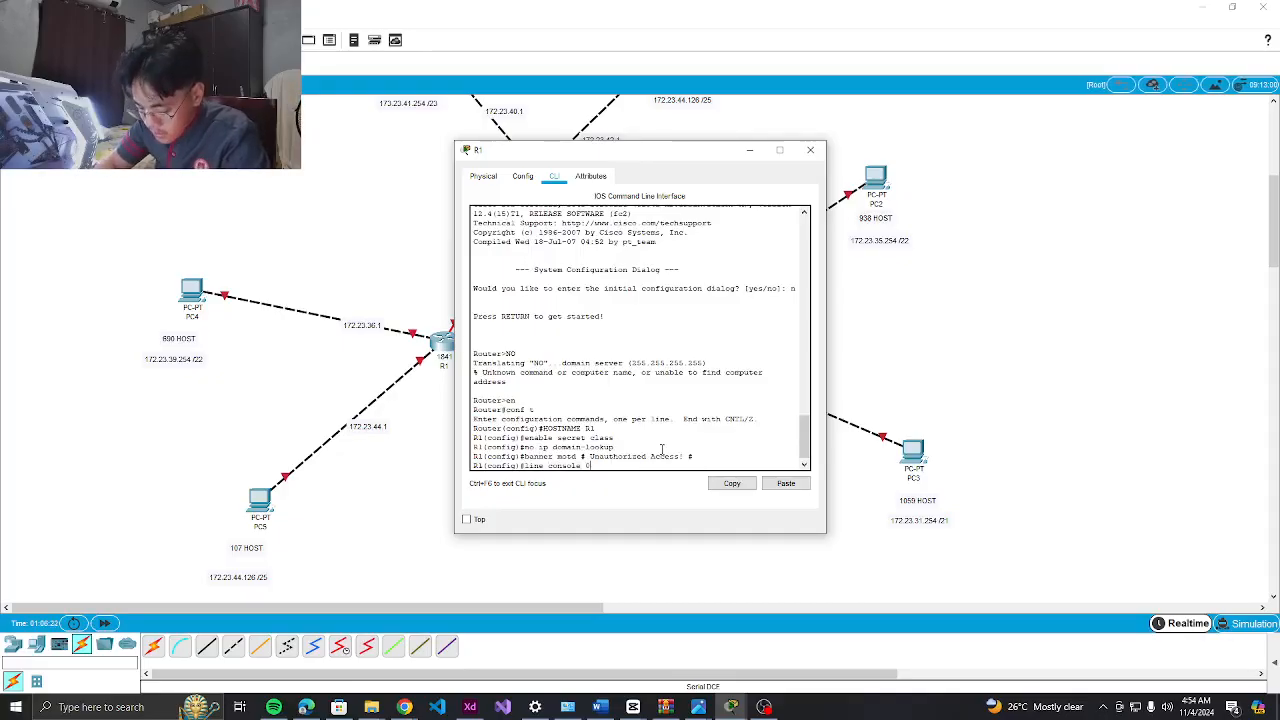
pyautogui.press('Return')
pyautogui.write('p')
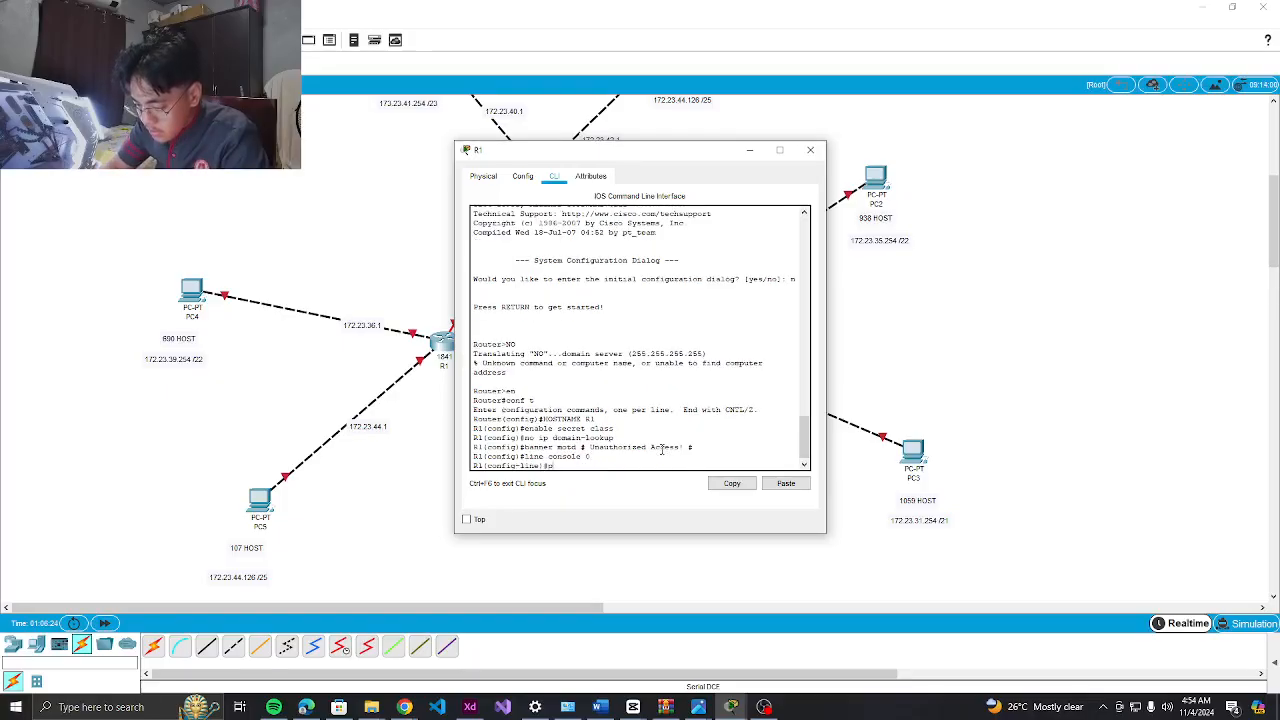
pyautogui.write('assword cisco')
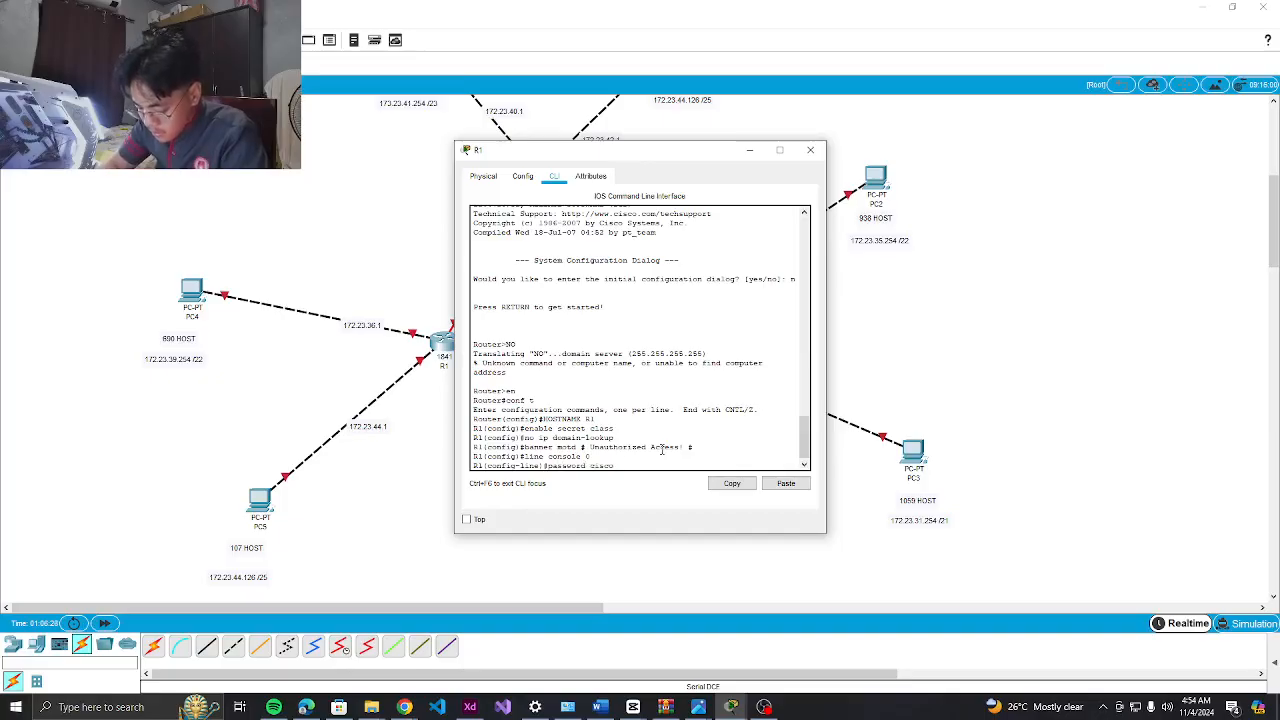
pyautogui.press('Return')
pyautogui.write('login')
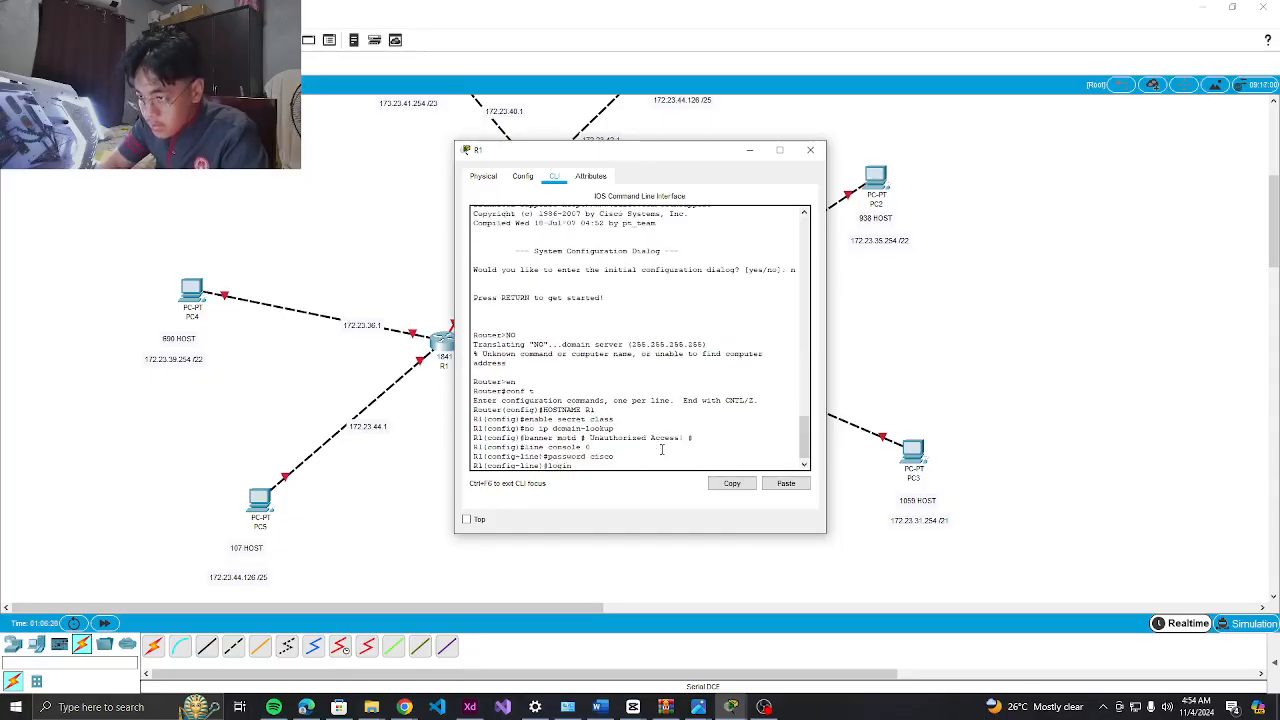
pyautogui.press('Return')
# Protect vty lines 0 4 with a password and require login
pyautogui.write('line ')
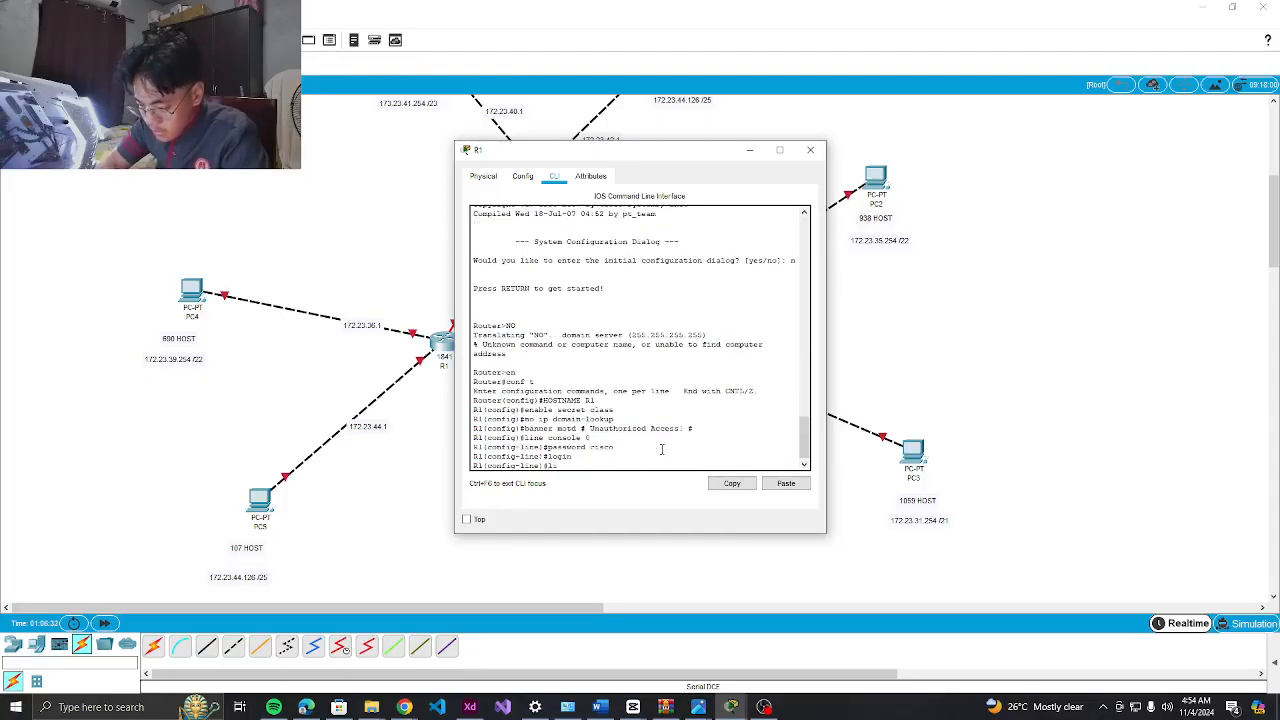
pyautogui.write('vty 0 4')
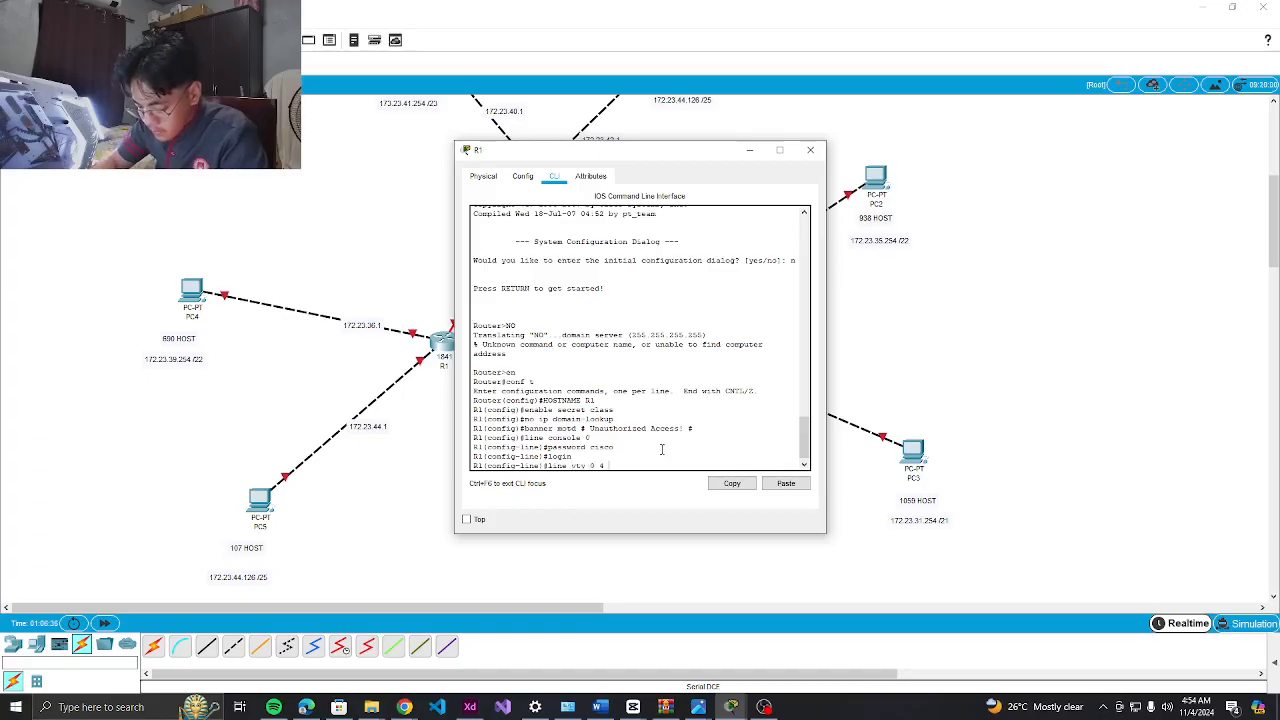
pyautogui.press('Return')
pyautogui.write('passwo')
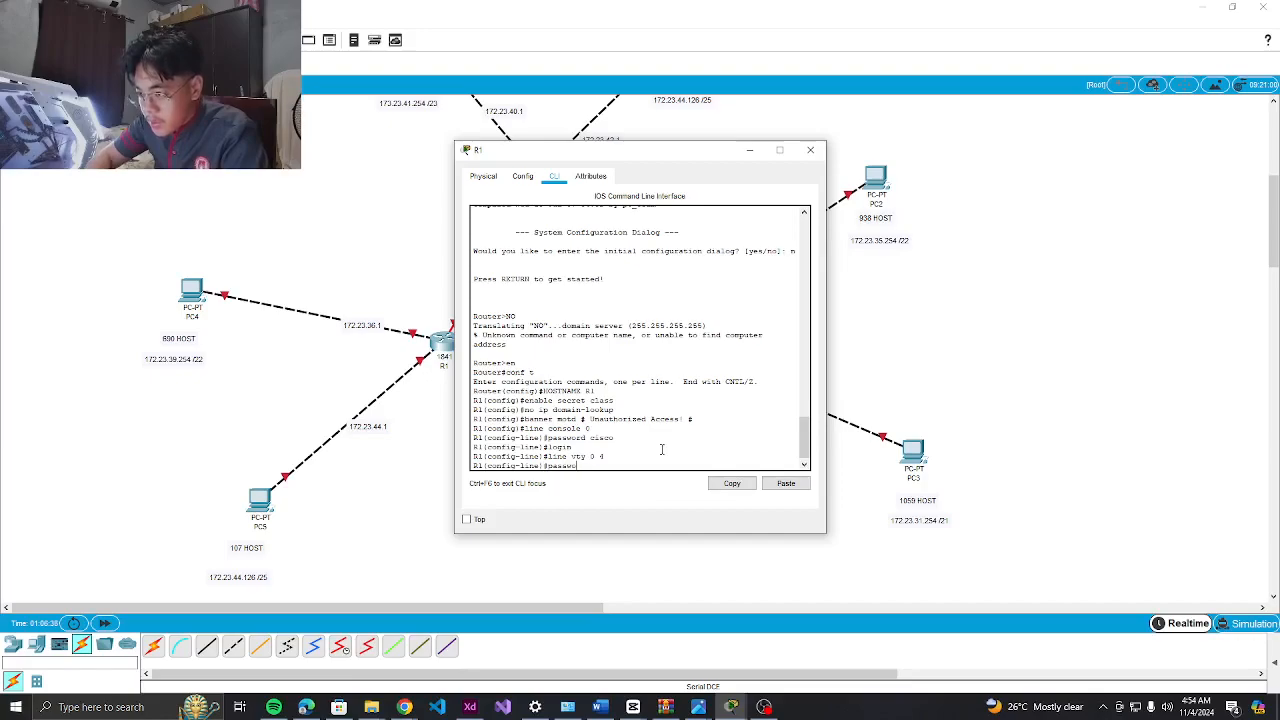
pyautogui.write('rd cisc')
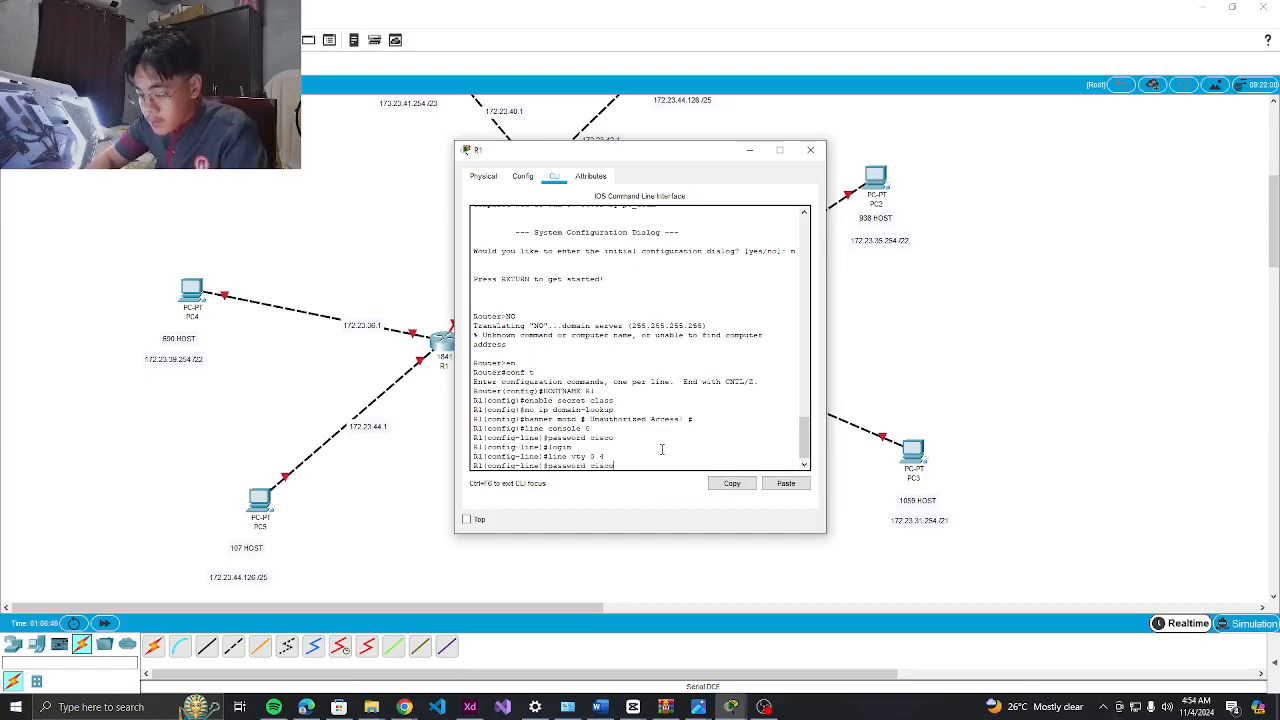
pyautogui.write('o')
pyautogui.press('Return')
pyautogui.write('login')
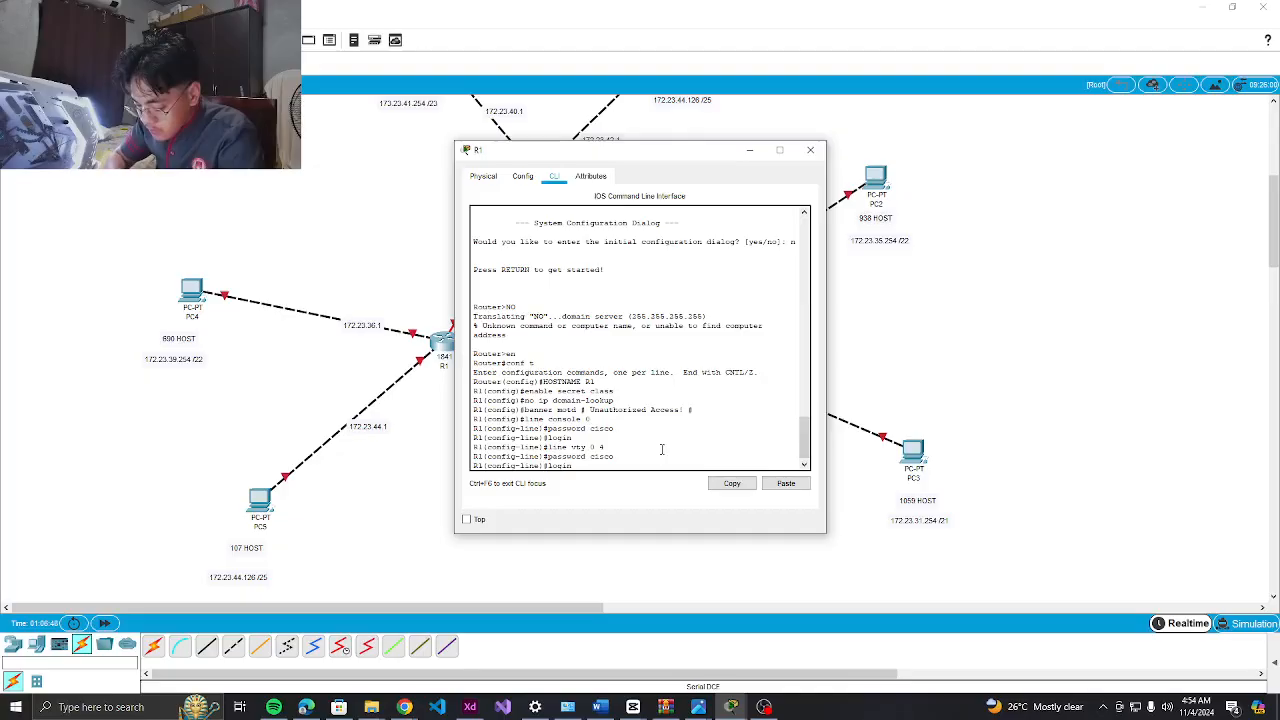
pyautogui.press('Return')
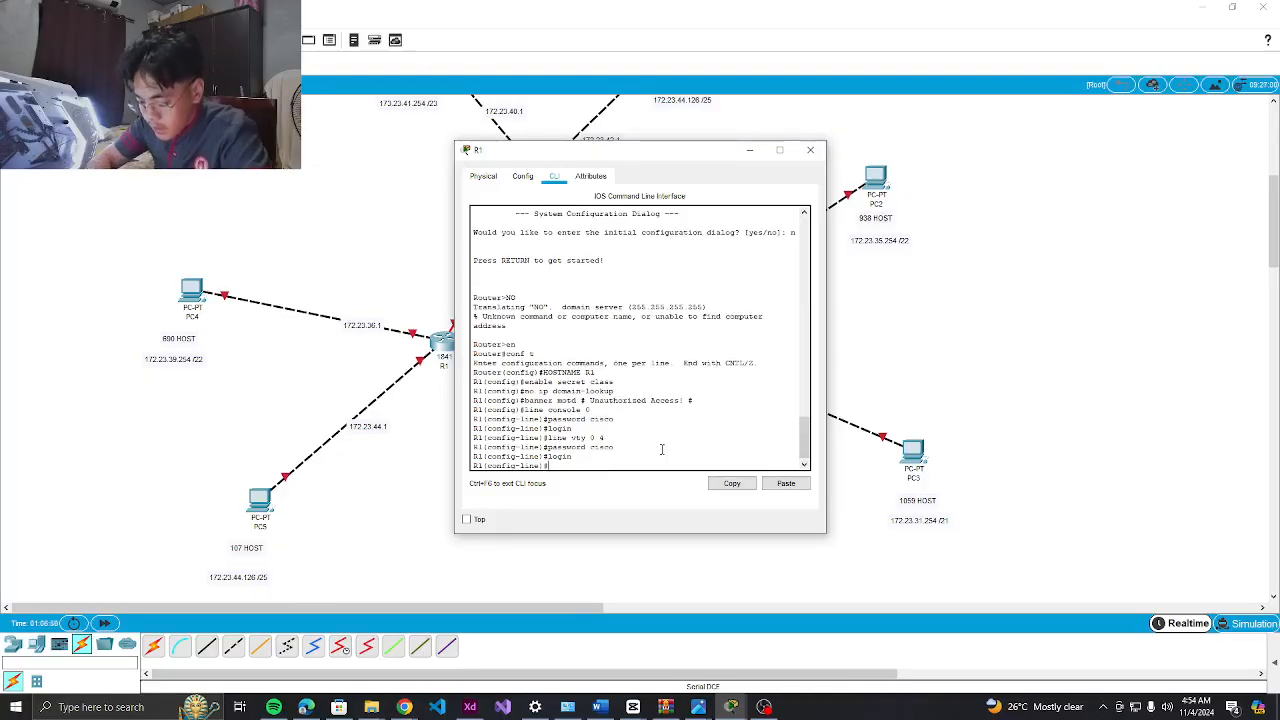
pyautogui.write('int ')
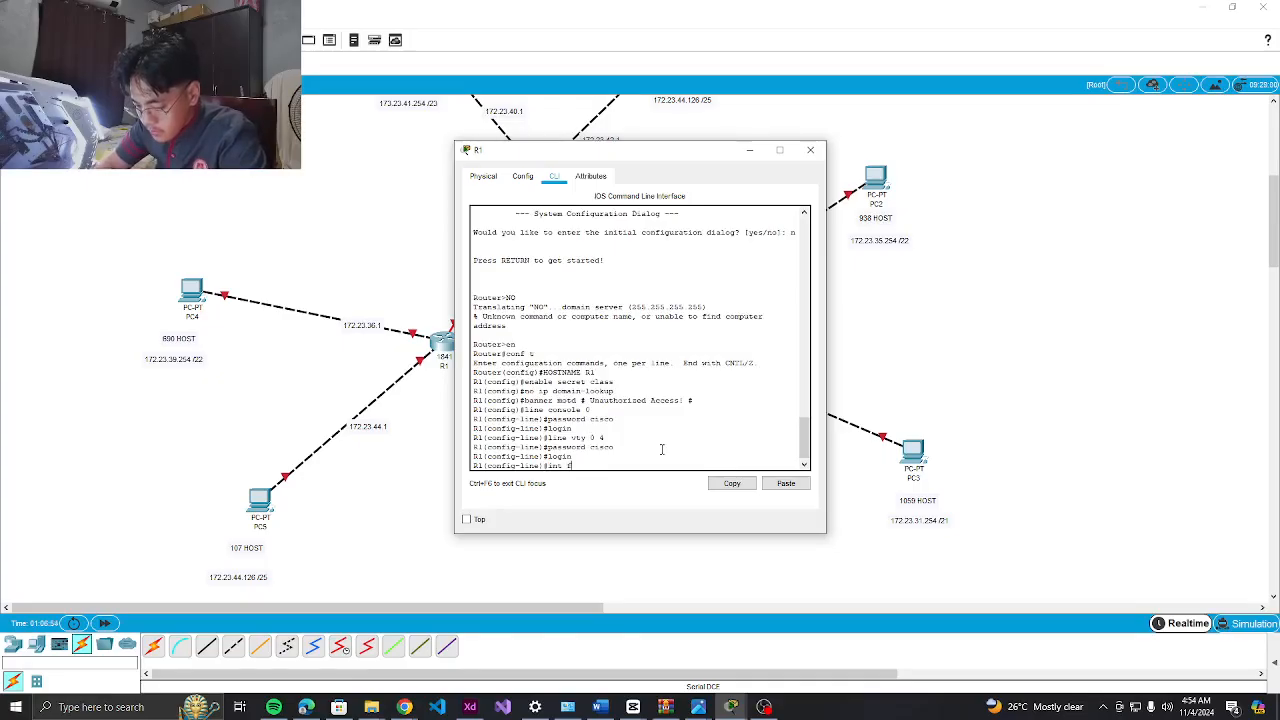
pyautogui.write('fa0/0')
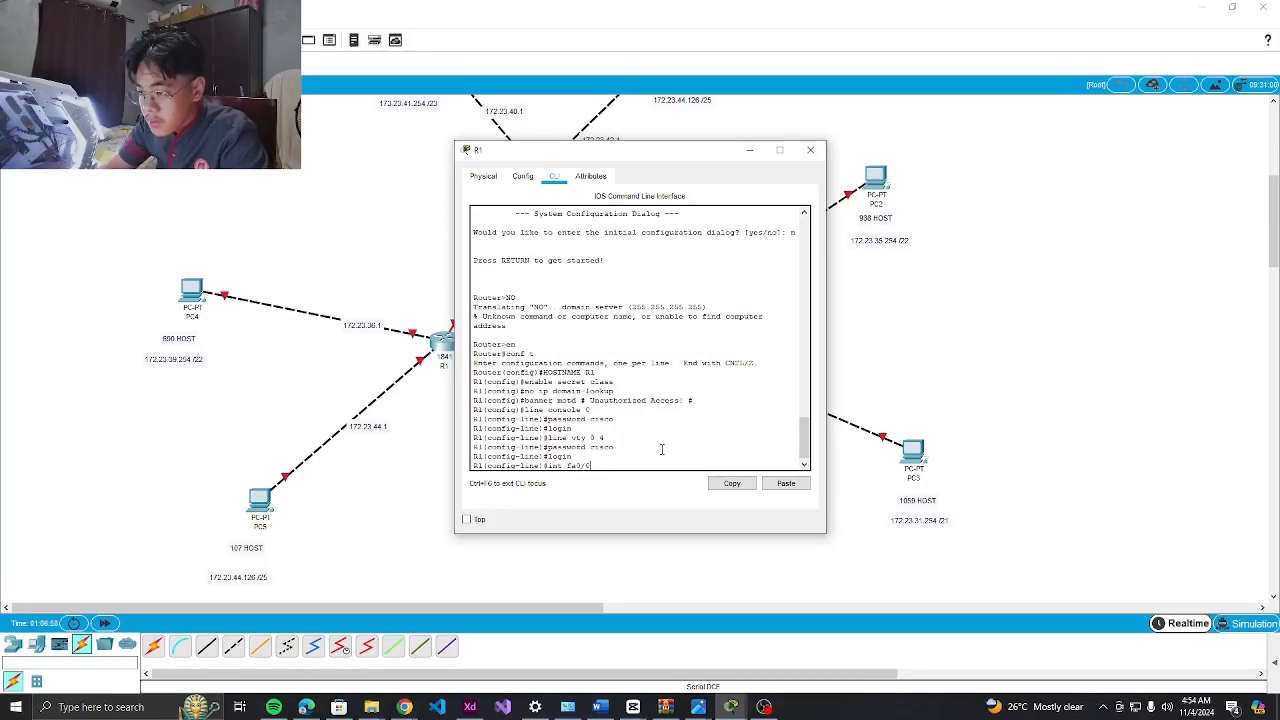
# Address fa0/0 as 172.23.40.1 255.255.252.0 and enable it with no shutdown
pyautogui.press('Return')
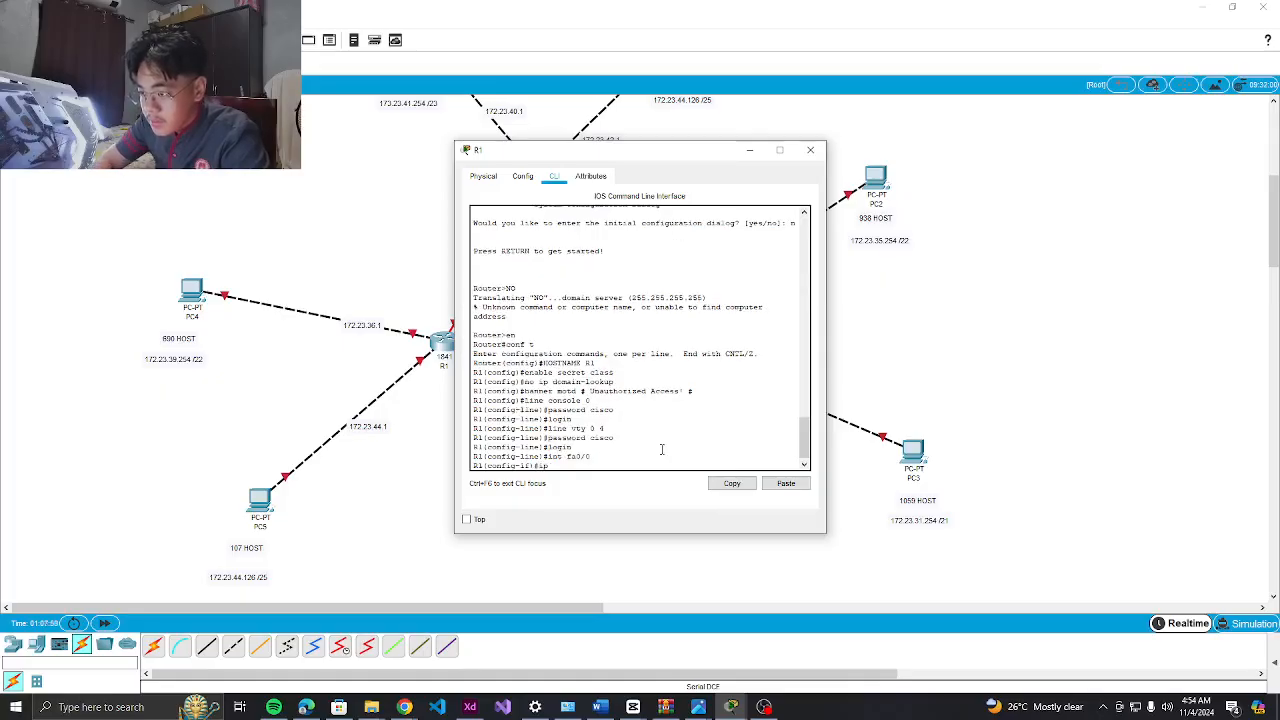
pyautogui.write('ip add 172.23.40')
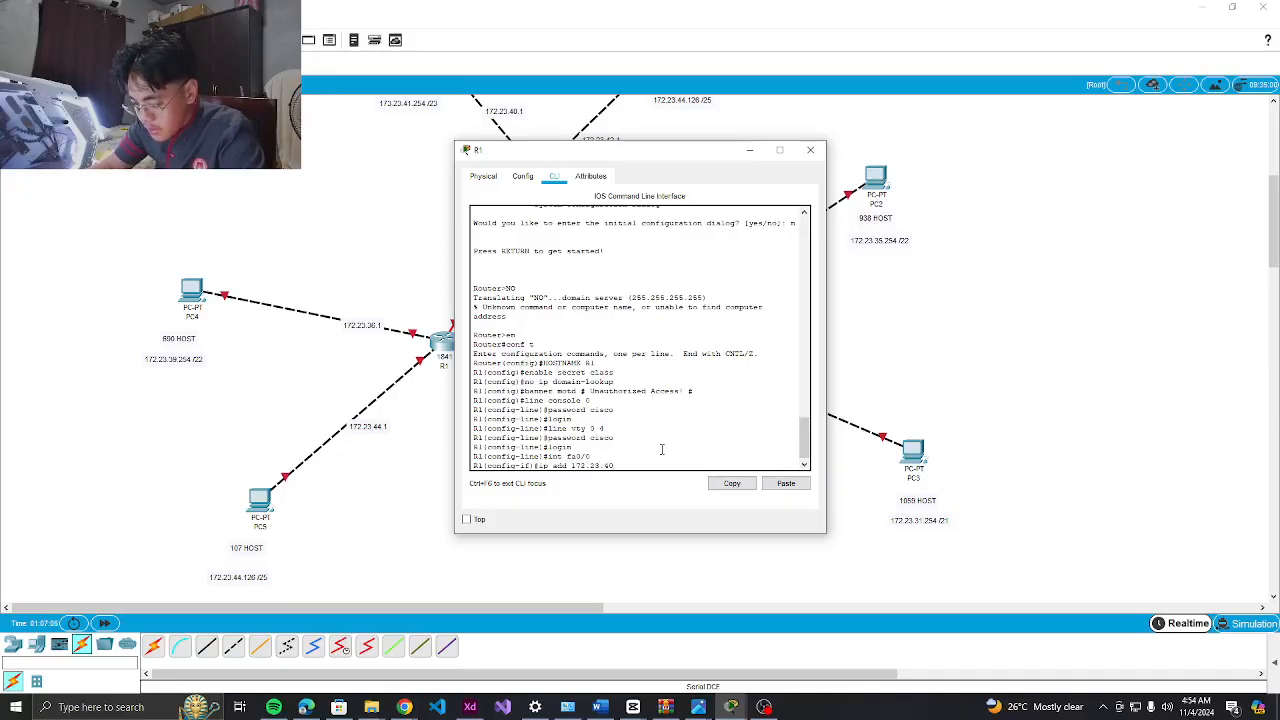
pyautogui.write('.1 ')
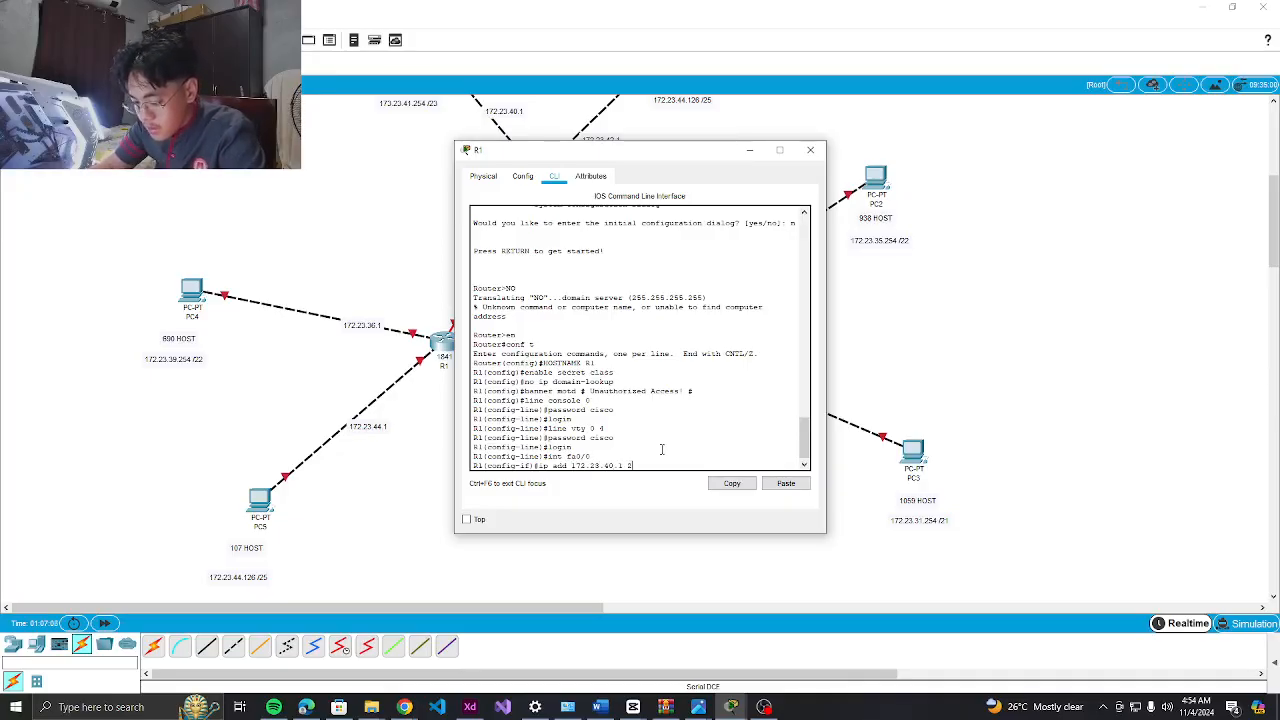
pyautogui.write('255.255.252.0')
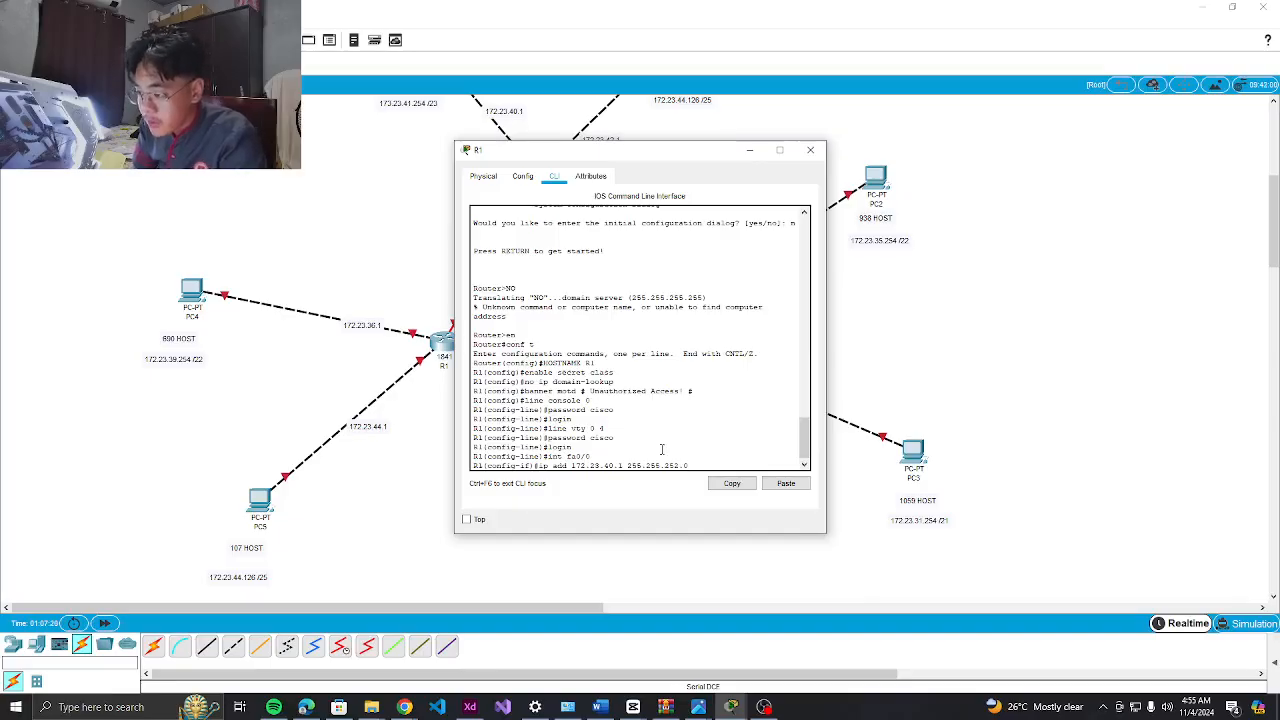
pyautogui.press('Return')
pyautogui.write('no shut')
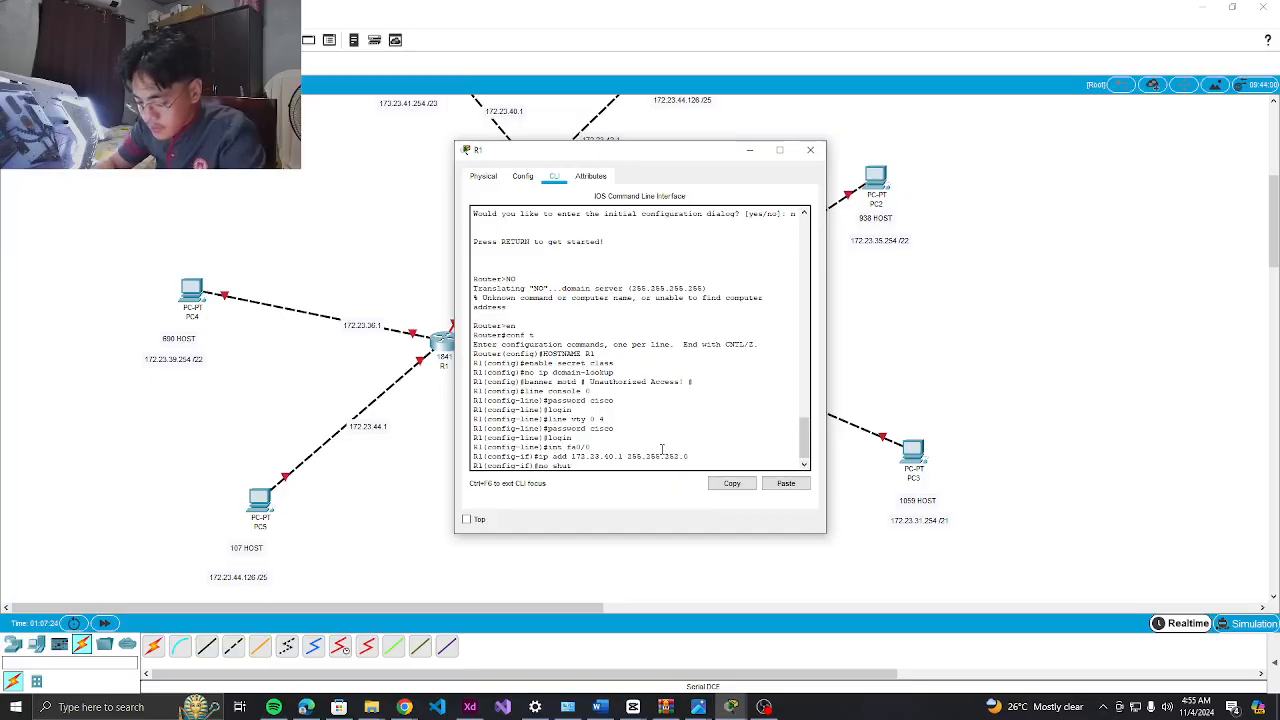
pyautogui.press('Return')
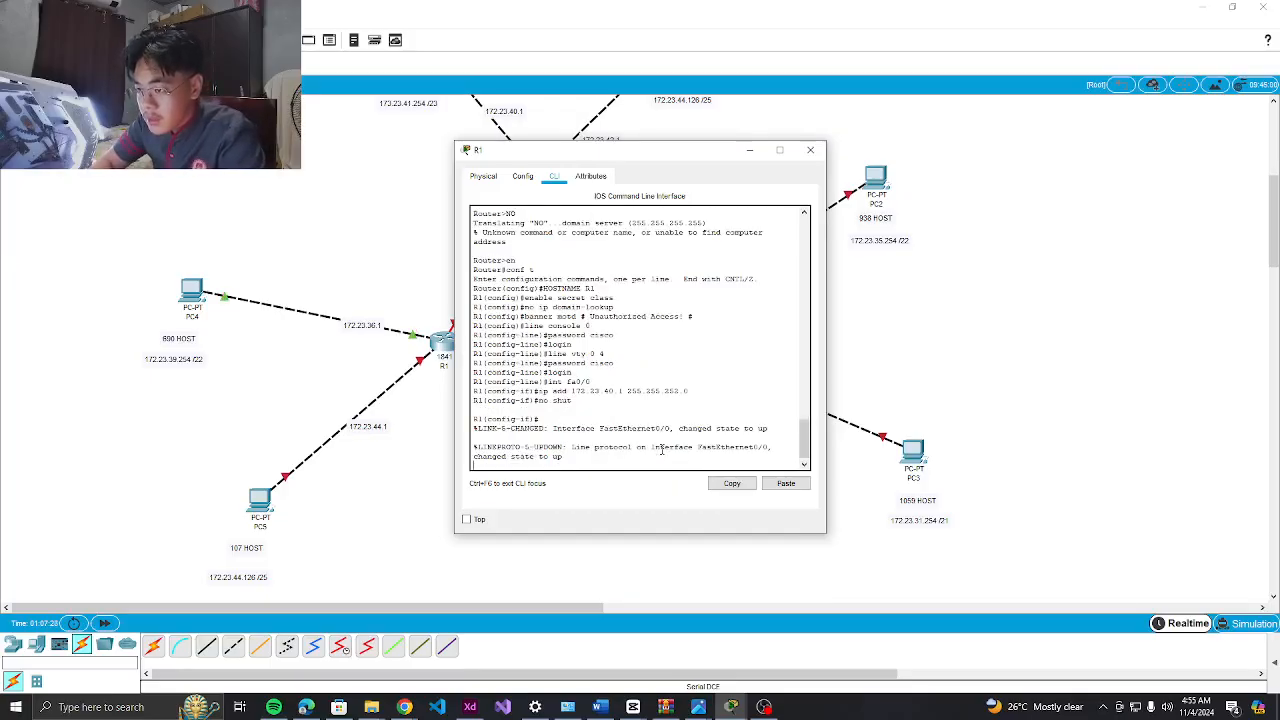
# Configure fa0/1 as 172.23.48.1 255.255.255.128 by editing the recalled address line, then no shut
pyautogui.press('Return')
pyautogui.write('int')
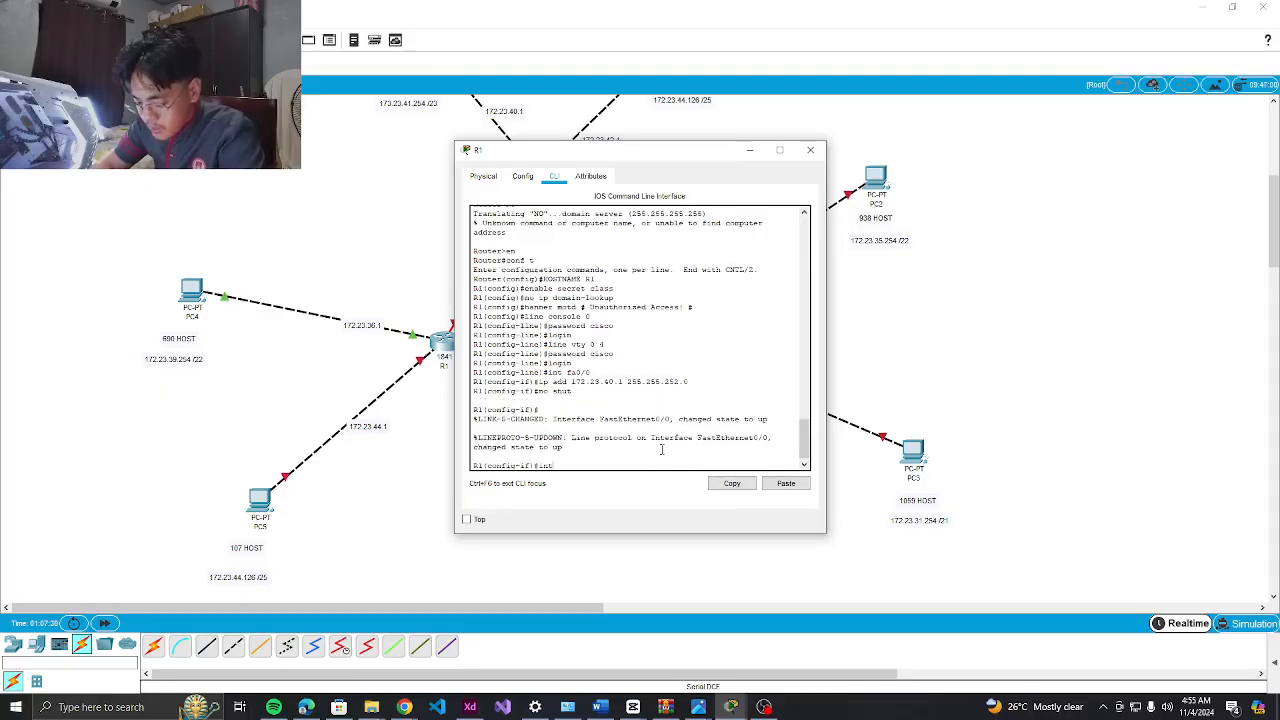
pyautogui.write(' fa')
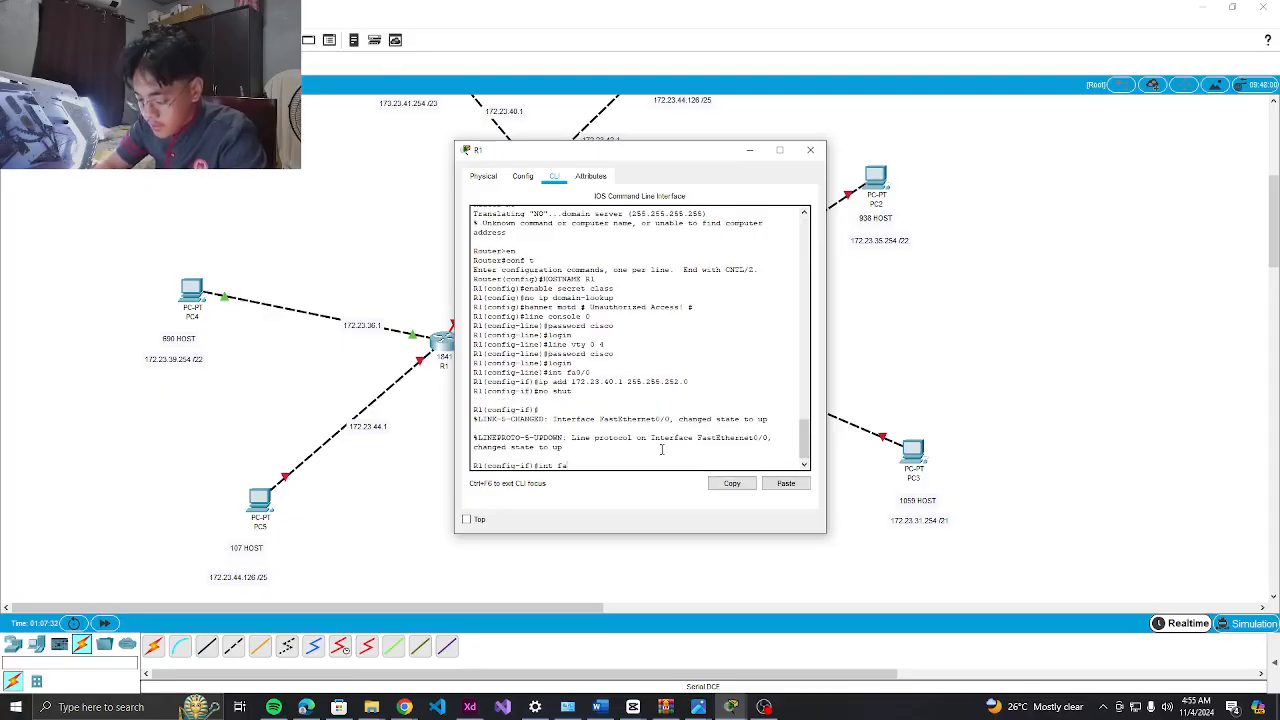
pyautogui.write('0/1')
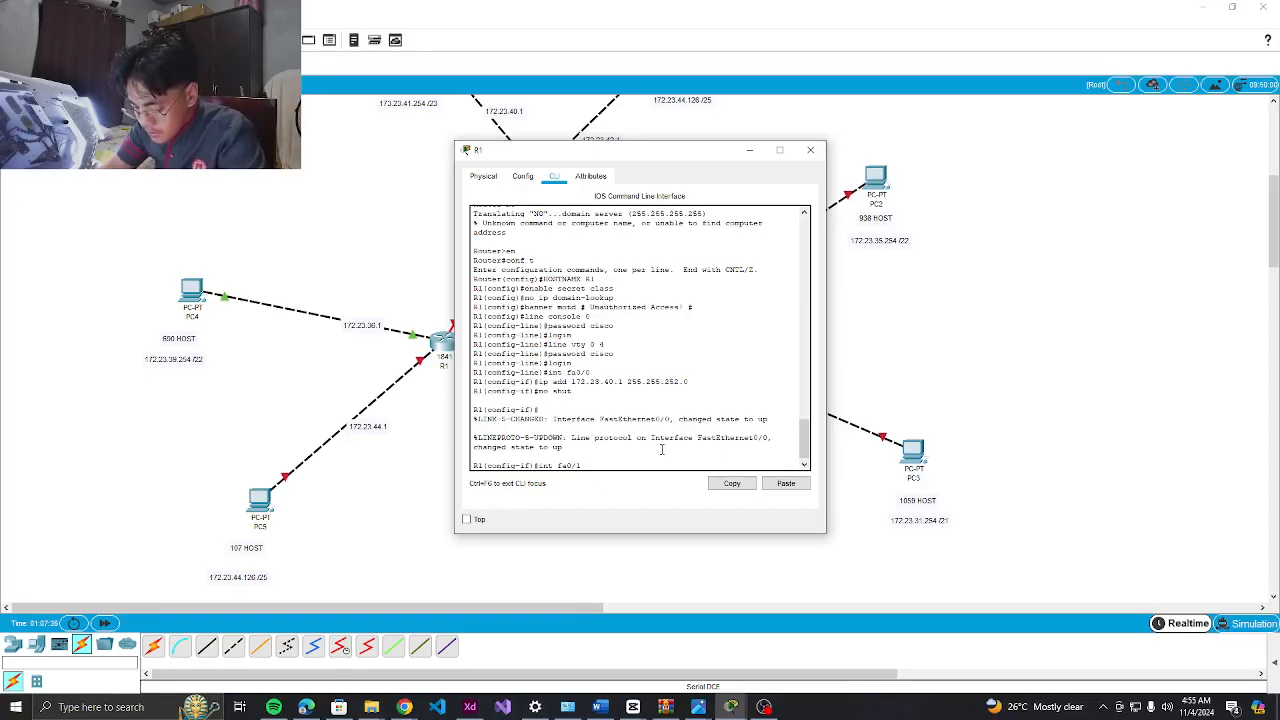
pyautogui.press('Return')
pyautogui.press('Up')
pyautogui.press('Up')
pyautogui.press('Up')
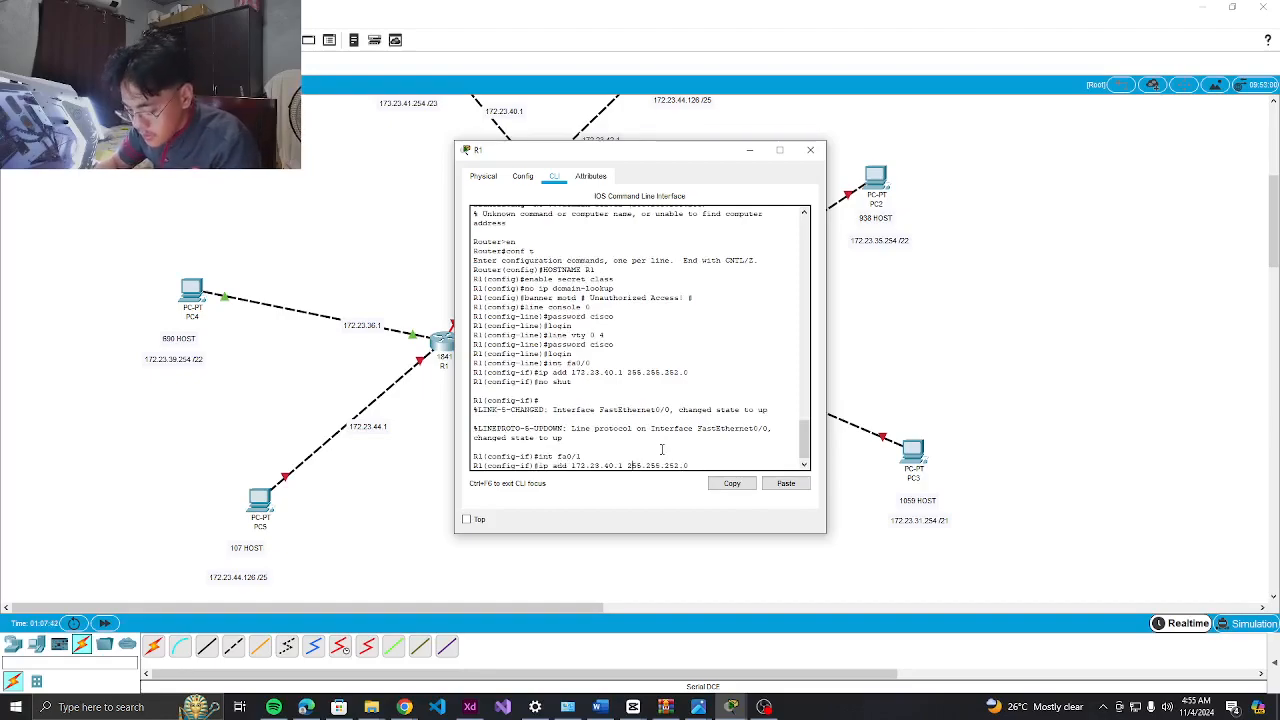
pyautogui.press('Left')
pyautogui.press('Left')
pyautogui.press('Left')
pyautogui.press('Left')
pyautogui.press('Left')
pyautogui.press('Left')
pyautogui.press('Left')
pyautogui.press('Left')
pyautogui.press('Left')
pyautogui.press('Left')
pyautogui.press('Left')
pyautogui.press('Left')
pyautogui.press('Left')
pyautogui.press('Left')
pyautogui.press('Left')
pyautogui.press('Left')
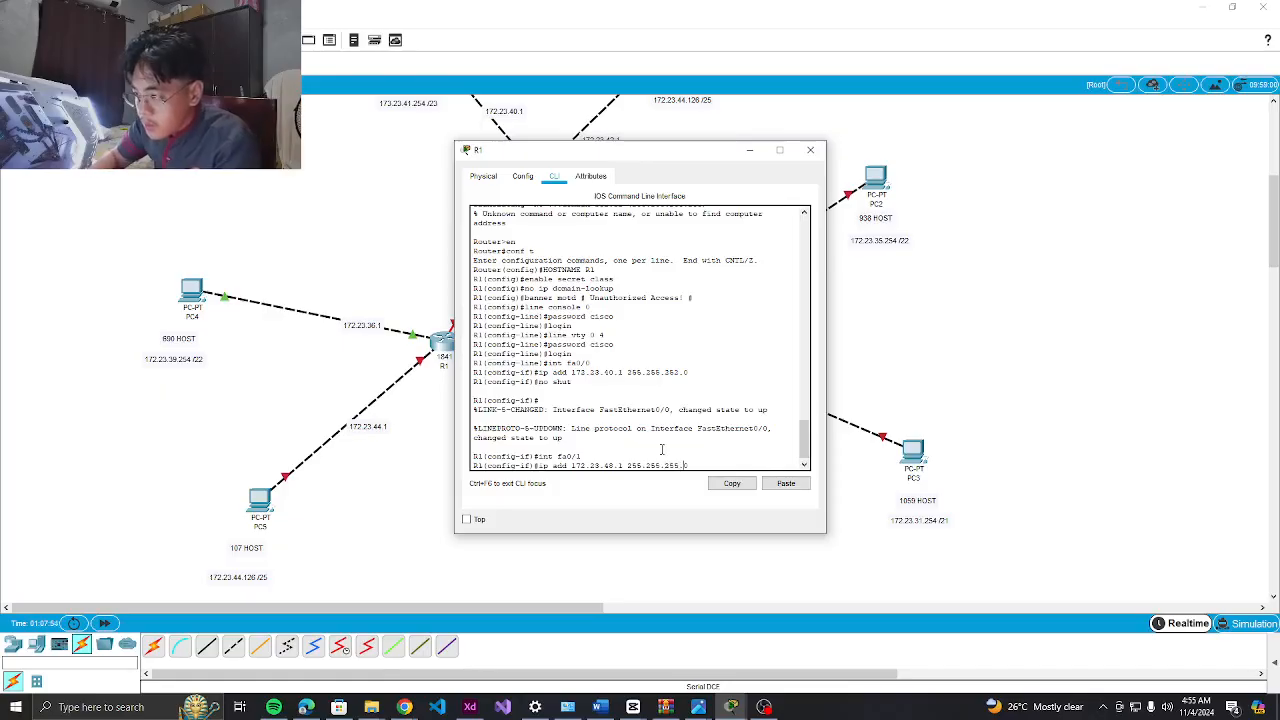
pyautogui.write('8')
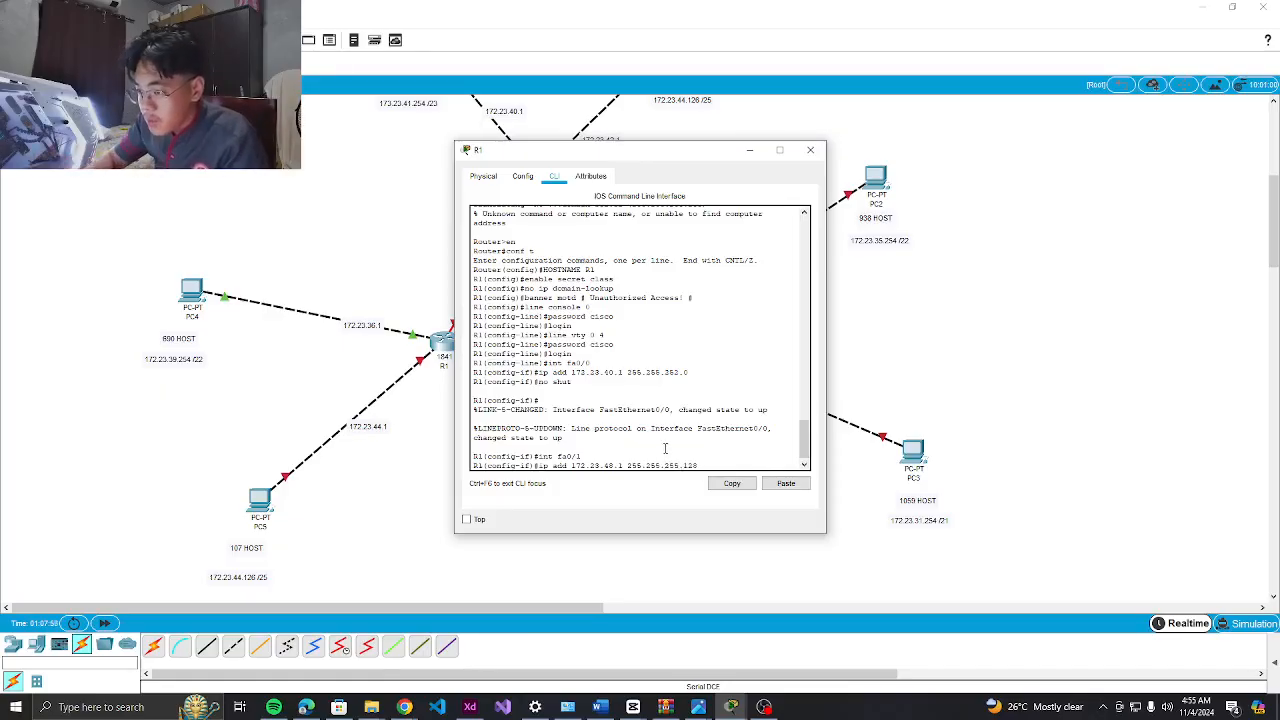
pyautogui.press('Return')
pyautogui.write('no shut')
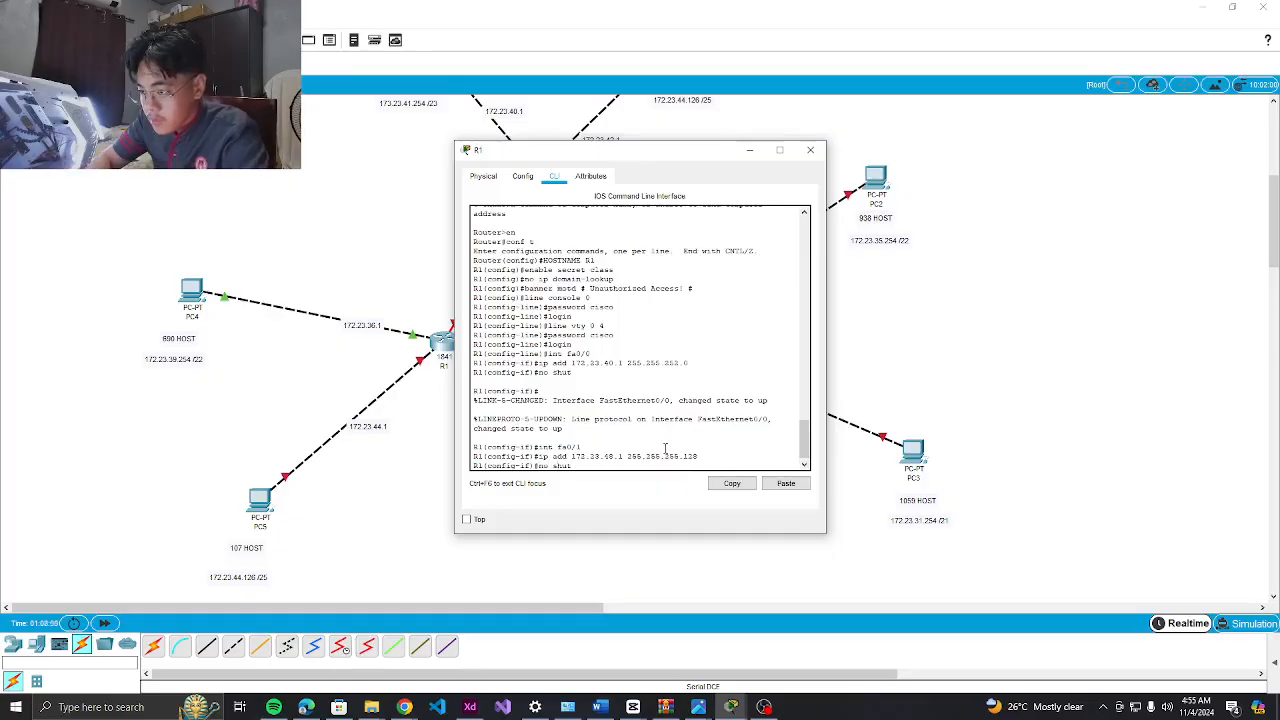
pyautogui.press('Return')
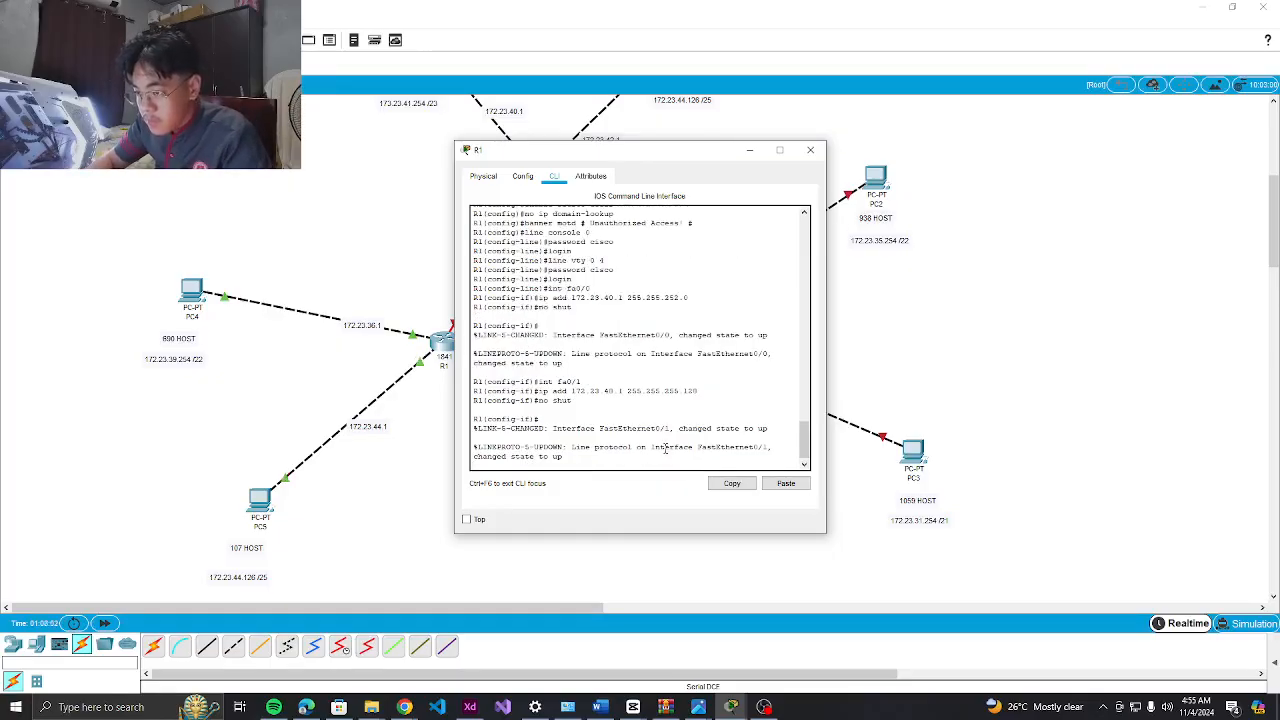
pyautogui.press('Return')
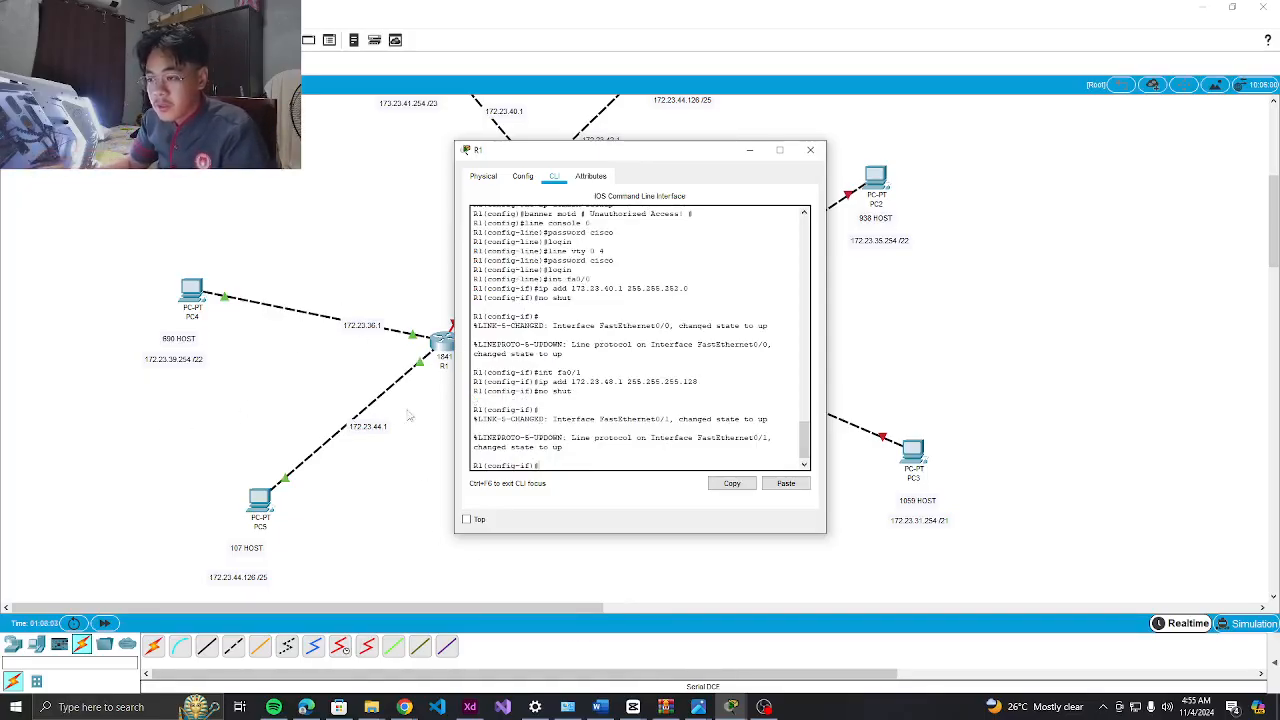
pyautogui.scroll(-1, 536, 350)
# Move R1's console aside to reveal R2, then check and minimise the recorder
pyautogui.moveTo(686, 143); pyautogui.dragTo(734, 129)
pyautogui.click(764, 707)
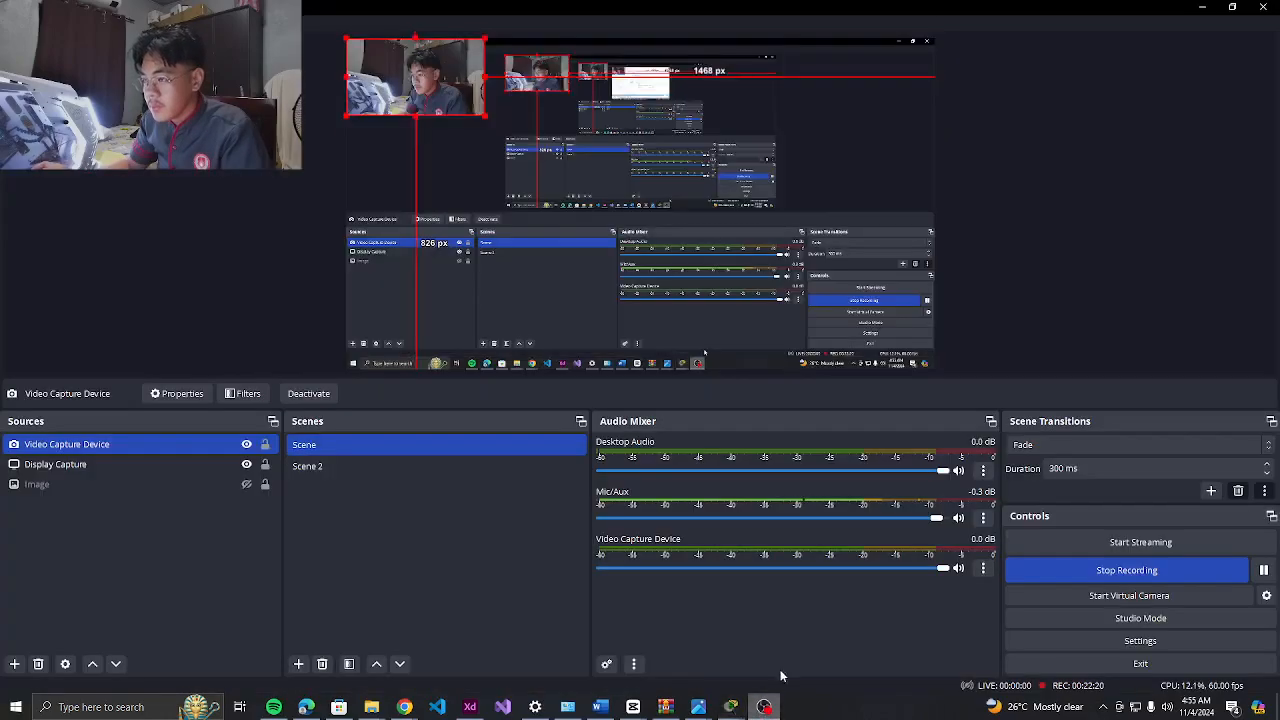
pyautogui.click(1200, 9)
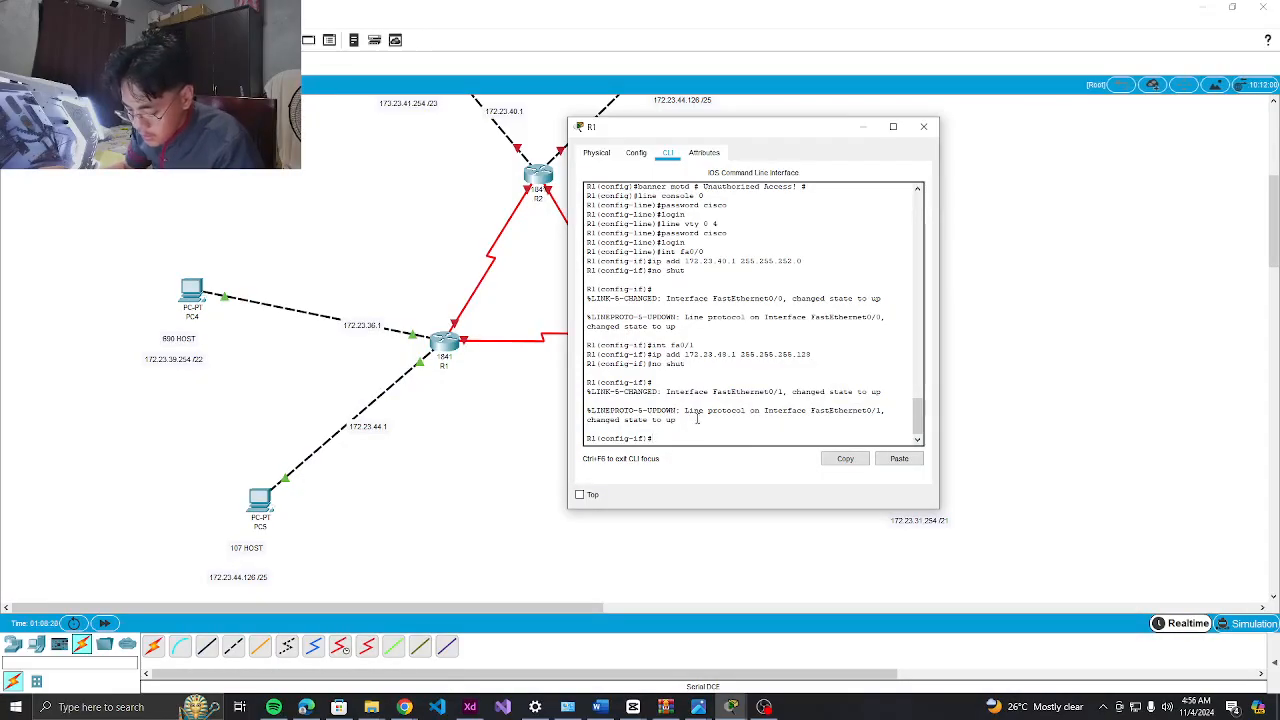
# Configure s0/0/0 with 172.23.48.129 255.255.255.252, clock rate 64000, and no shutdown
pyautogui.write('int')
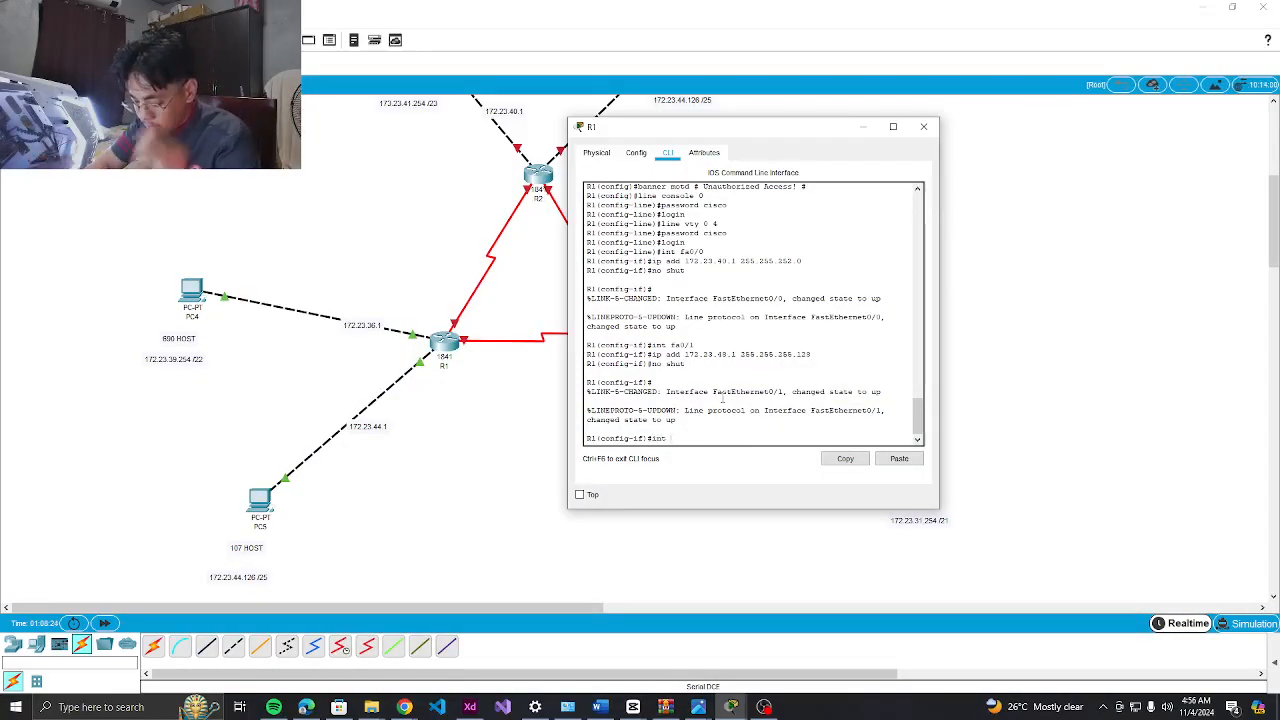
pyautogui.write(' s0/0/0')
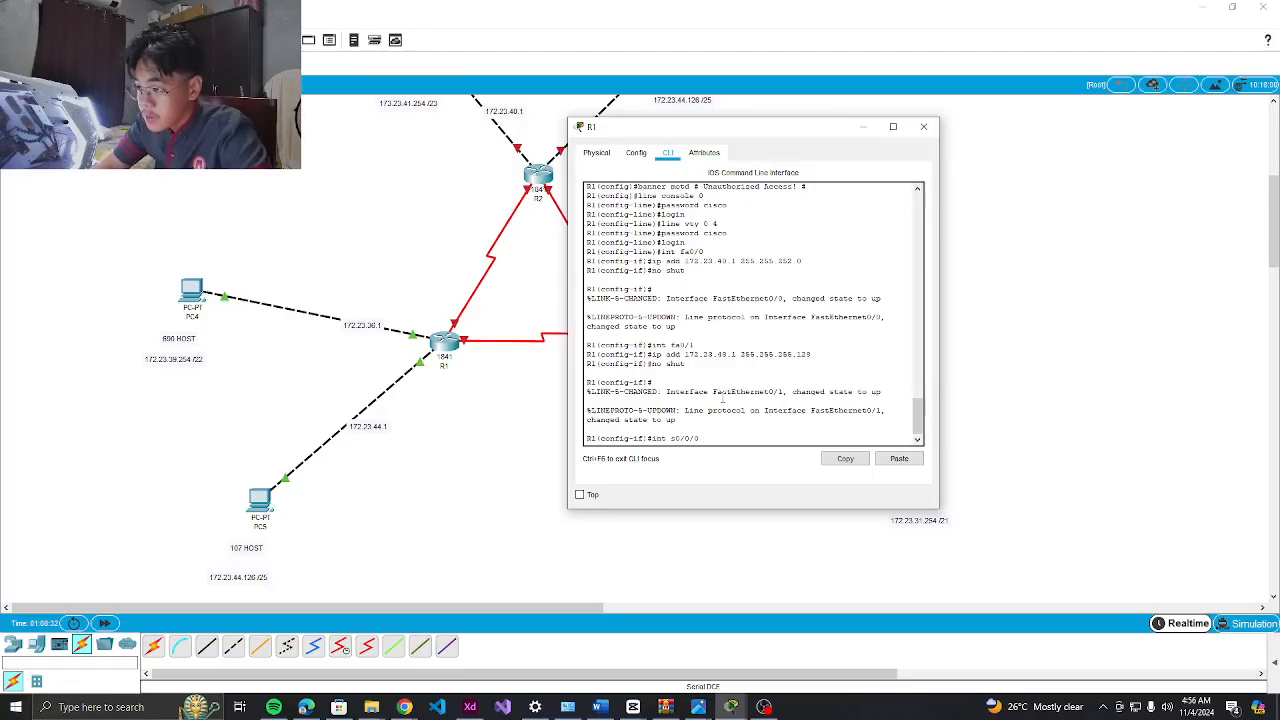
pyautogui.press('Return')
pyautogui.write('ip')
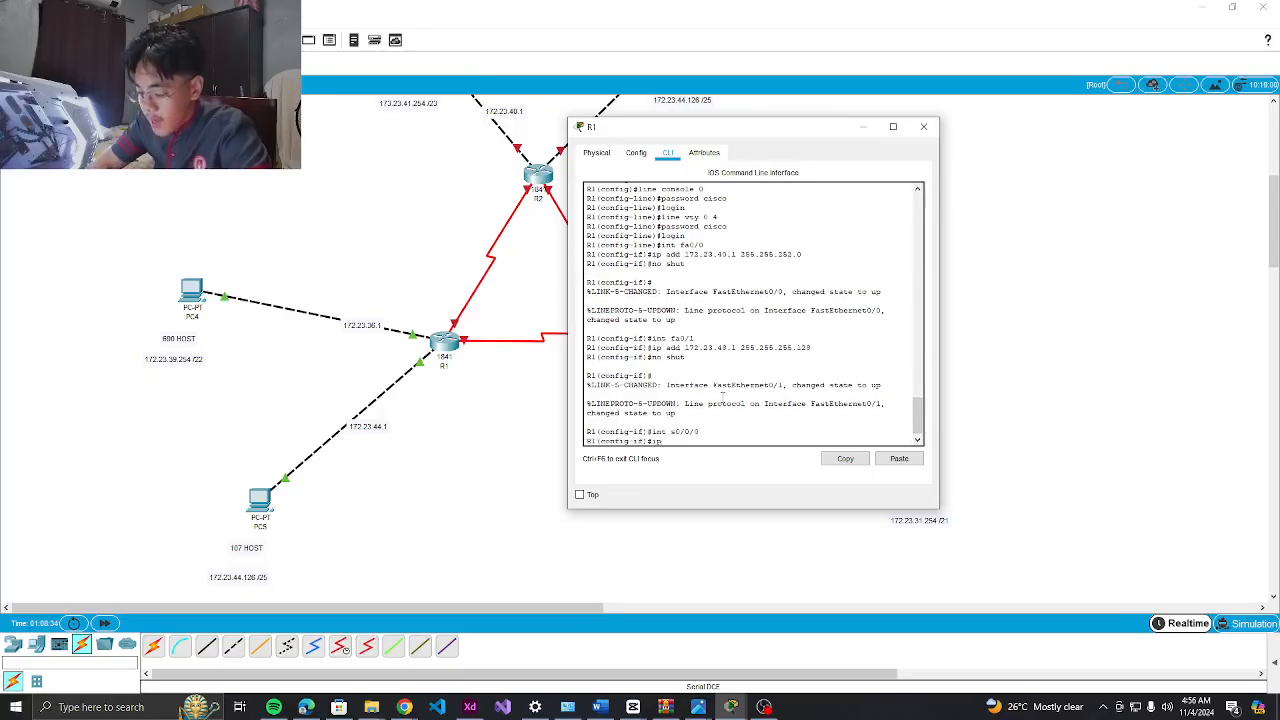
pyautogui.write(' add 172.23')
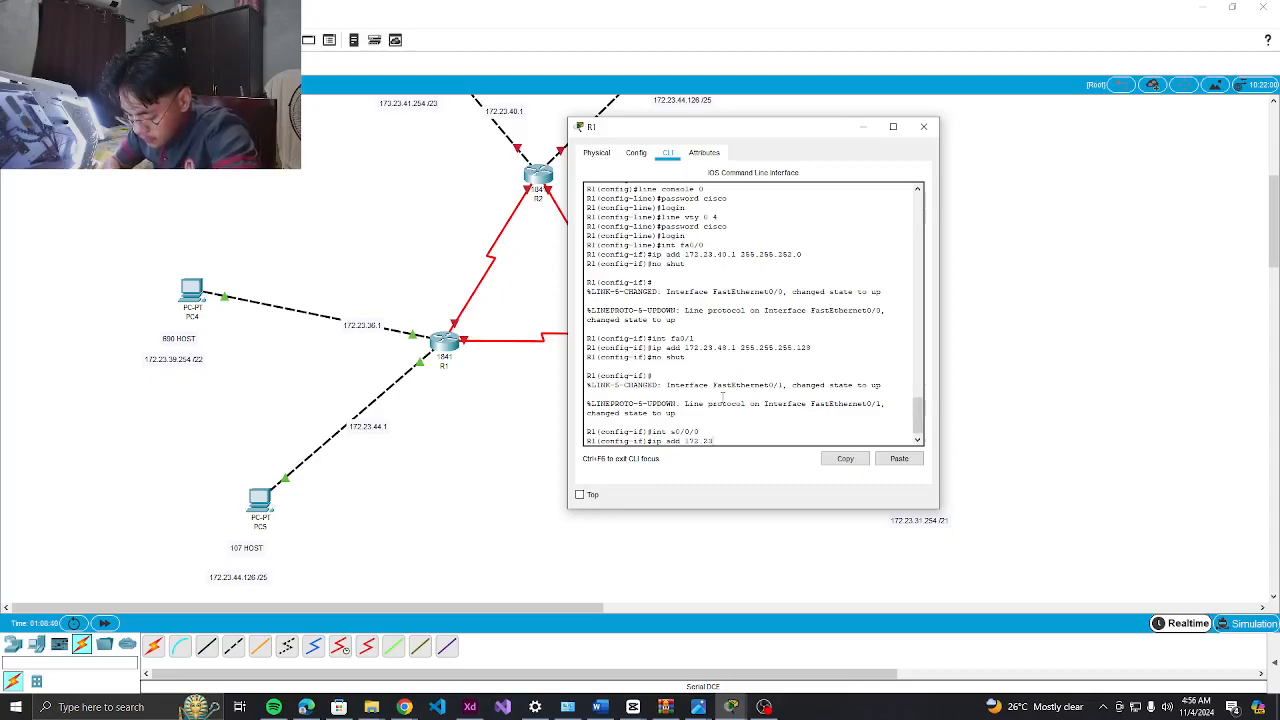
pyautogui.write('.43')
pyautogui.write('.1')
pyautogui.write('29')
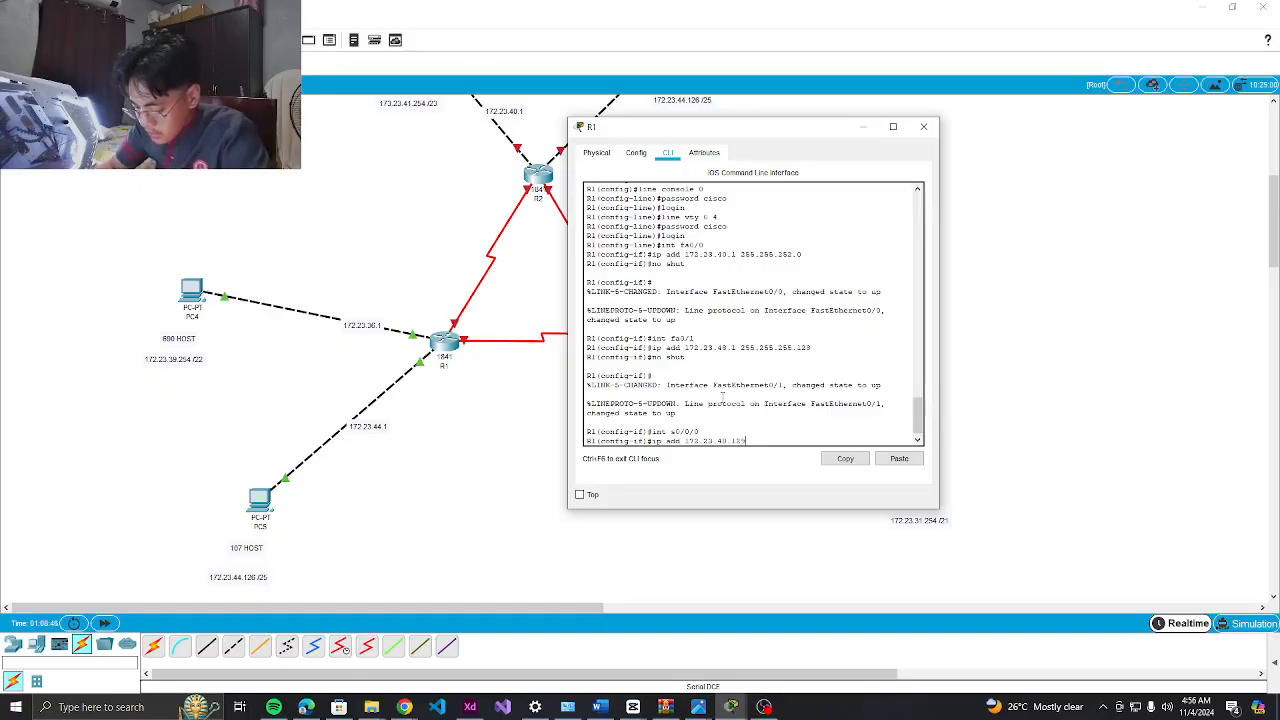
pyautogui.write(' 255.255.255.252')
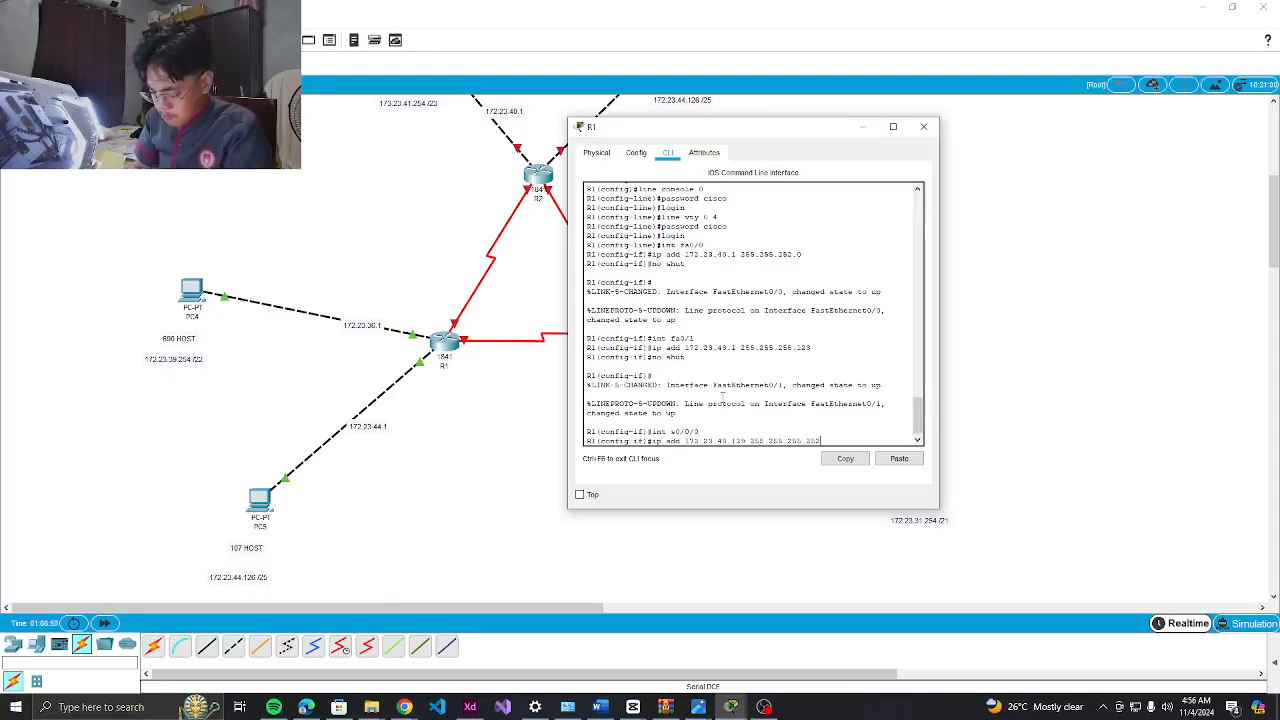
pyautogui.press('Return')
pyautogui.write('c')
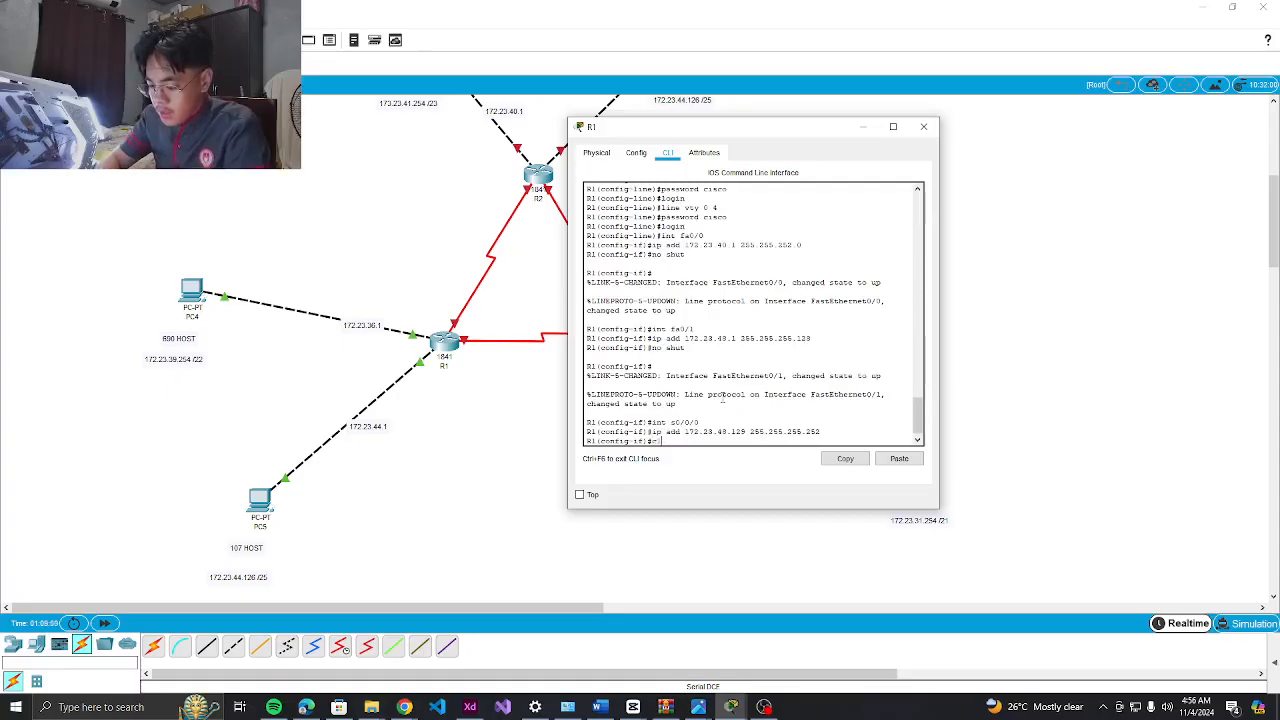
pyautogui.write('lock rate 64')
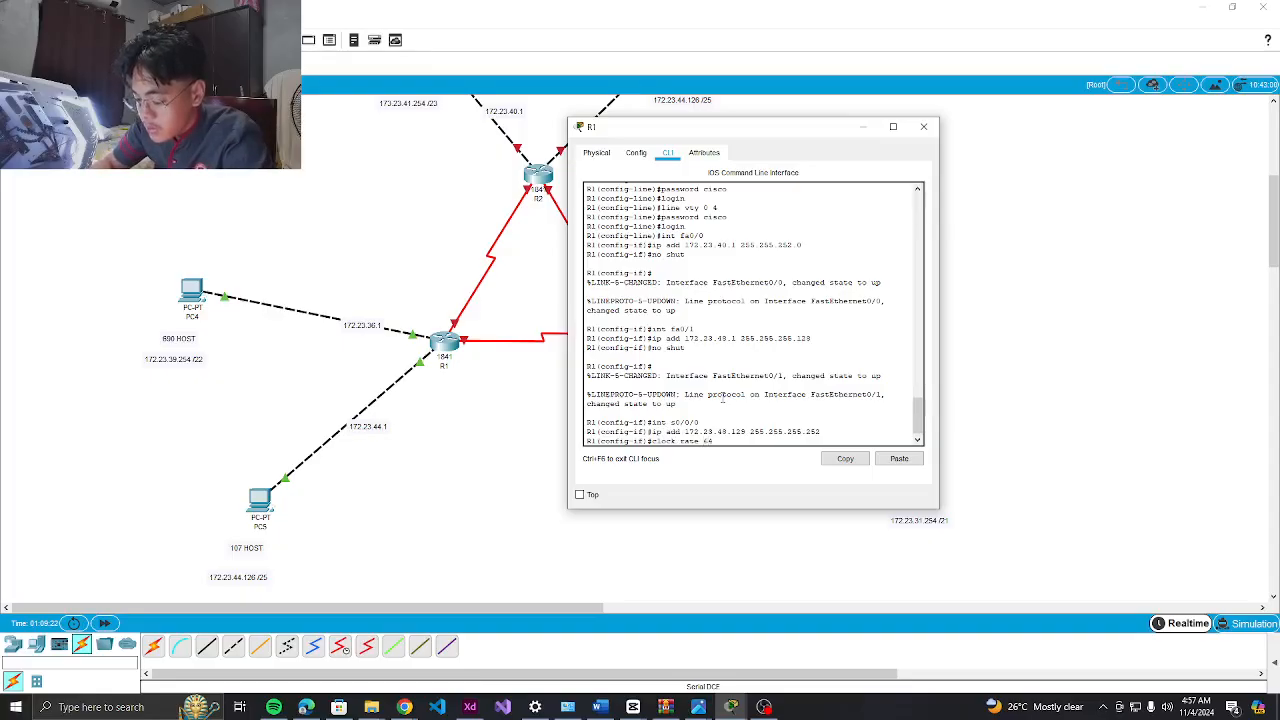
pyautogui.write('000')
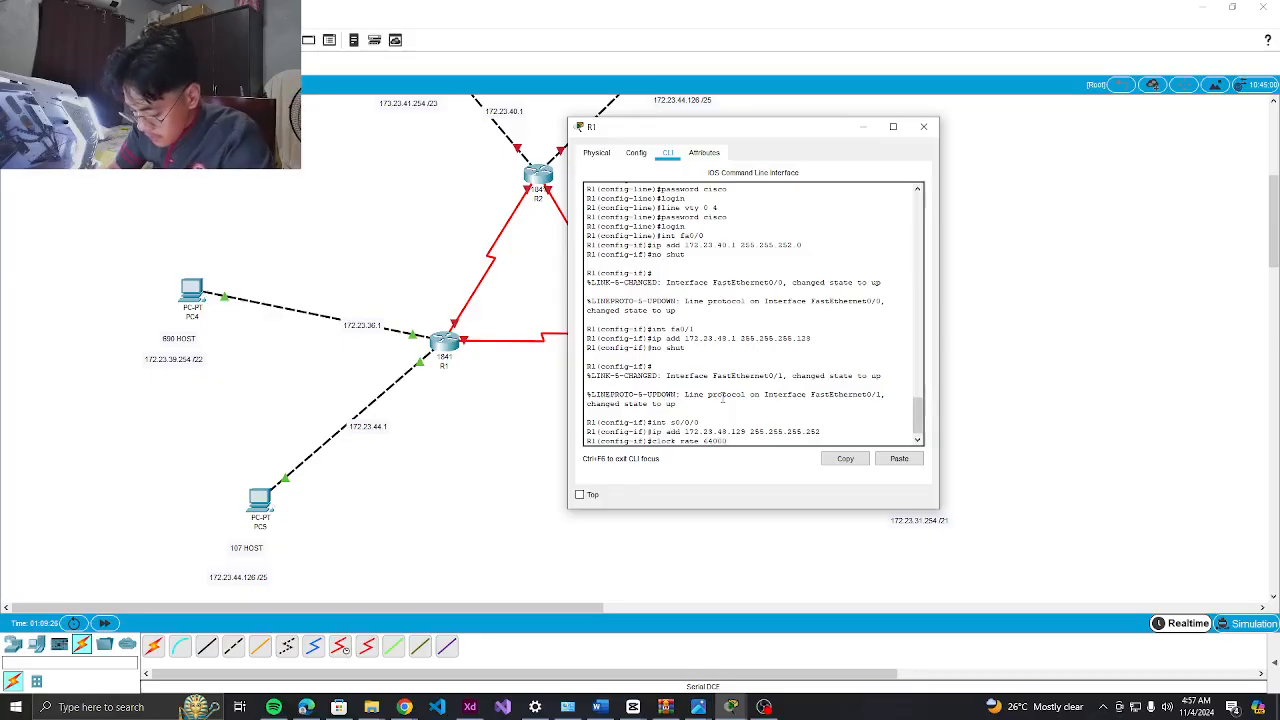
pyautogui.press('Return')
pyautogui.write('no shut')
pyautogui.press('Return')
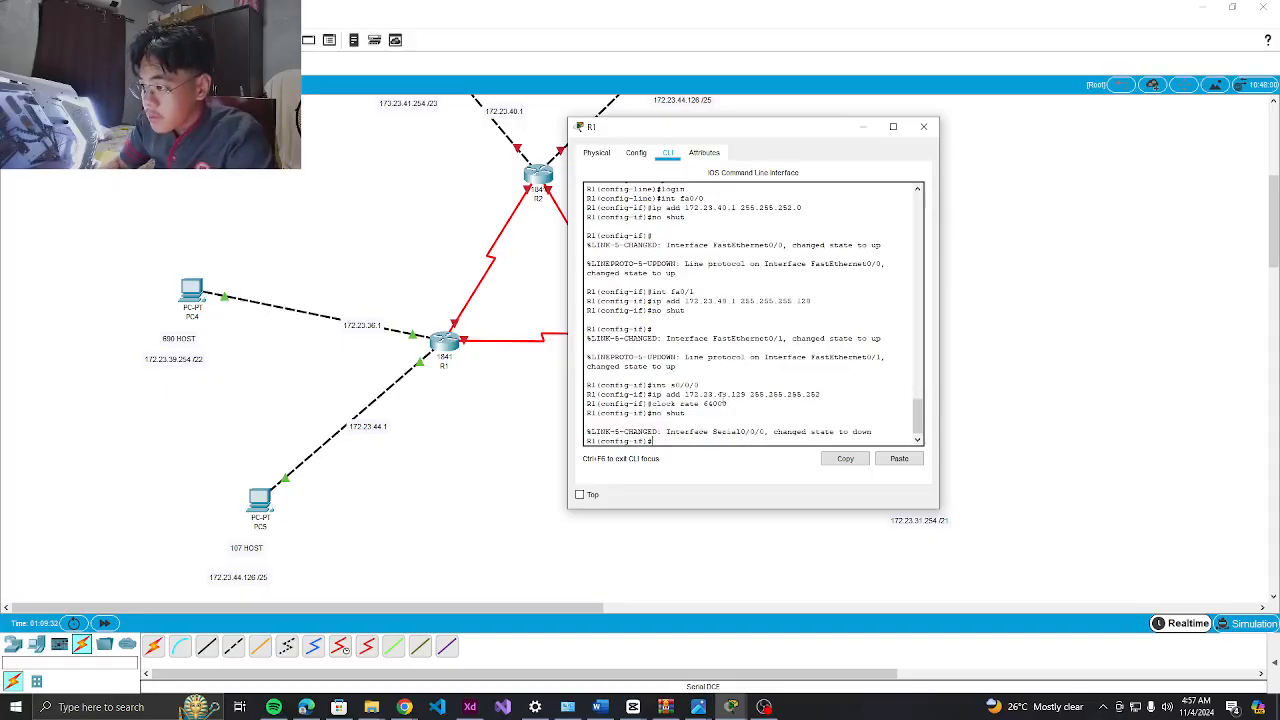
pyautogui.press('Return')
# Configure s0/0/1 with 172.23.48.130 255.255.255.252 and no shutdown
pyautogui.write('int s0/0/1')
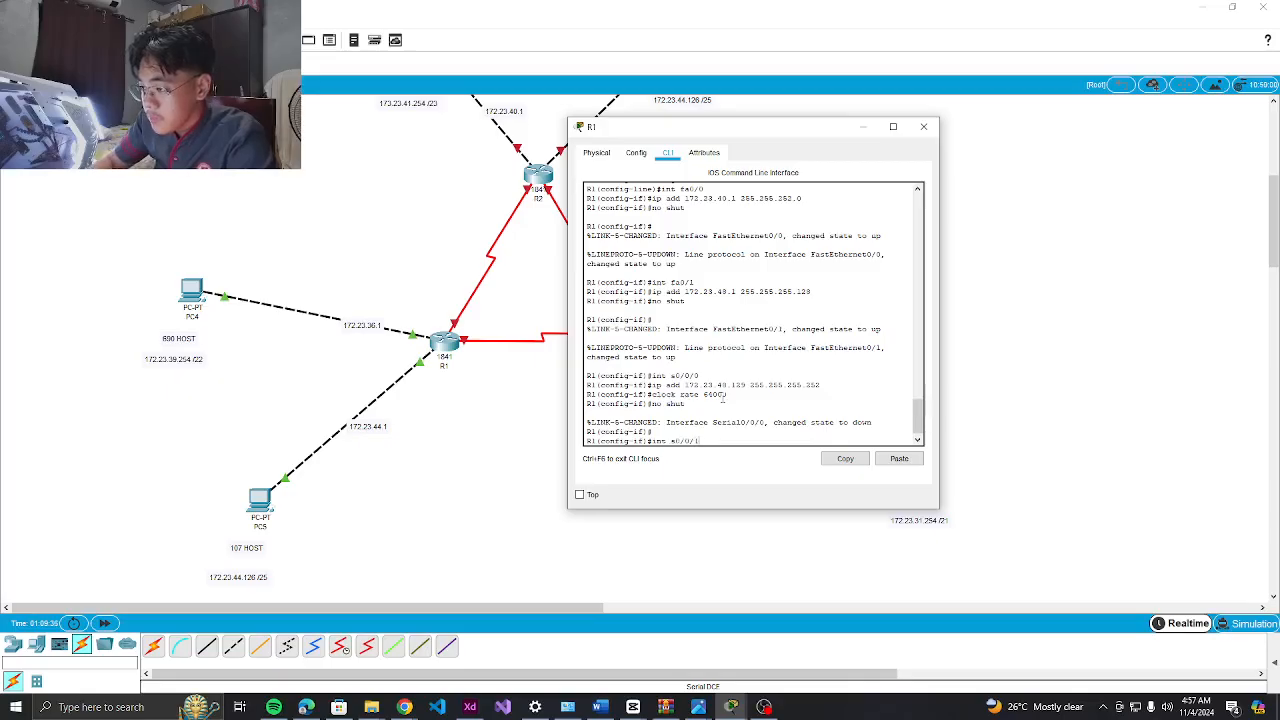
pyautogui.press('Return')
pyautogui.write('clock rate 64000')
pyautogui.press('Up')
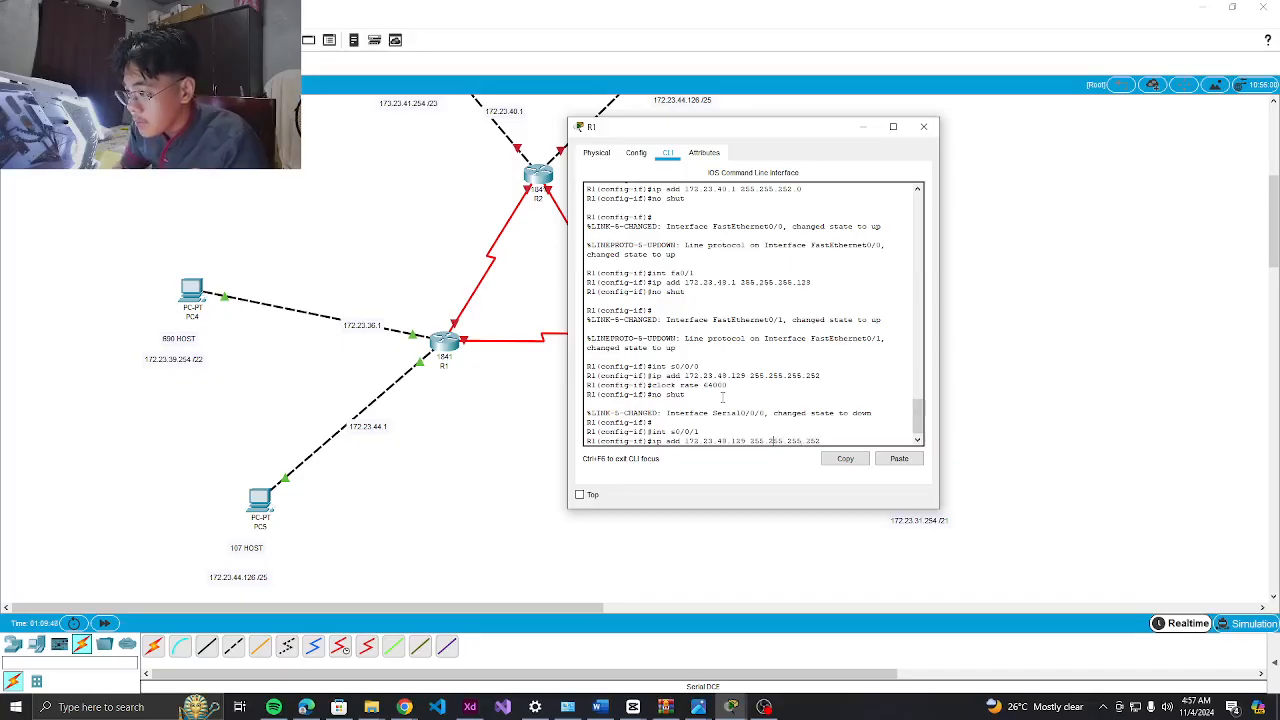
pyautogui.press('BackSpace')
pyautogui.press('BackSpace')
pyautogui.write('33')
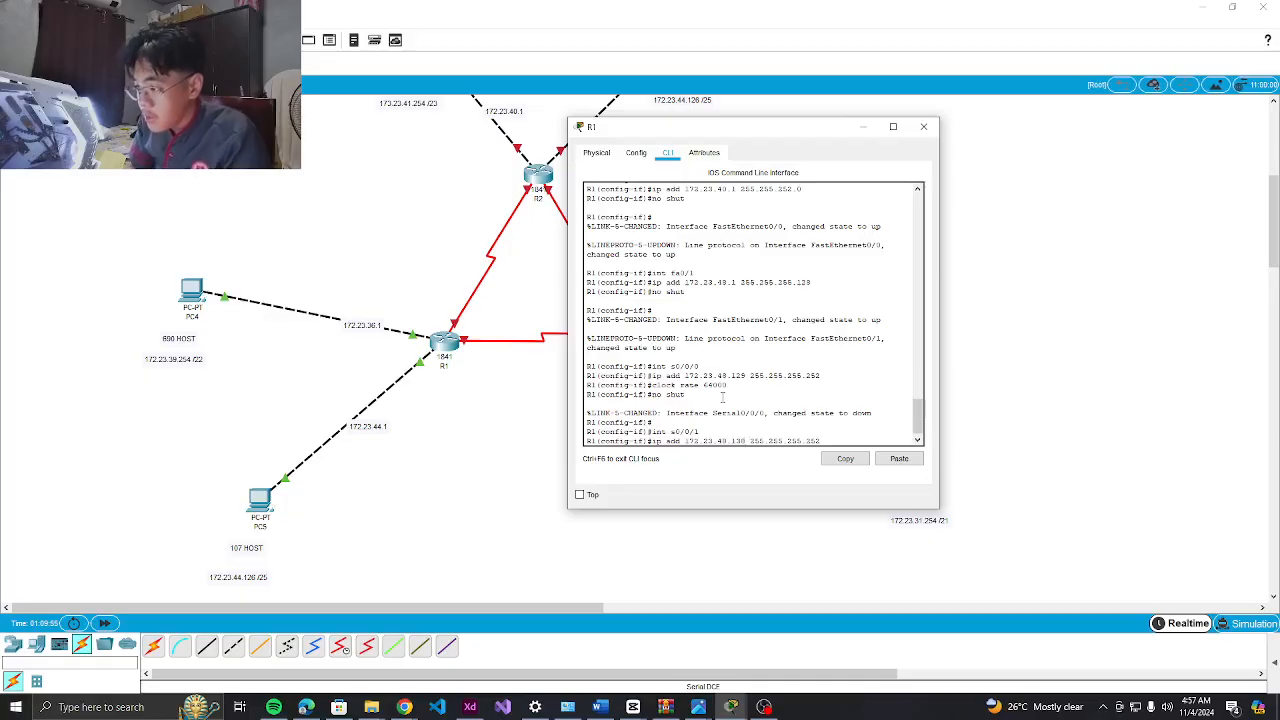
pyautogui.press('Return')
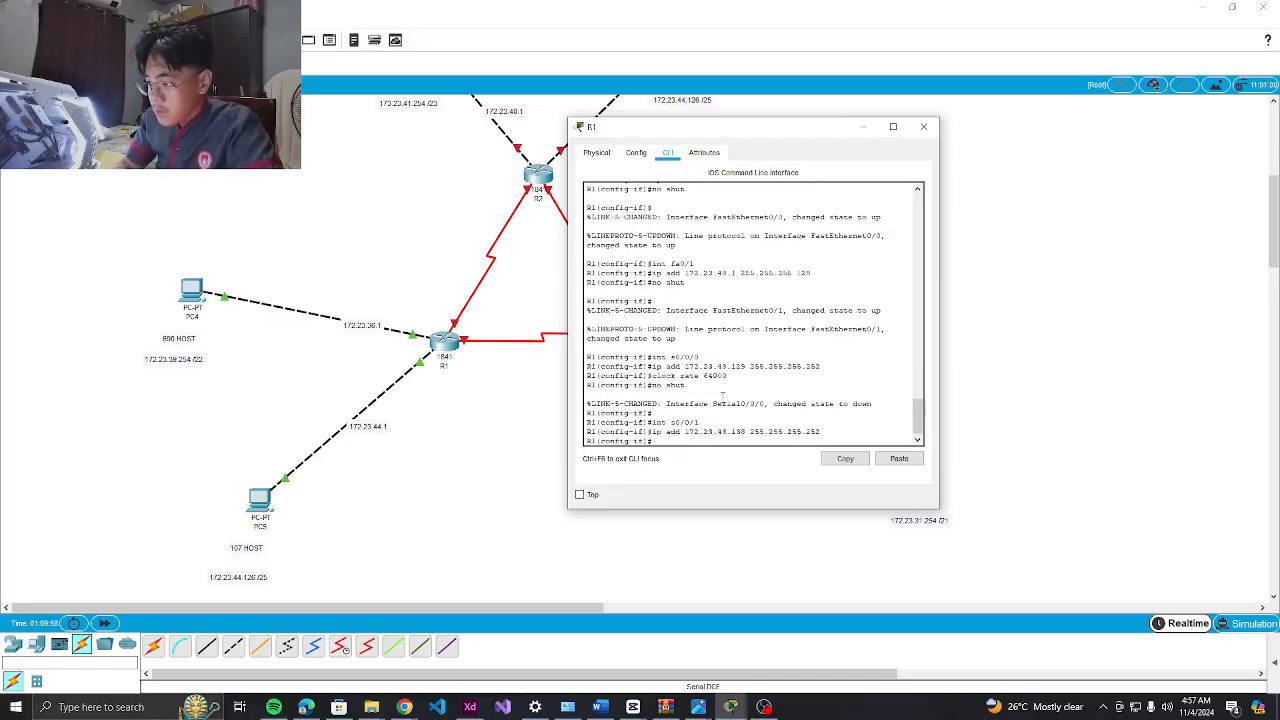
pyautogui.write('no shut')
pyautogui.press('Return')
# Exit to global configuration mode and bring the recorder to the front
pyautogui.write('exit')
pyautogui.press('Return')
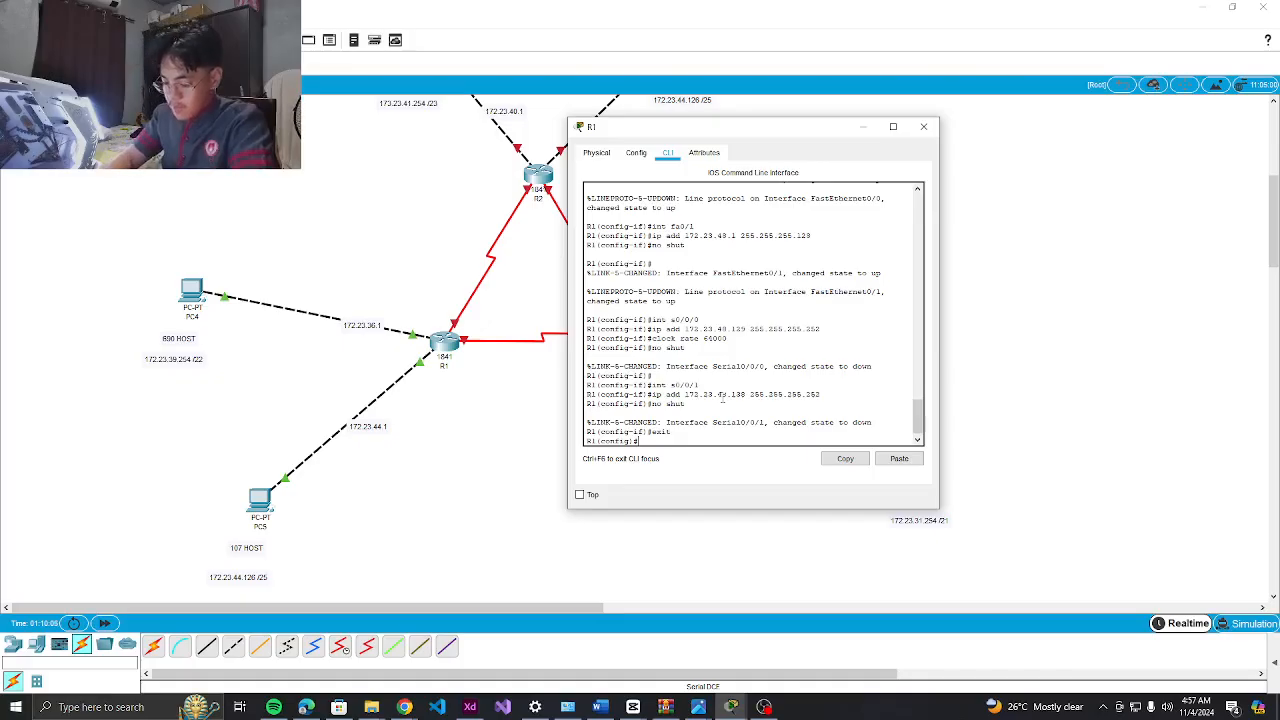
pyautogui.write('ip')
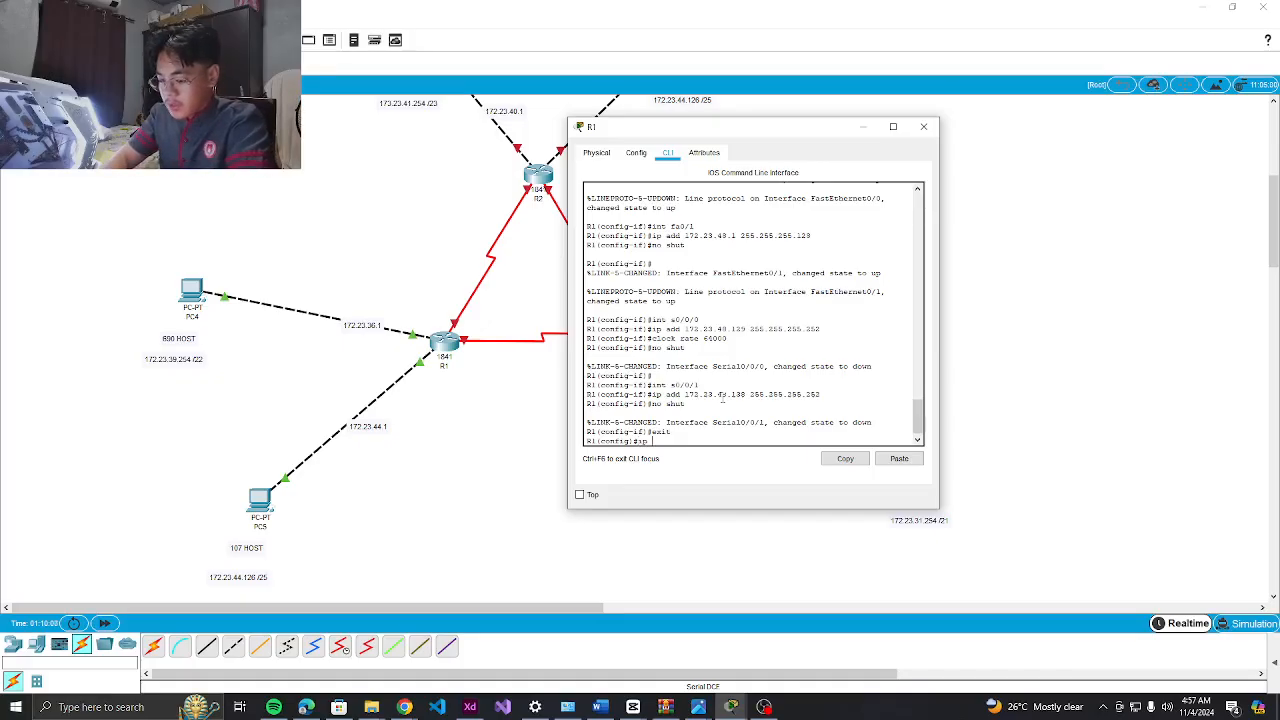
pyautogui.click(764, 707)
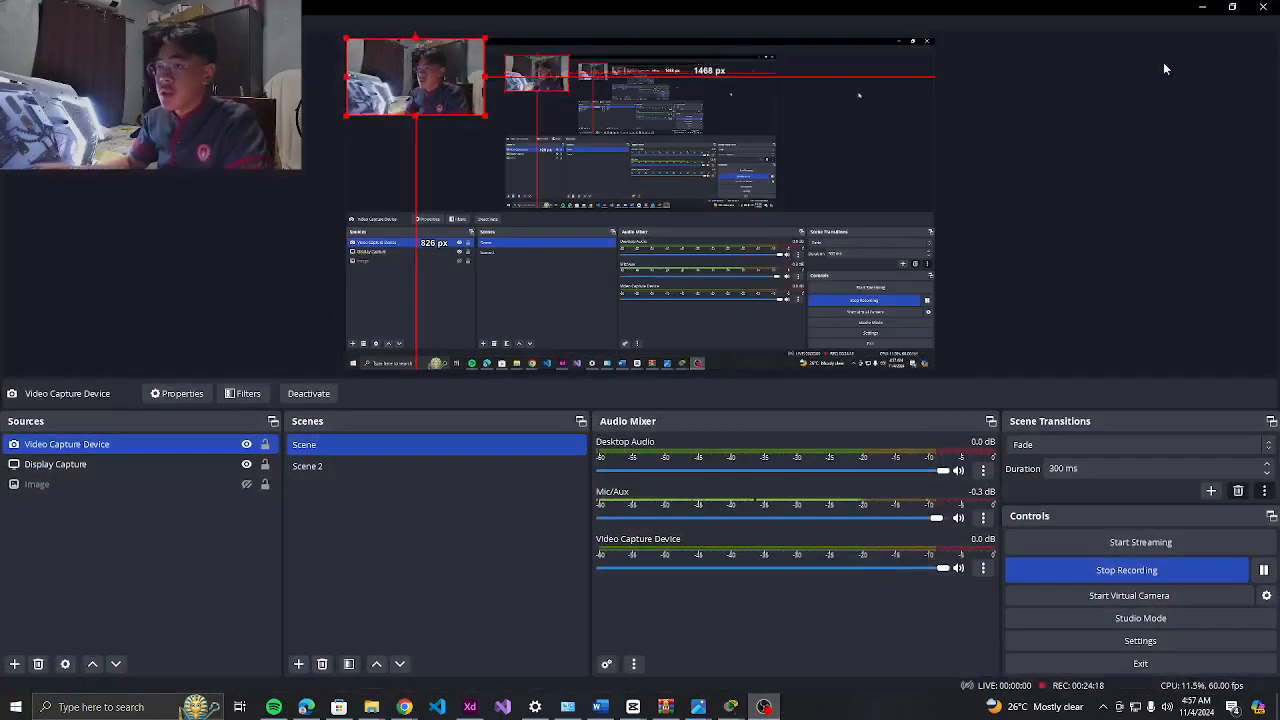
# Back in R1's console, type the static route to 172.23.44.0 255.255.254.0
pyautogui.click(1201, 7)
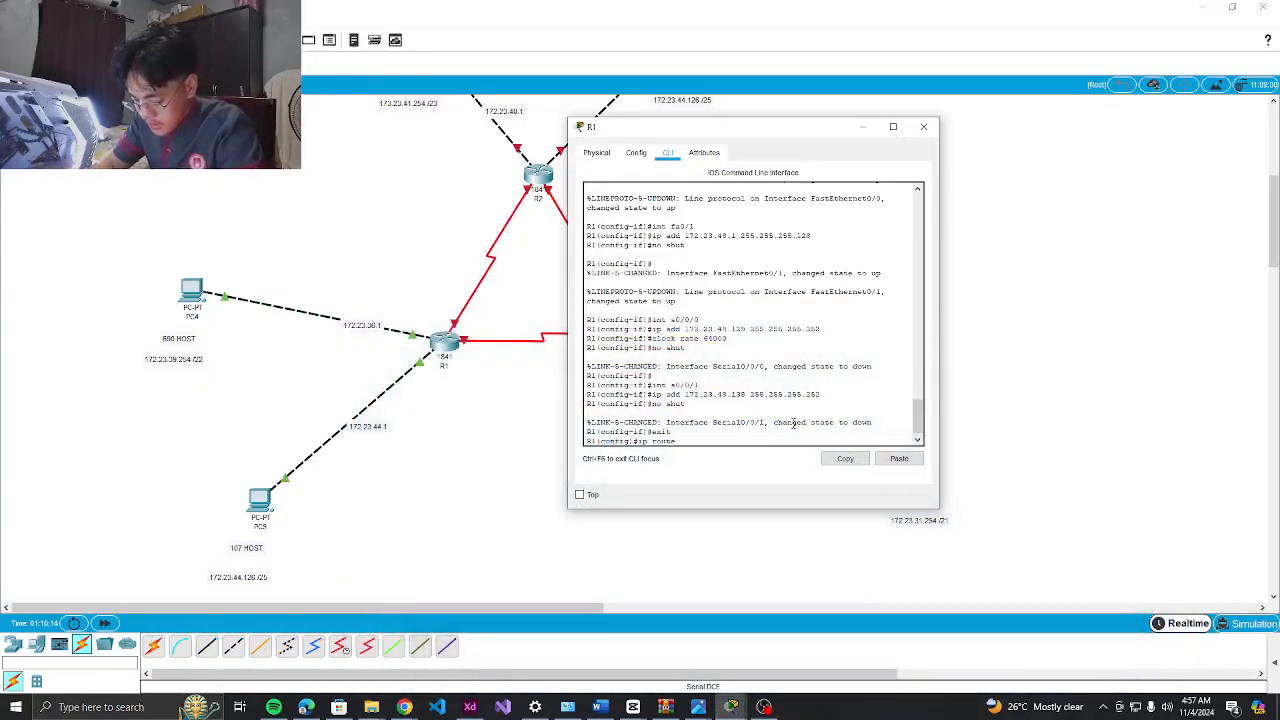
pyautogui.write('route 172.23')
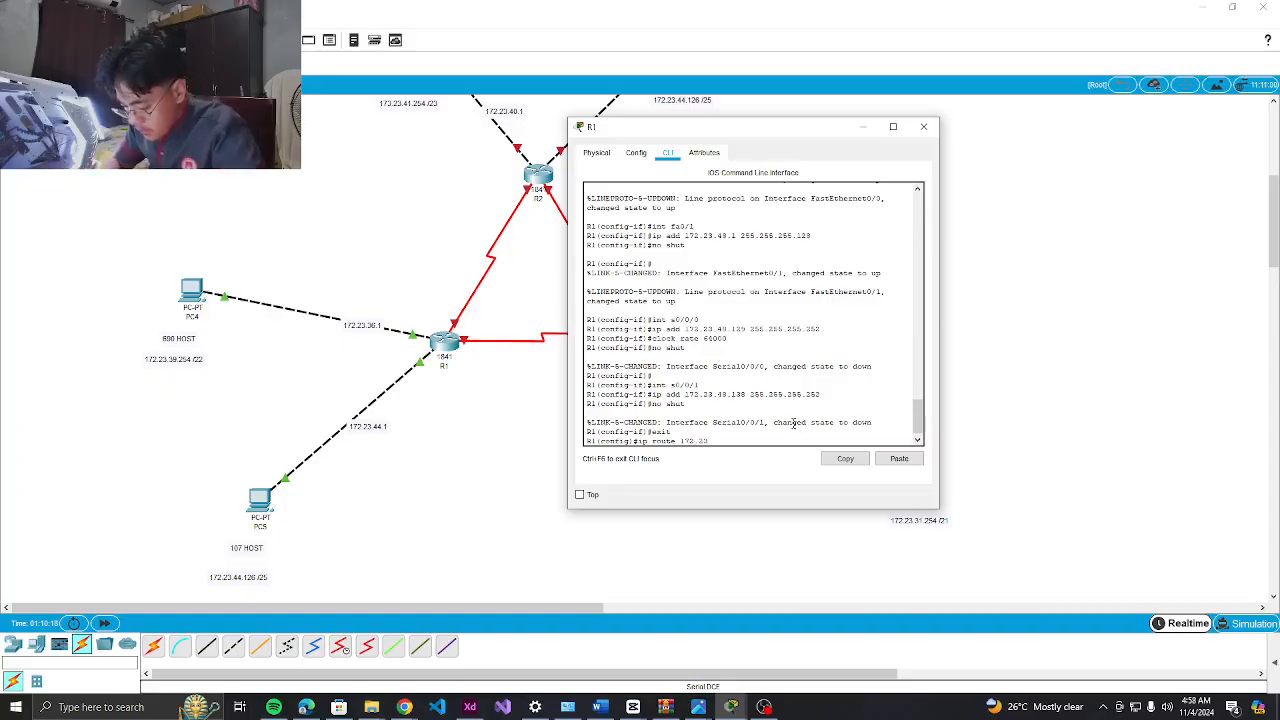
pyautogui.write('.4')
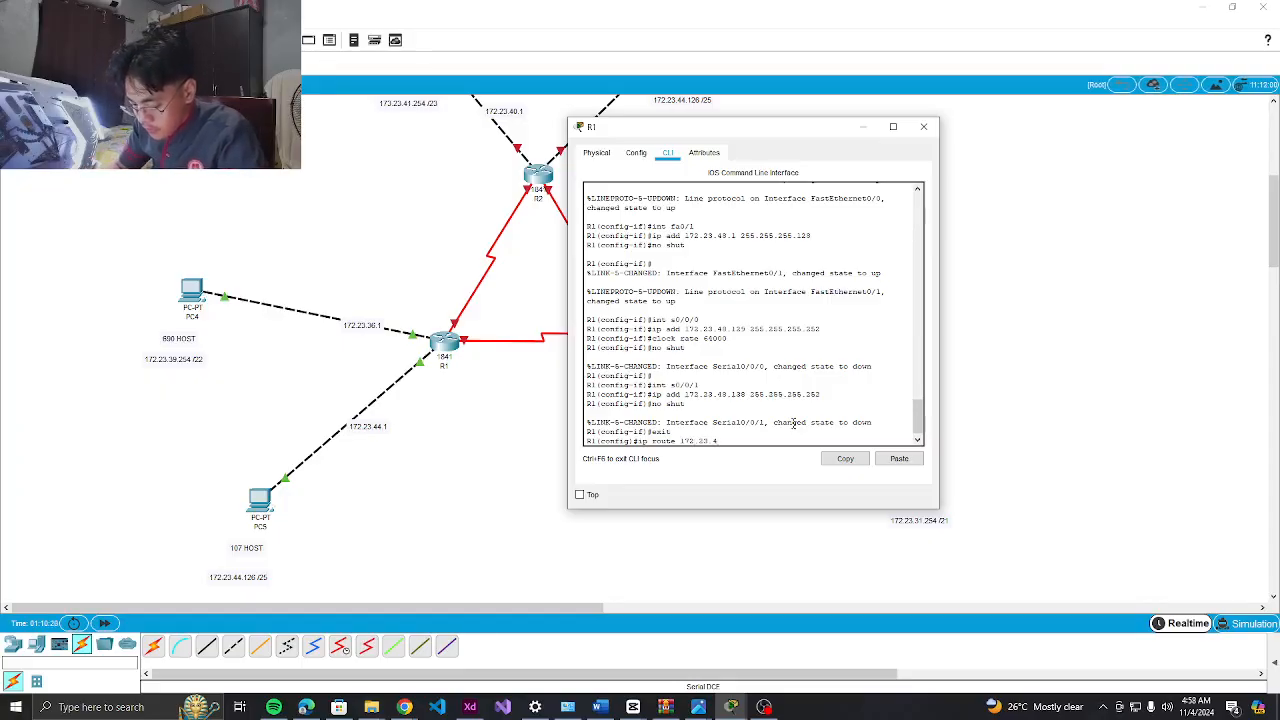
pyautogui.write('4.0 255.2')
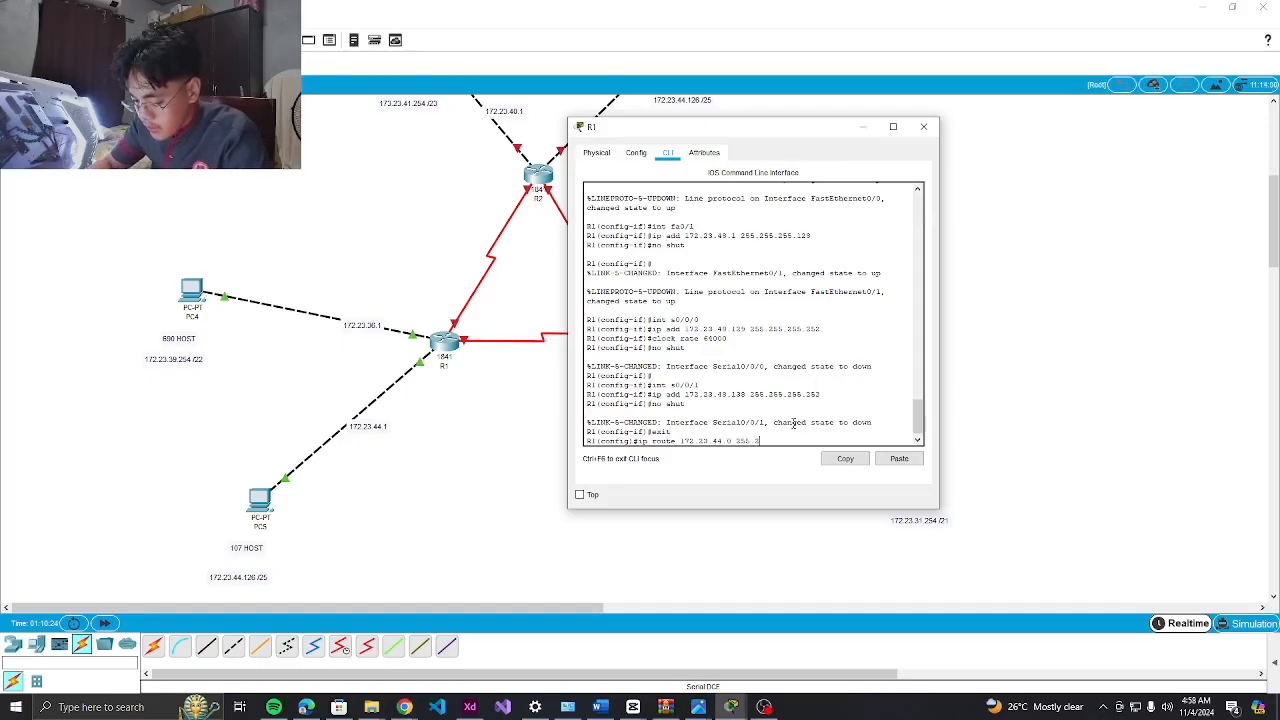
pyautogui.write('55.254.0')
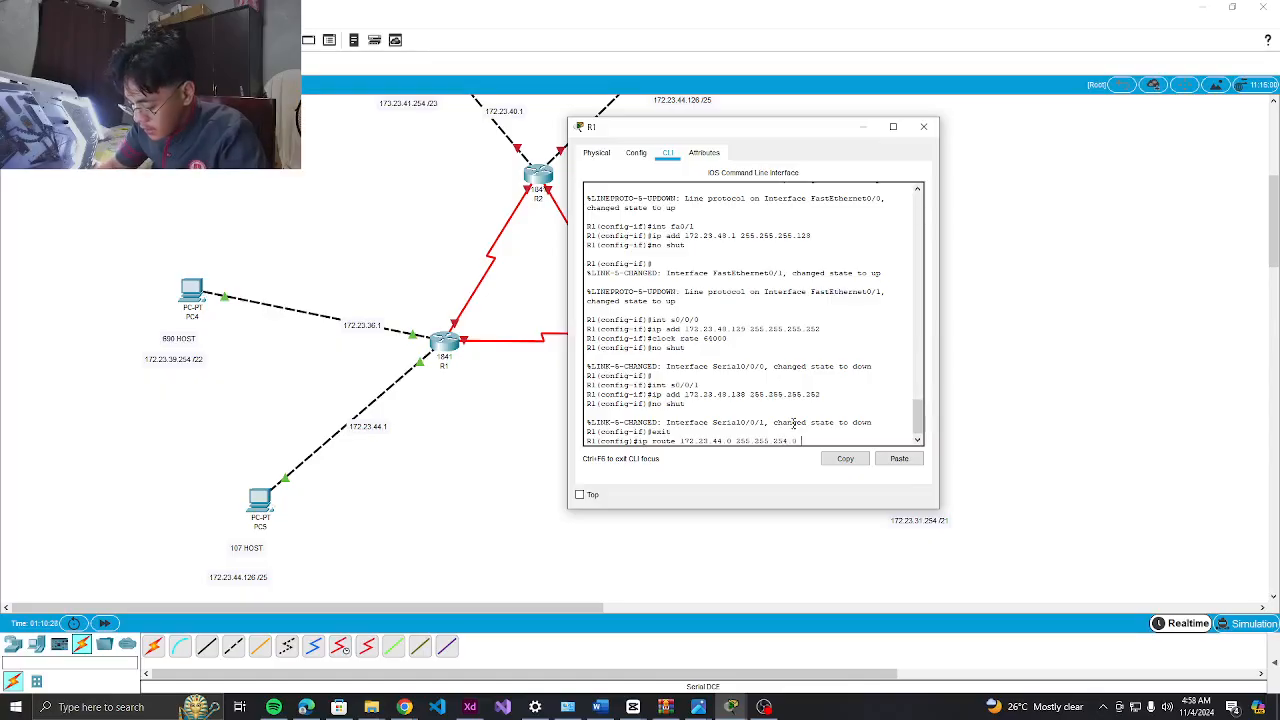
pyautogui.write(' 172.23')
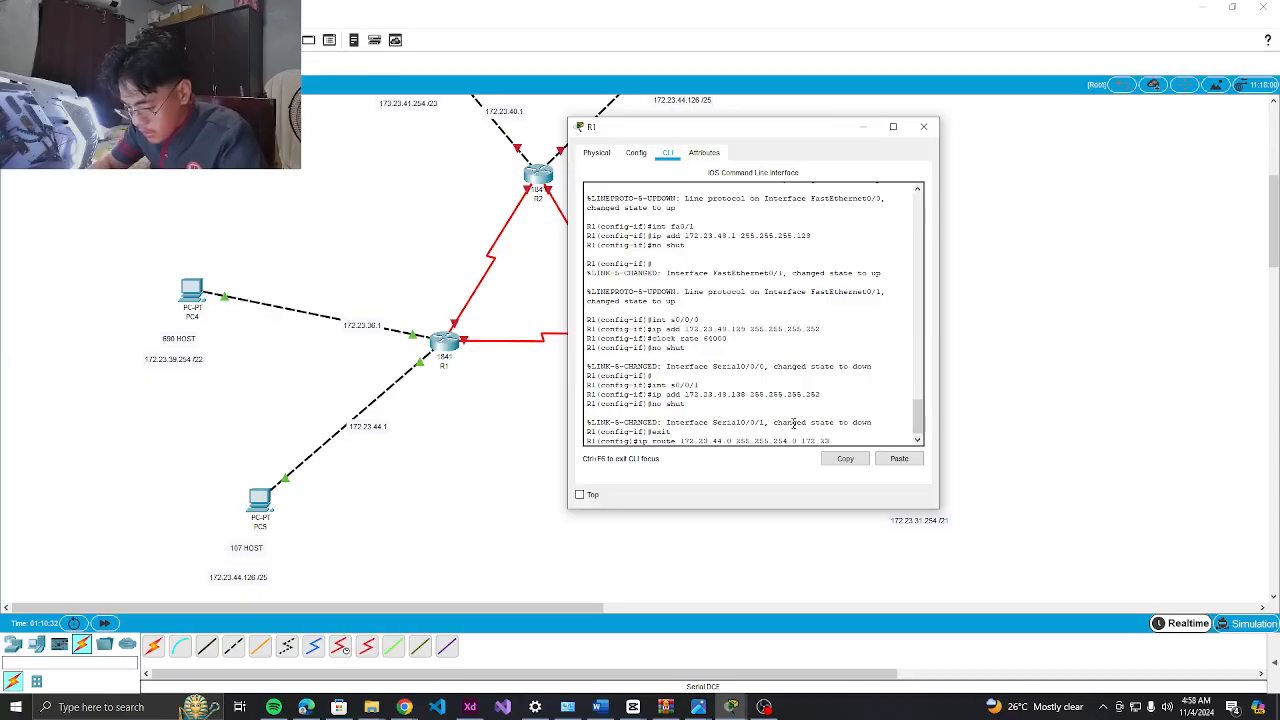
pyautogui.write('.40.130')
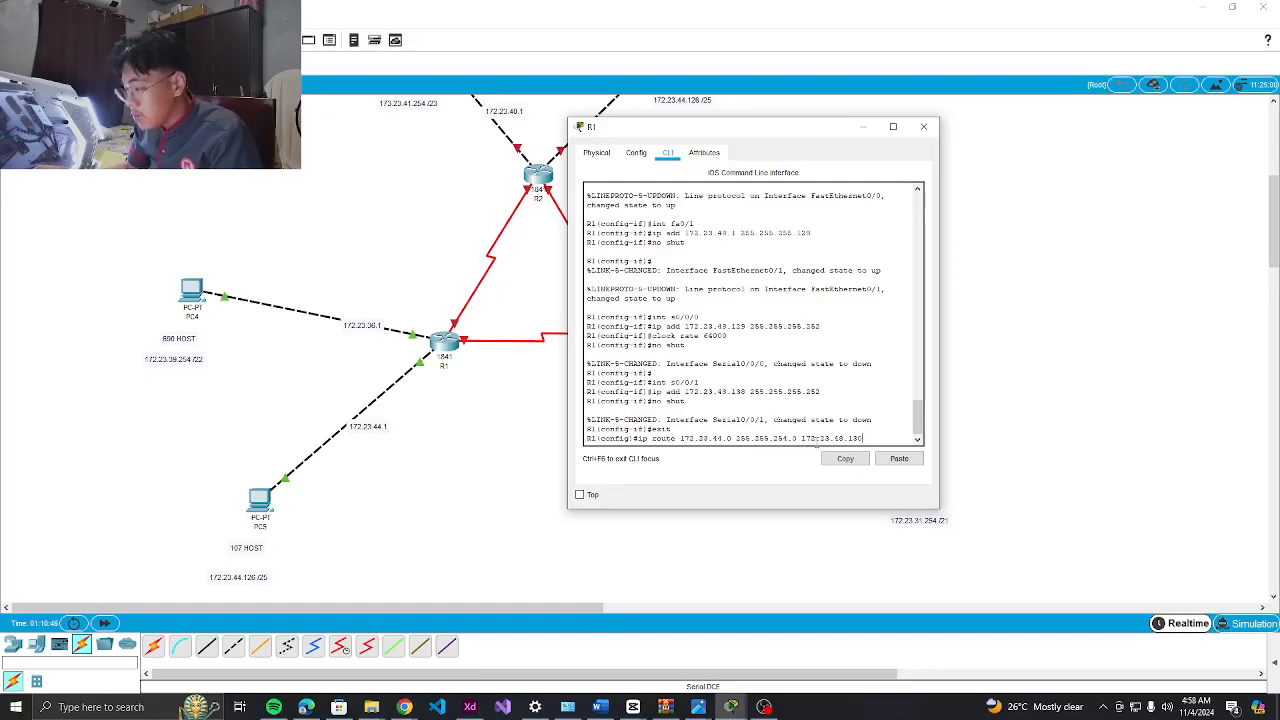
# Submit R1's 172.23.44.0 route, then add a route to 172.23.46.0 255.255.254.0 via 172.23.48.130
pyautogui.press('Return')
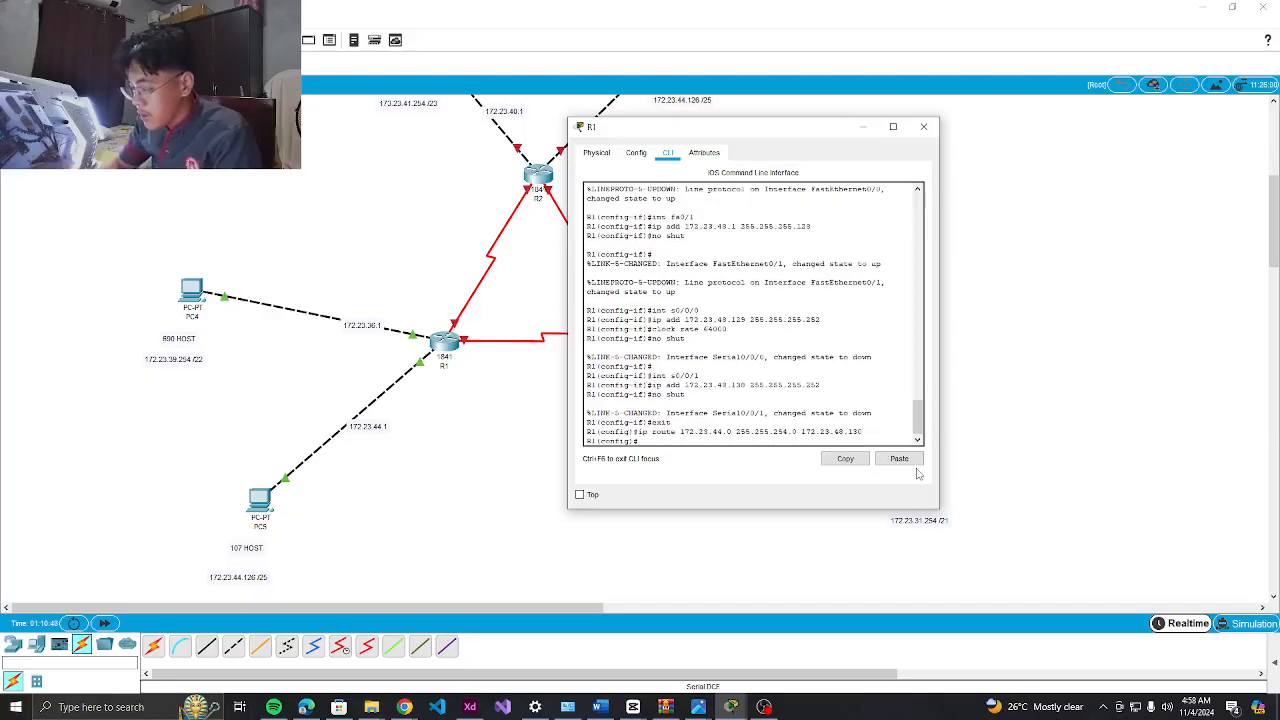
pyautogui.press('Up')
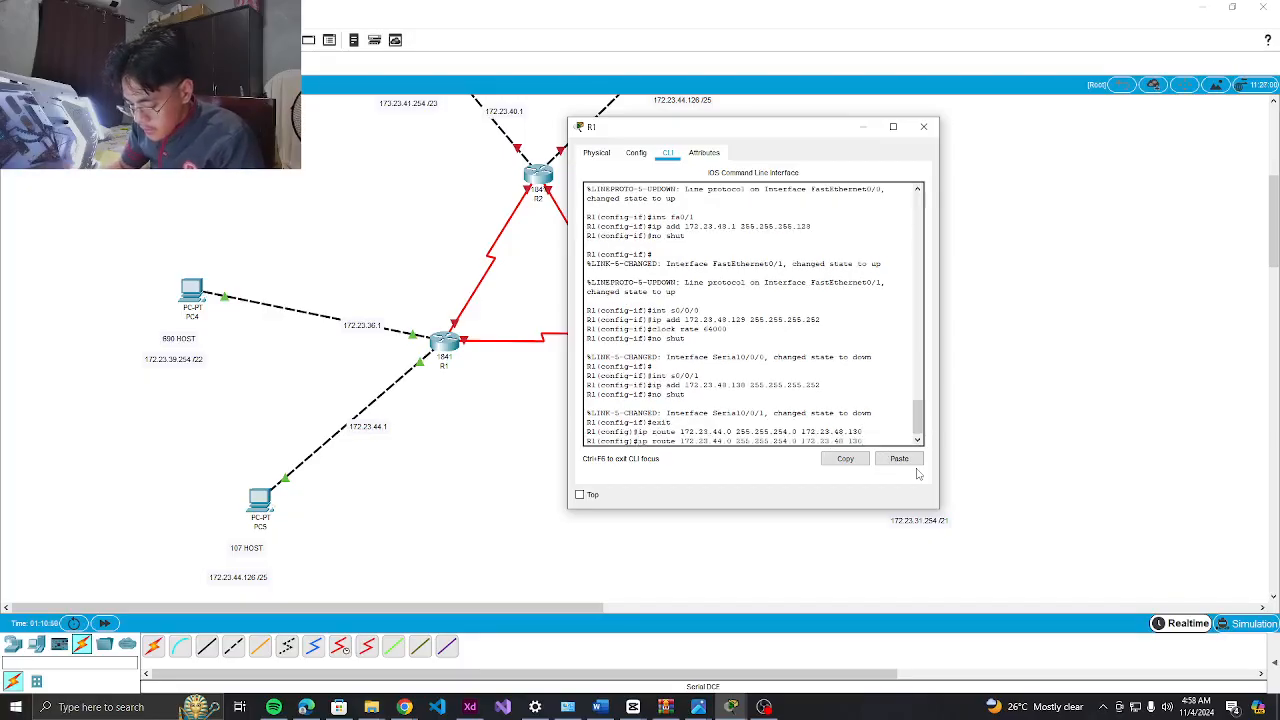
pyautogui.press('Left')
pyautogui.press('Left')
pyautogui.press('Left')
pyautogui.press('Left')
pyautogui.press('Left')
pyautogui.press('Left')
pyautogui.press('Left')
pyautogui.press('Left')
pyautogui.press('Left')
pyautogui.press('Left')
pyautogui.press('Left')
pyautogui.press('Left')
pyautogui.press('Left')
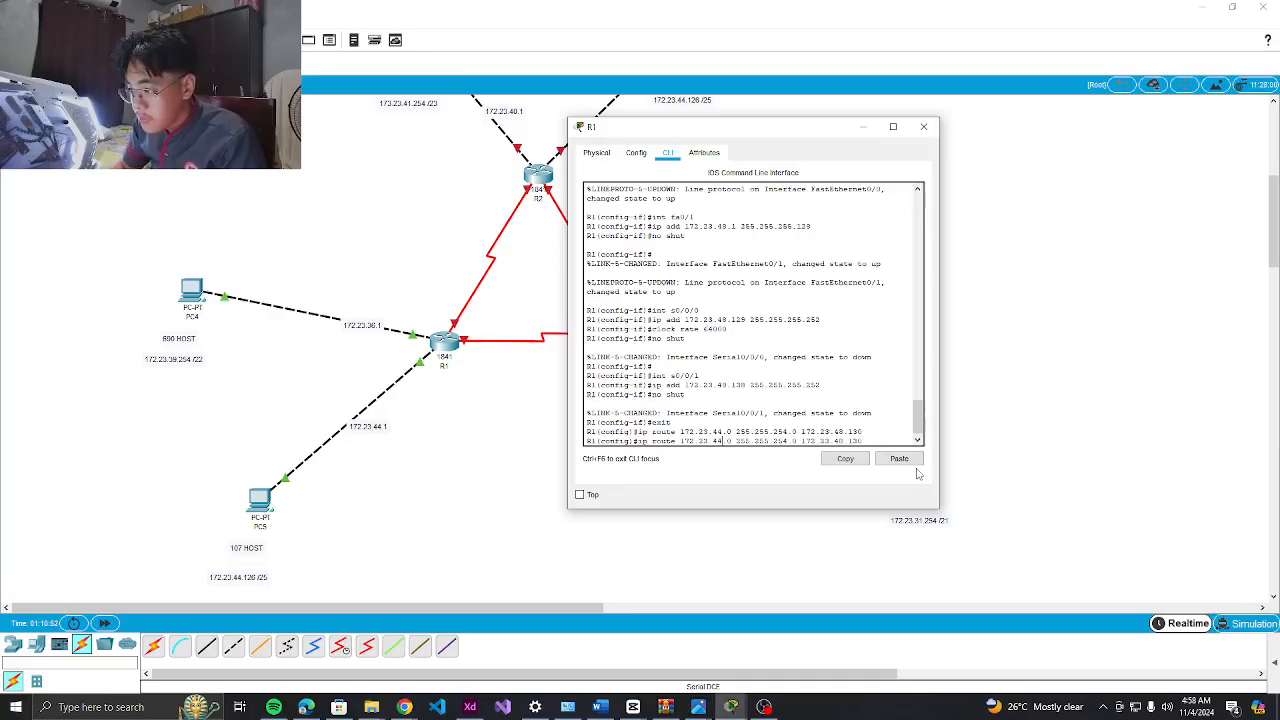
pyautogui.press('BackSpace')
pyautogui.write('6')
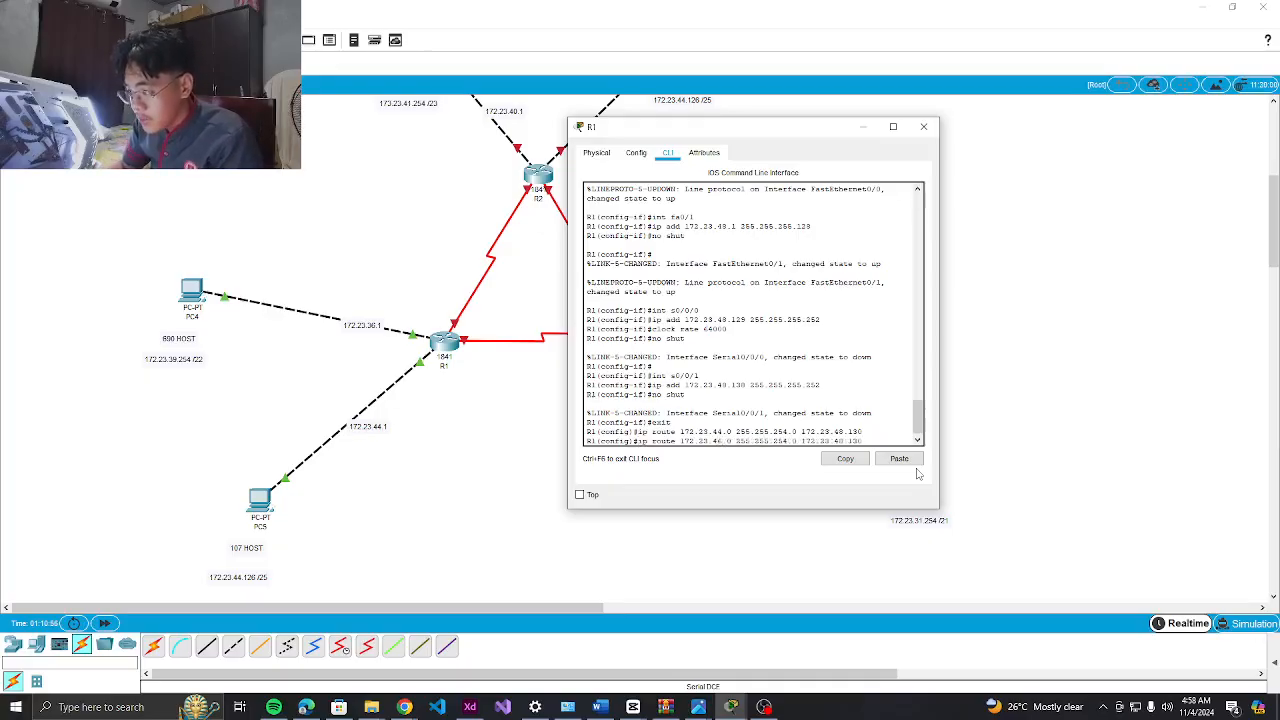
pyautogui.press('Right')
pyautogui.press('Right')
pyautogui.press('Right')
pyautogui.press('Right')
pyautogui.press('Right')
pyautogui.press('Right')
pyautogui.press('Right')
pyautogui.press('Right')
pyautogui.press('Right')
pyautogui.press('Right')
pyautogui.press('Right')
pyautogui.press('Right')
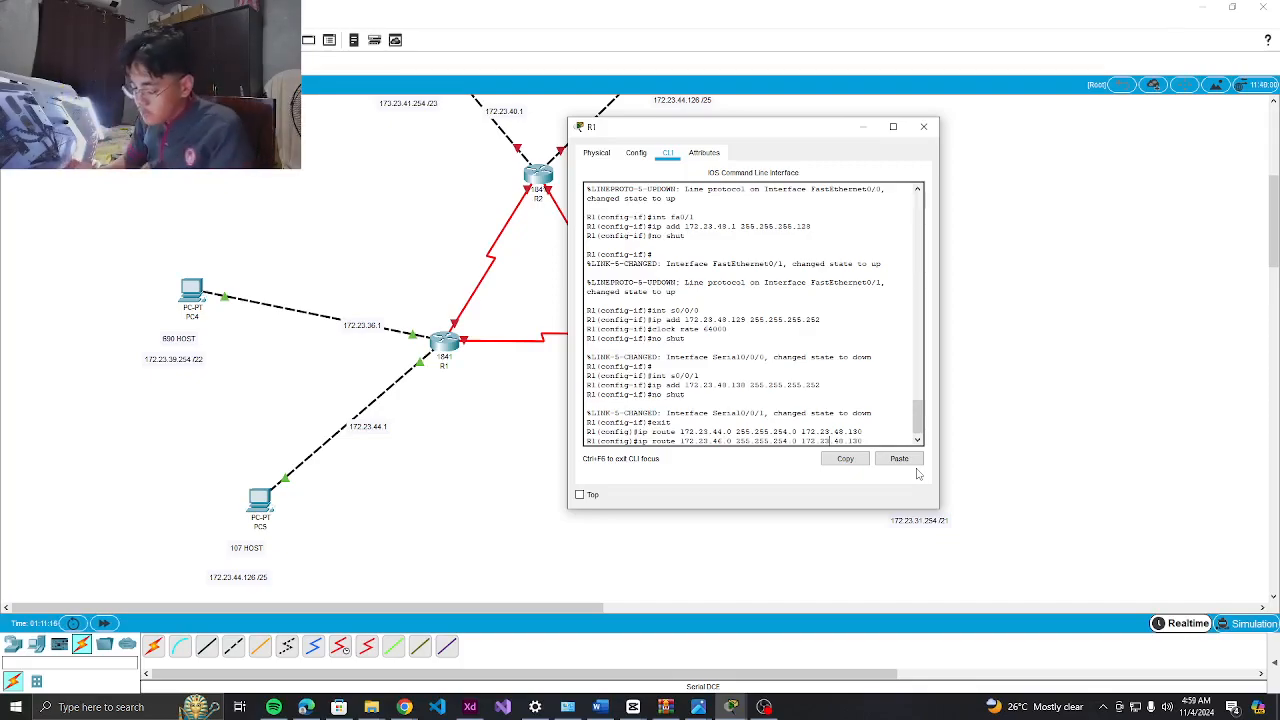
pyautogui.press('Return')
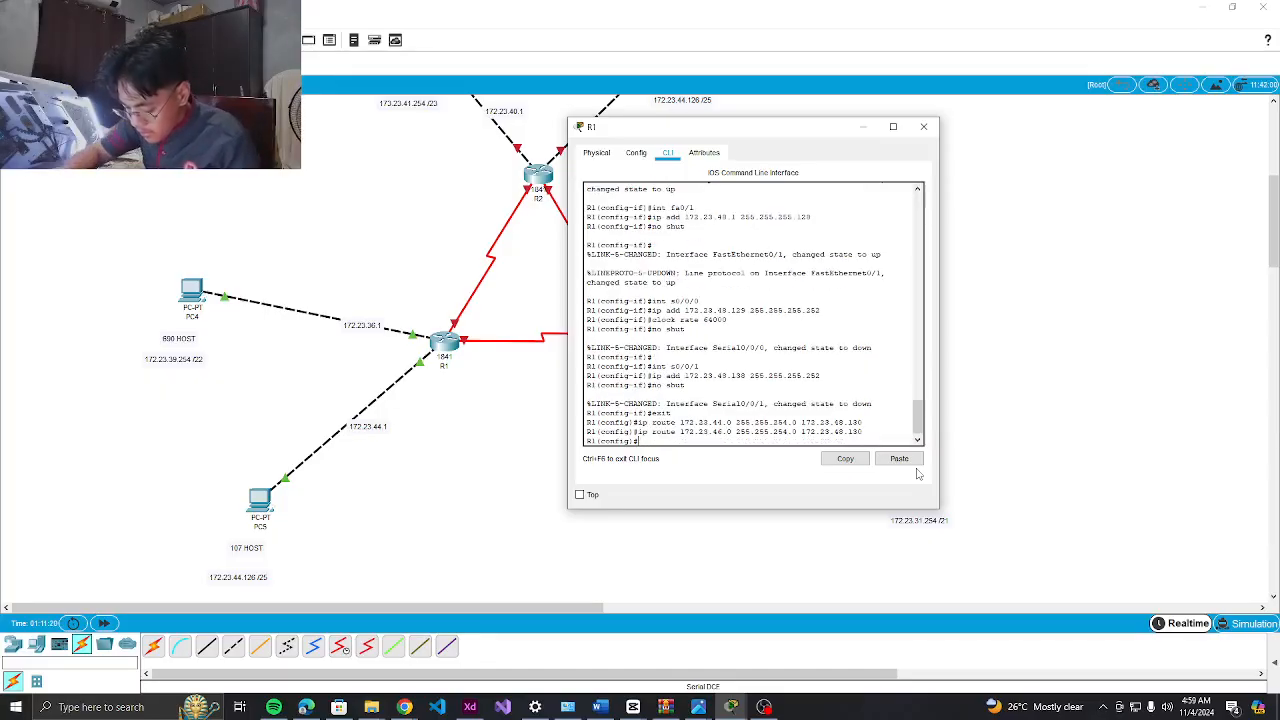
# Try R1's route to 172.23.28.0 255.255.248.0 via 172.23.48.137, which is rejected as inconsistent
pyautogui.press('Up')
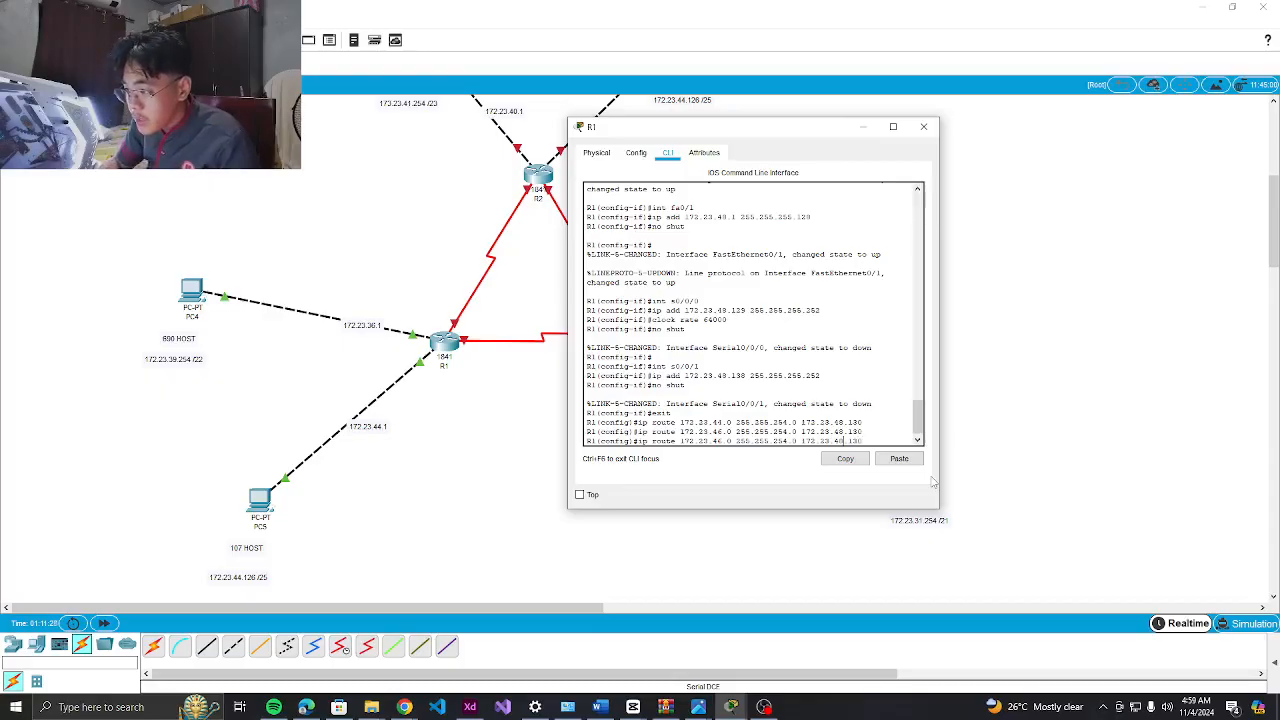
pyautogui.press('BackSpace')
pyautogui.press('BackSpace')
pyautogui.write('28')
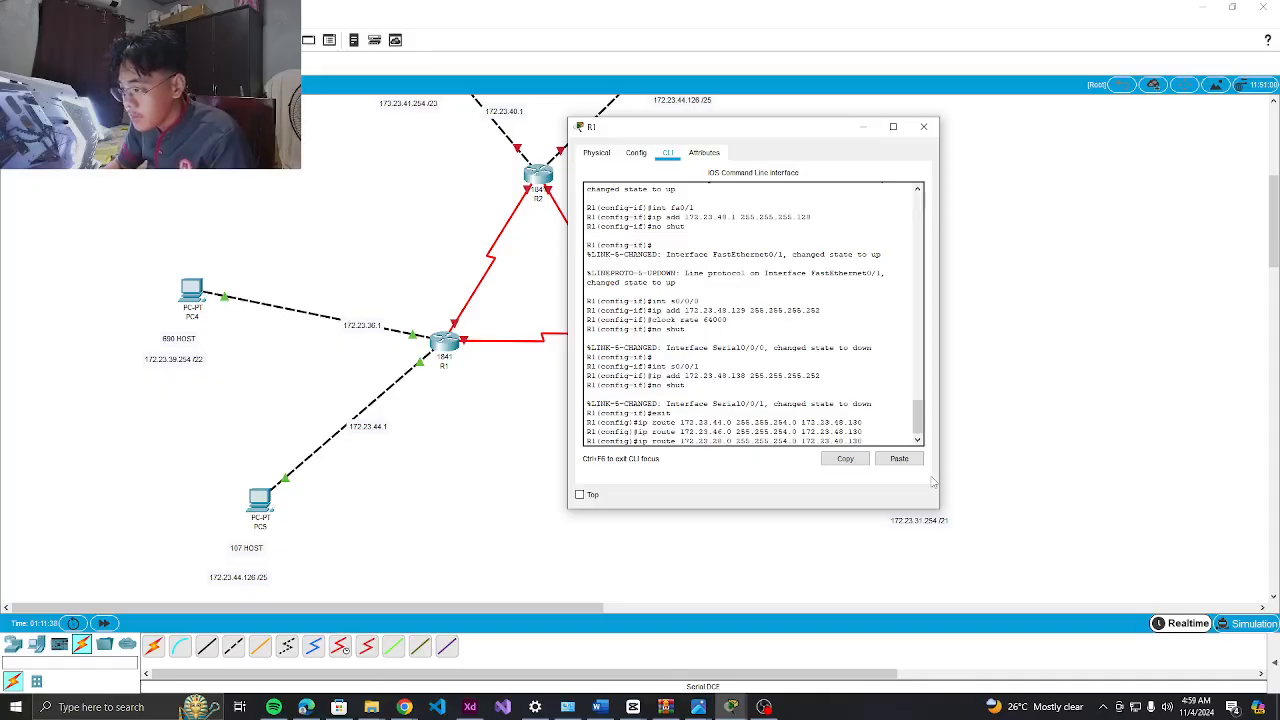
pyautogui.press('BackSpace')
pyautogui.press('BackSpace')
pyautogui.write('48')
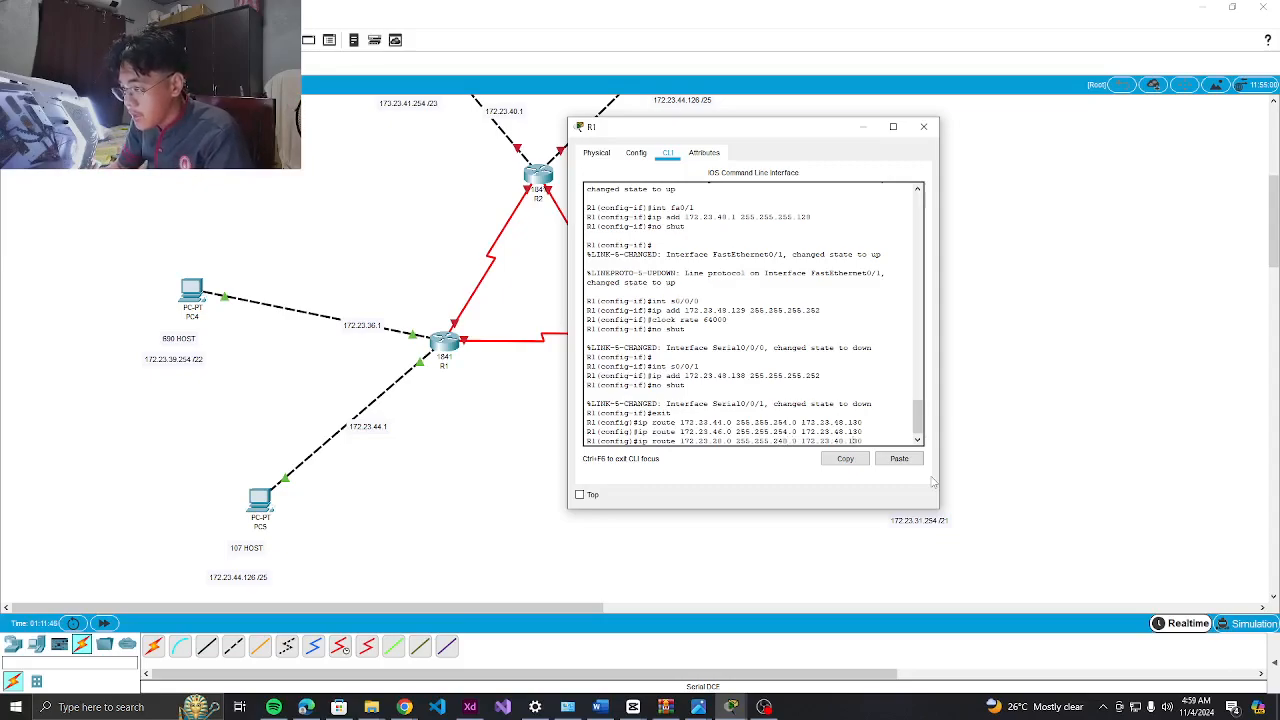
pyautogui.press('BackSpace')
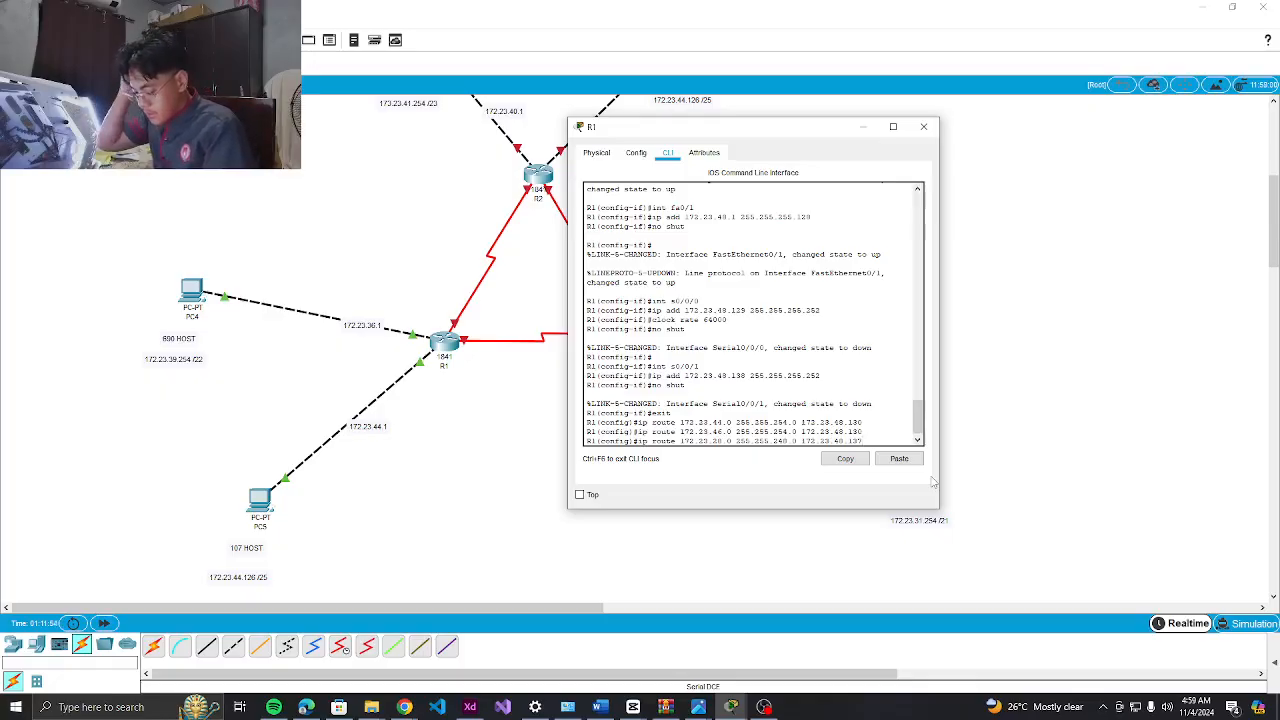
pyautogui.write('7')
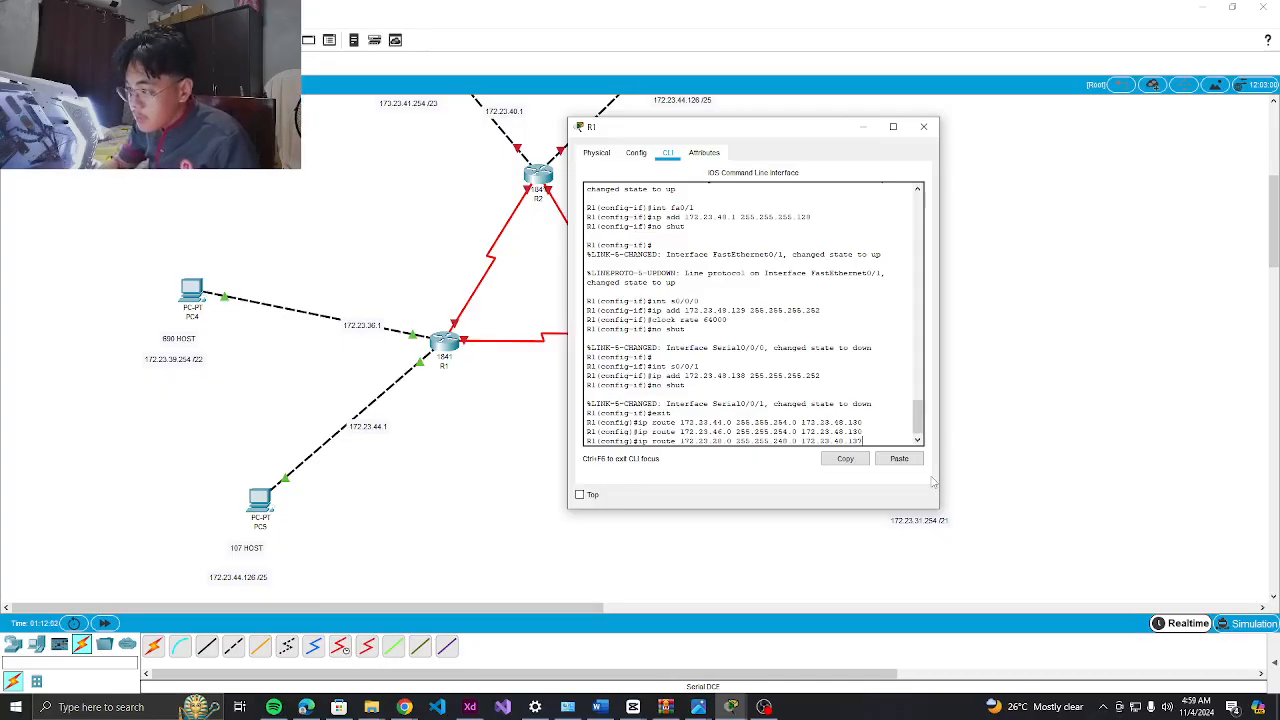
pyautogui.press('Return')
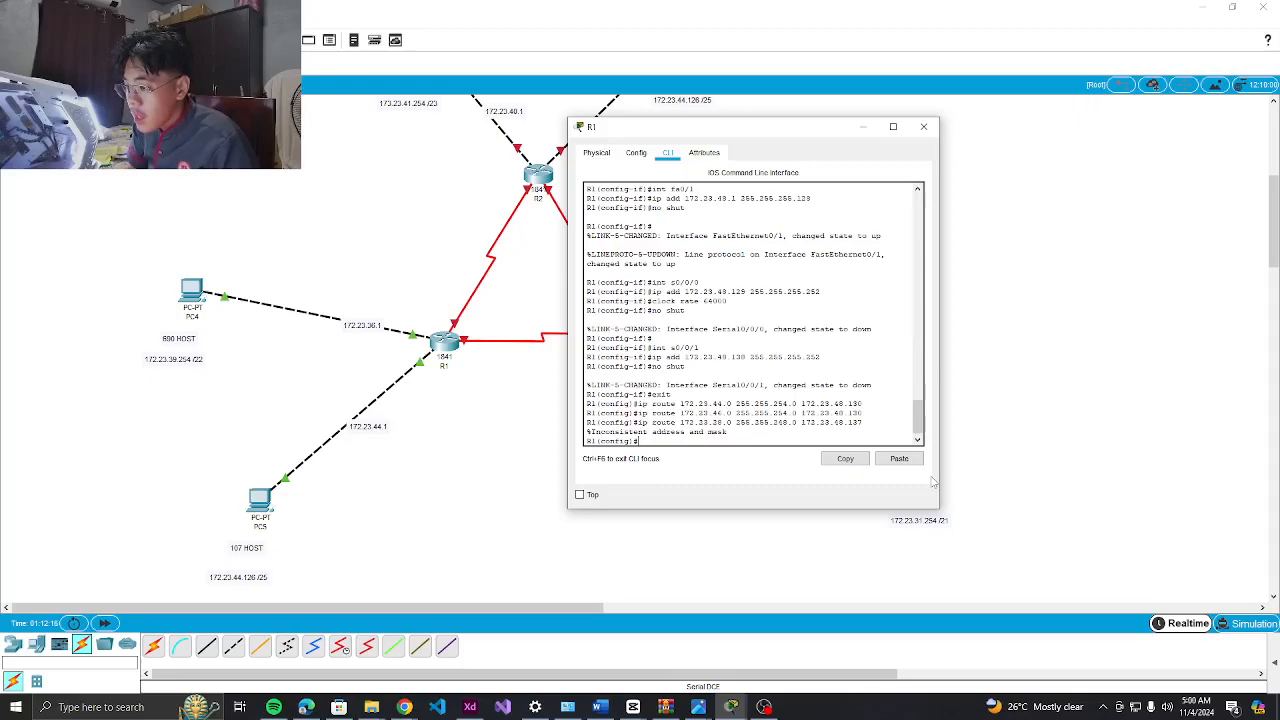
# Recall the rejected 172.23.28.0 route command on R1's prompt, then switch to OBS
pyautogui.press('Up')
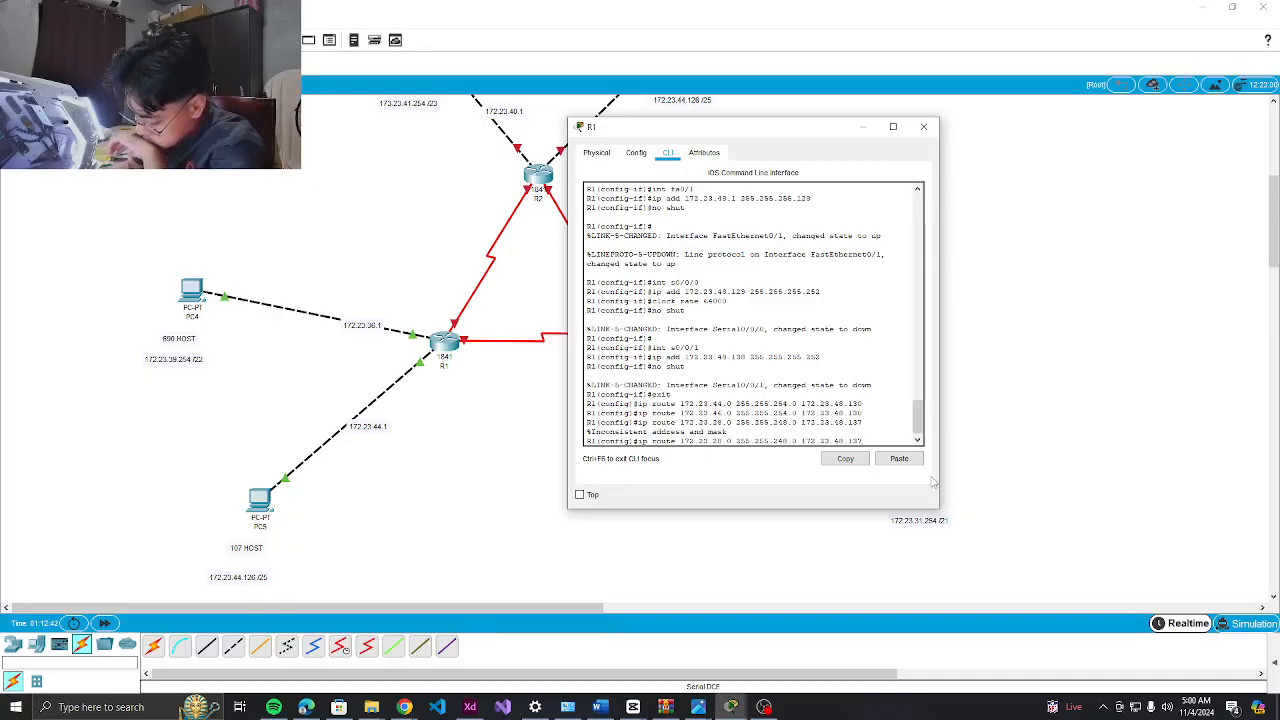
pyautogui.click(765, 707)
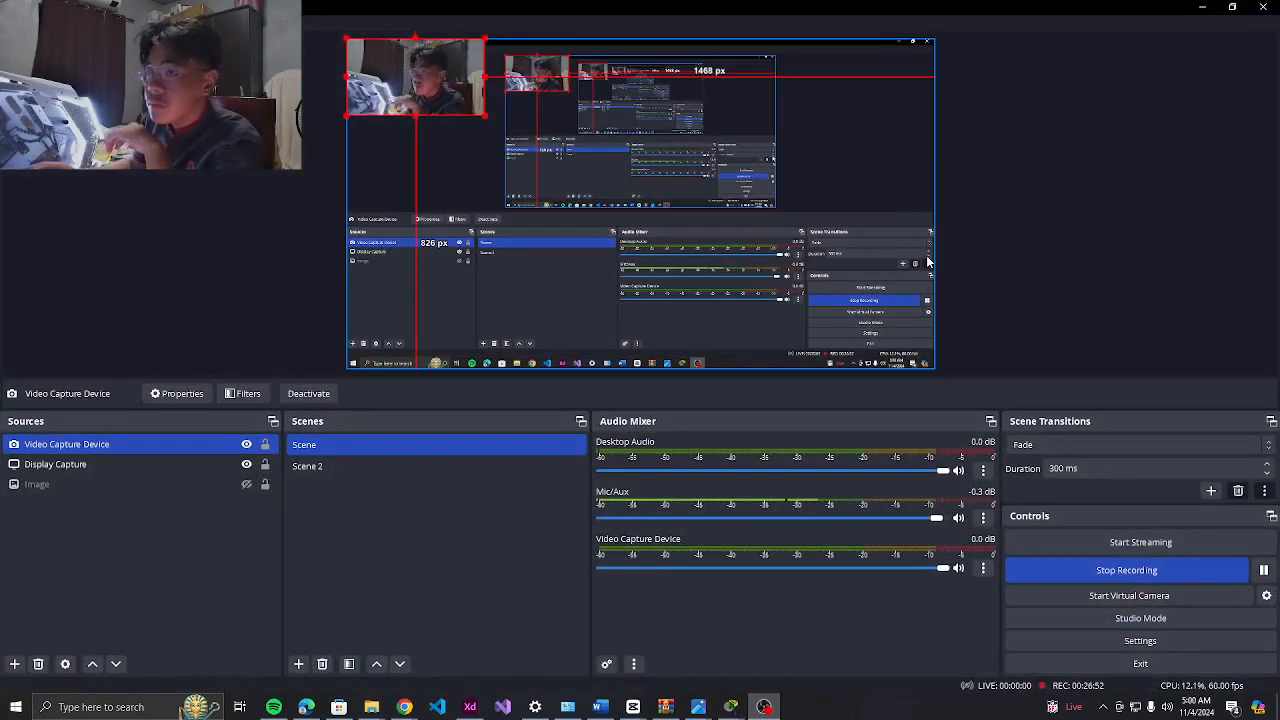
# Minimise OBS, bring it back, then minimise it again to reveal R1's command line
pyautogui.click(1201, 7)
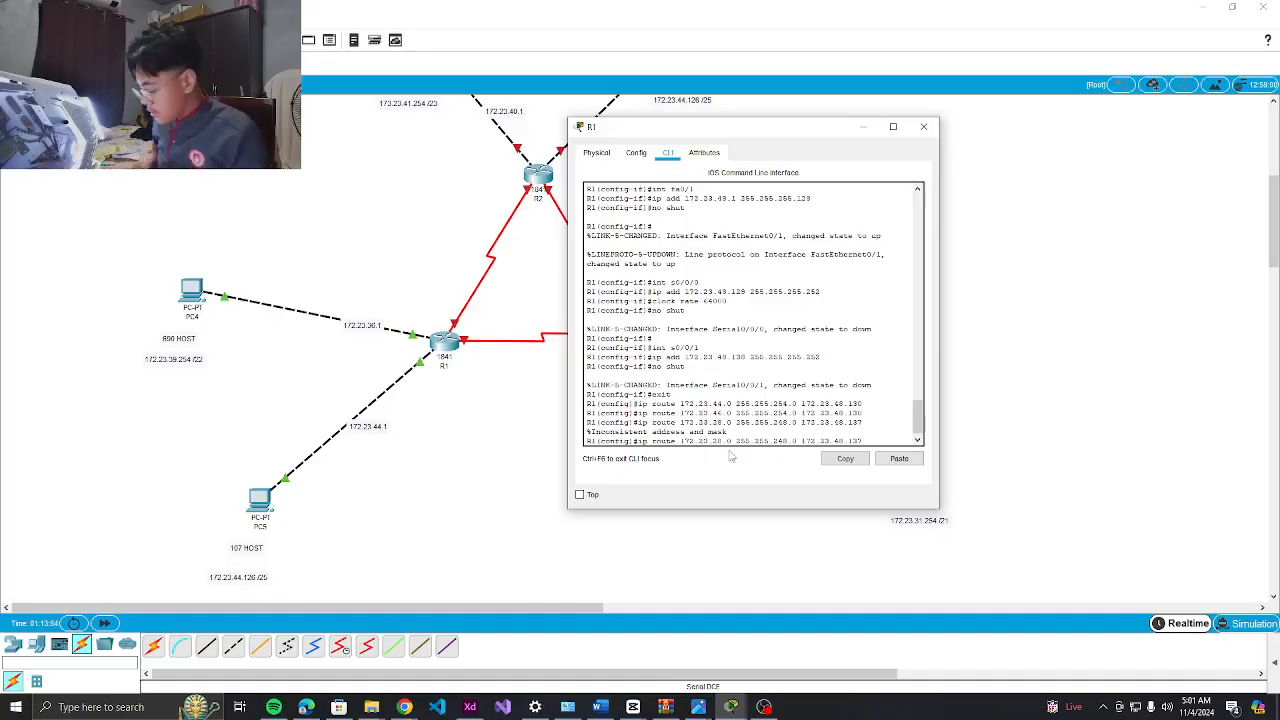
pyautogui.click(762, 708)
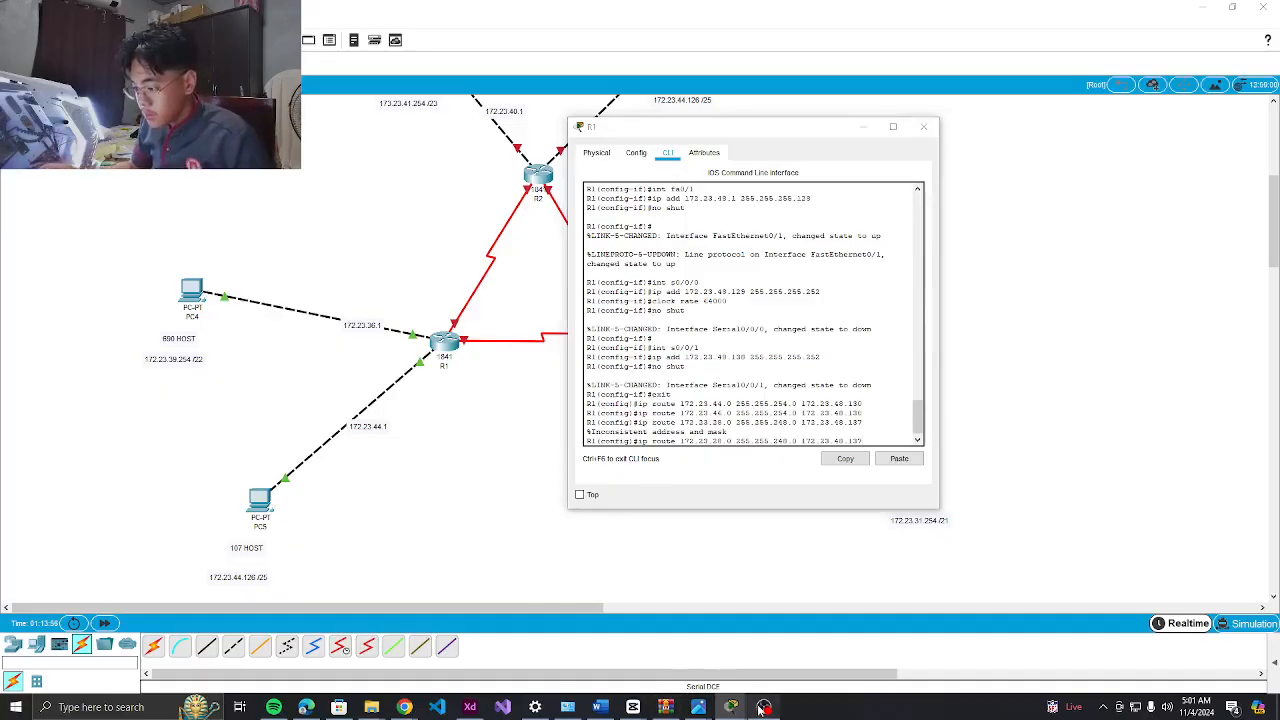
pyautogui.click(1203, 7)
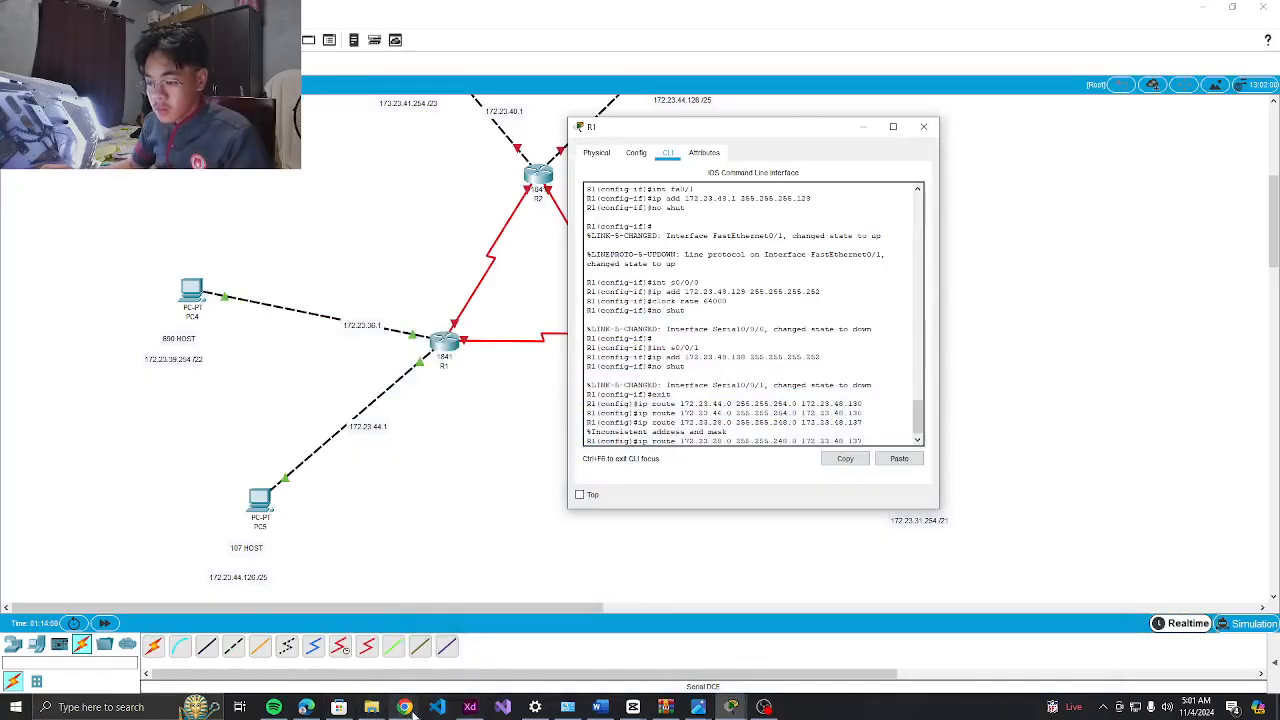
# Scroll through the addressing and subnetting tables in Adobe XD, then bring OBS forward
pyautogui.click(470, 707)
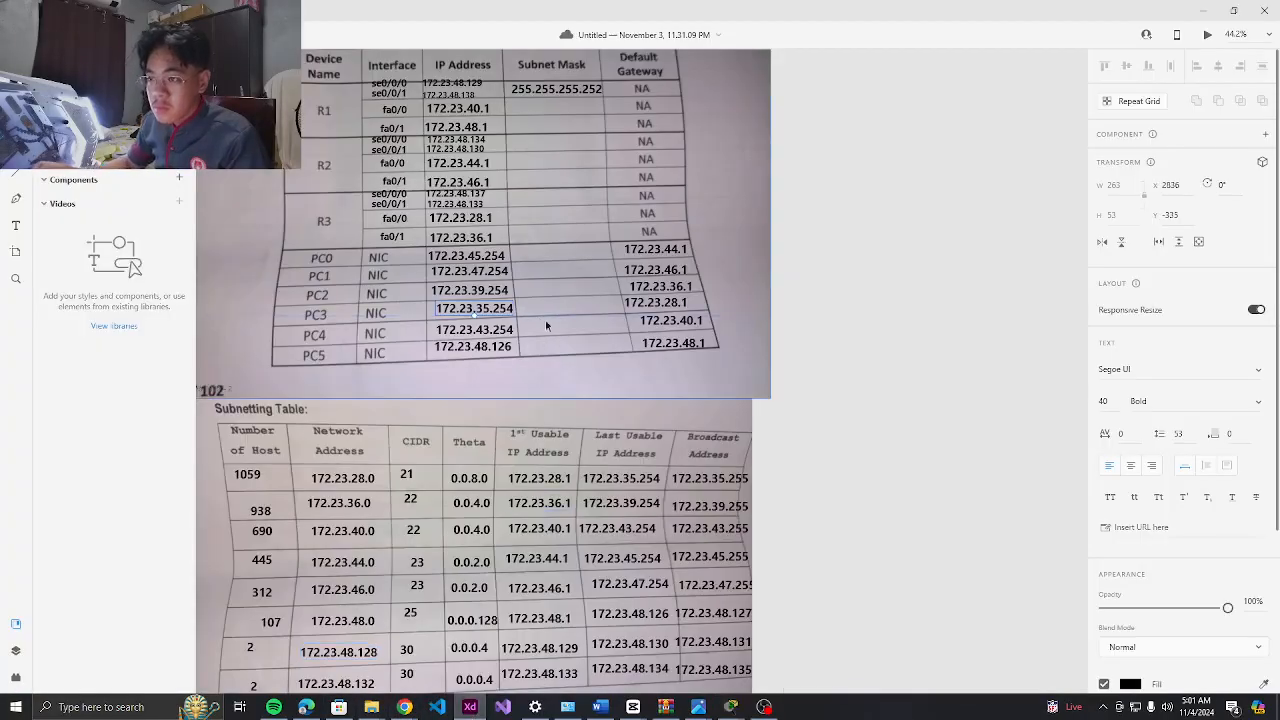
pyautogui.scroll(1, 530, 330)
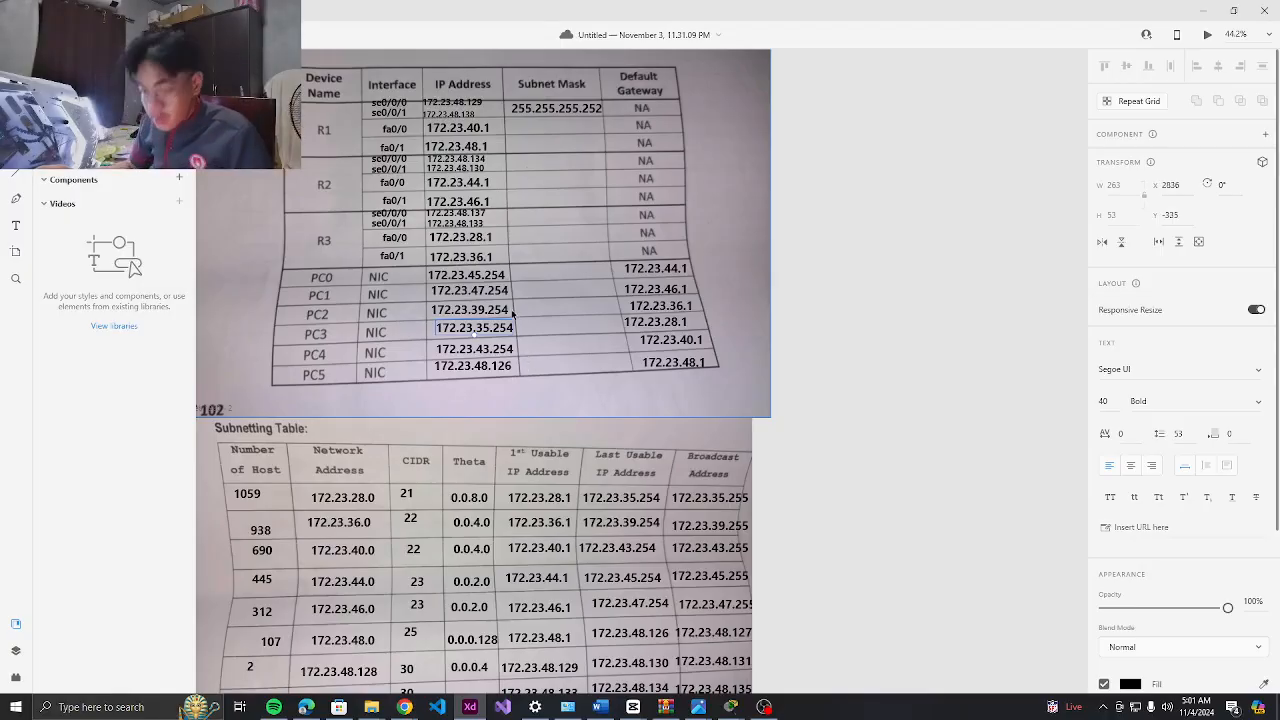
pyautogui.scroll(1, 503, 273)
pyautogui.scroll(-5, 371, 418)
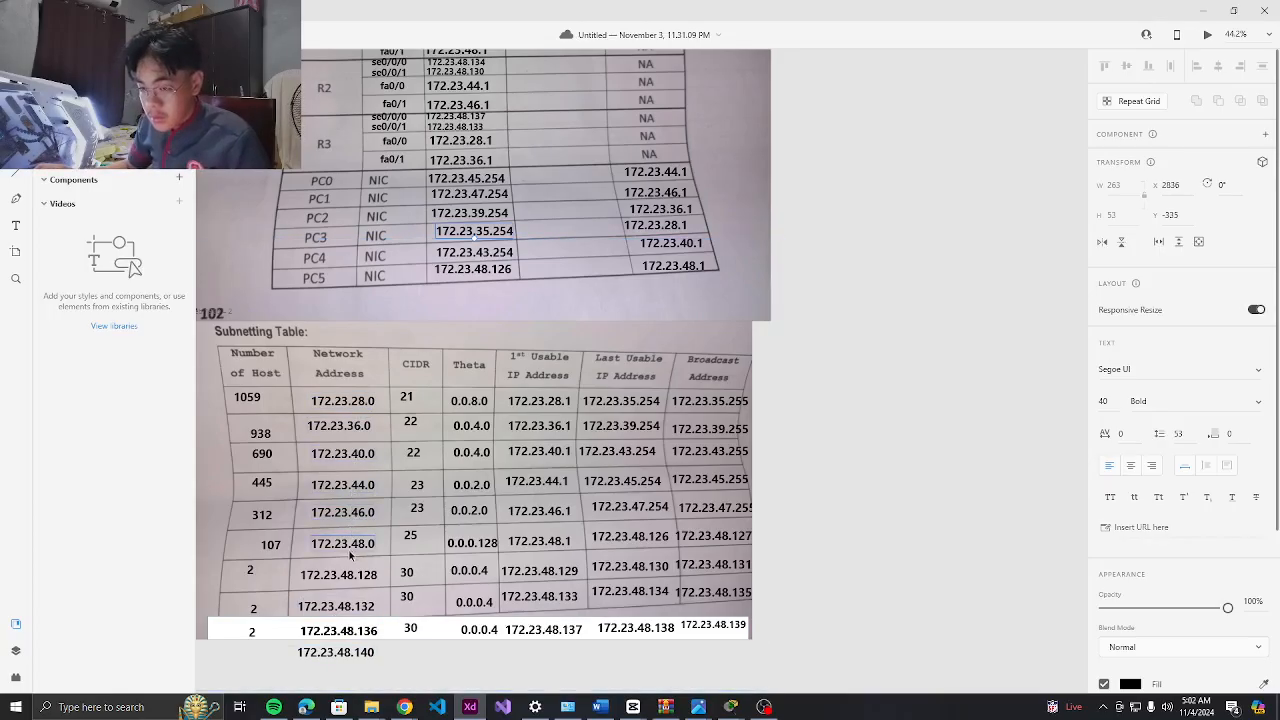
pyautogui.scroll(2, 385, 450)
pyautogui.scroll(1, 392, 413)
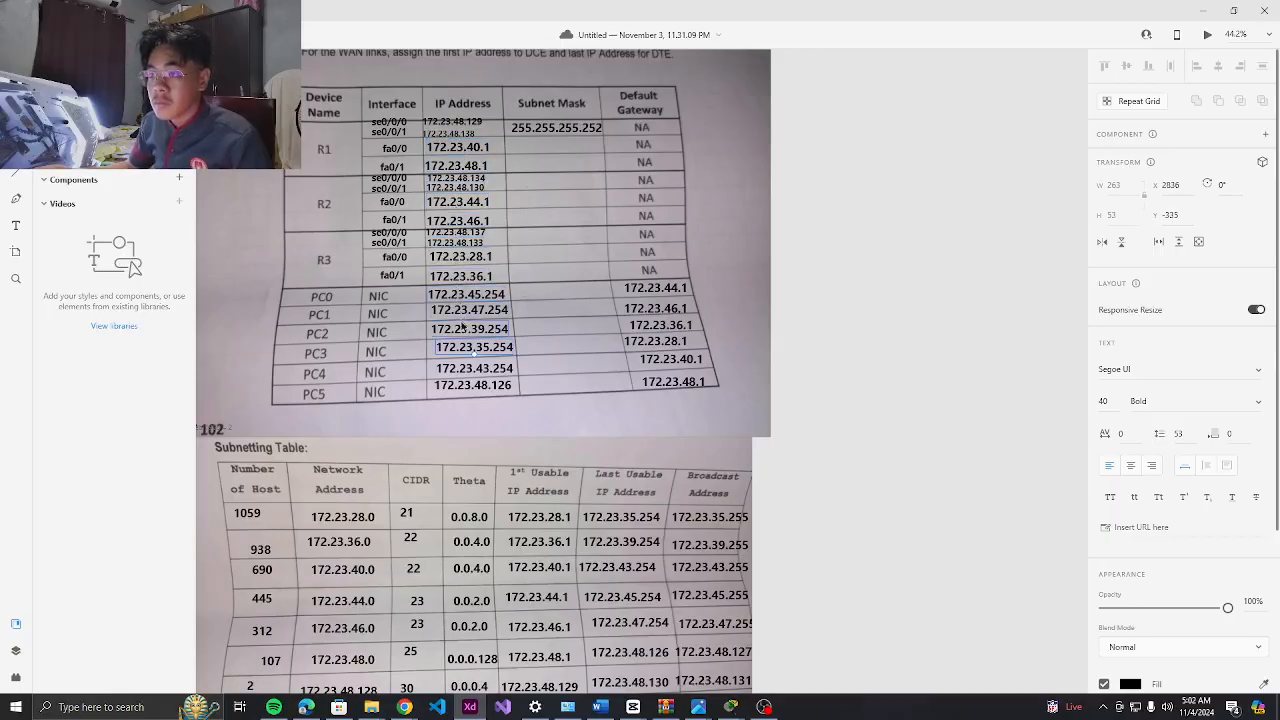
pyautogui.scroll(-5, 474, 350)
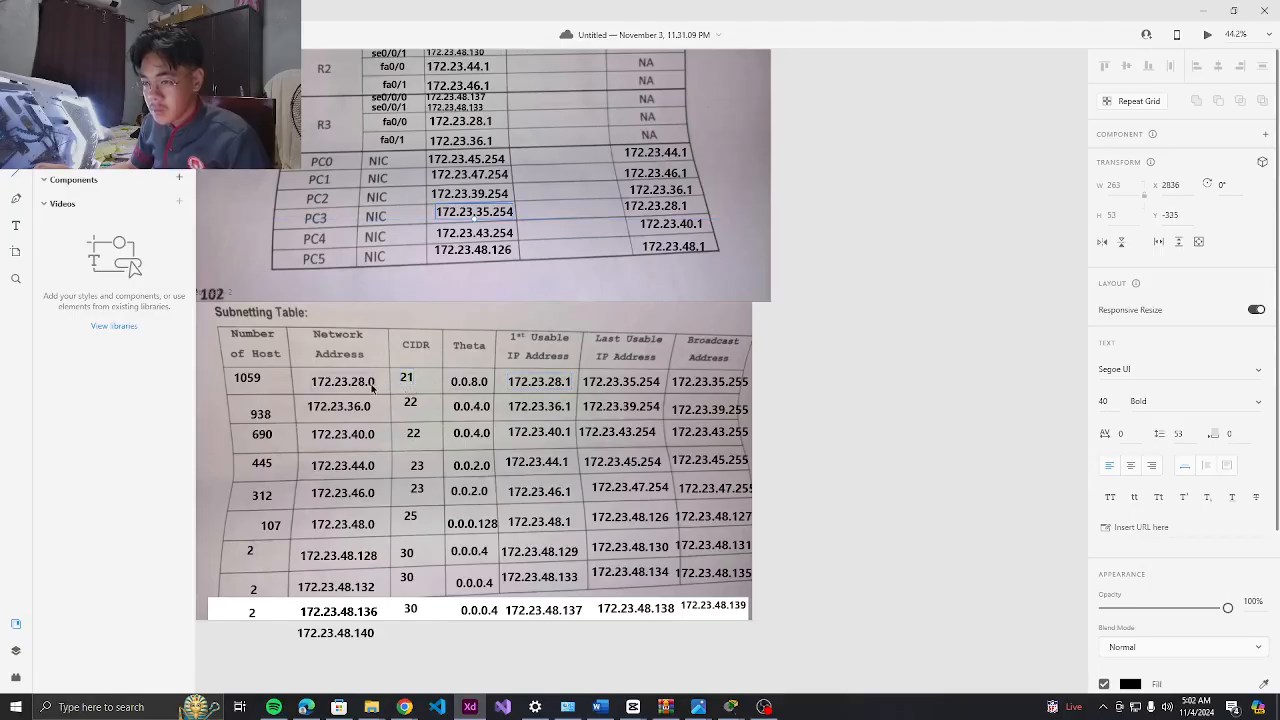
pyautogui.click(764, 707)
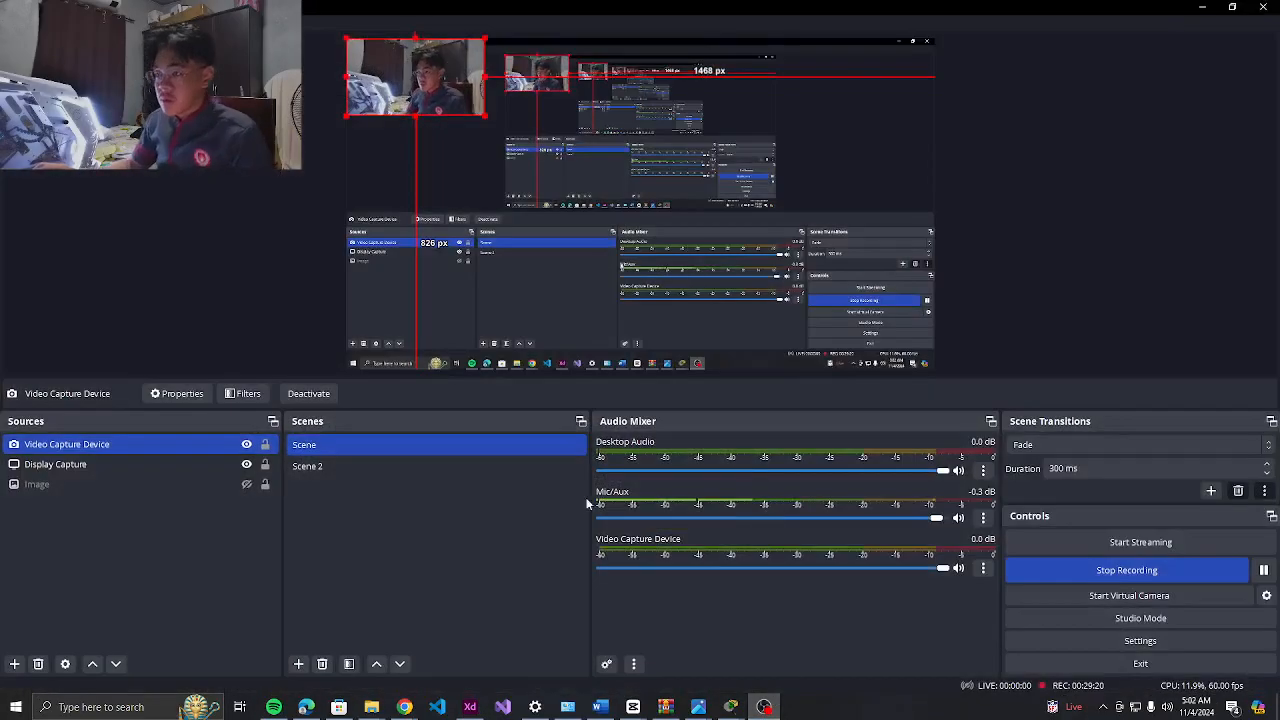
# Return to the Packet Tracer topology and open R1's command line to review its route history
pyautogui.moveTo(725, 710)
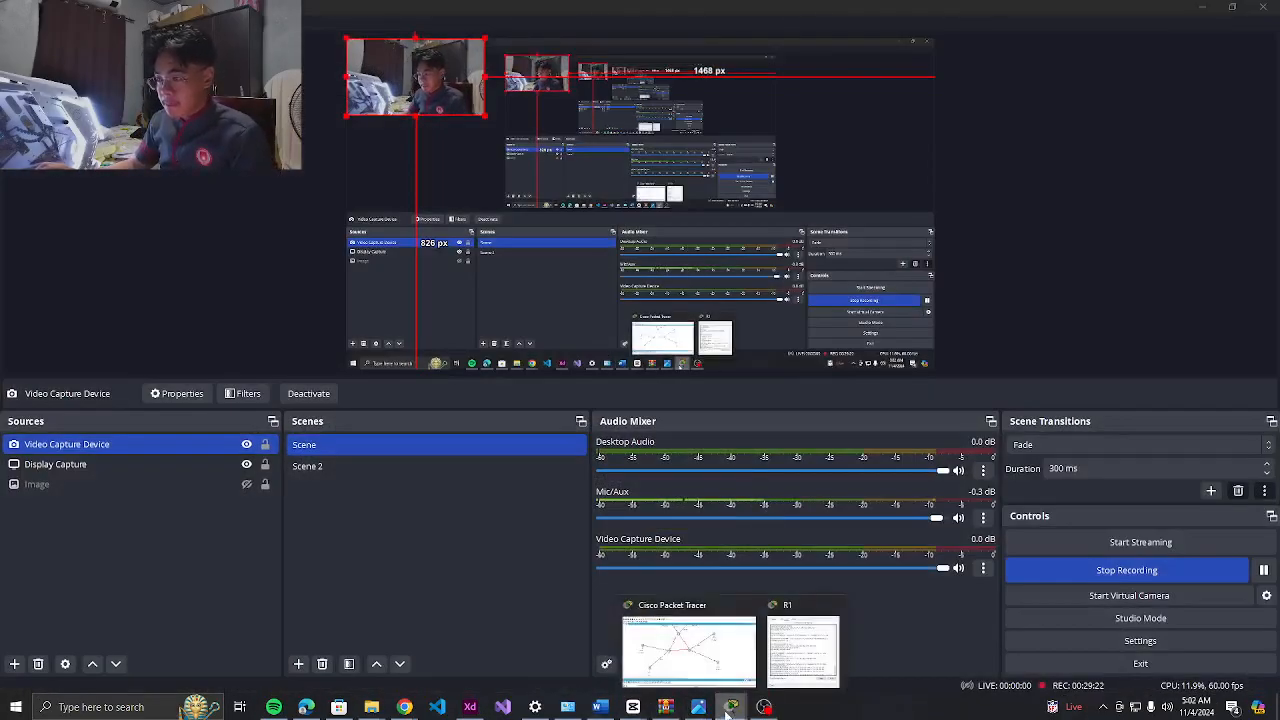
pyautogui.click(711, 664)
pyautogui.scroll(2, 648, 379)
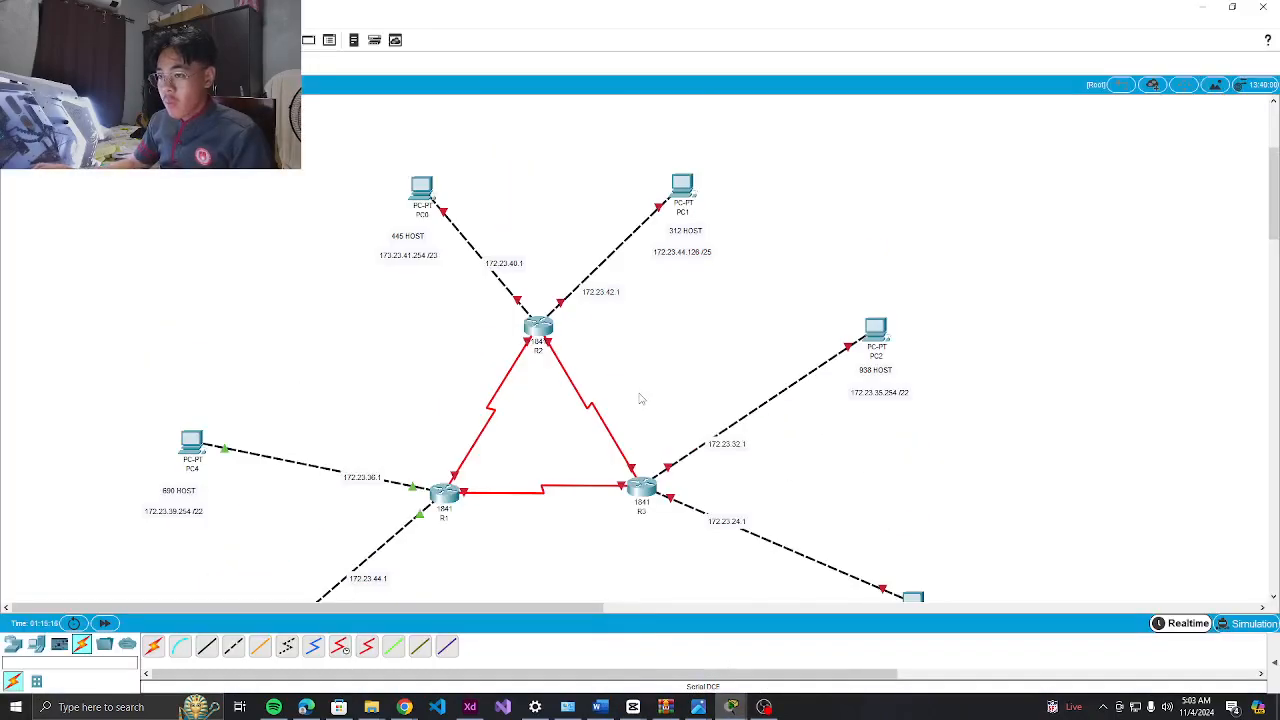
pyautogui.scroll(-1, 640, 397)
pyautogui.click(448, 424)
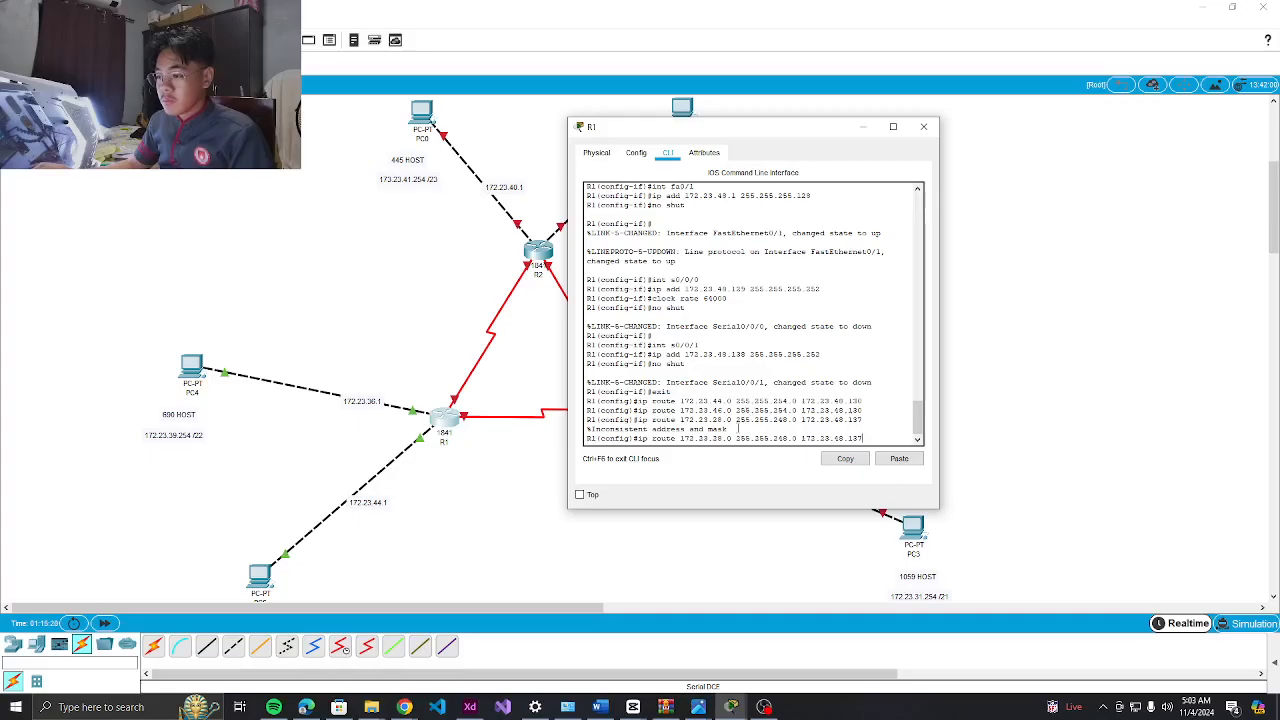
pyautogui.moveTo(698, 686)
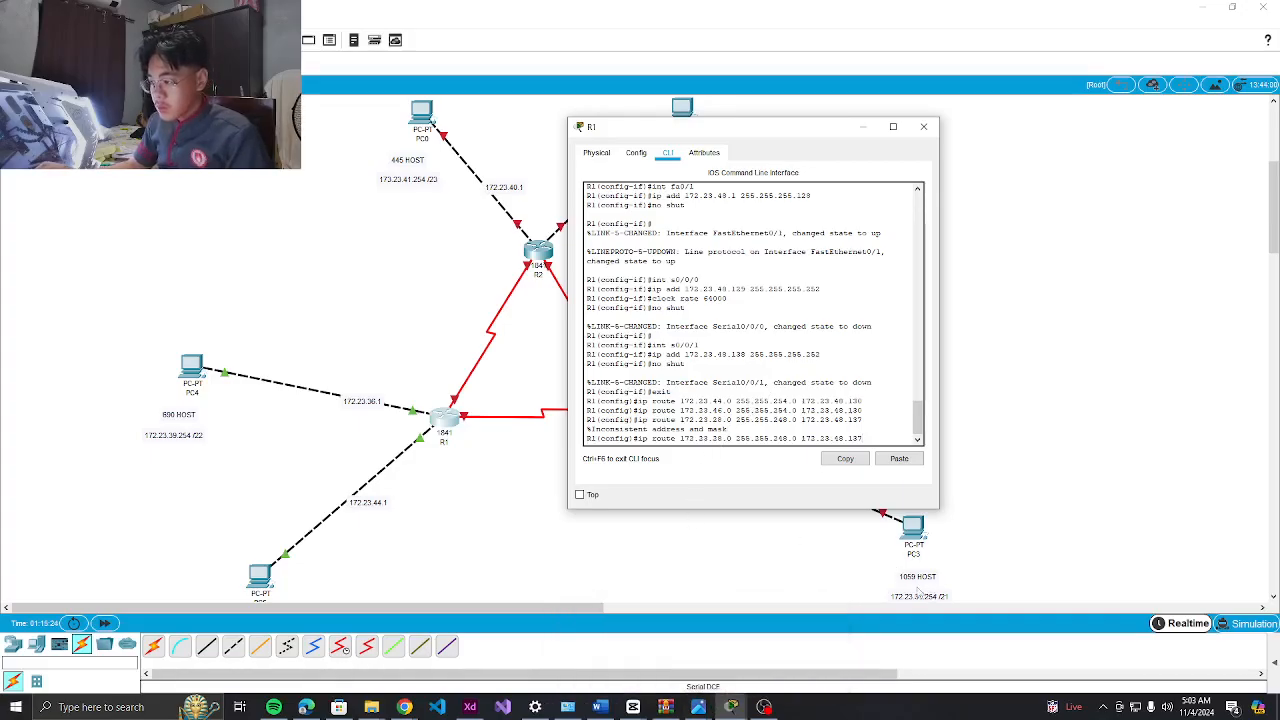
# Open PC3's IP Configuration and compare it against the XD subnetting table
pyautogui.click(912, 538)
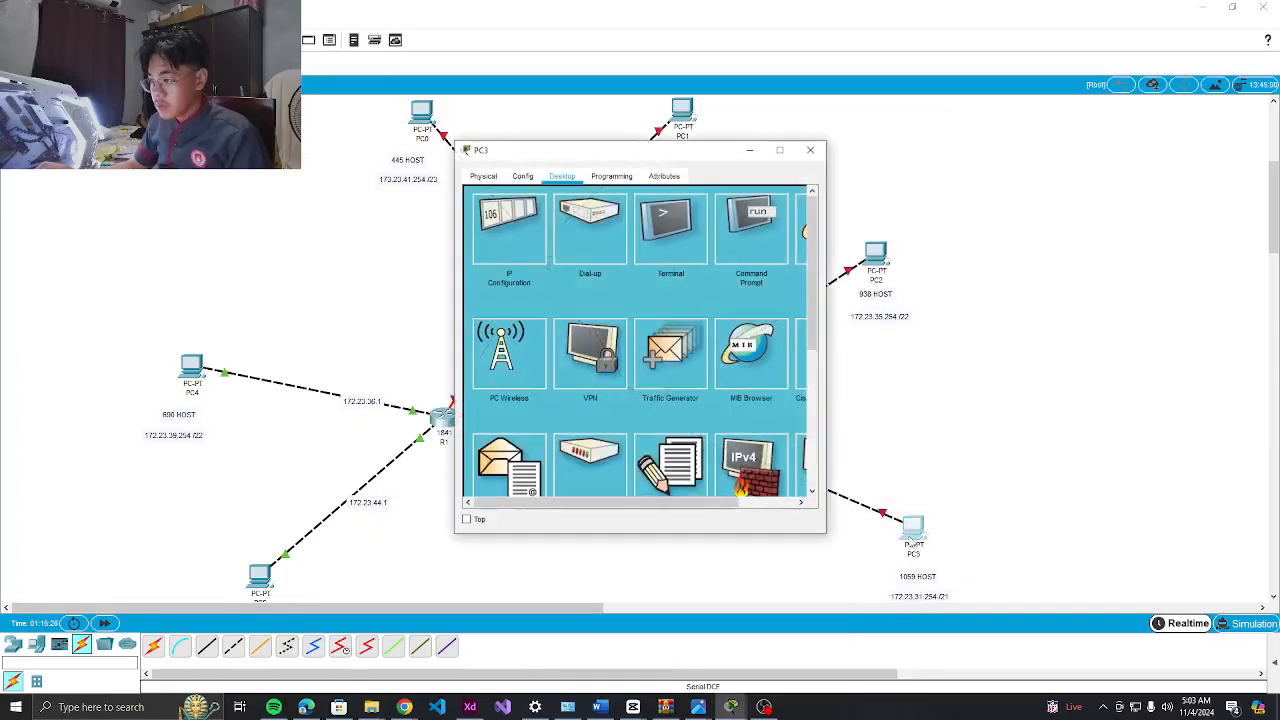
pyautogui.click(510, 227)
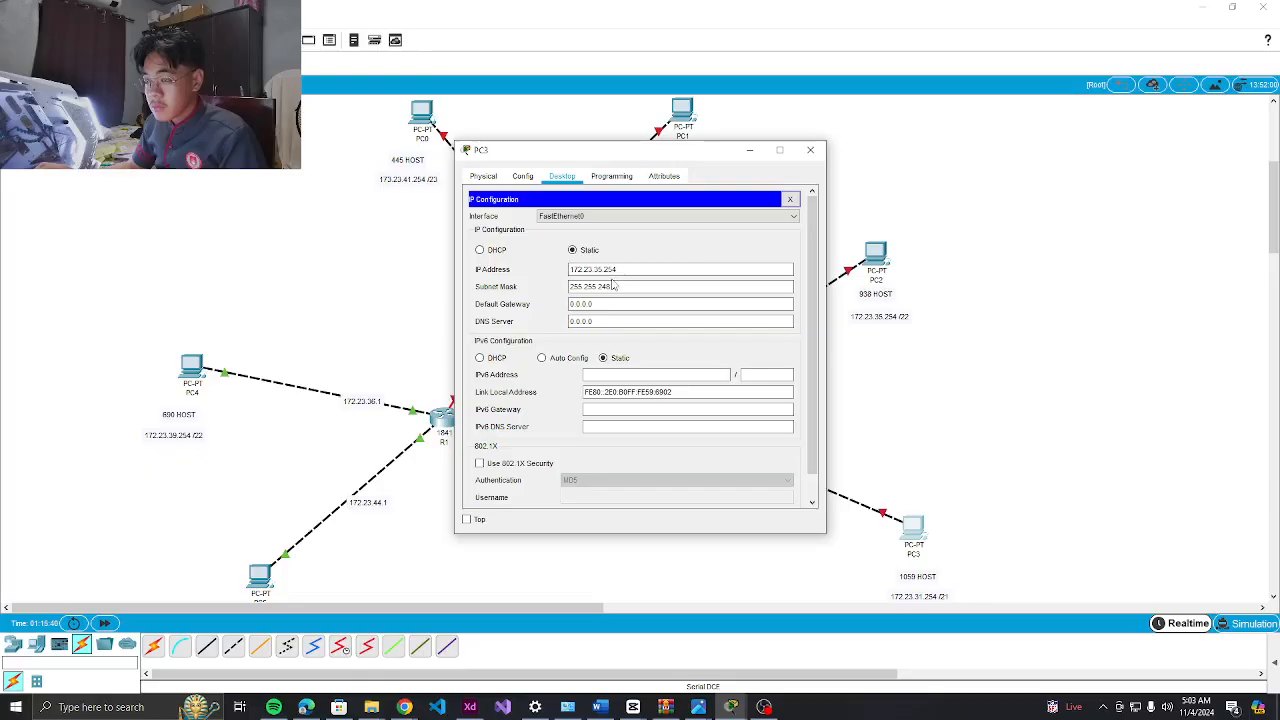
pyautogui.hotkey('alt', 'Tab')
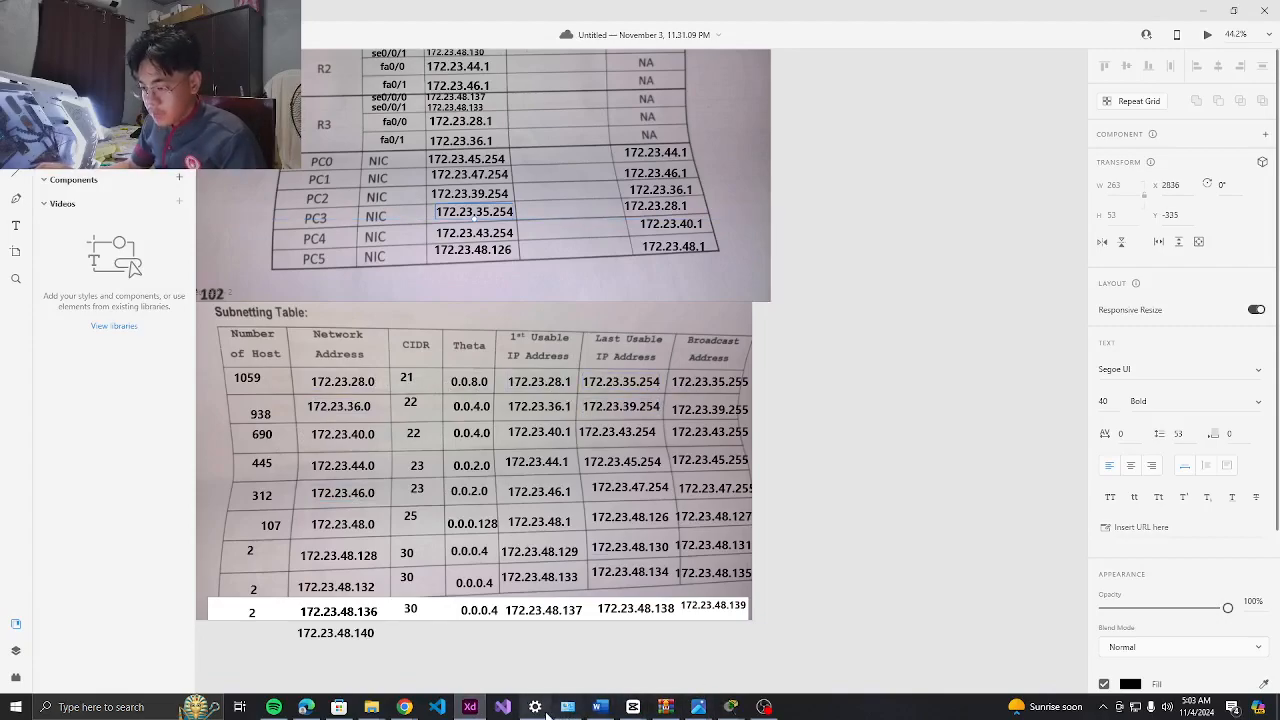
pyautogui.click(470, 707)
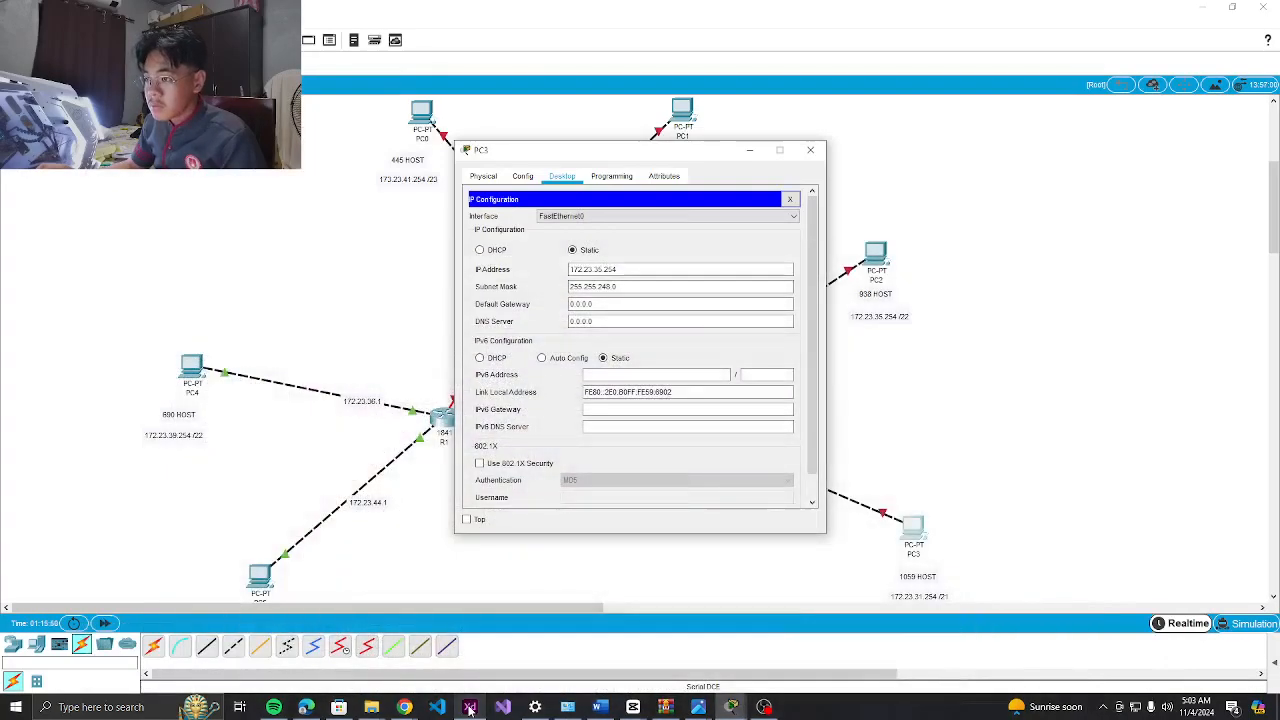
pyautogui.click(470, 707)
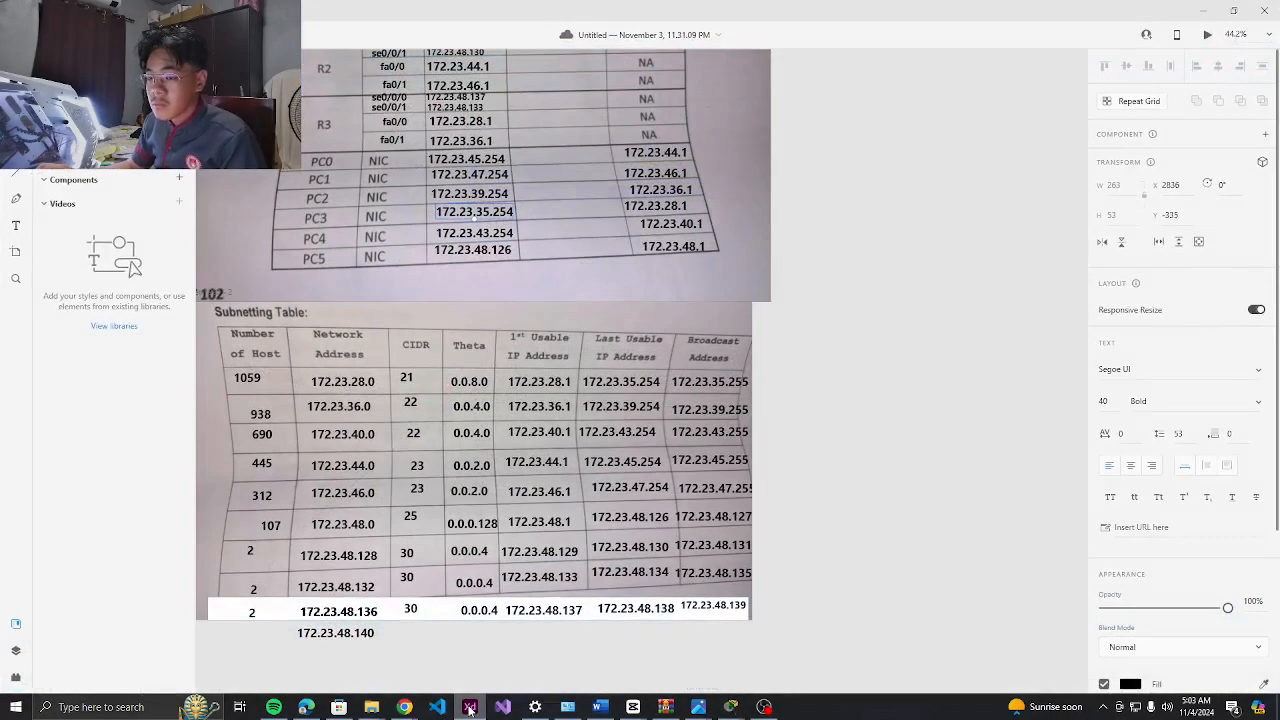
pyautogui.click(470, 707)
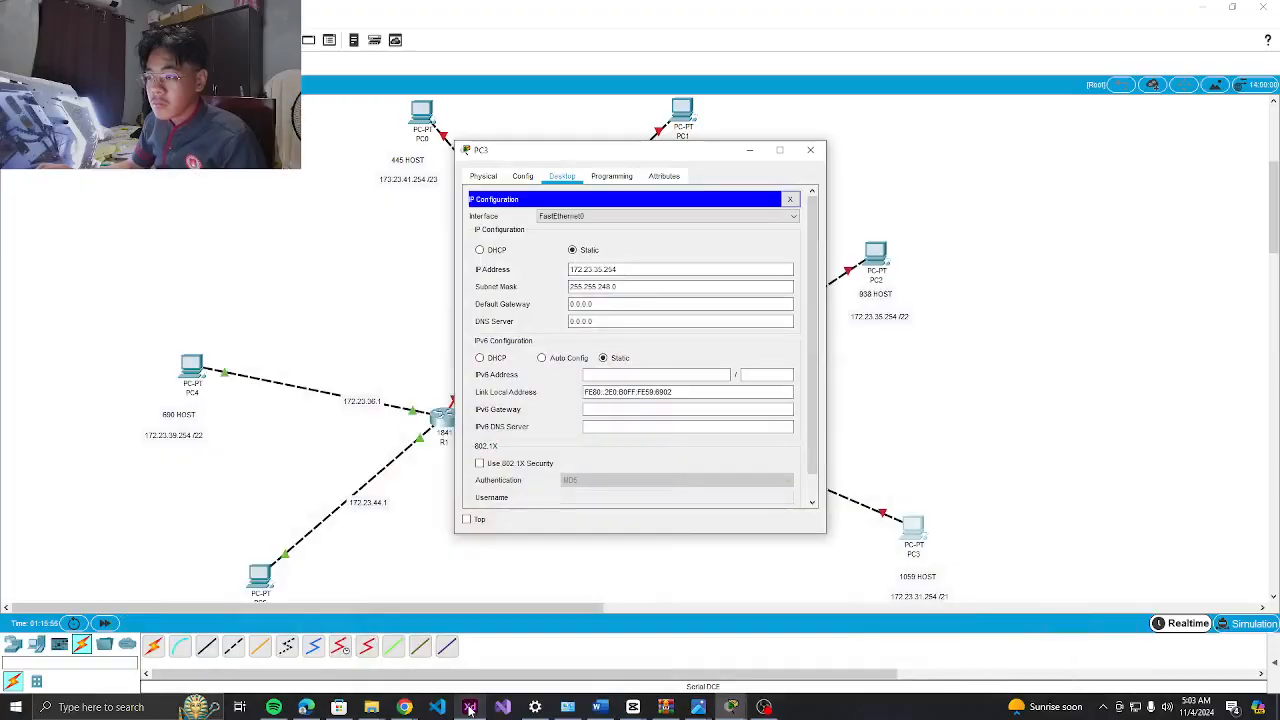
pyautogui.click(470, 707)
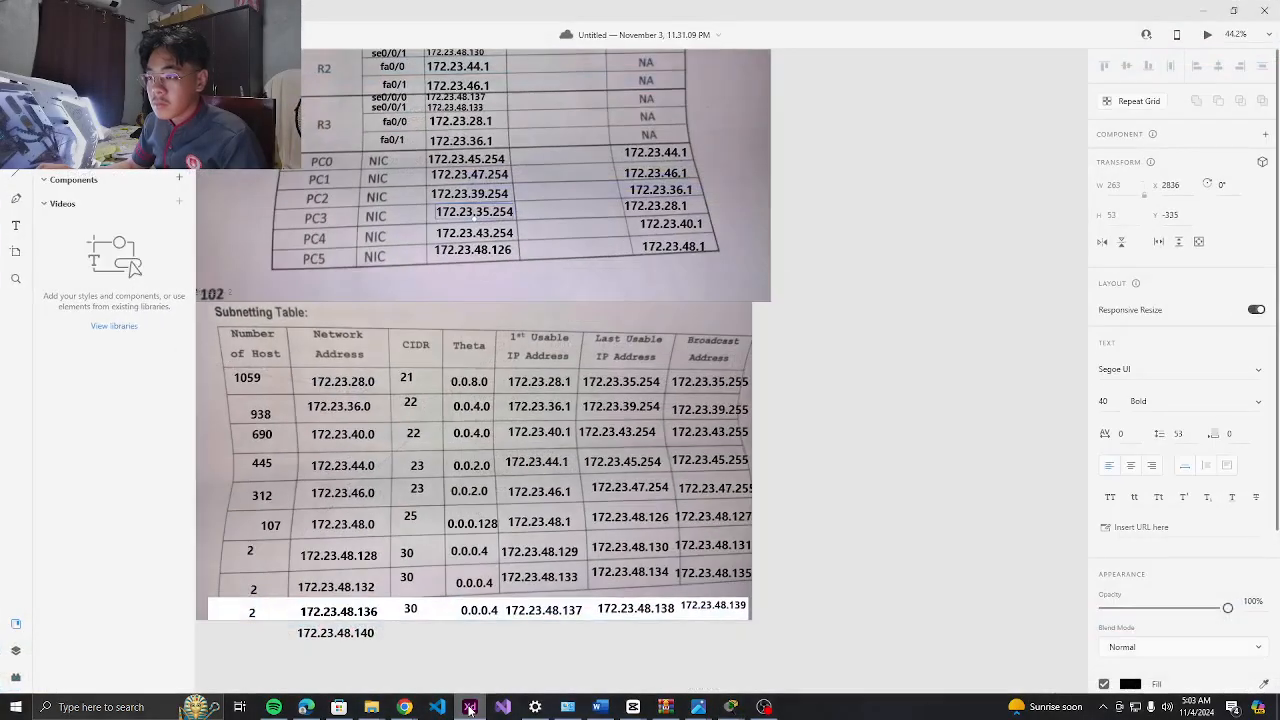
pyautogui.click(470, 707)
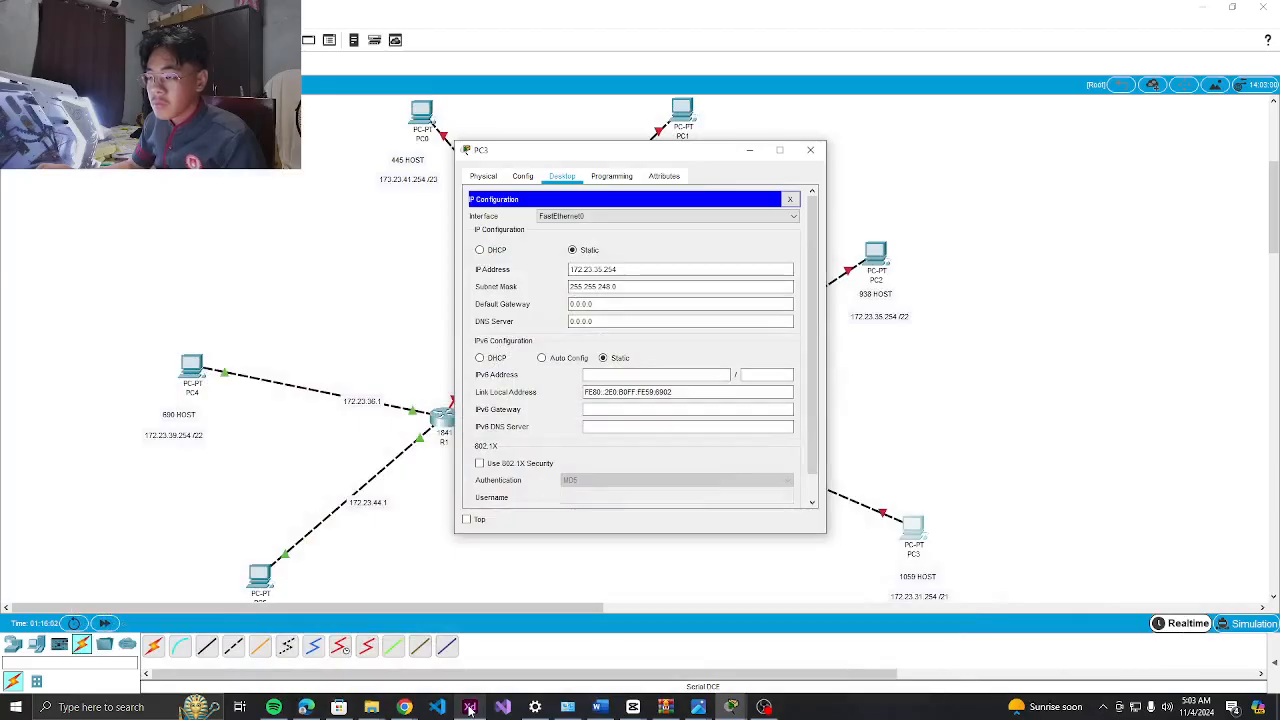
pyautogui.click(469, 707)
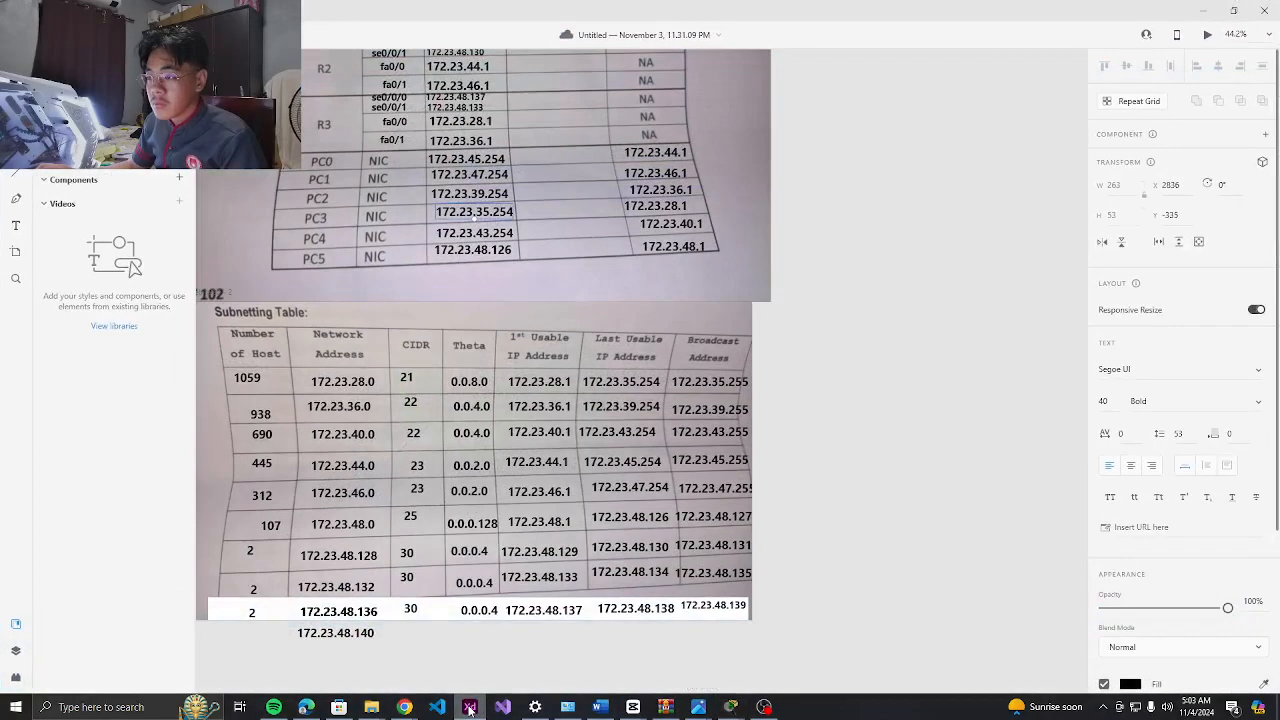
pyautogui.click(469, 707)
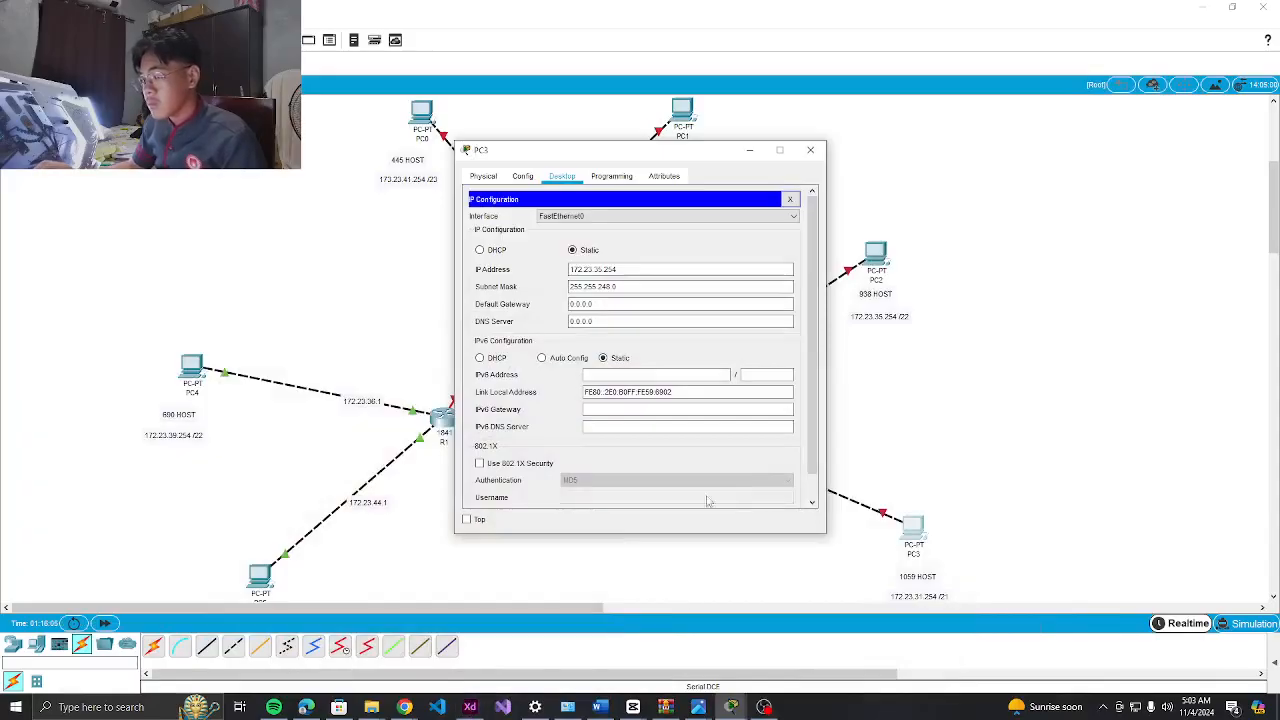
# Shift PC3's window left, recheck the tables, then close PC3's window
pyautogui.moveTo(701, 154); pyautogui.dragTo(441, 152)
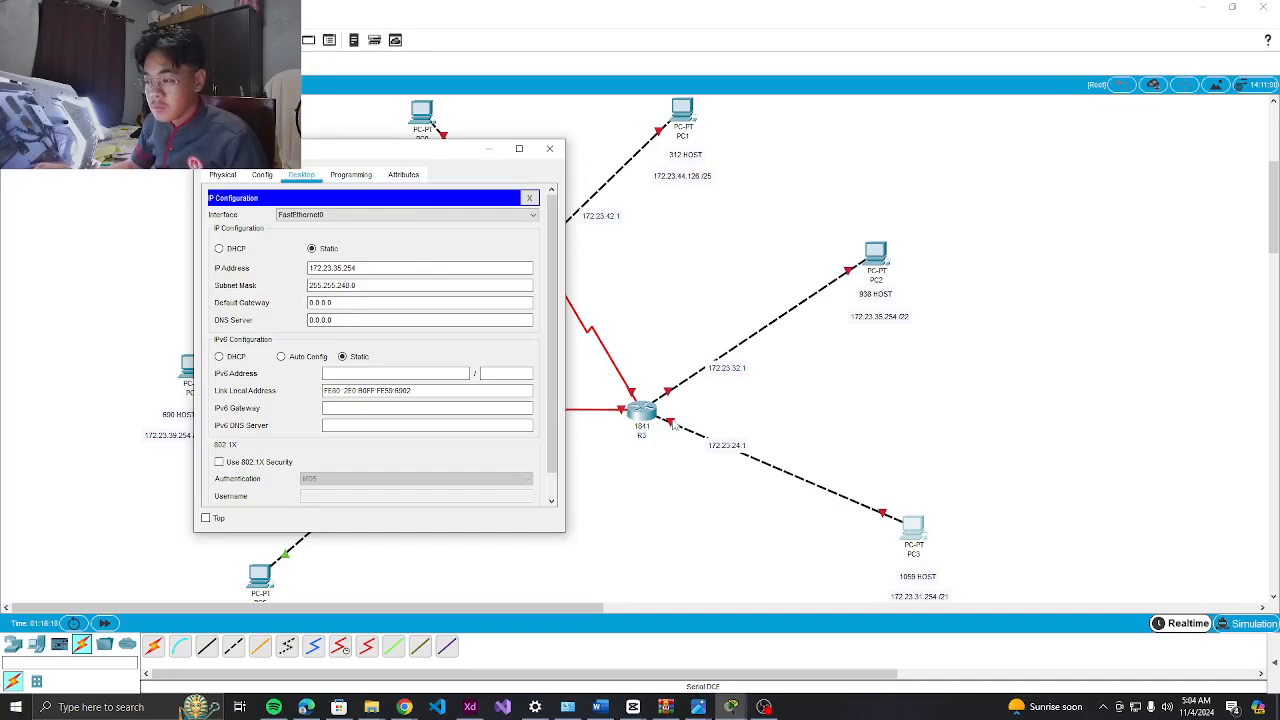
pyautogui.click(470, 707)
pyautogui.scroll(1, 500, 303)
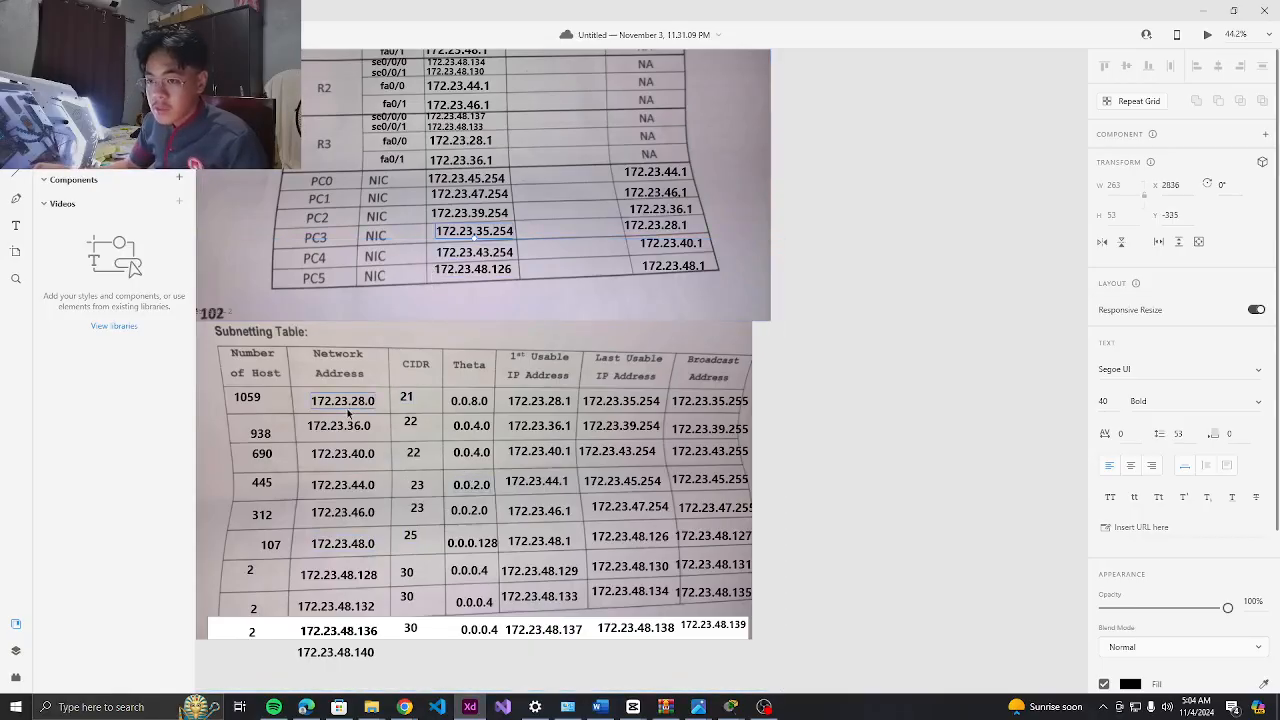
pyautogui.click(469, 707)
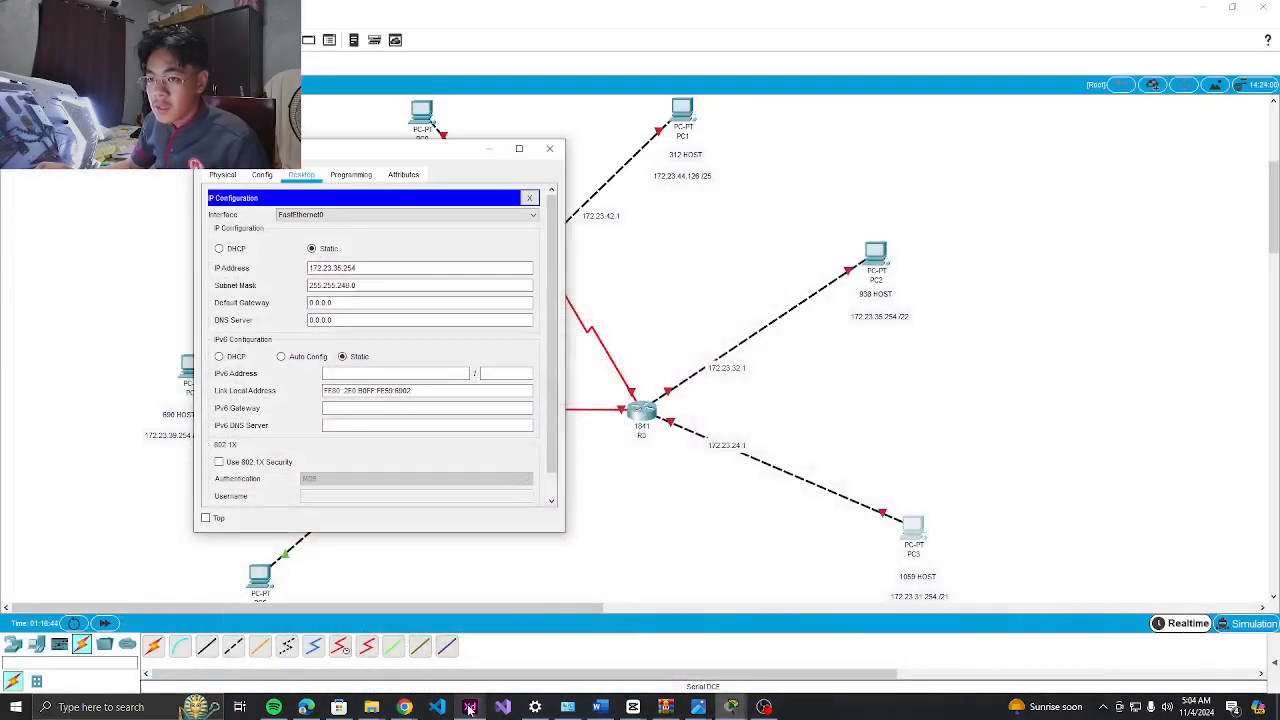
pyautogui.click(549, 148)
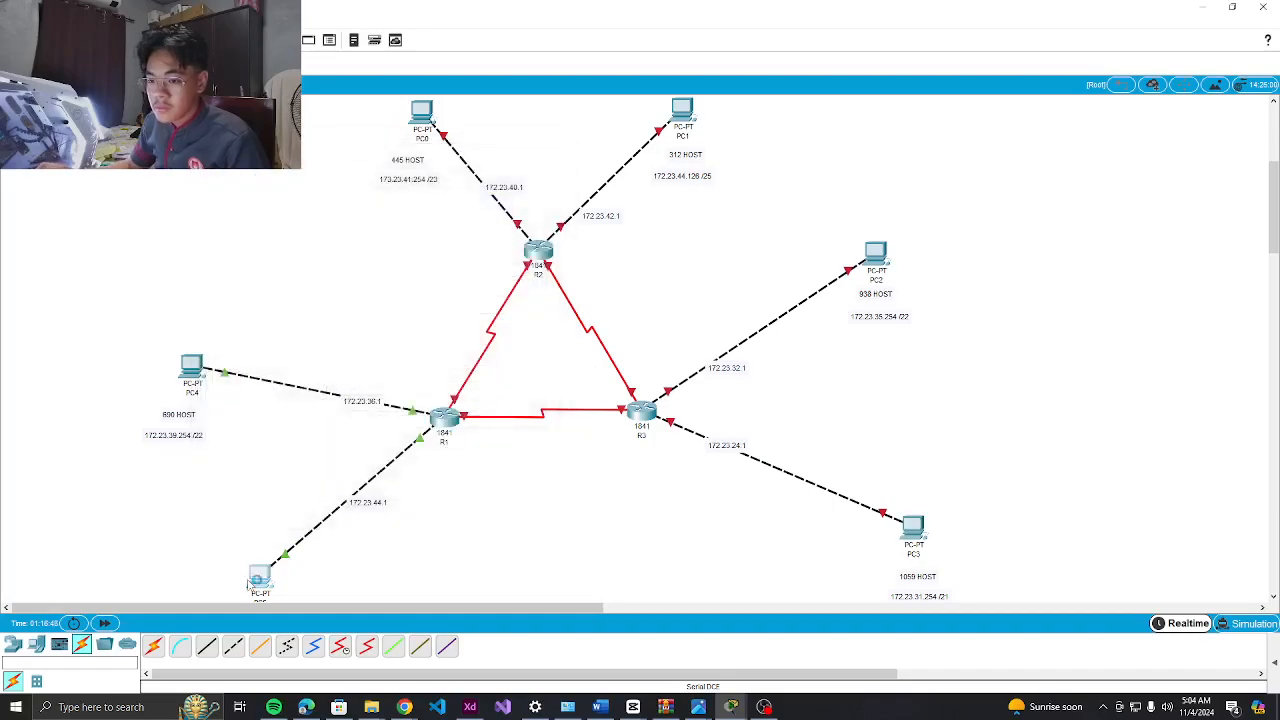
# Check PC5's IP settings, then reopen PC3's IP Configuration alongside the XD tables
pyautogui.click(260, 576)
pyautogui.click(545, 247)
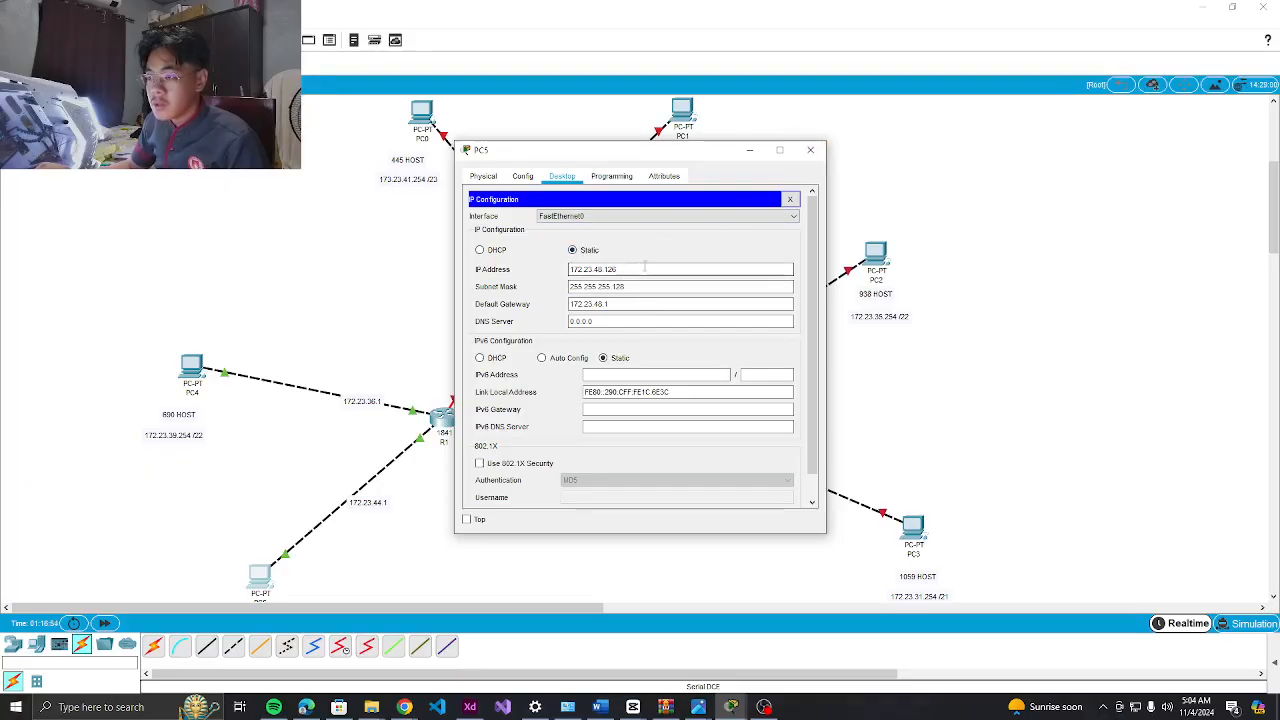
pyautogui.click(810, 150)
pyautogui.click(914, 530)
pyautogui.click(514, 222)
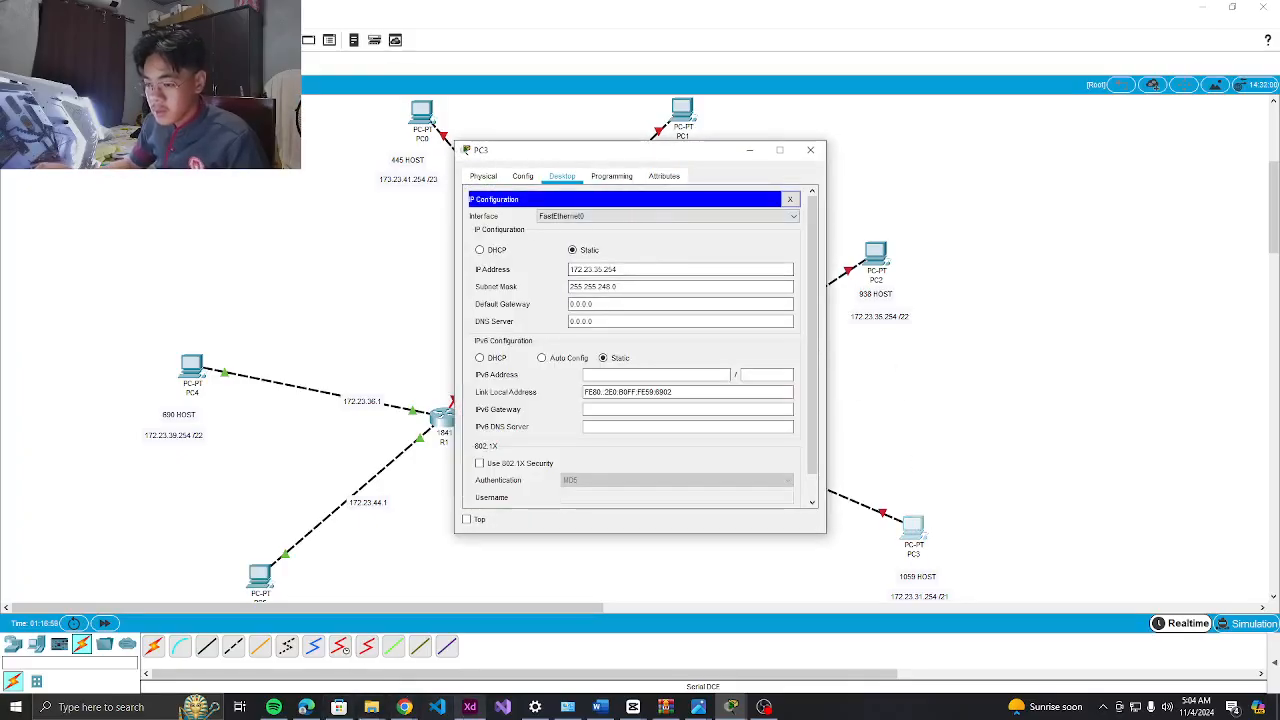
pyautogui.click(470, 707)
pyautogui.scroll(2, 543, 214)
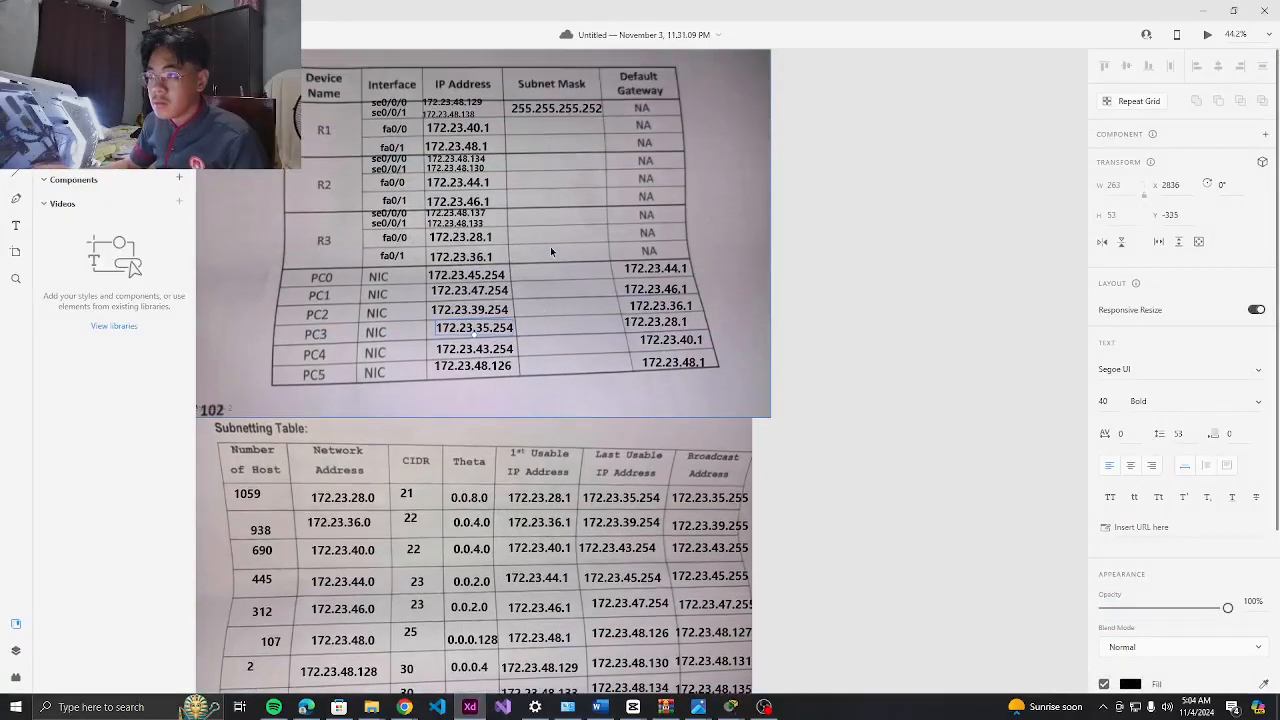
# Compare PC3's 172.23.35.254 / 255.255.248.0 settings with the table and select its 0.0.0.0 gateway
pyautogui.scroll(-3, 561, 303)
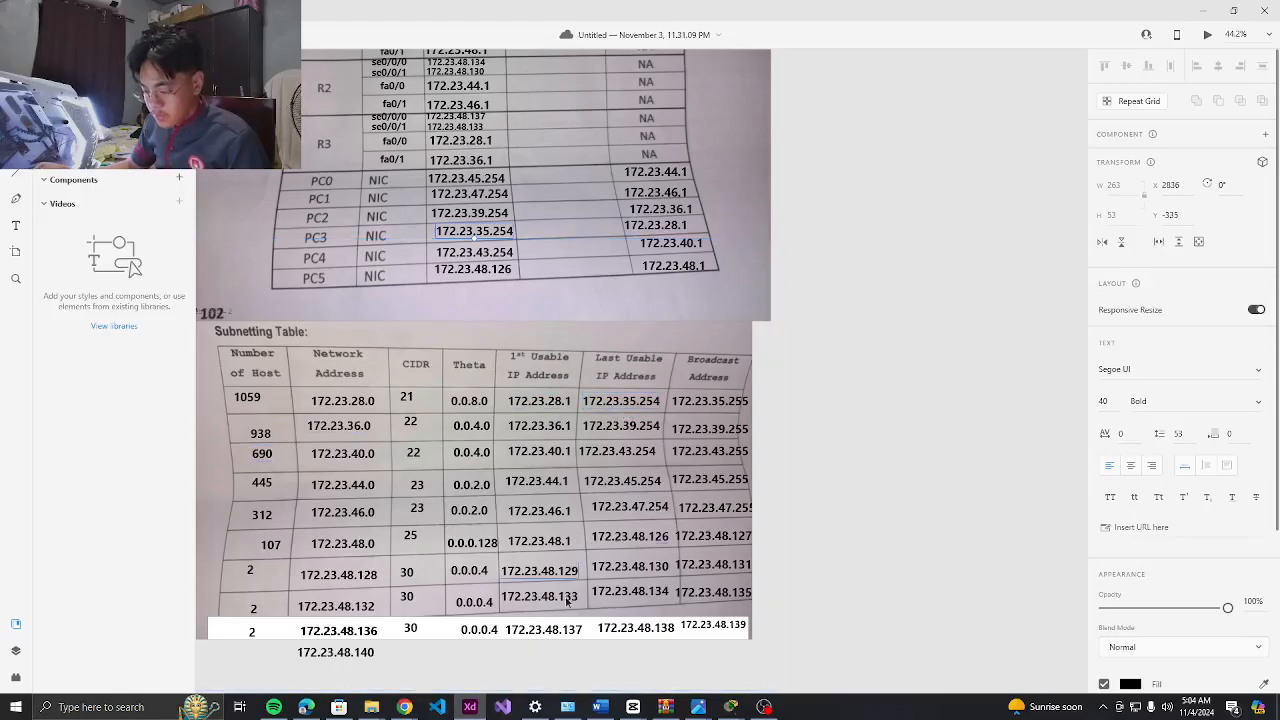
pyautogui.click(470, 707)
pyautogui.click(470, 708)
pyautogui.click(470, 710)
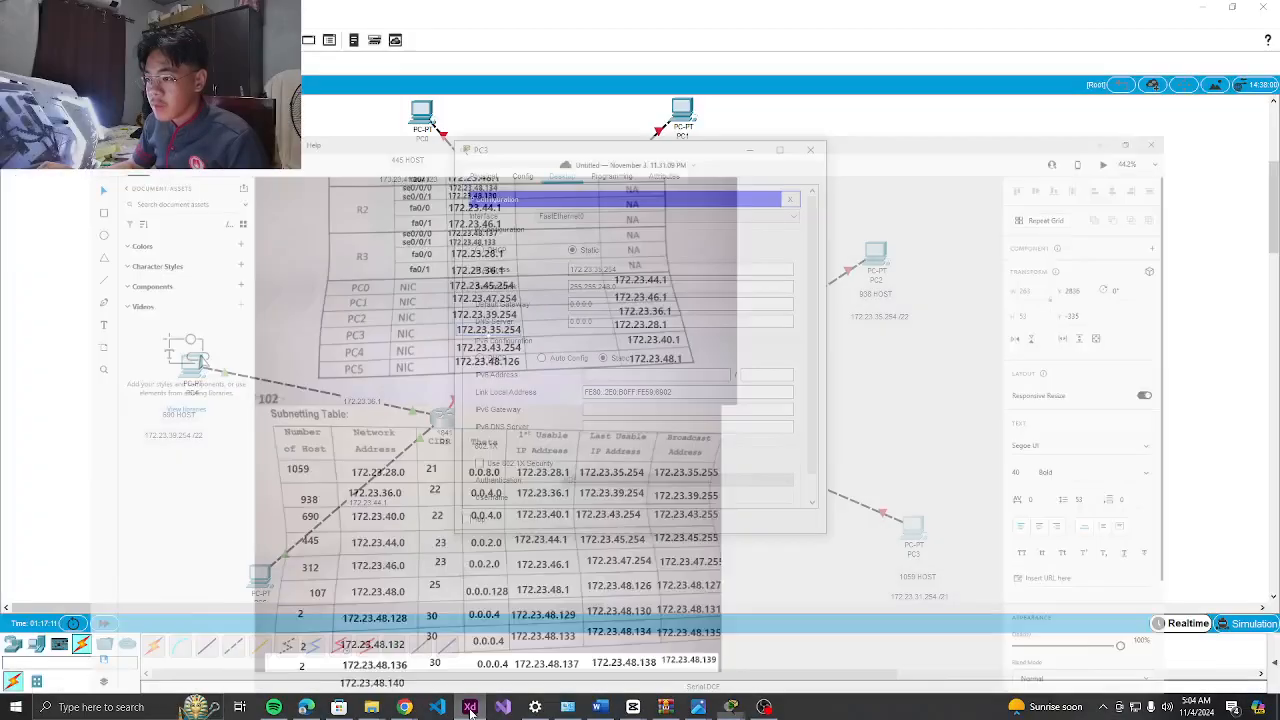
pyautogui.click(470, 710)
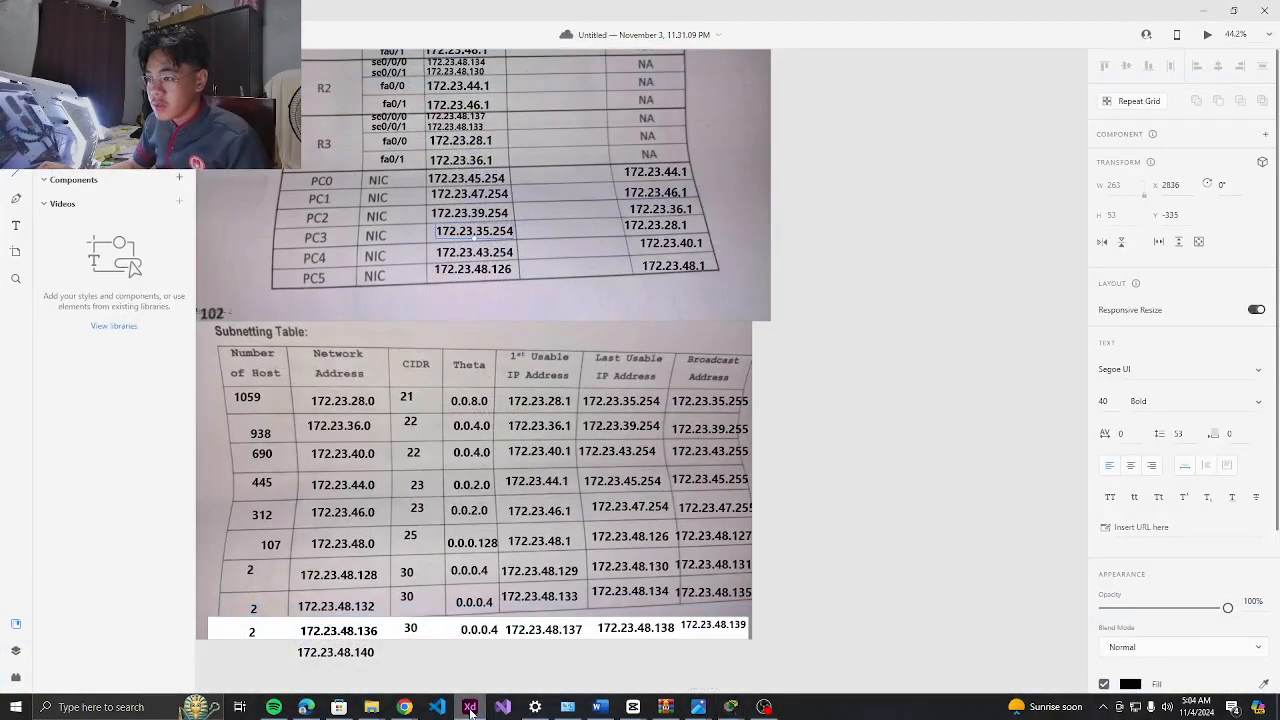
pyautogui.click(470, 710)
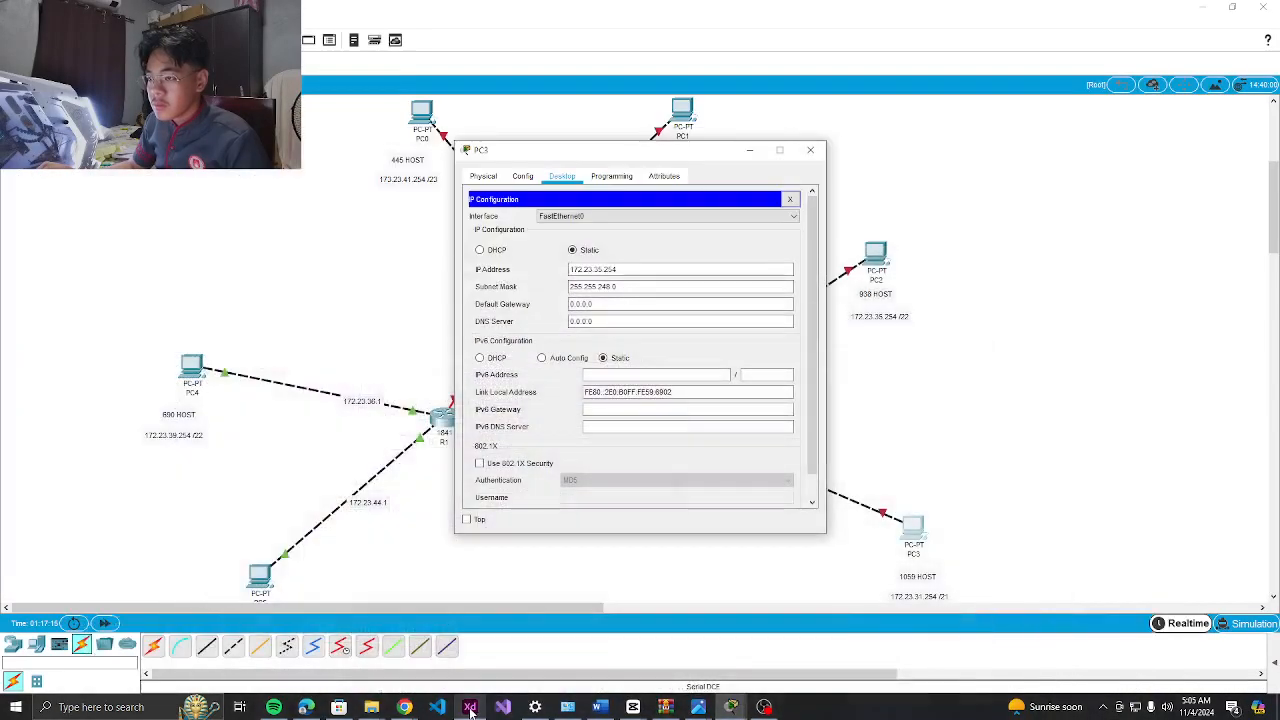
pyautogui.click(470, 708)
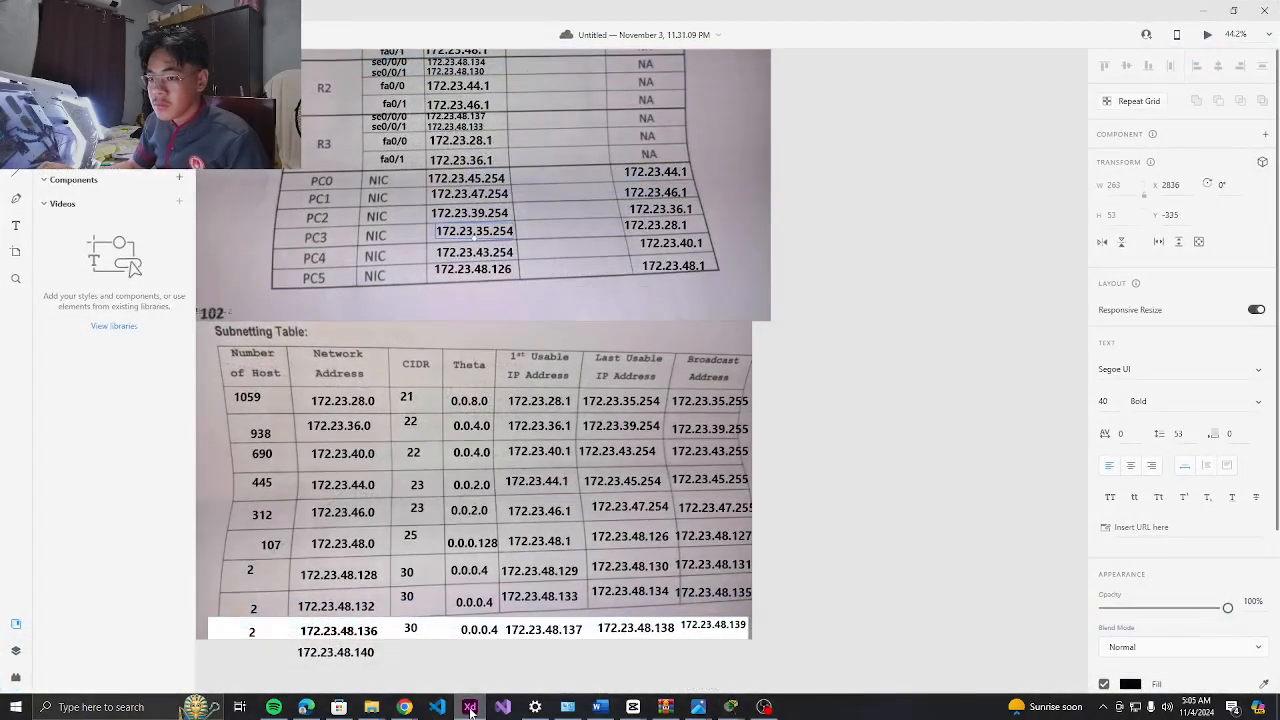
pyautogui.click(470, 708)
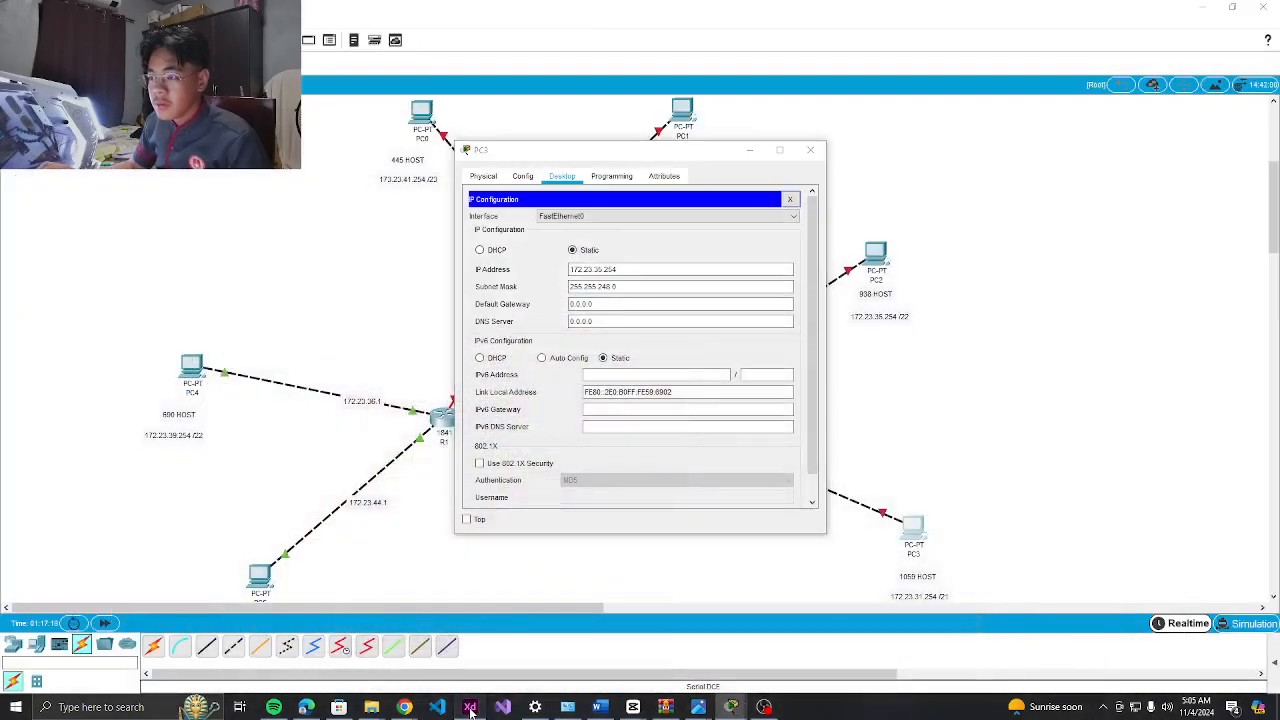
pyautogui.click(470, 708)
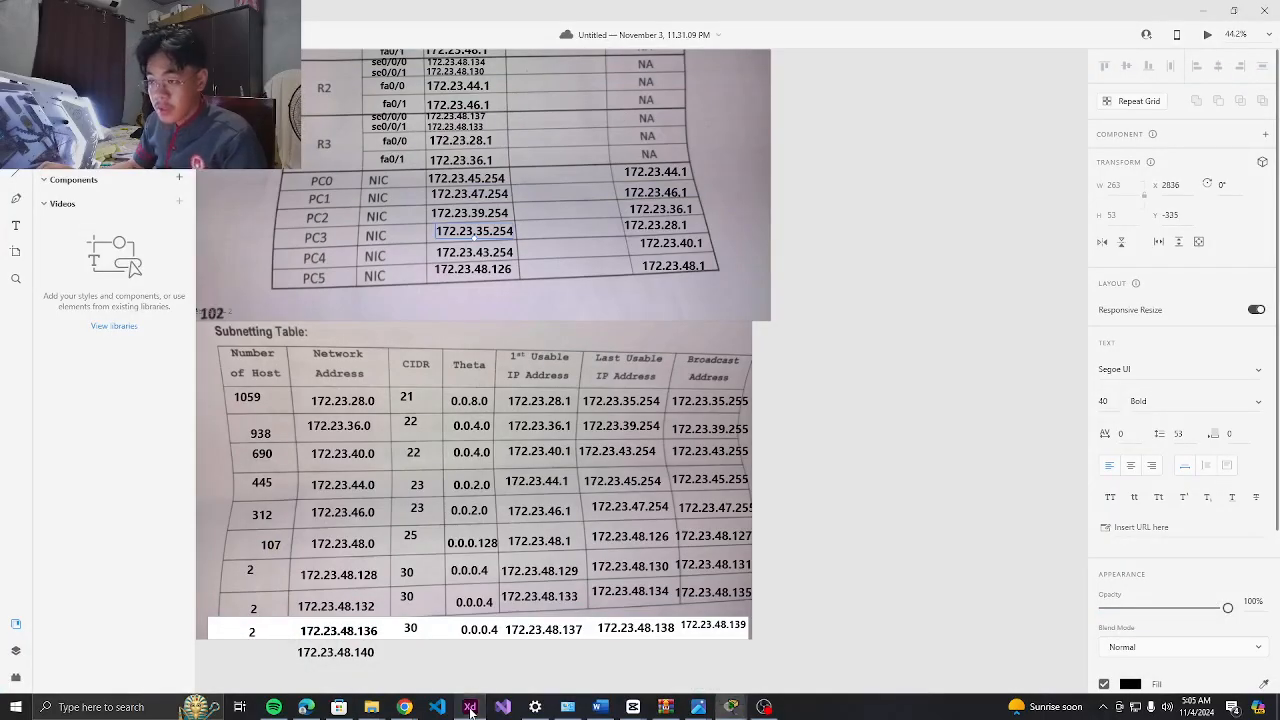
pyautogui.click(470, 708)
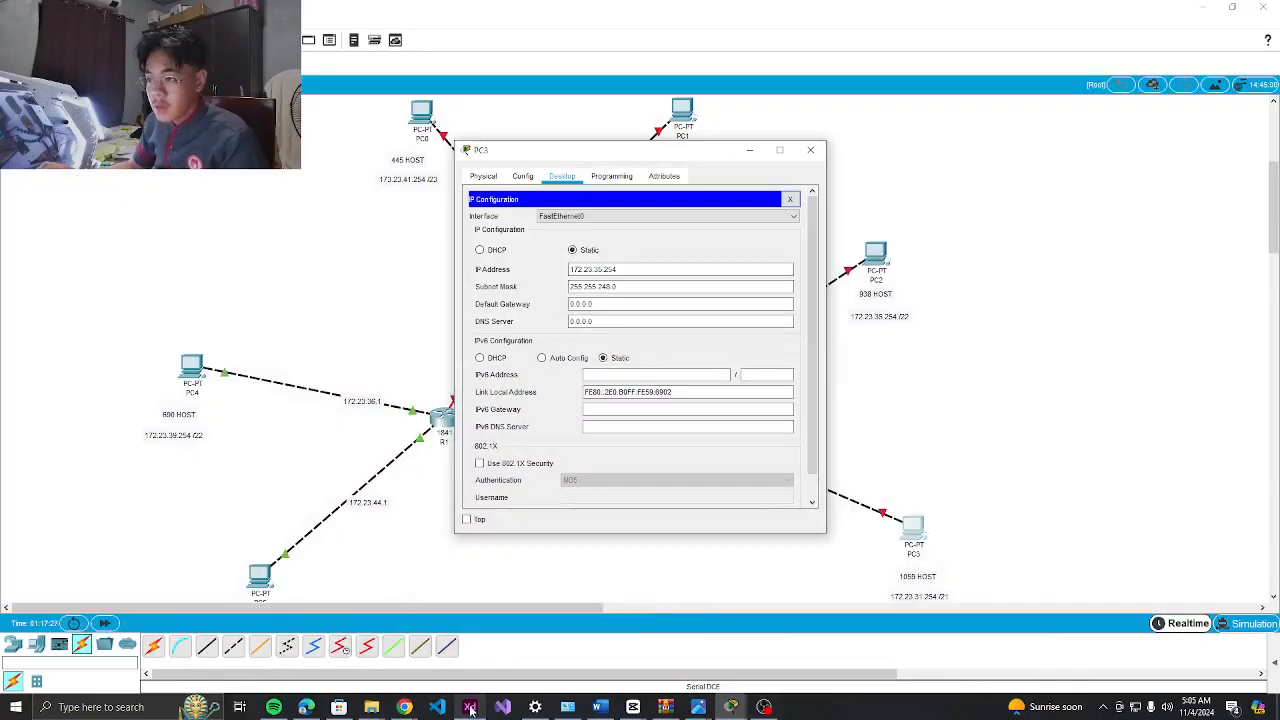
pyautogui.moveTo(612, 305); pyautogui.dragTo(541, 308)
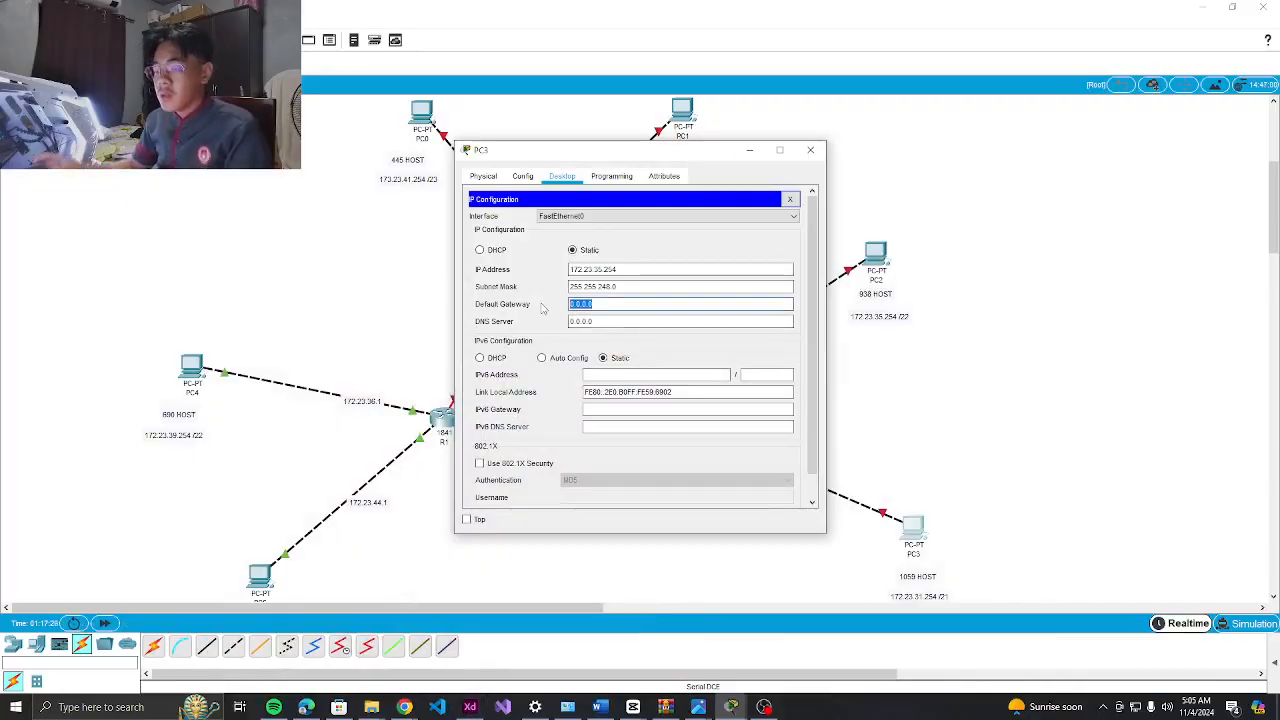
# Replace PC3's default gateway with 172.23.28.1 copied from the XD table, then close the window
pyautogui.press('BackSpace')
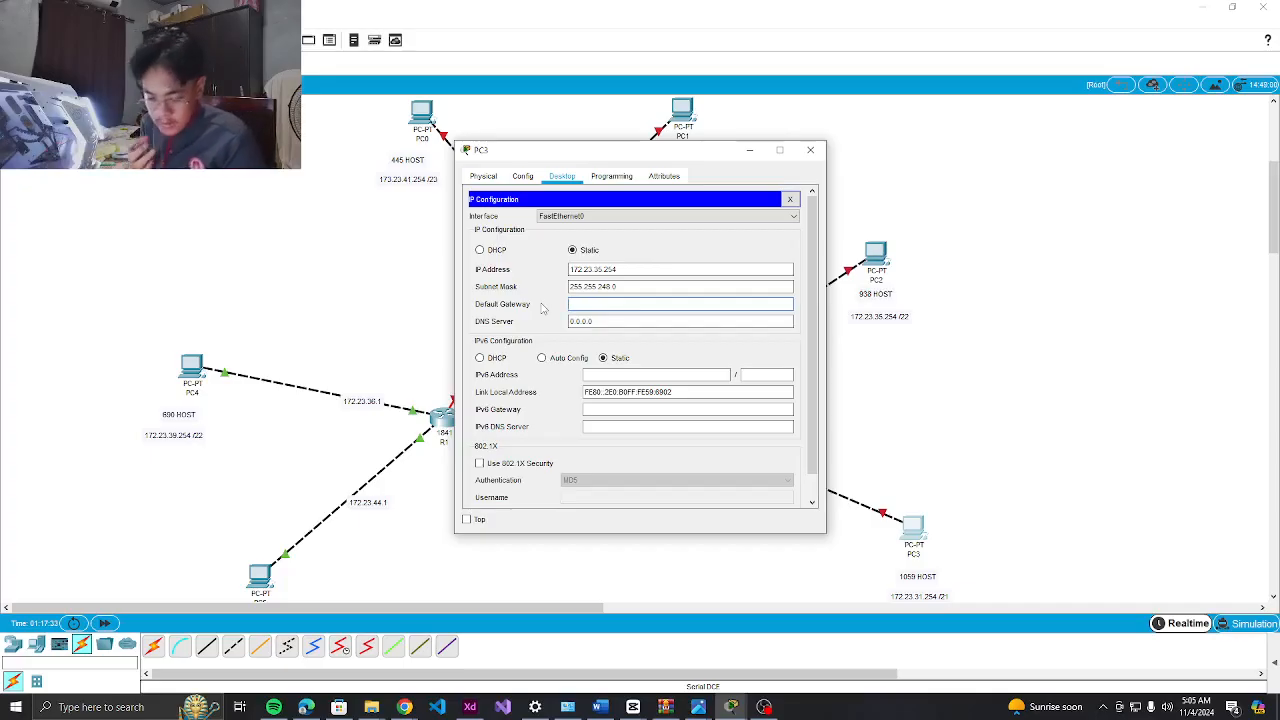
pyautogui.click(476, 708)
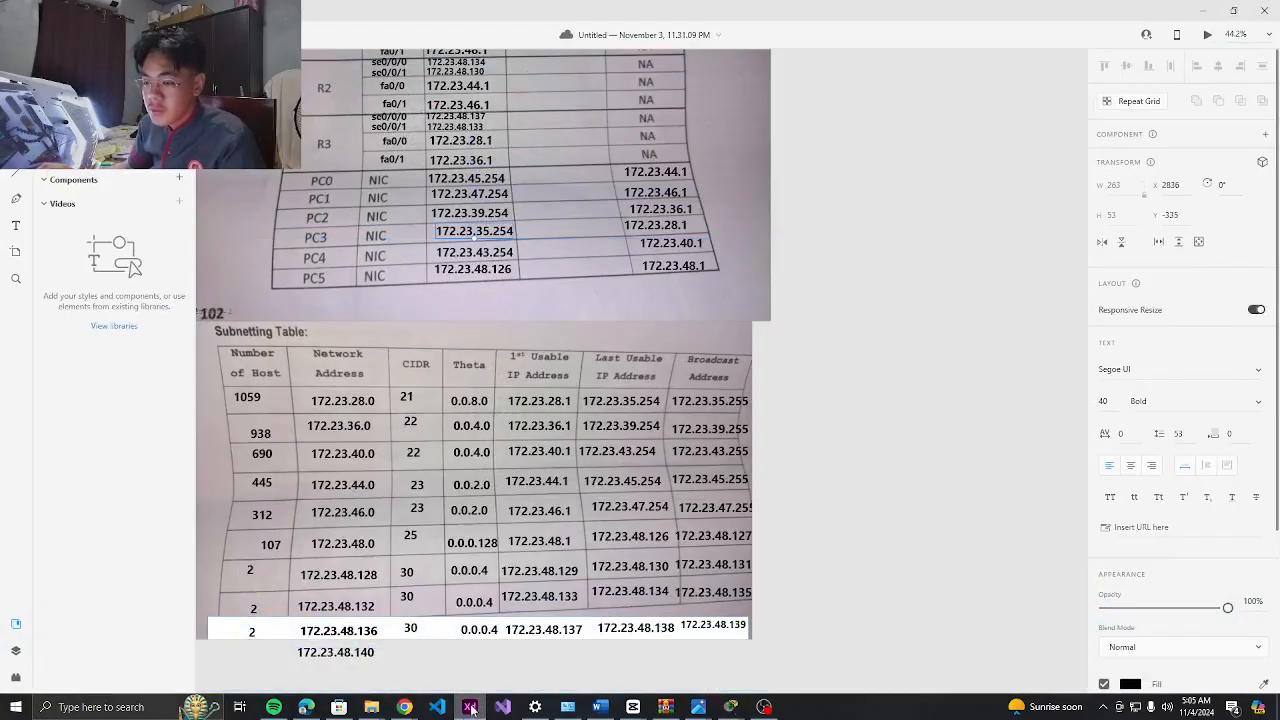
pyautogui.click(312, 402)
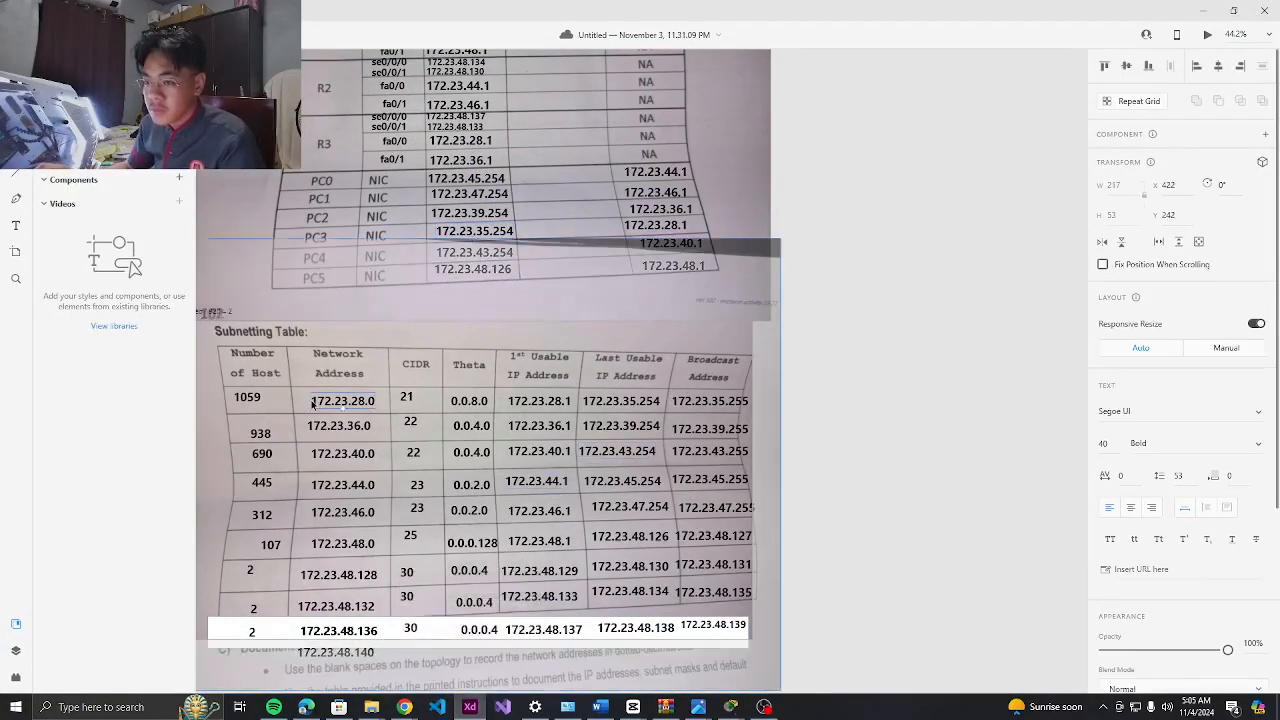
pyautogui.hotkey('alt', 'Tab')
pyautogui.hotkey('alt', 'Tab')
pyautogui.click(537, 409)
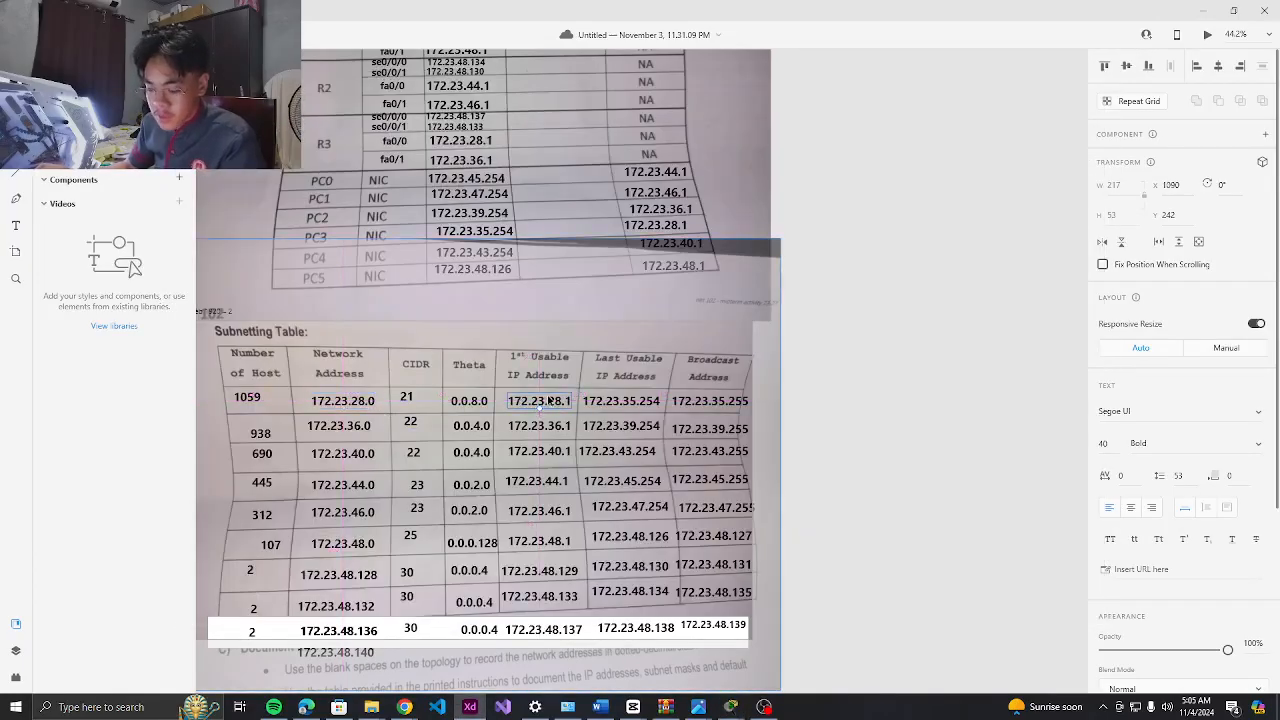
pyautogui.hotkey('alt', 'Tab')
pyautogui.click(606, 303)
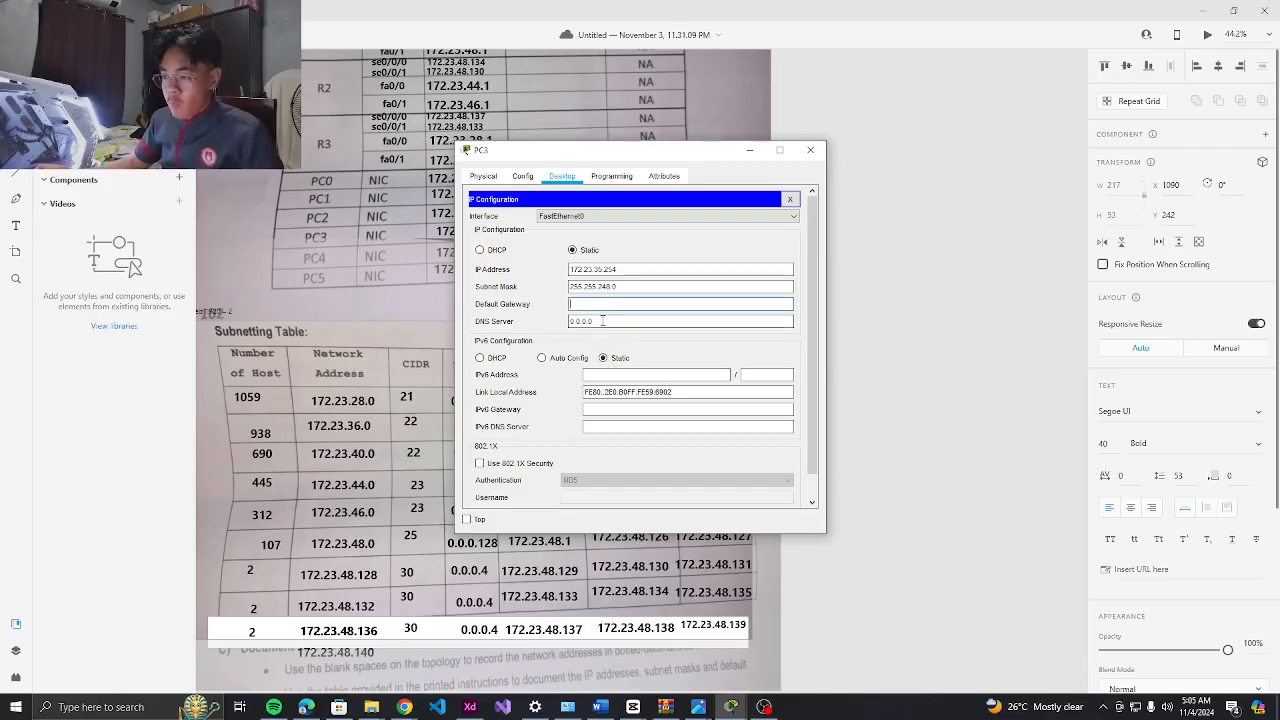
pyautogui.hotkey('alt', 'Tab')
pyautogui.doubleClick(541, 402)
pyautogui.hotkey('ctrl', 'c')
pyautogui.hotkey('alt', 'Tab')
pyautogui.hotkey('ctrl', 'v')
pyautogui.click(810, 150)
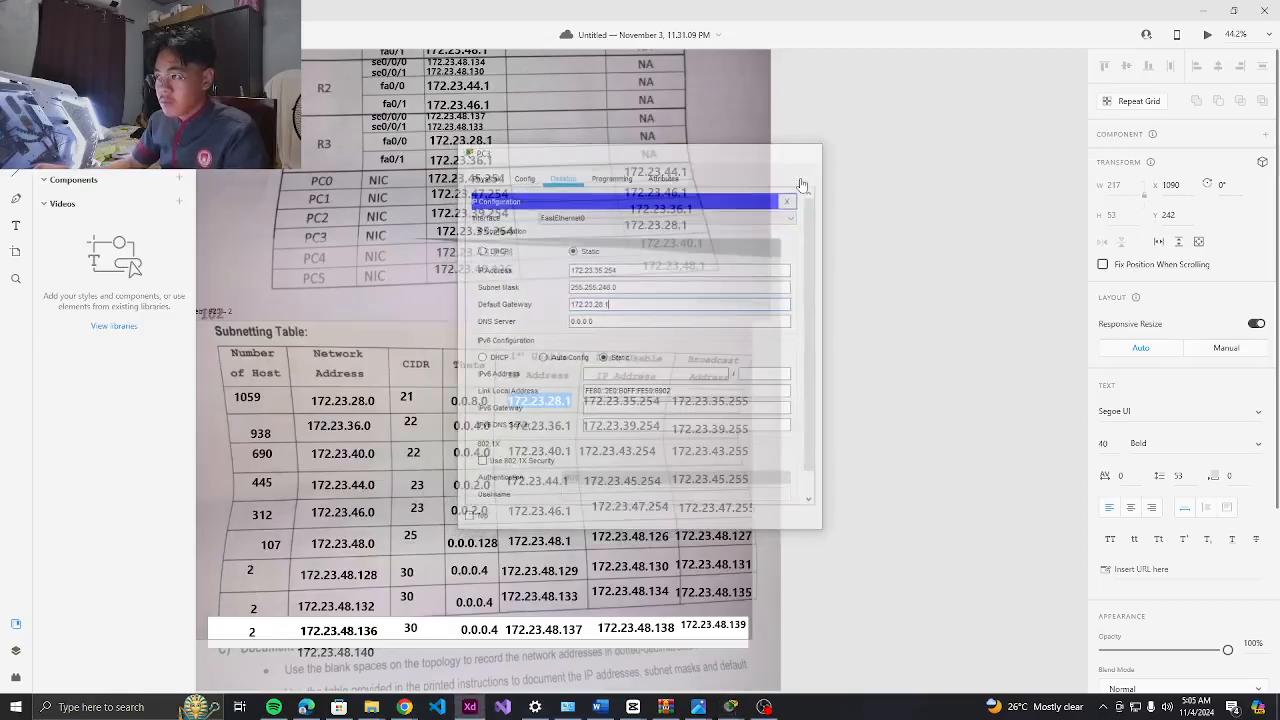
pyautogui.click(467, 710)
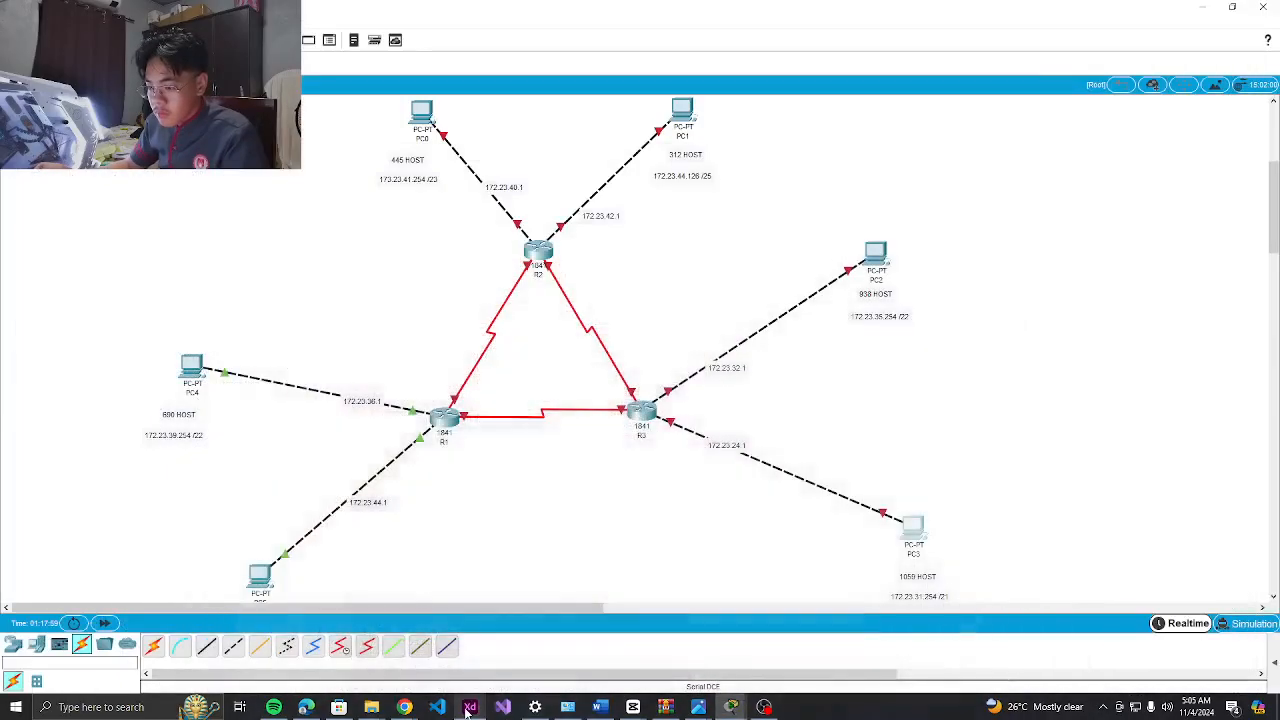
pyautogui.scroll(-3, 932, 526)
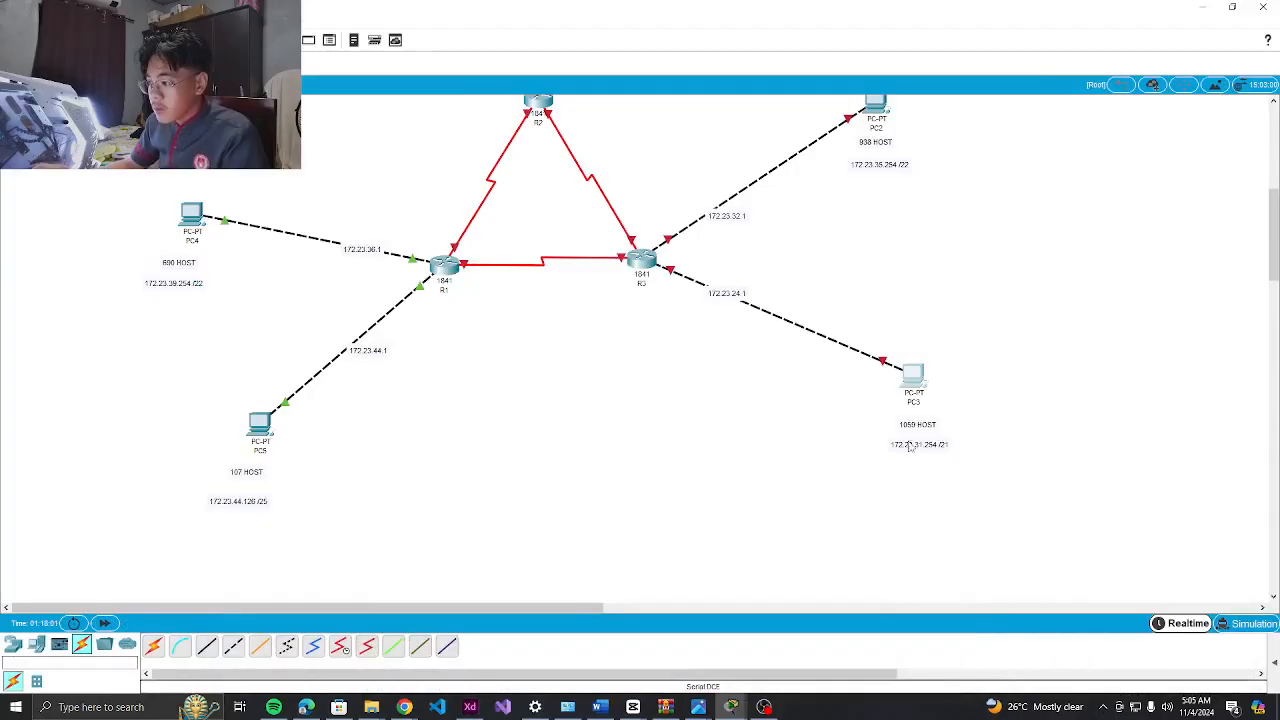
pyautogui.click(880, 118)
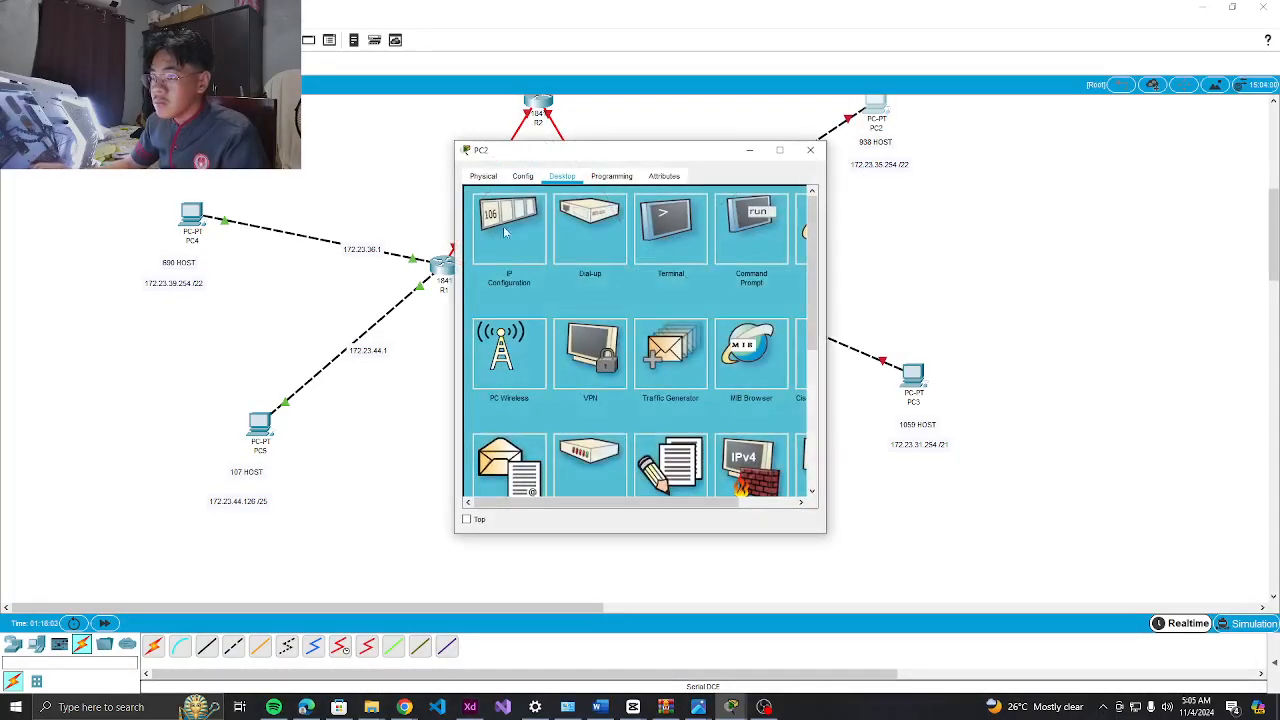
pyautogui.click(506, 242)
pyautogui.click(582, 320)
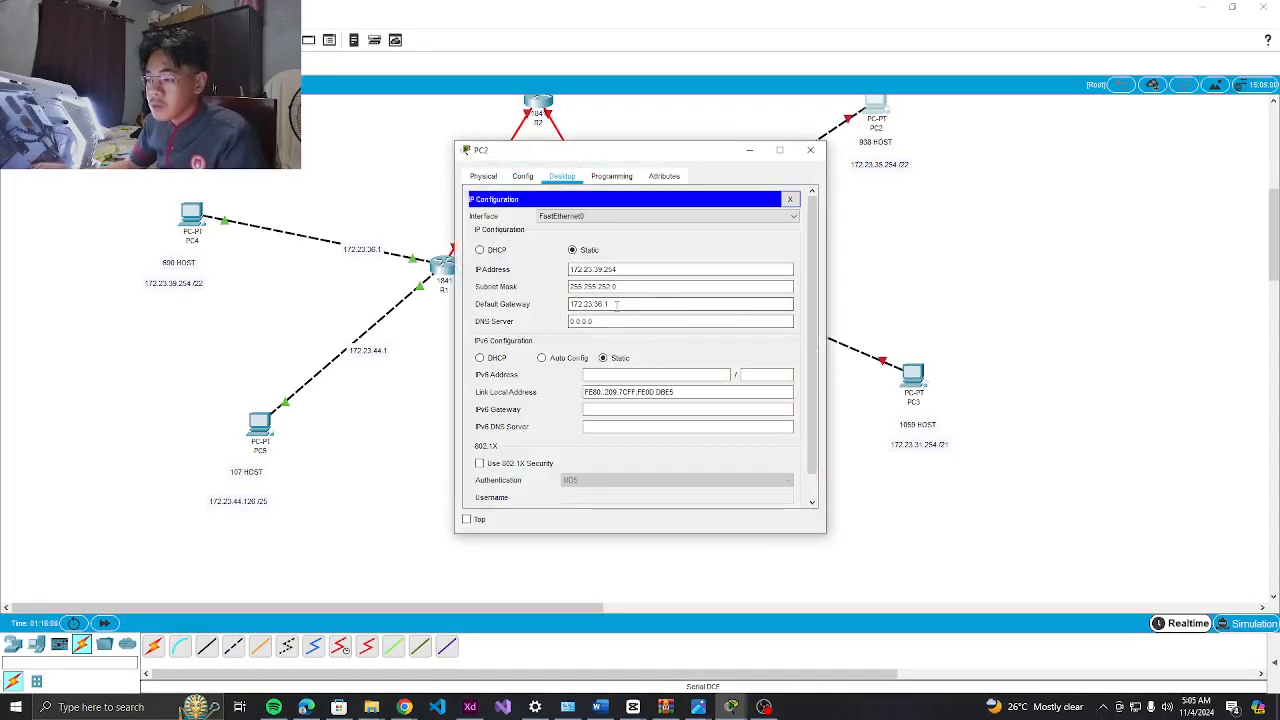
pyautogui.click(810, 149)
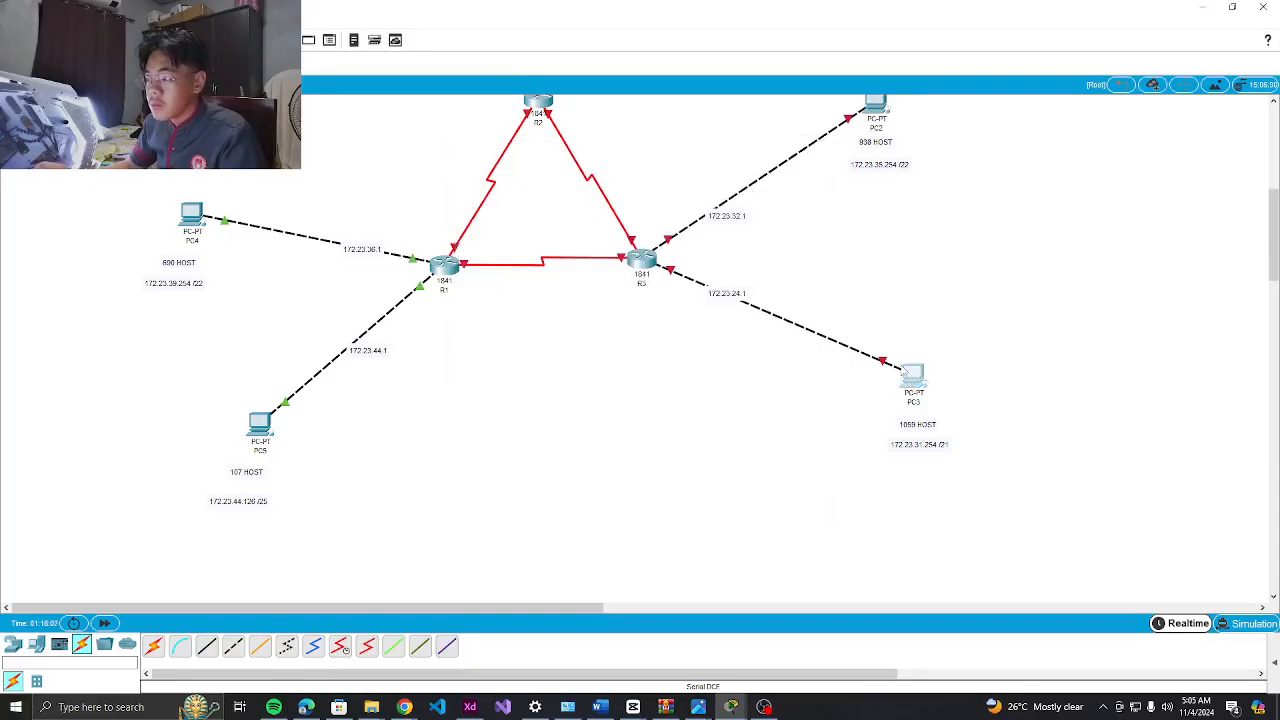
pyautogui.click(913, 376)
pyautogui.click(516, 230)
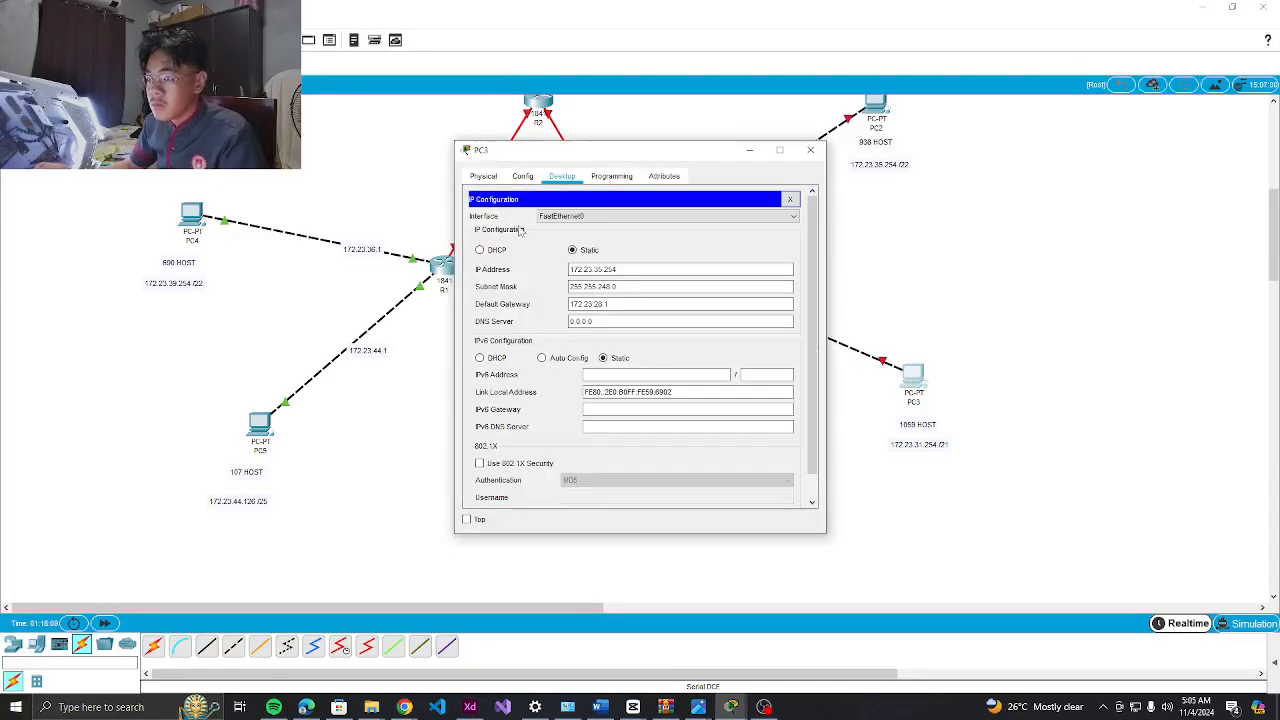
pyautogui.click(617, 304)
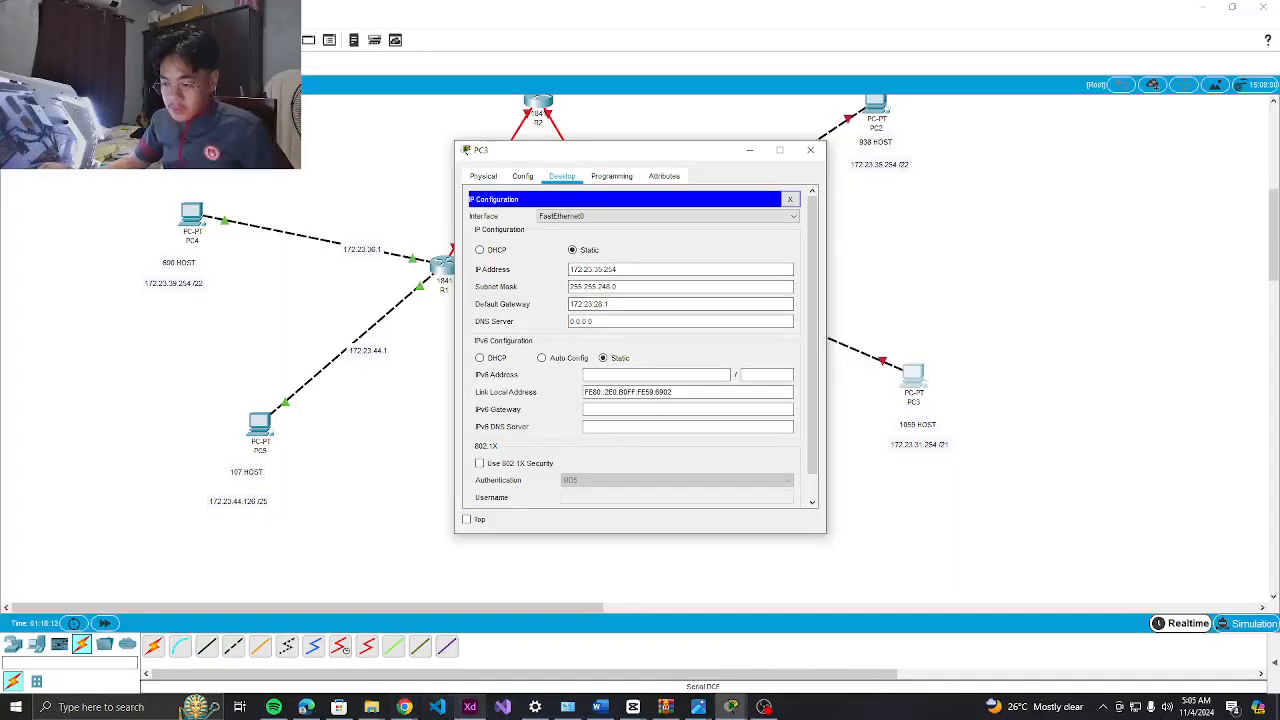
pyautogui.click(469, 707)
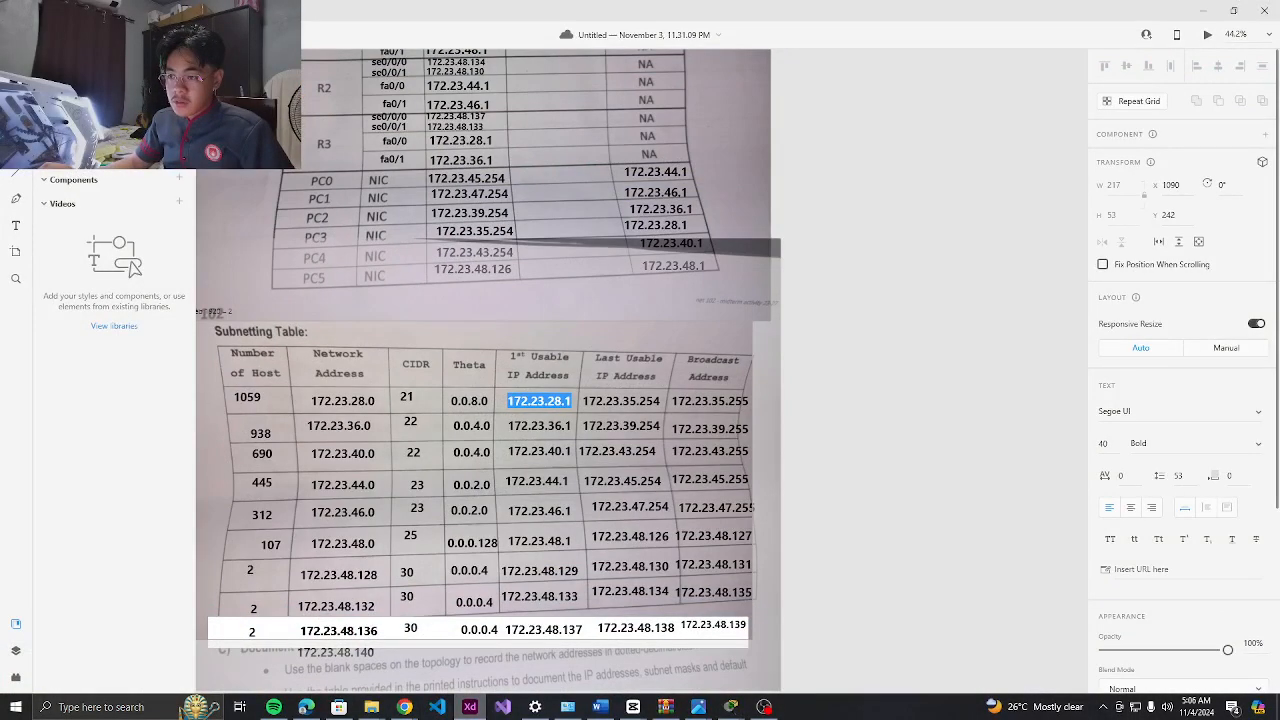
pyautogui.click(469, 707)
pyautogui.click(355, 547)
pyautogui.click(254, 443)
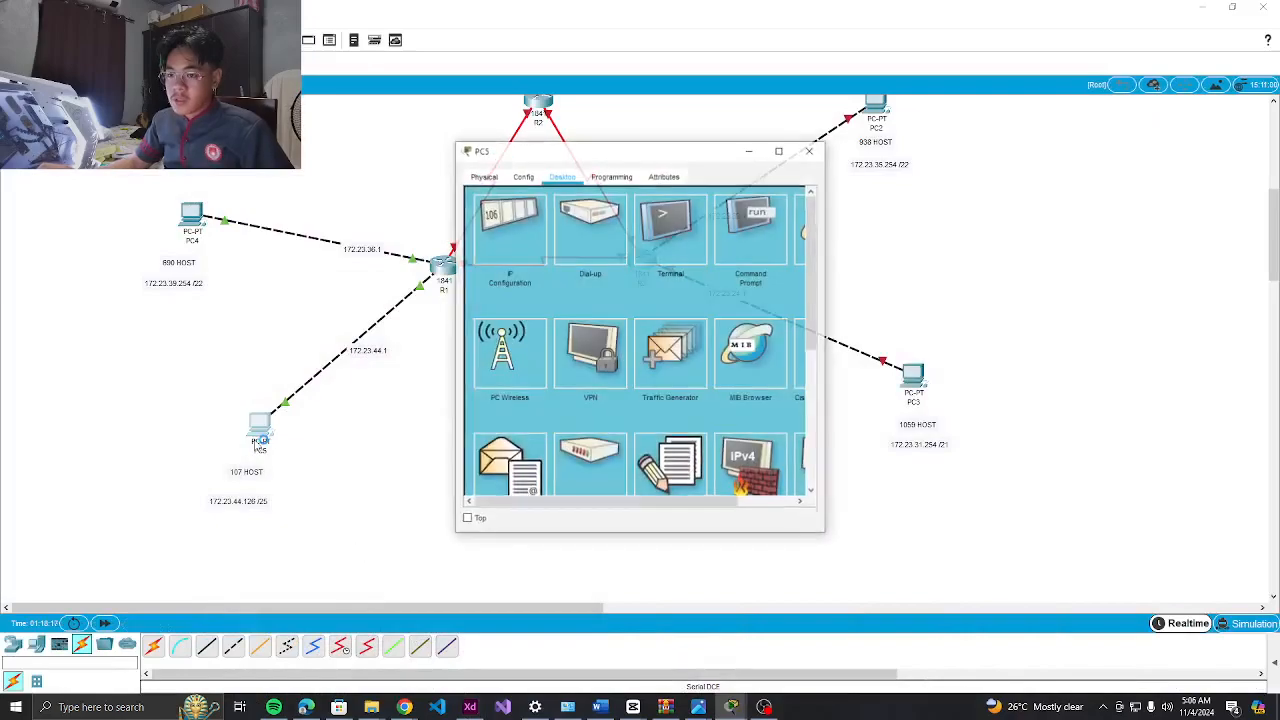
pyautogui.click(510, 230)
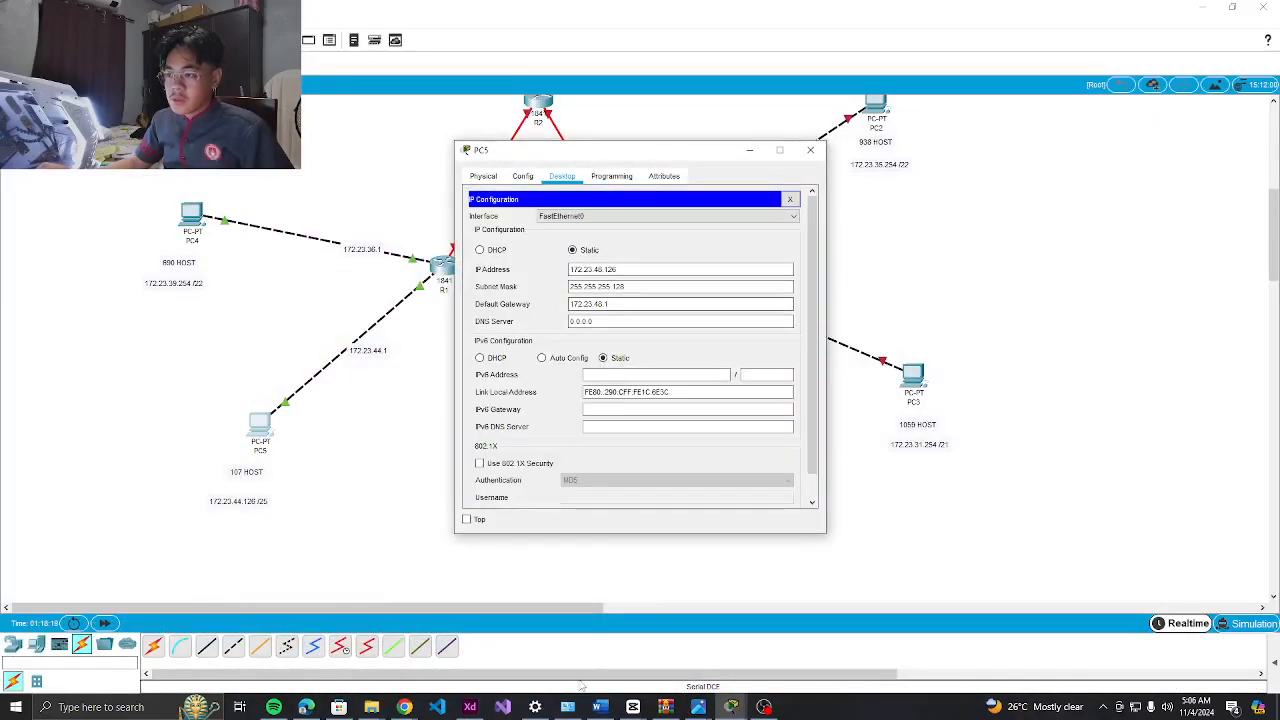
pyautogui.click(470, 707)
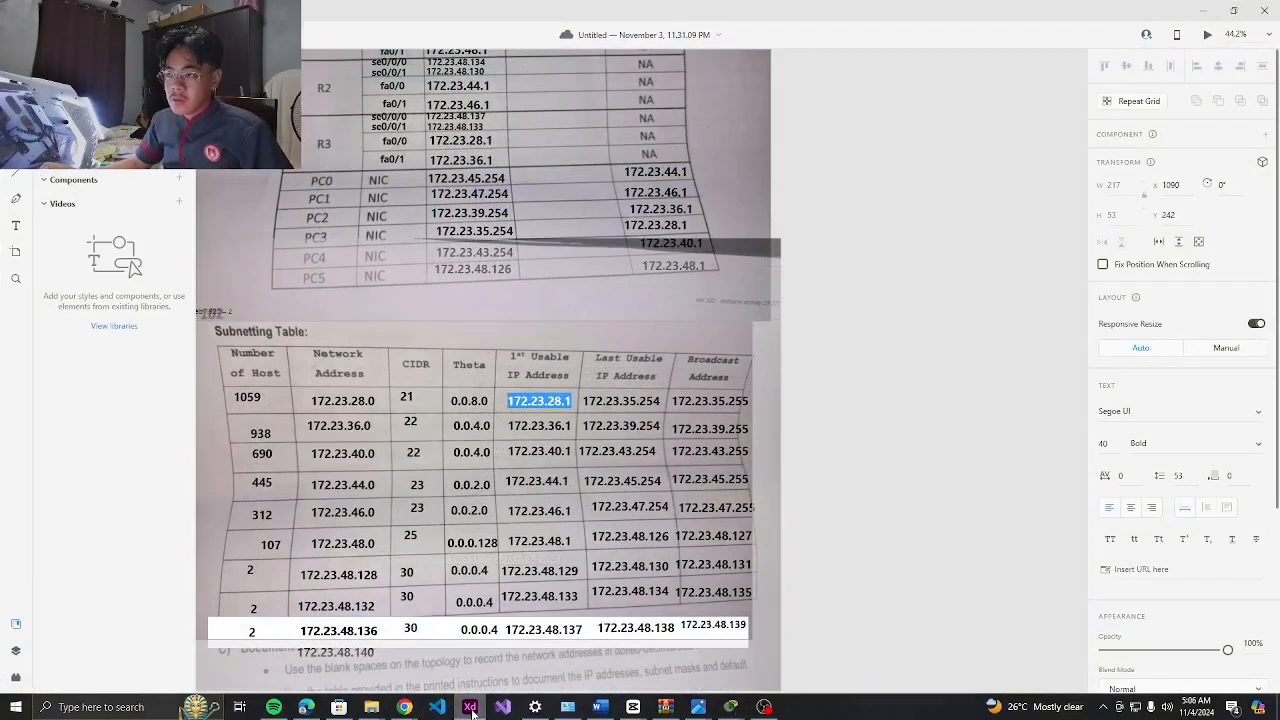
pyautogui.click(472, 708)
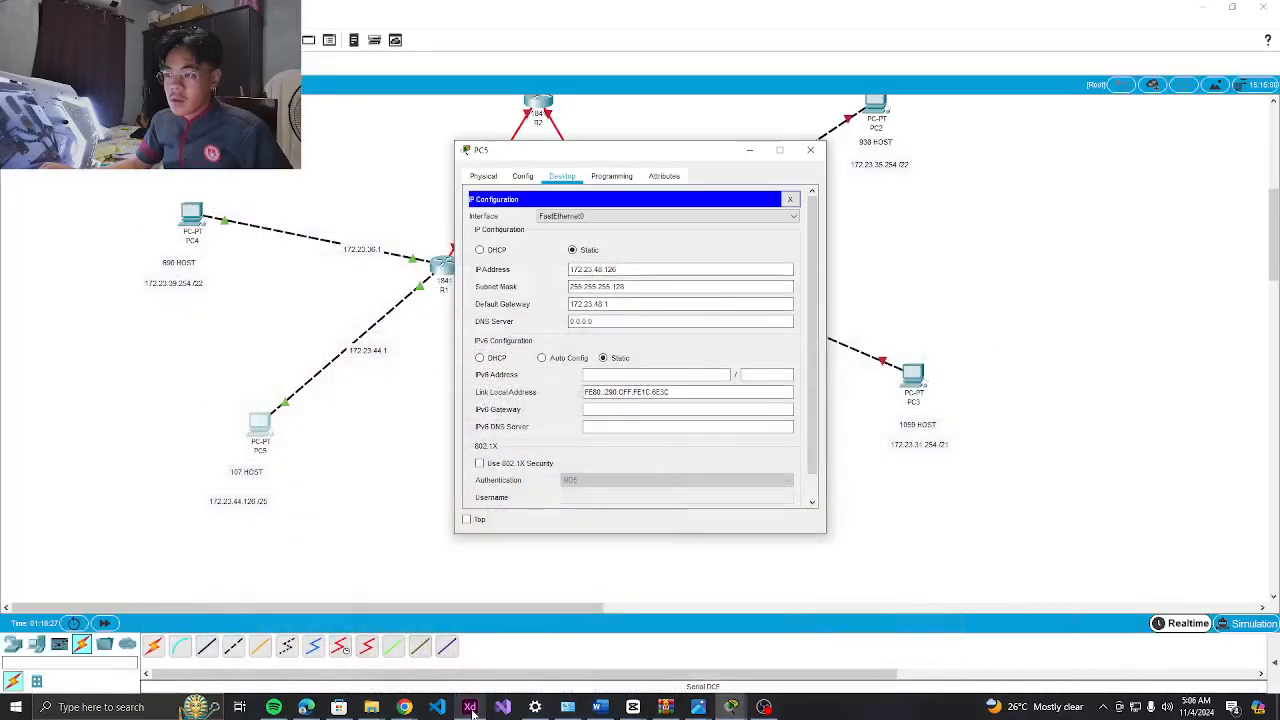
pyautogui.click(472, 708)
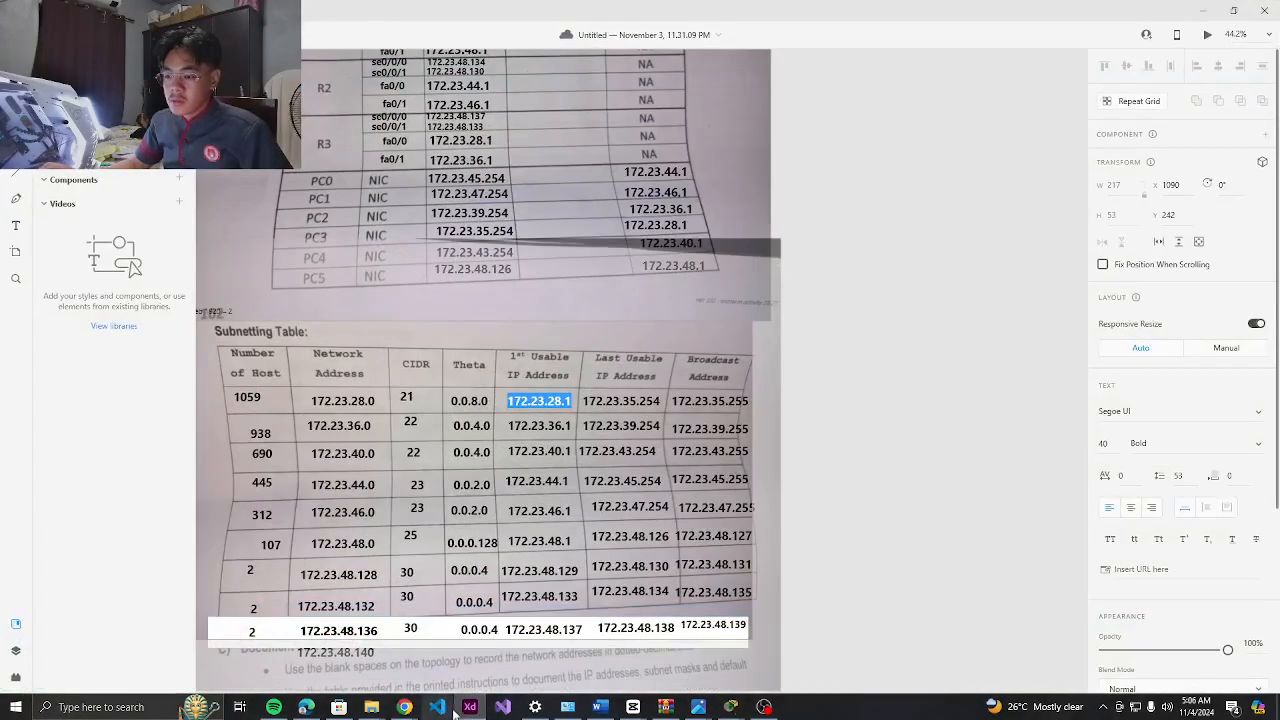
pyautogui.click(470, 707)
pyautogui.click(188, 236)
pyautogui.click(558, 230)
pyautogui.press('Return')
pyautogui.click(543, 244)
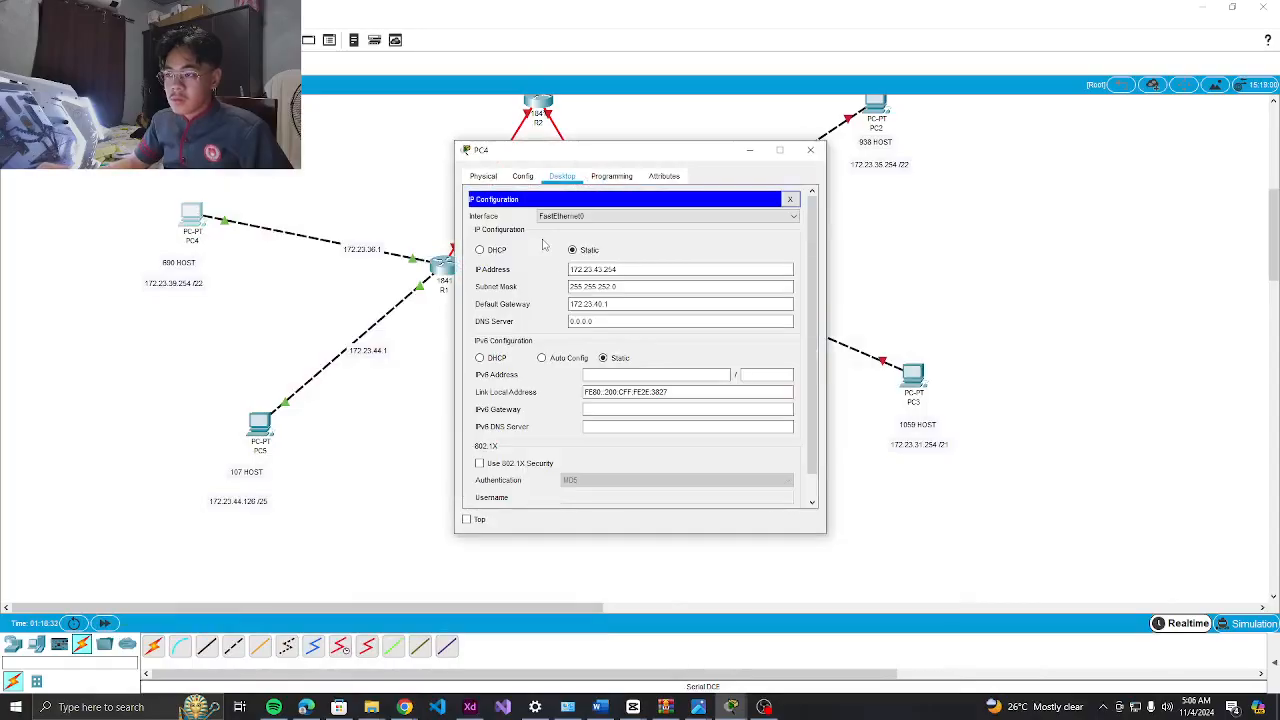
pyautogui.click(470, 707)
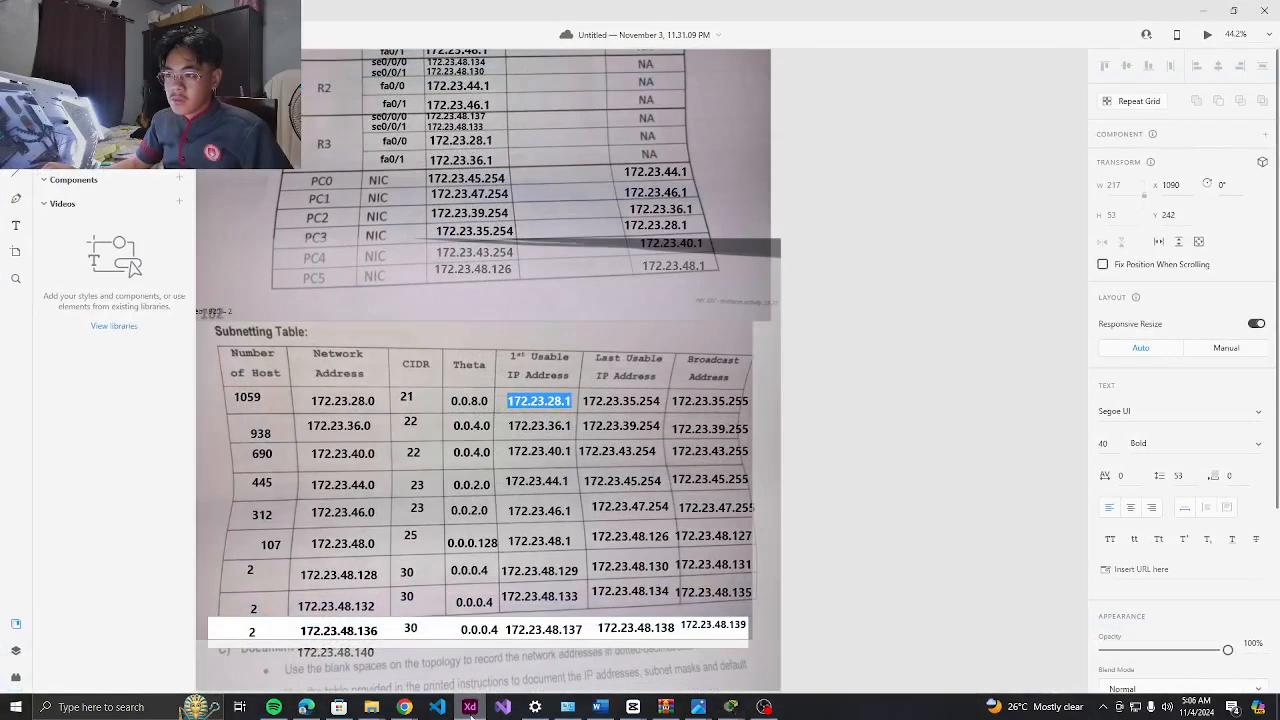
pyautogui.click(471, 707)
pyautogui.click(471, 707)
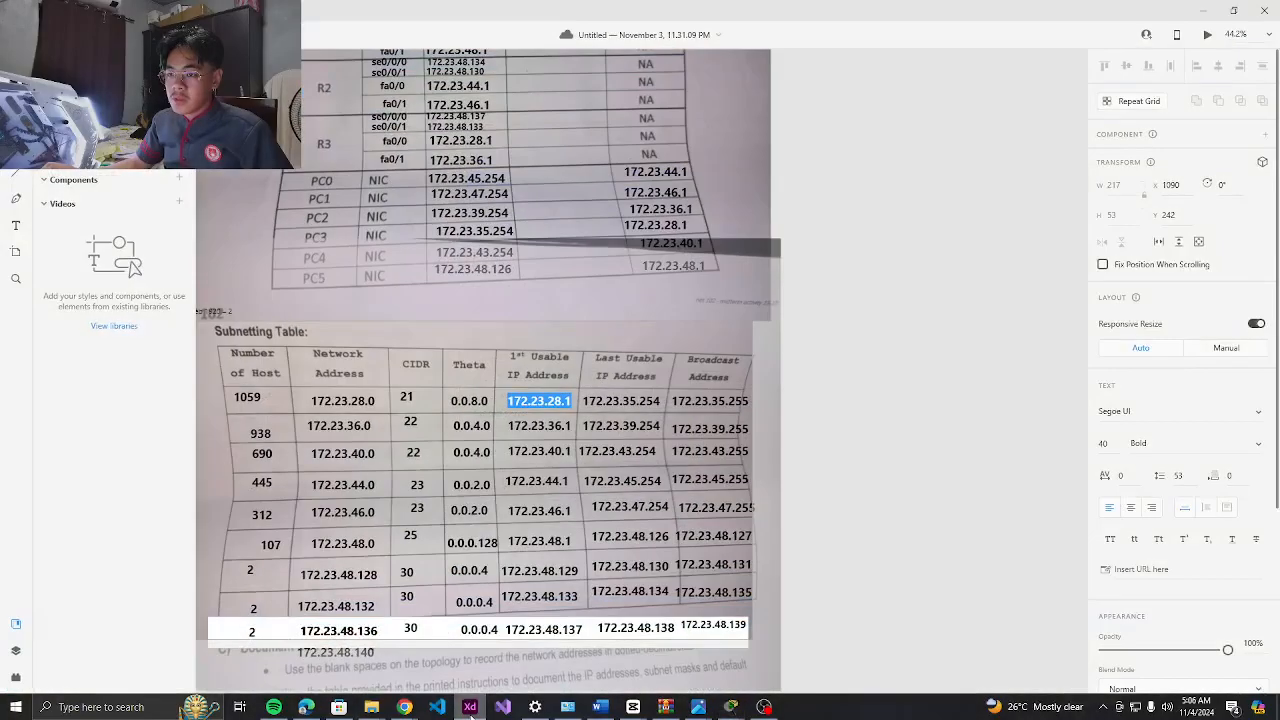
pyautogui.click(472, 713)
pyautogui.click(815, 151)
pyautogui.scroll(4, 679, 177)
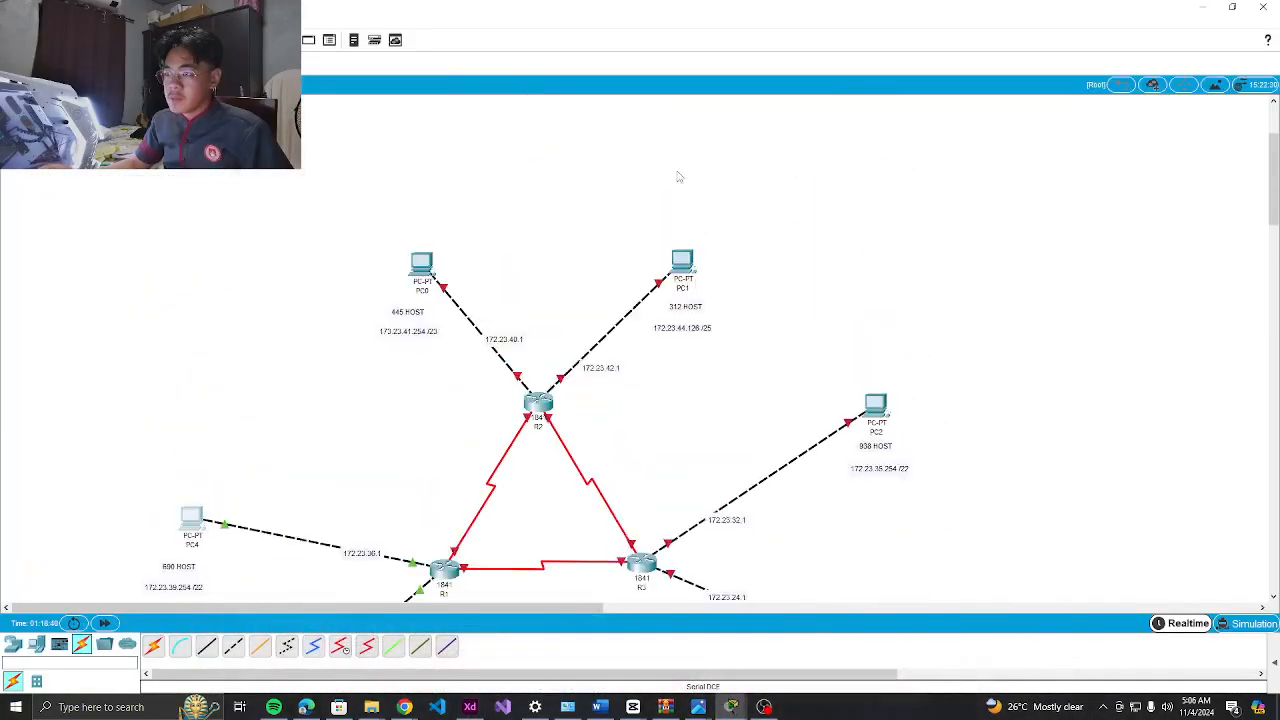
# Check PC0's and PC1's IP Configuration against the XD subnetting table
pyautogui.click(433, 268)
pyautogui.click(495, 247)
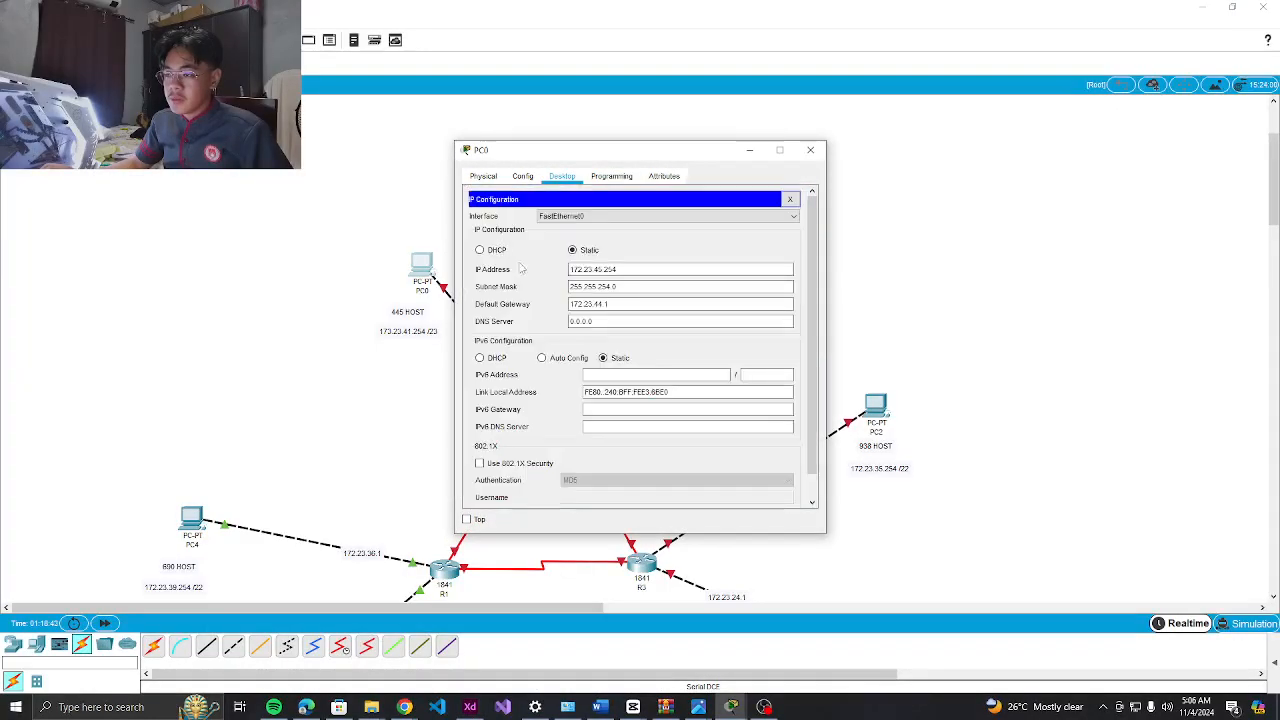
pyautogui.click(484, 712)
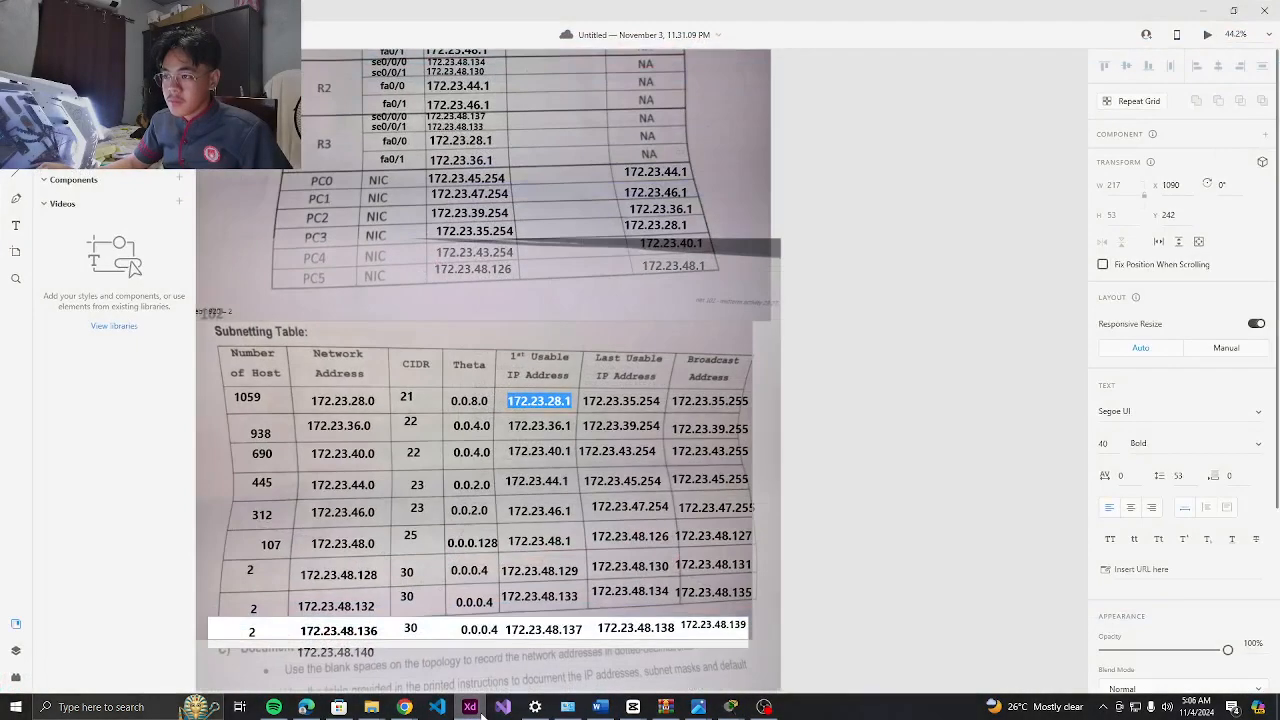
pyautogui.click(470, 707)
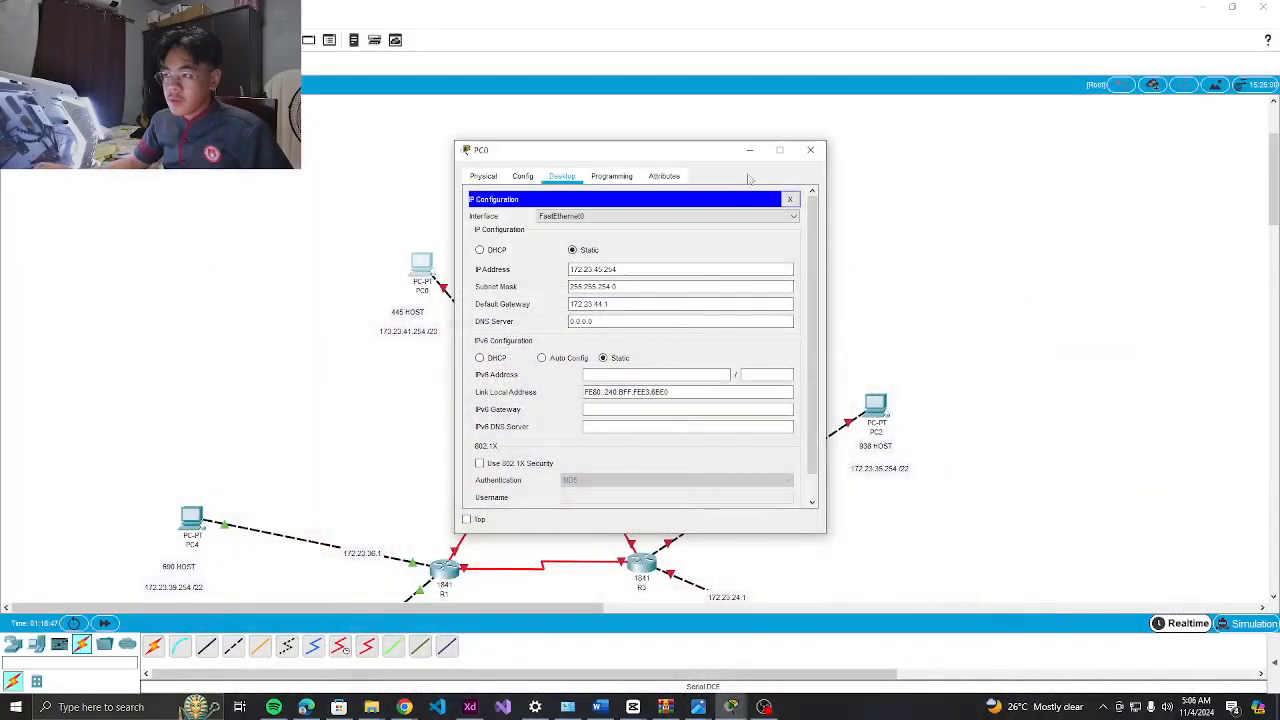
pyautogui.click(812, 150)
pyautogui.click(683, 261)
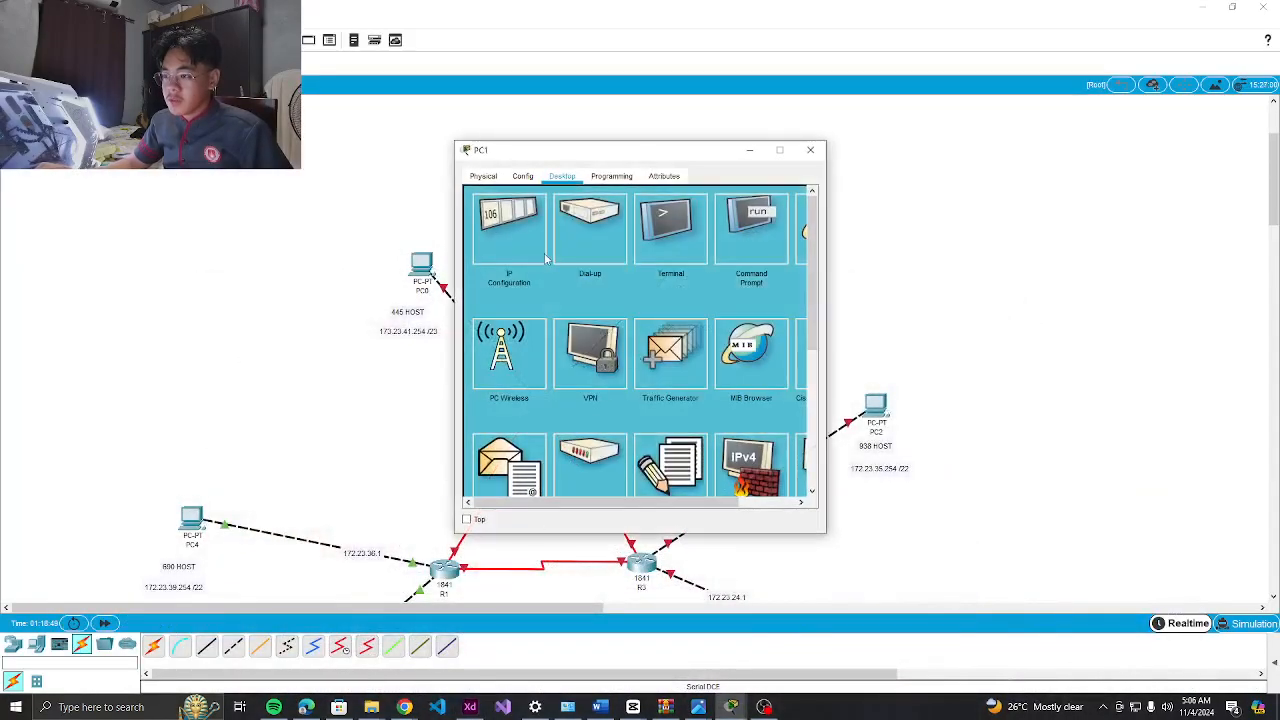
pyautogui.click(518, 222)
pyautogui.click(467, 707)
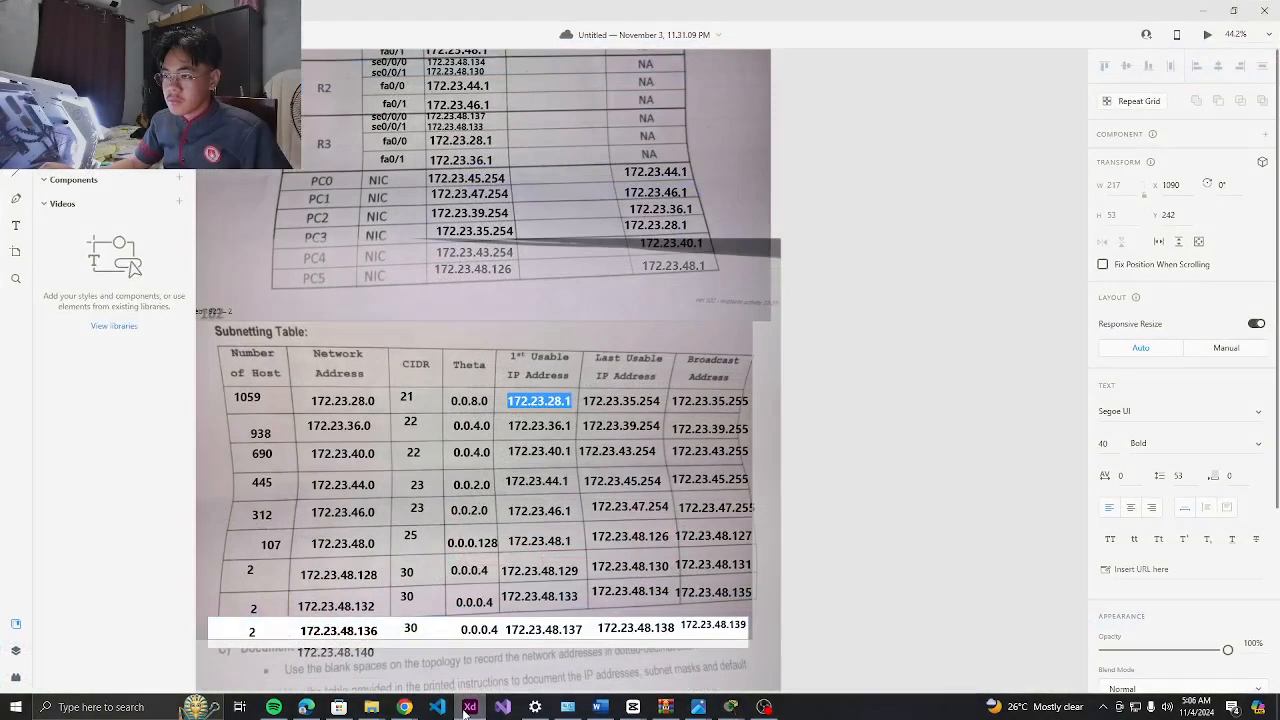
pyautogui.click(467, 707)
pyautogui.click(467, 707)
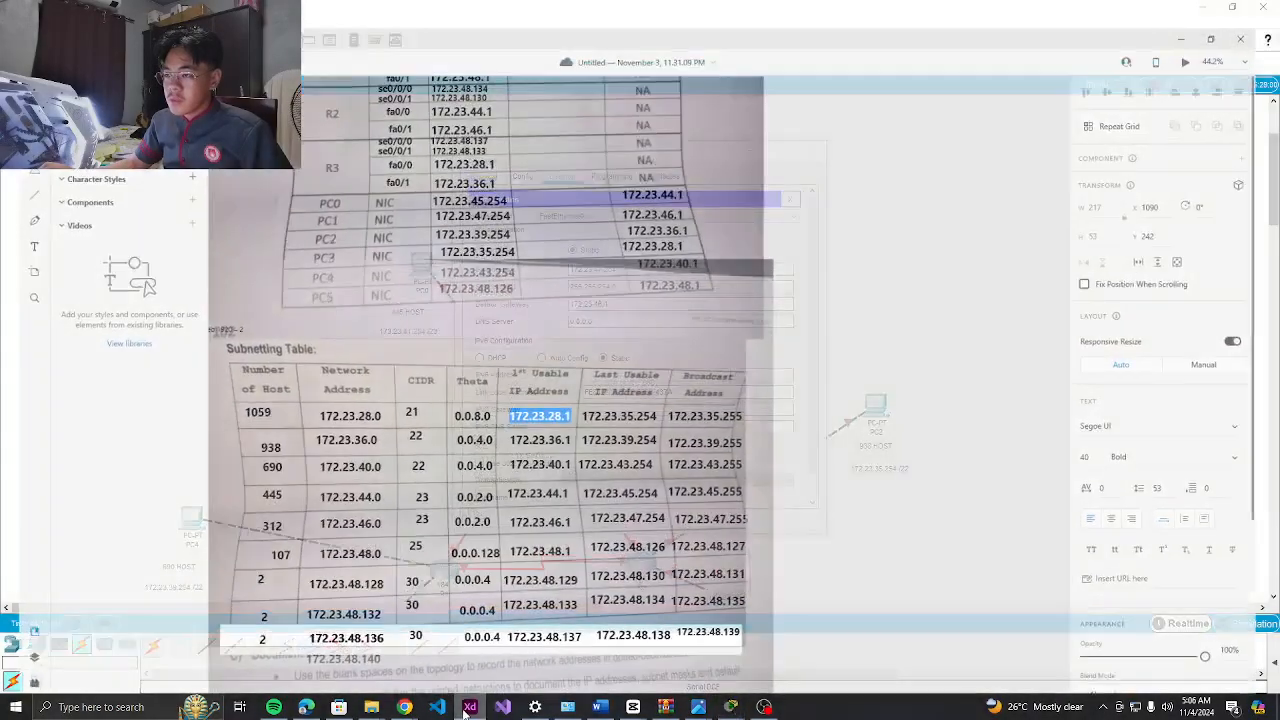
pyautogui.click(467, 707)
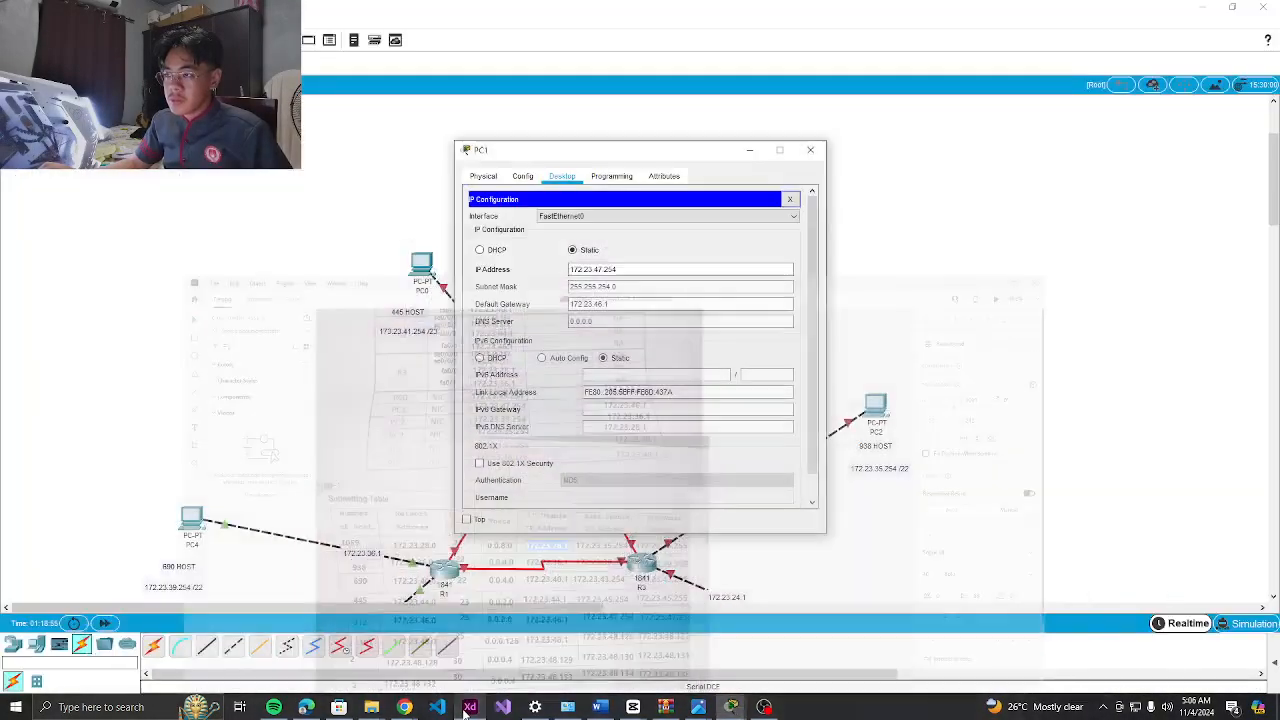
pyautogui.click(810, 150)
# Check PC2's and PC3's IP settings against the table, then open R1's command line
pyautogui.click(878, 405)
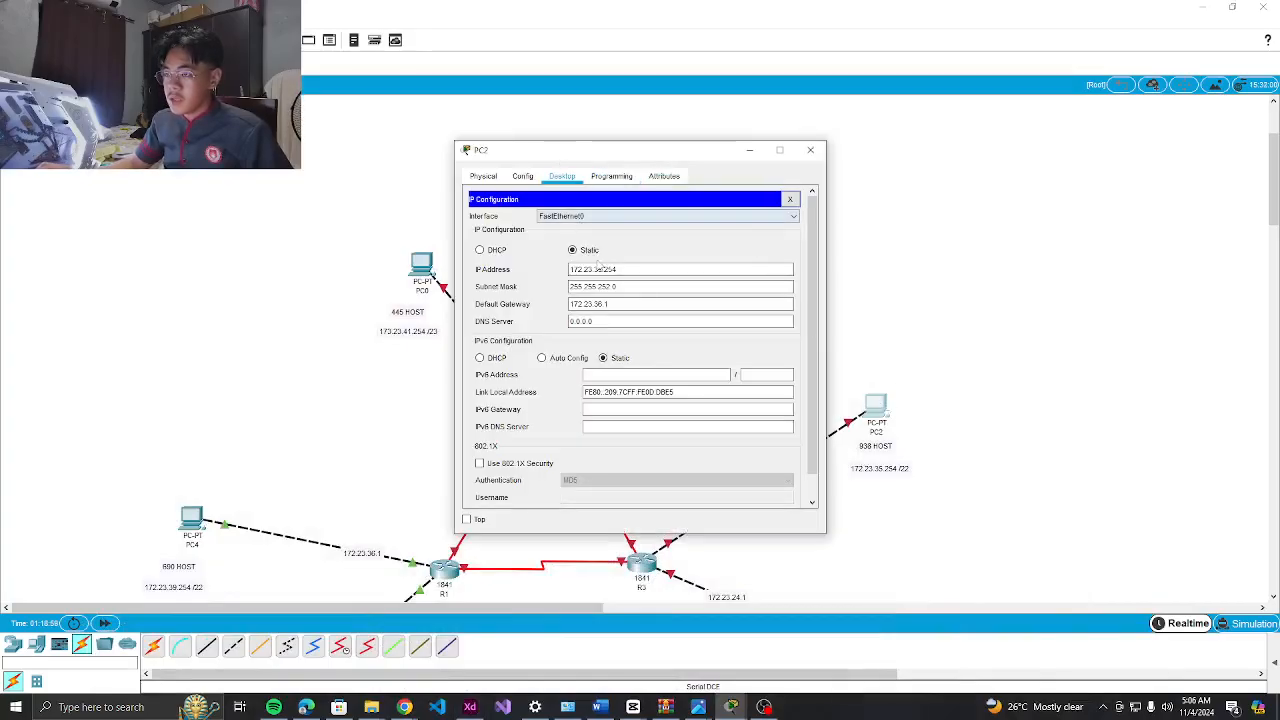
pyautogui.click(520, 178)
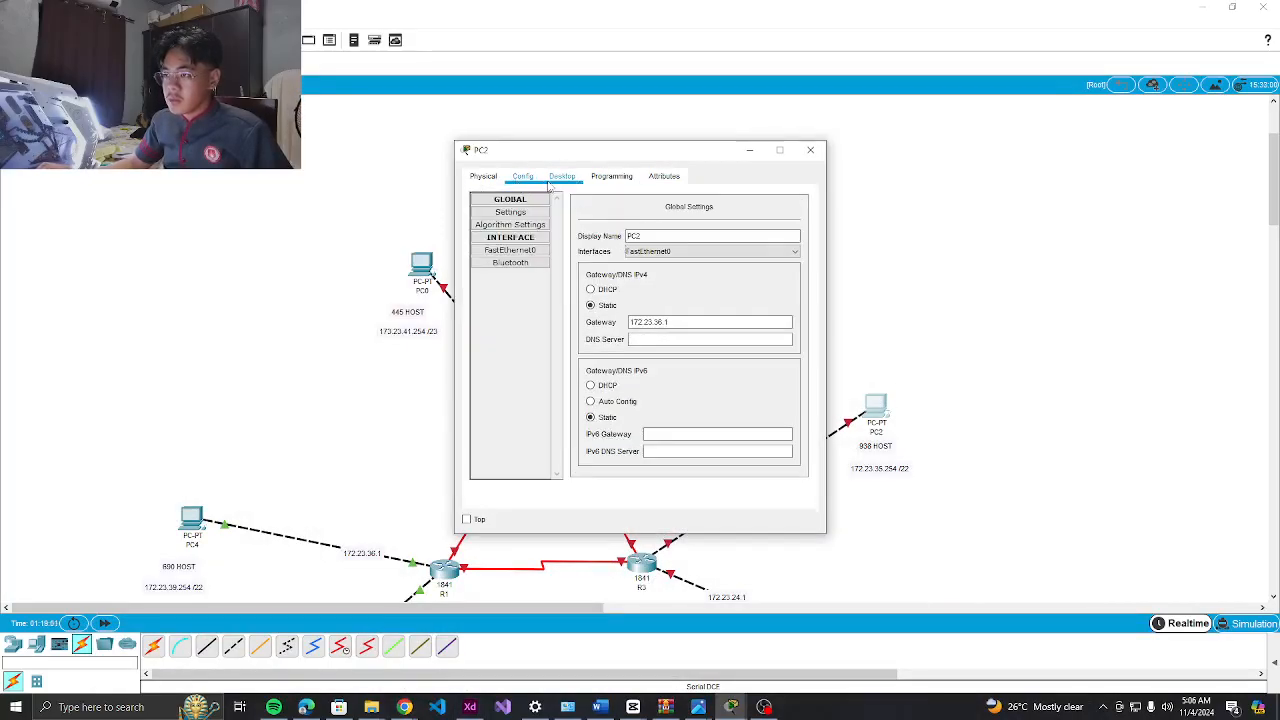
pyautogui.click(562, 177)
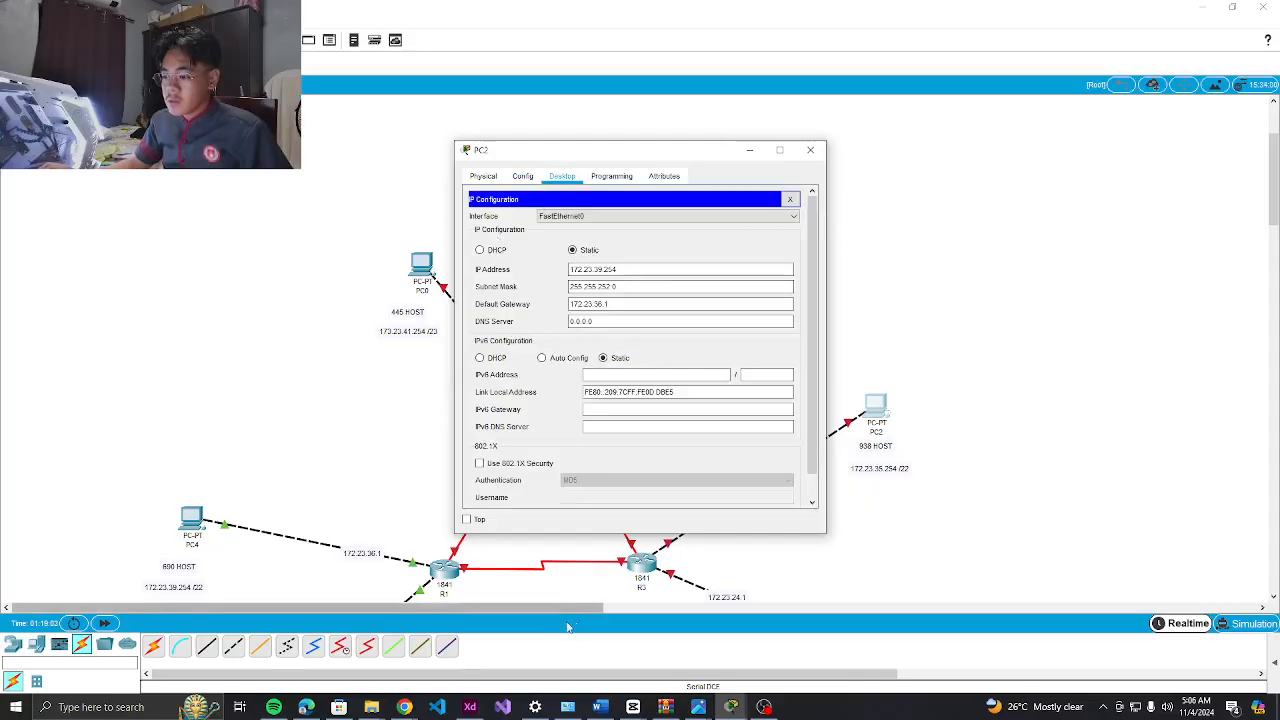
pyautogui.click(470, 710)
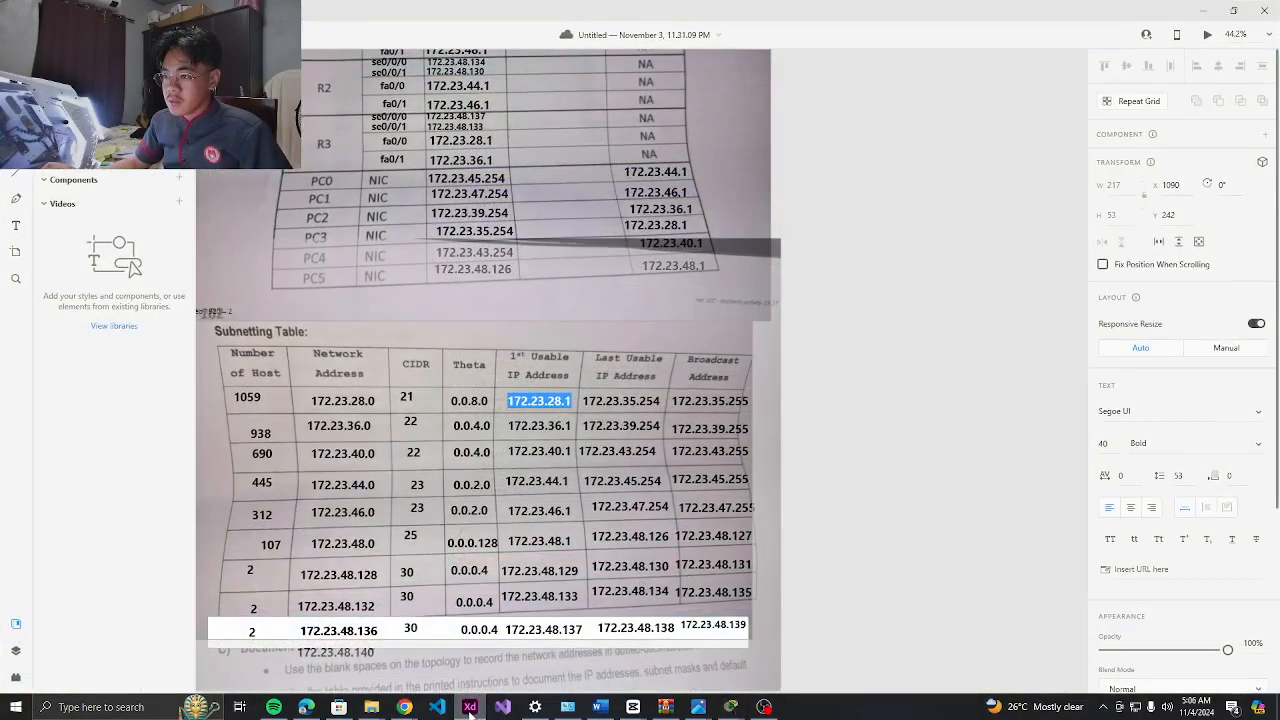
pyautogui.click(470, 710)
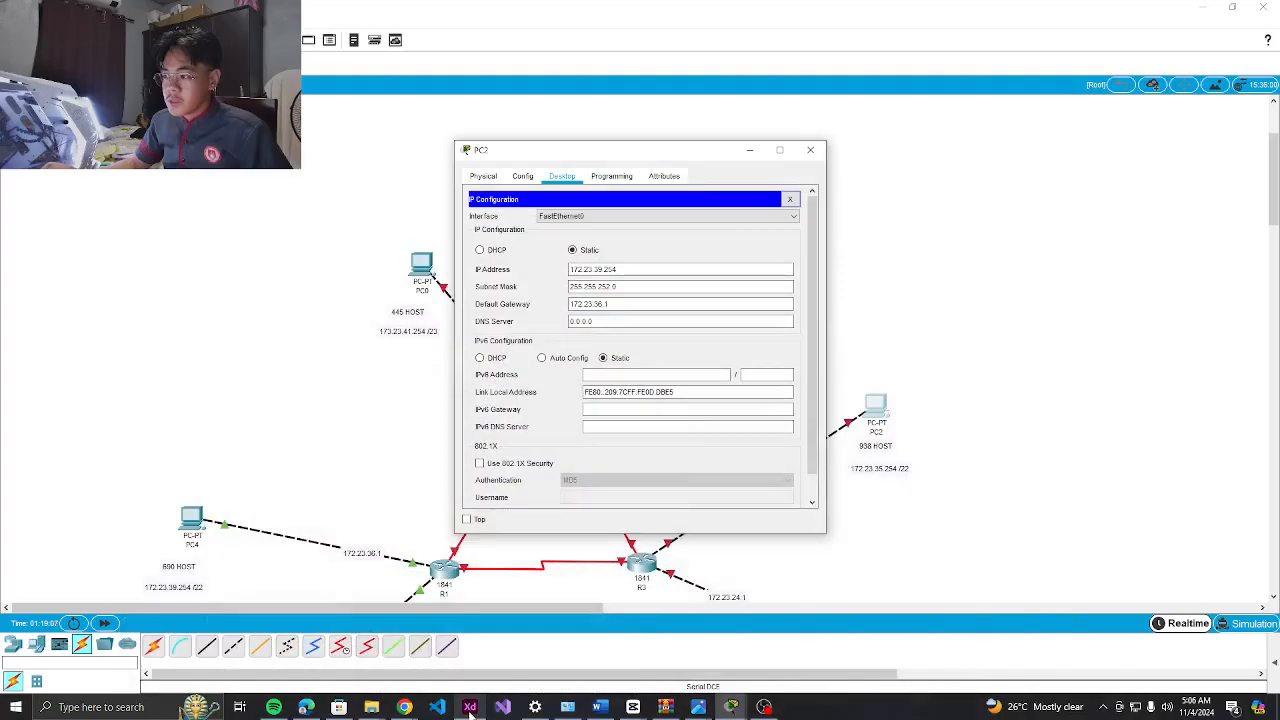
pyautogui.click(470, 710)
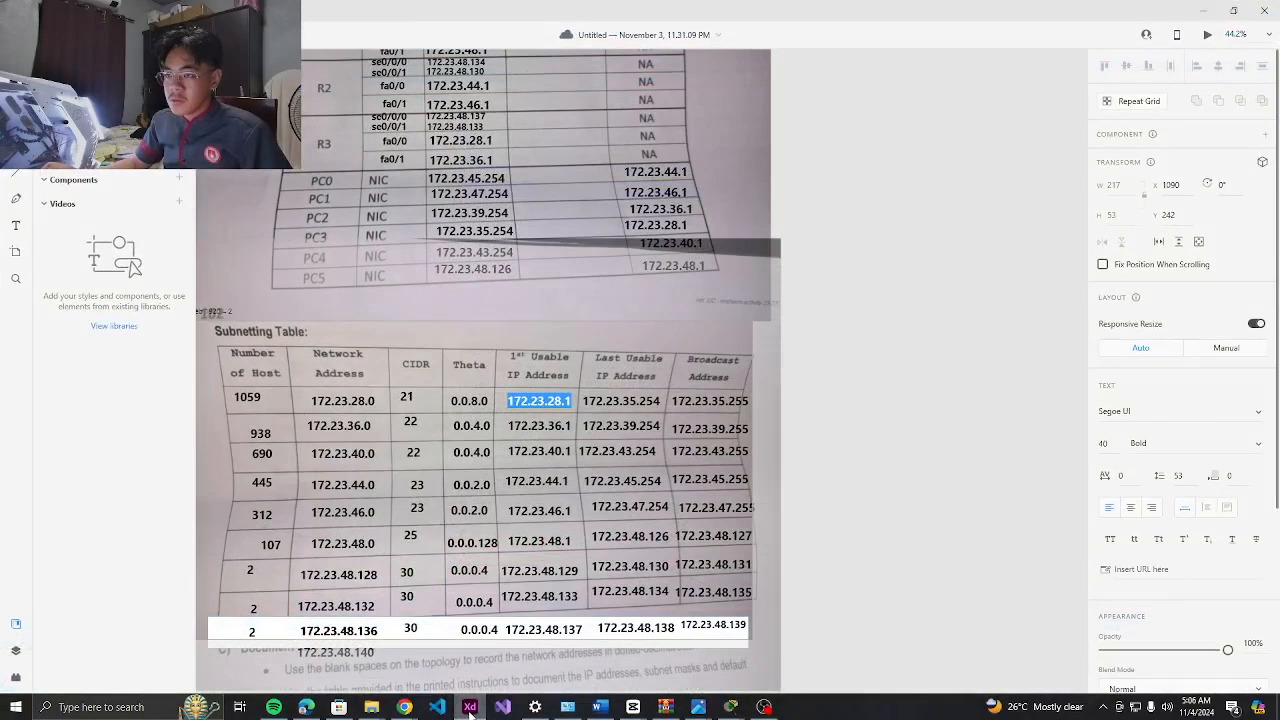
pyautogui.click(470, 710)
pyautogui.click(816, 142)
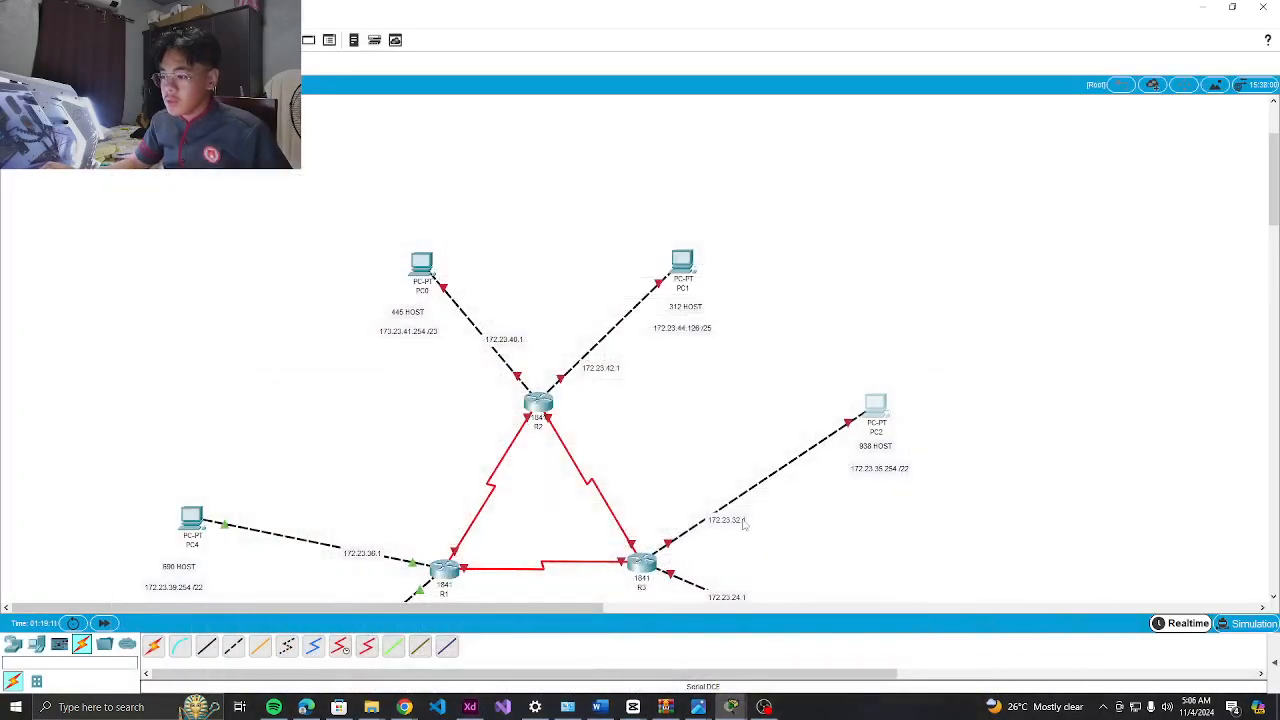
pyautogui.scroll(-3, 741, 538)
pyautogui.click(912, 447)
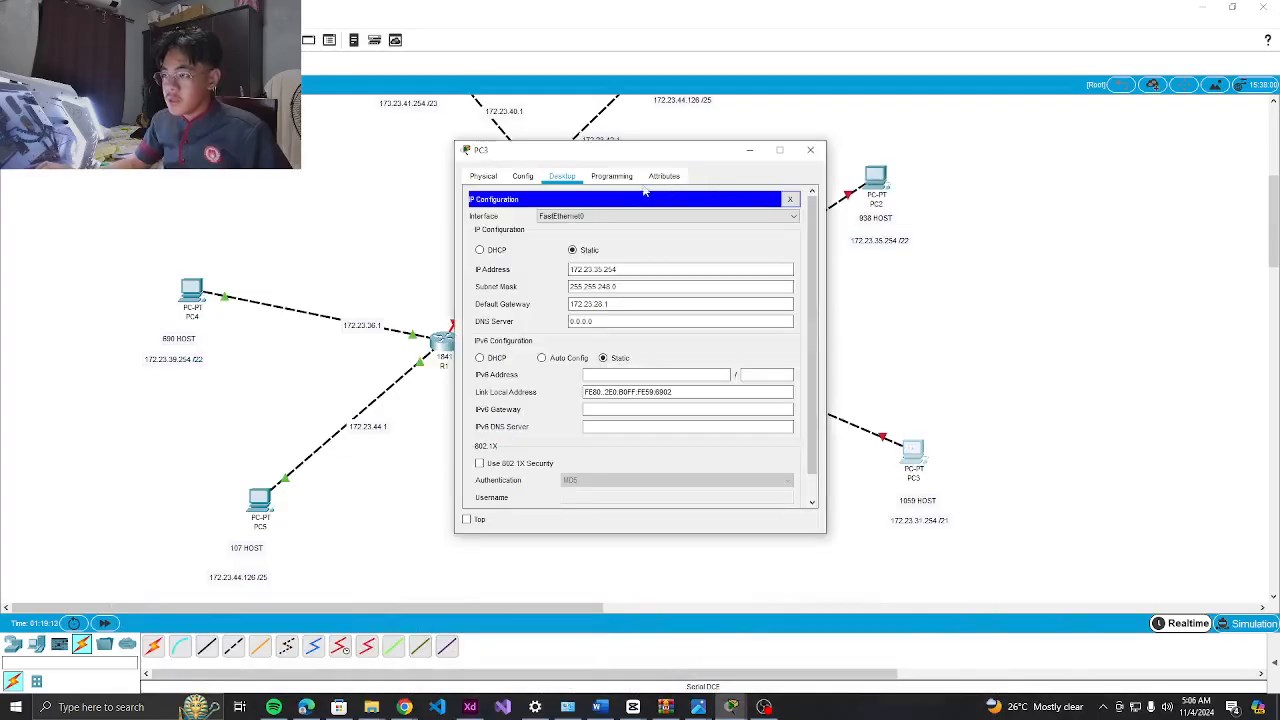
pyautogui.click(810, 149)
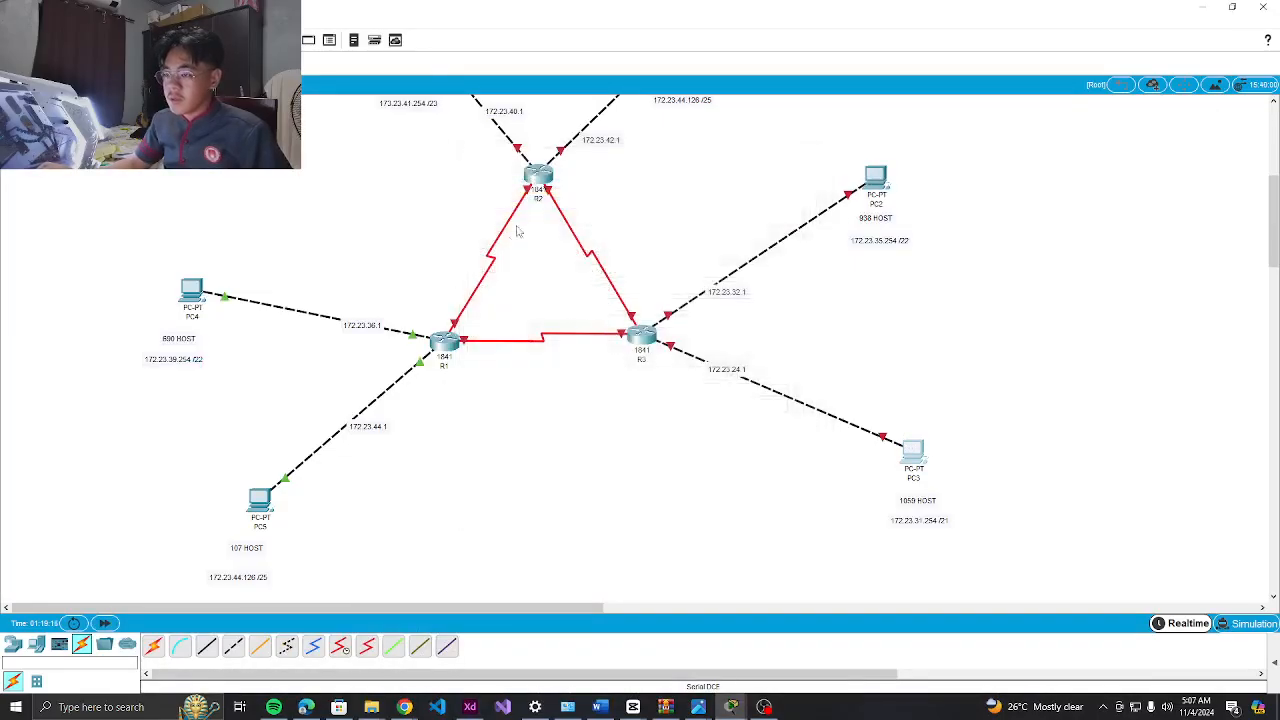
pyautogui.click(443, 343)
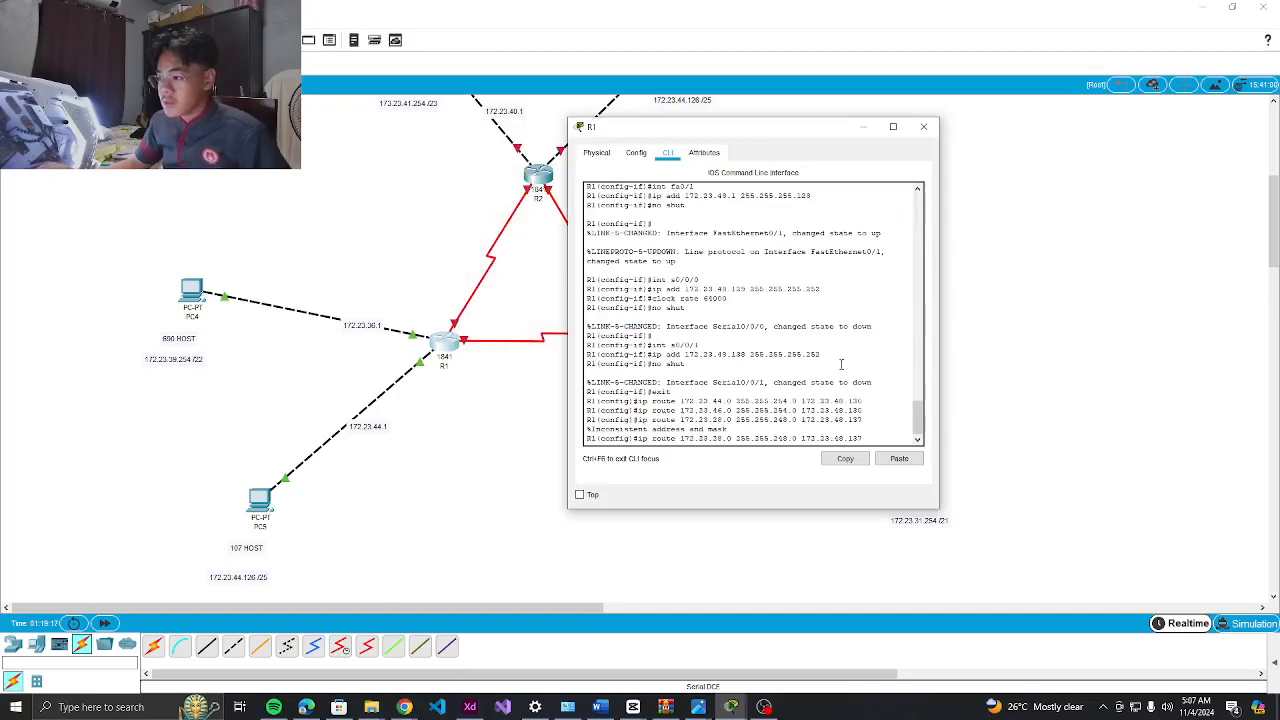
# Resubmit R1's route to 172.23.28.0 via 172.23.48.137, rejected as inconsistent, then bring OBS forward
pyautogui.press('Return')
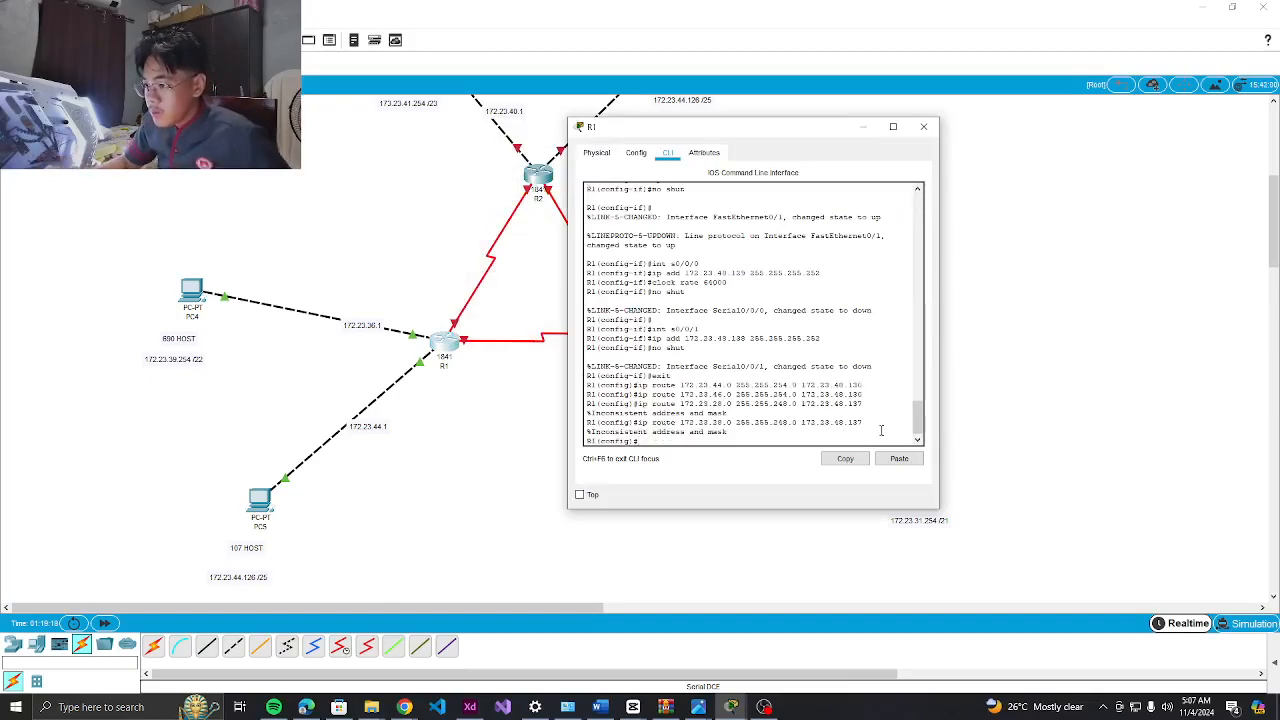
pyautogui.press('Return')
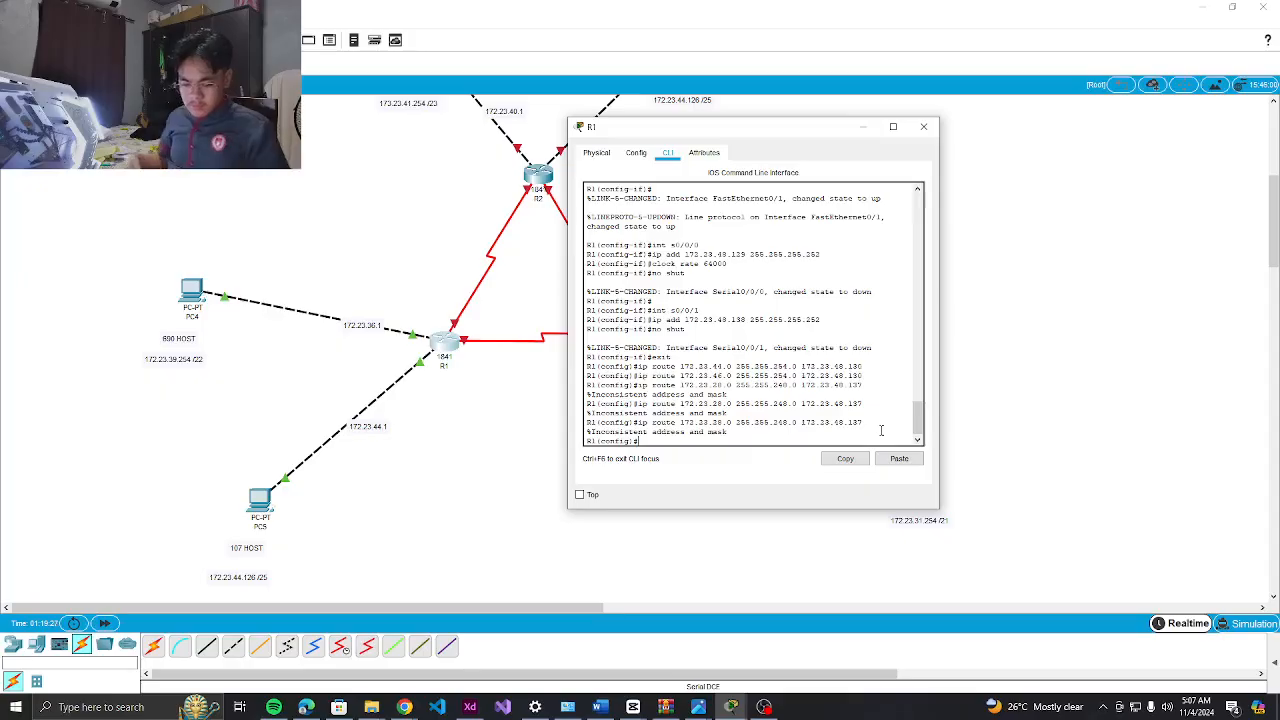
pyautogui.click(774, 709)
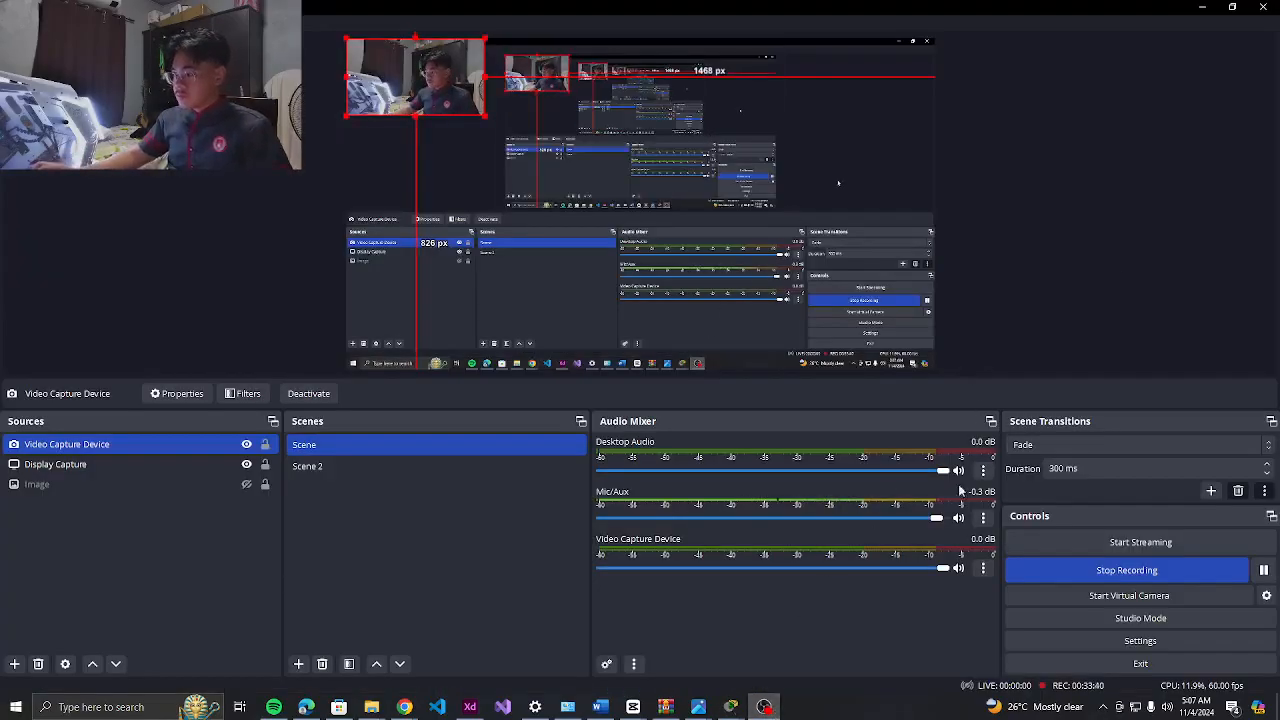
# Put OBS Studio away so R1's console with the rejected 172.23.28.0 route shows again
pyautogui.click(764, 707)
pyautogui.click(764, 707)
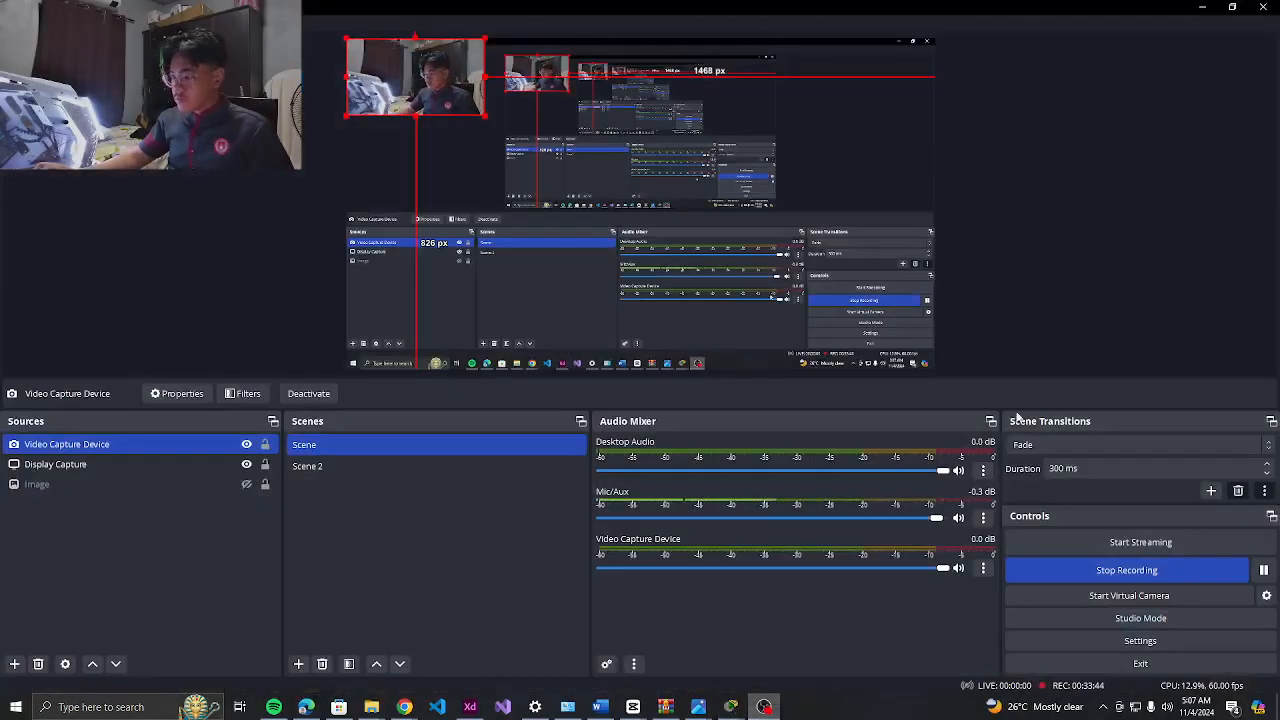
pyautogui.click(764, 707)
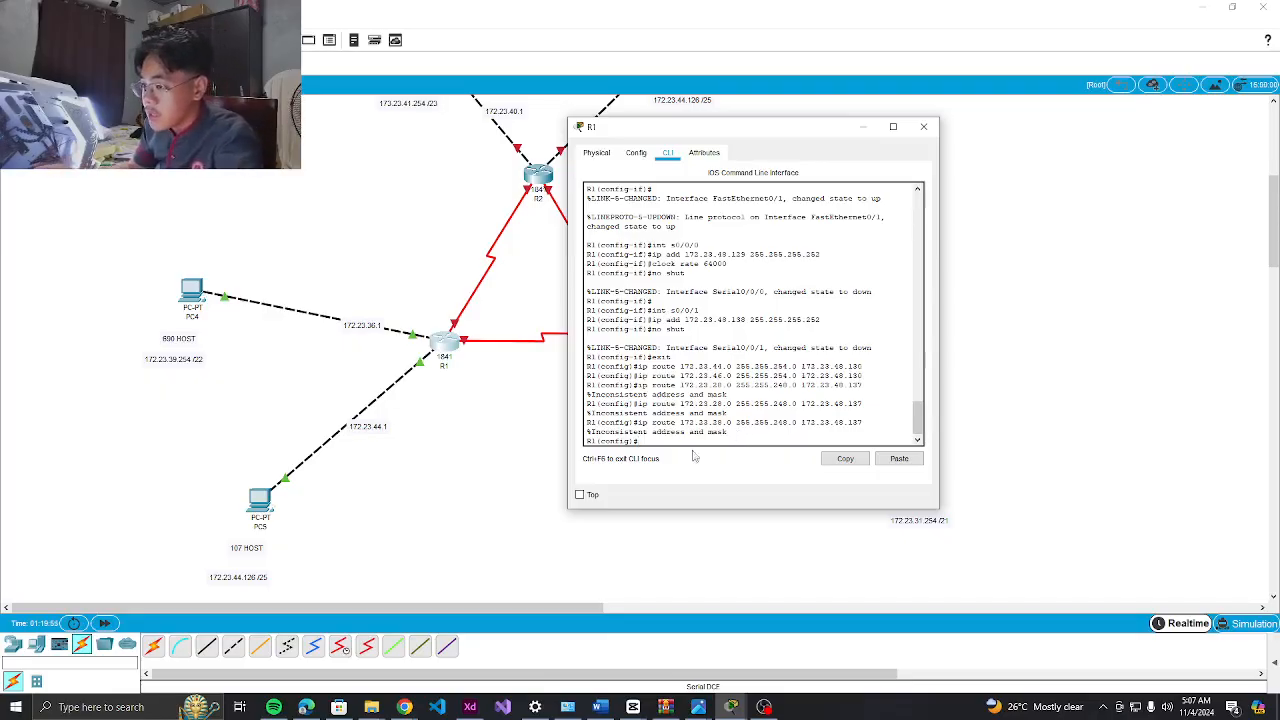
# Bring up Adobe XD's subnetting table listing 172.23.28.0 as a /21
pyautogui.click(472, 710)
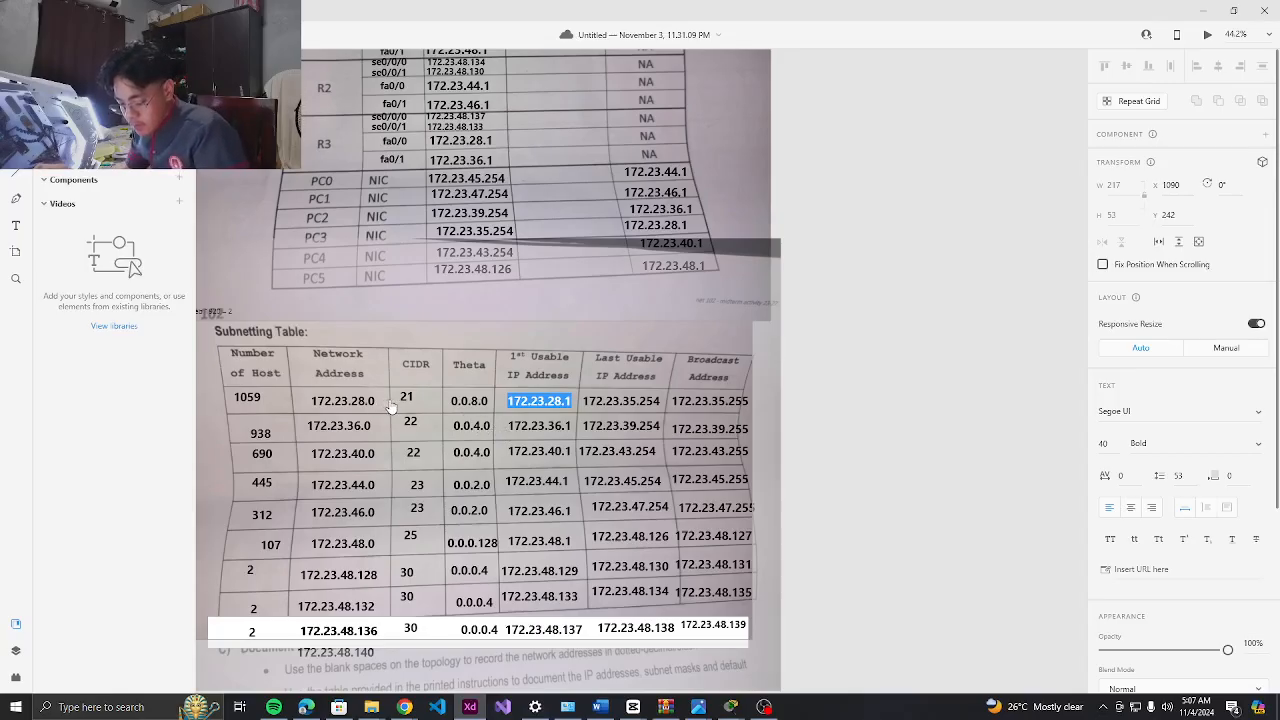
pyautogui.click(652, 449)
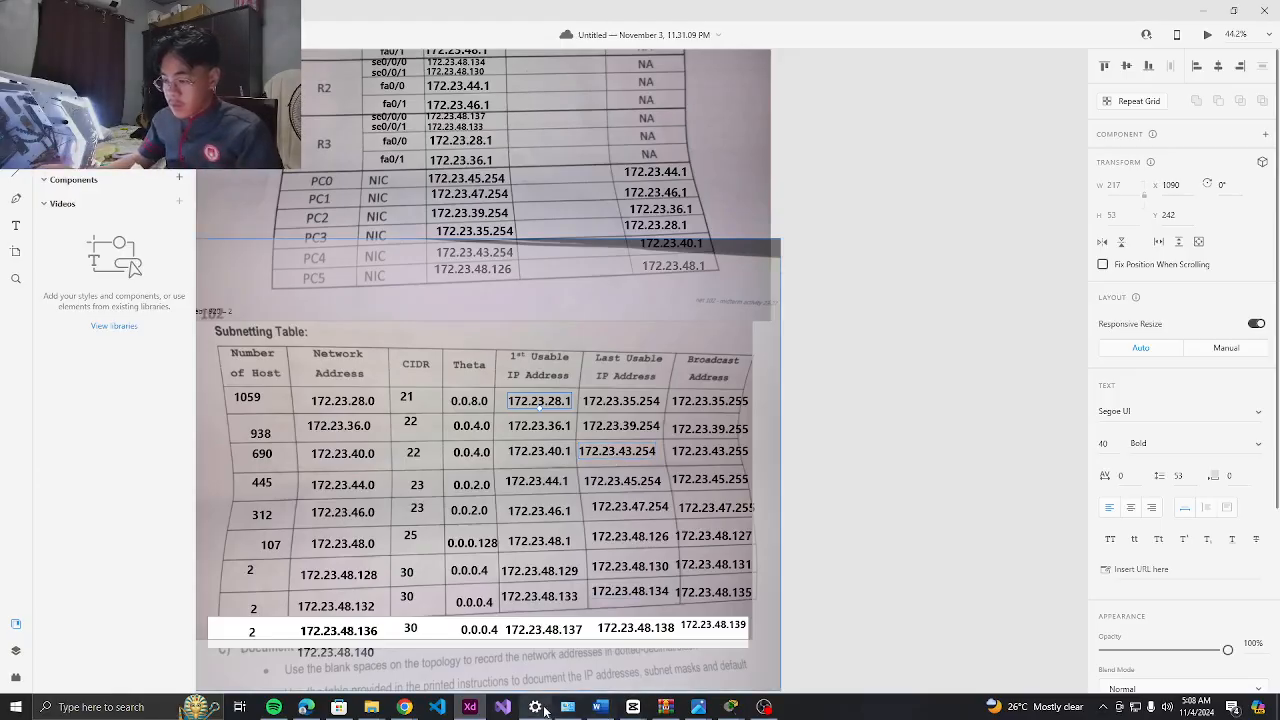
# Slide R1's CLI window left to reveal R3, PC2 and PC3, then bring OBS forward
pyautogui.click(472, 708)
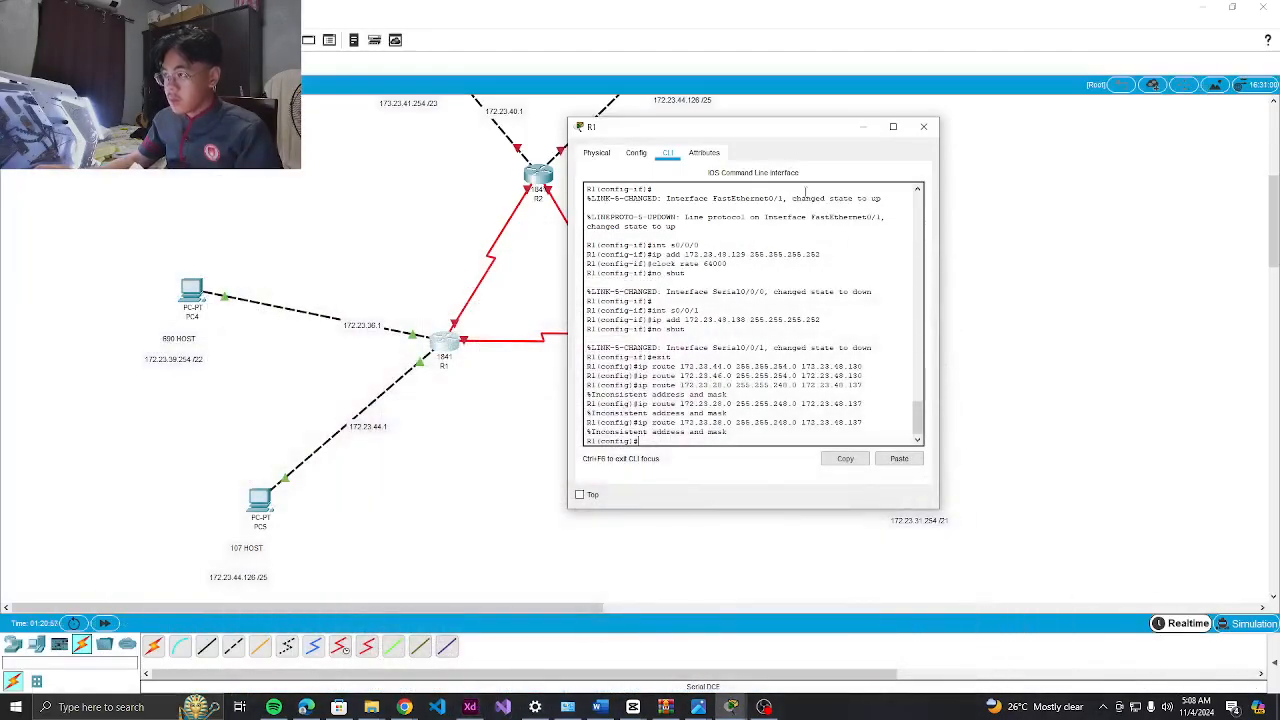
pyautogui.moveTo(816, 140); pyautogui.dragTo(481, 138)
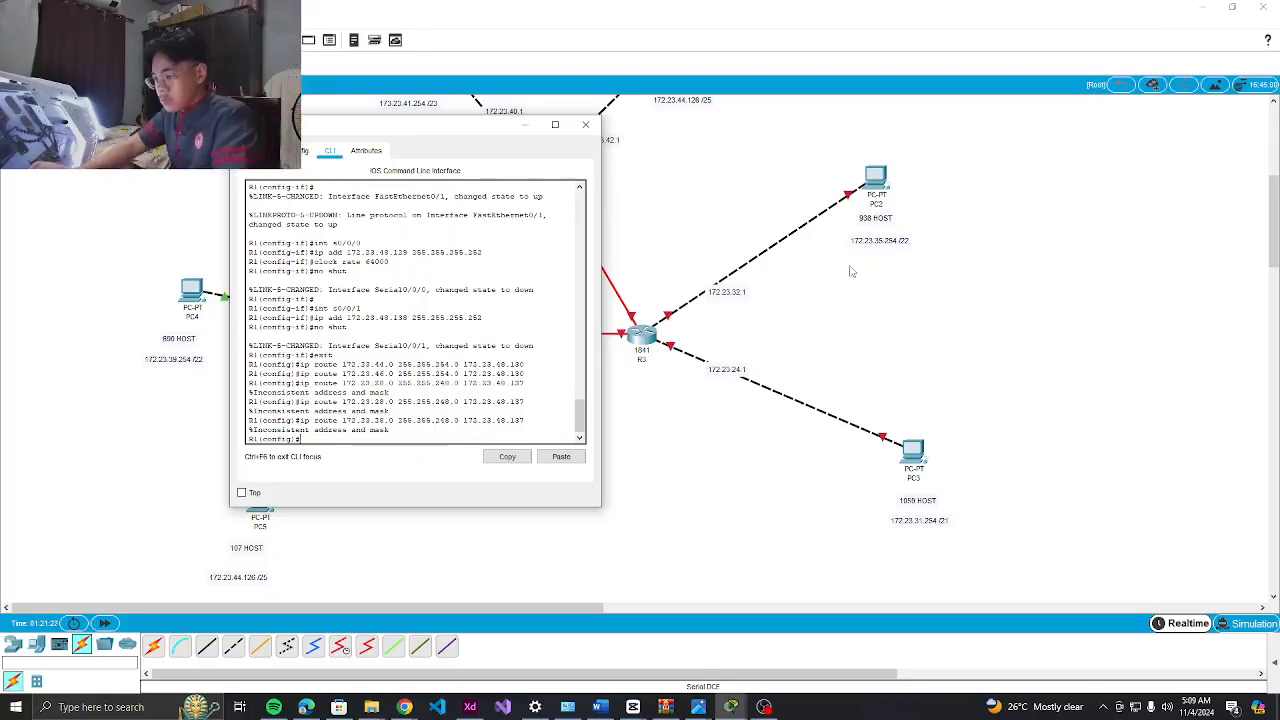
pyautogui.click(766, 707)
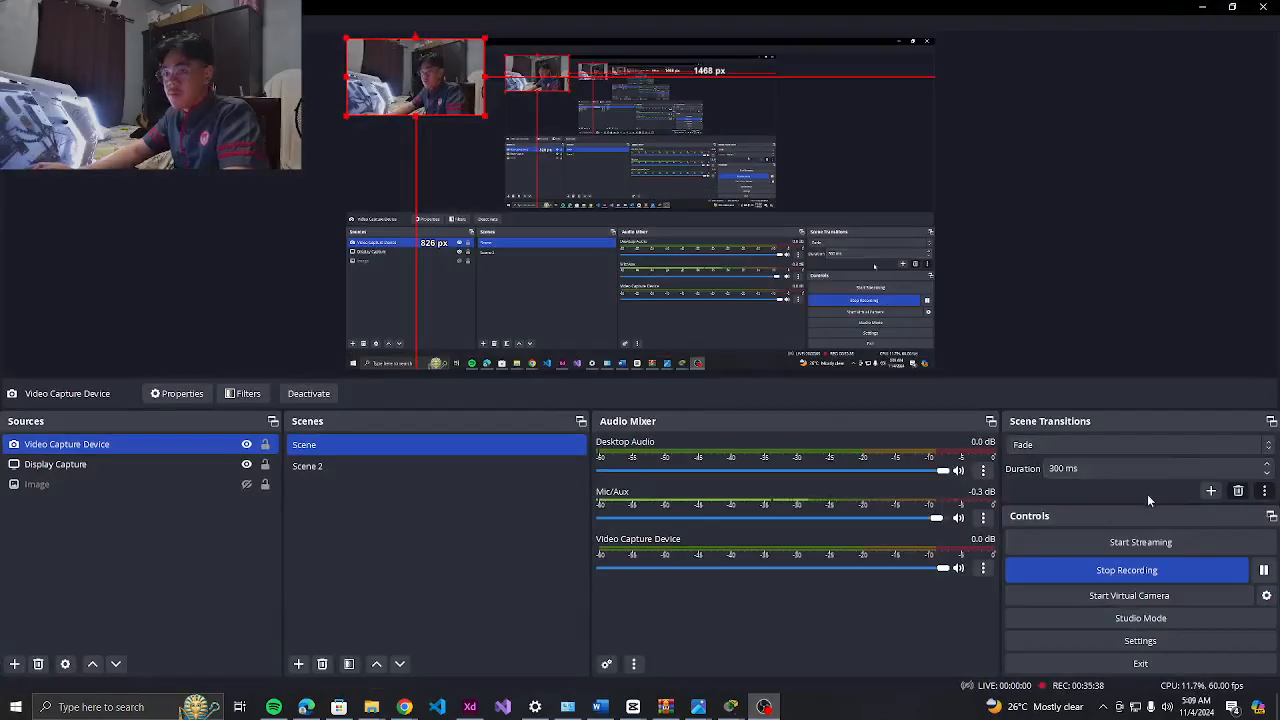
# Pause the recording and switch back to ChatGPT's reply about R1's route
pyautogui.click(1267, 571)
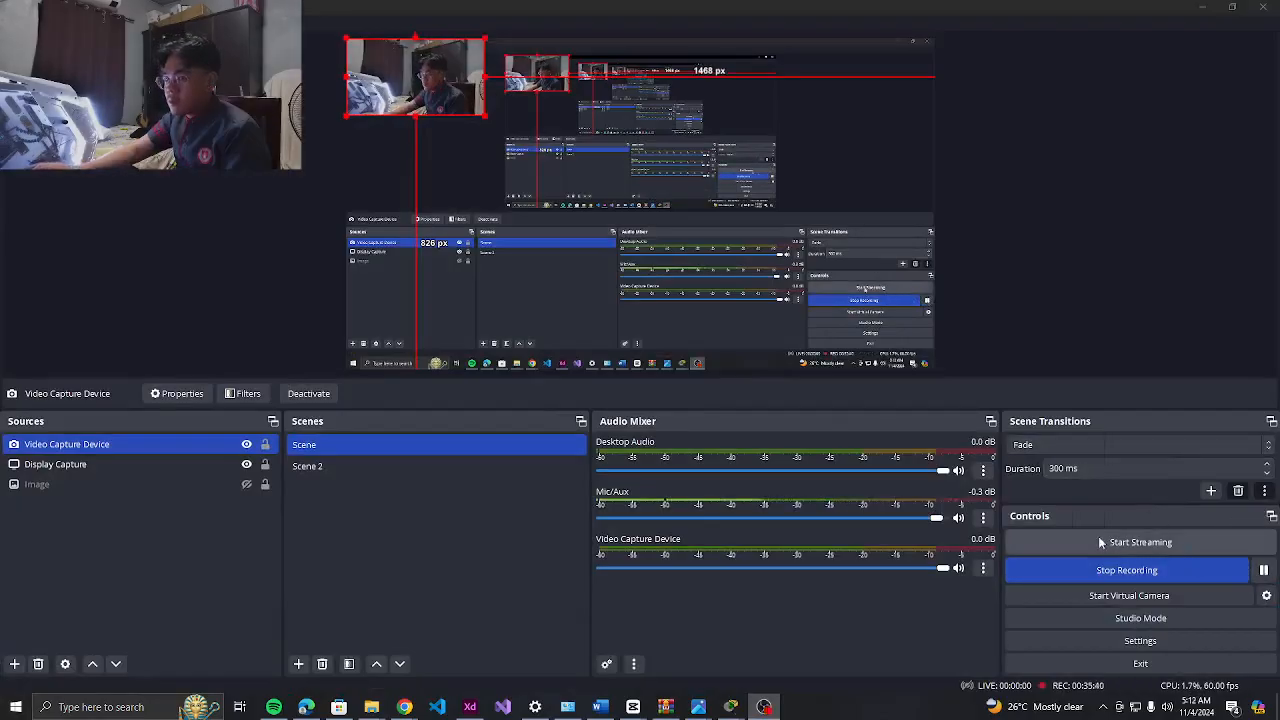
pyautogui.hotkey('alt', 'Tab')
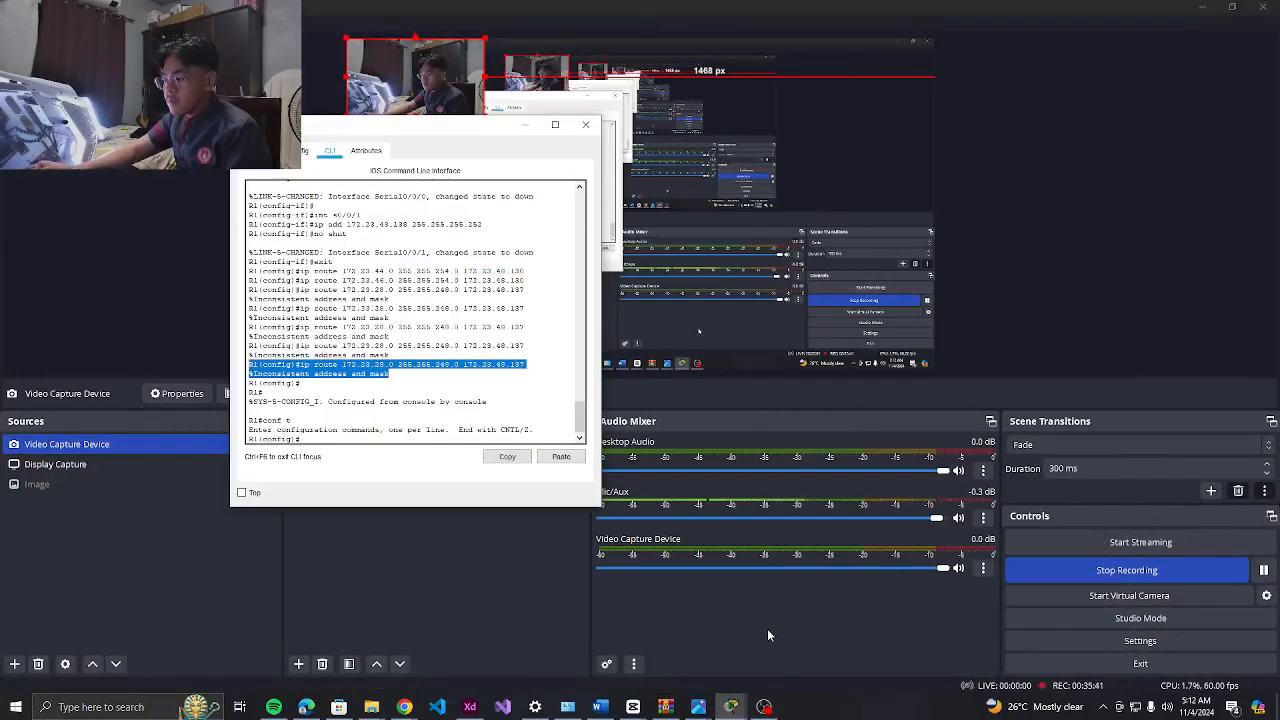
pyautogui.hotkey('alt', 'Tab')
pyautogui.hotkey('alt', 'Tab')
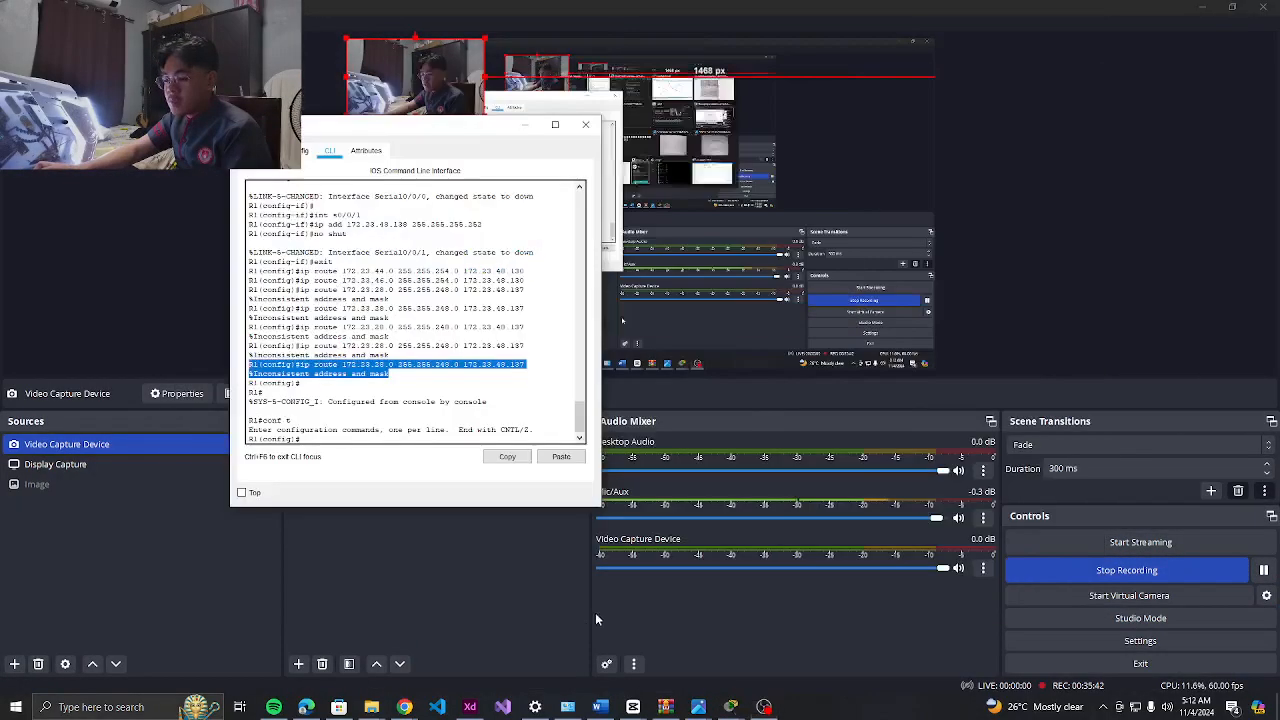
pyautogui.hotkey('alt', 'Tab')
pyautogui.scroll(10, 488, 484)
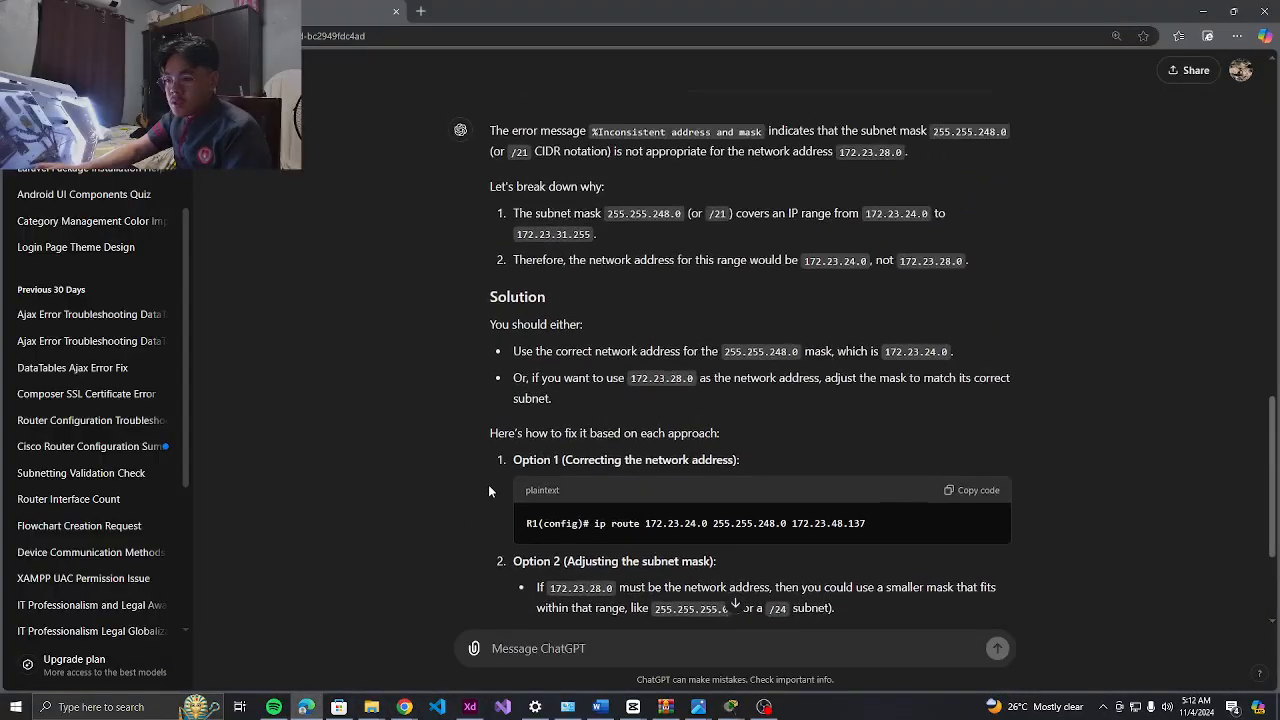
pyautogui.scroll(-5, 489, 491)
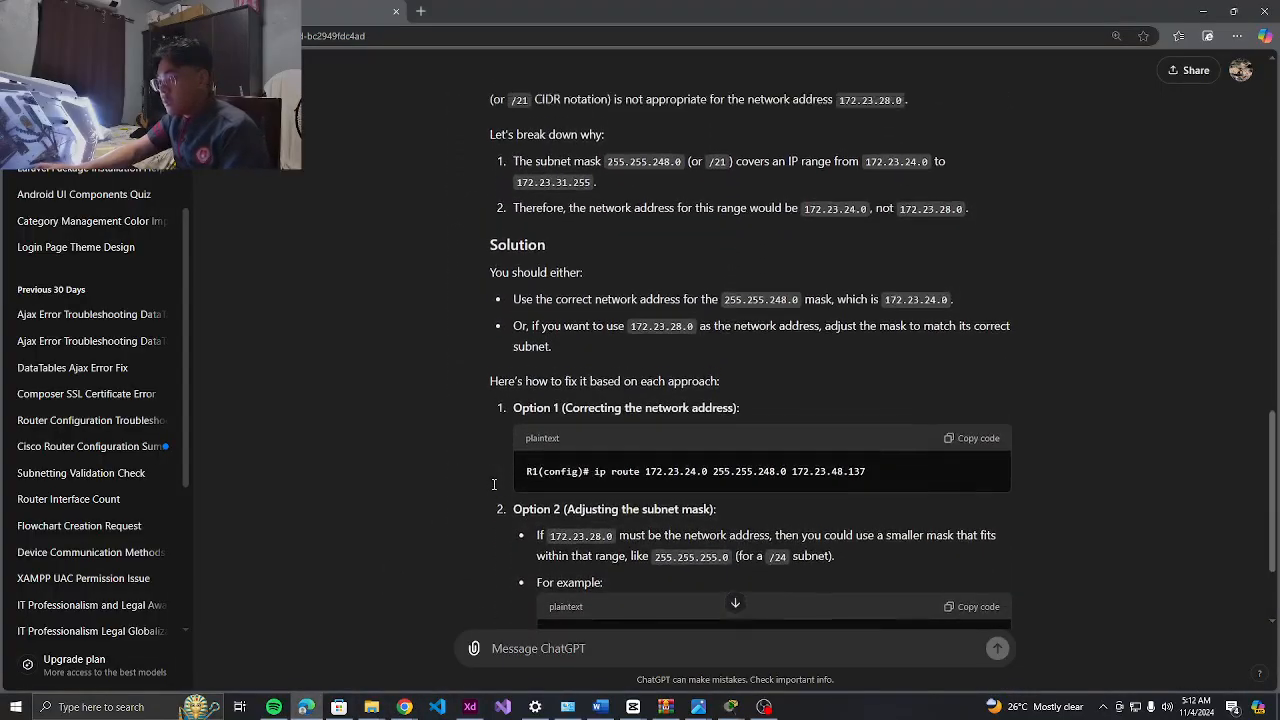
# Highlight ChatGPT's Option 1 corrected ip route command, then switch to the Adobe XD table
pyautogui.moveTo(926, 460); pyautogui.dragTo(533, 444)
pyautogui.click(522, 455)
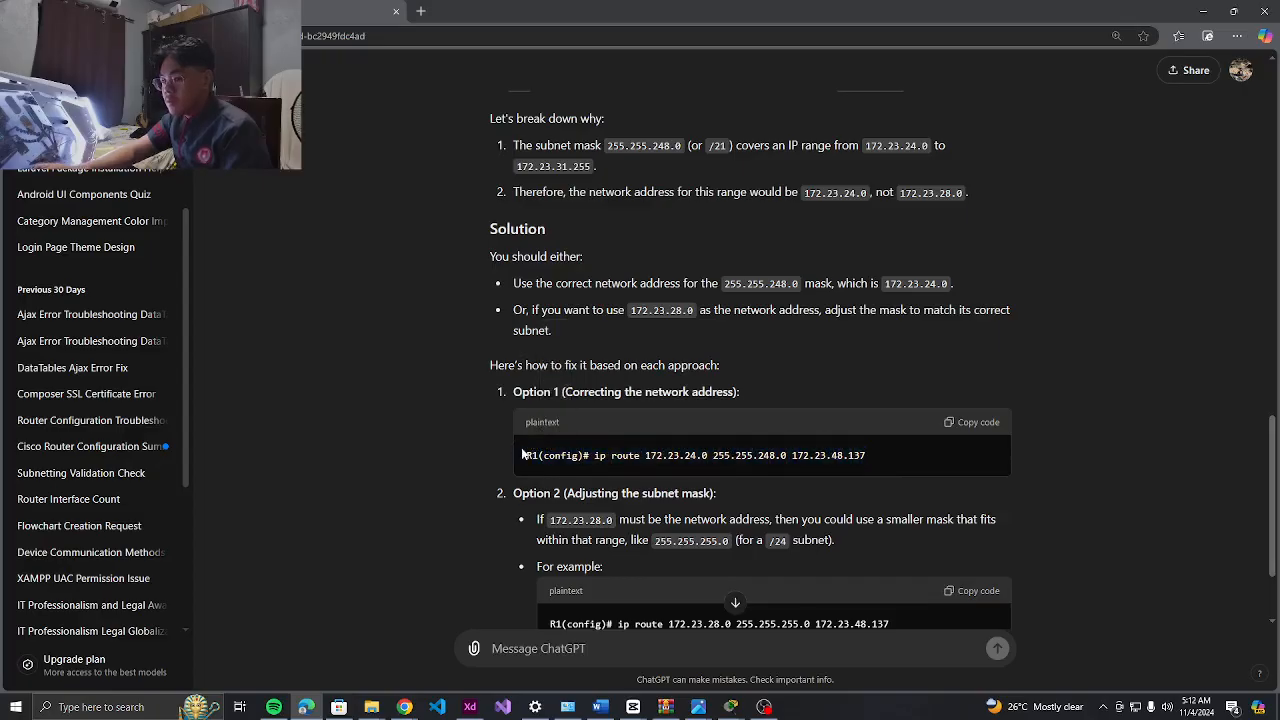
pyautogui.moveTo(893, 459); pyautogui.dragTo(494, 456)
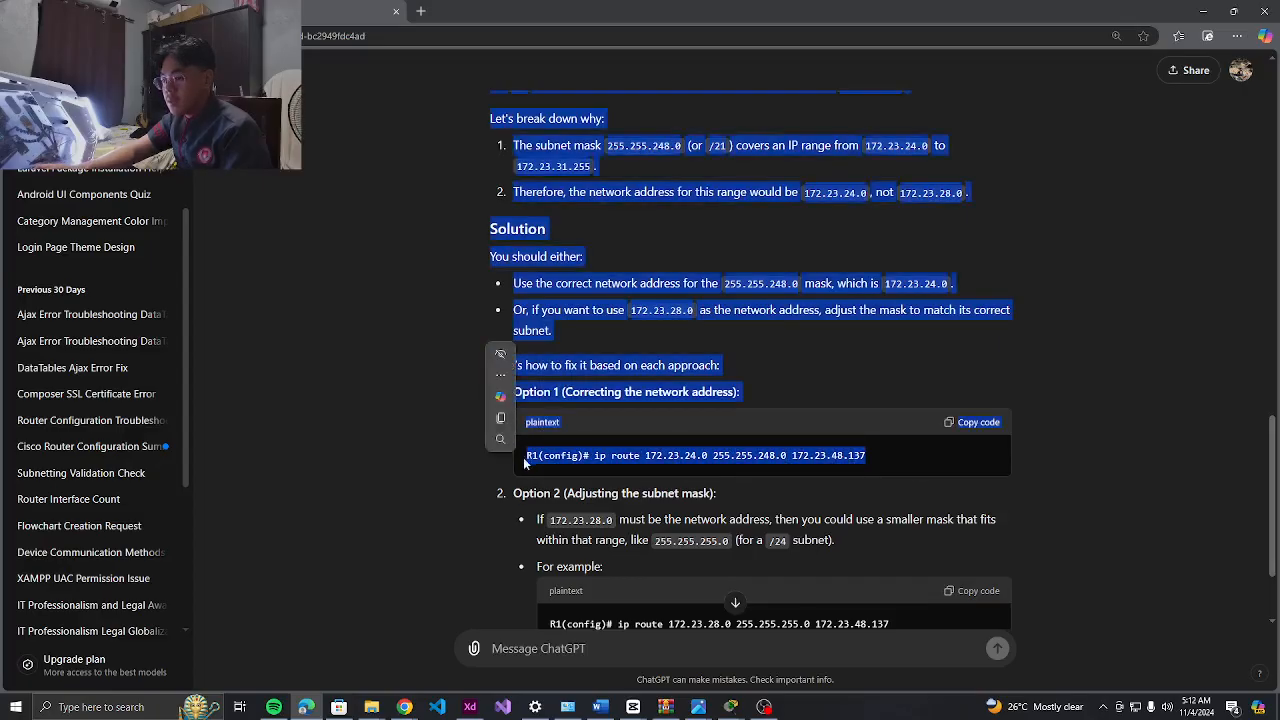
pyautogui.click(530, 461)
pyautogui.moveTo(910, 462); pyautogui.dragTo(508, 448)
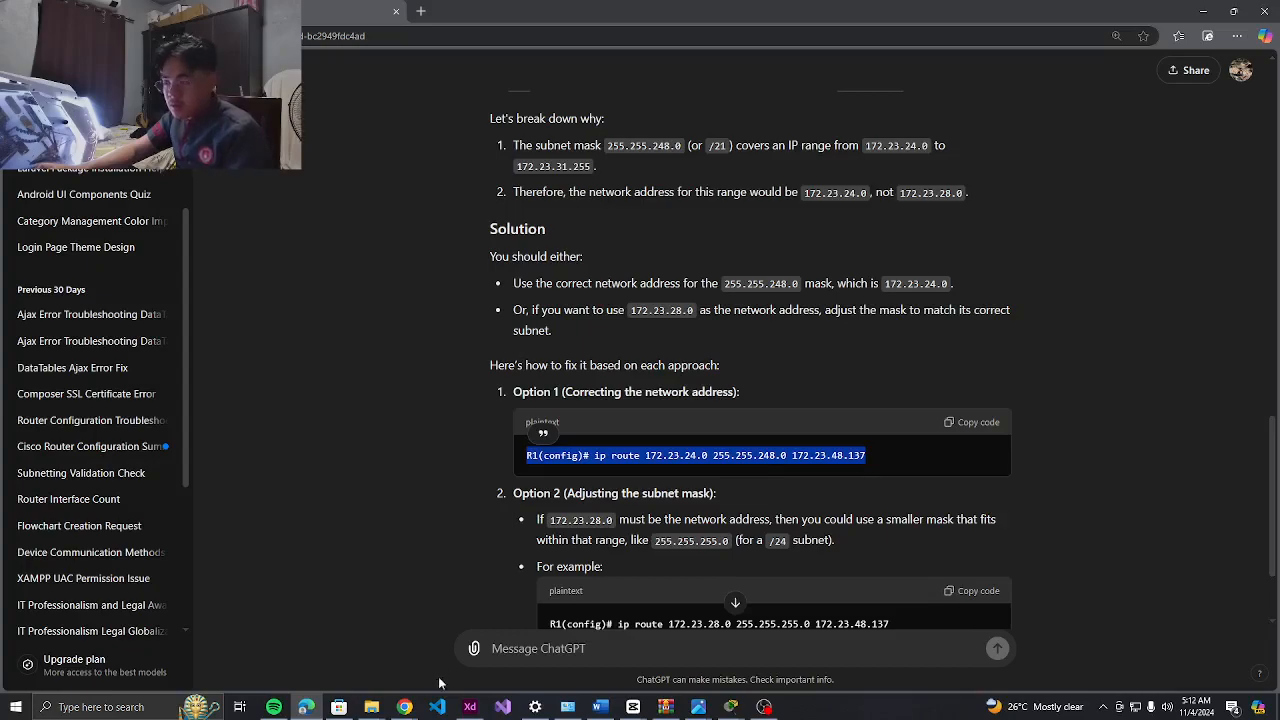
pyautogui.click(469, 707)
# Check the network addresses in Adobe XD's subnetting table, then return to ChatGPT's answer
pyautogui.scroll(3, 338, 444)
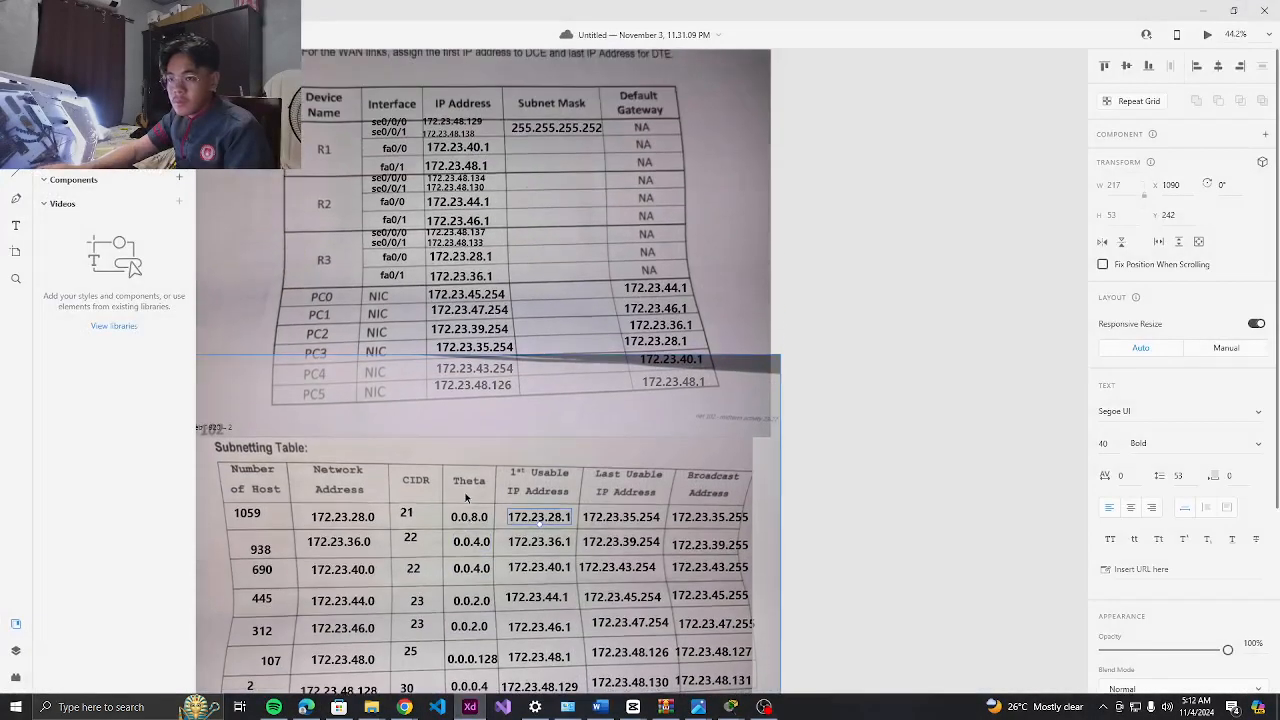
pyautogui.scroll(-1, 338, 444)
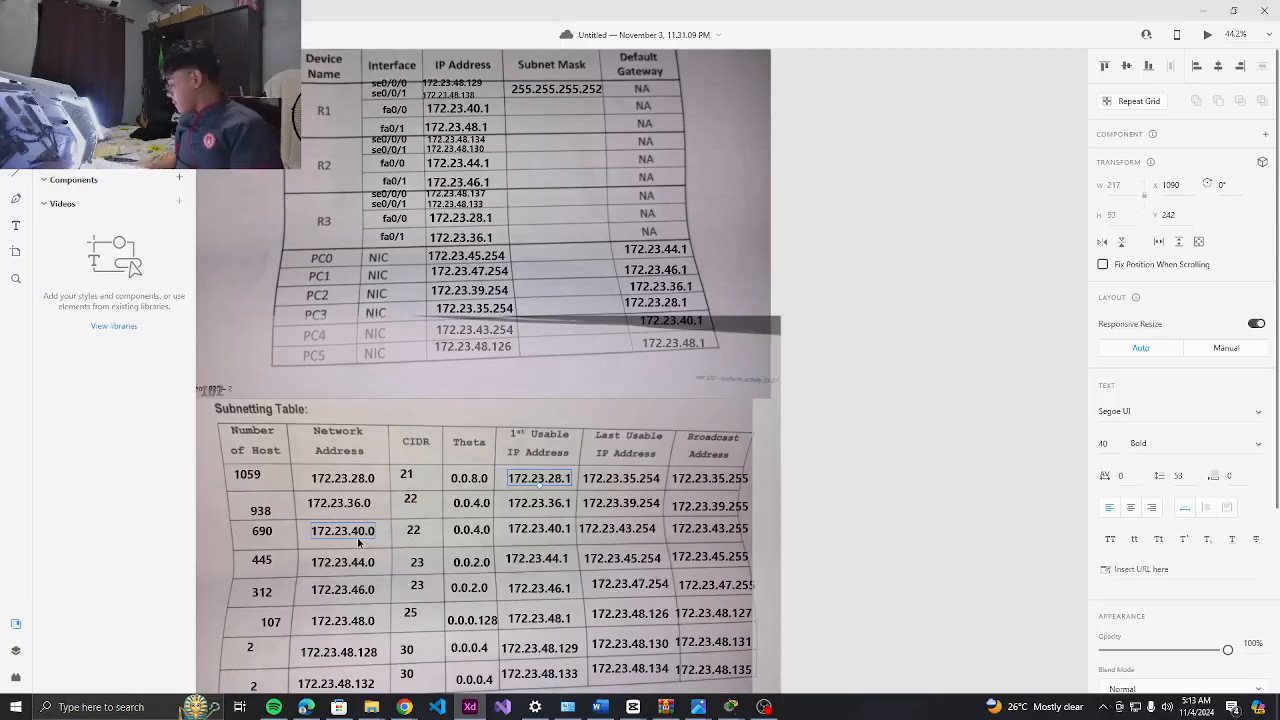
pyautogui.hotkey('alt', 'Tab')
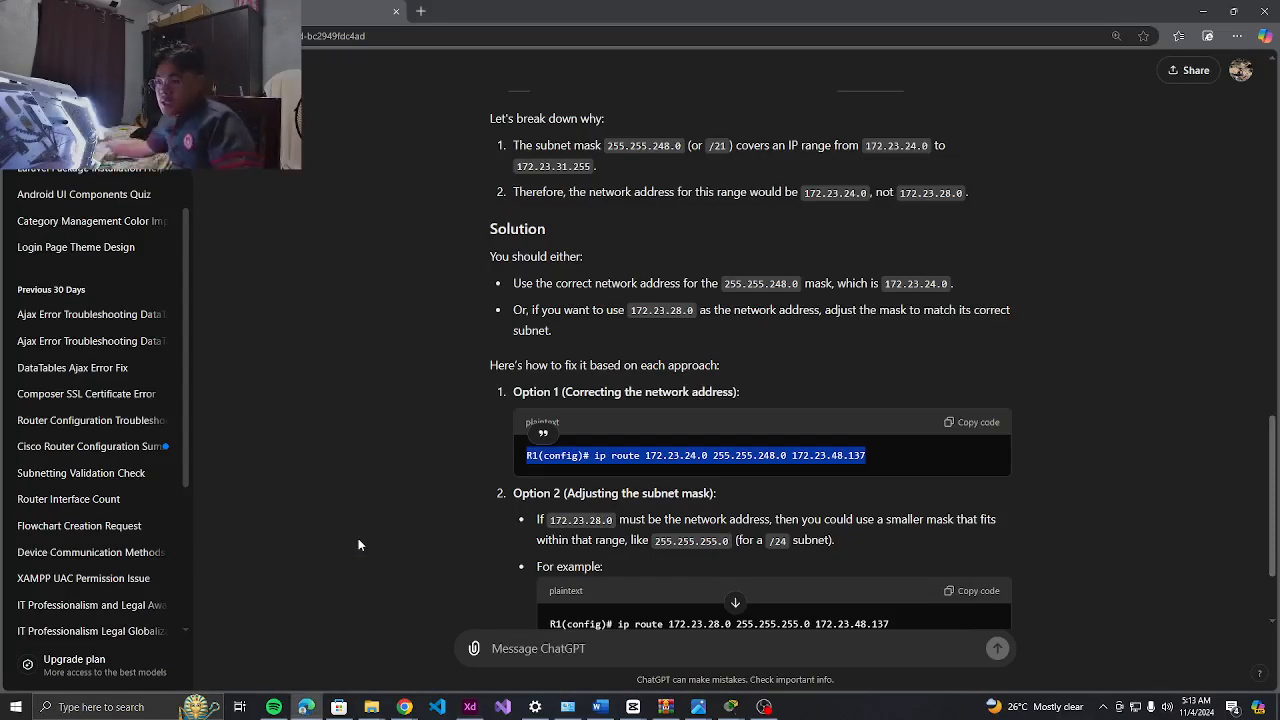
# Scroll through ChatGPT's explanation of why 255.255.248.0 doesn't fit 172.23.28.0
pyautogui.scroll(-1, 748, 320)
pyautogui.scroll(-1, 748, 320)
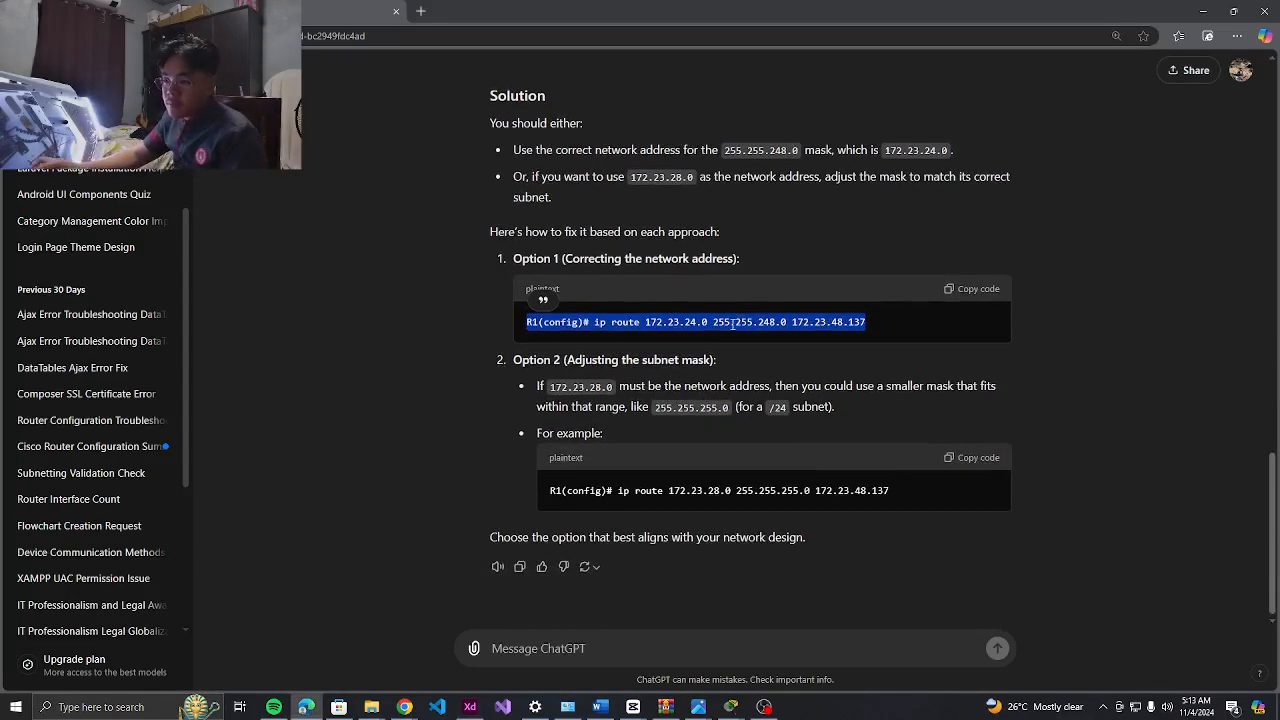
pyautogui.click(567, 392)
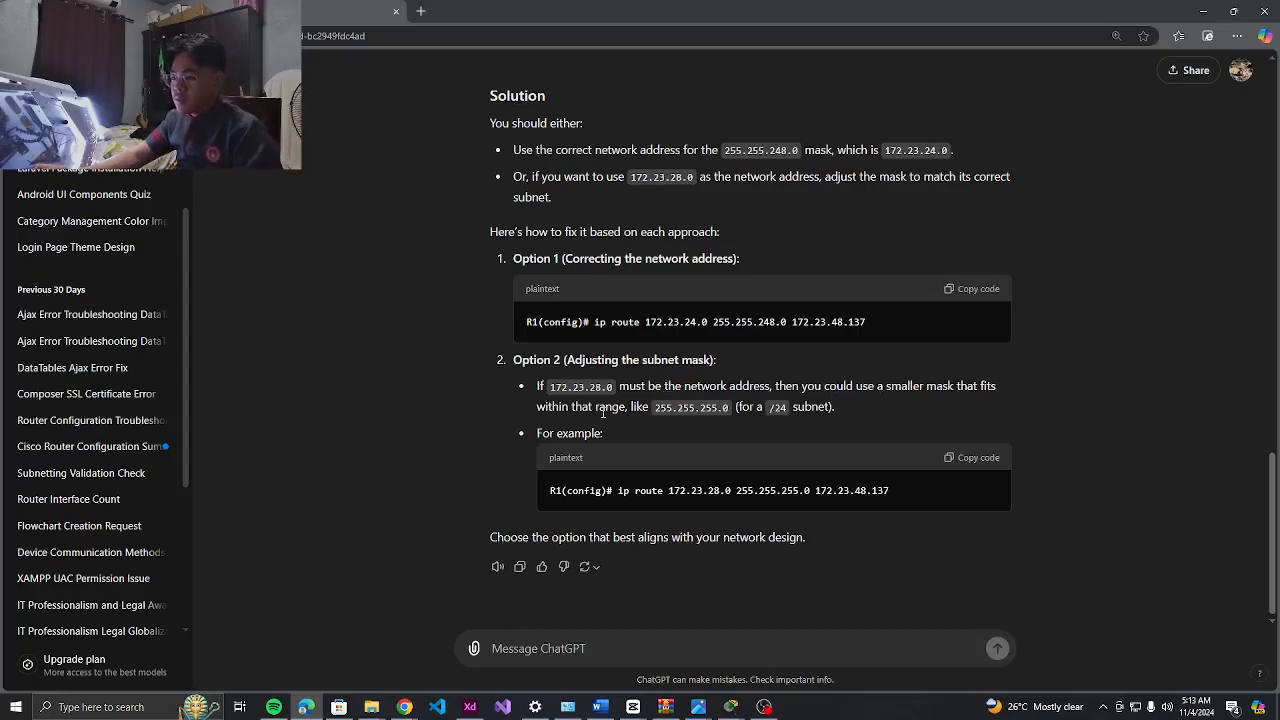
pyautogui.scroll(2, 662, 413)
pyautogui.scroll(-2, 662, 413)
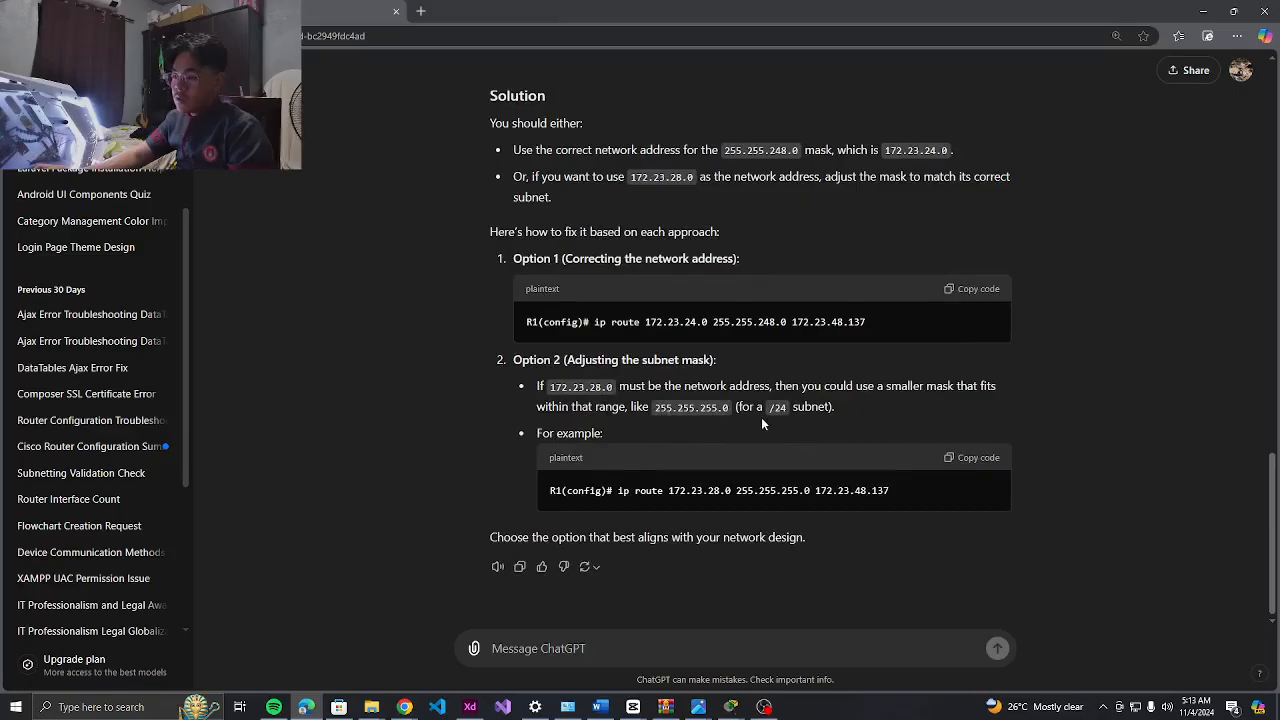
pyautogui.scroll(1, 755, 420)
pyautogui.scroll(-1, 755, 428)
pyautogui.scroll(4, 753, 438)
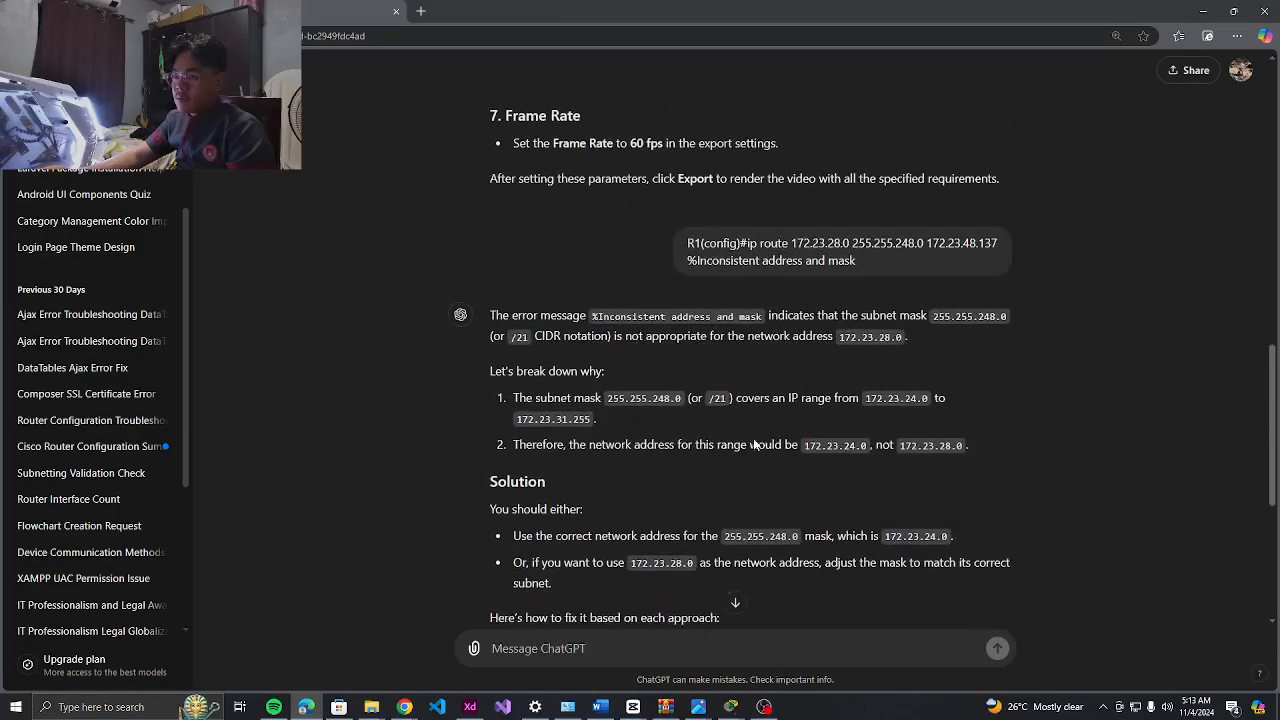
pyautogui.scroll(1, 754, 441)
pyautogui.scroll(-1, 698, 448)
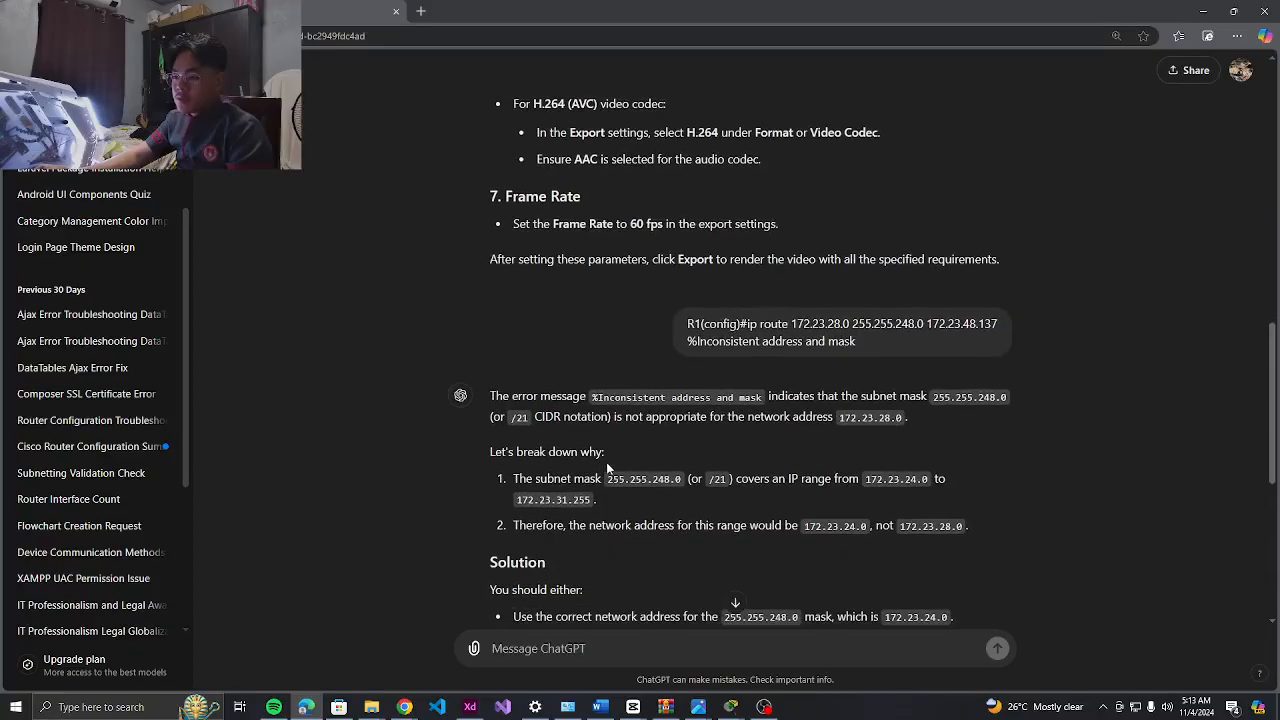
pyautogui.scroll(-1, 661, 457)
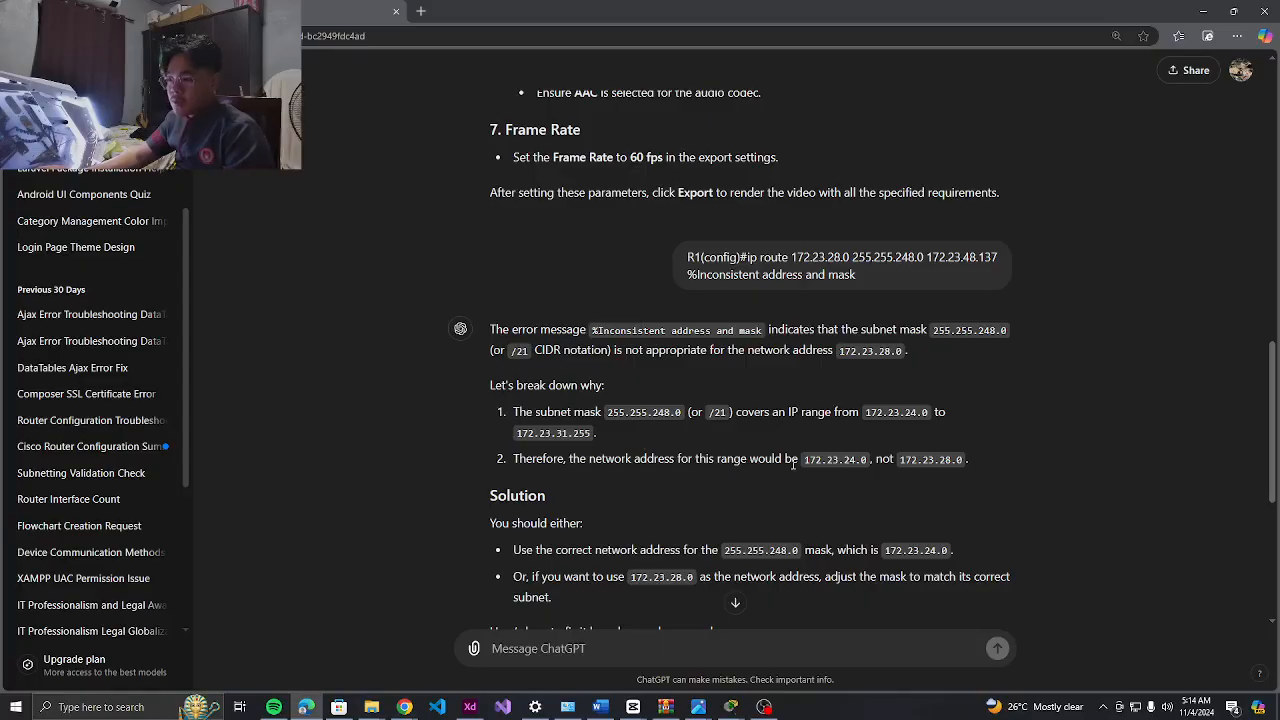
# Highlight network address 172.23.24.0, review Option 2 (mask 255.255.255.0), then bring Adobe XD forward
pyautogui.moveTo(806, 459); pyautogui.dragTo(876, 460)
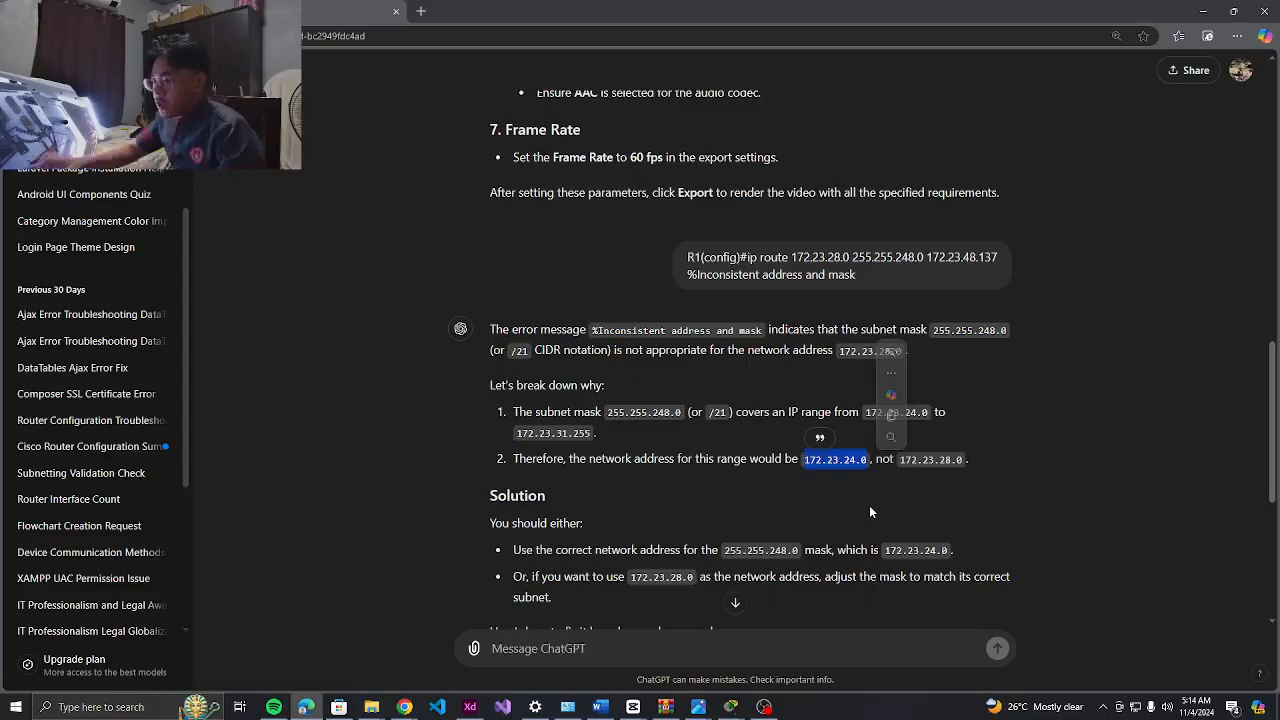
pyautogui.click(634, 441)
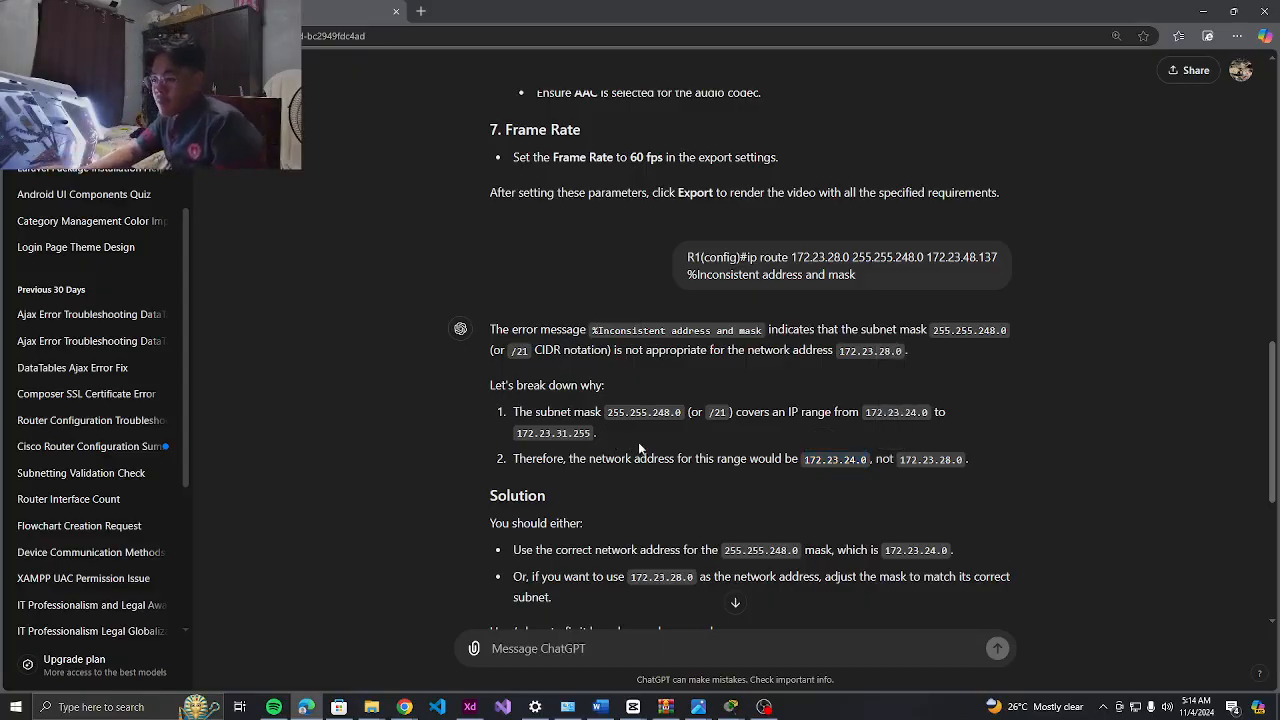
pyautogui.scroll(-2, 700, 420)
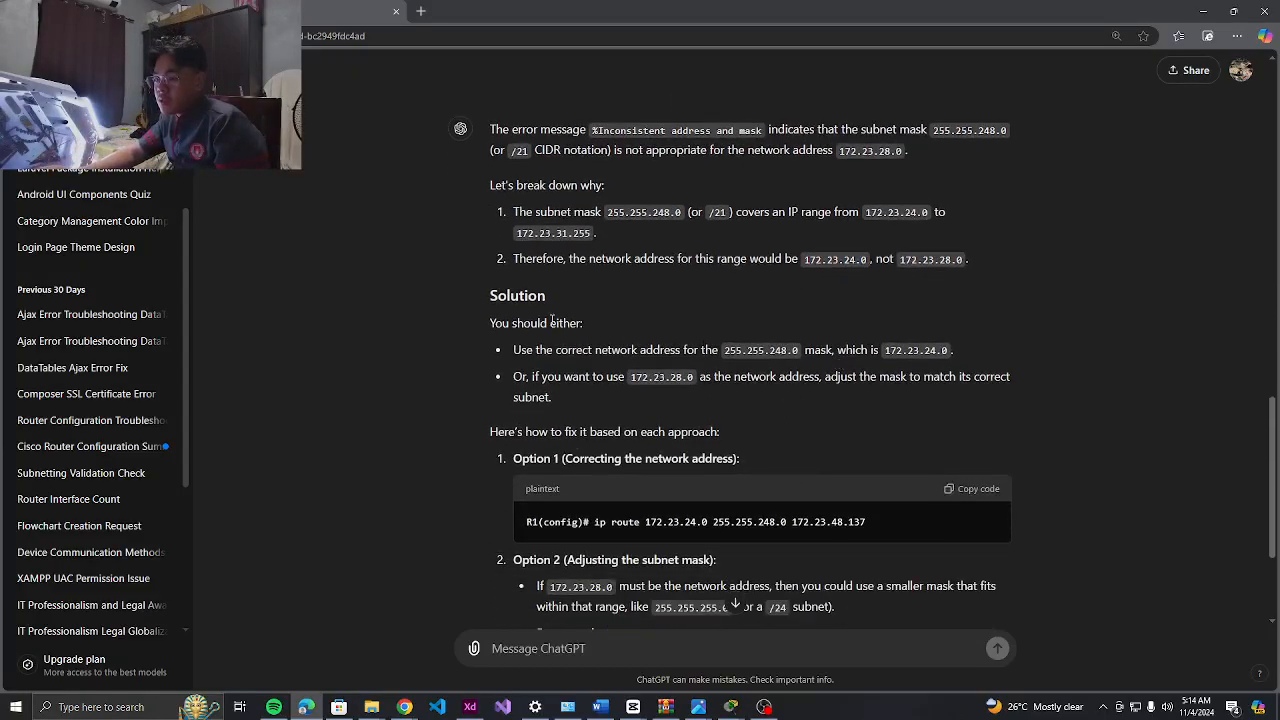
pyautogui.scroll(-3, 748, 322)
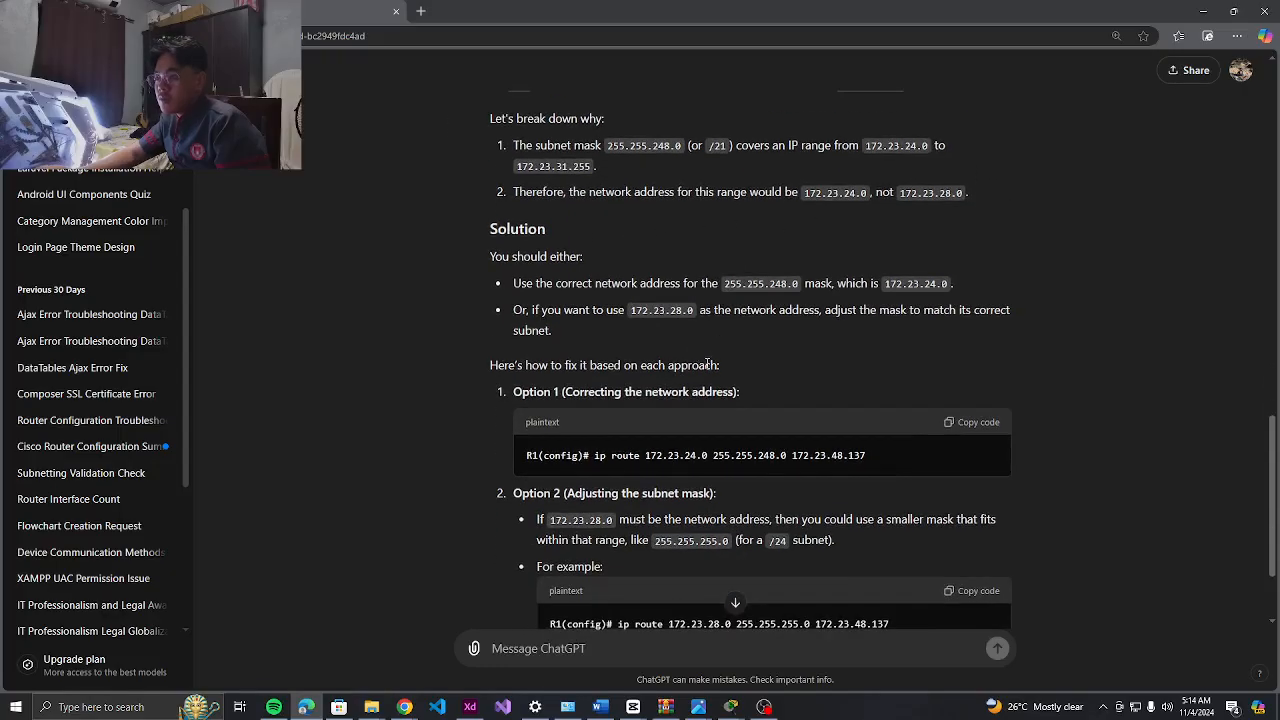
pyautogui.scroll(1, 640, 318)
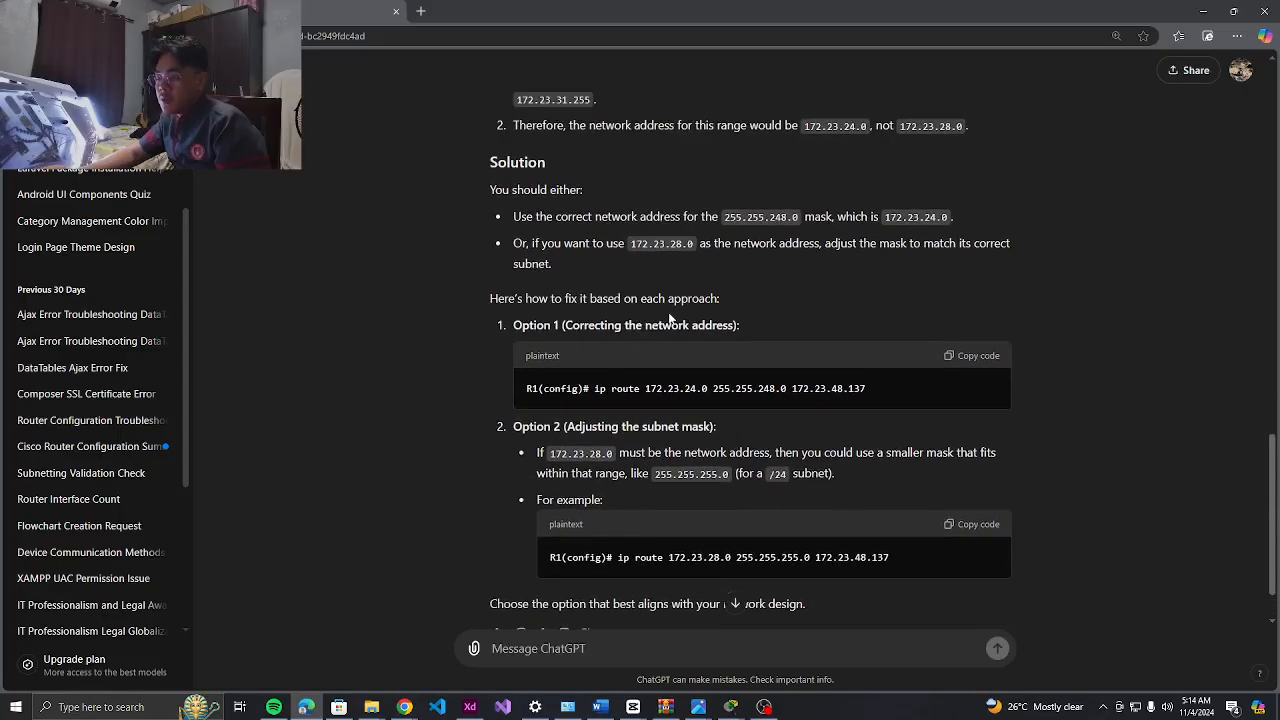
pyautogui.scroll(-1, 671, 318)
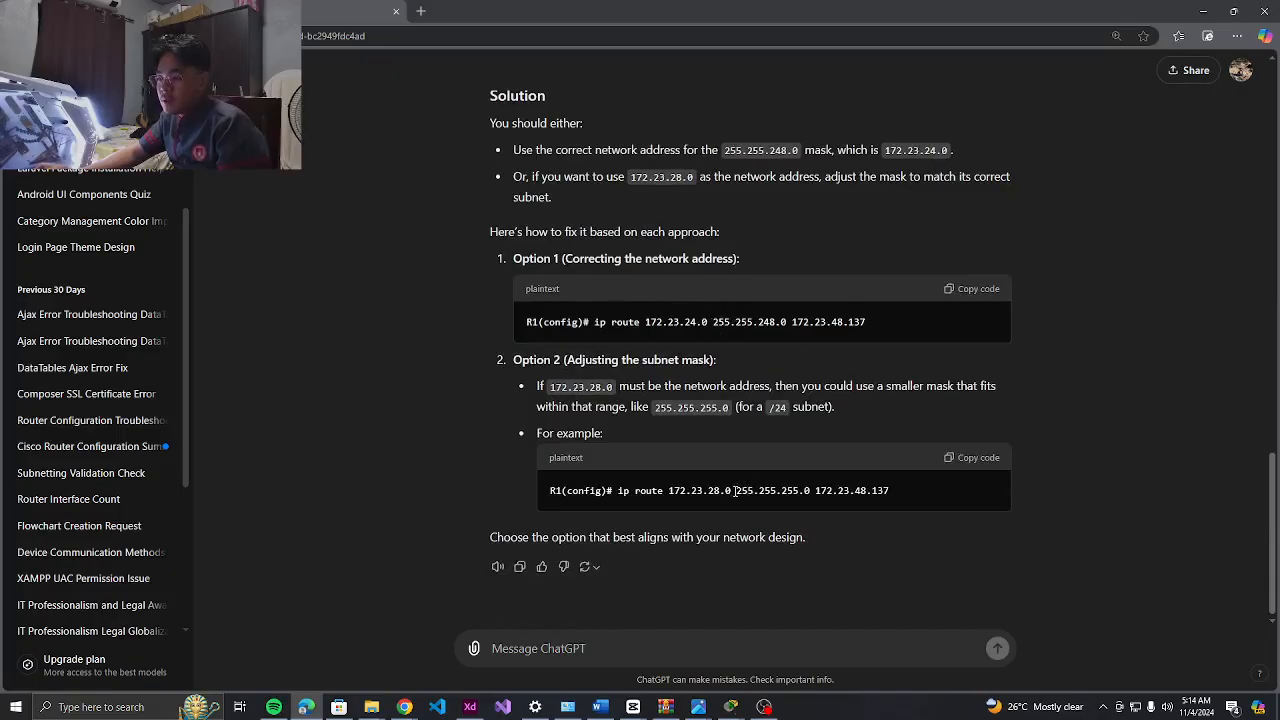
pyautogui.hotkey('alt', 'Tab')
pyautogui.hotkey('alt', 'Tab')
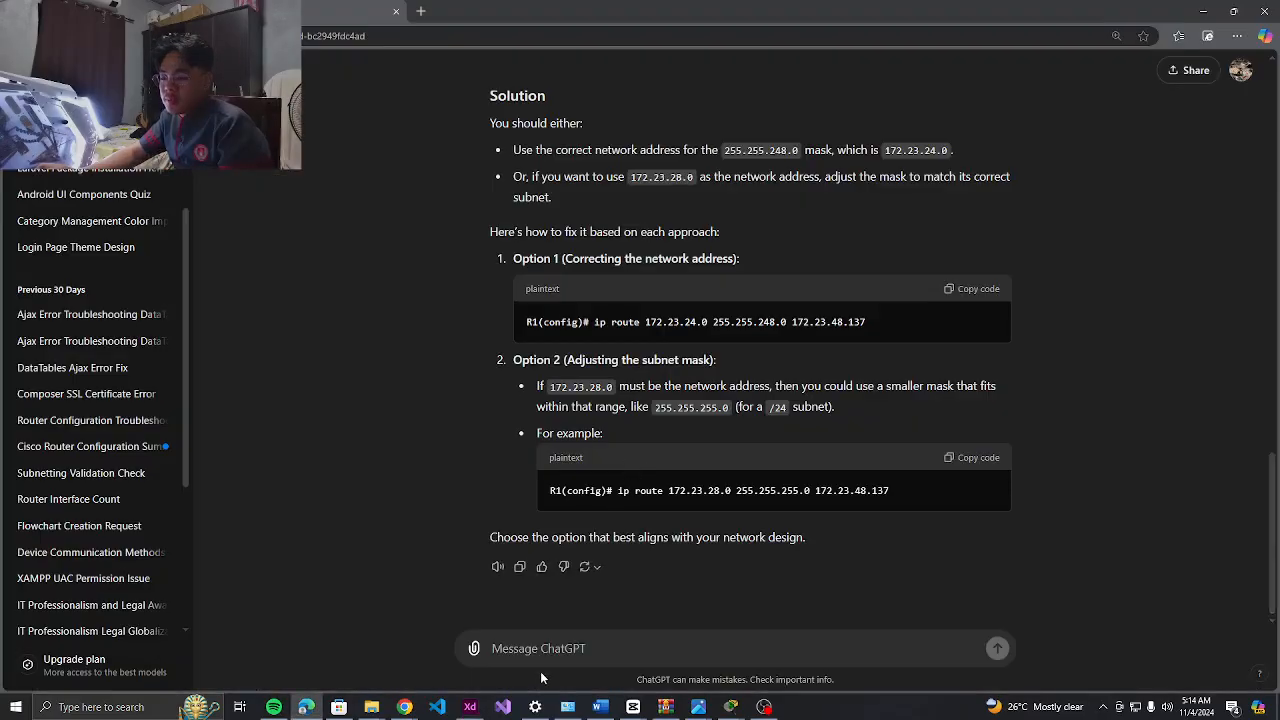
pyautogui.click(470, 707)
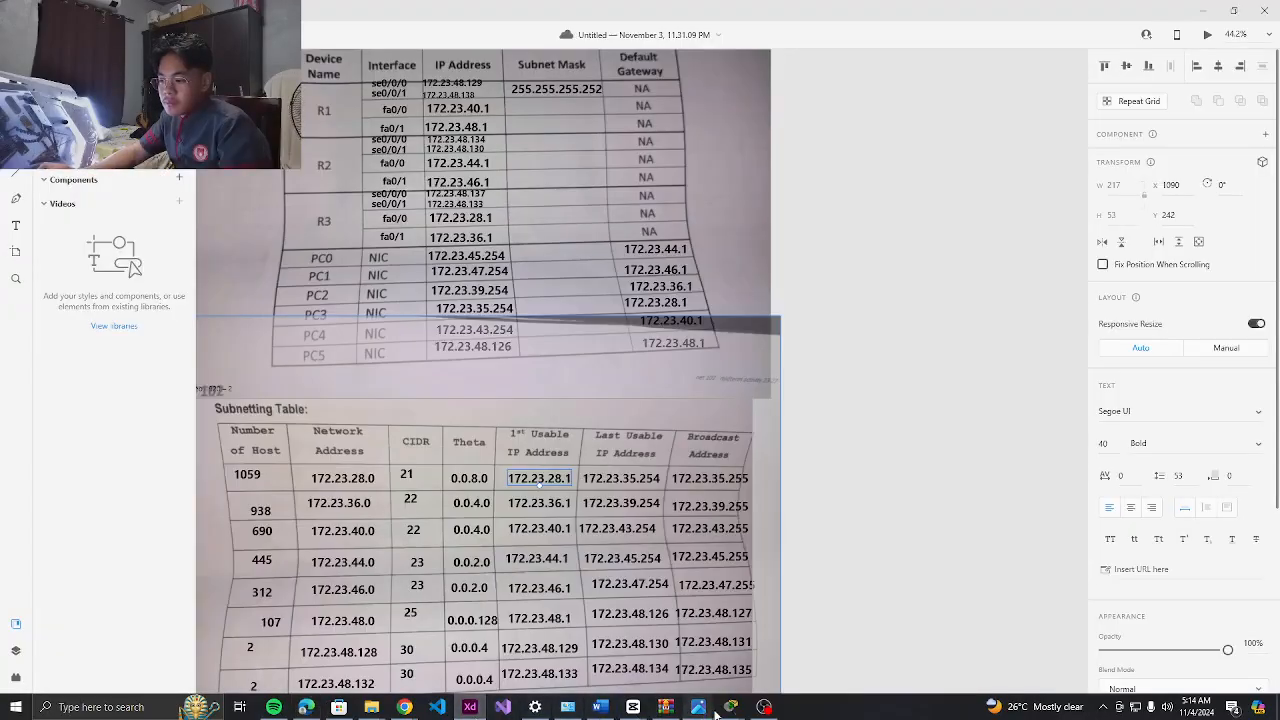
# On R1, re-enter the static route as ip route 172.23.28.0 255.255.255.0 172.23.48.137
pyautogui.moveTo(731, 707)
pyautogui.click(673, 665)
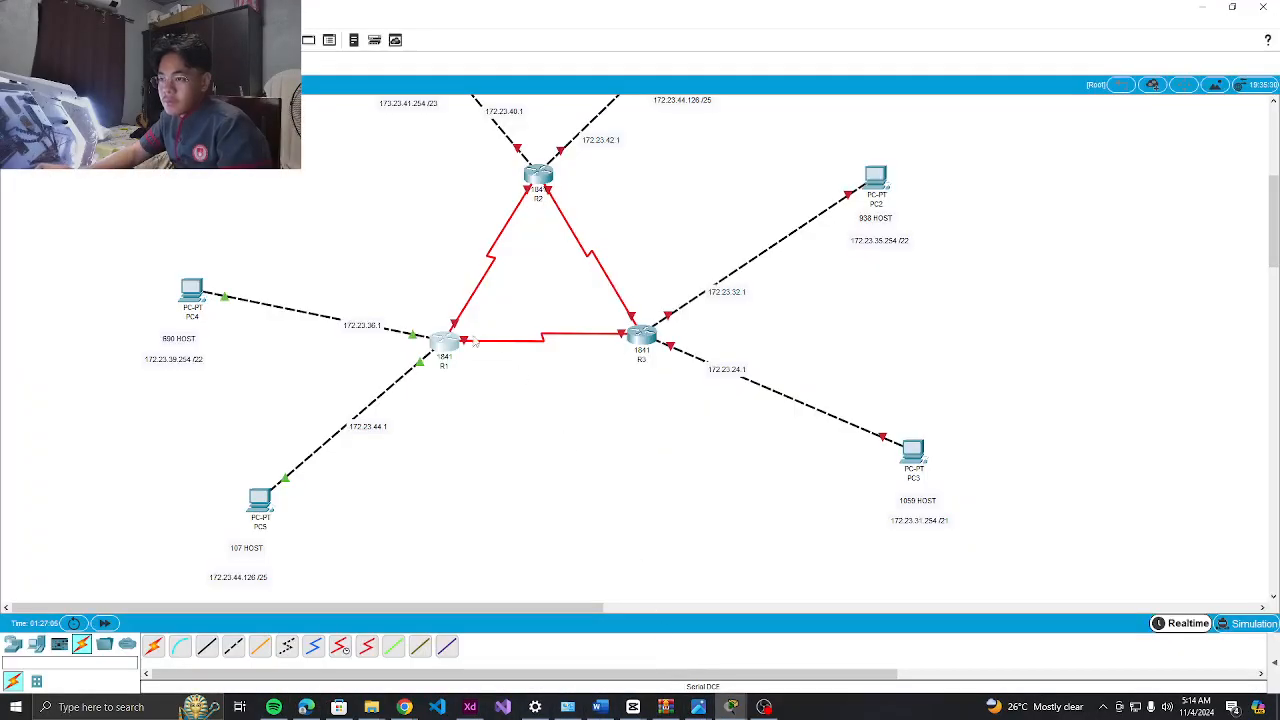
pyautogui.click(438, 346)
pyautogui.click(440, 385)
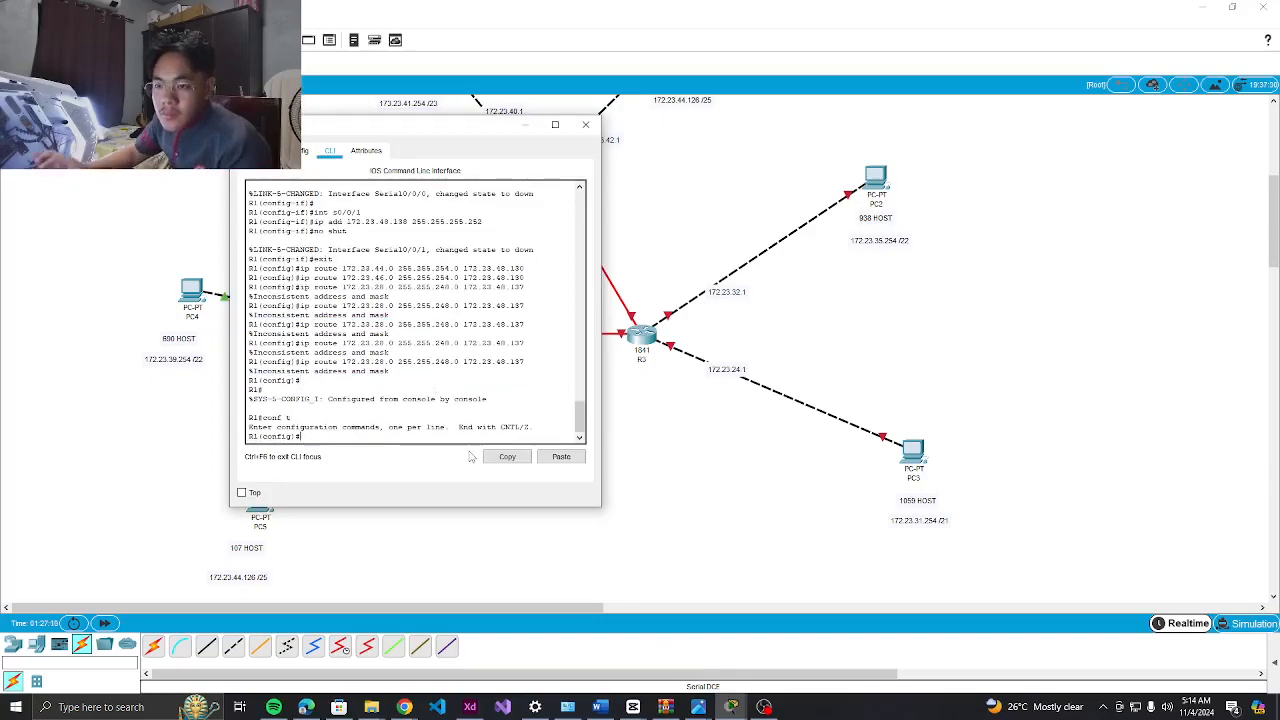
pyautogui.press('Up')
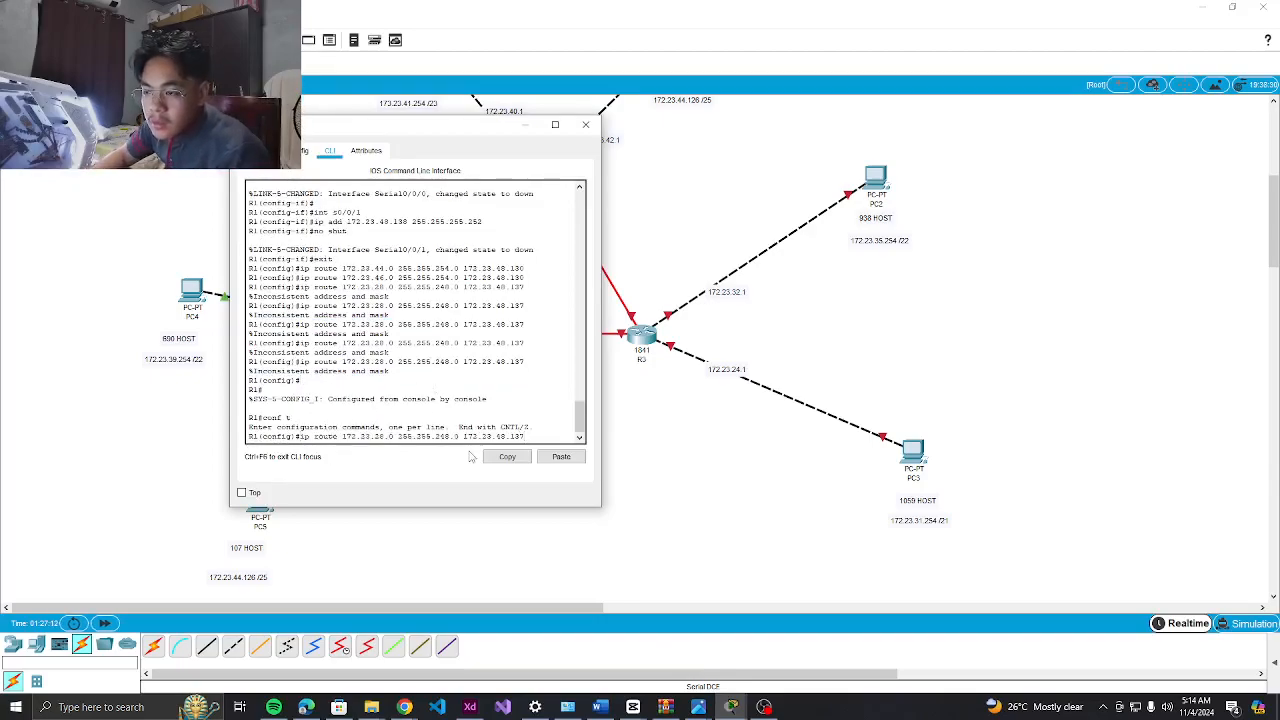
pyautogui.press('BackSpace')
pyautogui.press('BackSpace')
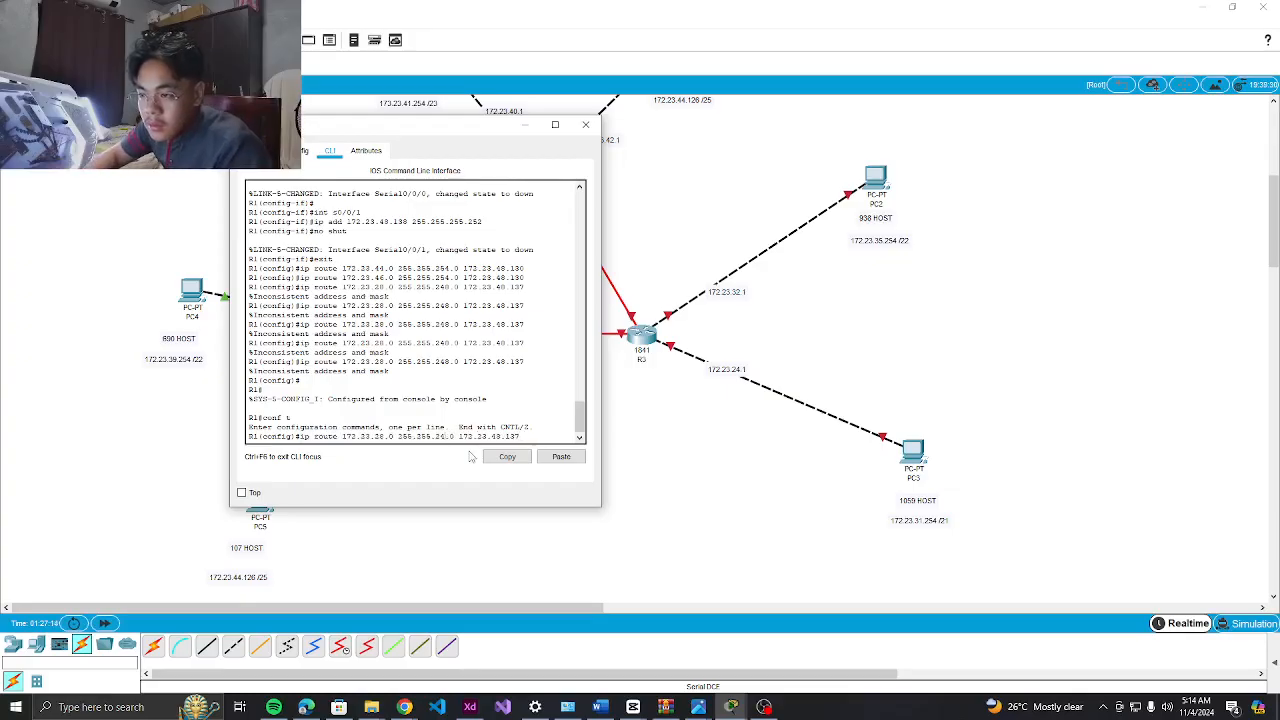
pyautogui.write('55')
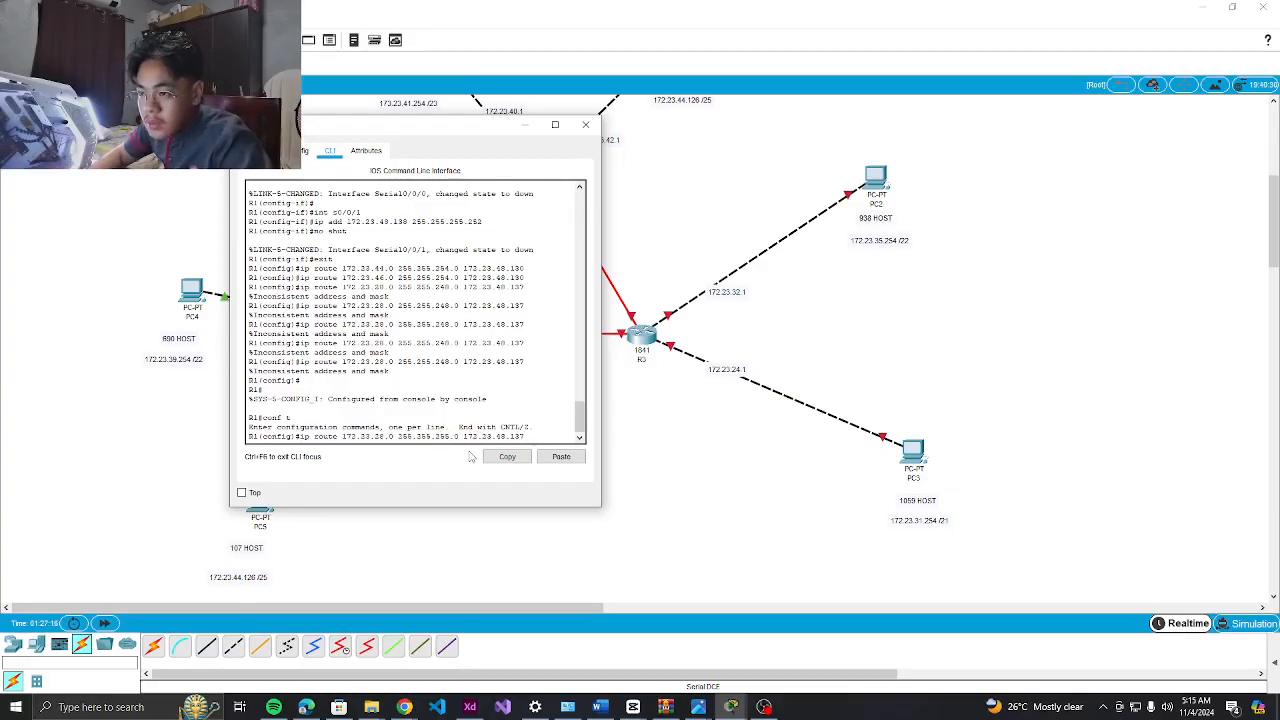
pyautogui.press('Return')
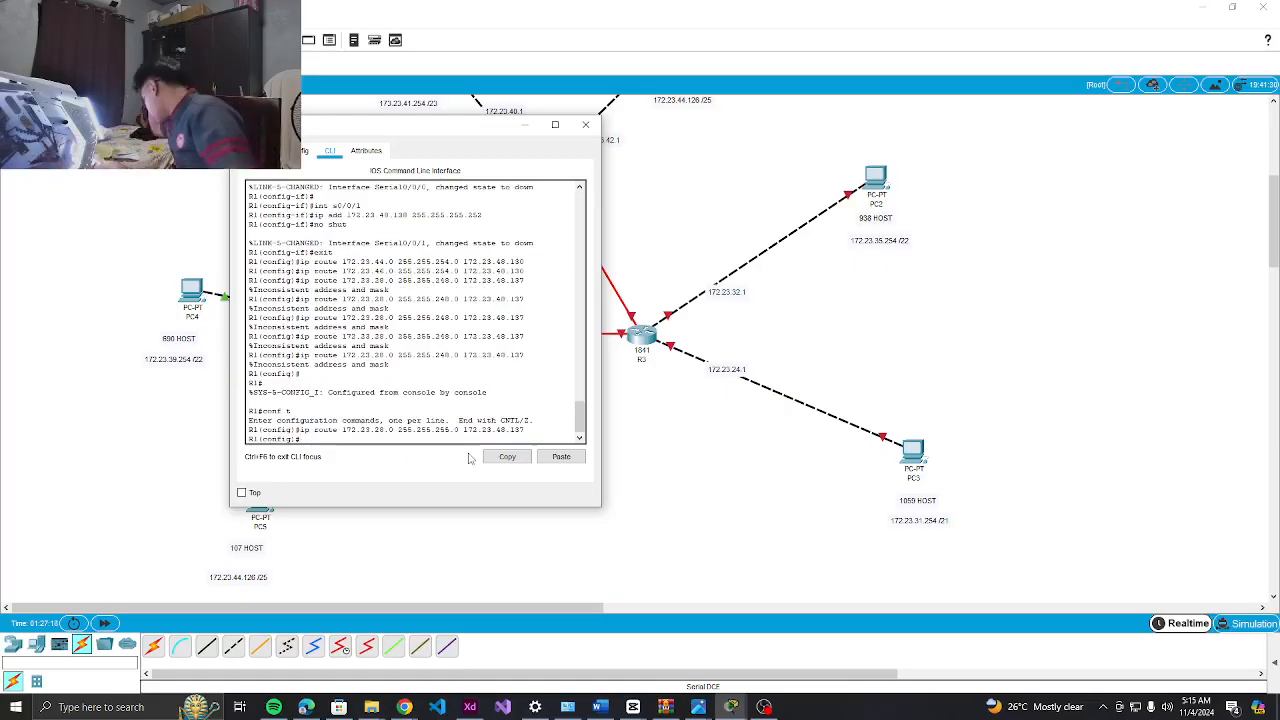
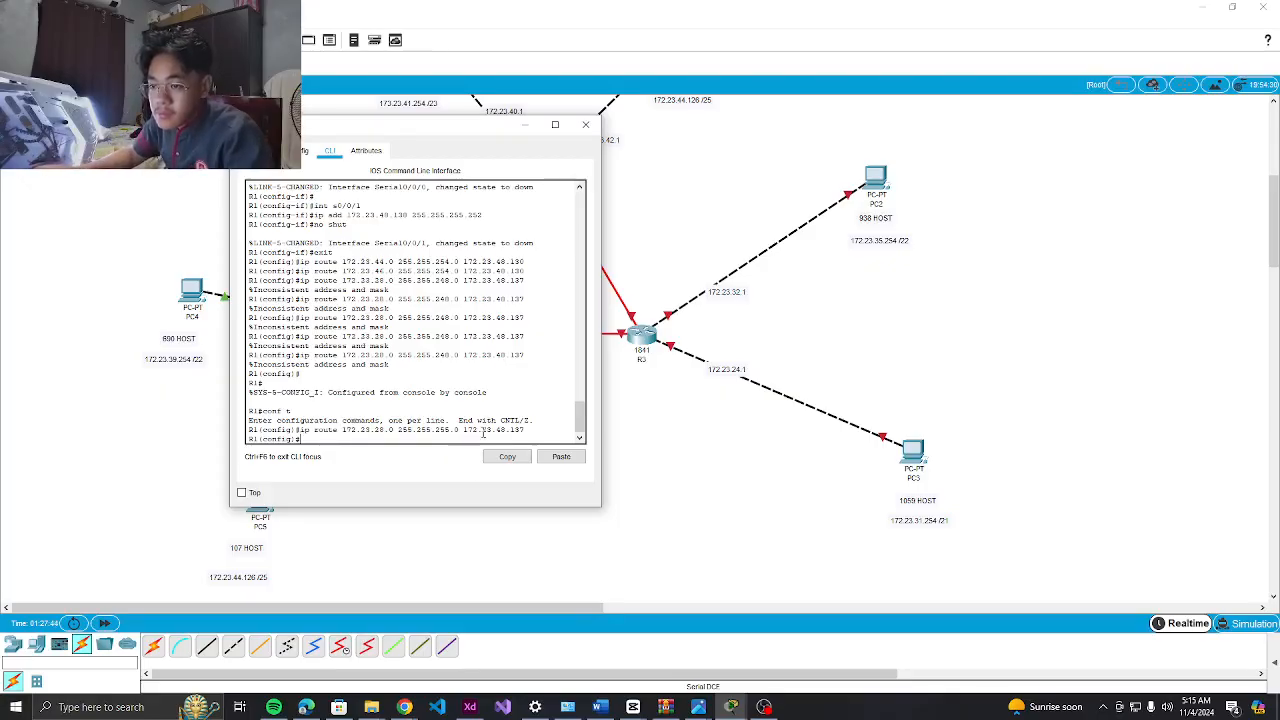
# On R1, add the static route ip route 172.23.36.0 255.255.255.0 172.23.48.137
pyautogui.press('Up')
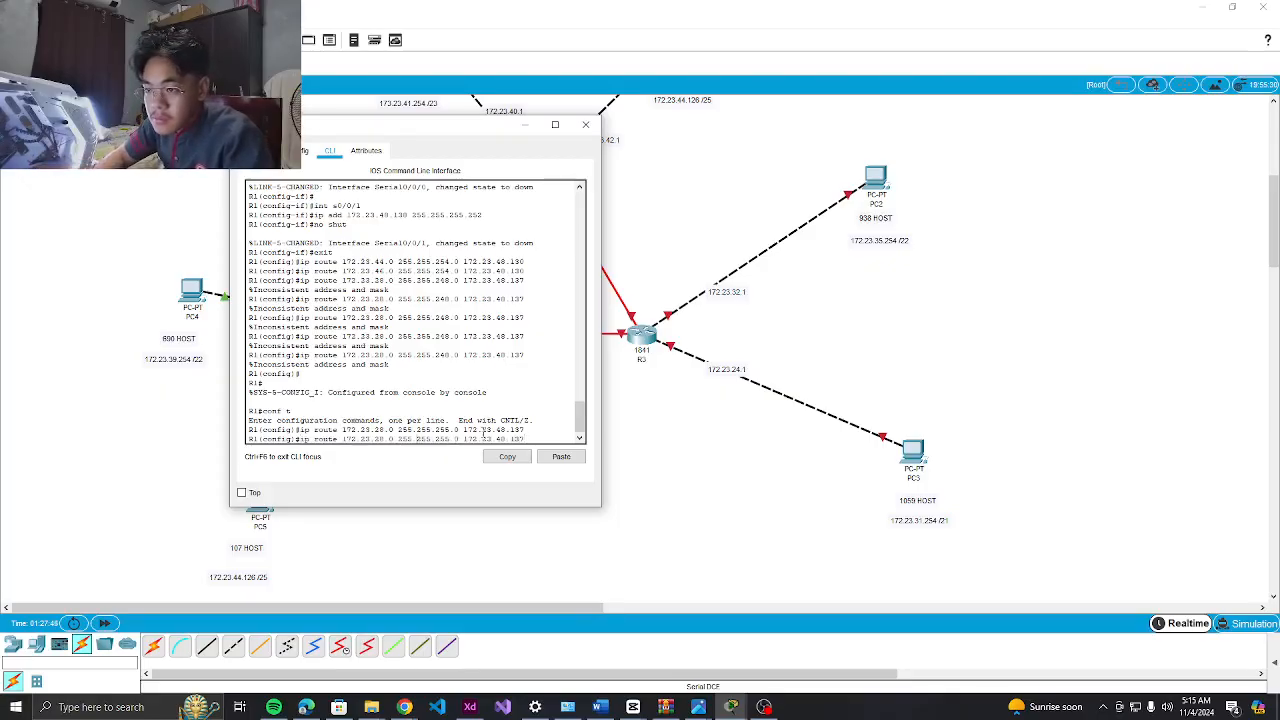
pyautogui.press('BackSpace')
pyautogui.press('BackSpace')
pyautogui.write('3')
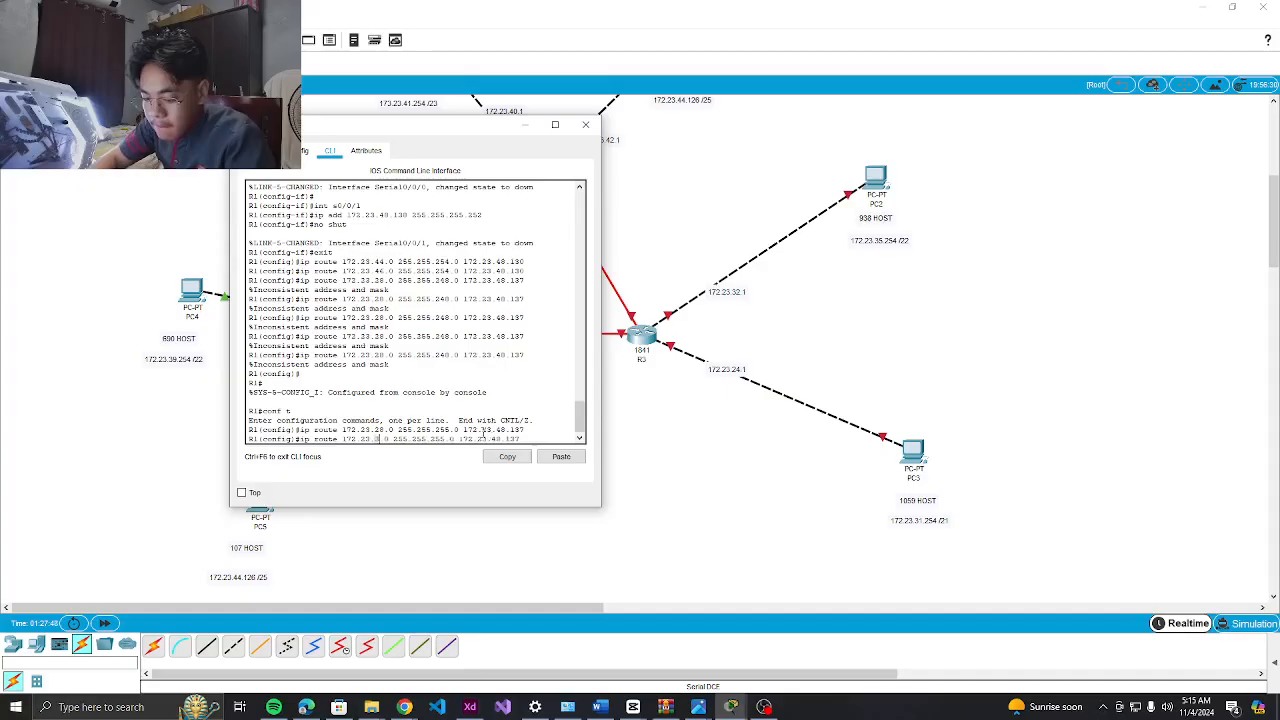
pyautogui.write('6')
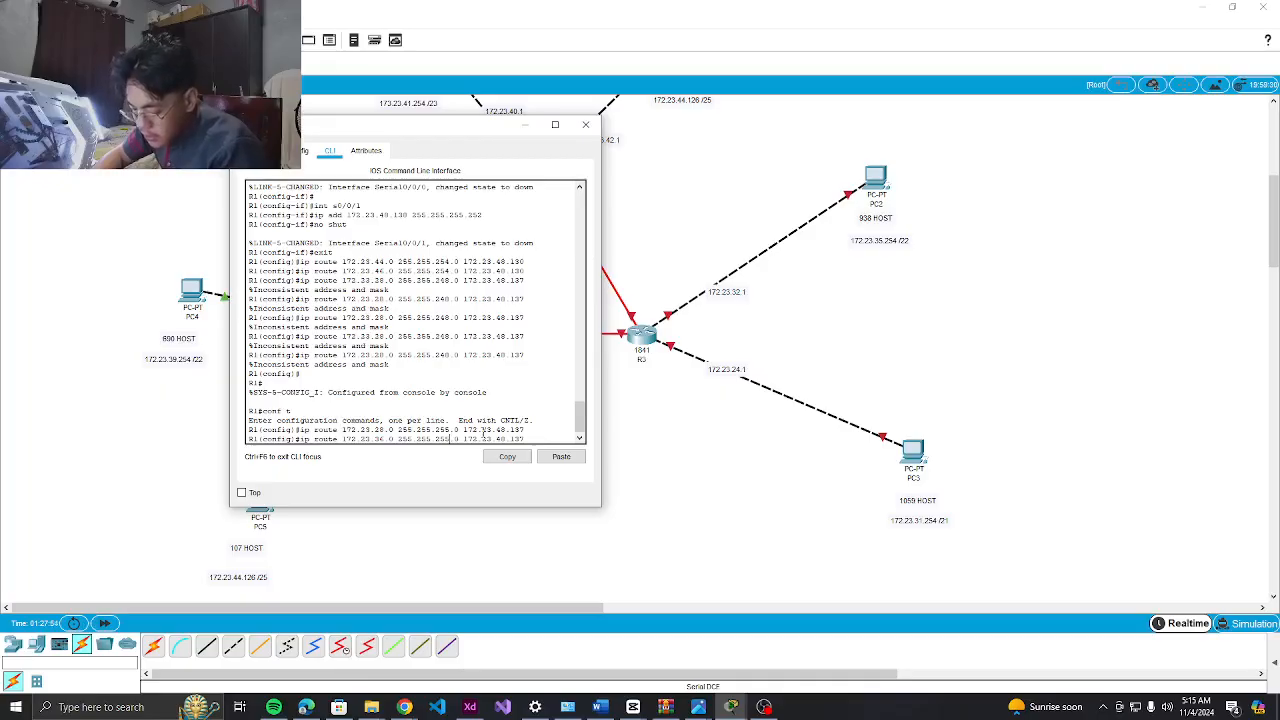
pyautogui.press('Return')
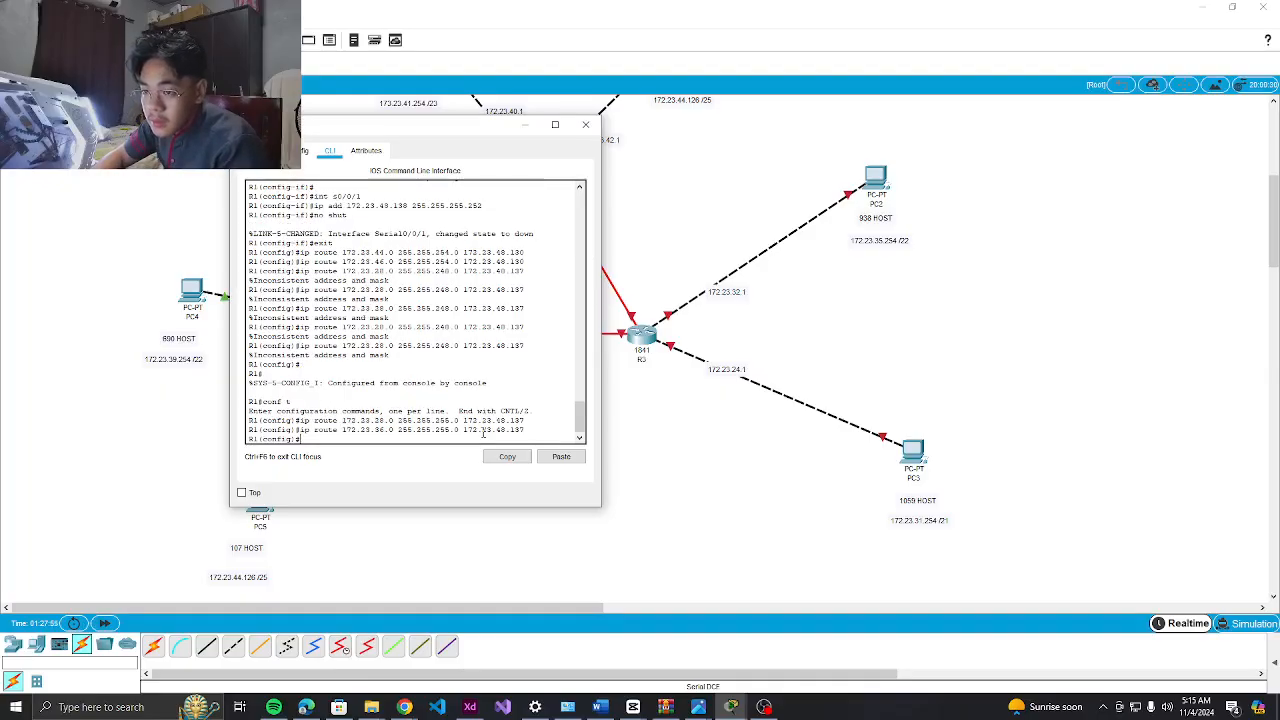
# Add R1 default routes 0.0.0.0 0.0.0.0 via 172.23.48.130 and via 172.23.48.137
pyautogui.write('ip r')
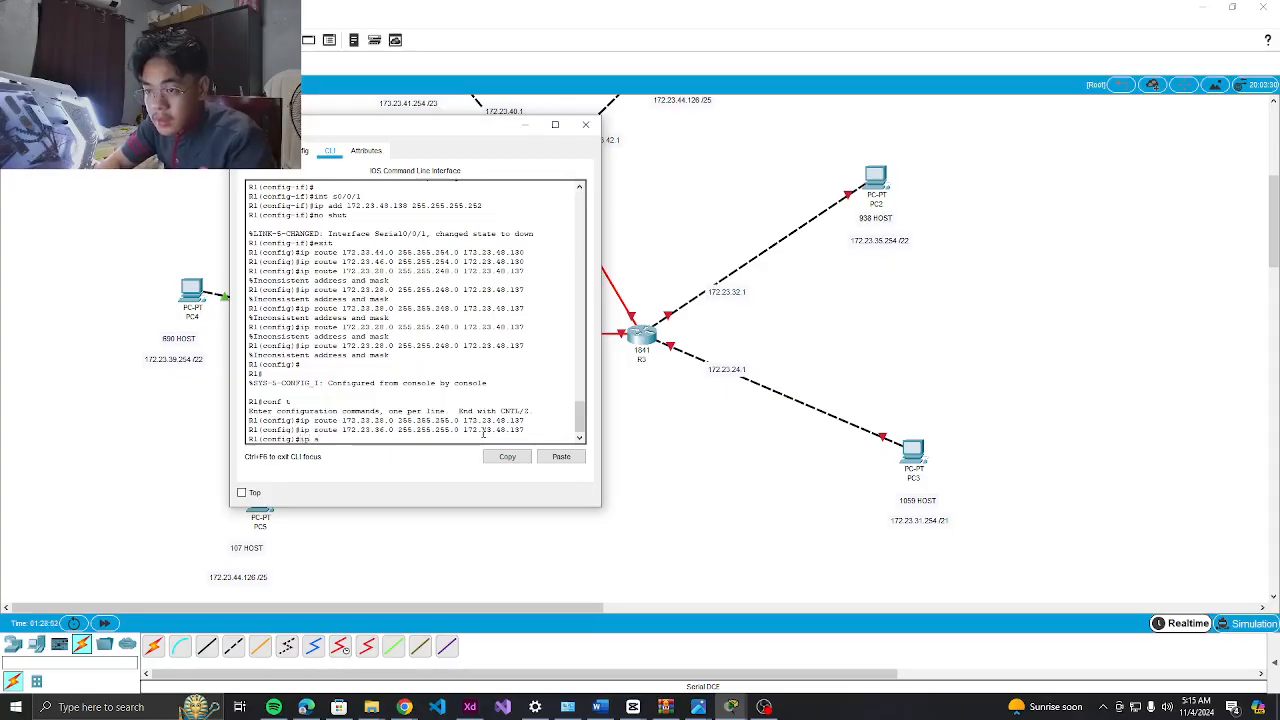
pyautogui.write('oute')
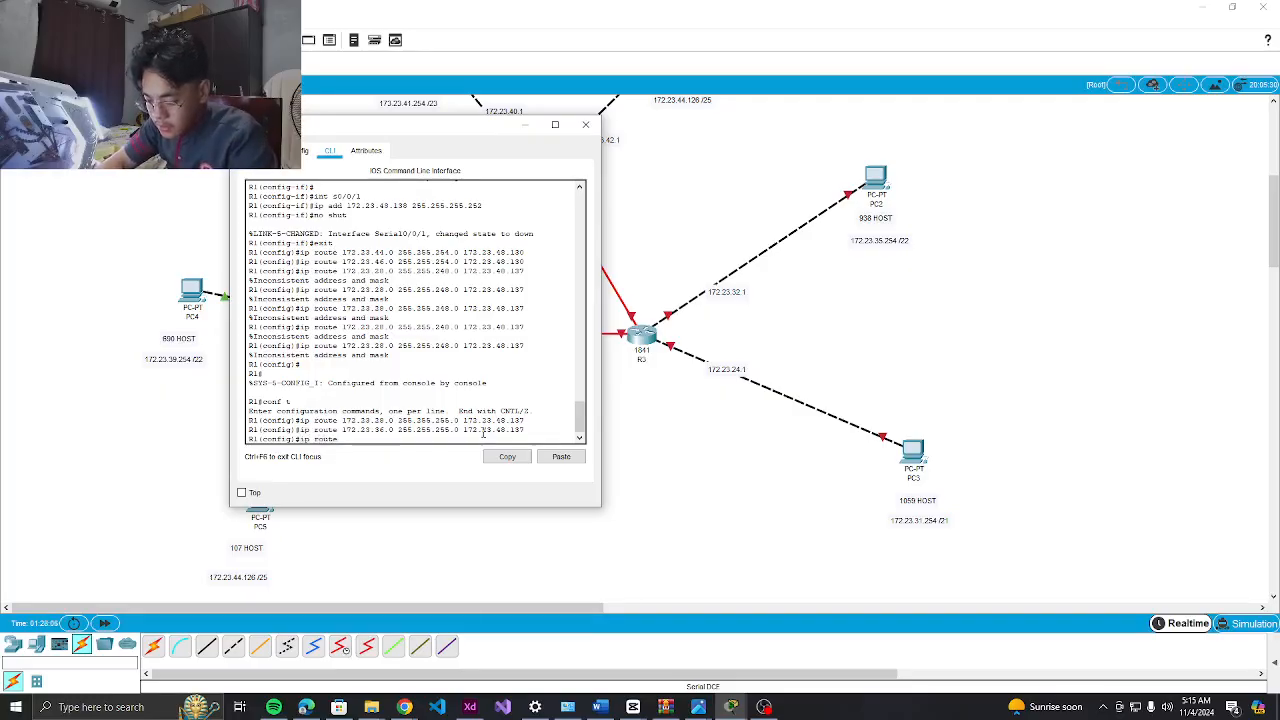
pyautogui.write(' 0.0.0.0 ')
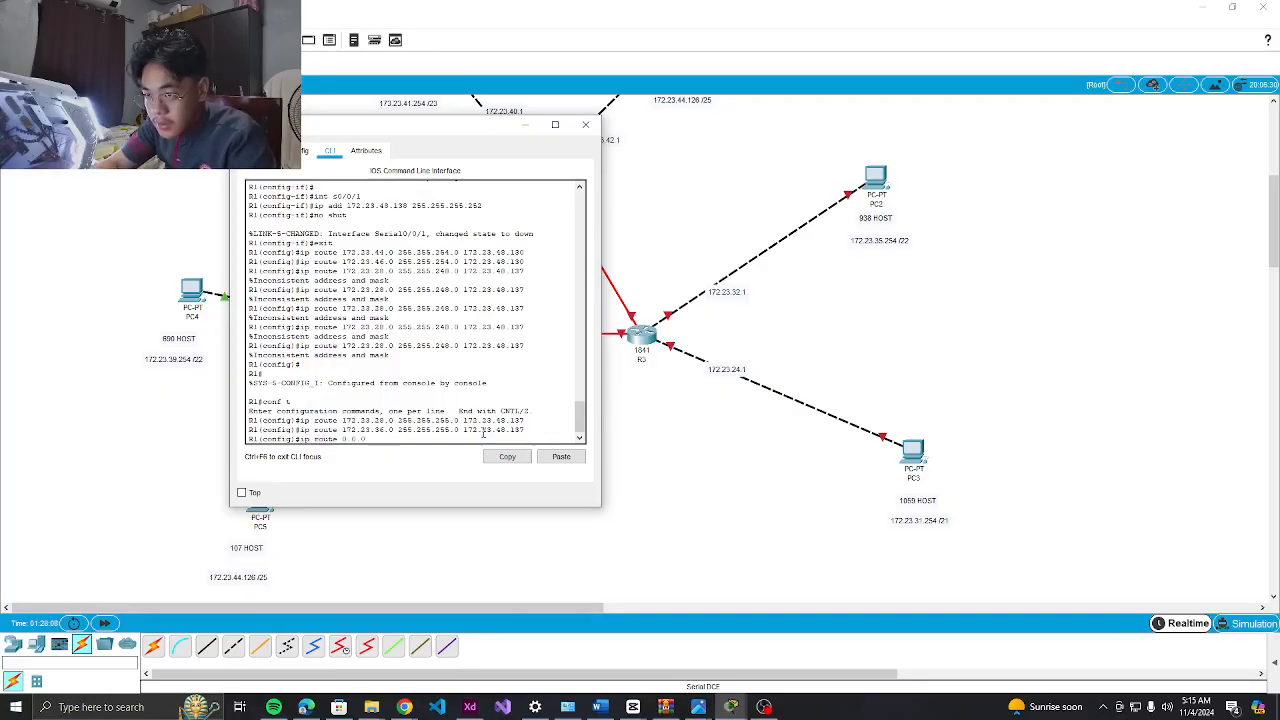
pyautogui.write('0.0.0.0 ')
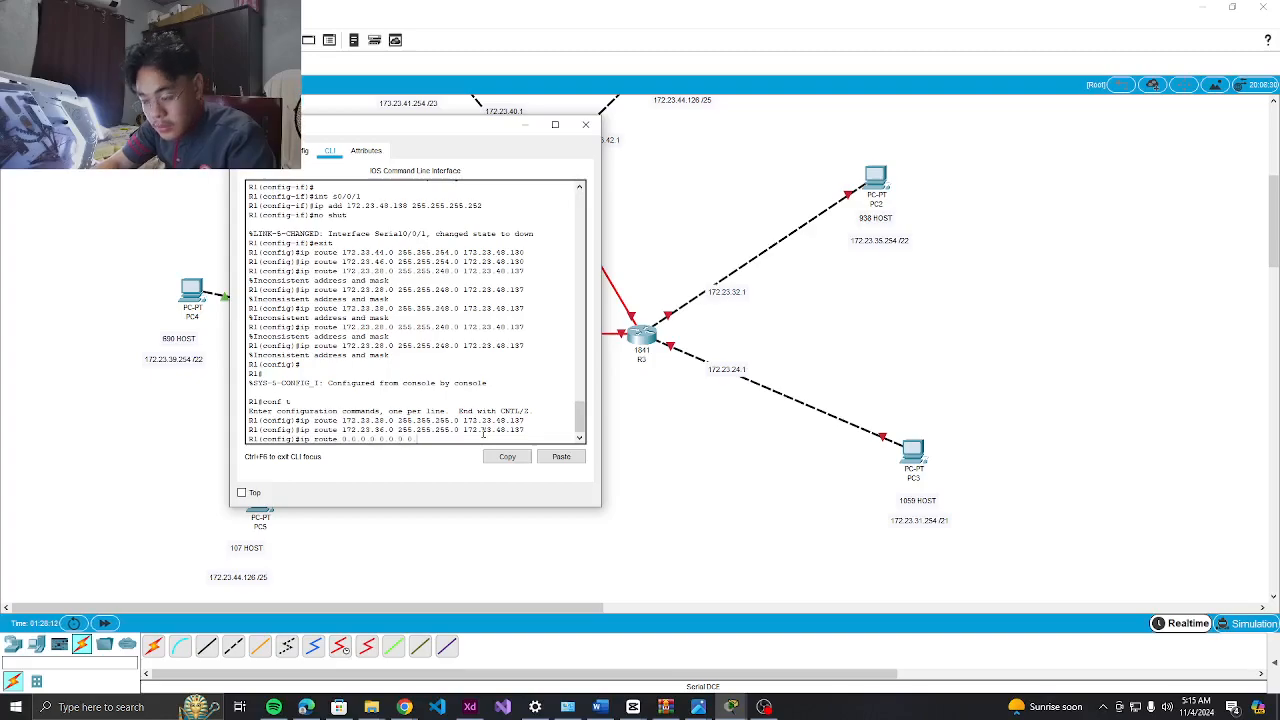
pyautogui.write('172')
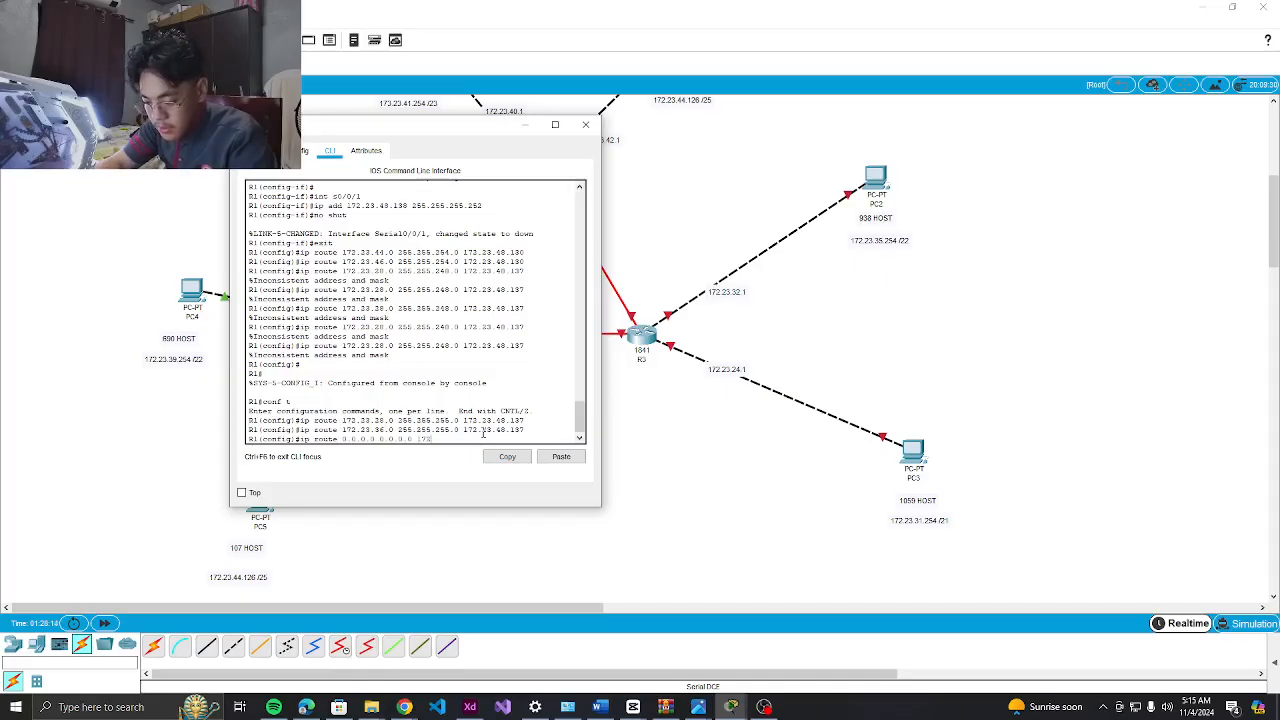
pyautogui.write('.23.48.130')
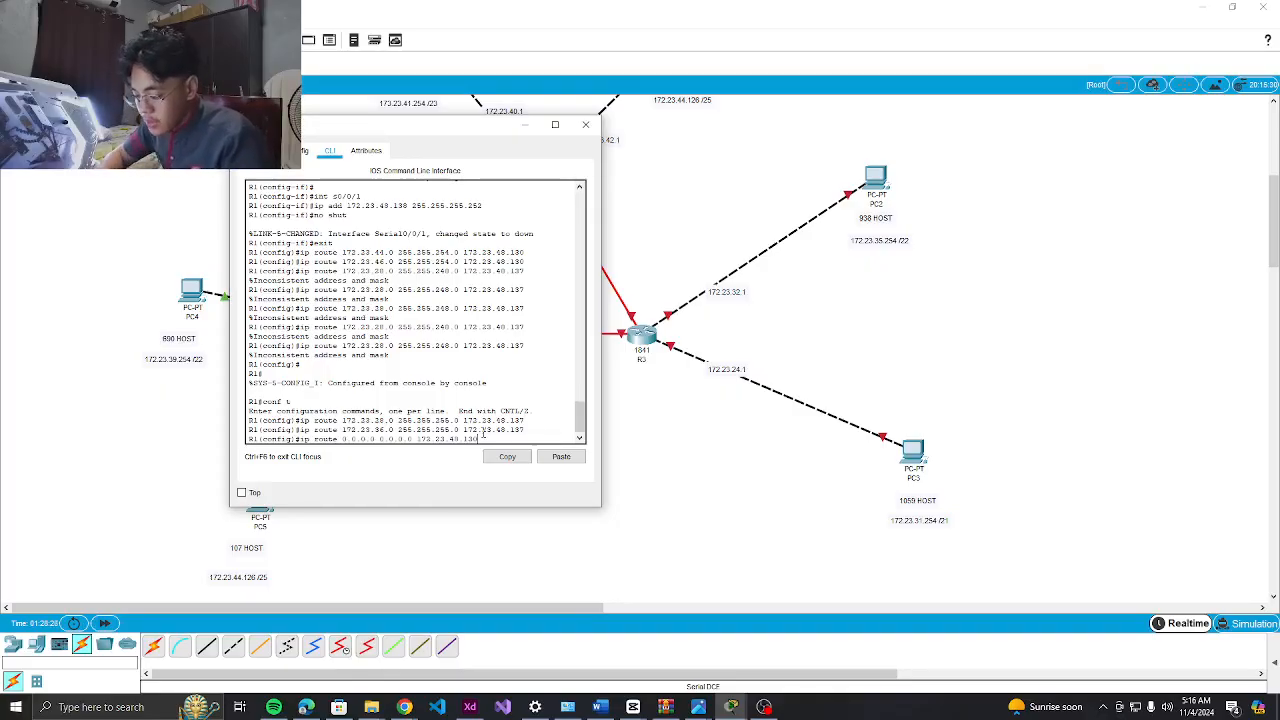
pyautogui.press('Return')
pyautogui.press('Up')
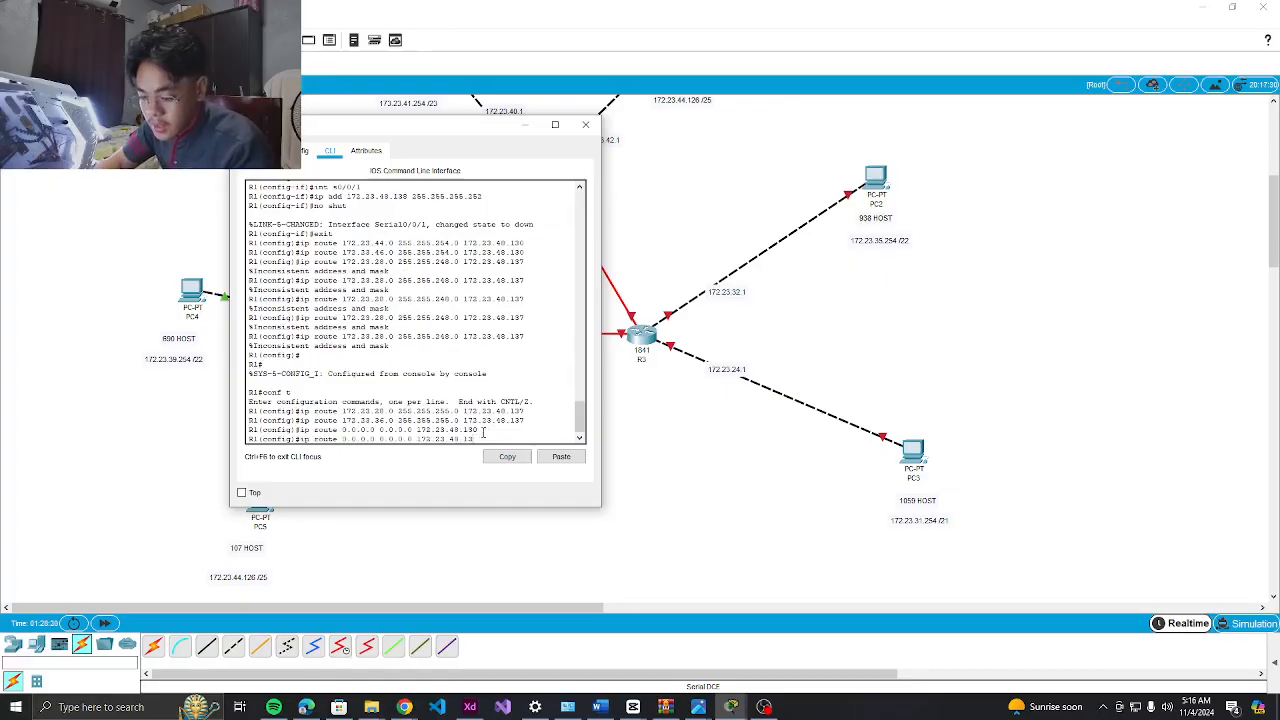
pyautogui.press('Return')
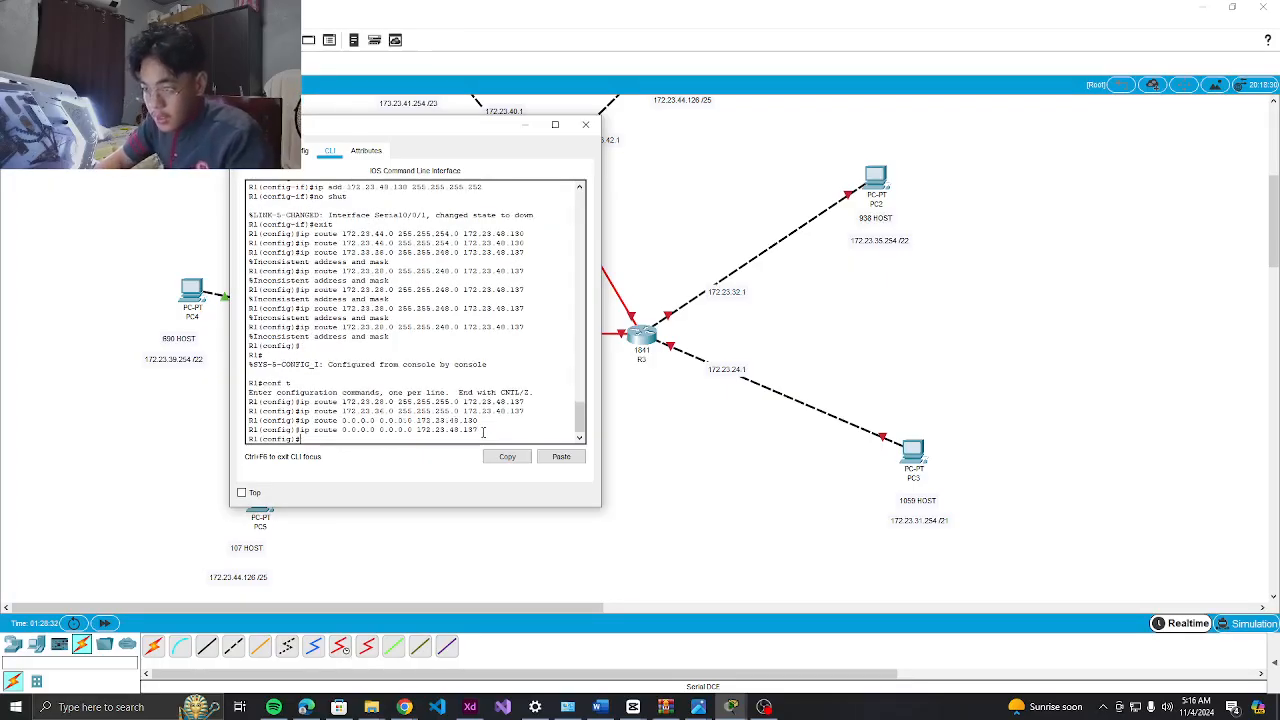
# Close R1's console, open R2's CLI and decline its initial configuration dialog
pyautogui.click(585, 124)
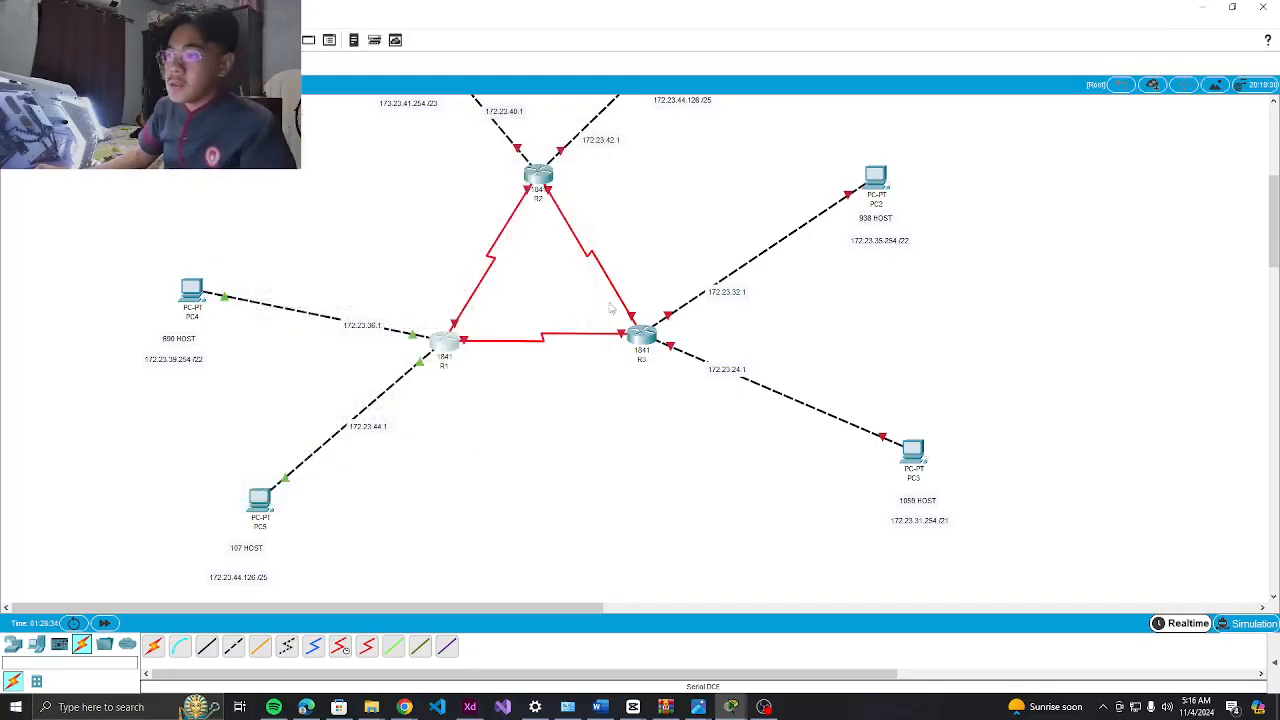
pyautogui.scroll(3, 600, 300)
pyautogui.click(537, 408)
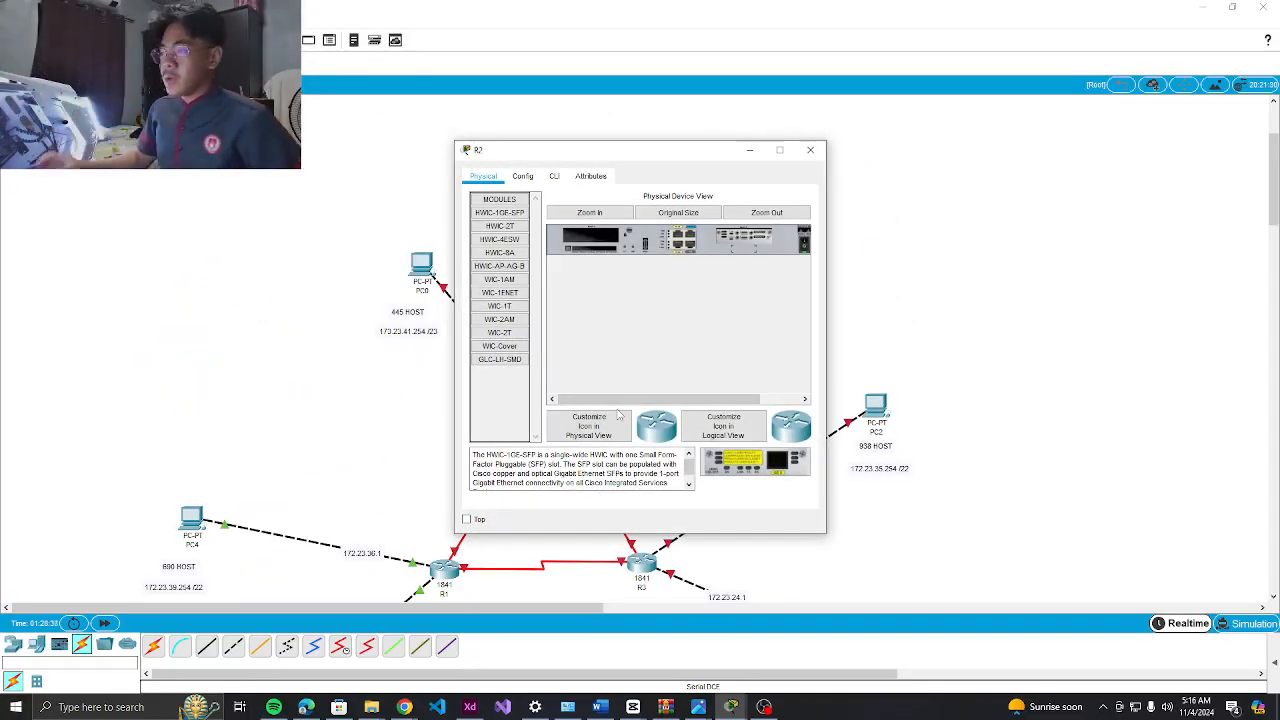
pyautogui.click(554, 176)
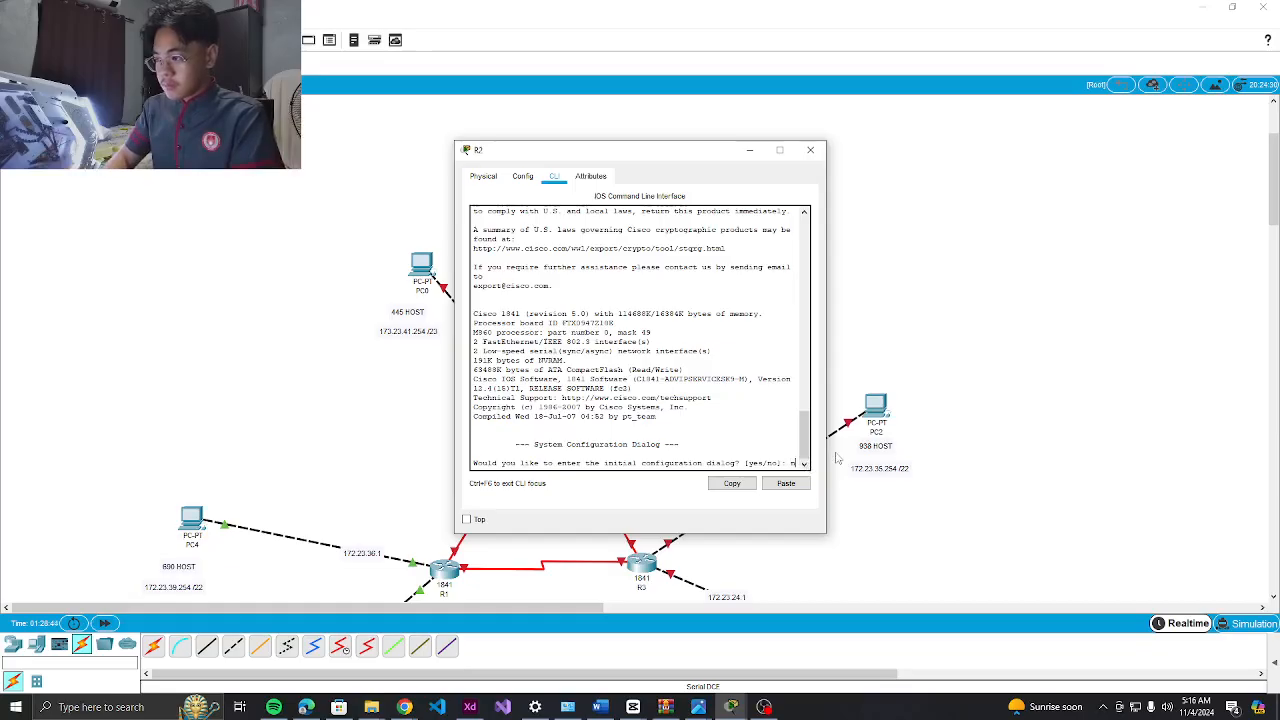
pyautogui.press('Return')
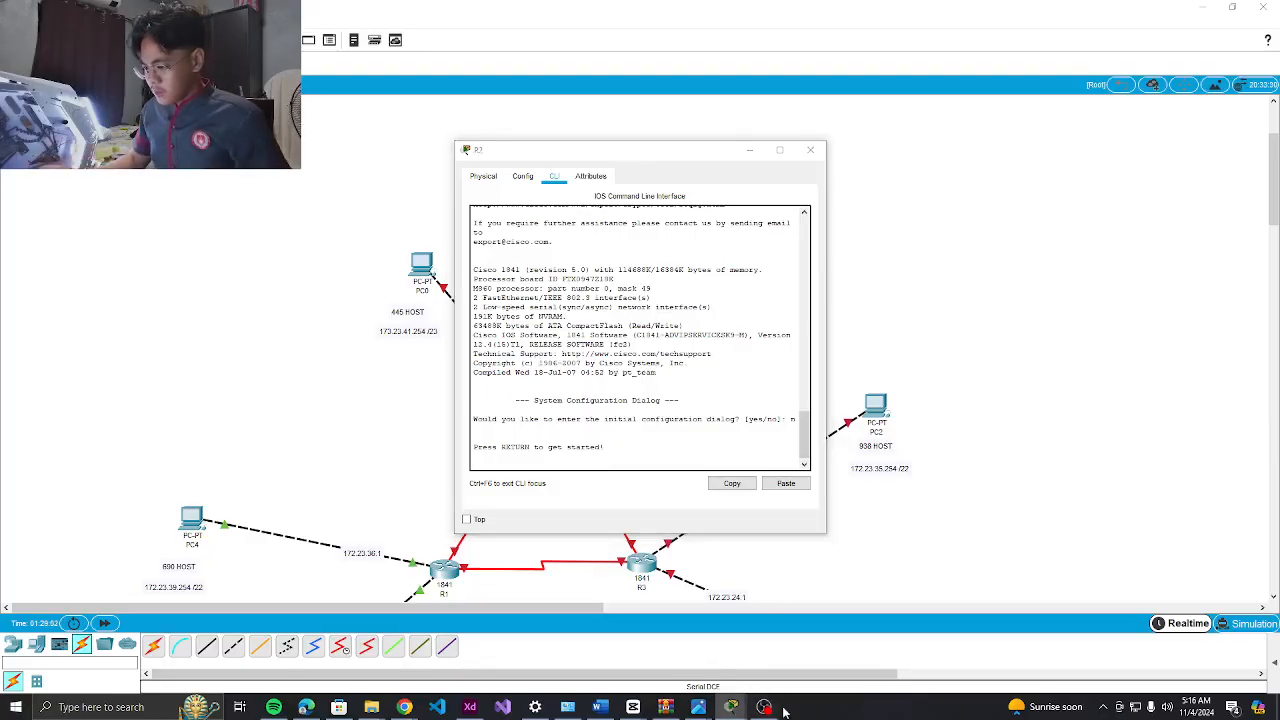
pyautogui.click(766, 707)
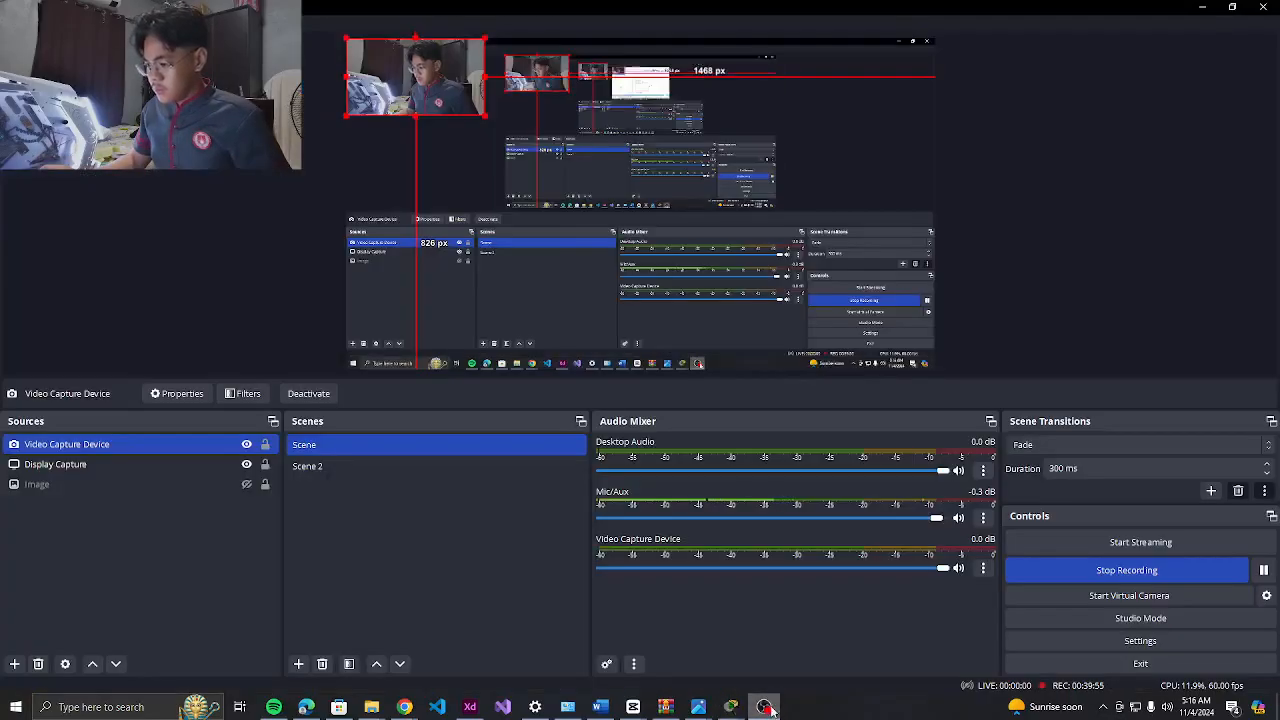
# Pause and resume the OBS recording, then return to the Packet Tracer topology
pyautogui.click(1201, 7)
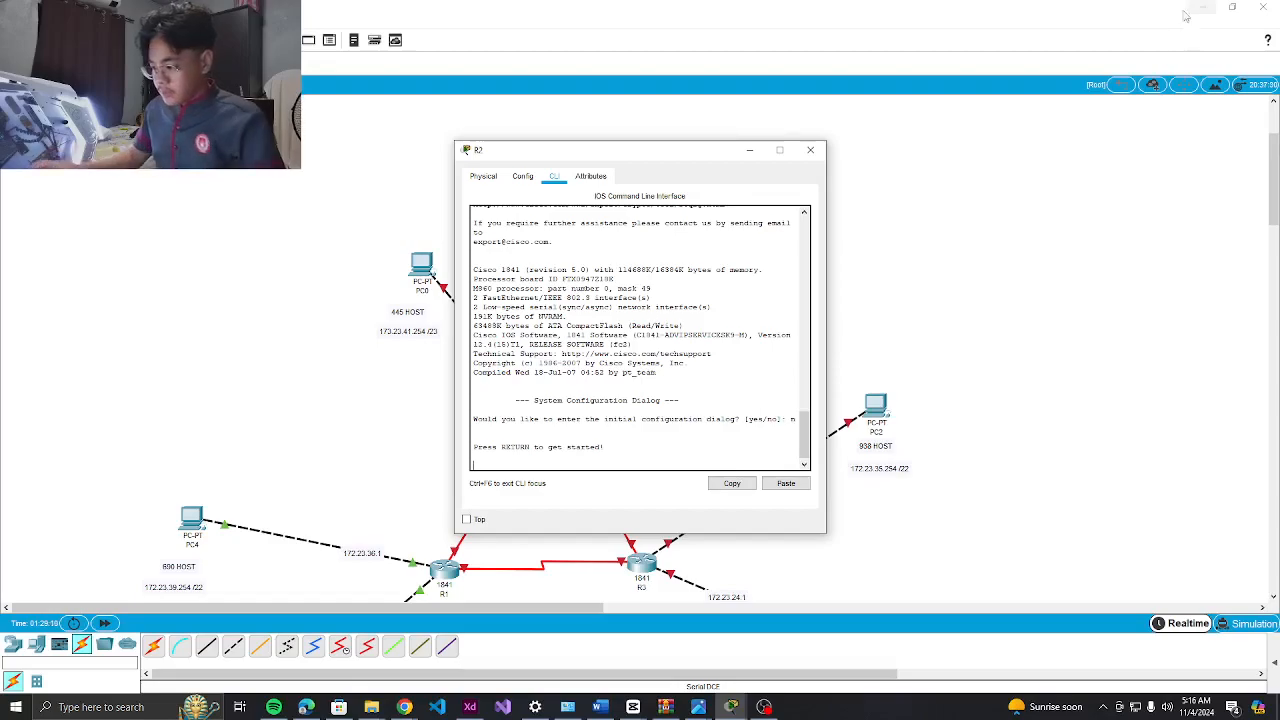
pyautogui.click(766, 707)
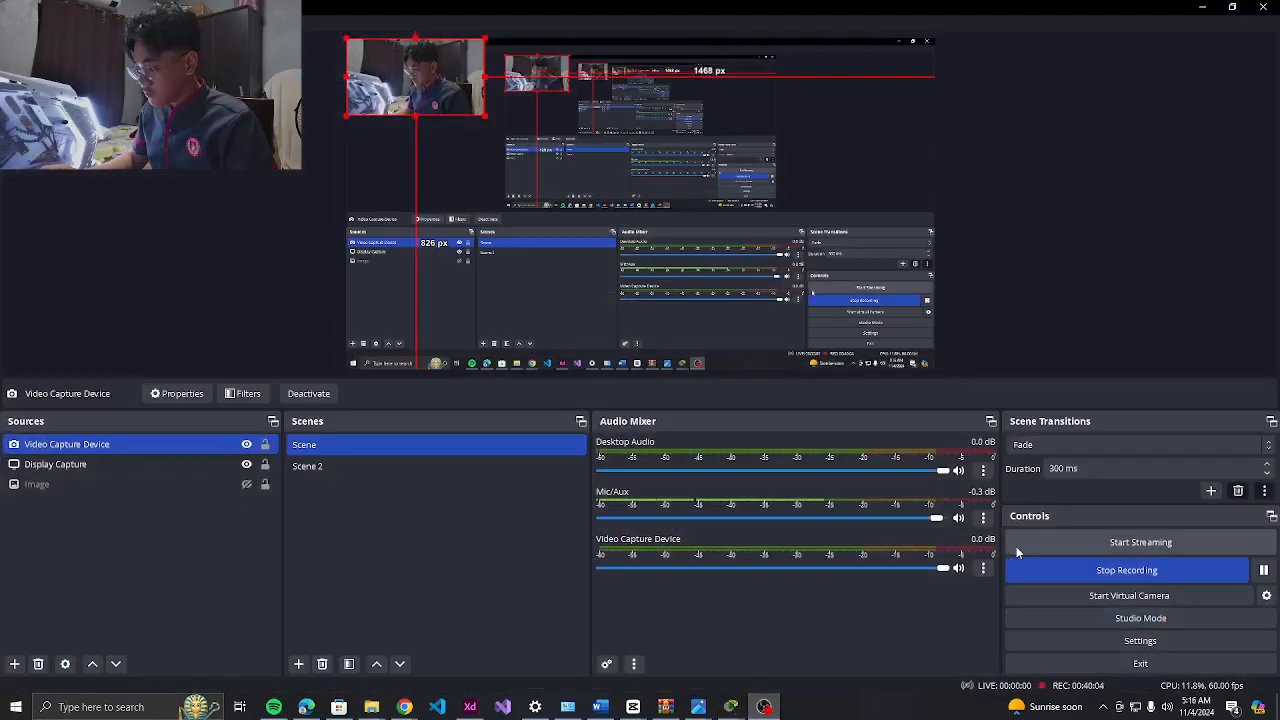
pyautogui.click(1265, 570)
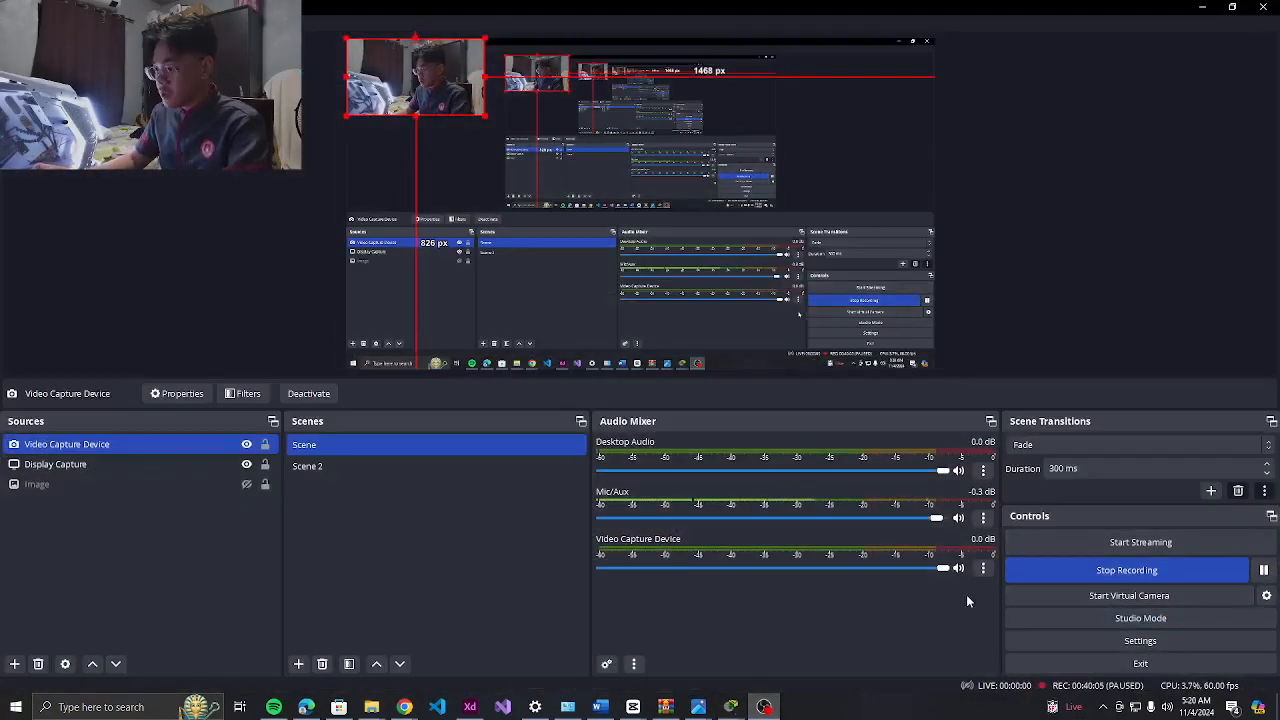
pyautogui.hotkey('alt', 'Tab')
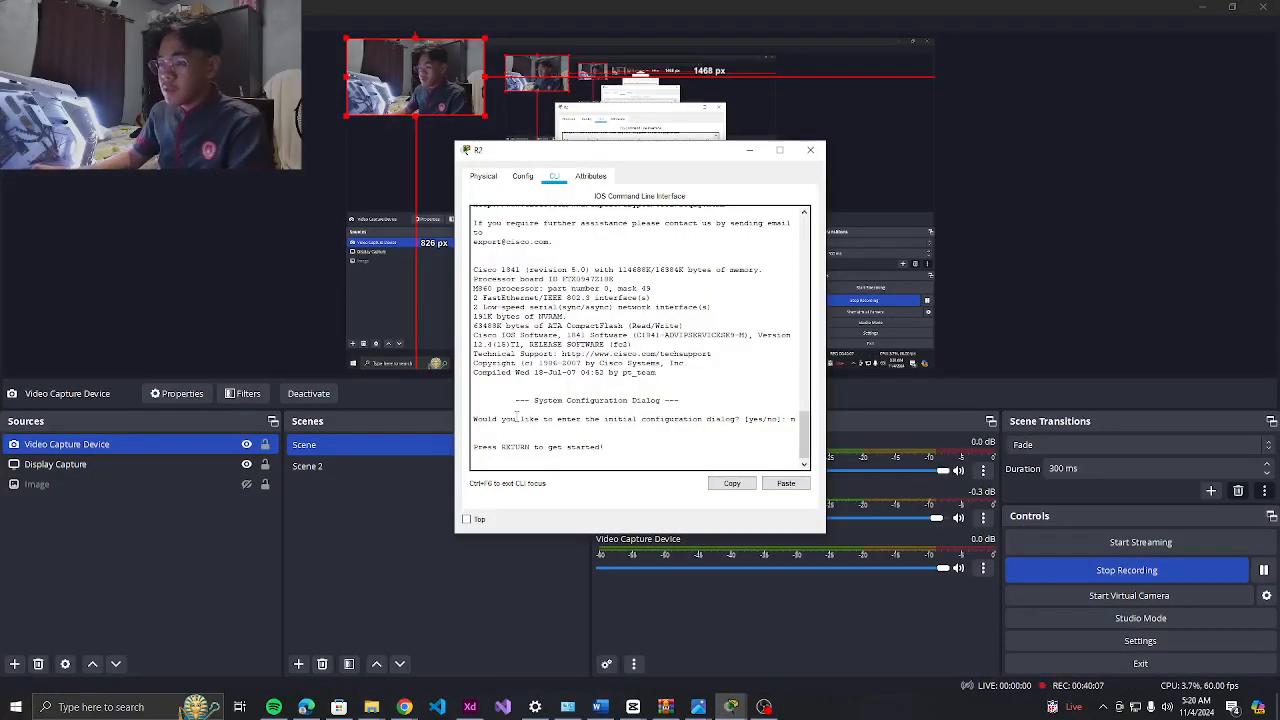
pyautogui.click(731, 707)
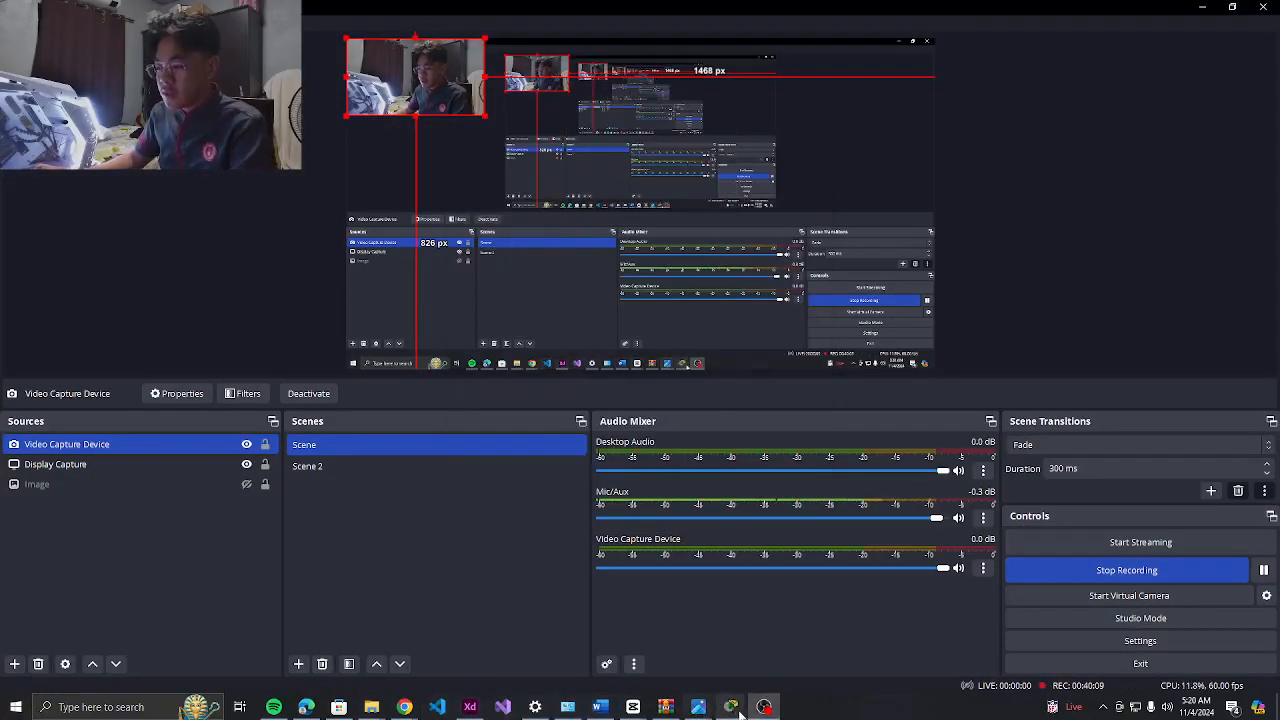
pyautogui.click(648, 640)
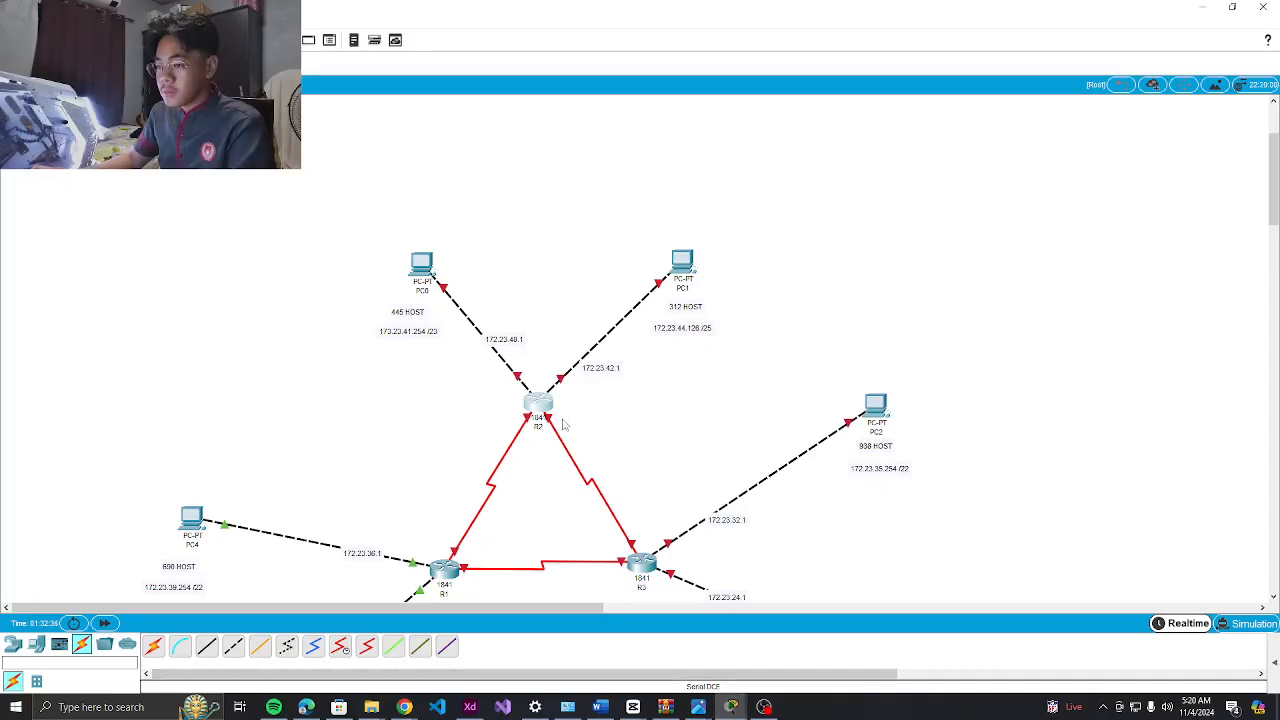
# Start R2's console session and enter privileged and global configuration mode
pyautogui.click(533, 410)
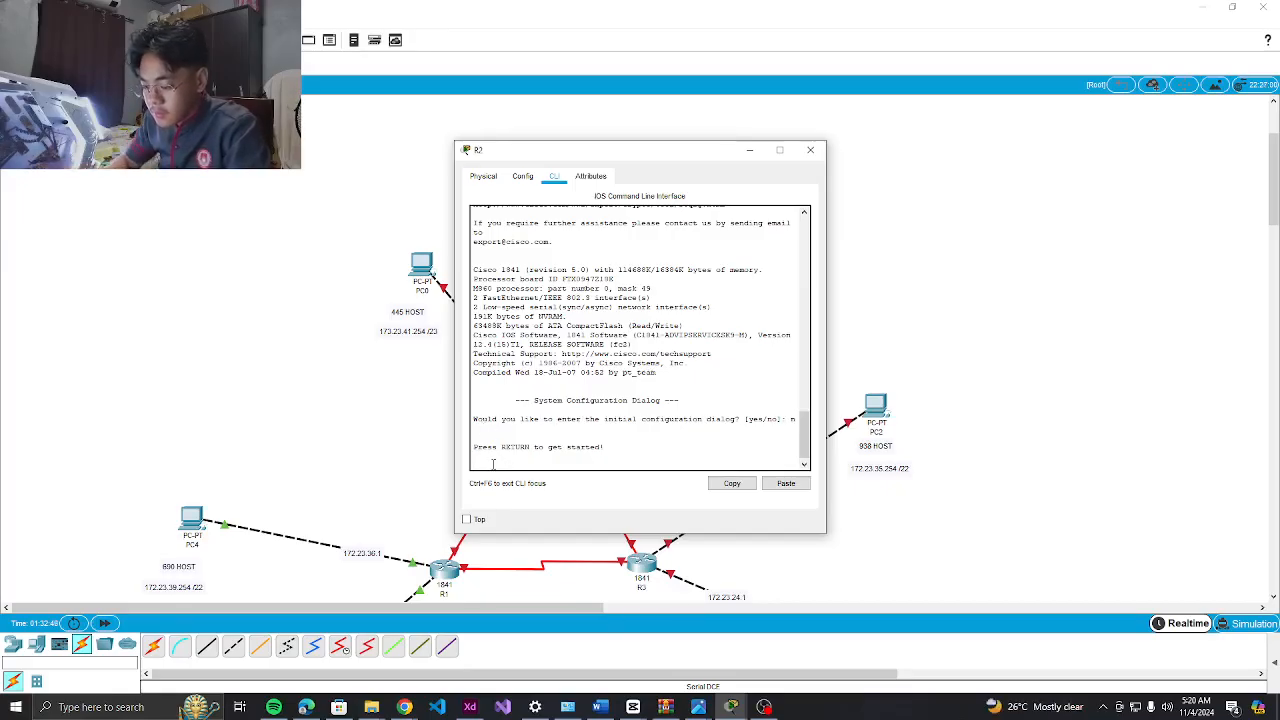
pyautogui.press('Return')
pyautogui.write('er>e')
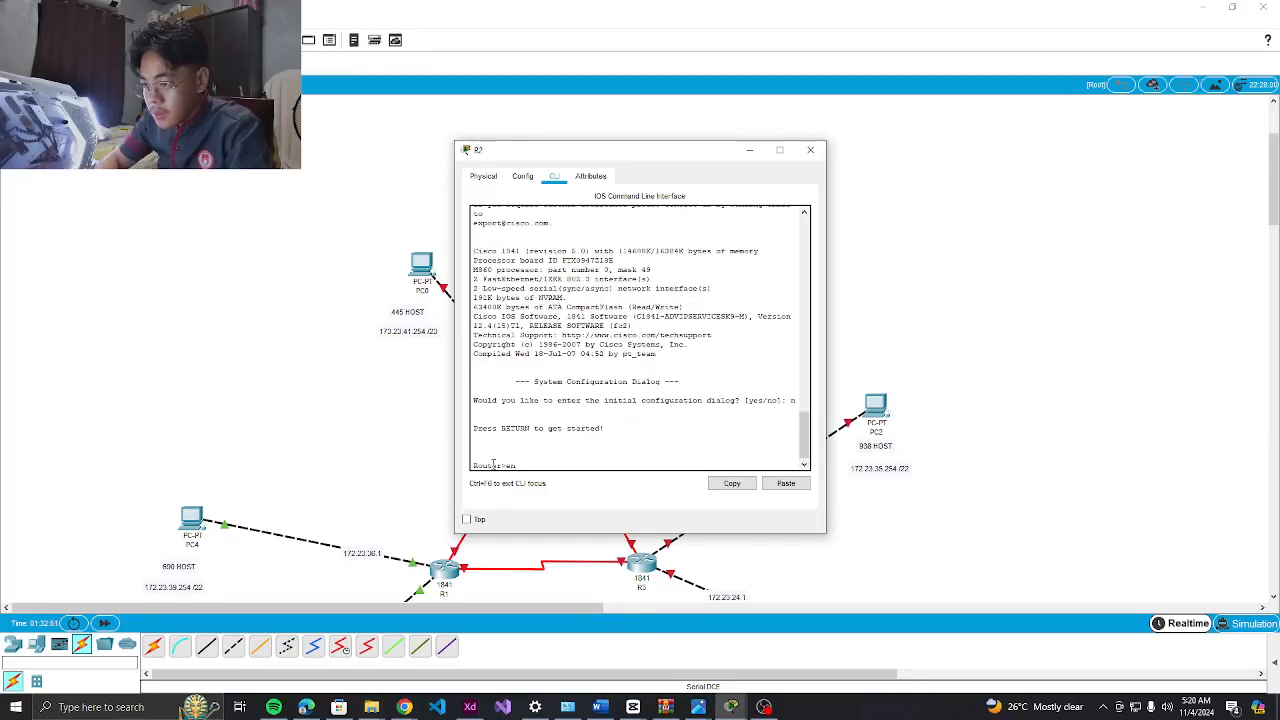
pyautogui.write('n')
pyautogui.press('Return')
pyautogui.write('conf t')
pyautogui.press('Return')
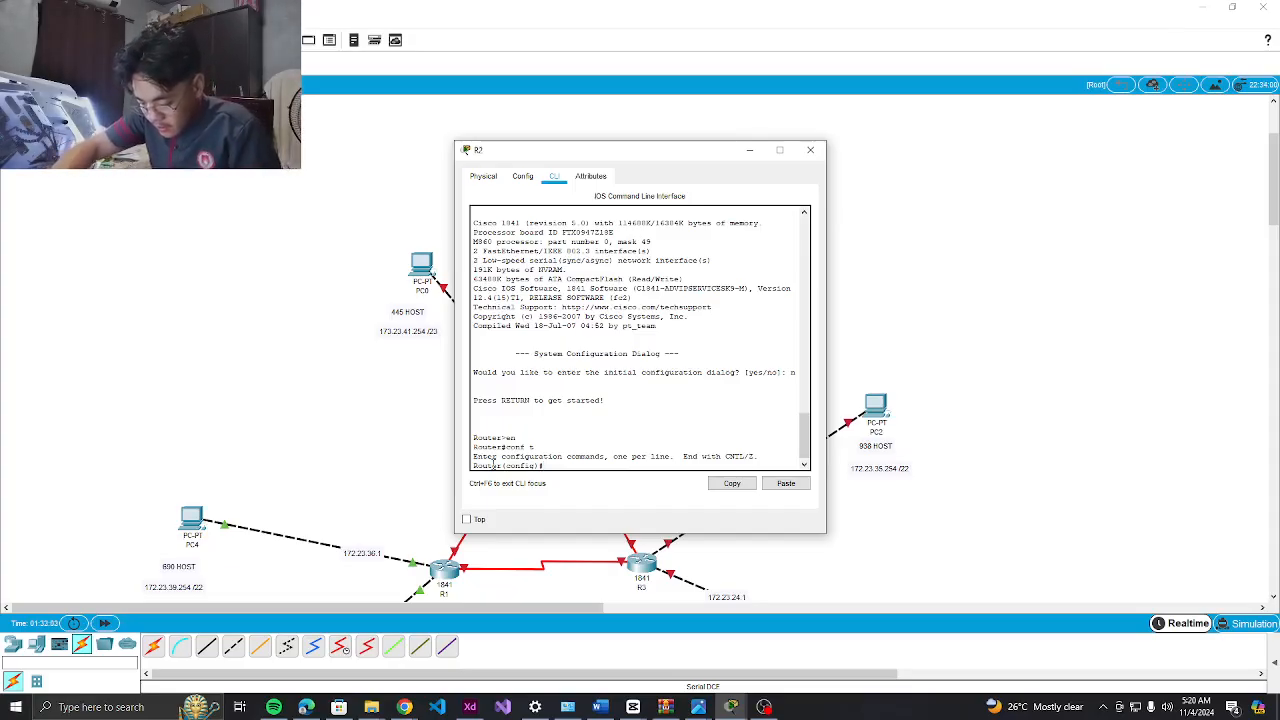
# Set hostname R2, an enable secret password, and no ip domain-lookup
pyautogui.write('hostname R2')
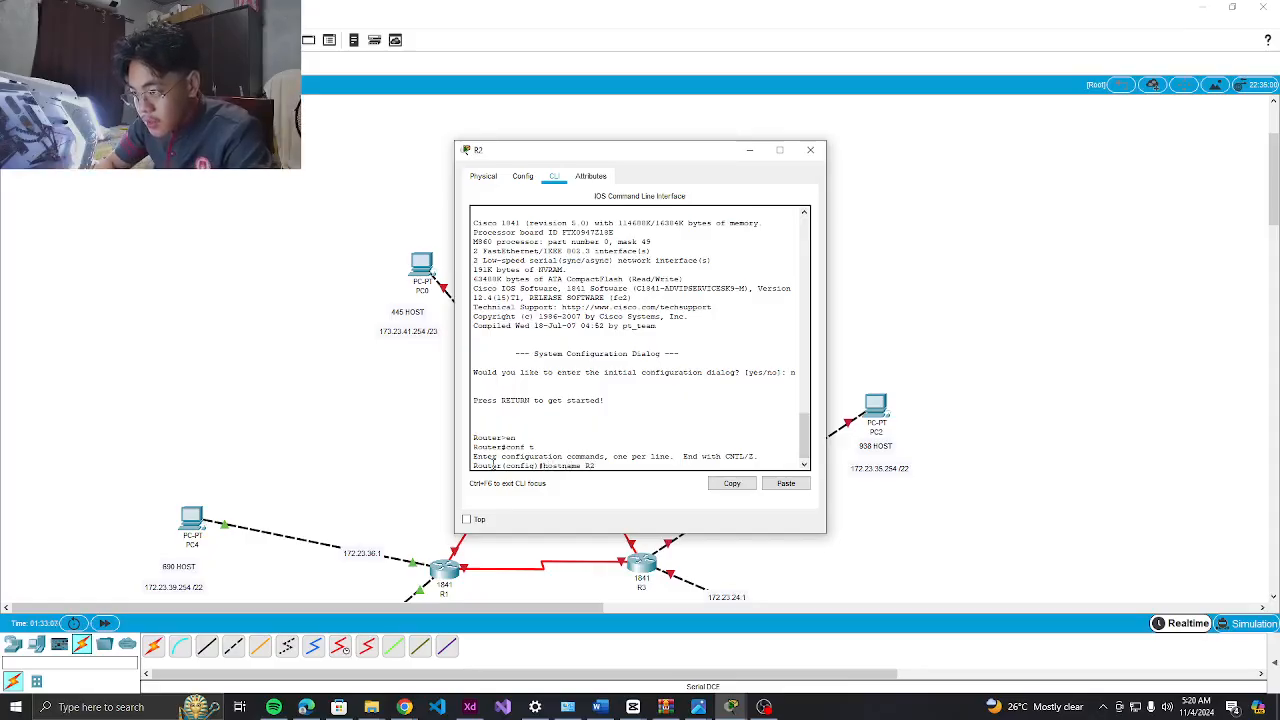
pyautogui.press('Return')
pyautogui.write('enable secret clas')
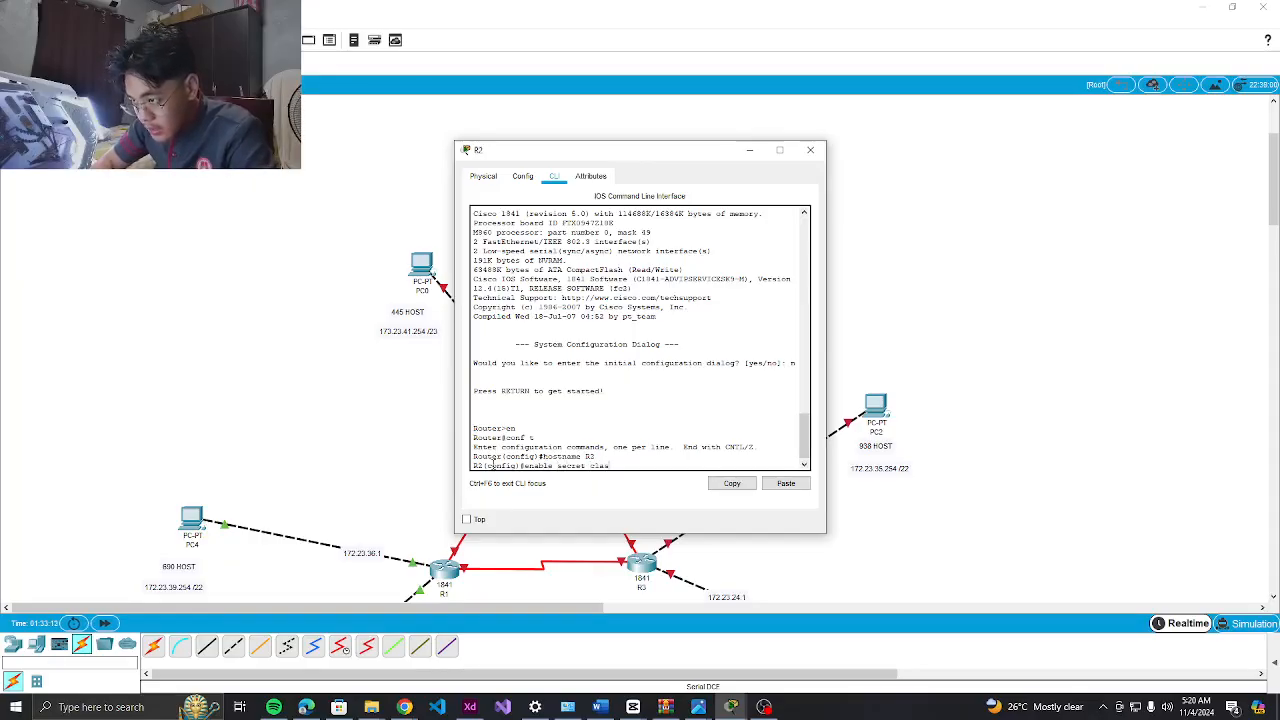
pyautogui.write('s')
pyautogui.press('Return')
pyautogui.write('no ip d')
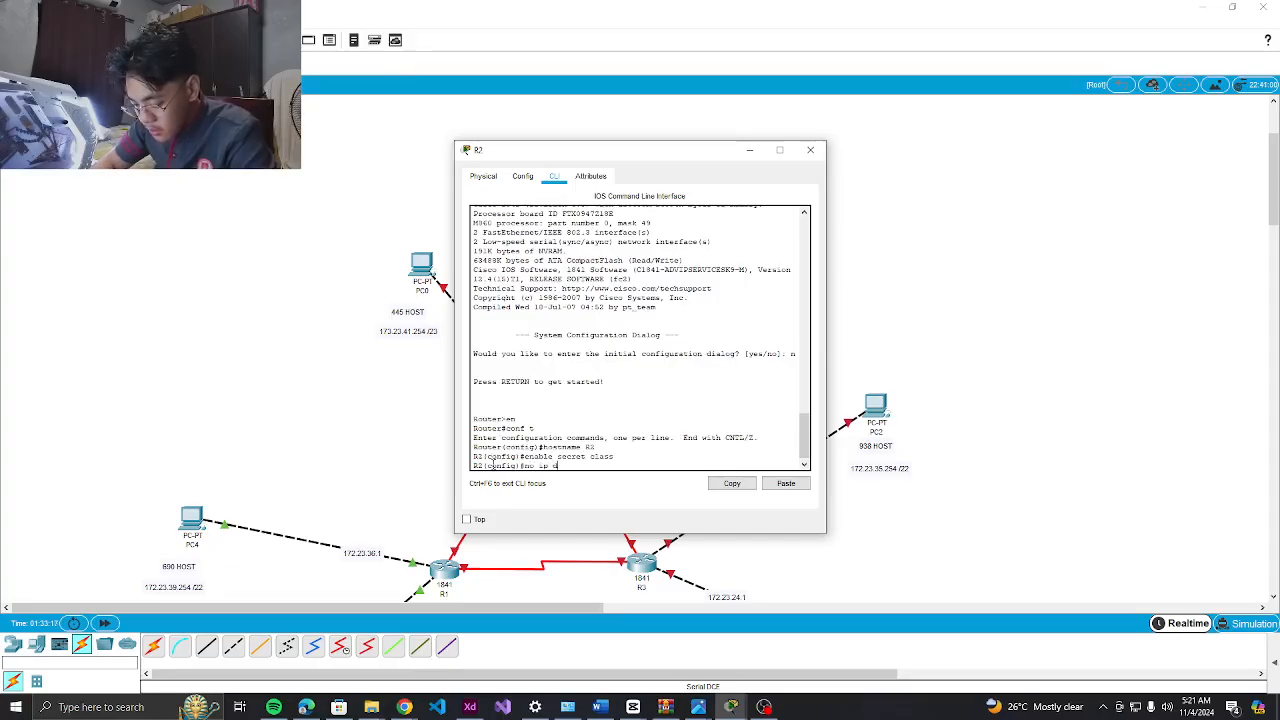
pyautogui.write('omain')
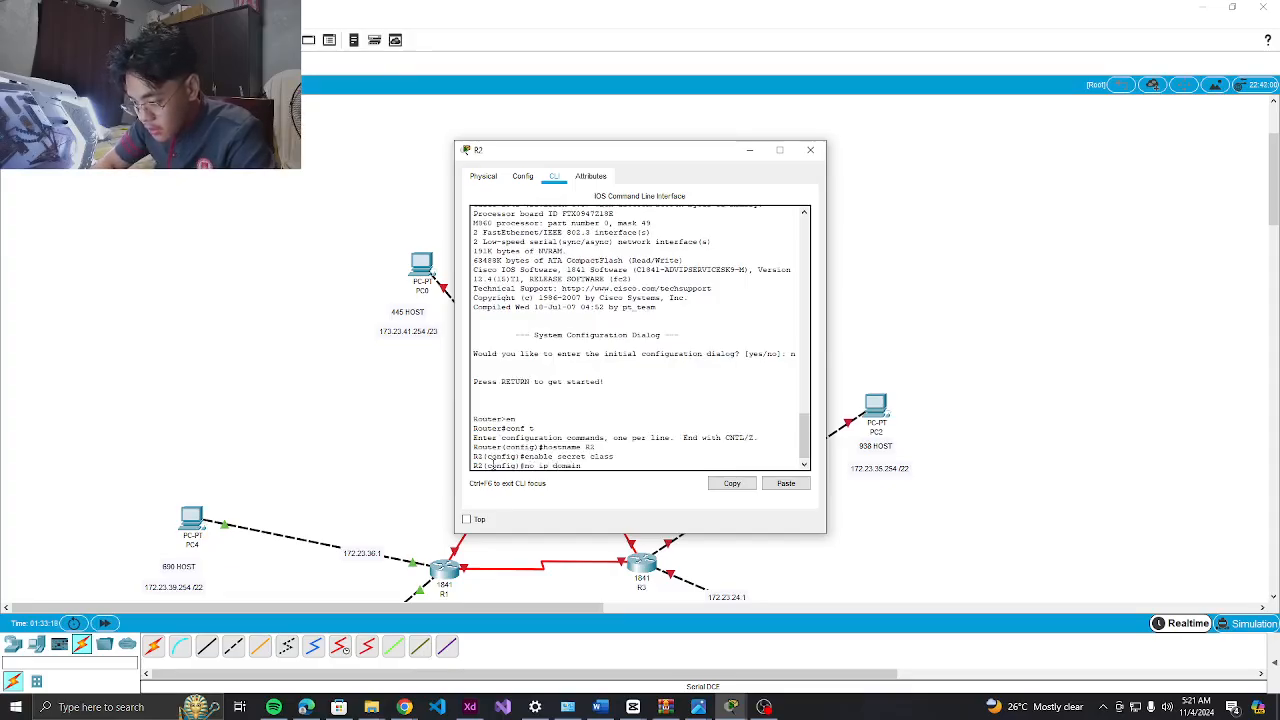
pyautogui.write('-lookup')
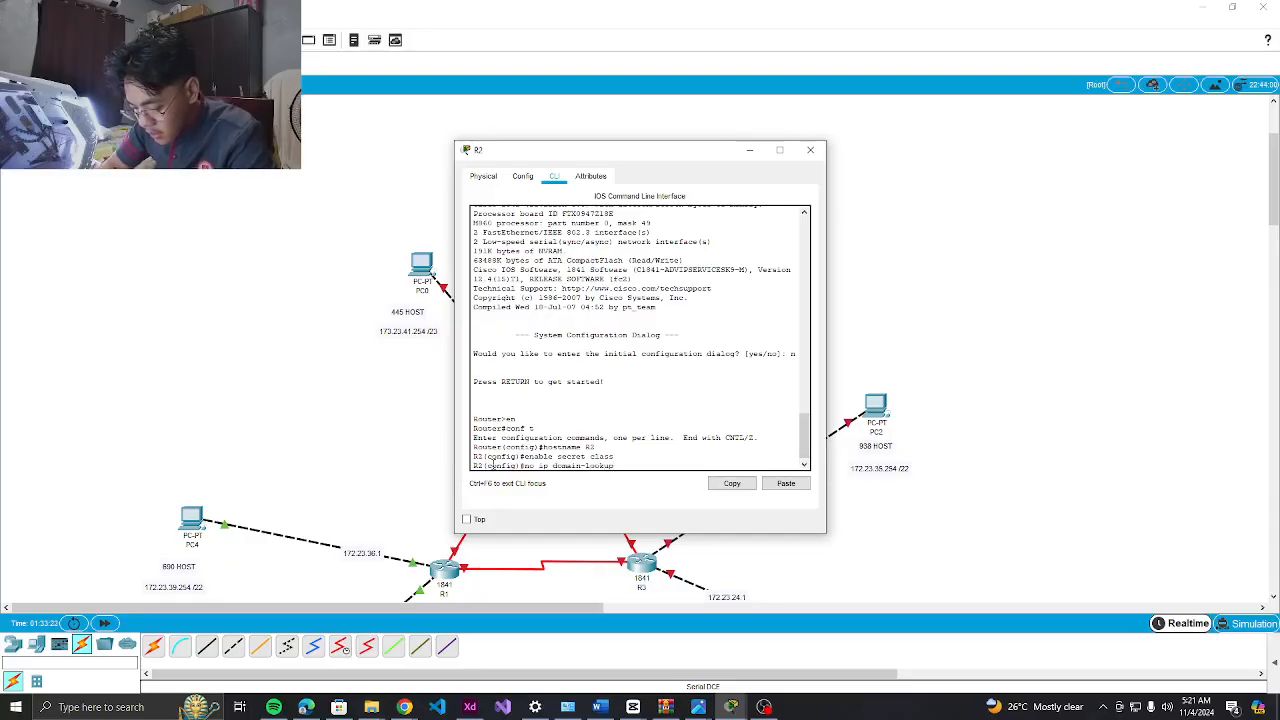
pyautogui.press('Return')
pyautogui.write('banner mot')
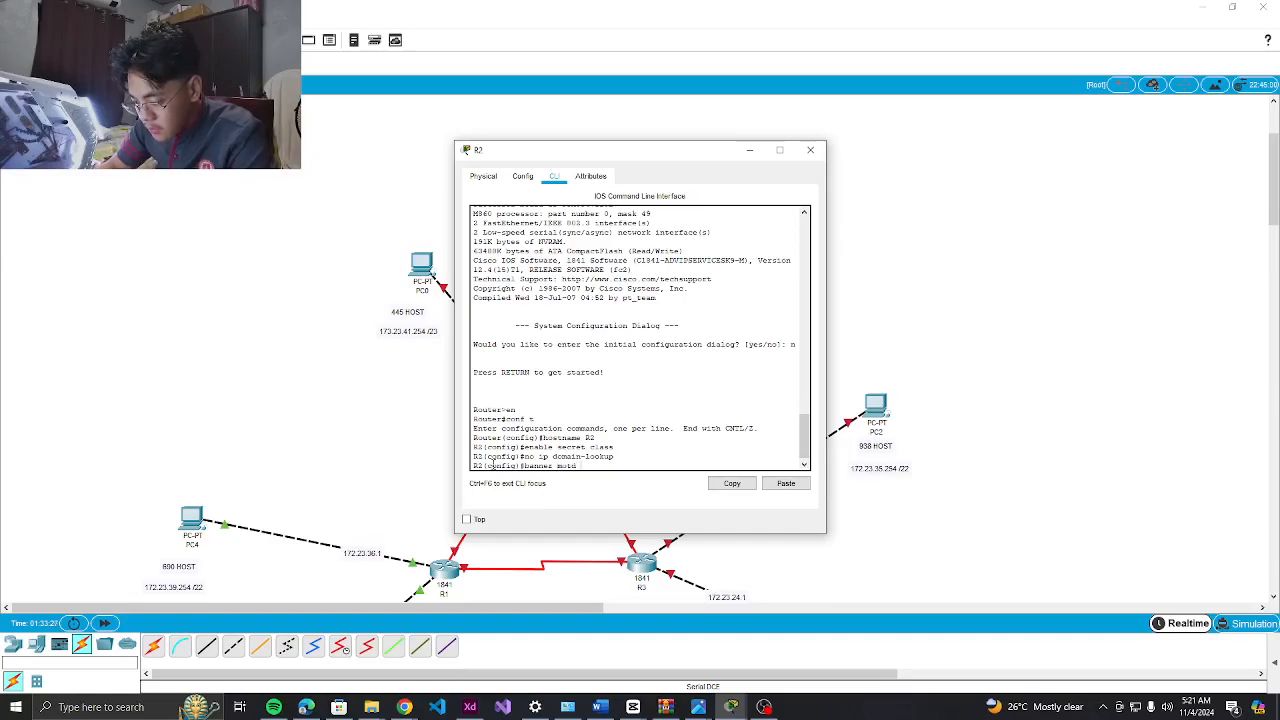
pyautogui.write('d # Una')
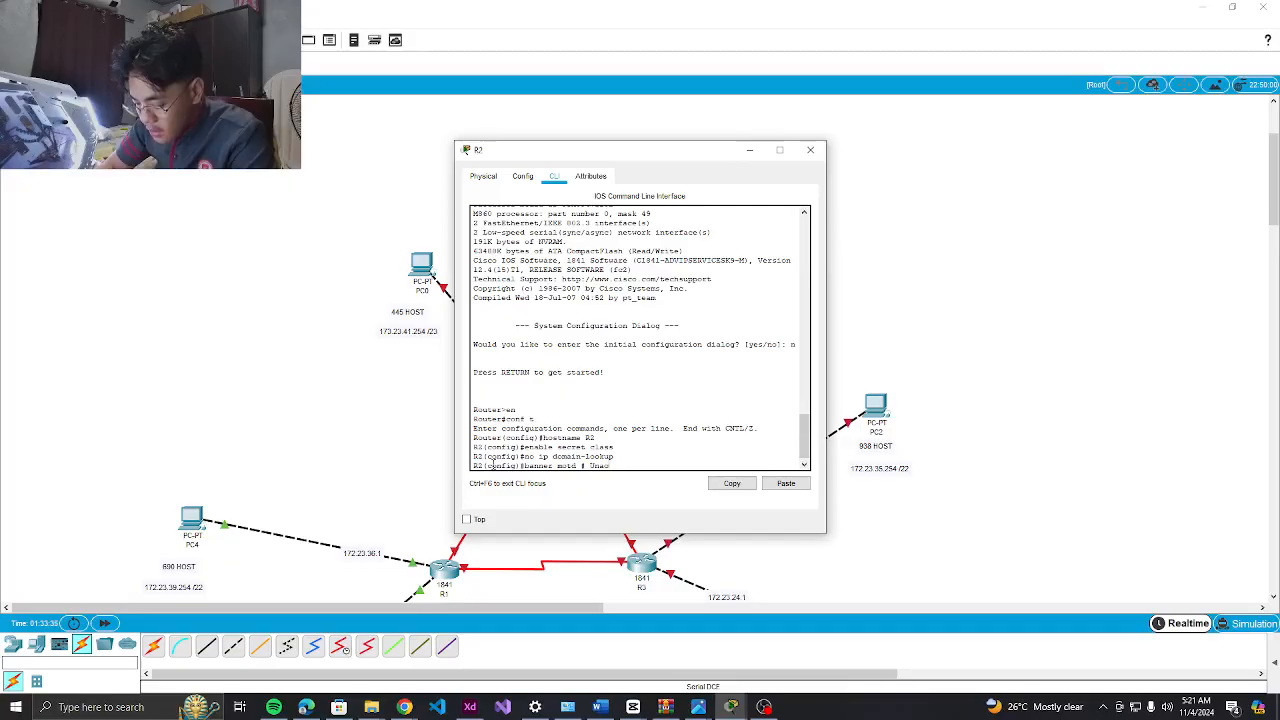
# Set the 'Unauthorized Access' MOTD banner and password-protected login on console line 0
pyautogui.write('uthoriz')
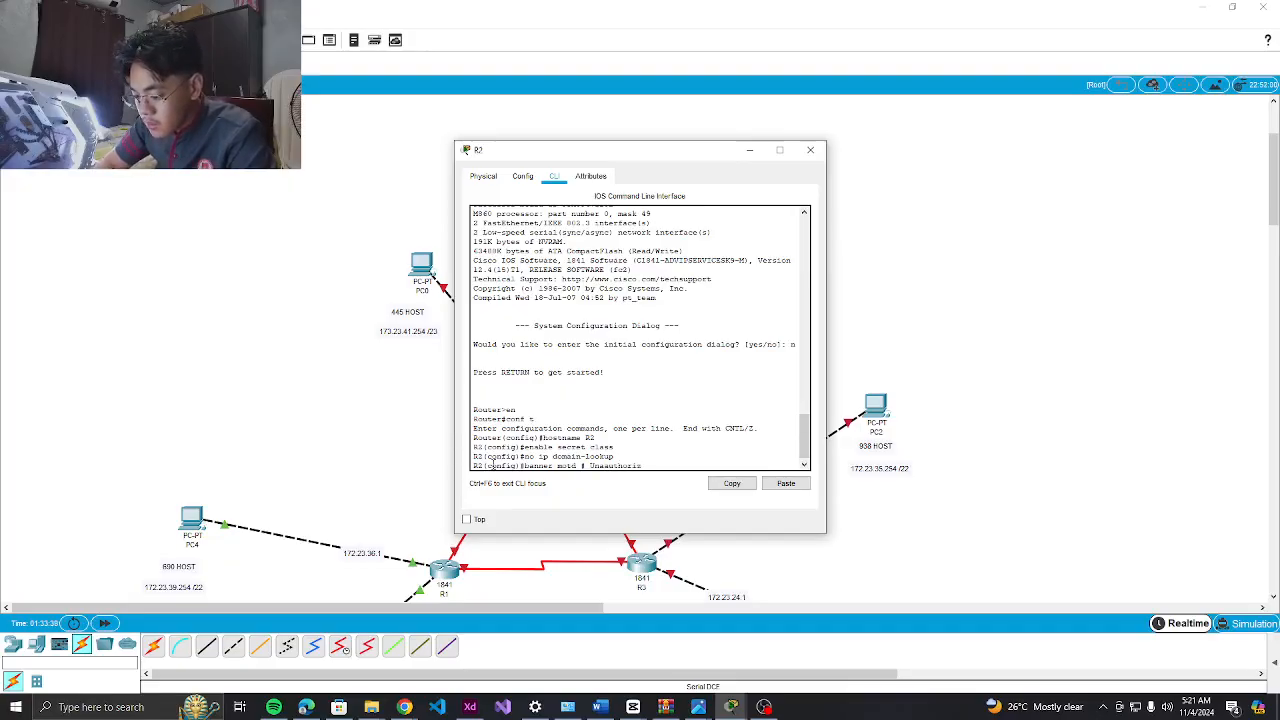
pyautogui.write('ed Acc')
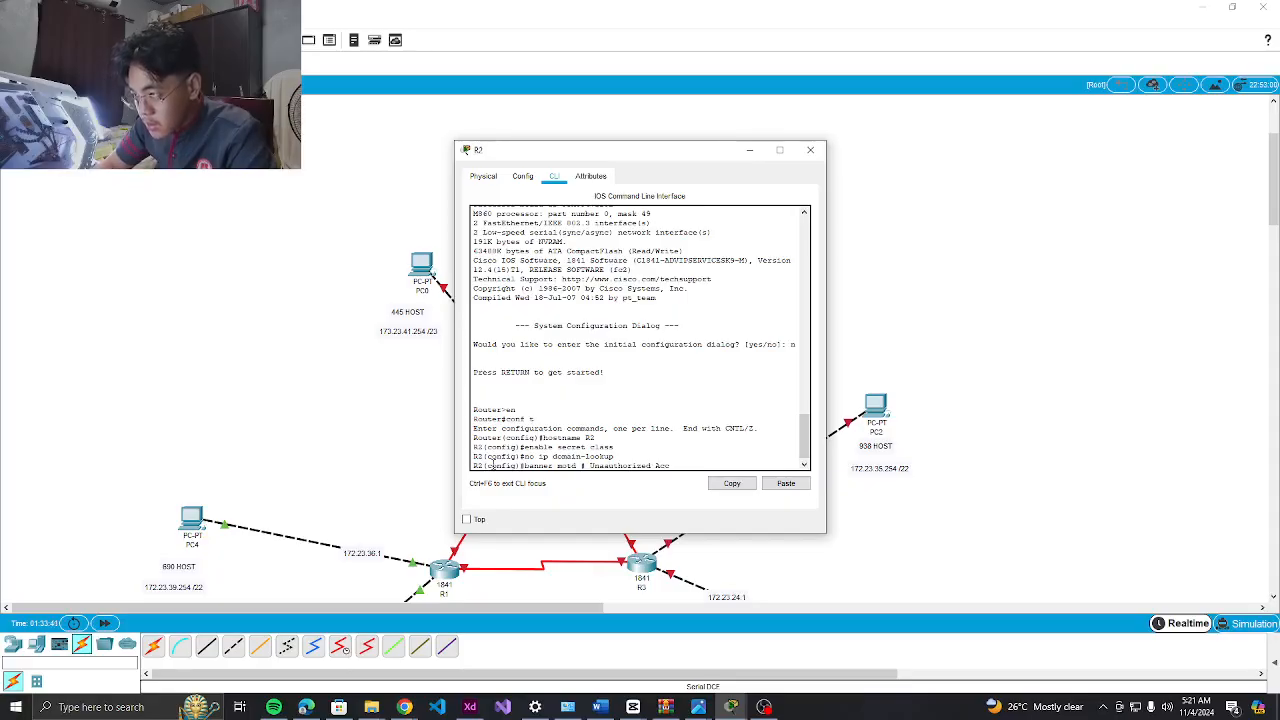
pyautogui.write('ess #')
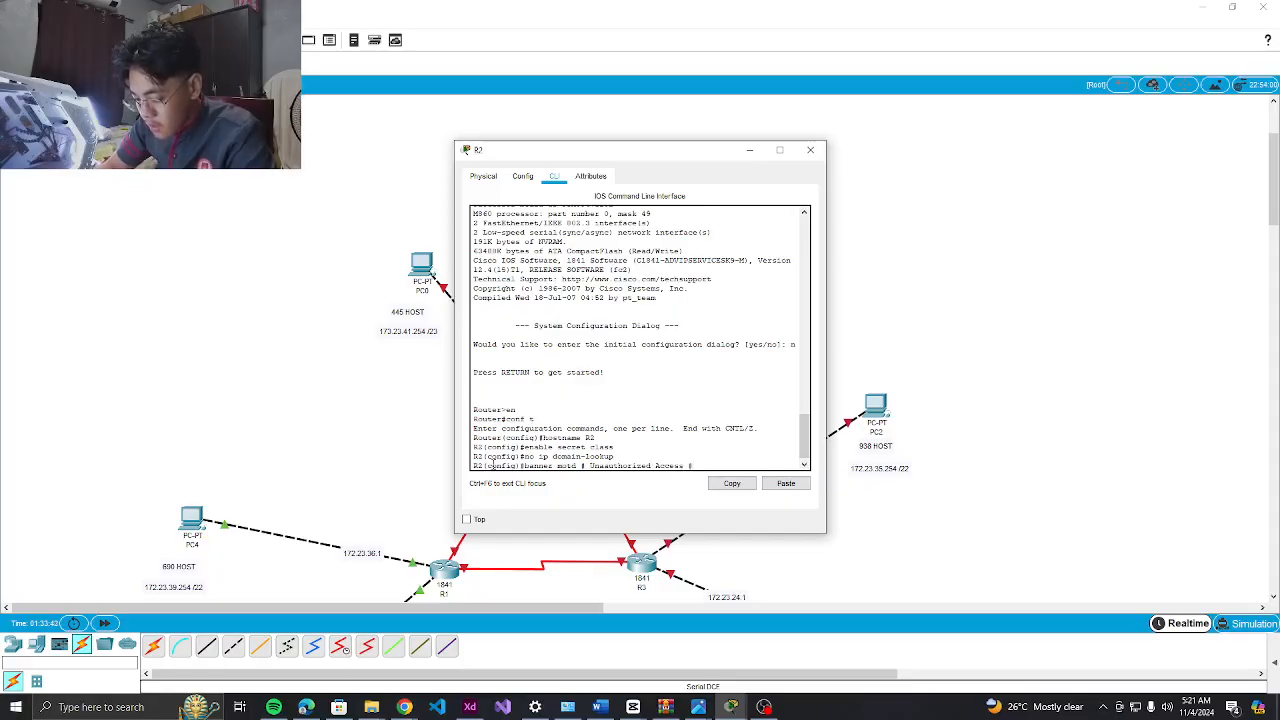
pyautogui.press('Return')
pyautogui.write('line con')
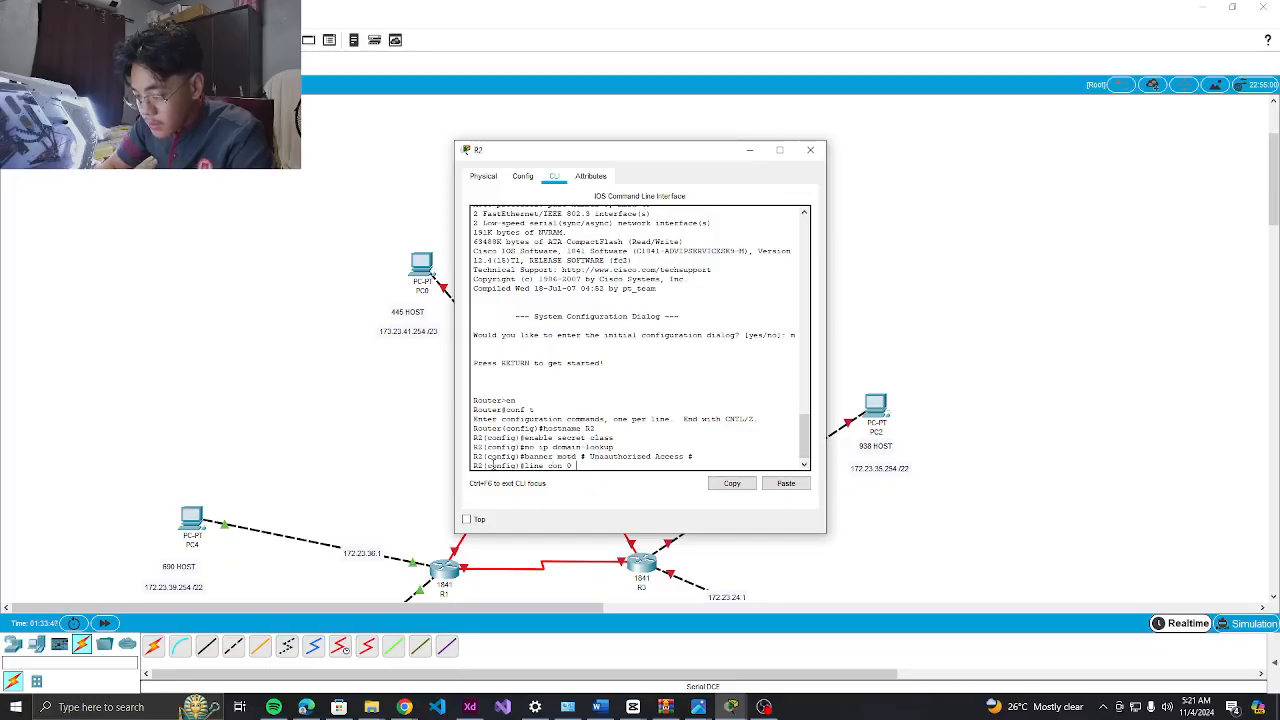
pyautogui.write(' 0')
pyautogui.press('Return')
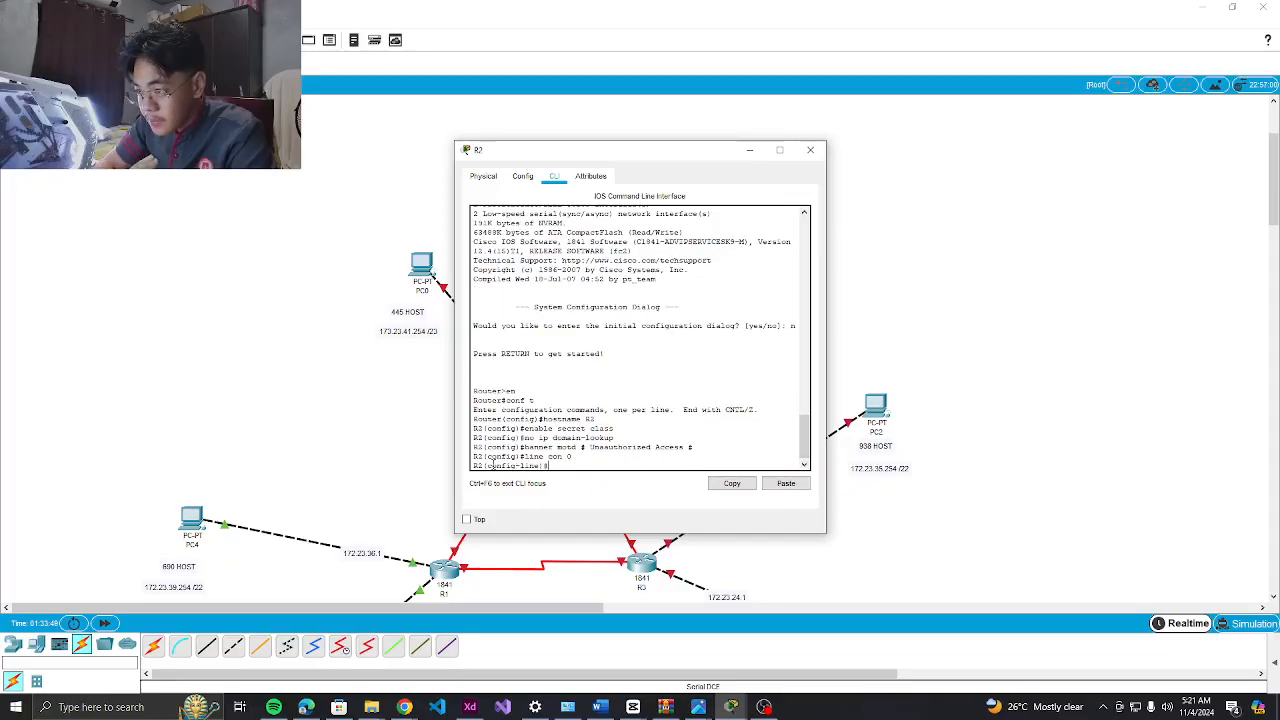
pyautogui.write('passwor')
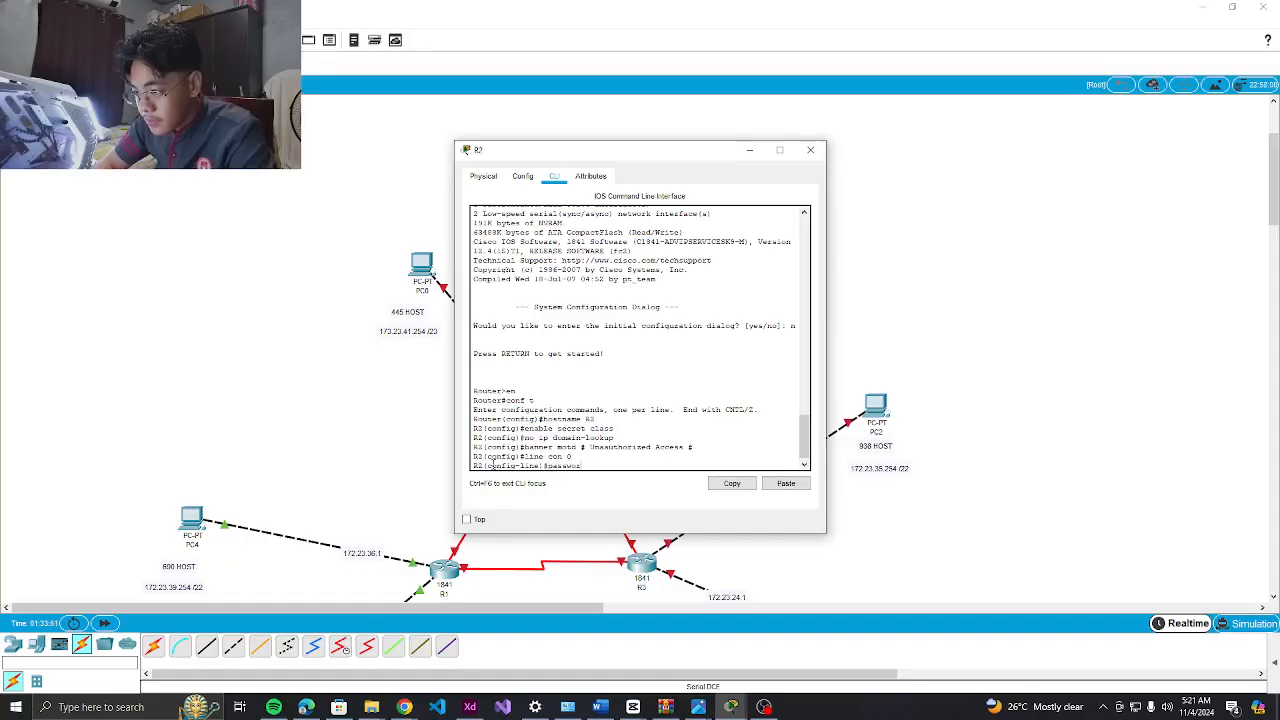
pyautogui.write('d cisco')
pyautogui.press('Return')
pyautogui.write('login')
pyautogui.press('Return')
# Require password login on VTY lines 0 to 4
pyautogui.write('line)#line vty')
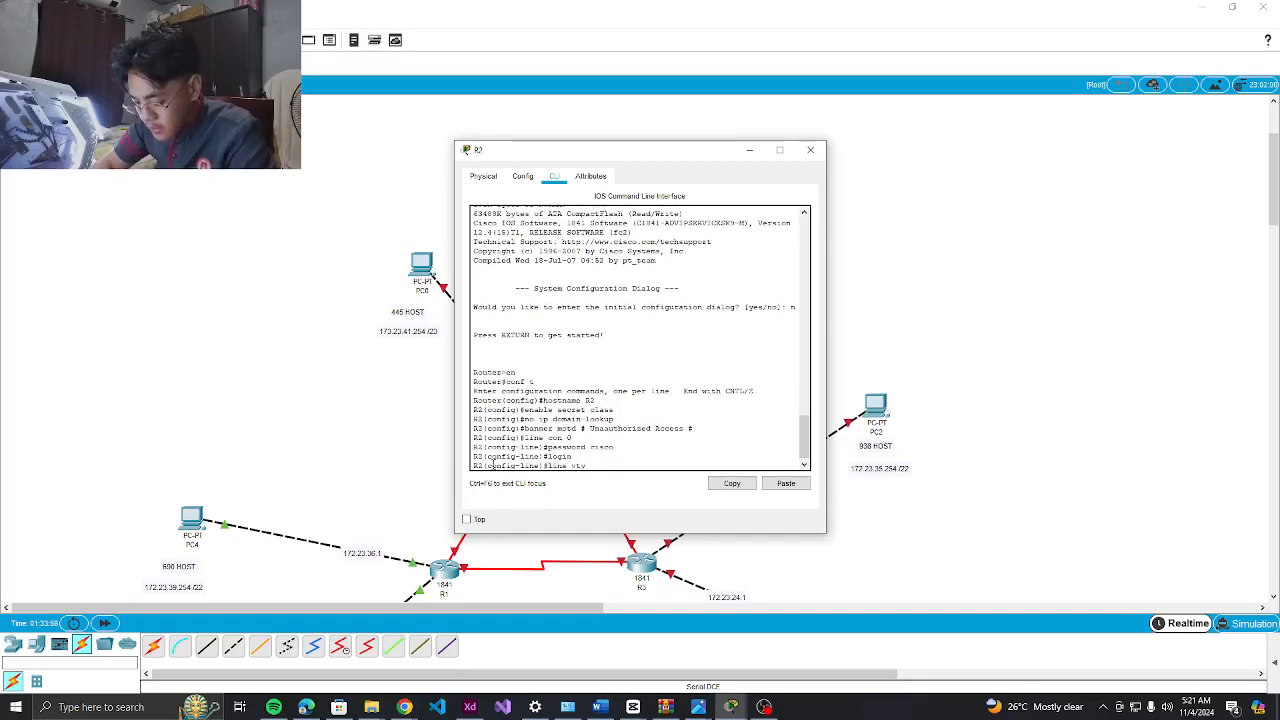
pyautogui.write(' 0 4')
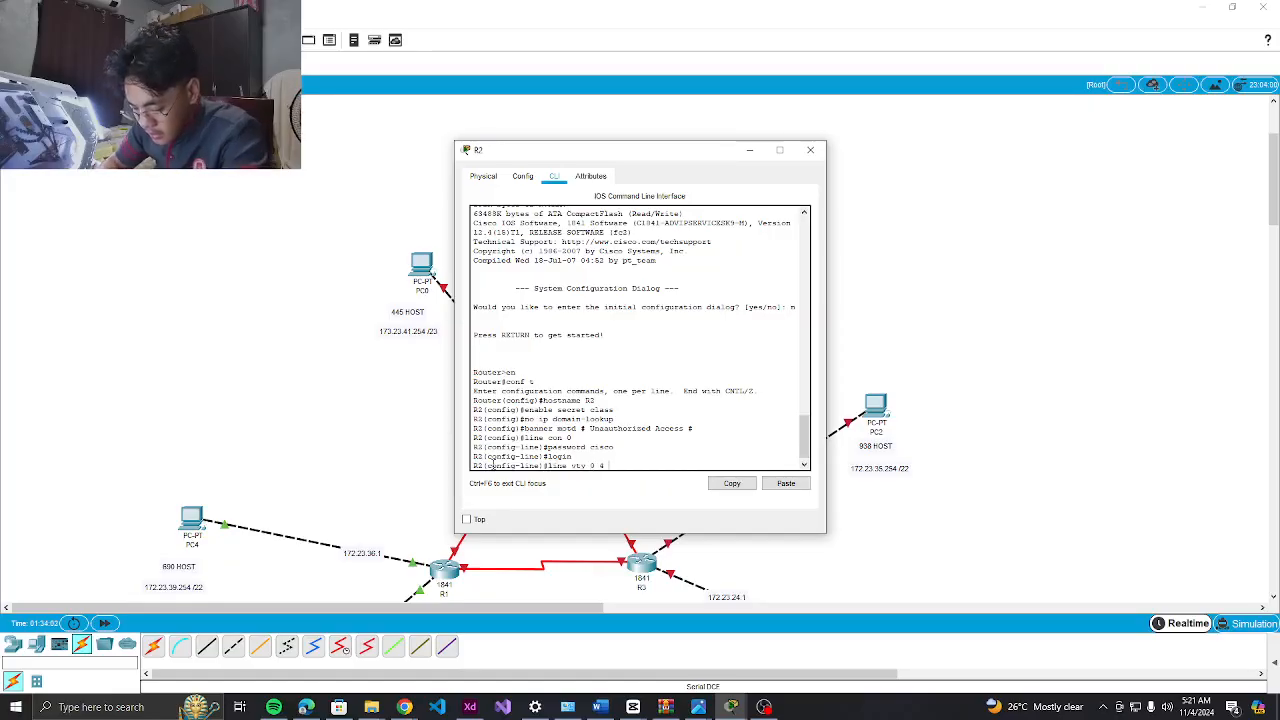
pyautogui.press('Return')
pyautogui.write('password cisco')
pyautogui.press('Return')
pyautogui.write('l')
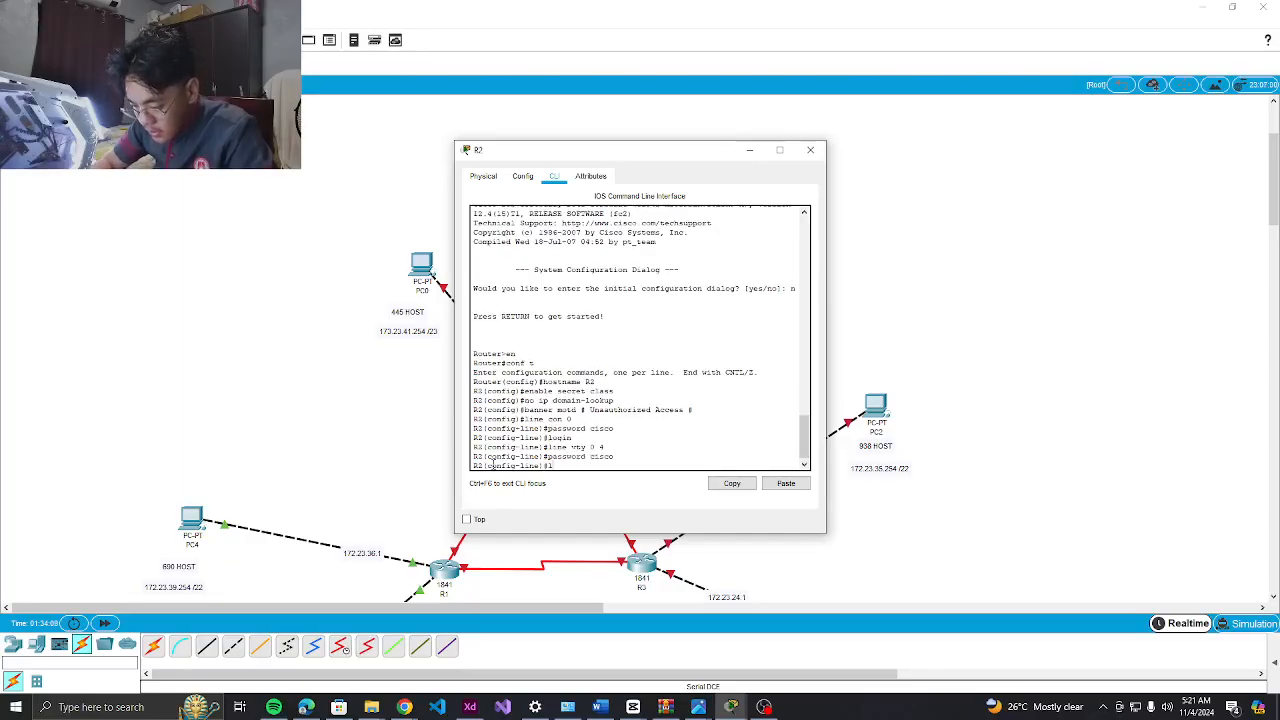
pyautogui.write('ogin')
pyautogui.press('Return')
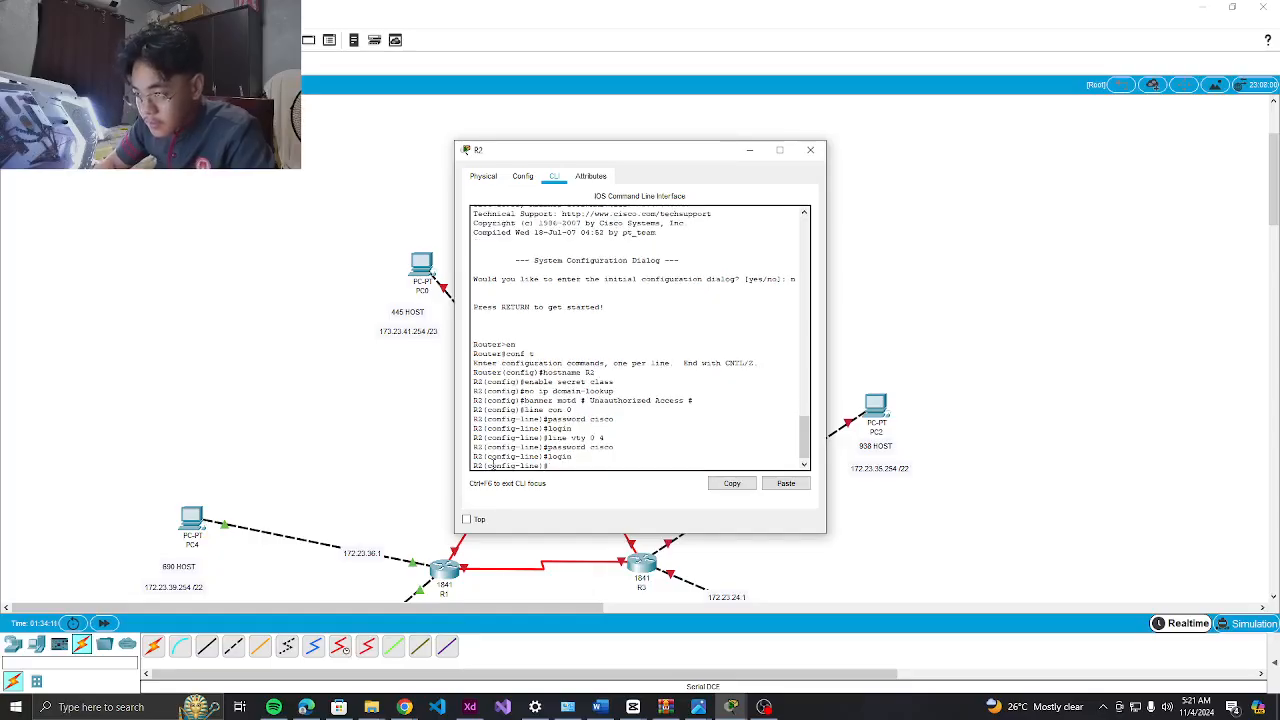
# Address Fa0/0 as 172.23.44.1 255.255.254.0 and bring it up with no shut
pyautogui.write('int fa')
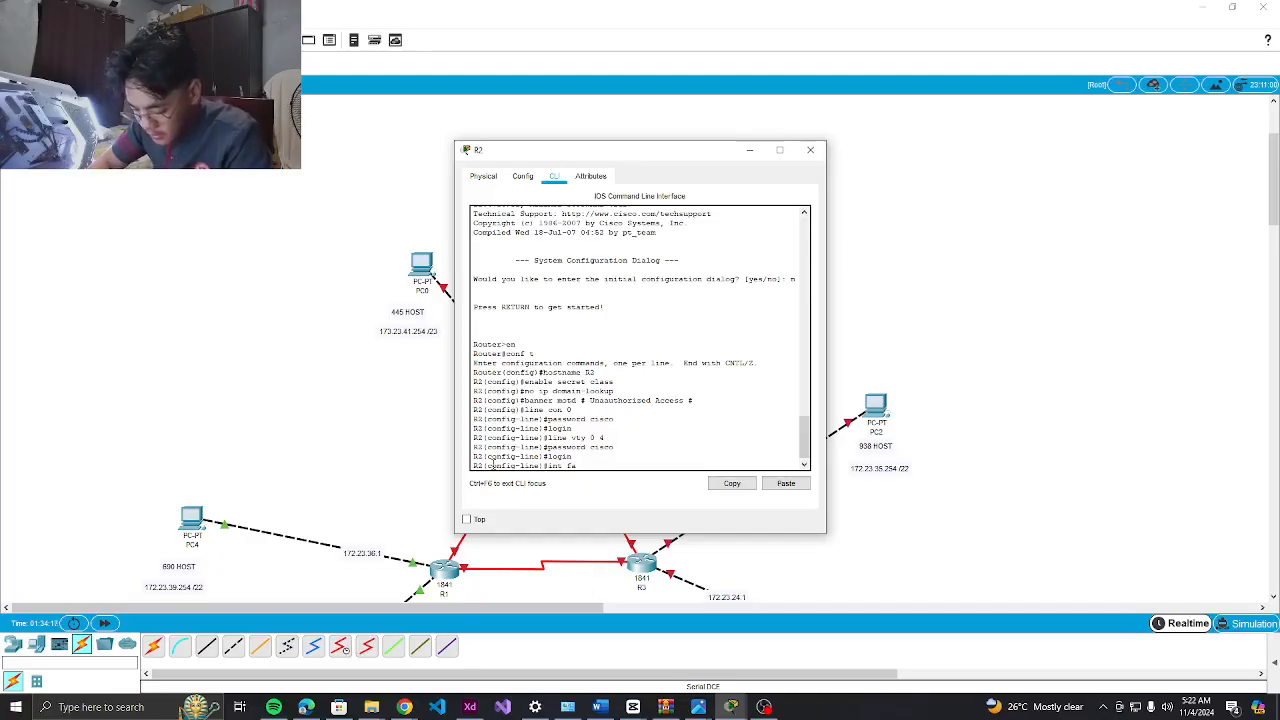
pyautogui.write('0/')
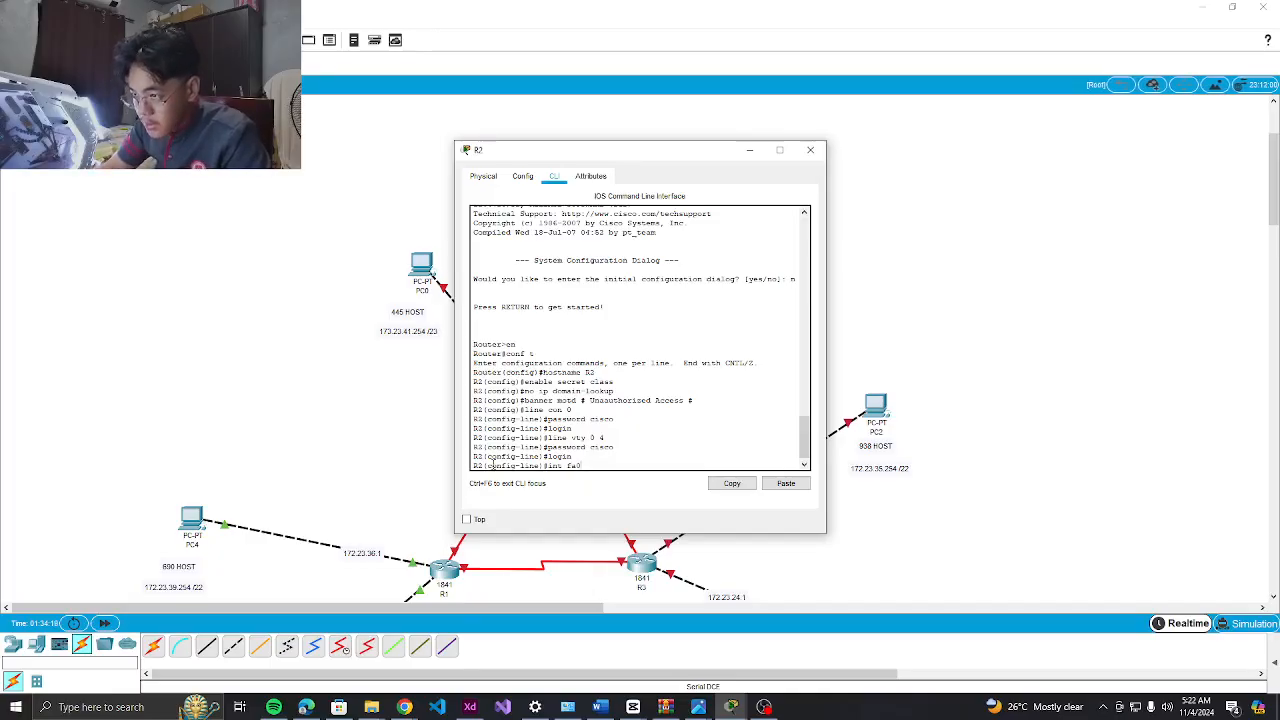
pyautogui.write('0')
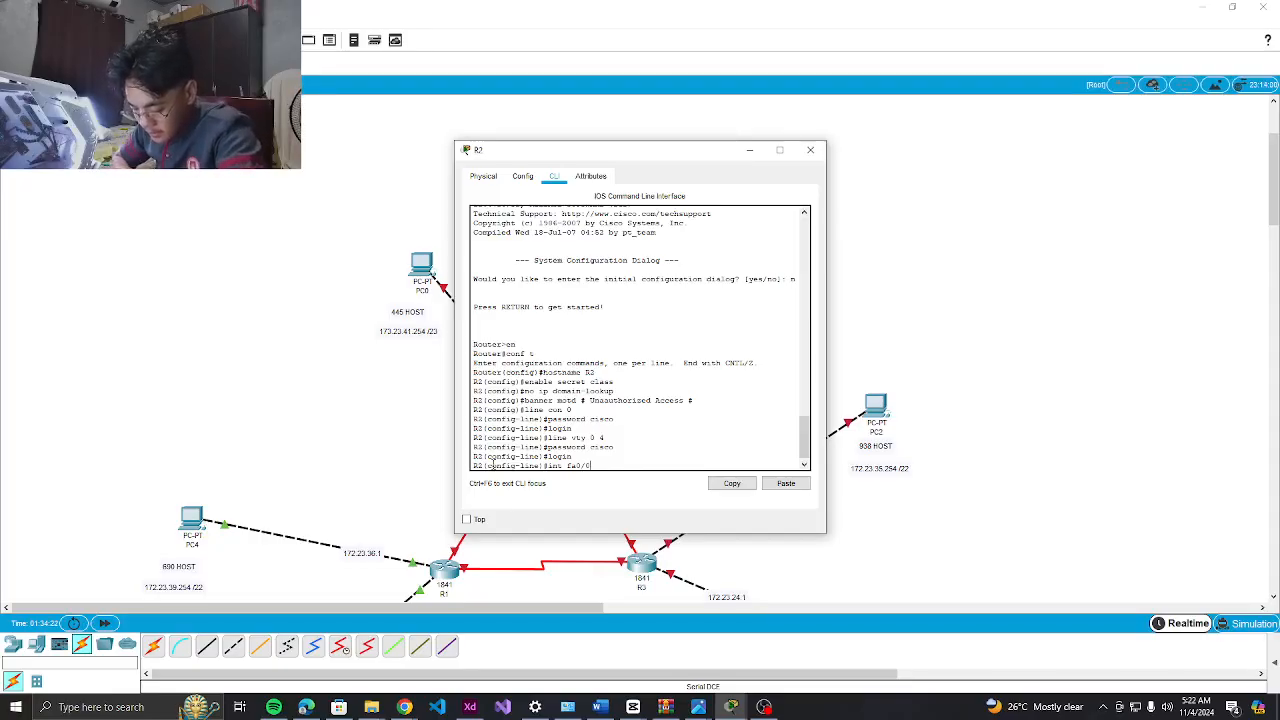
pyautogui.press('Return')
pyautogui.write('ip add')
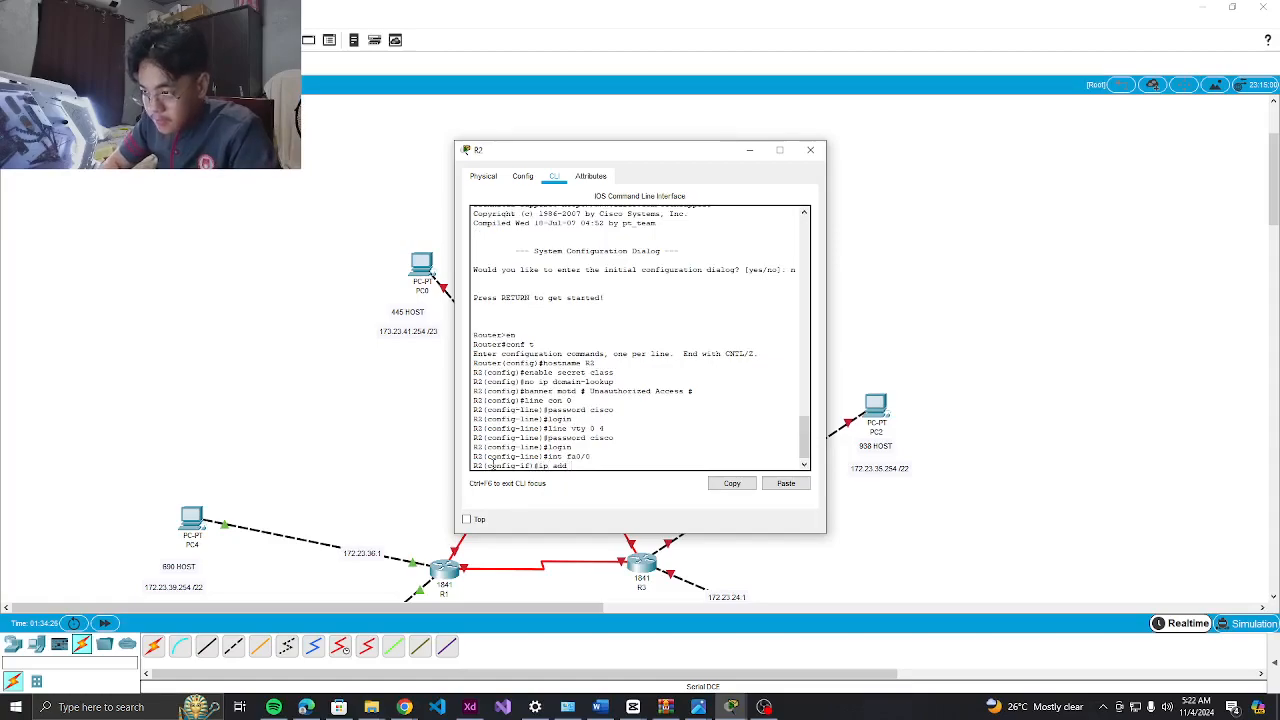
pyautogui.write(' 172.23.44.')
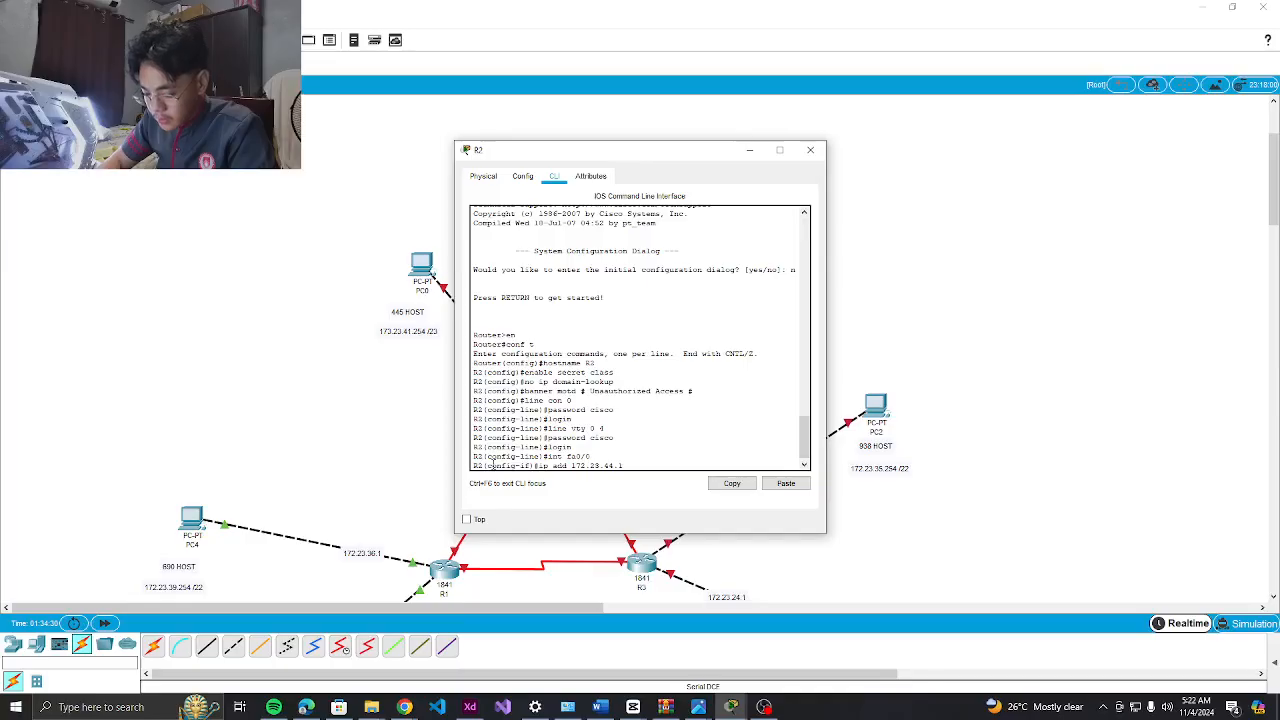
pyautogui.write('1 255.')
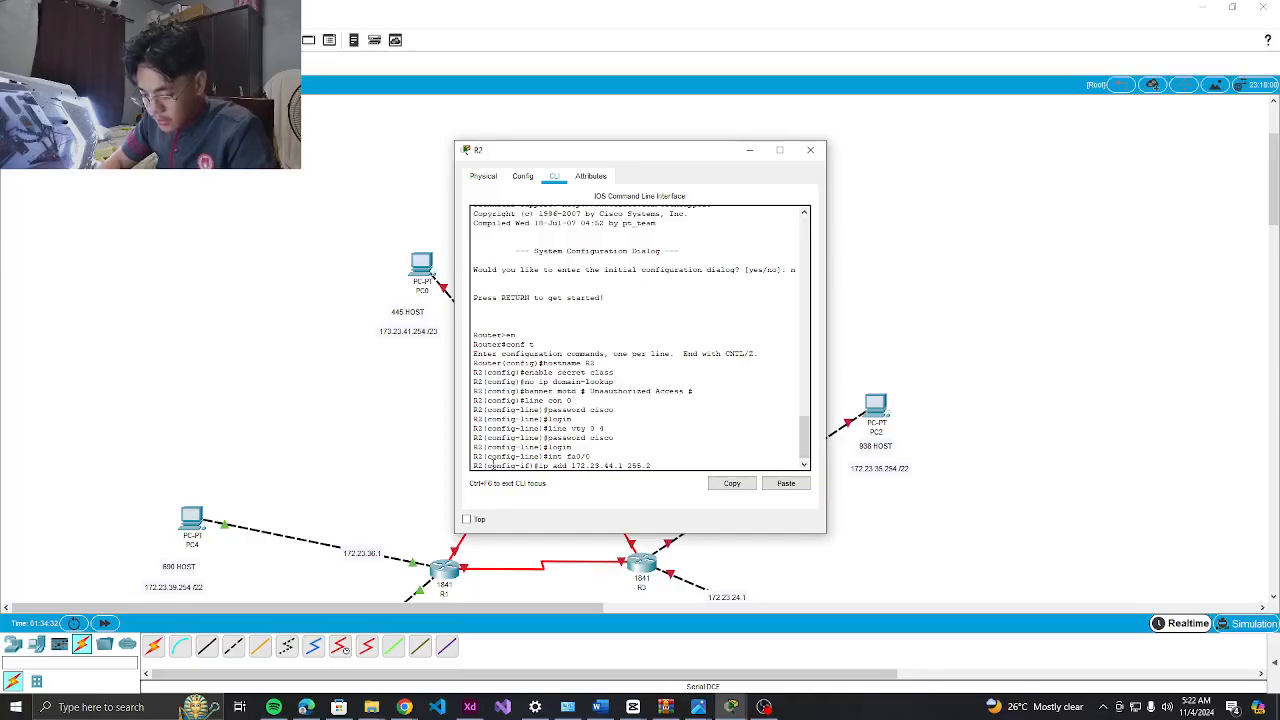
pyautogui.write('255.254.0')
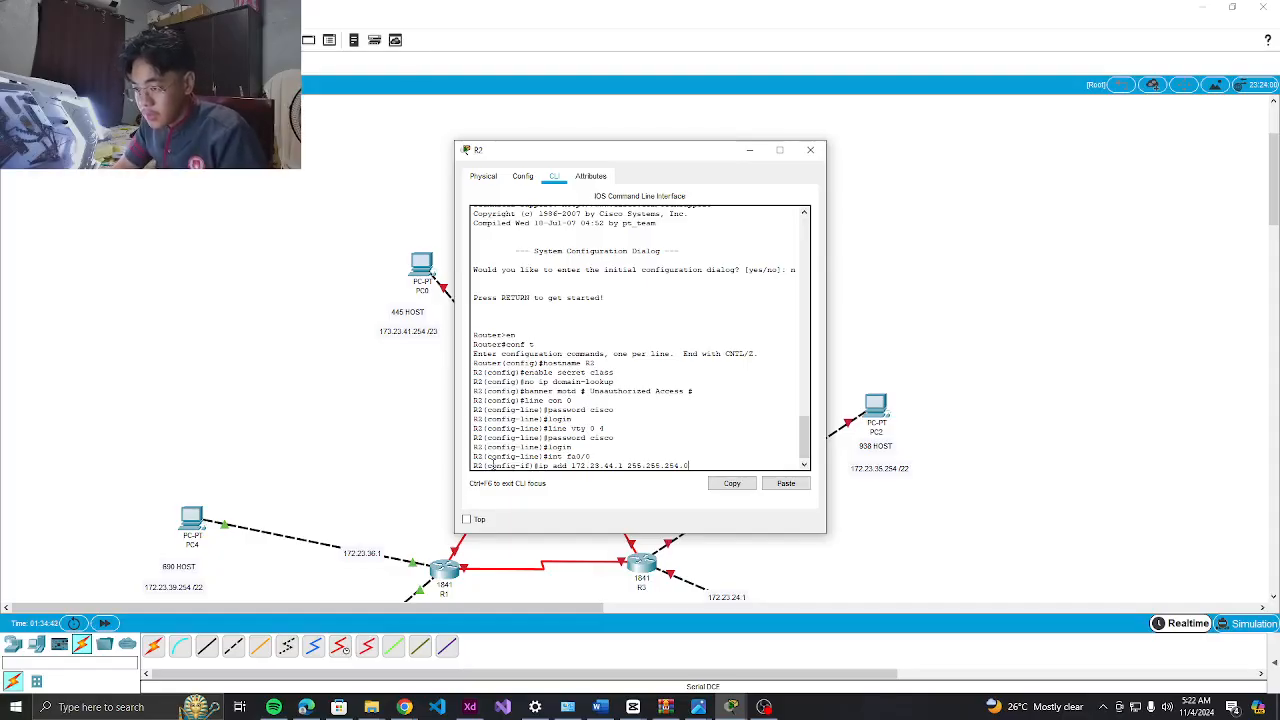
pyautogui.press('Return')
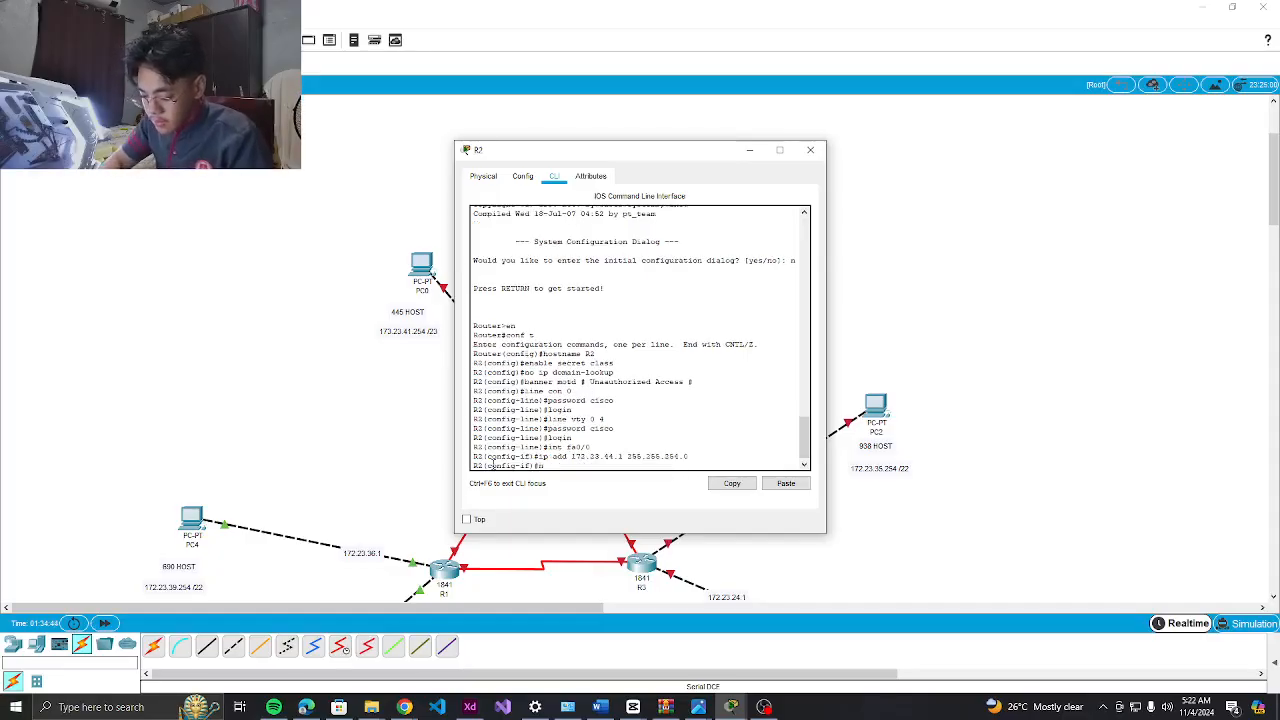
pyautogui.write('no shut')
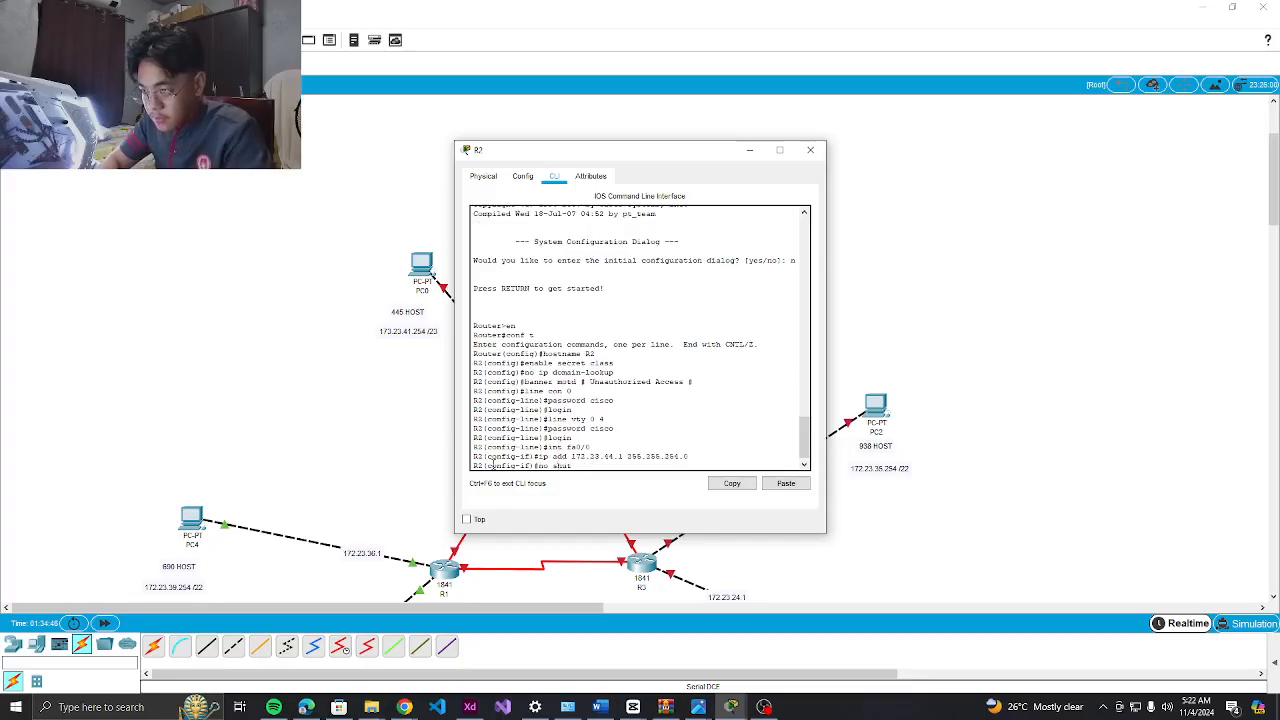
pyautogui.press('Return')
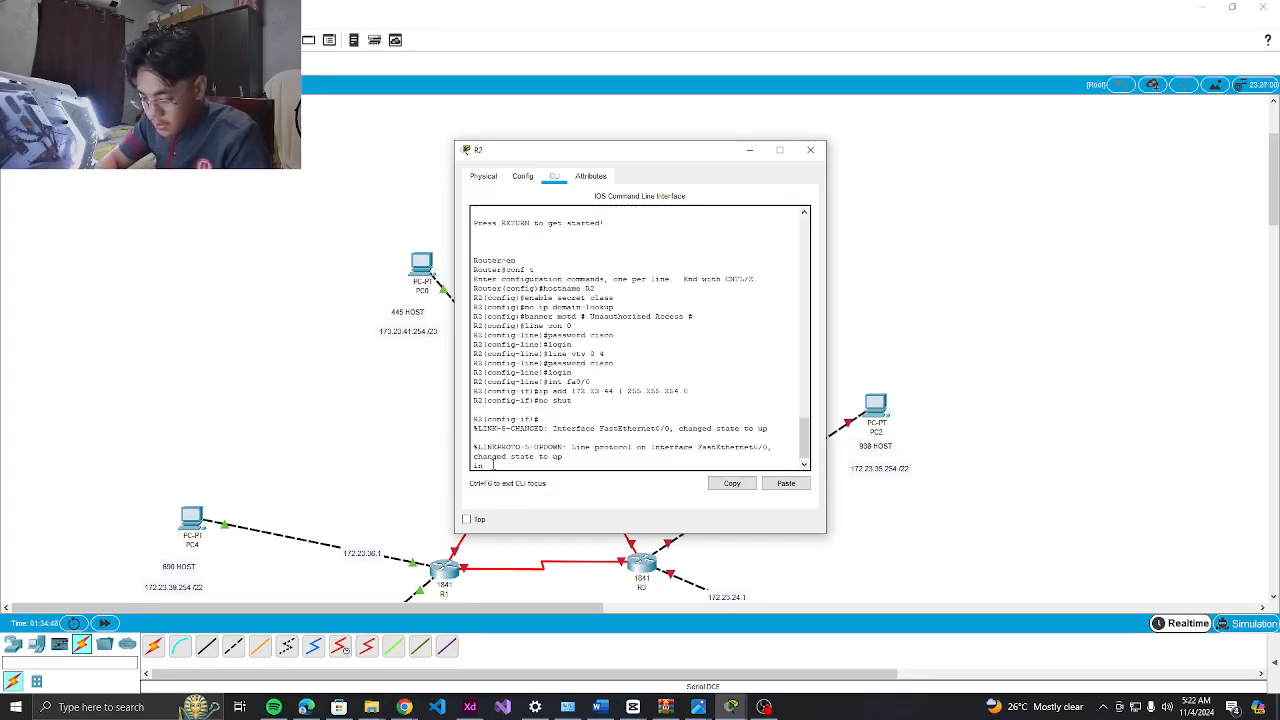
pyautogui.write('int fa0/1')
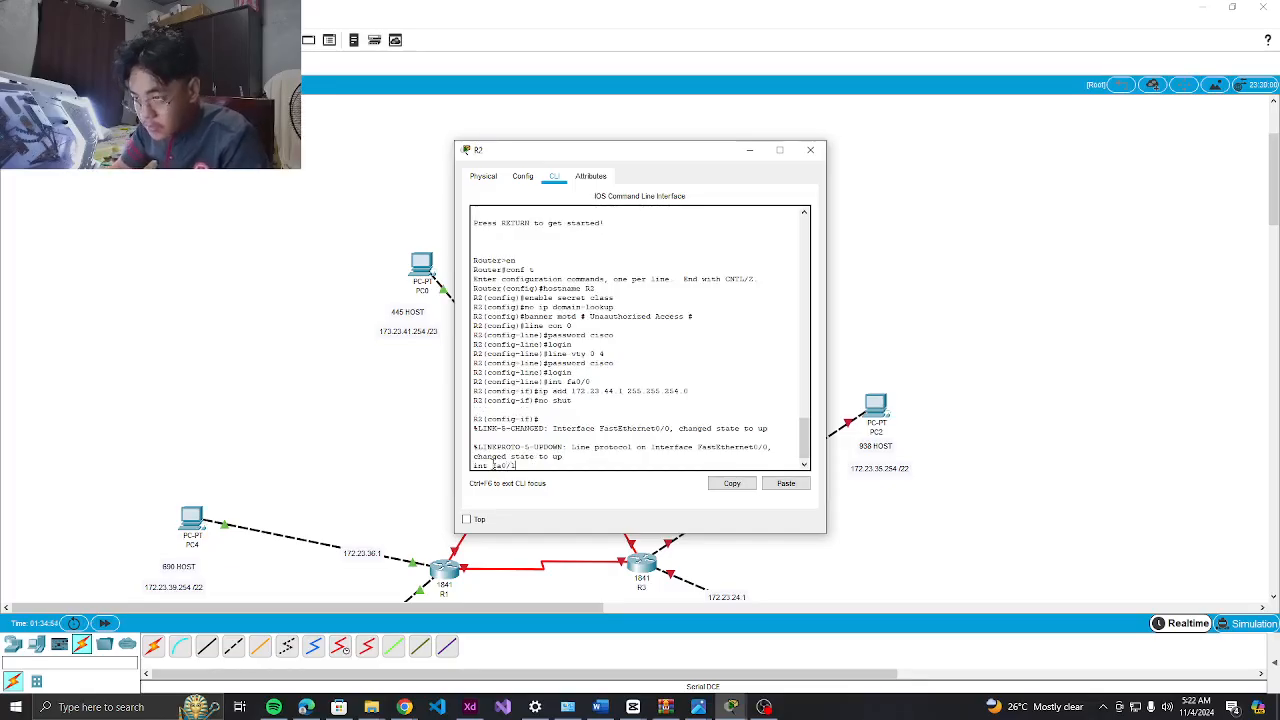
# Configure Fa0/1 with 172.23.46.1 255.255.254.0, reusing the recalled address line, and enable it
pyautogui.press('BackSpace')
pyautogui.press('BackSpace')
pyautogui.press('BackSpace')
pyautogui.press('BackSpace')
pyautogui.press('BackSpace')
pyautogui.press('BackSpace')
pyautogui.press('BackSpace')
pyautogui.press('Return')
pyautogui.write('int')
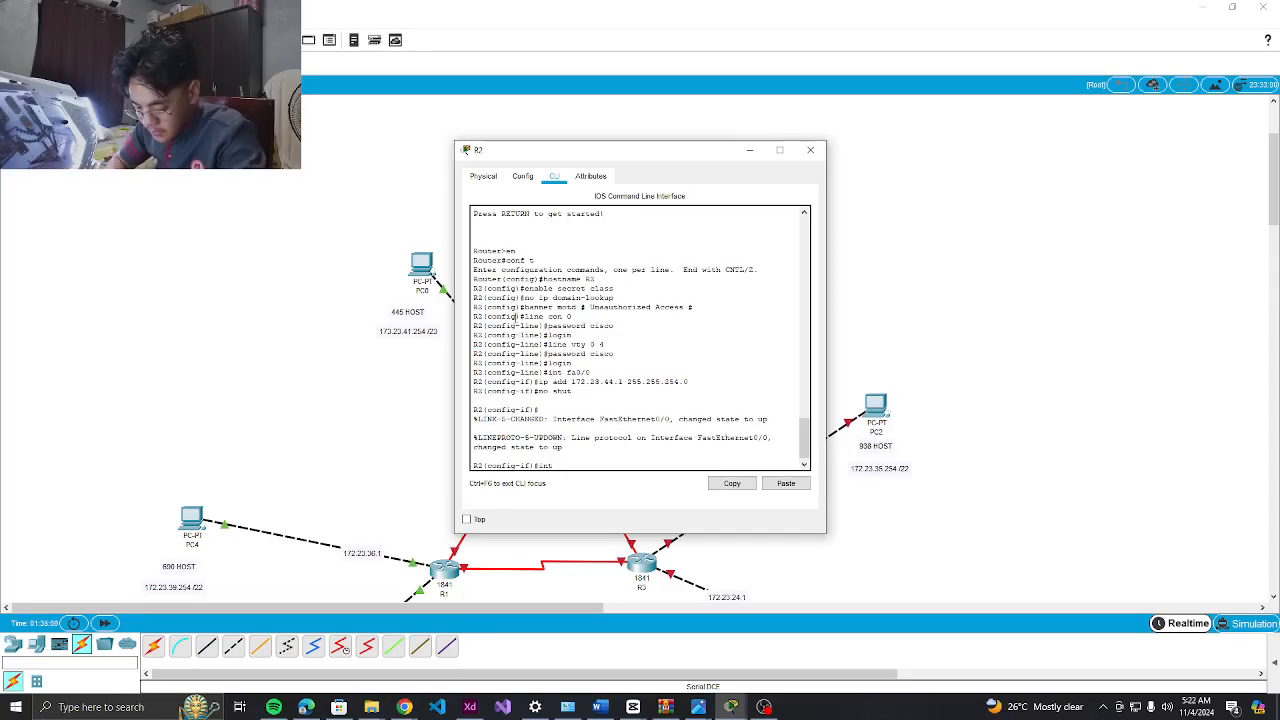
pyautogui.write(' fa0/1')
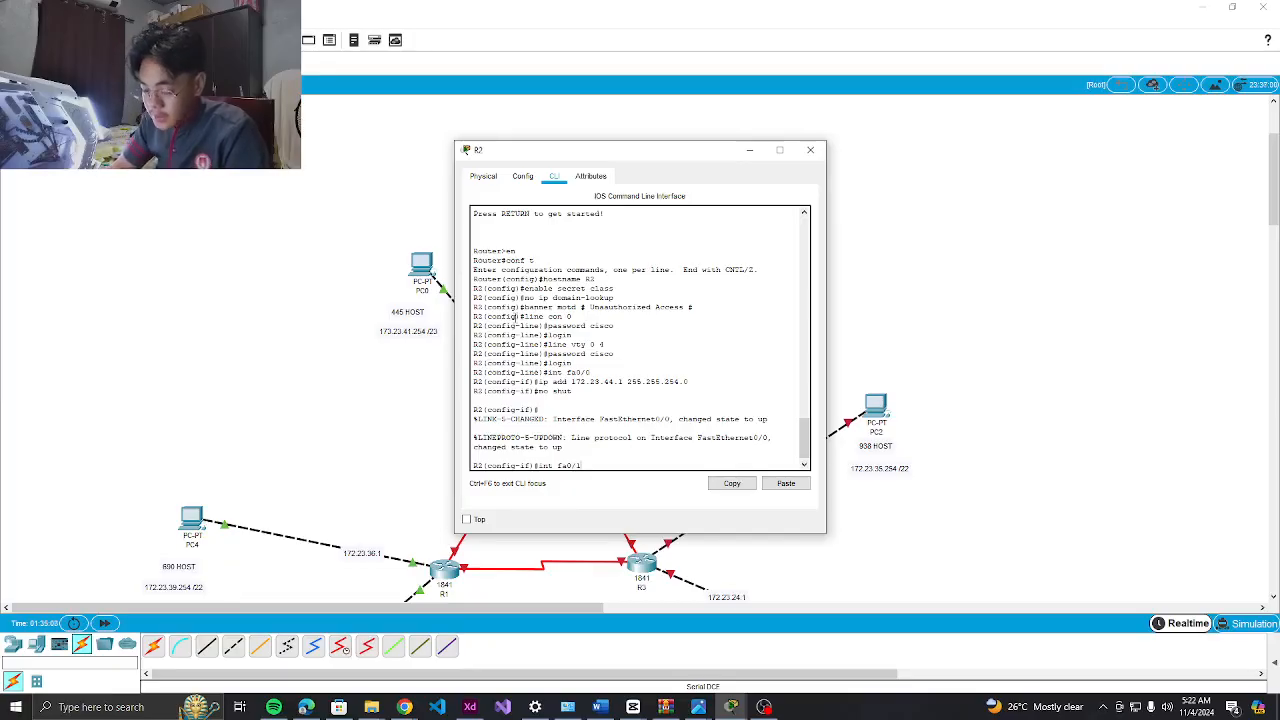
pyautogui.press('Return')
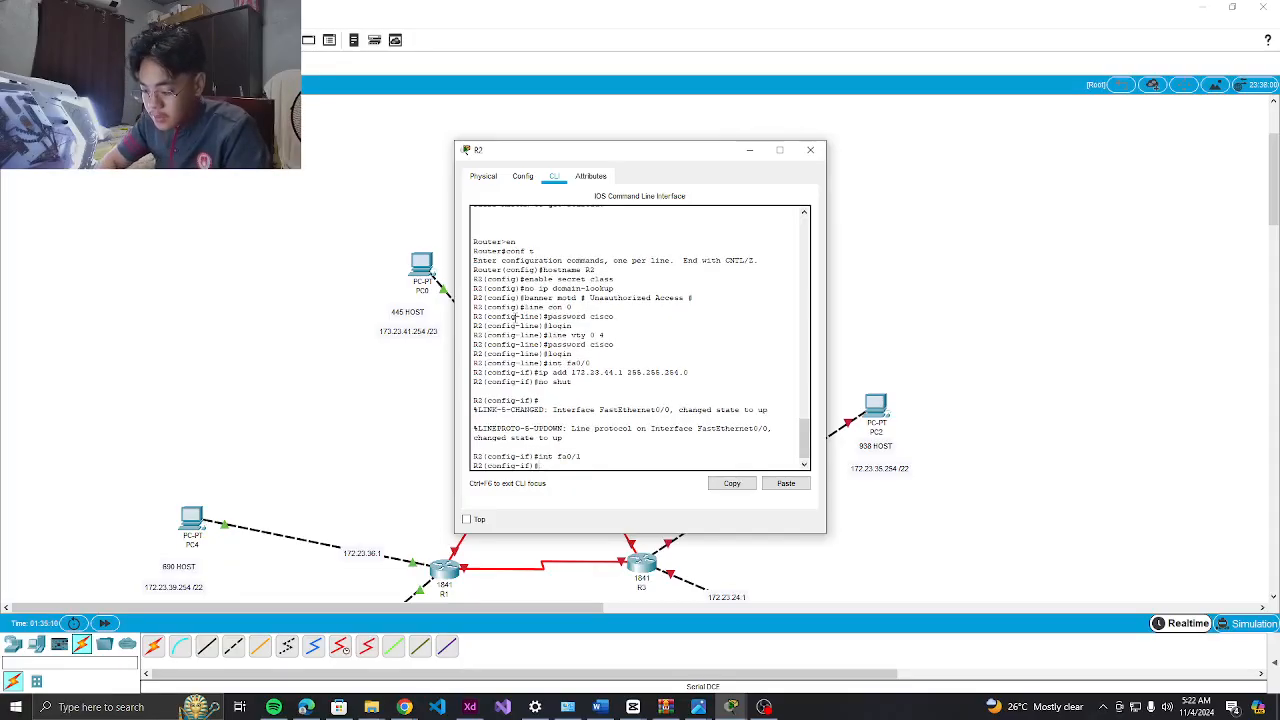
pyautogui.press('Up')
pyautogui.press('Up')
pyautogui.press('Up')
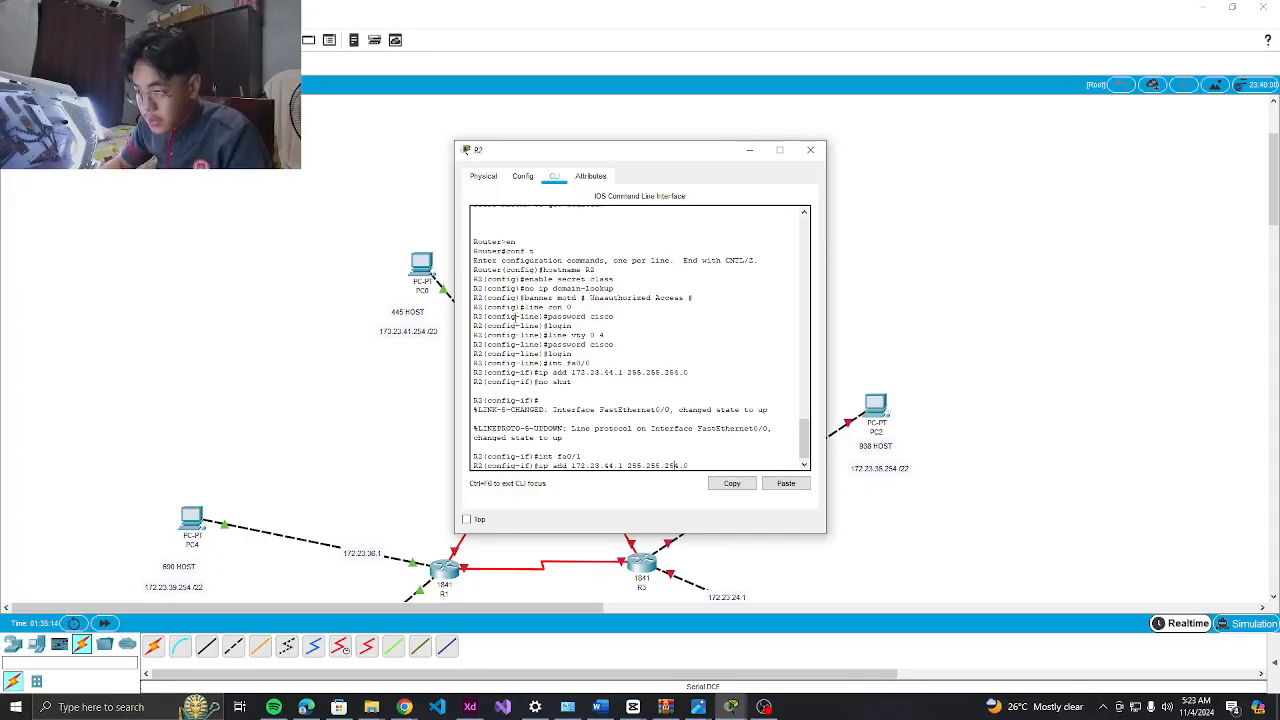
pyautogui.press('BackSpace')
pyautogui.press('BackSpace')
pyautogui.write('4')
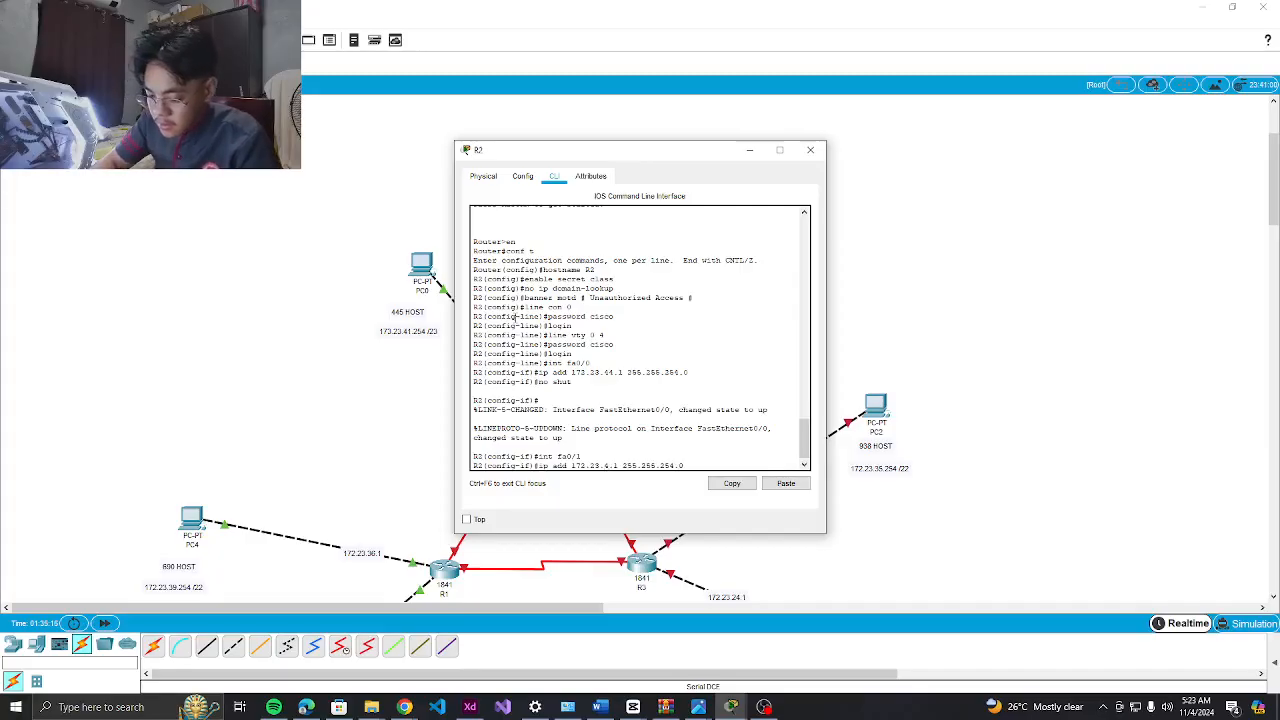
pyautogui.write('4')
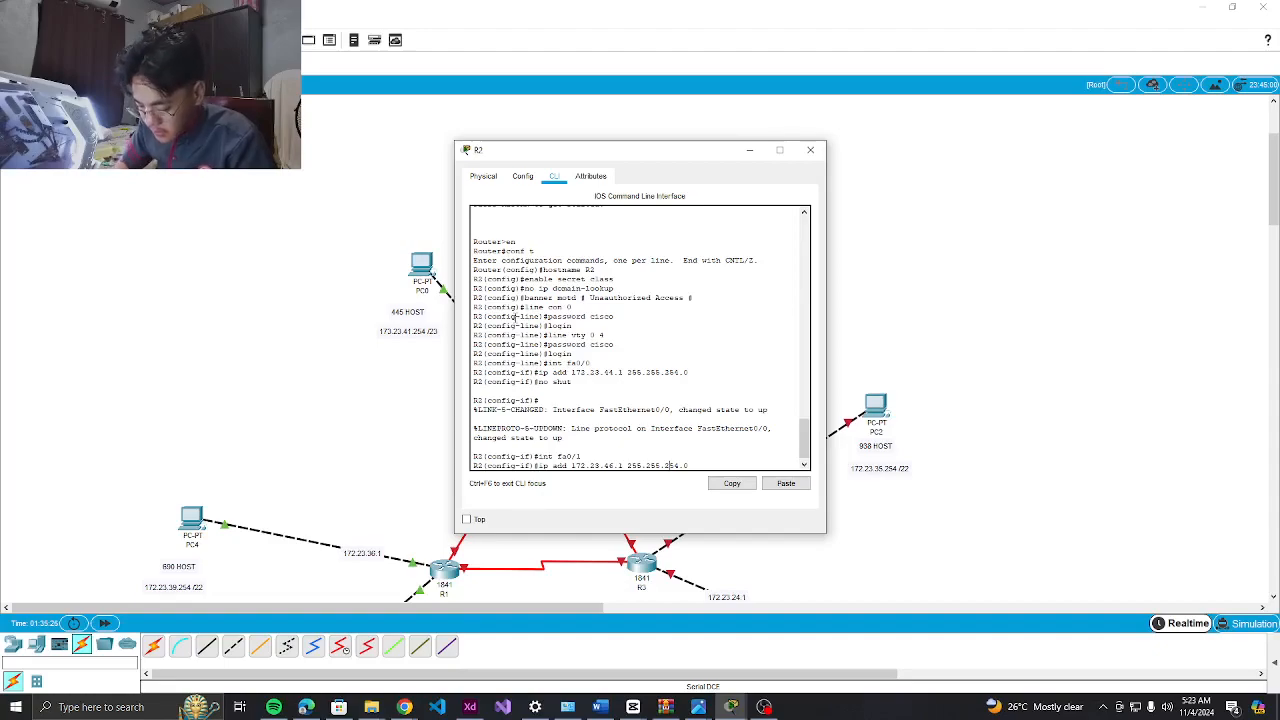
pyautogui.press('Left')
pyautogui.press('Left')
pyautogui.press('Left')
pyautogui.press('Left')
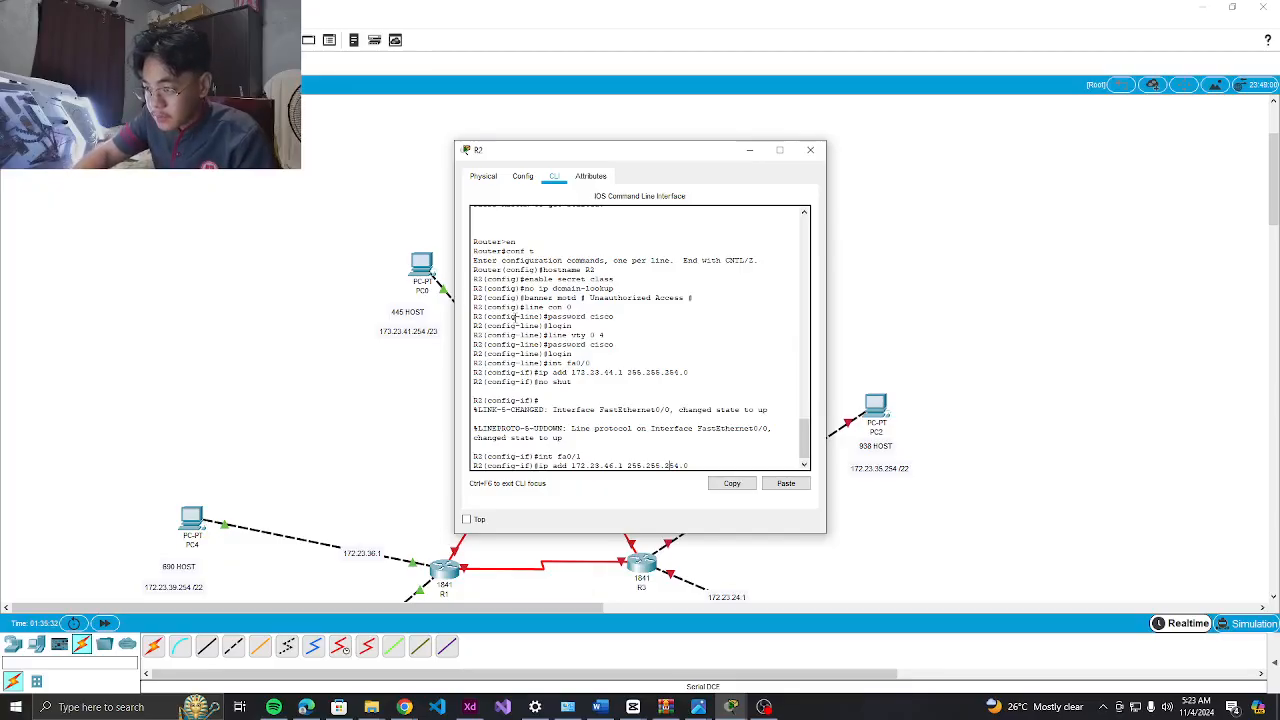
pyautogui.press('Return')
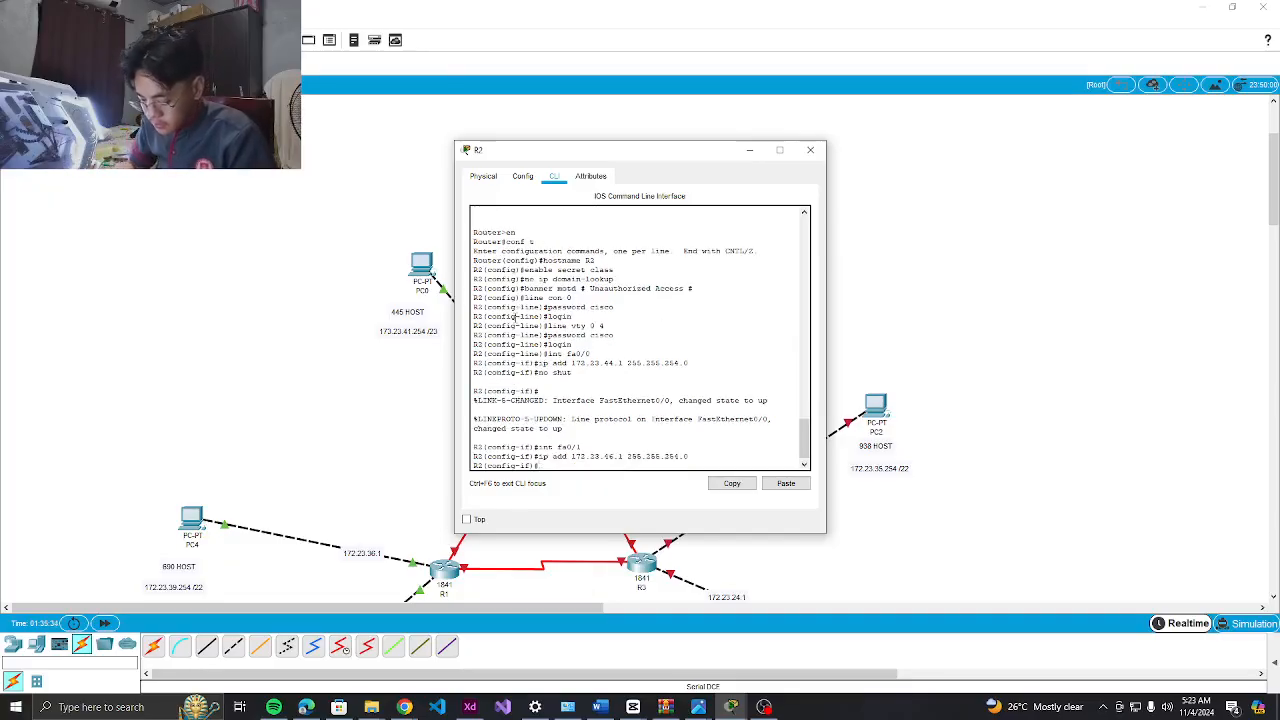
pyautogui.write('no shut')
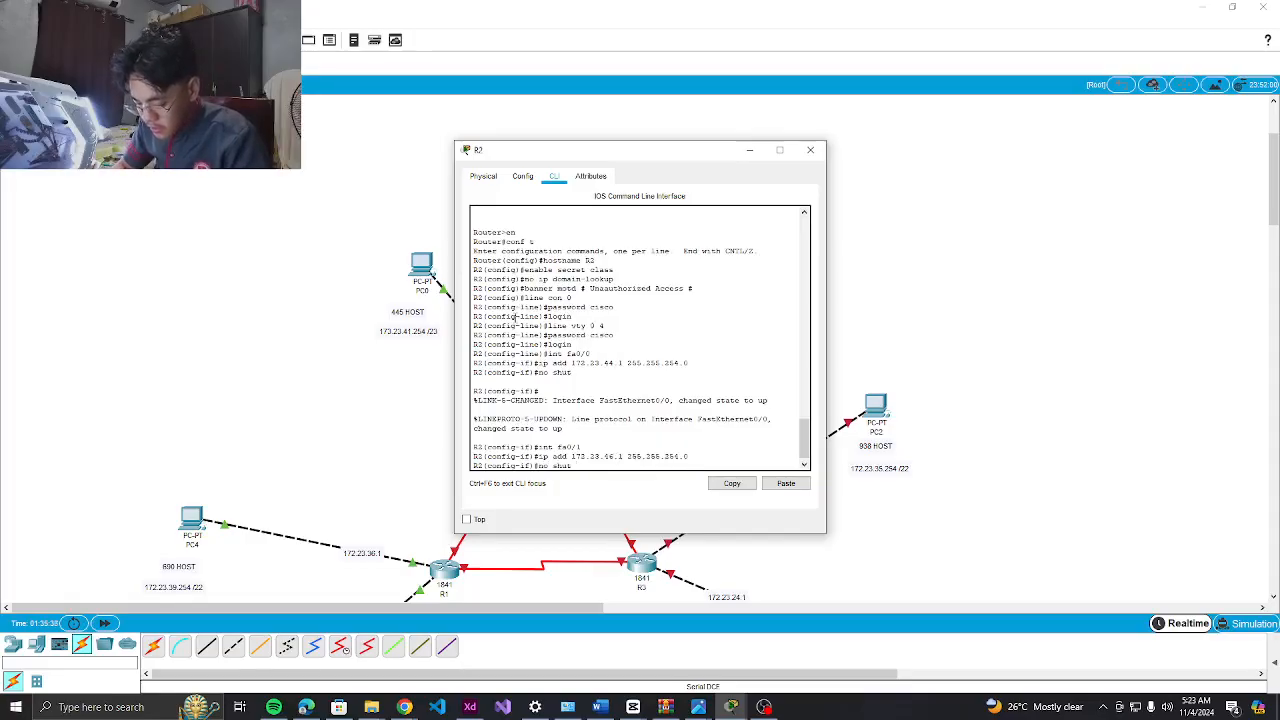
pyautogui.press('Return')
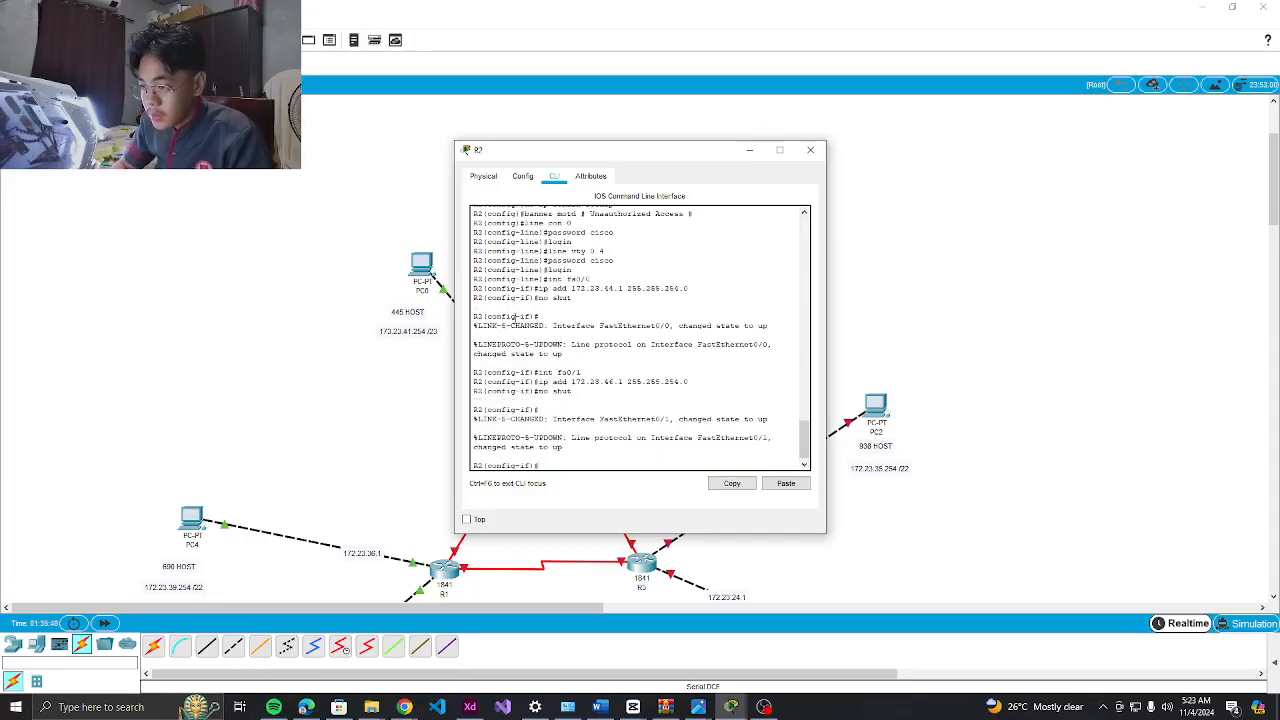
# Give Serial0/0/1 the address 172.23.48.130 255.255.255.252 and enable it with no shut
pyautogui.write('int')
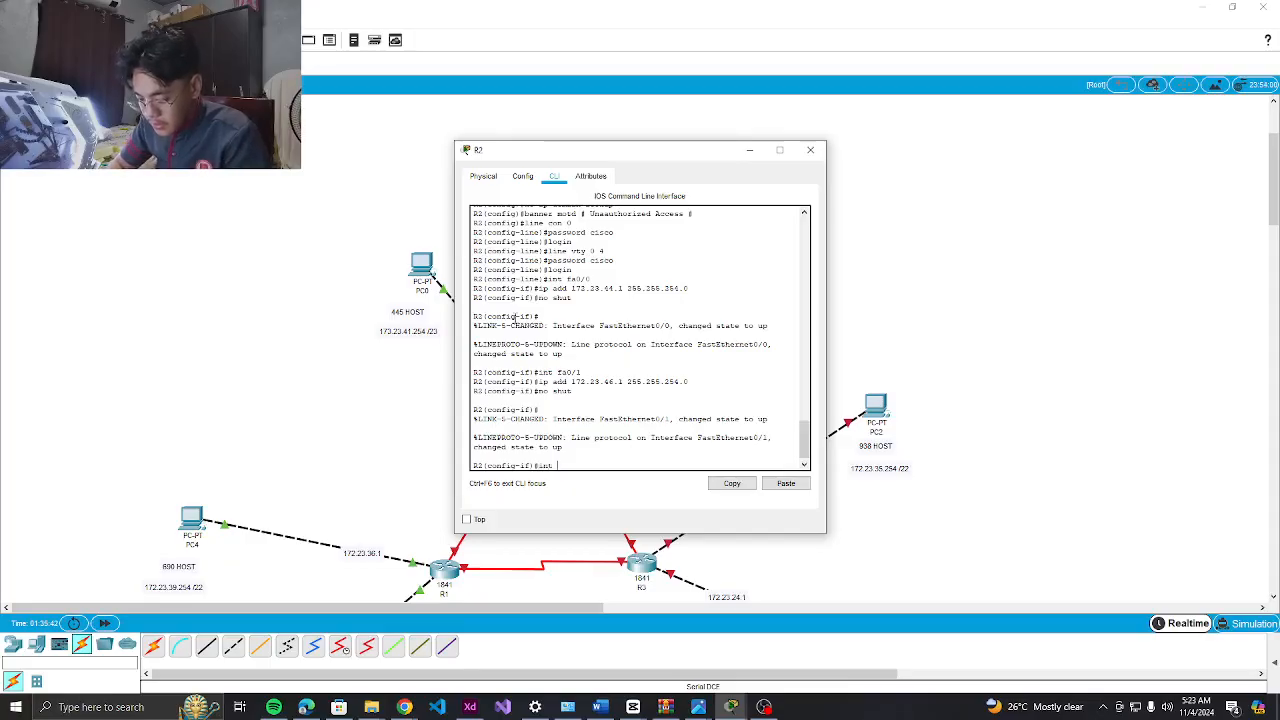
pyautogui.write(' s0/0/1')
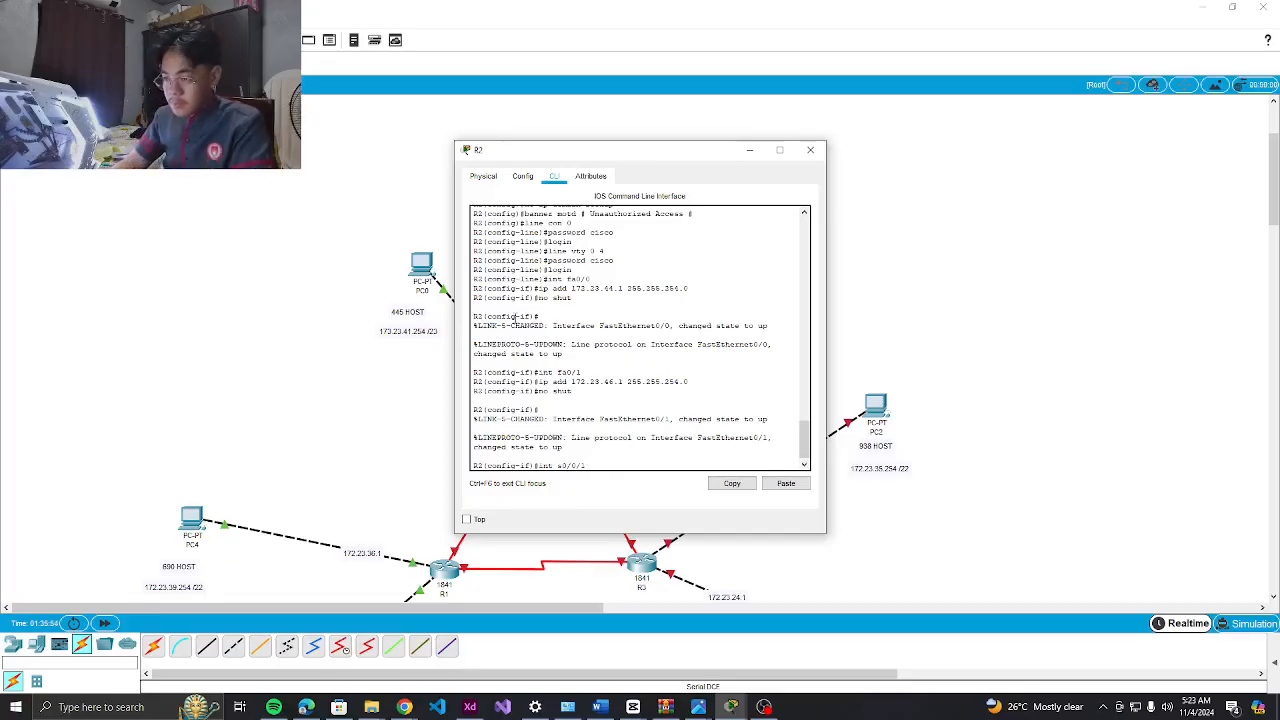
pyautogui.press('Return')
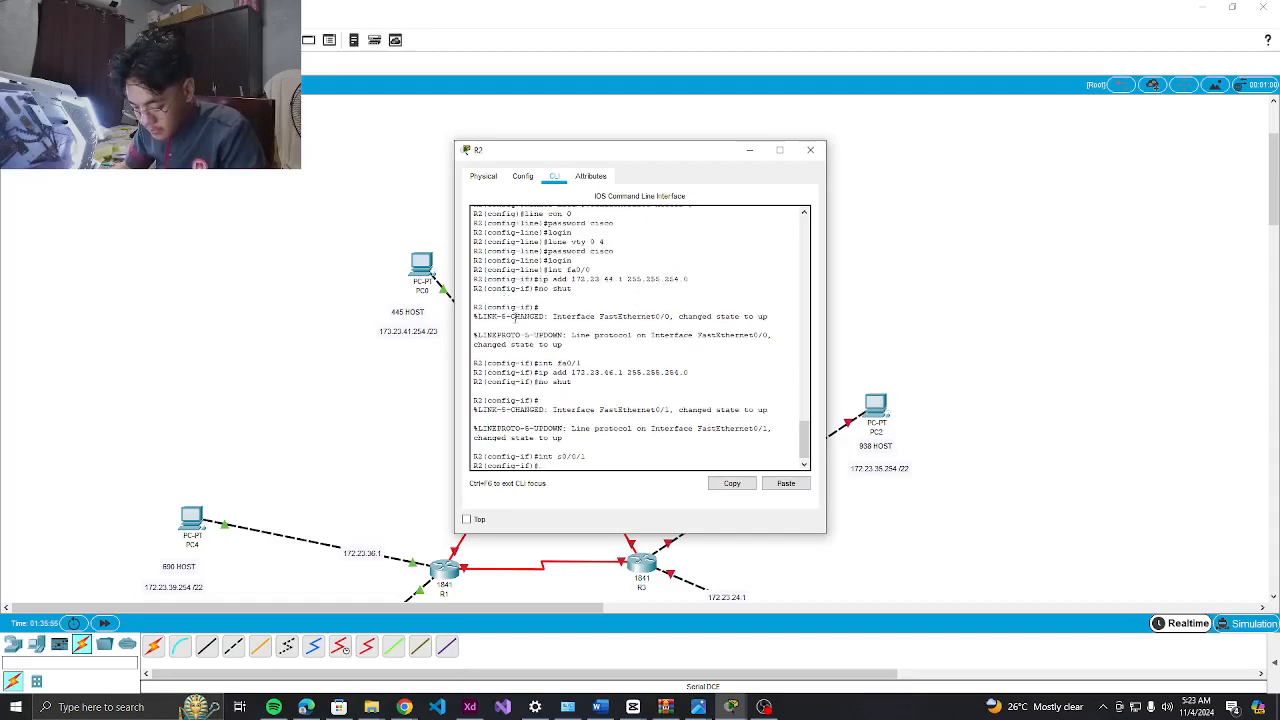
pyautogui.write('ip add 172.23.48')
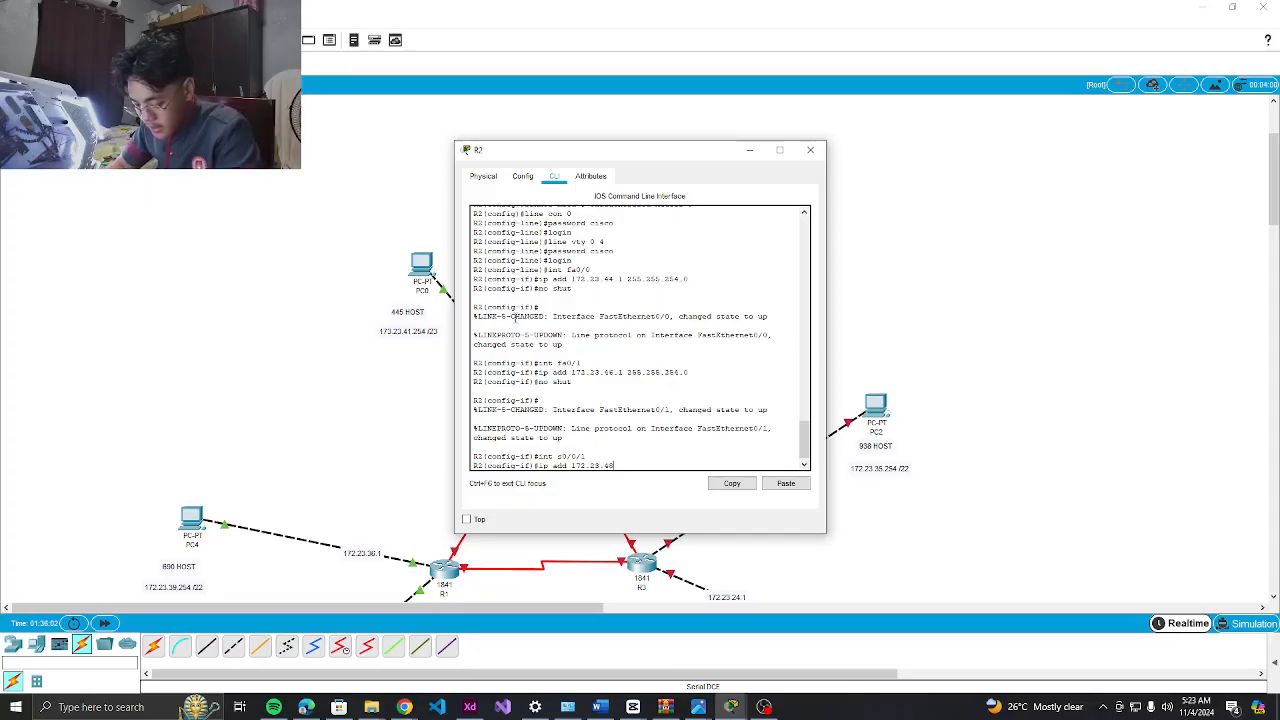
pyautogui.write('.130')
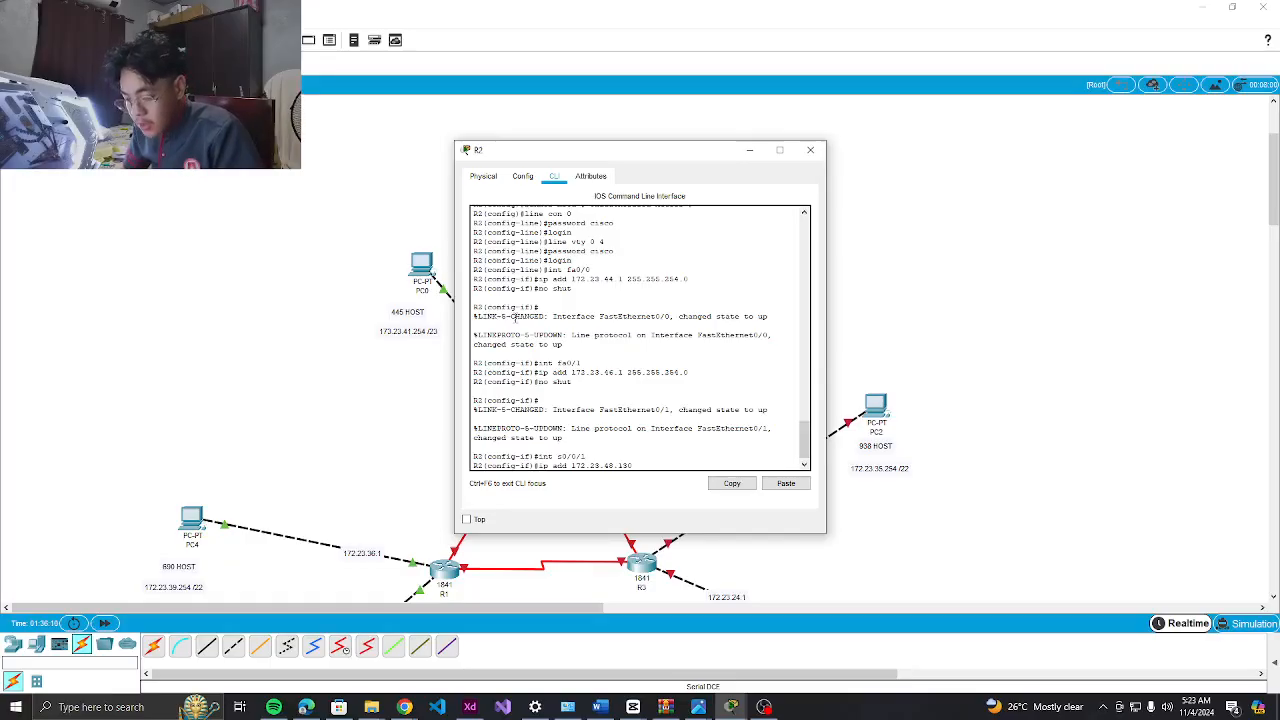
pyautogui.write('255')
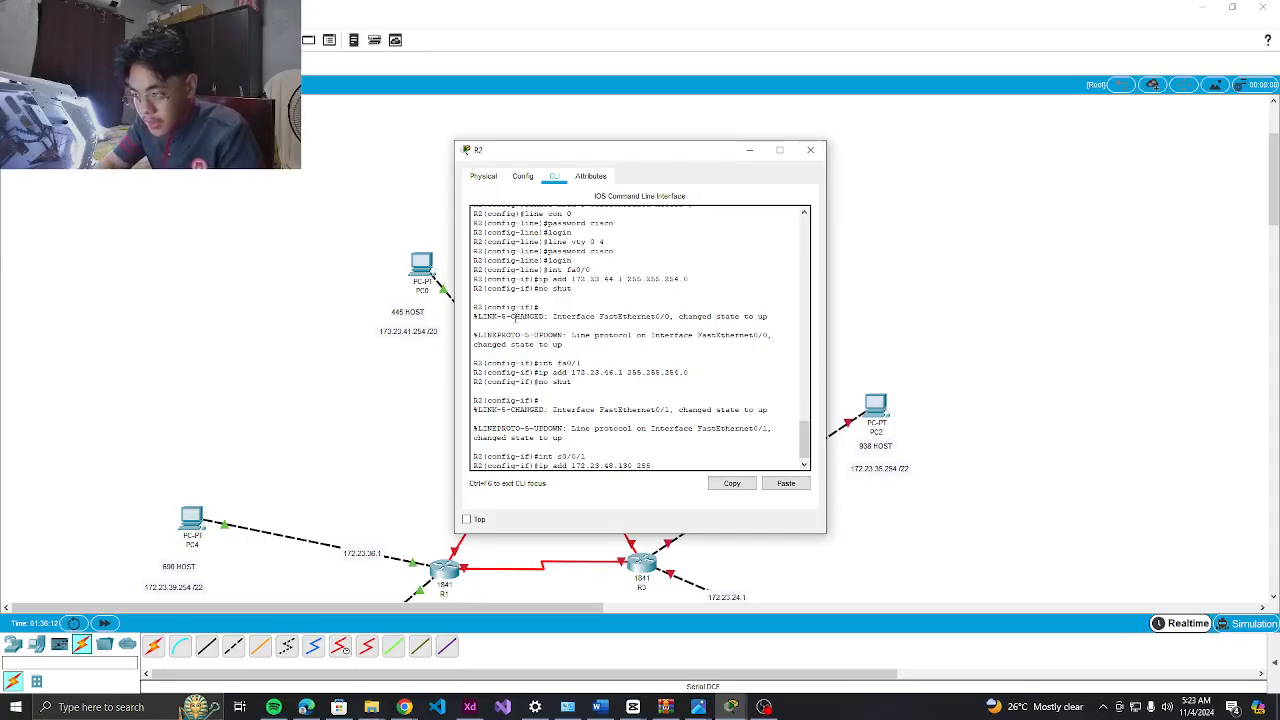
pyautogui.write('.25')
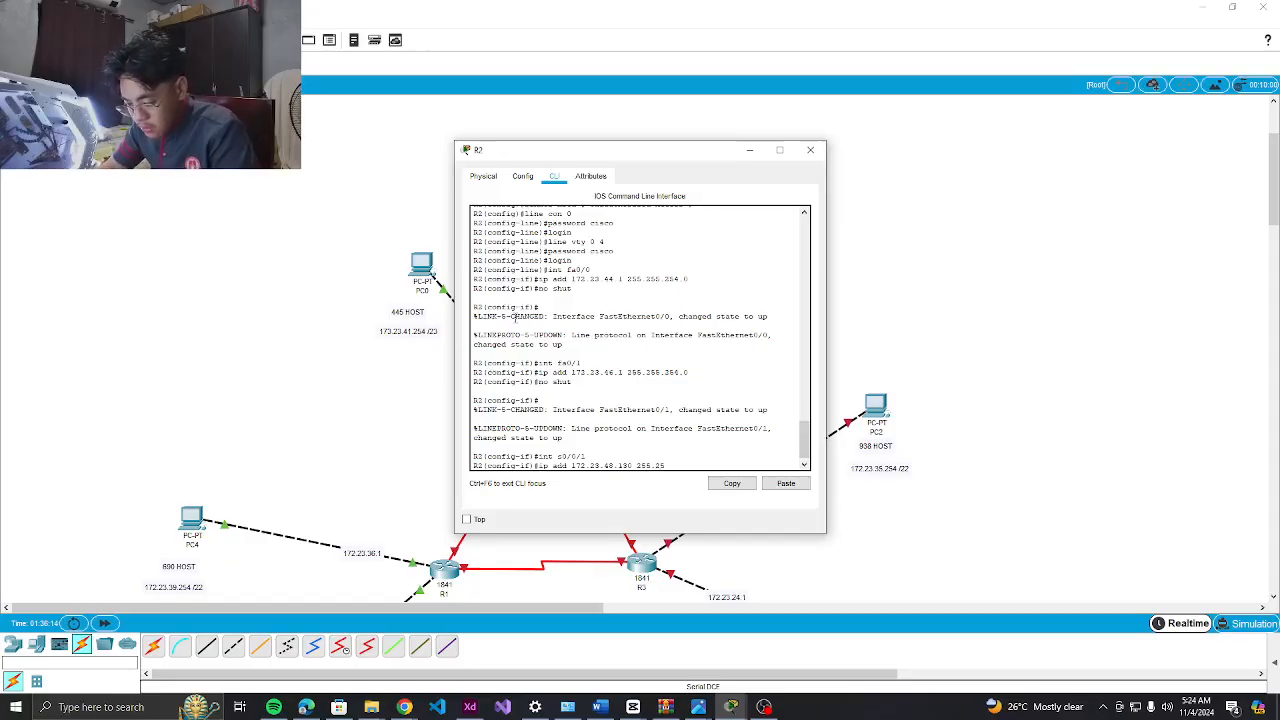
pyautogui.write('5.255.252')
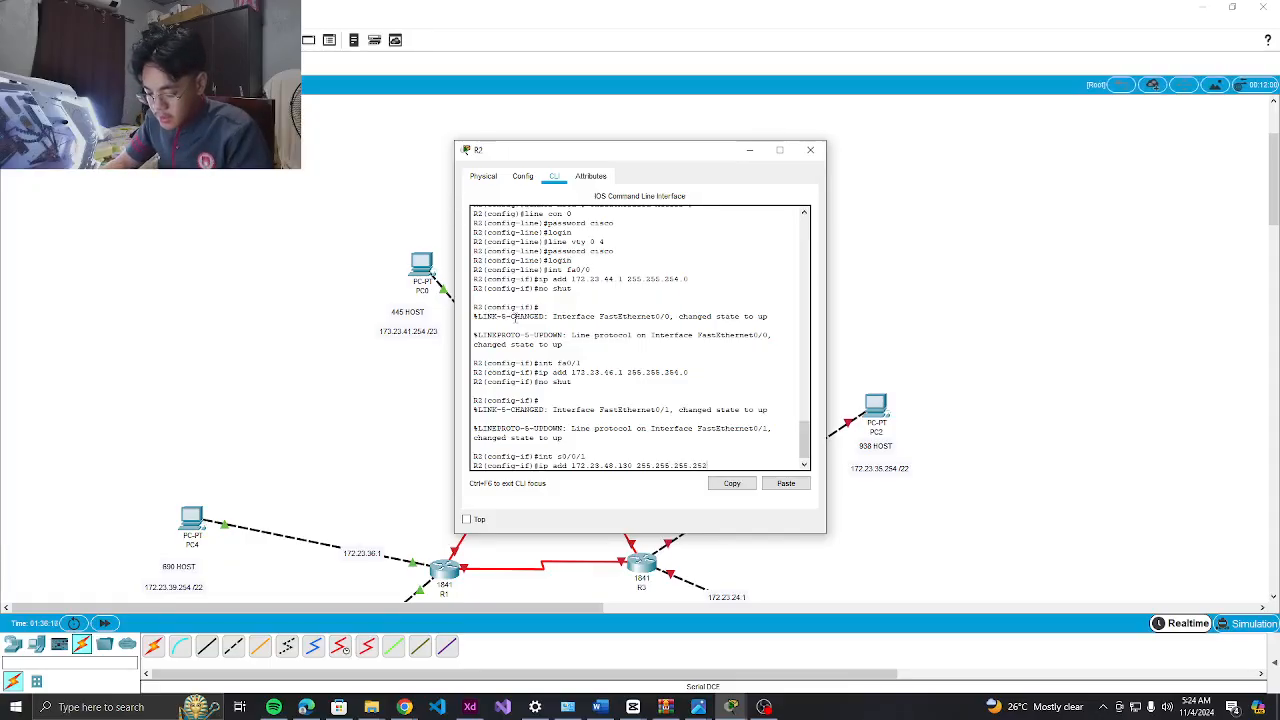
pyautogui.press('Return')
pyautogui.write('no shut')
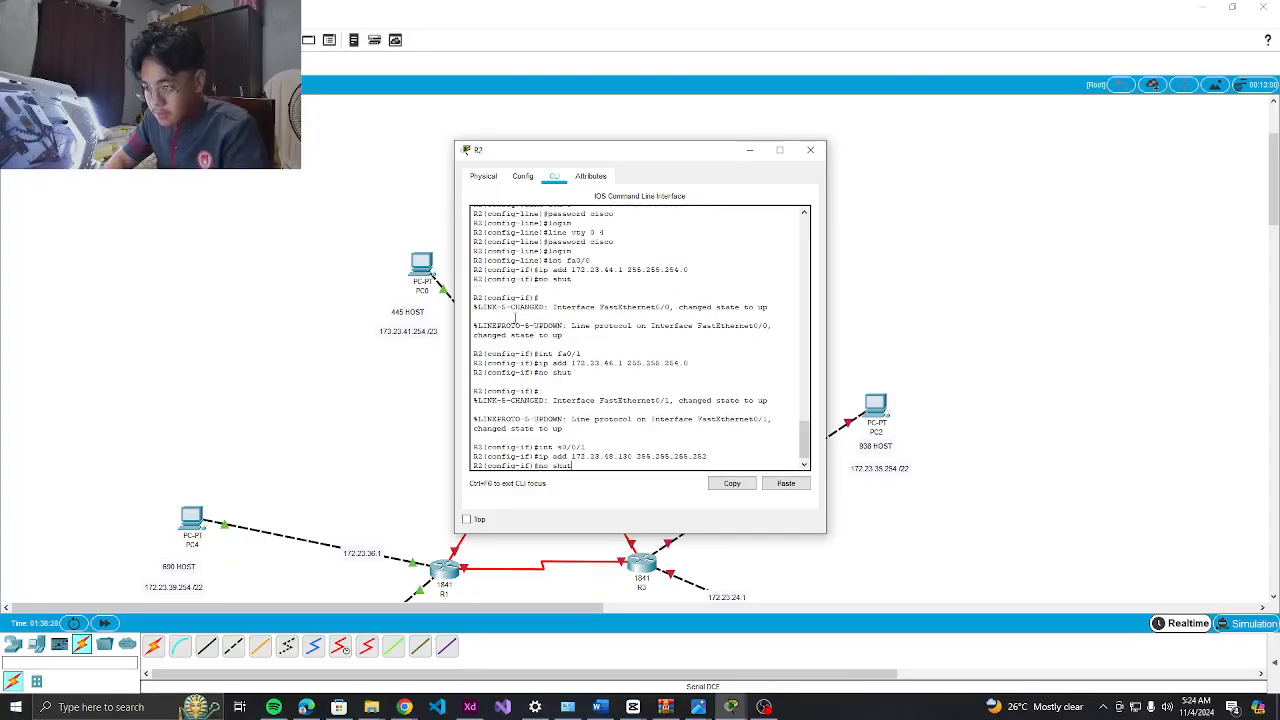
pyautogui.press('Return')
pyautogui.write('int s0')
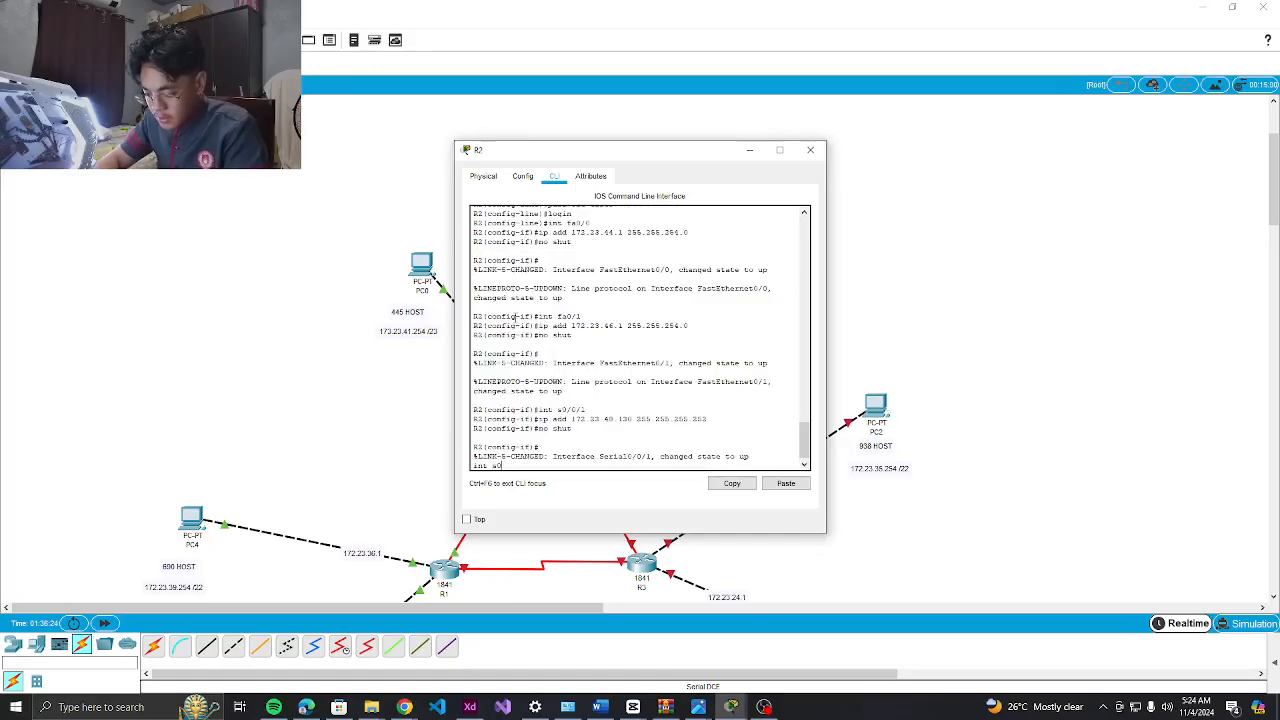
pyautogui.write('/0/0')
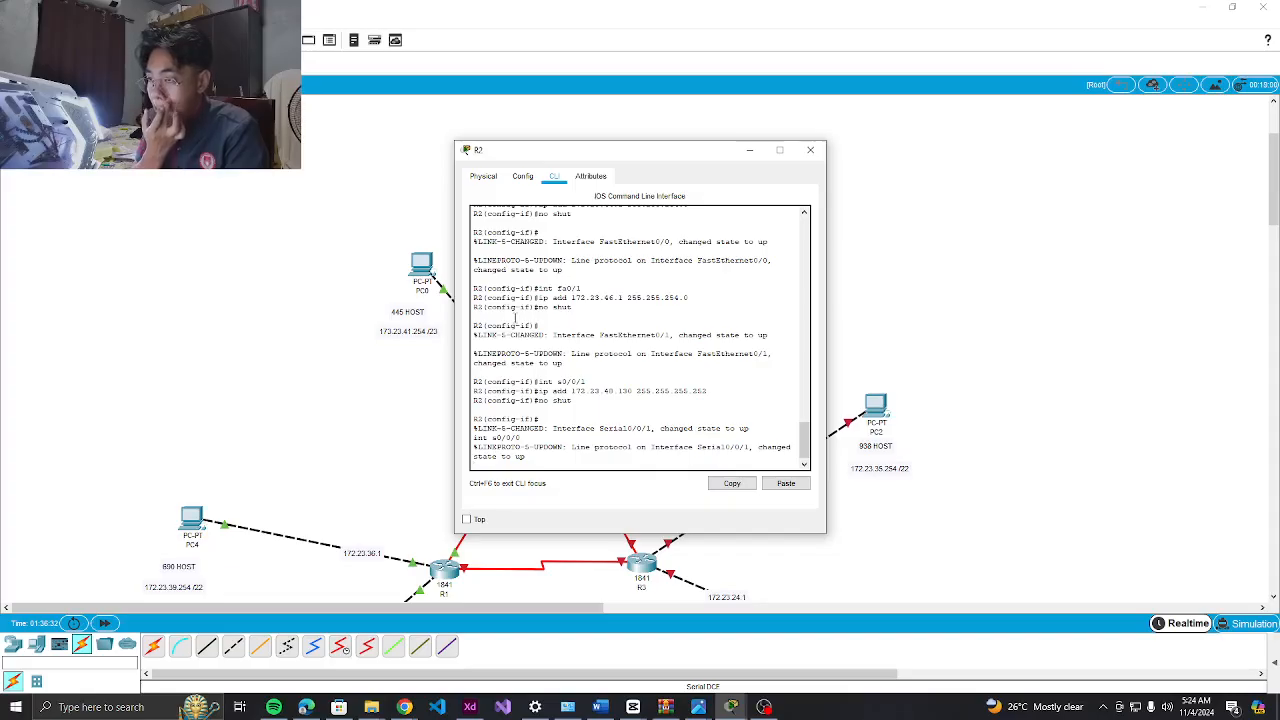
# Select Serial0/0/0 and edit the recalled address line to 172.23.48.134 255.255.255.252
pyautogui.press('Return')
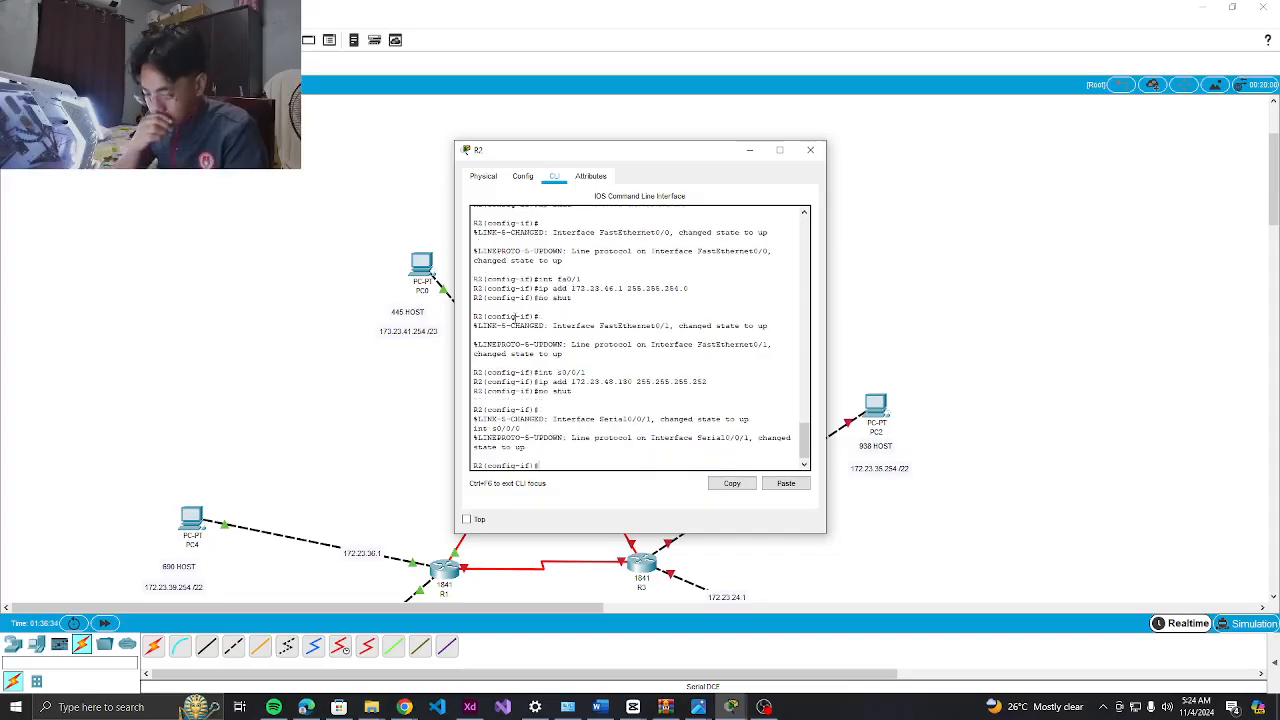
pyautogui.write('int s0')
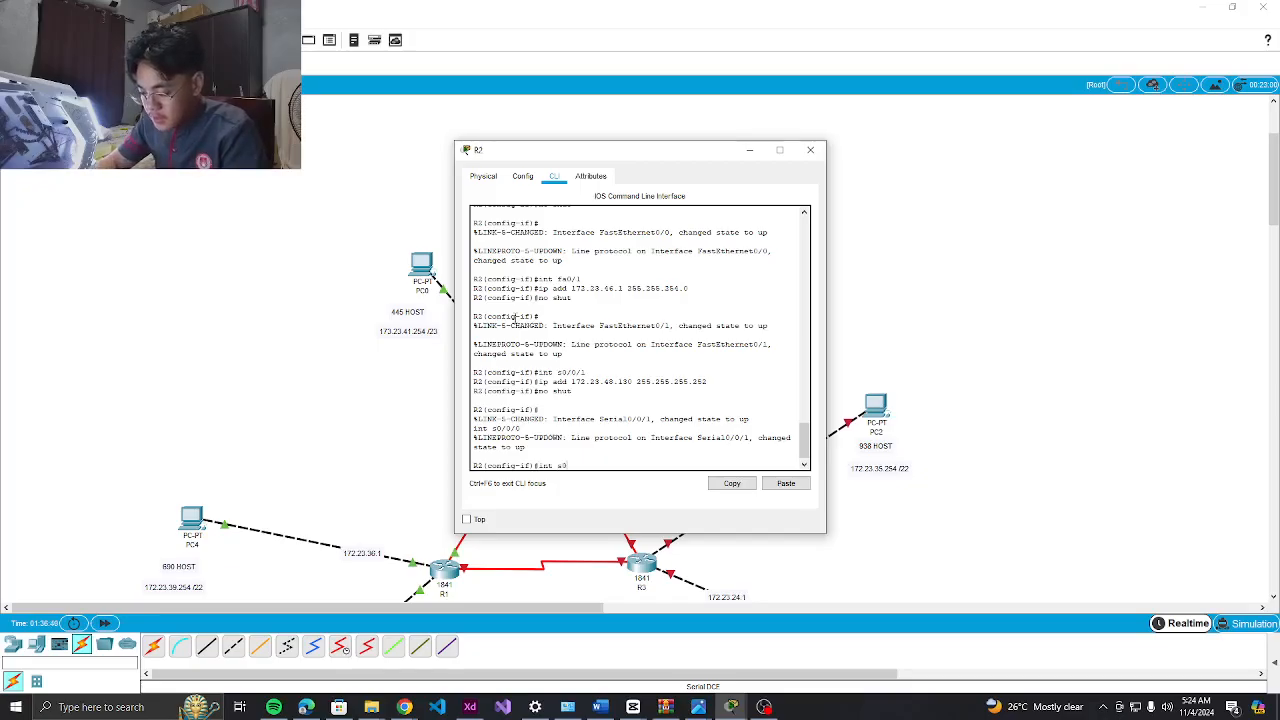
pyautogui.write('/0/0')
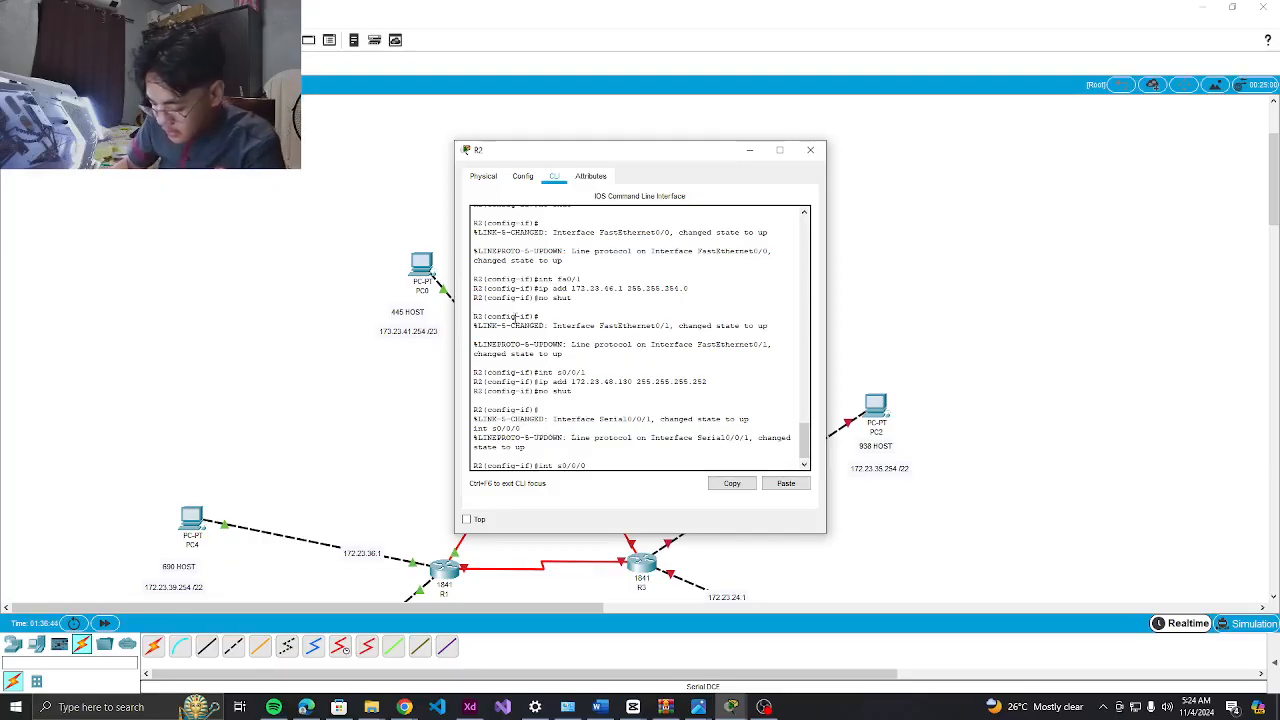
pyautogui.press('Return')
pyautogui.write('no shut')
pyautogui.press('Up')
pyautogui.press('Up')
pyautogui.press('Up')
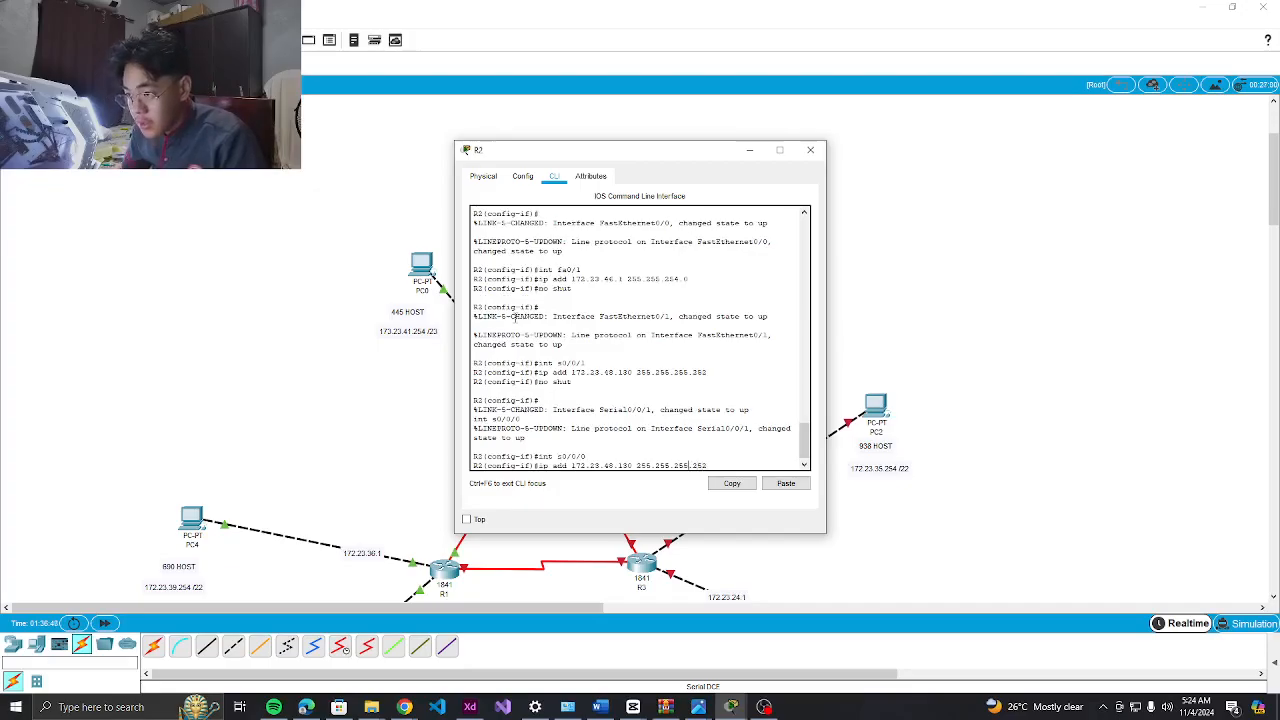
pyautogui.press('Left')
pyautogui.press('Left')
pyautogui.press('Left')
pyautogui.press('Left')
pyautogui.press('Left')
pyautogui.press('Left')
pyautogui.press('Left')
pyautogui.press('Left')
pyautogui.press('Left')
pyautogui.press('Left')
pyautogui.press('Left')
pyautogui.press('Left')
pyautogui.press('Left')
pyautogui.press('Left')
pyautogui.press('Left')
pyautogui.press('Left')
pyautogui.press('Left')
pyautogui.press('Left')
pyautogui.press('Left')
pyautogui.press('BackSpace')
pyautogui.press('BackSpace')
pyautogui.press('BackSpace')
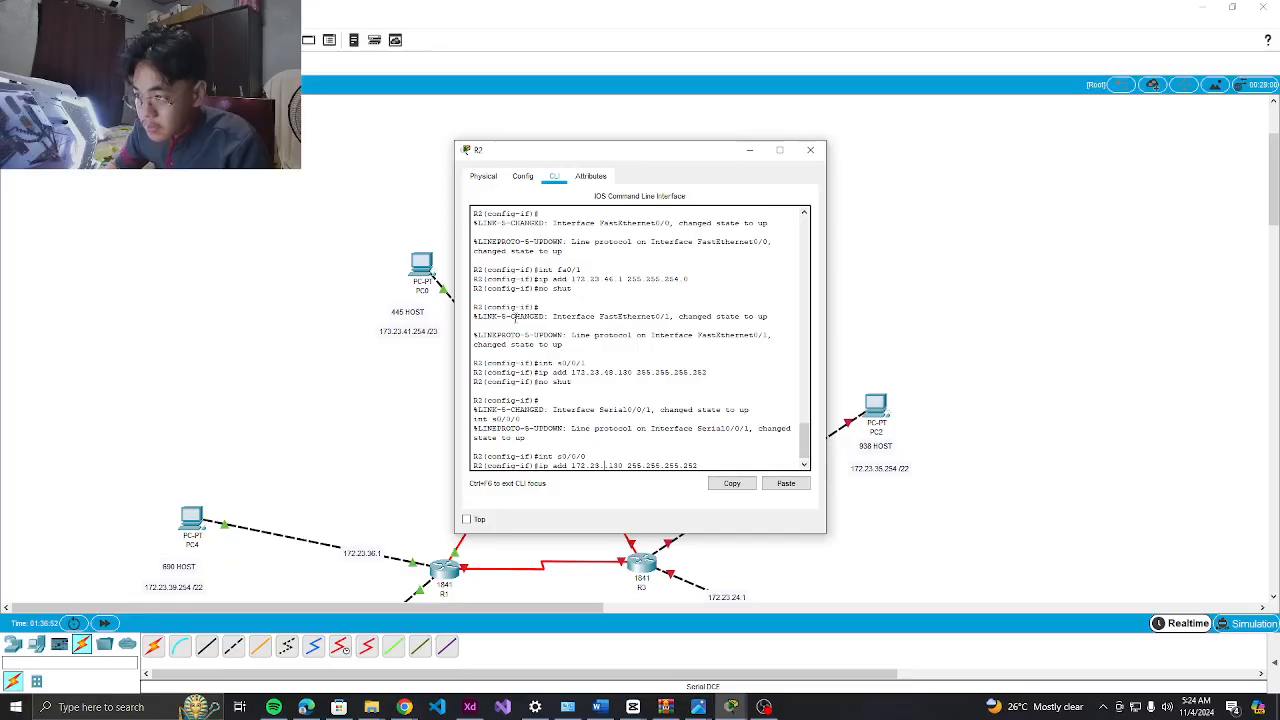
pyautogui.write('48.')
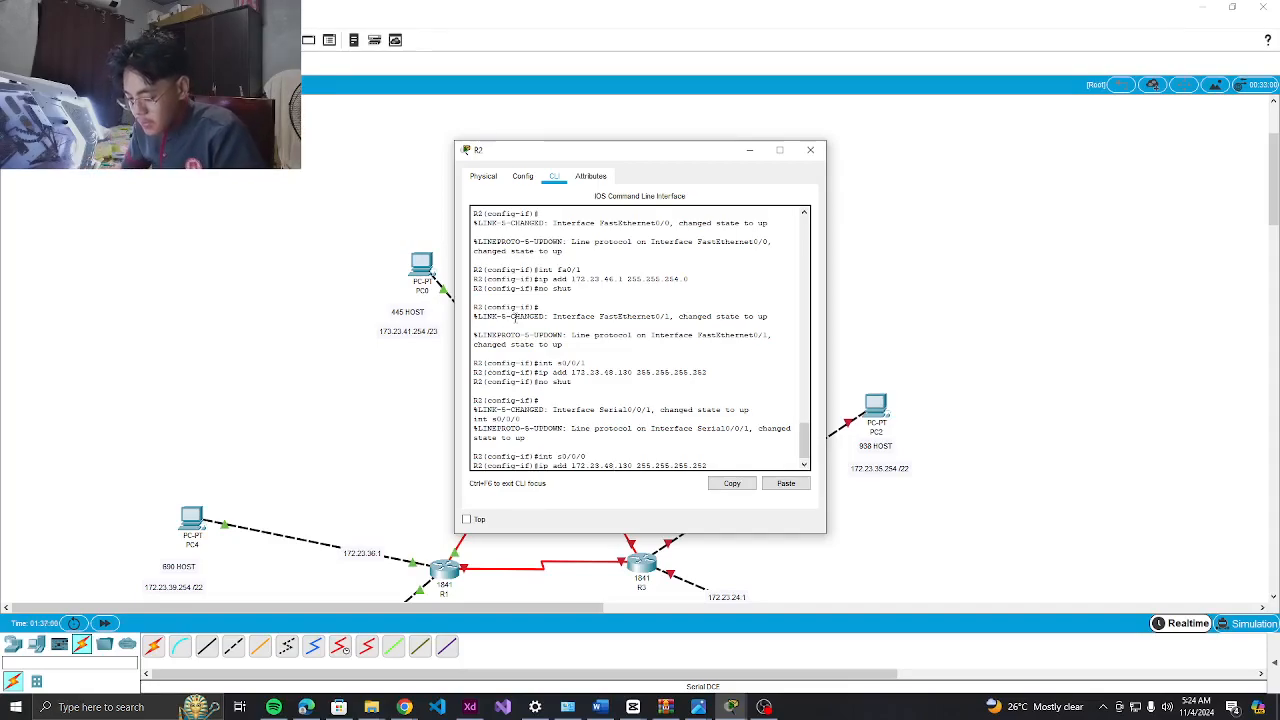
pyautogui.press('Right')
pyautogui.press('Right')
pyautogui.press('Right')
pyautogui.press('Right')
pyautogui.press('Right')
pyautogui.press('Right')
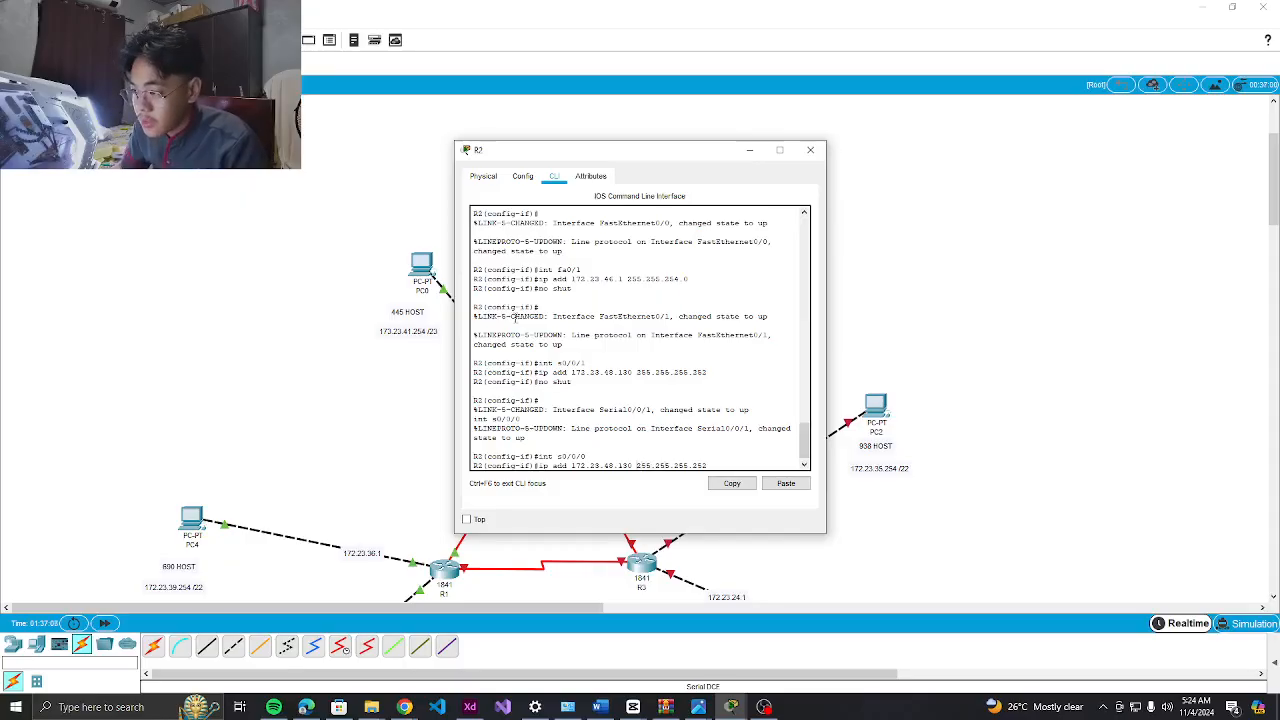
pyautogui.press('BackSpace')
pyautogui.write('4')
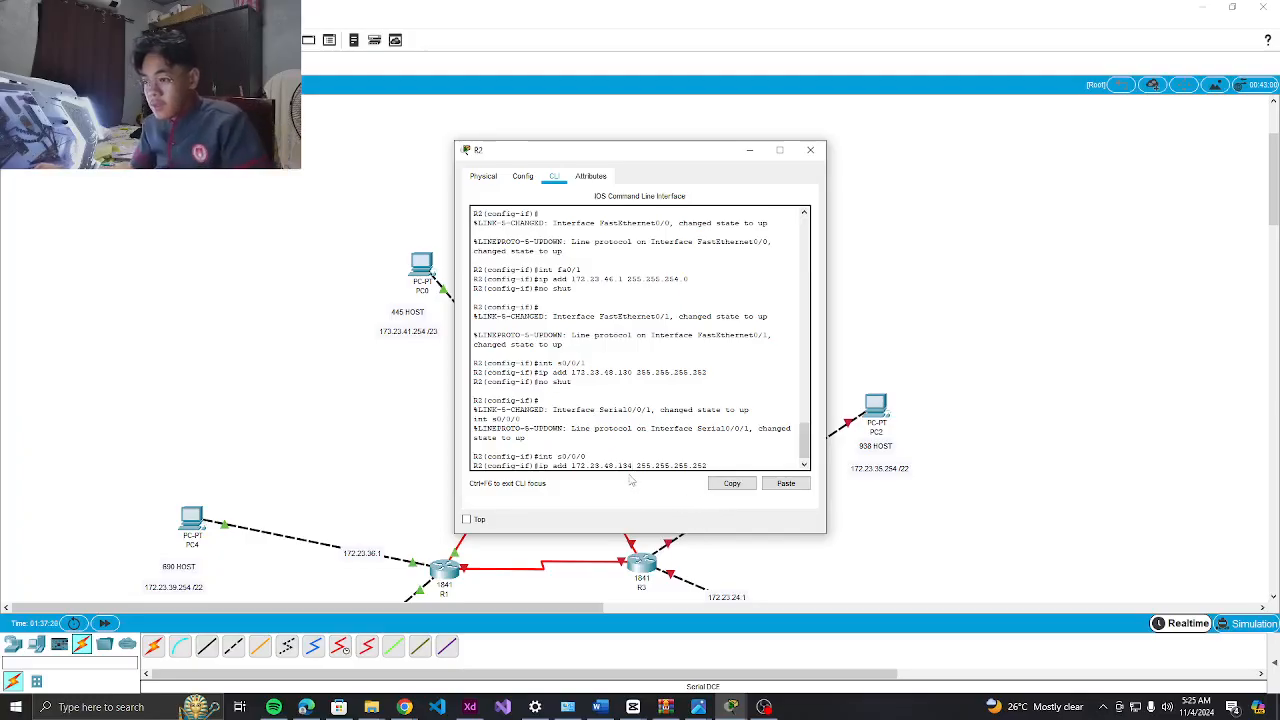
# Apply the address, bring Serial0/0/0 up, and minimize OBS to show R2's console
pyautogui.scroll(-1, 657, 431)
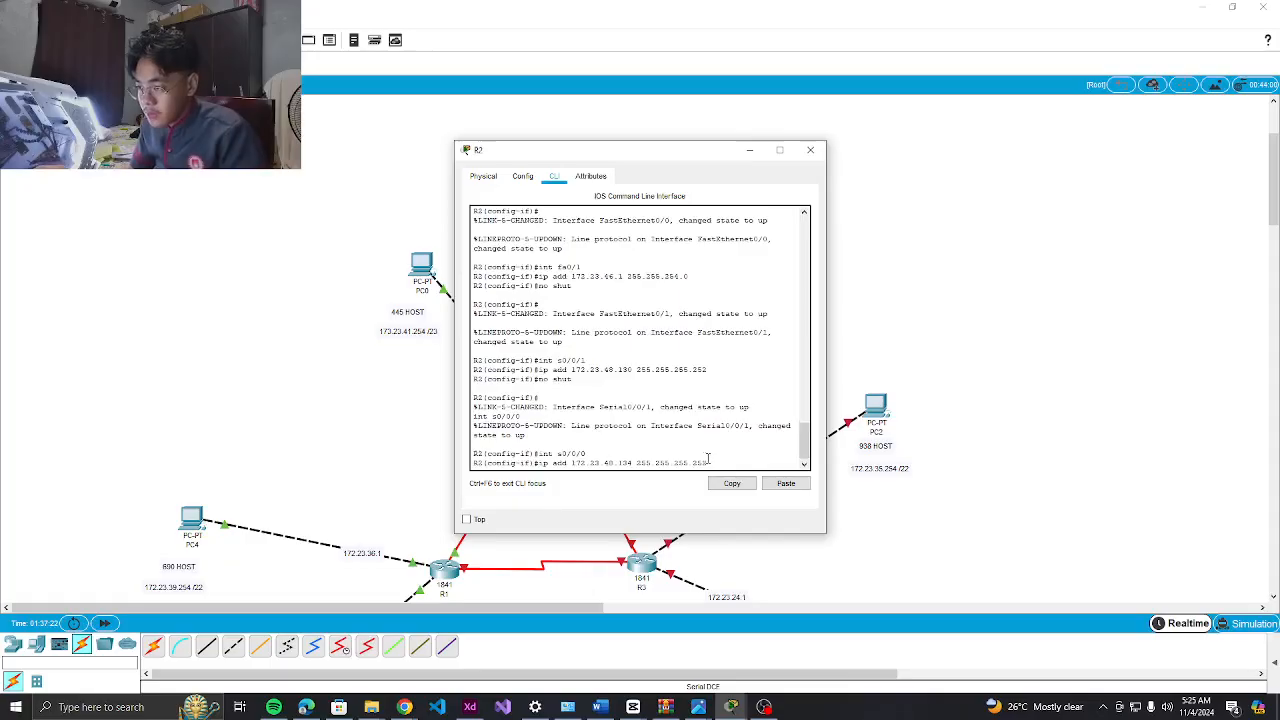
pyautogui.press('Return')
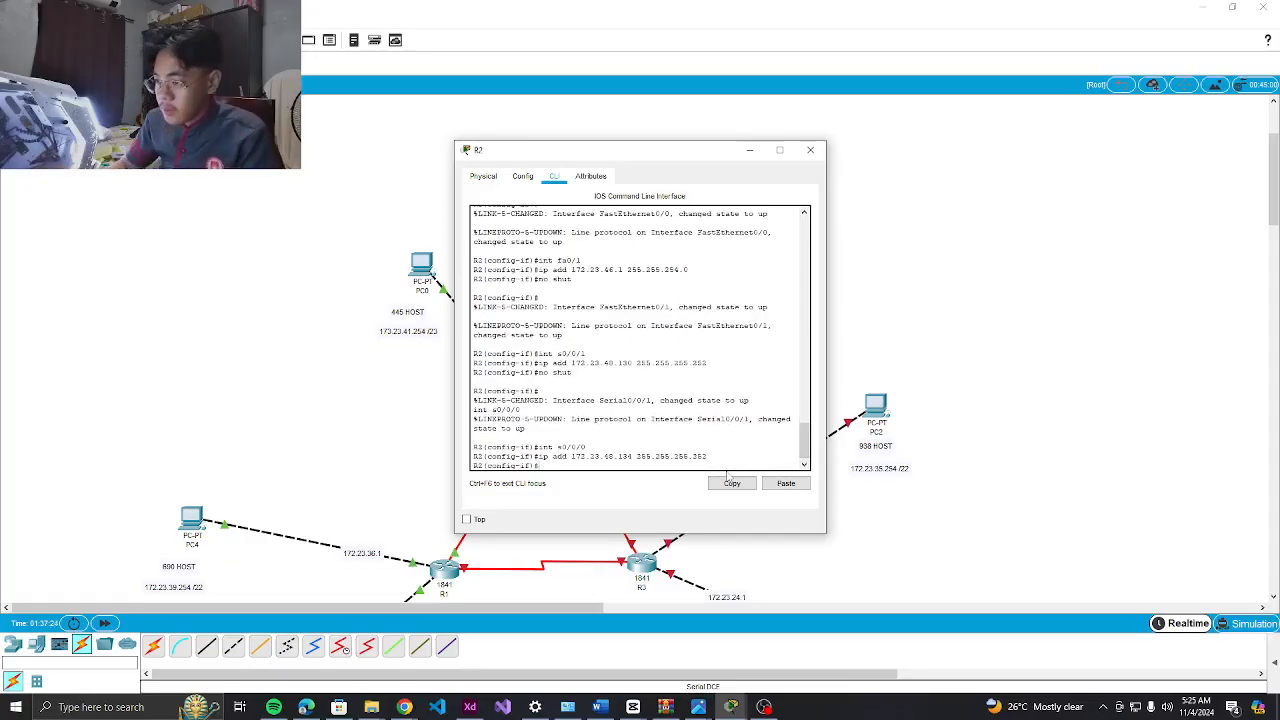
pyautogui.write('no shut')
pyautogui.press('Return')
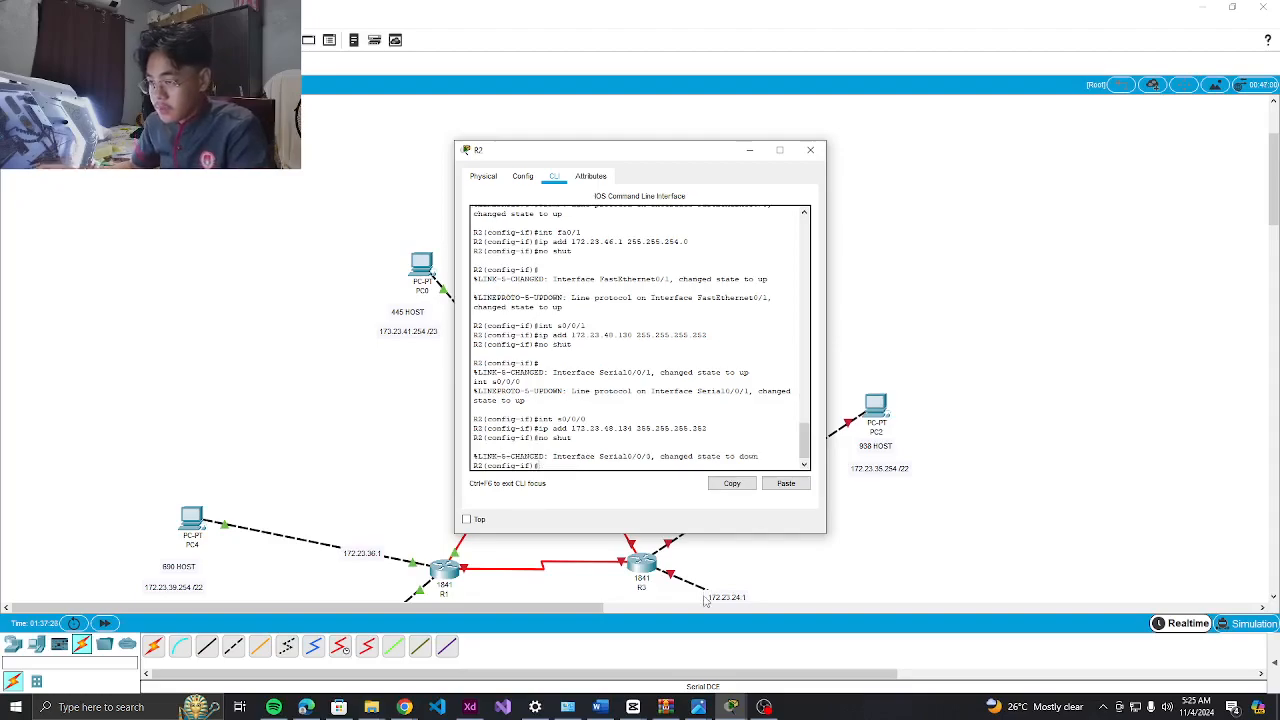
pyautogui.click(764, 707)
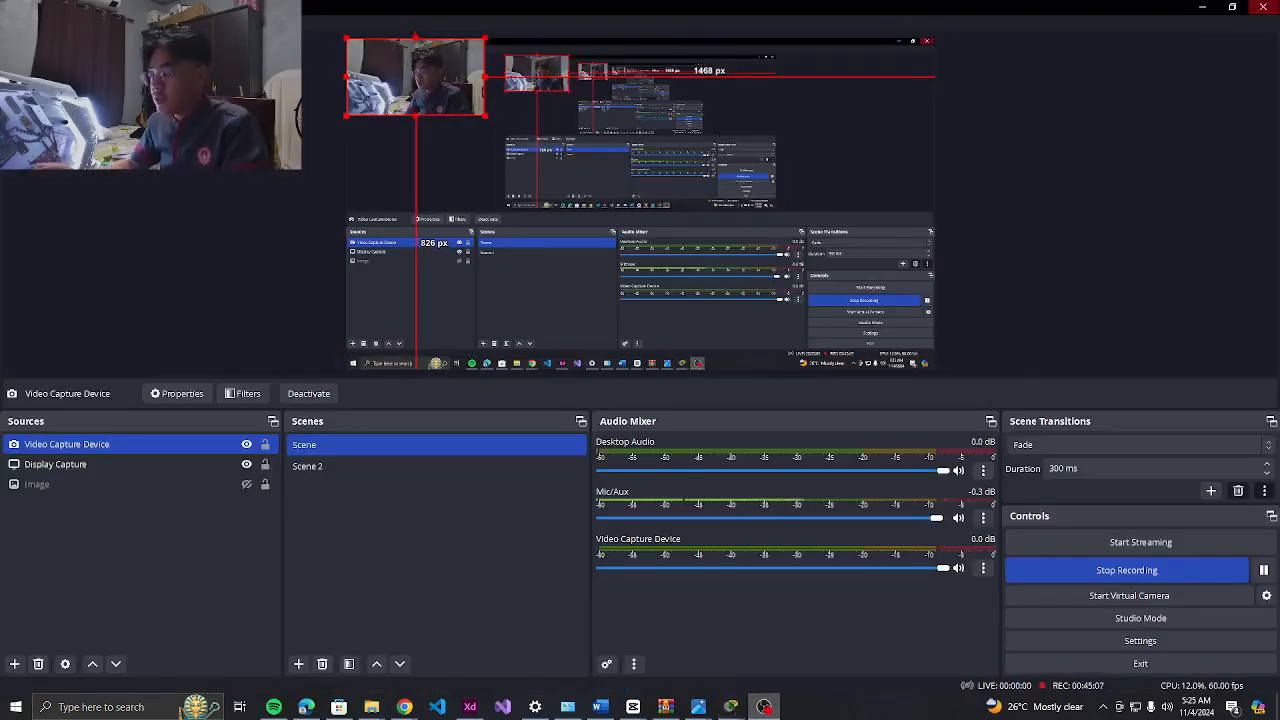
pyautogui.click(1201, 7)
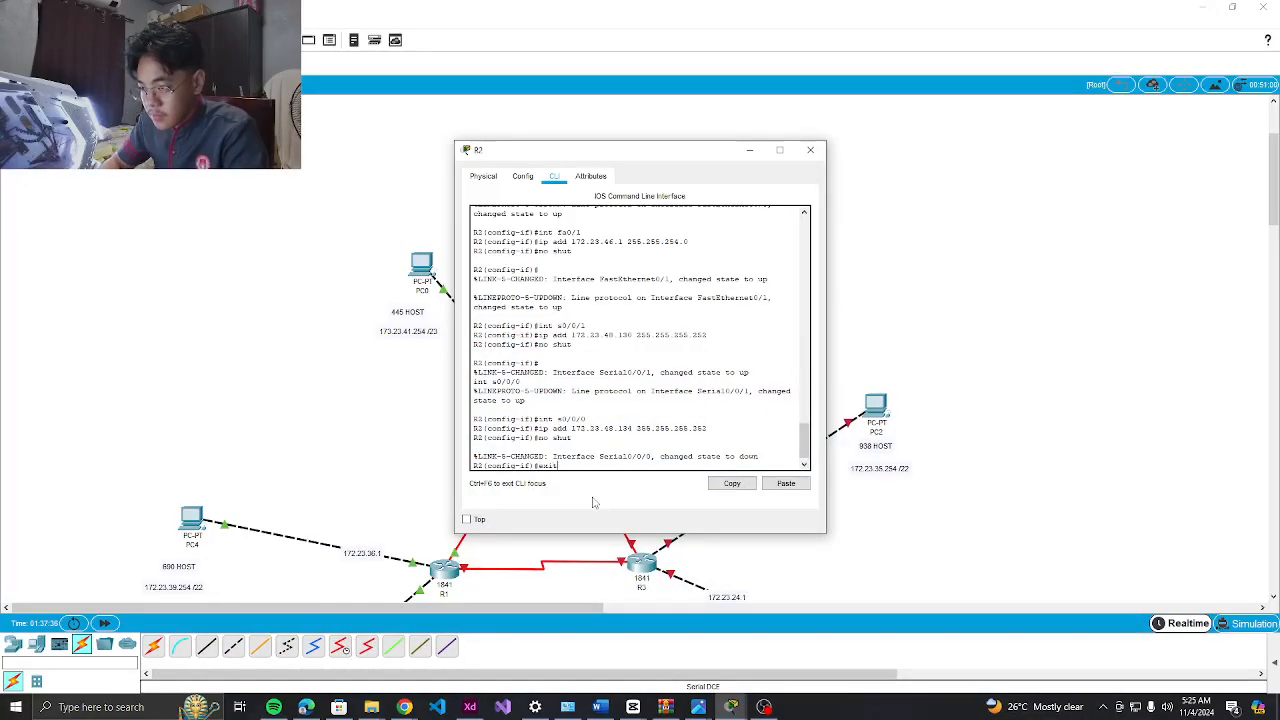
# Add R2 static routes to 172.23.40.0 and 172.23.48.0 (mask ending .128) via 172.23.48.129
pyautogui.press('Return')
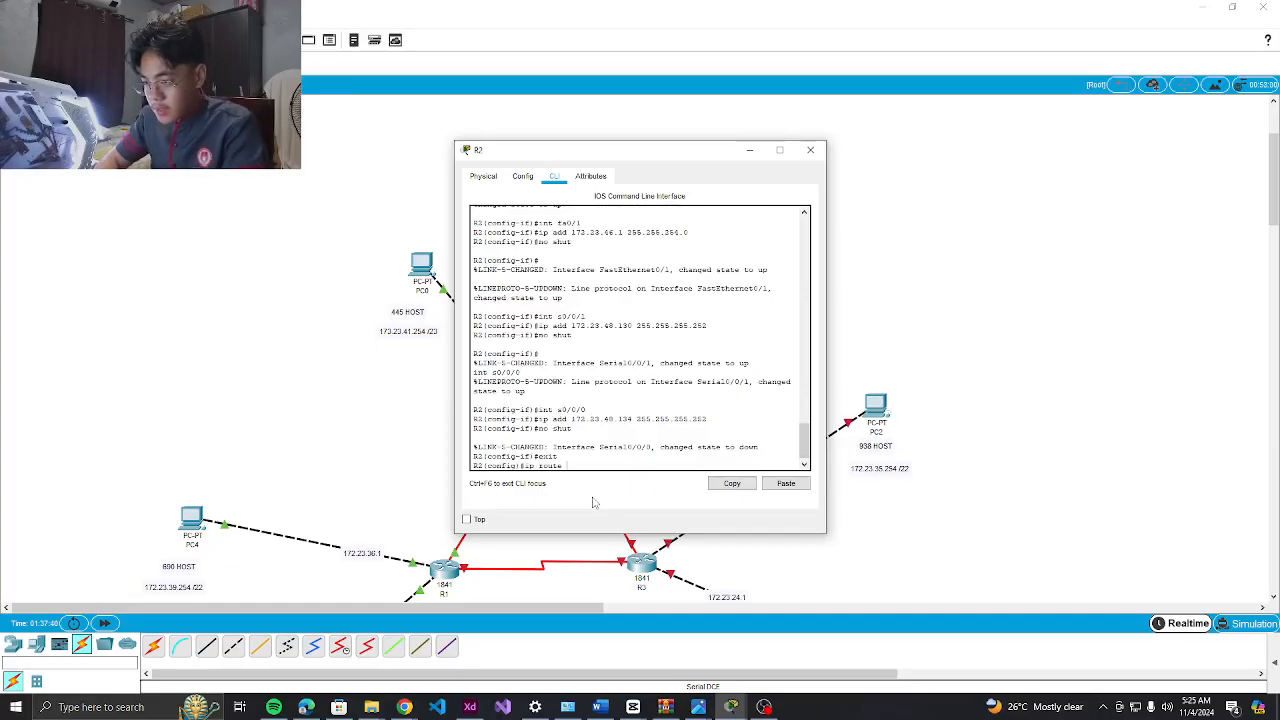
pyautogui.write('ip route 172.2')
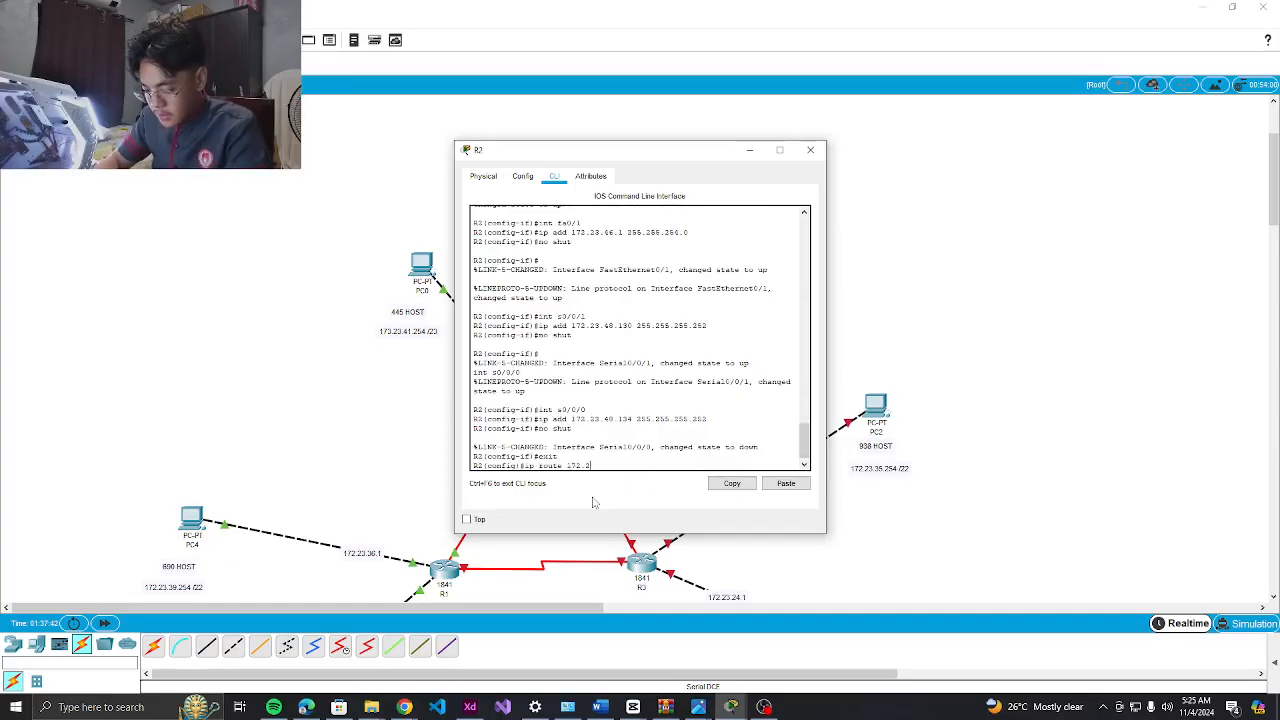
pyautogui.write('3.40.0 2')
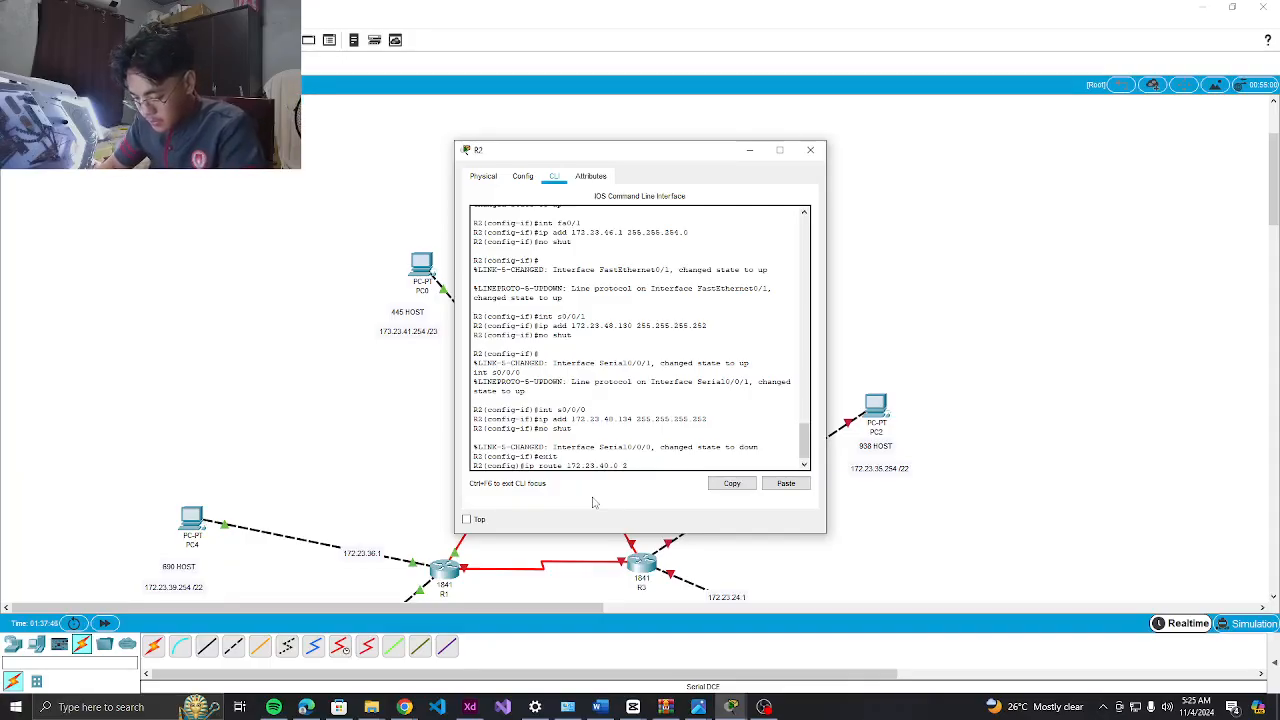
pyautogui.write('55.255.252.0')
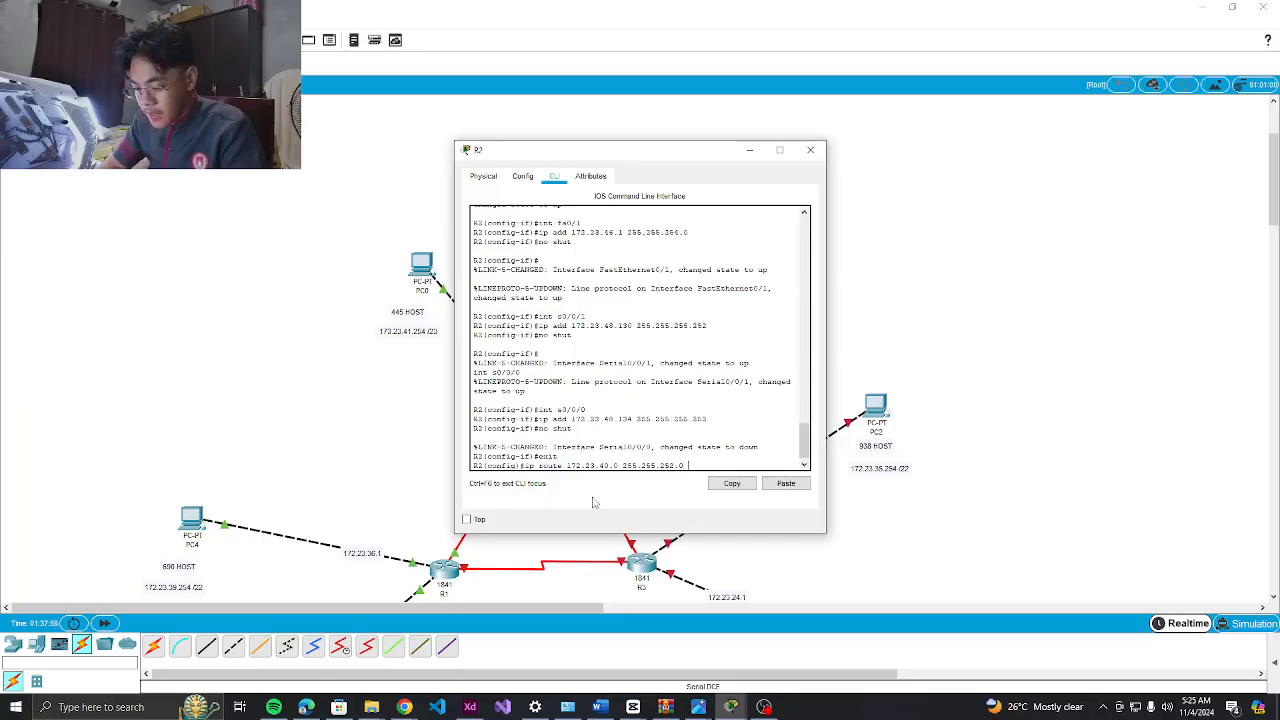
pyautogui.write('3.48.129')
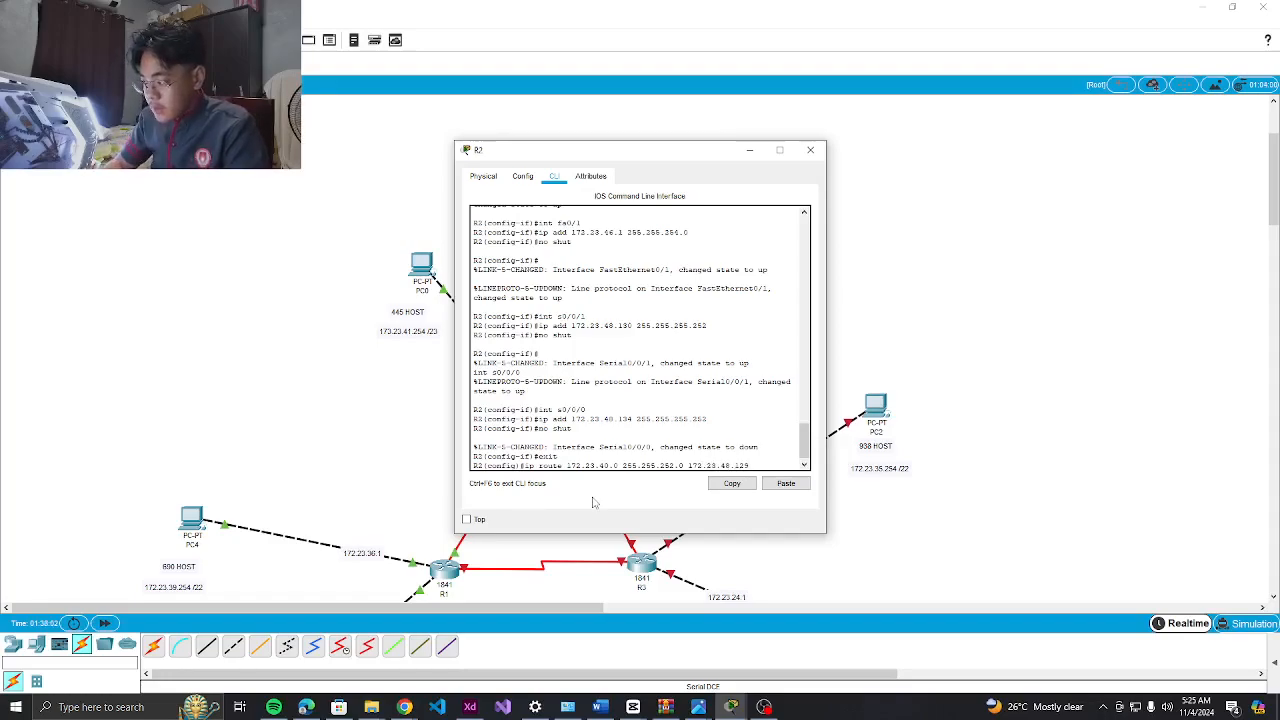
pyautogui.press('Return')
pyautogui.press('Up')
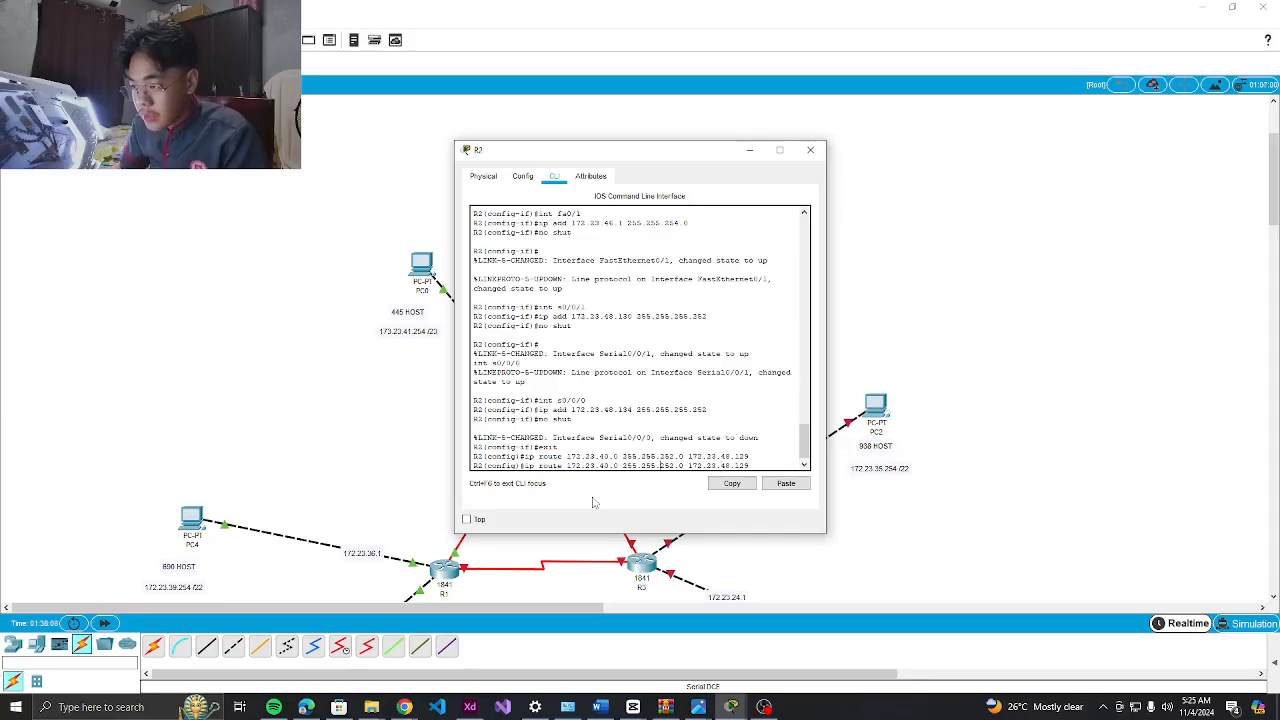
pyautogui.press('BackSpace')
pyautogui.write('8')
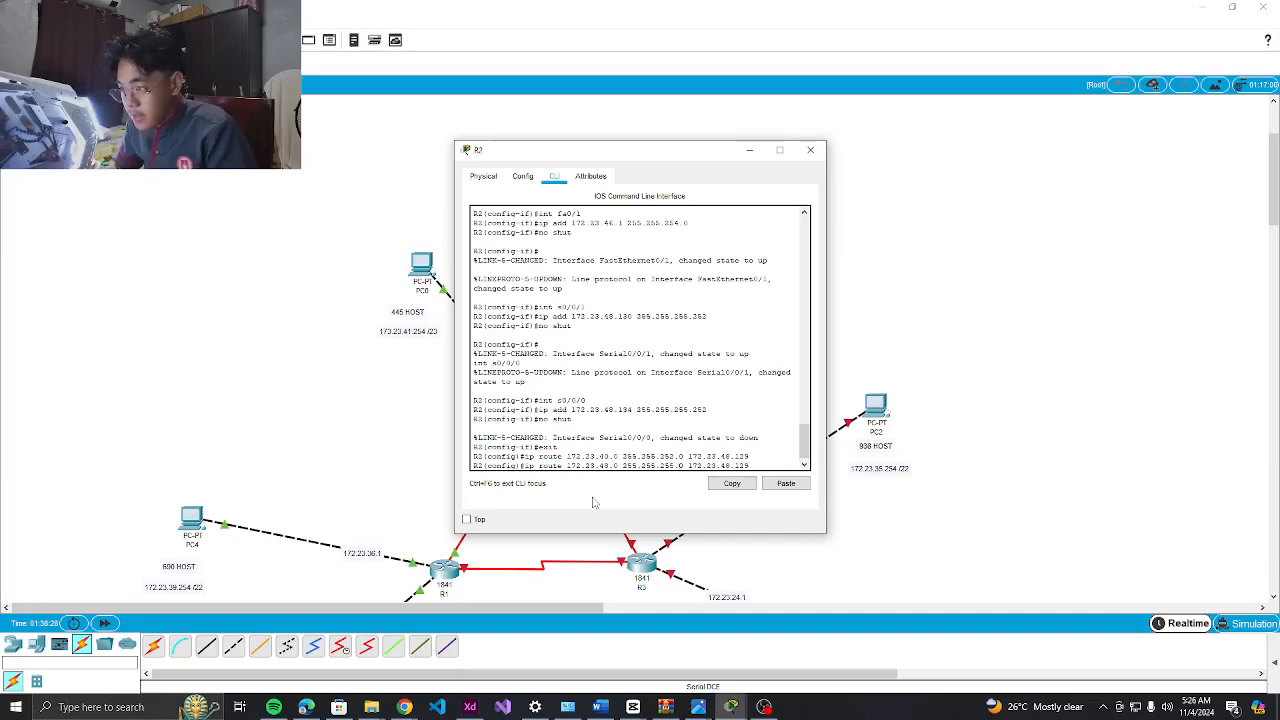
pyautogui.press('BackSpace')
pyautogui.write('128')
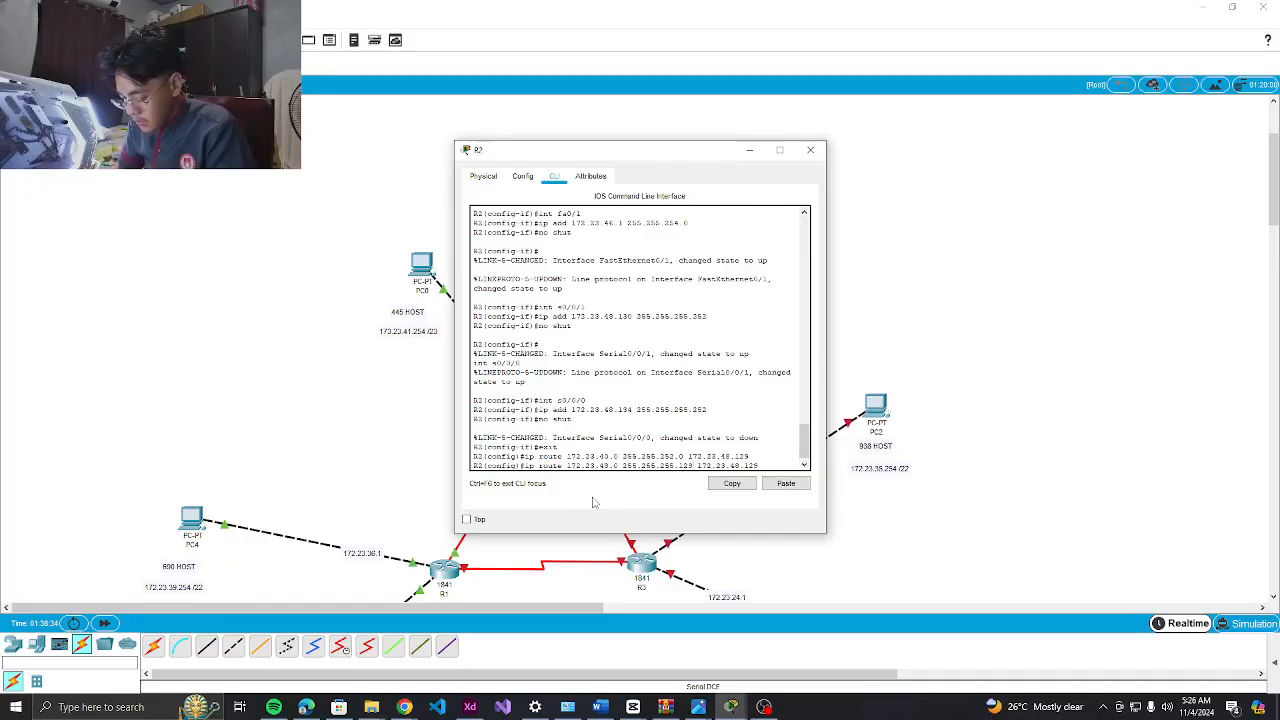
pyautogui.press('Return')
# Add a static route to 172.23.36.0 via next hop 172.23.48.133
pyautogui.press('Up')
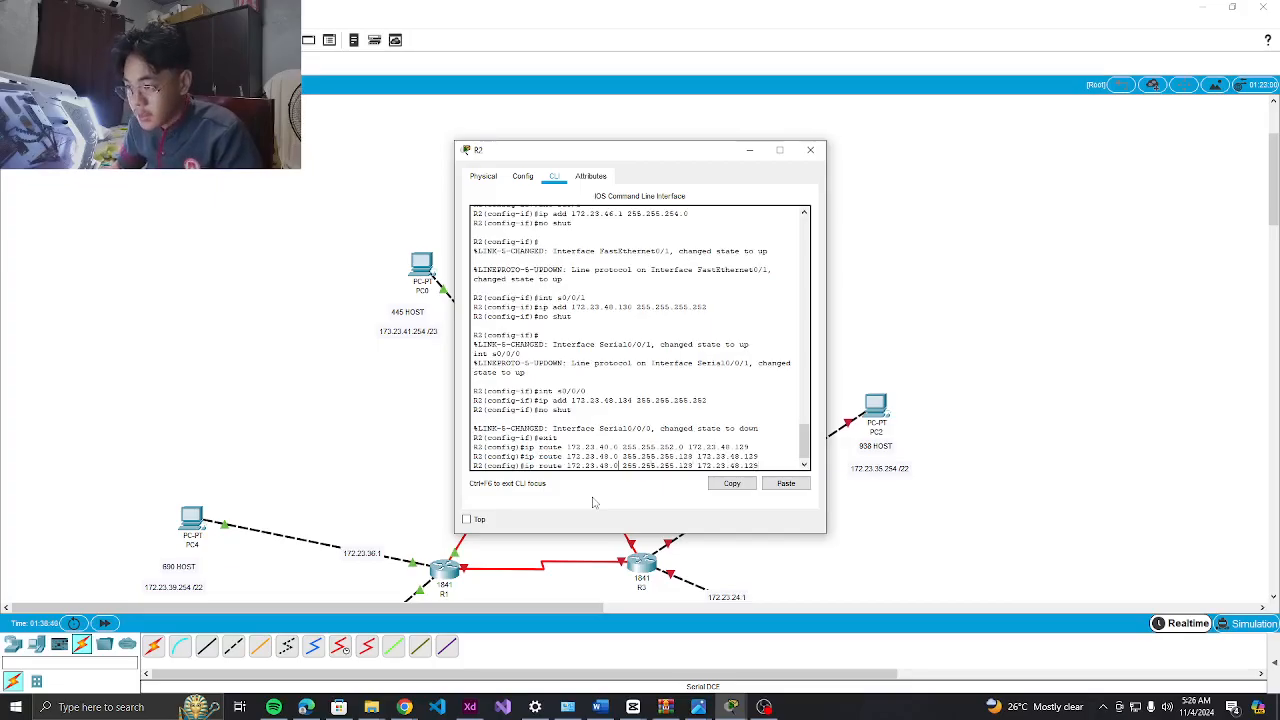
pyautogui.press('BackSpace')
pyautogui.press('BackSpace')
pyautogui.write('36')
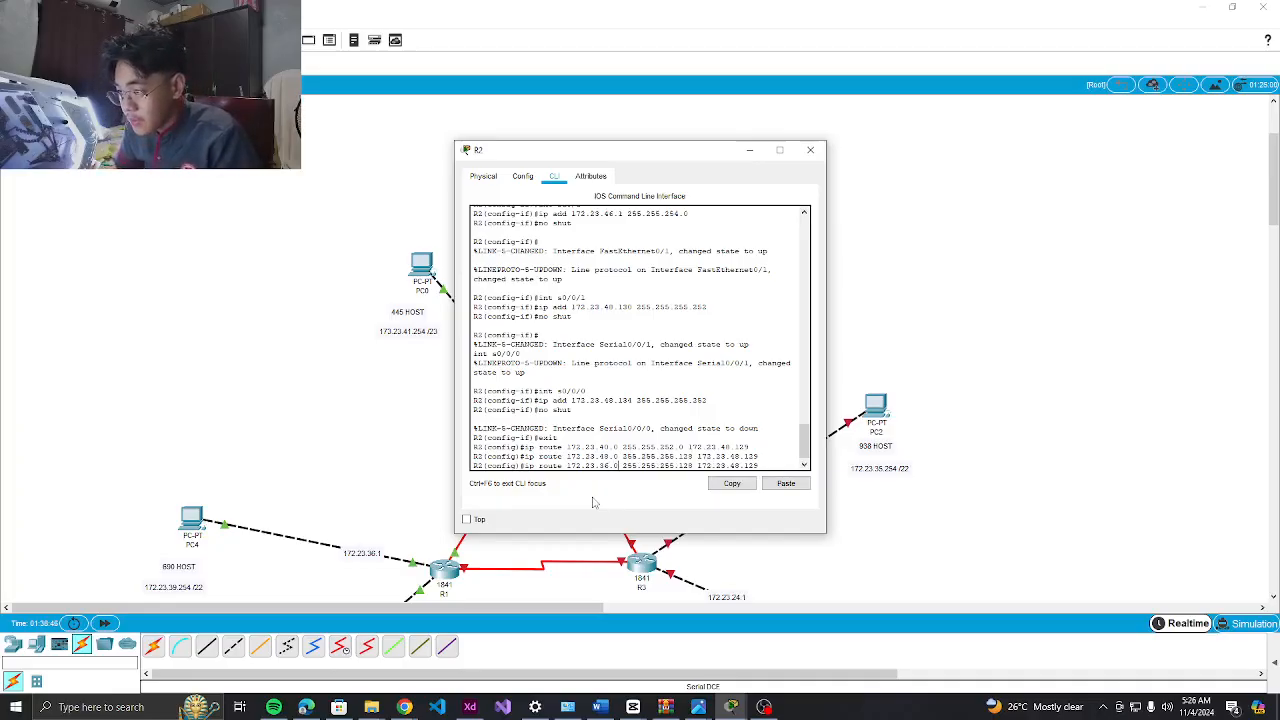
pyautogui.press('BackSpace')
pyautogui.write('2')
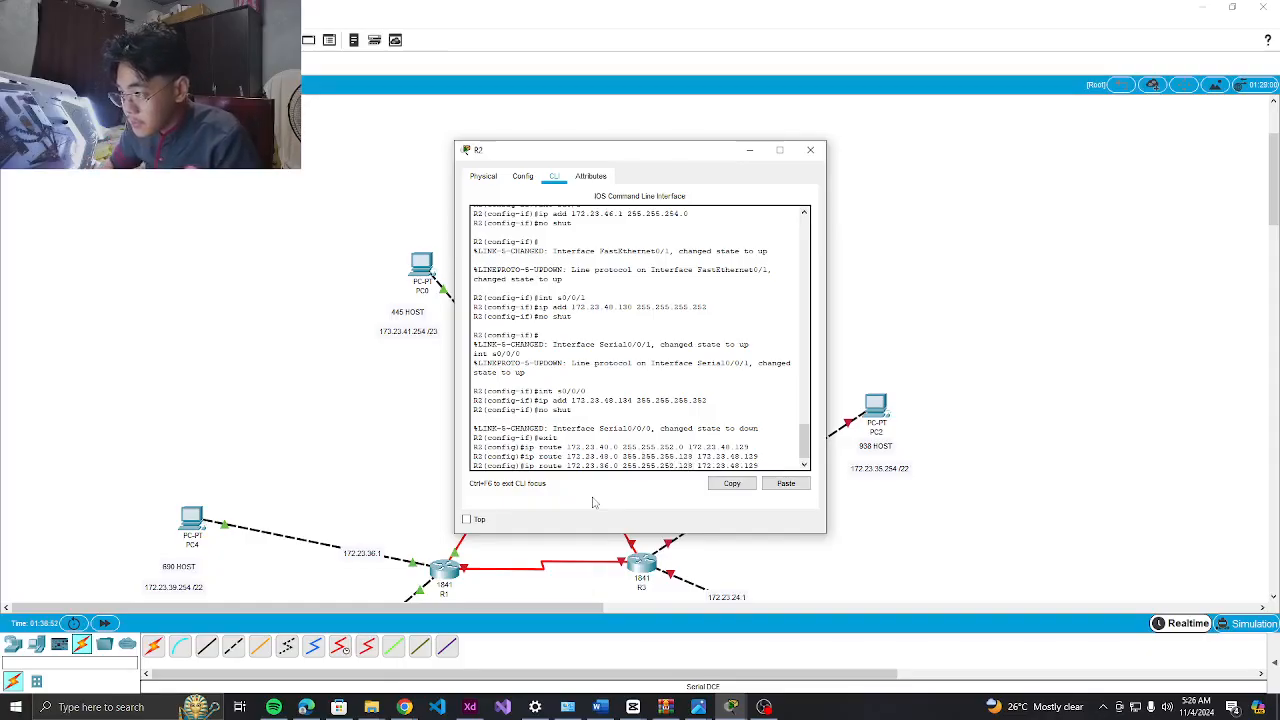
pyautogui.press('BackSpace')
pyautogui.press('BackSpace')
pyautogui.press('BackSpace')
pyautogui.write('0')
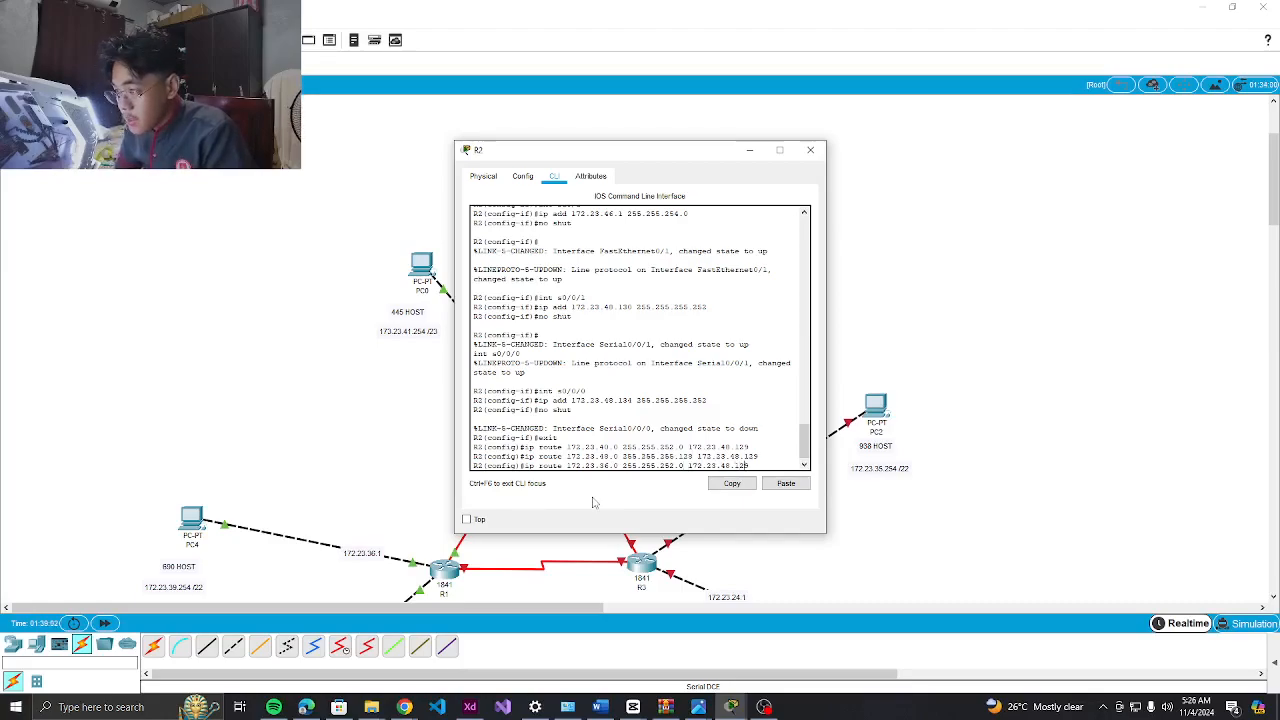
pyautogui.write('33')
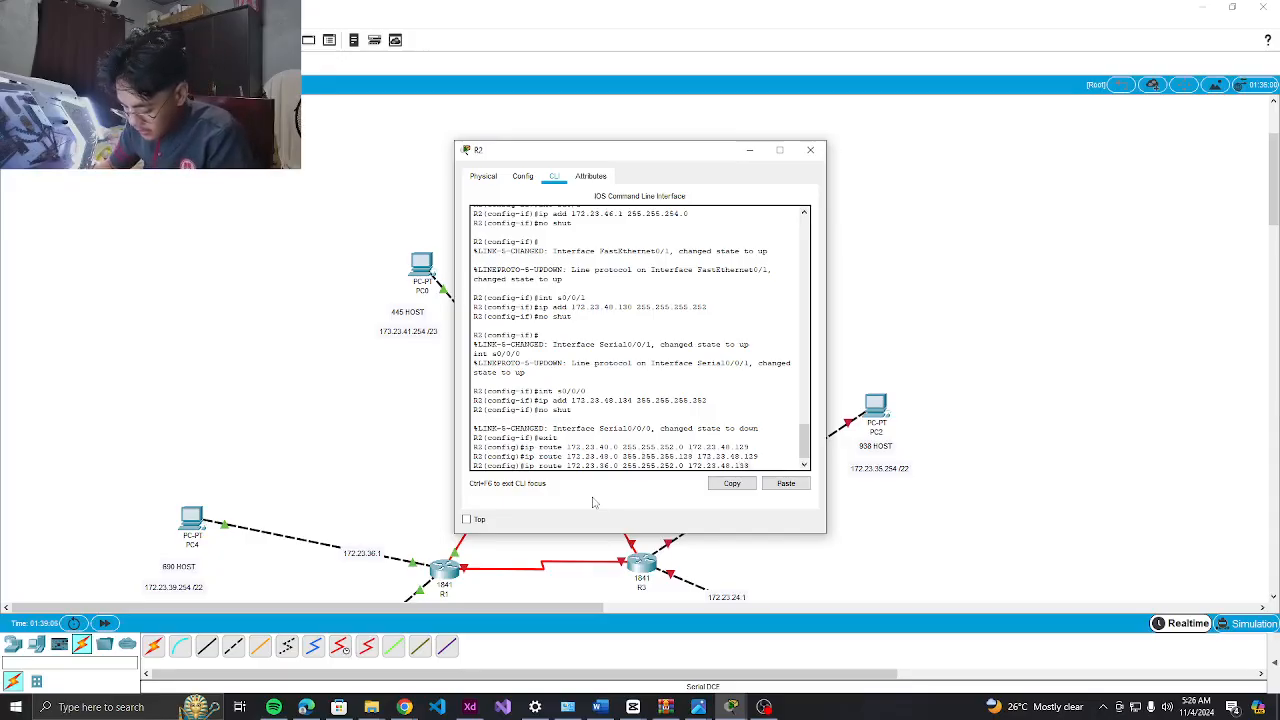
pyautogui.press('Return')
# Try a route to 172.23.28.0 with mask 255.255.248.0, which R2 rejects
pyautogui.press('Up')
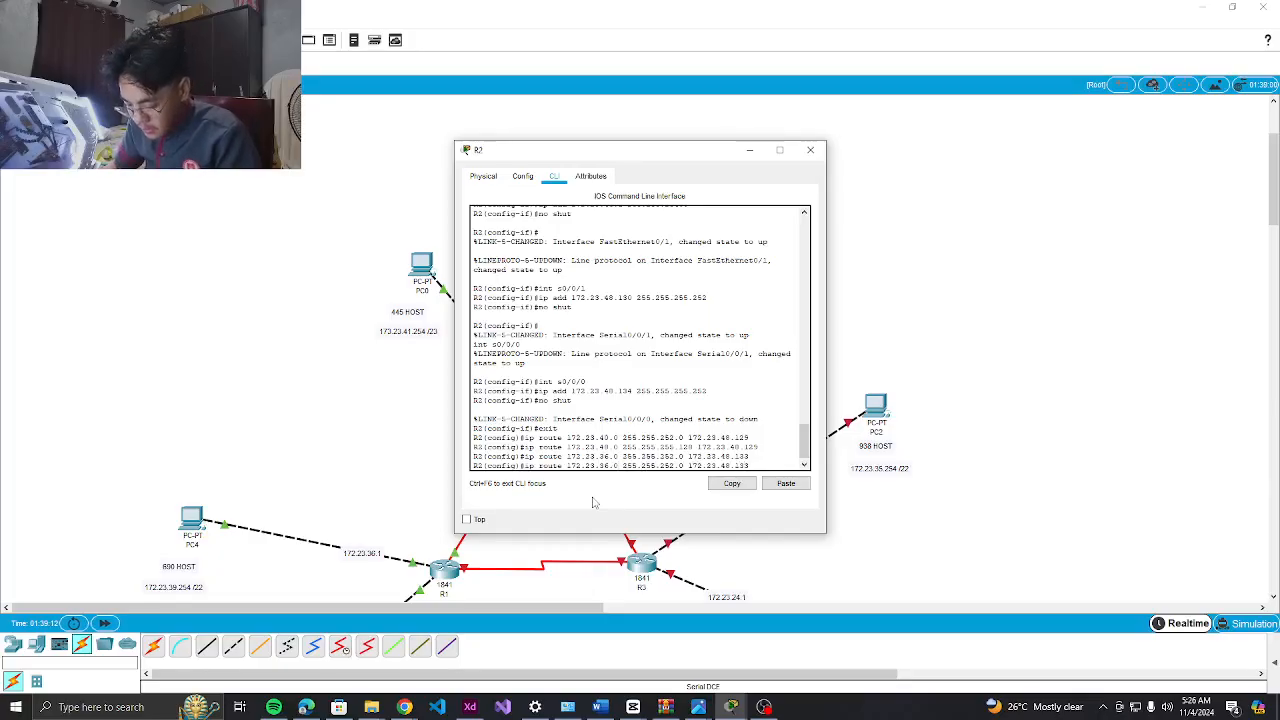
pyautogui.press('BackSpace')
pyautogui.press('BackSpace')
pyautogui.press('BackSpace')
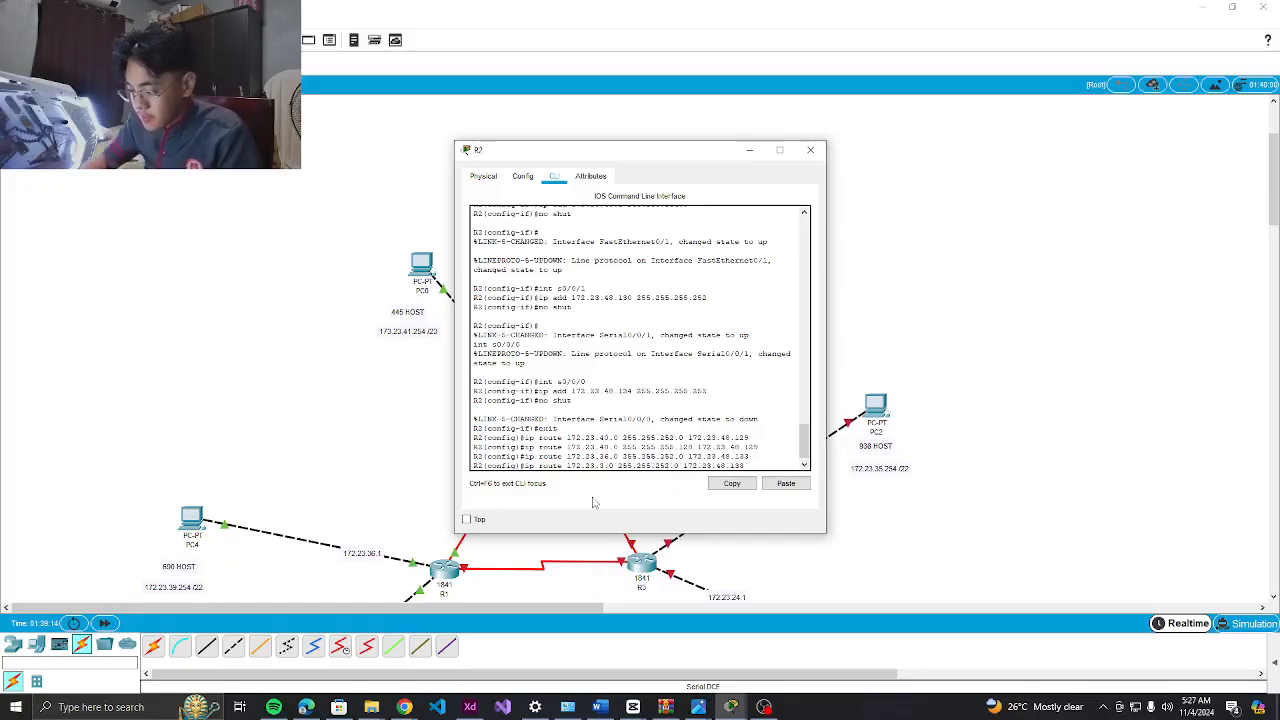
pyautogui.write('28.')
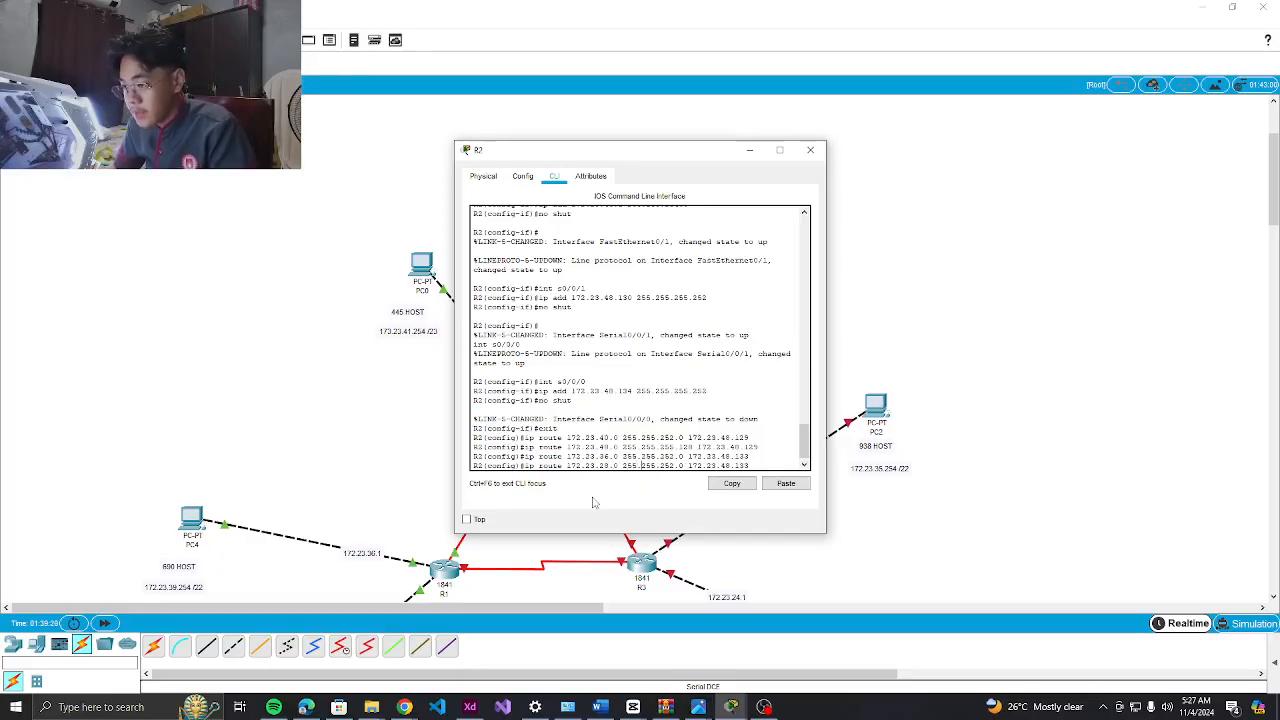
pyautogui.press('BackSpace')
pyautogui.press('BackSpace')
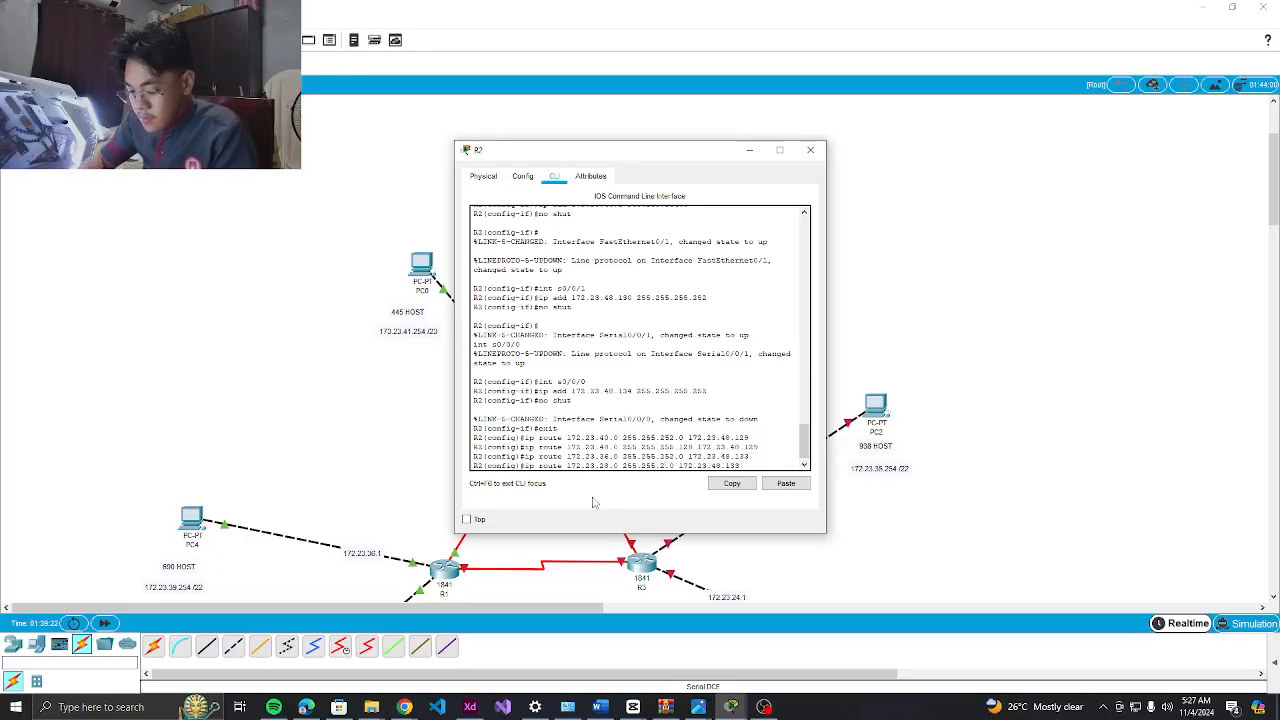
pyautogui.write('48')
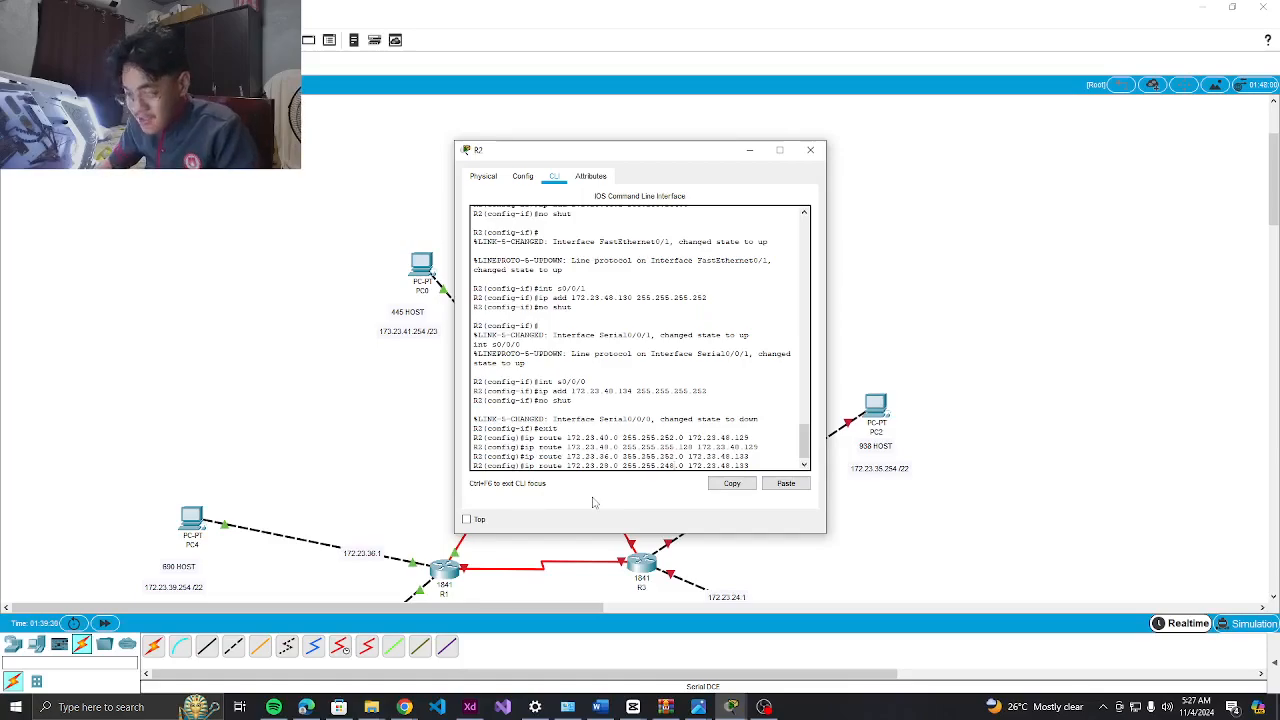
pyautogui.press('Return')
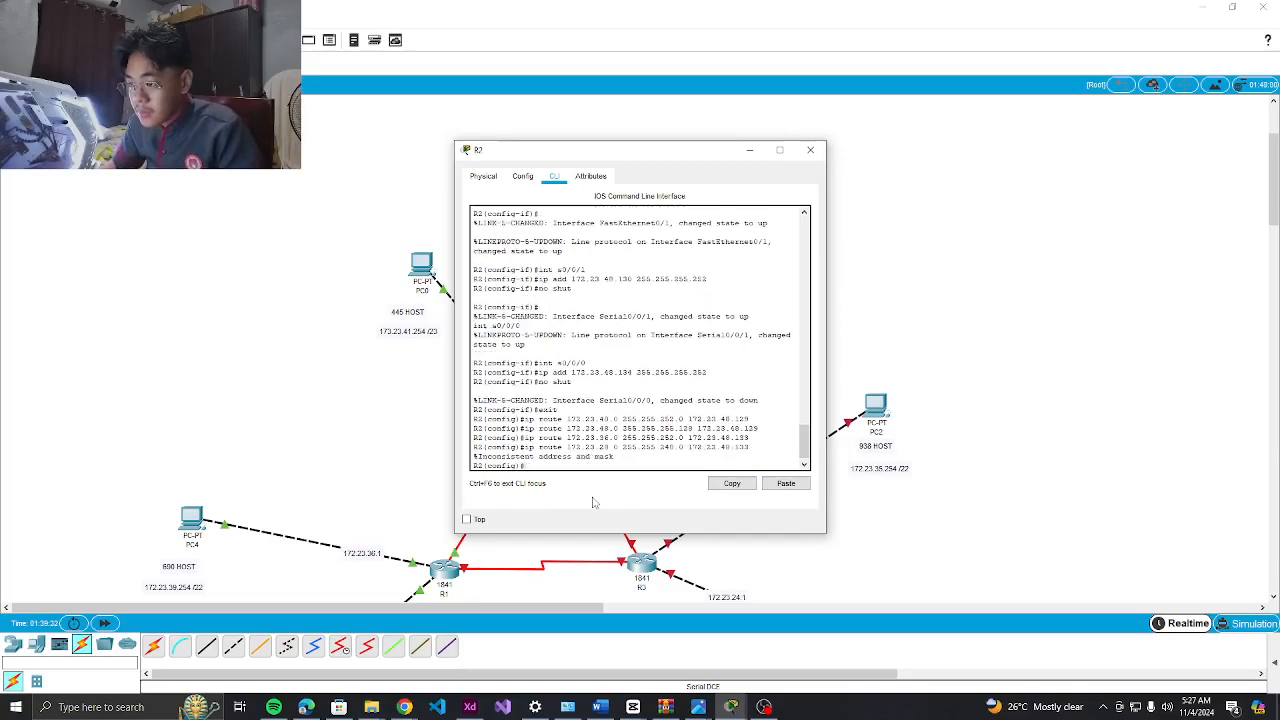
# Re-enter the 172.23.28.0 route with mask 255.255.255.0 after checking the error
pyautogui.press('Up')
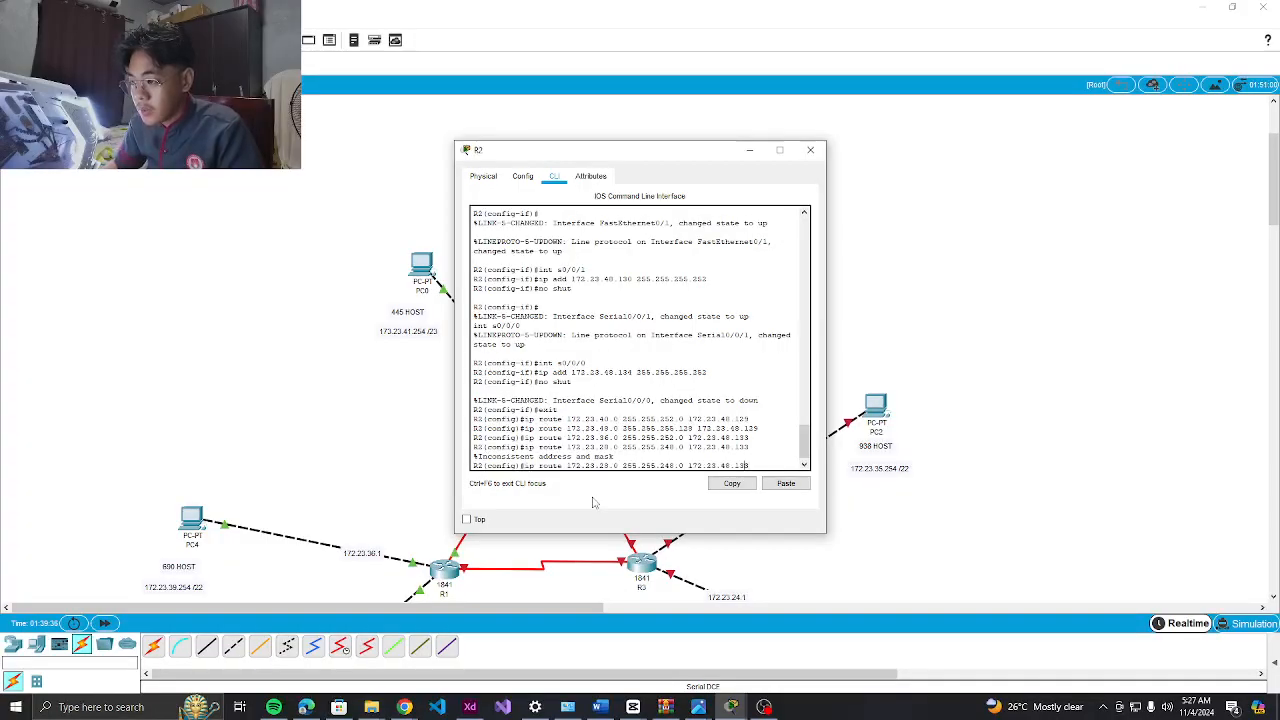
pyautogui.press('BackSpace')
pyautogui.press('BackSpace')
pyautogui.press('BackSpace')
pyautogui.write('255')
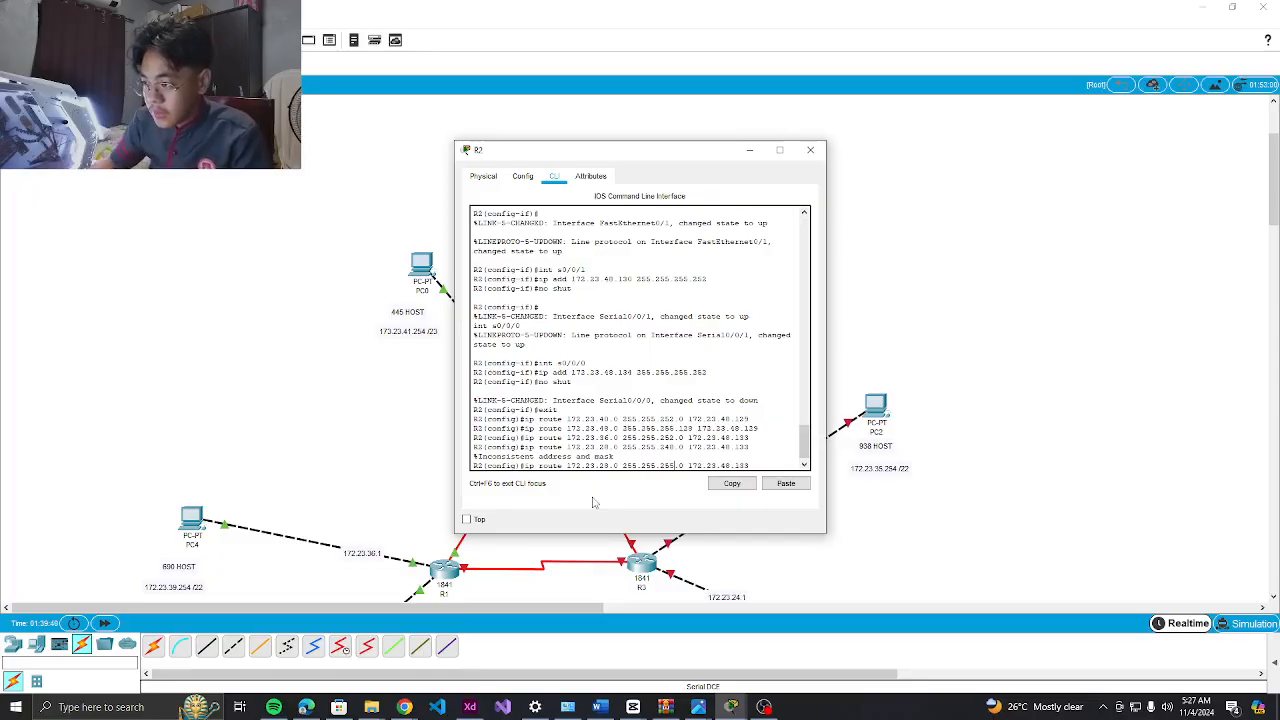
pyautogui.click(305, 707)
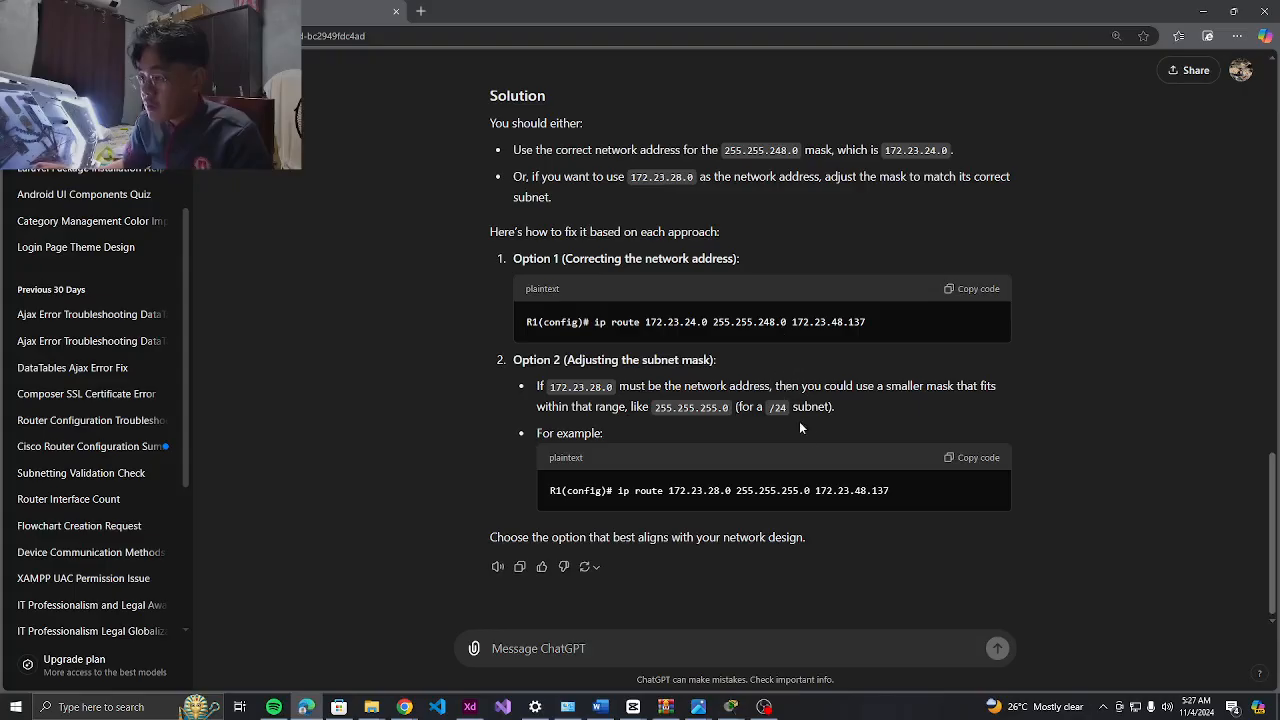
pyautogui.click(1203, 11)
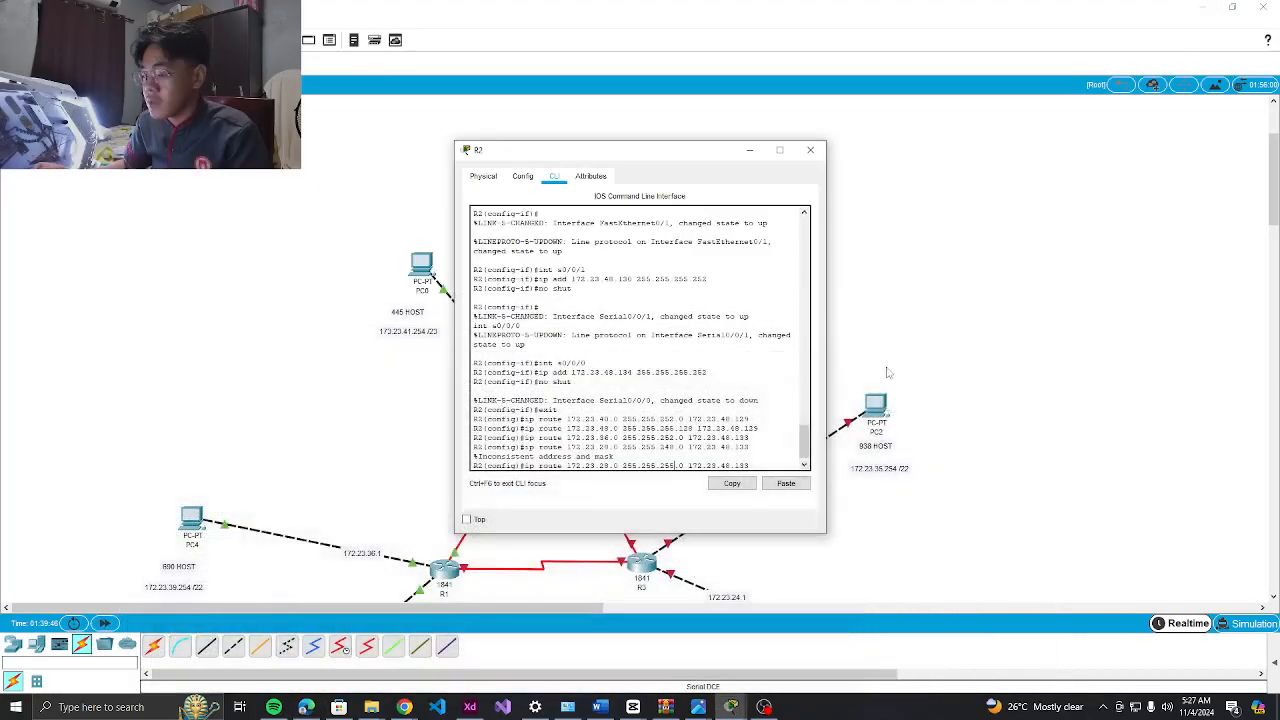
pyautogui.press('Return')
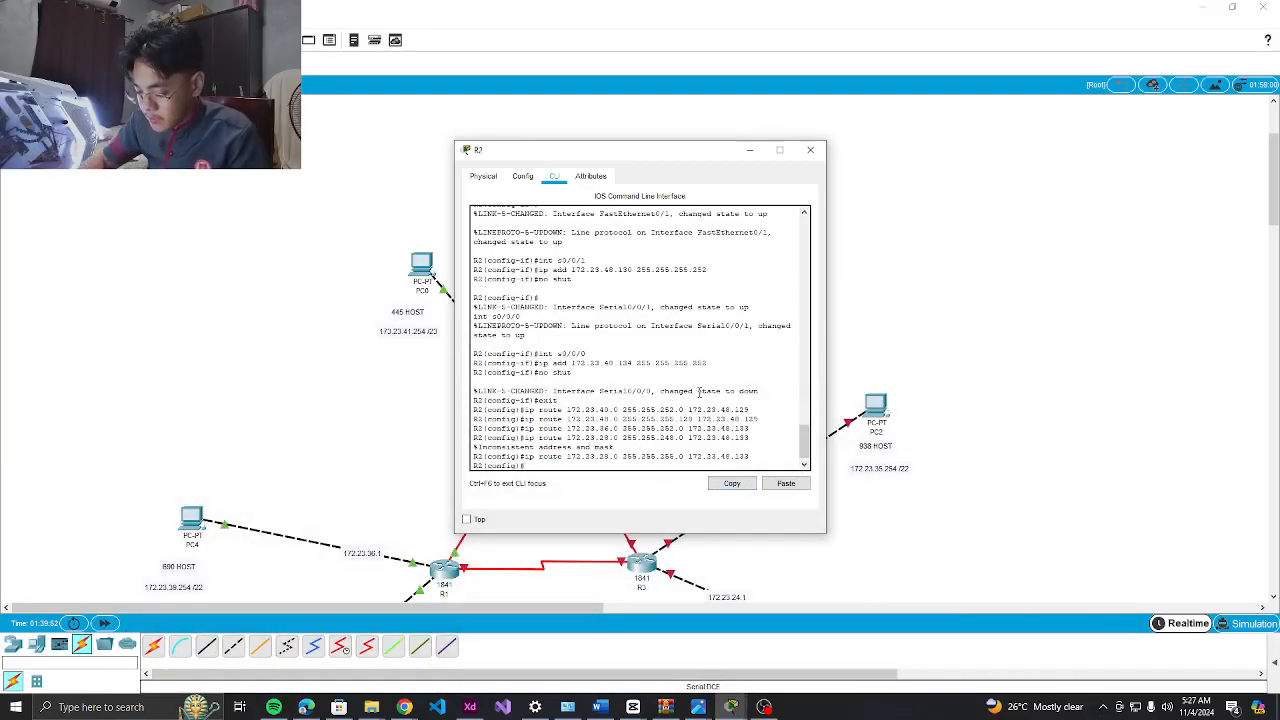
# Add default routes via 172.23.48.129 and 172.23.48.133, then close R2's window
pyautogui.write('ip ')
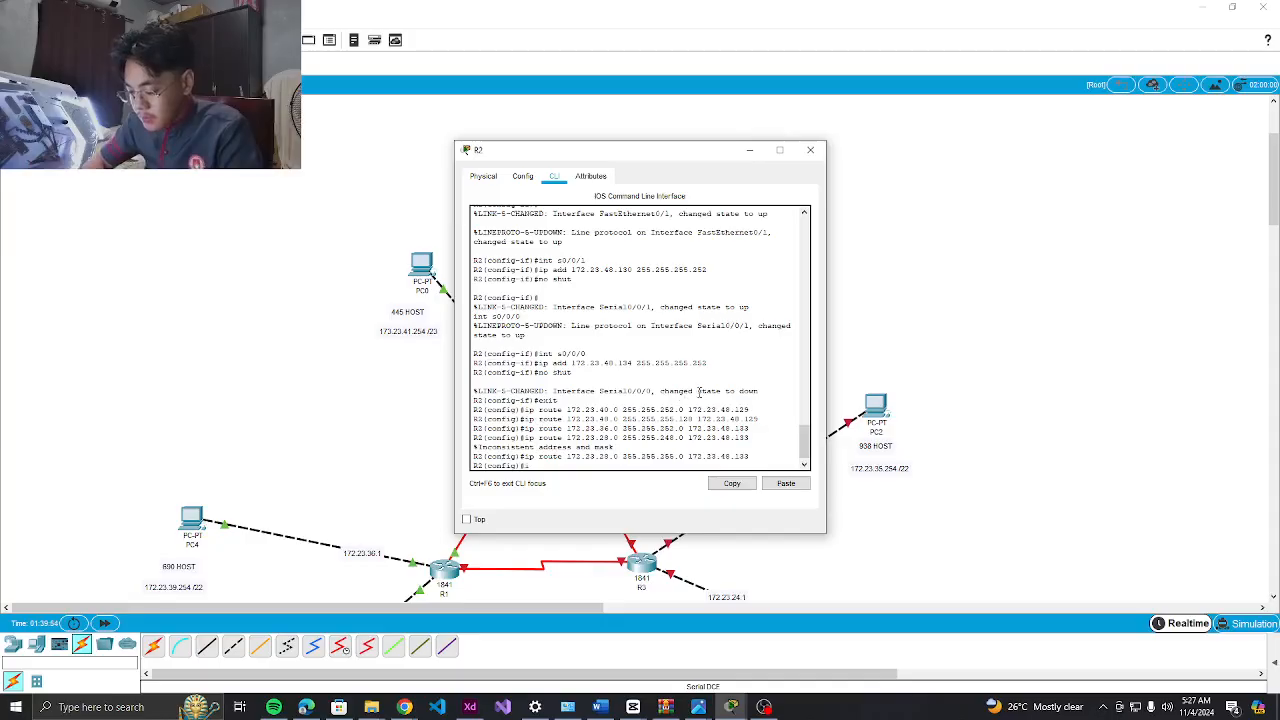
pyautogui.write('route')
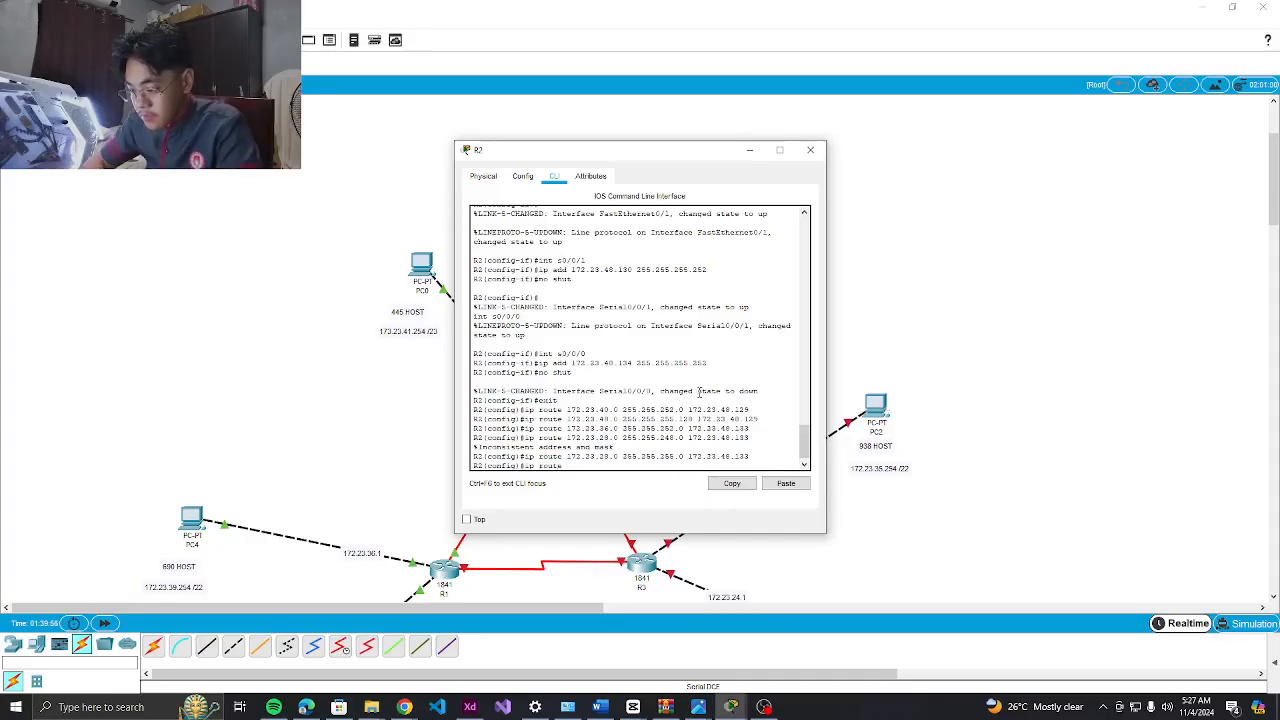
pyautogui.write(' 0.0.0.')
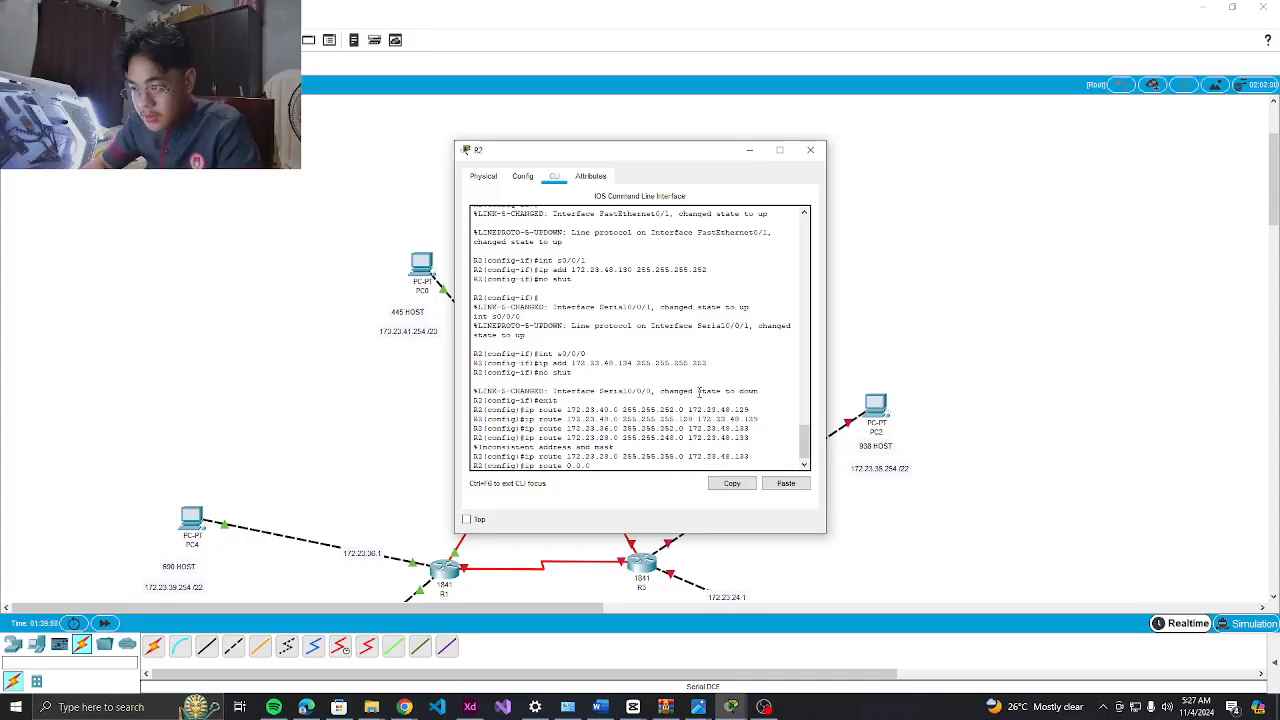
pyautogui.write('0 0.0.0')
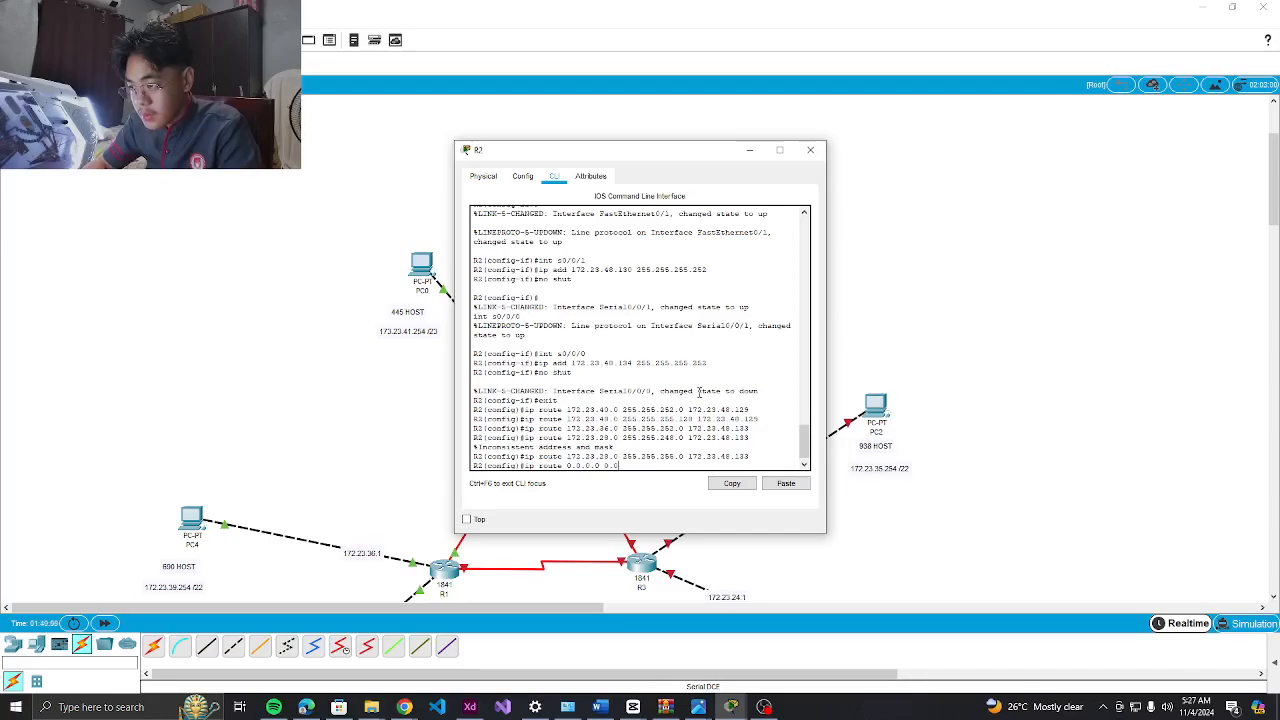
pyautogui.write('.0')
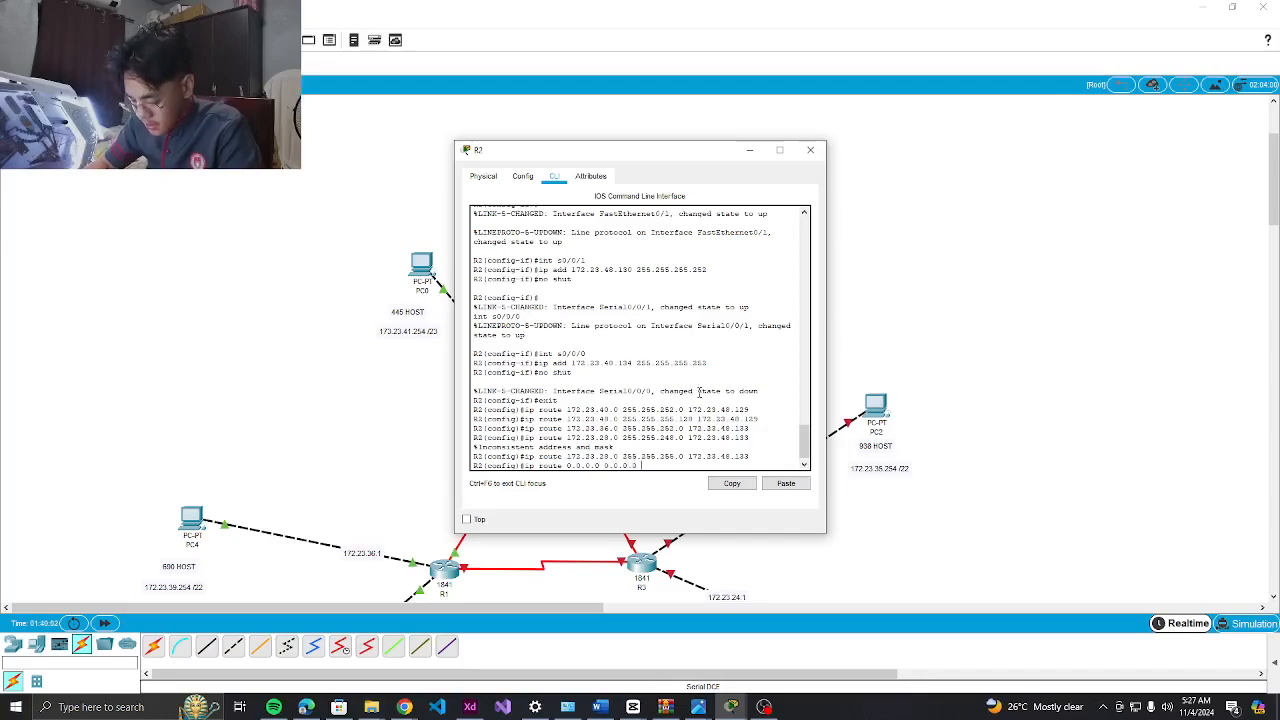
pyautogui.write(' 172.')
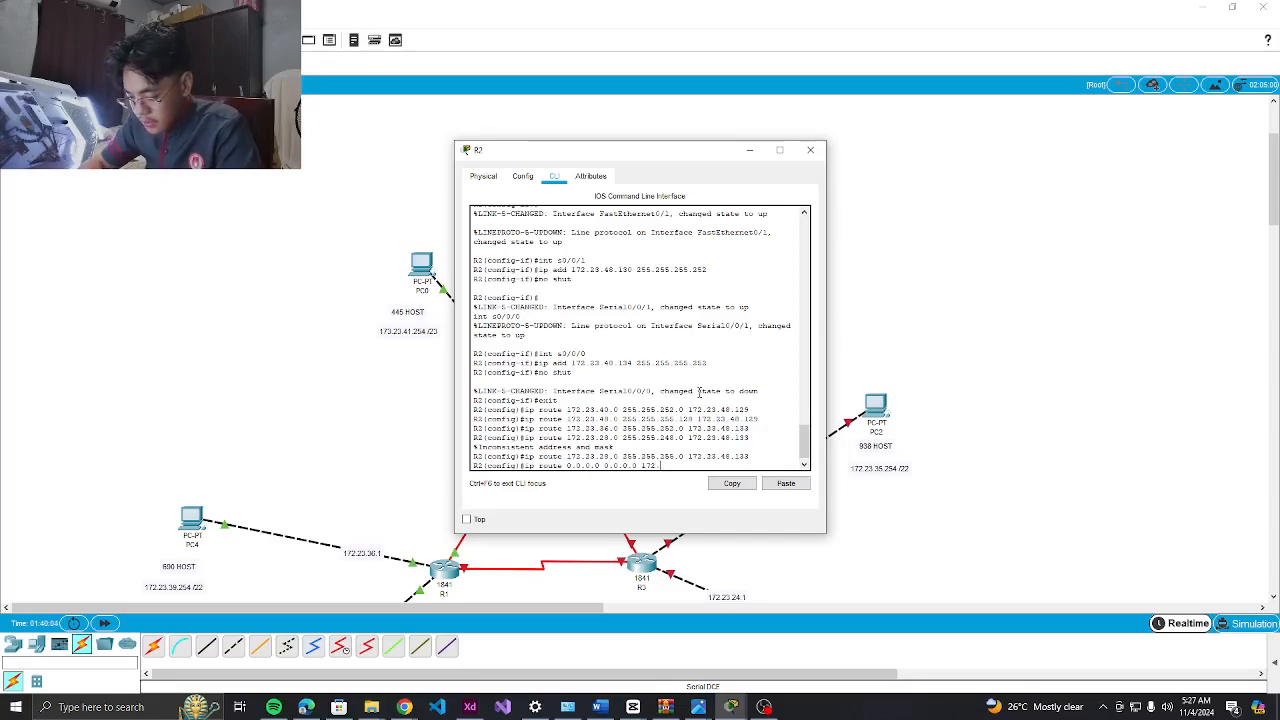
pyautogui.write('23.48.129')
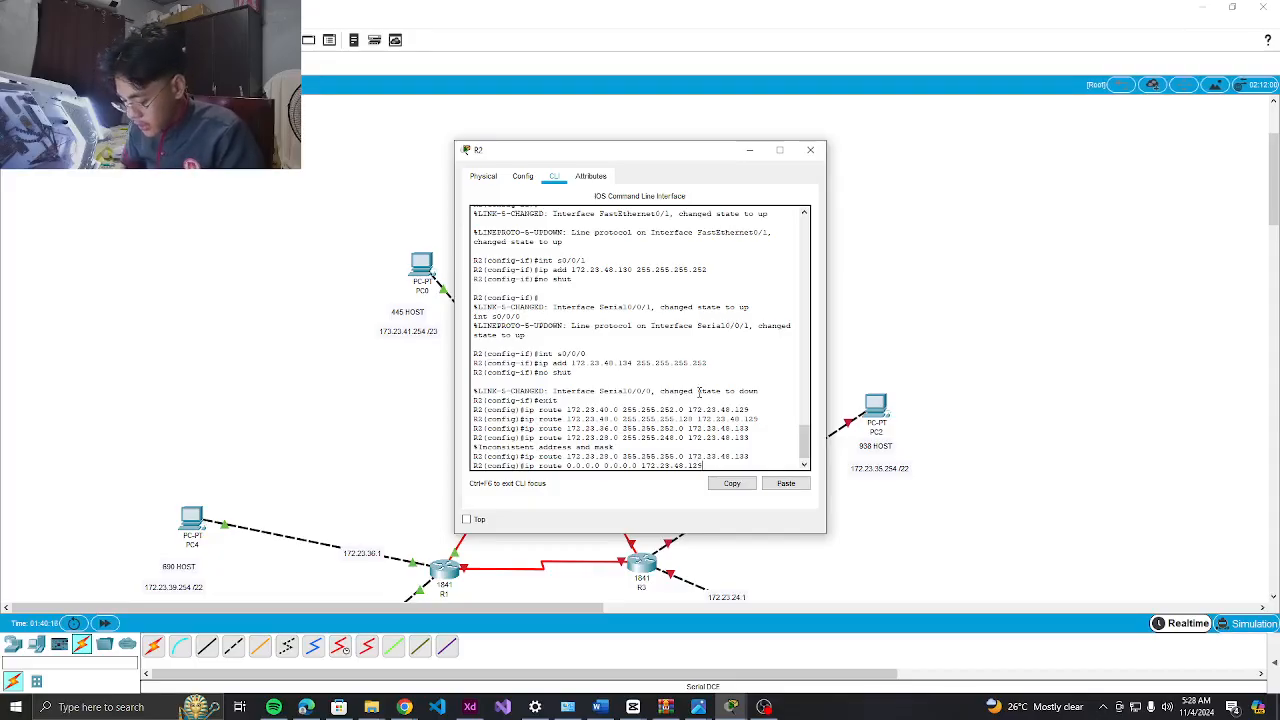
pyautogui.press('Return')
pyautogui.press('Up')
pyautogui.press('BackSpace')
pyautogui.press('BackSpace')
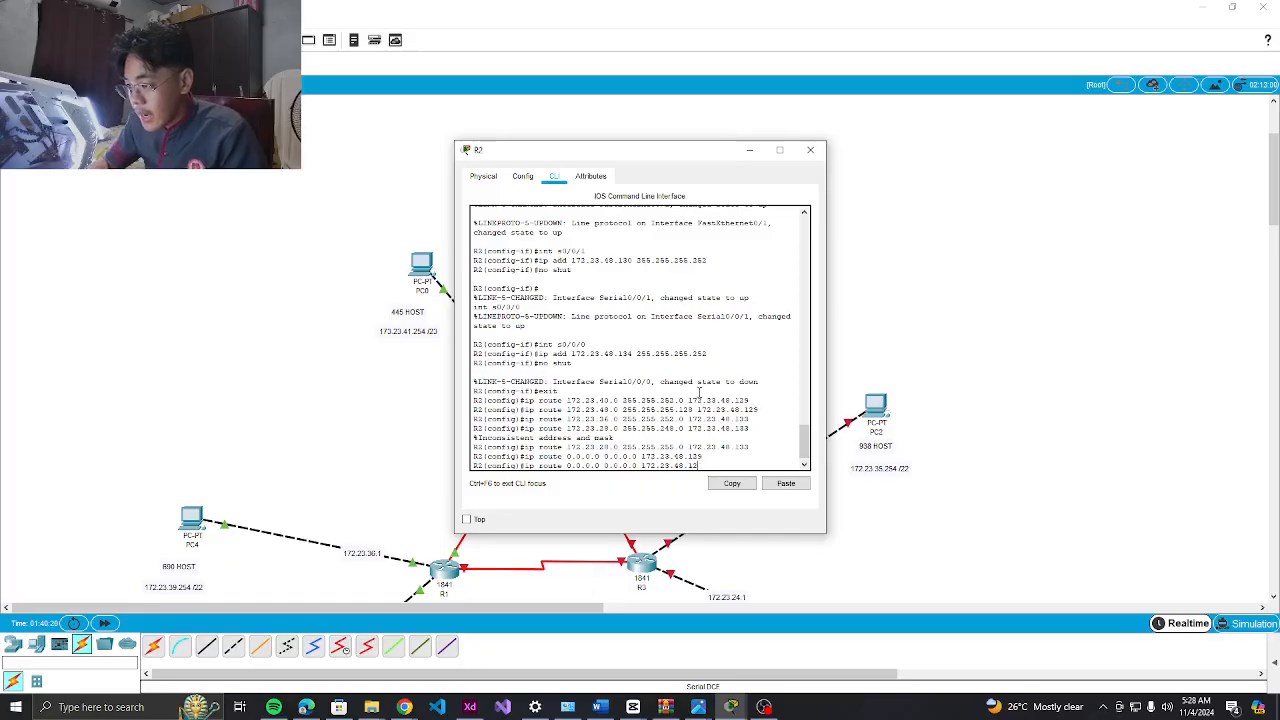
pyautogui.write('33')
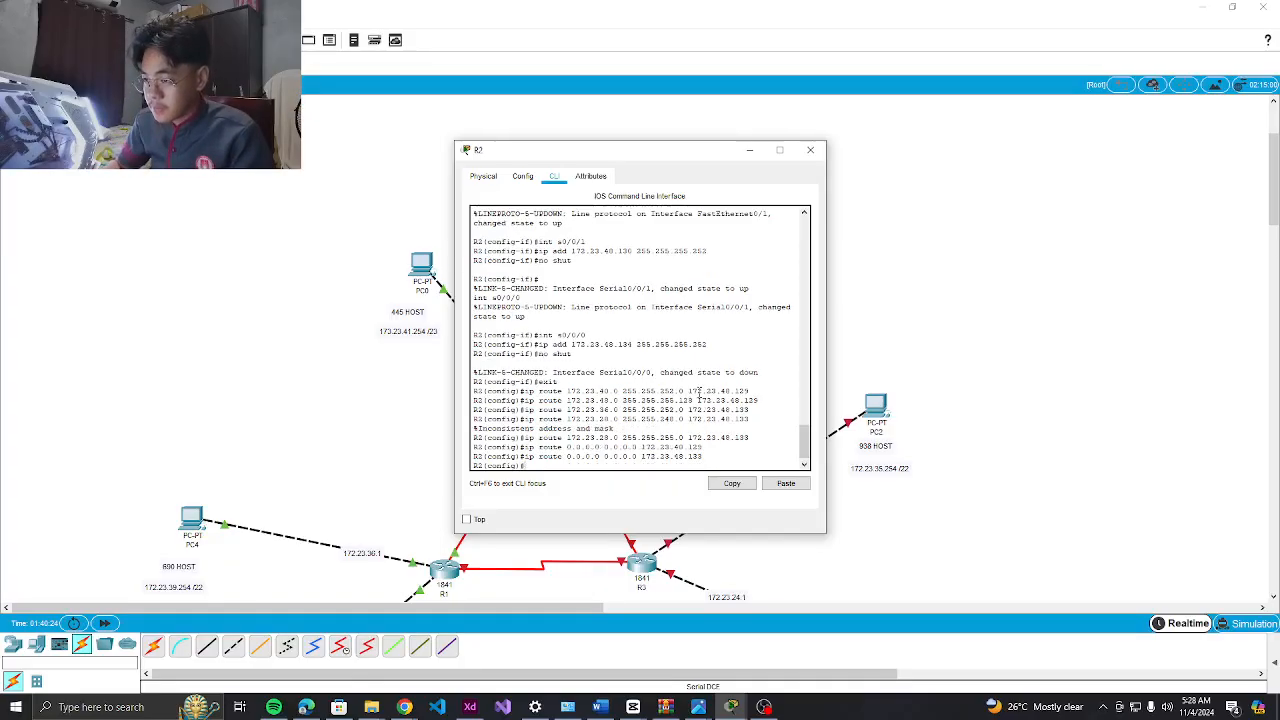
pyautogui.click(811, 156)
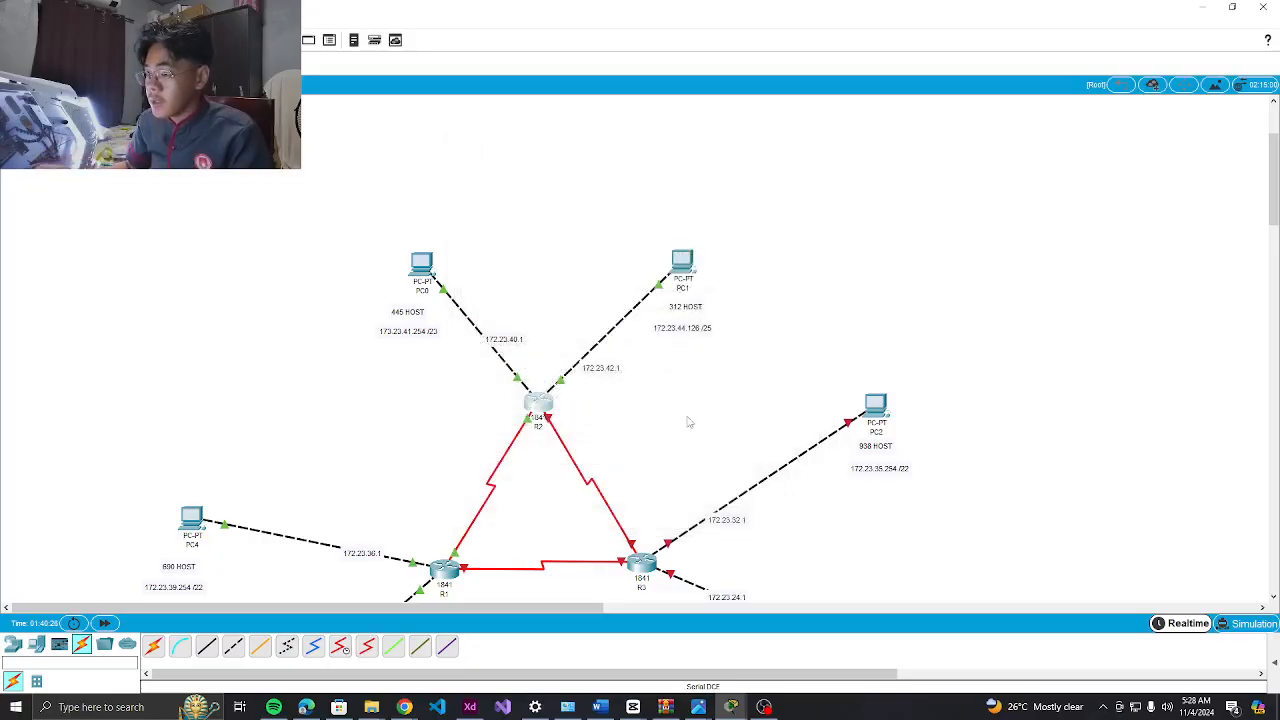
# Open router R3's CLI and decline the initial configuration dialog
pyautogui.scroll(-3, 670, 440)
pyautogui.click(630, 345)
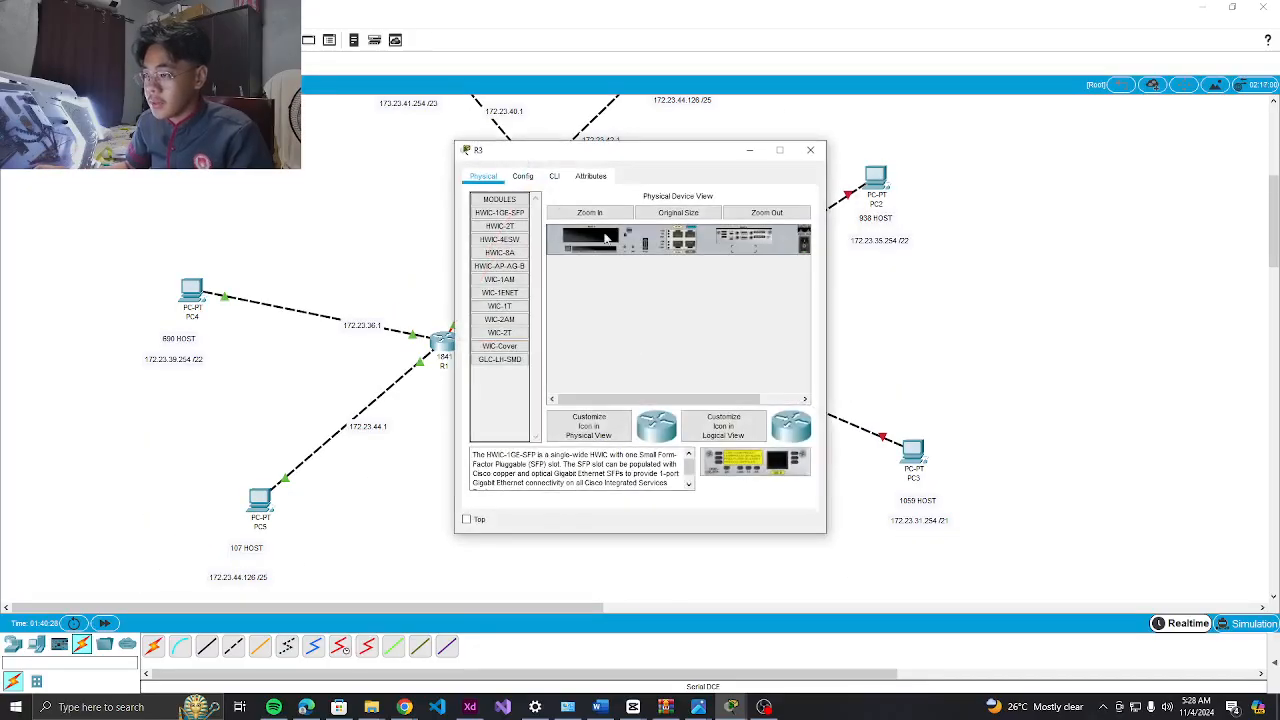
pyautogui.click(554, 176)
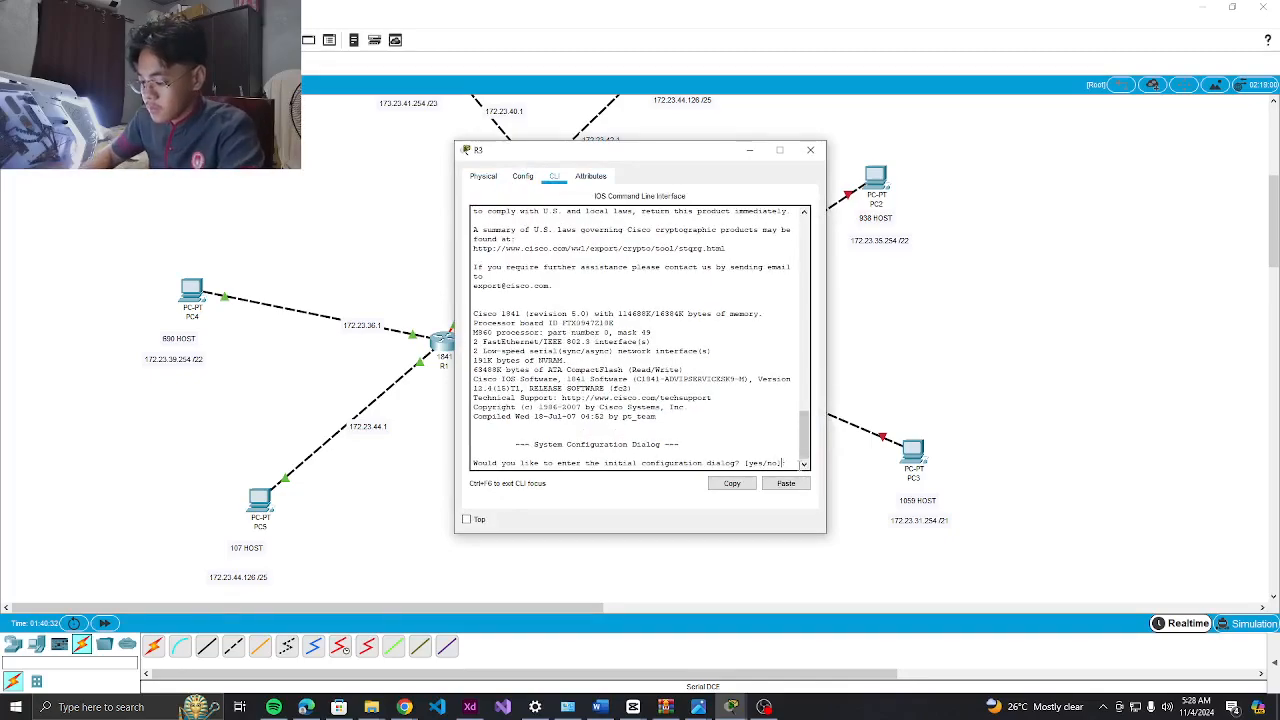
pyautogui.press('Return')
pyautogui.press('Return')
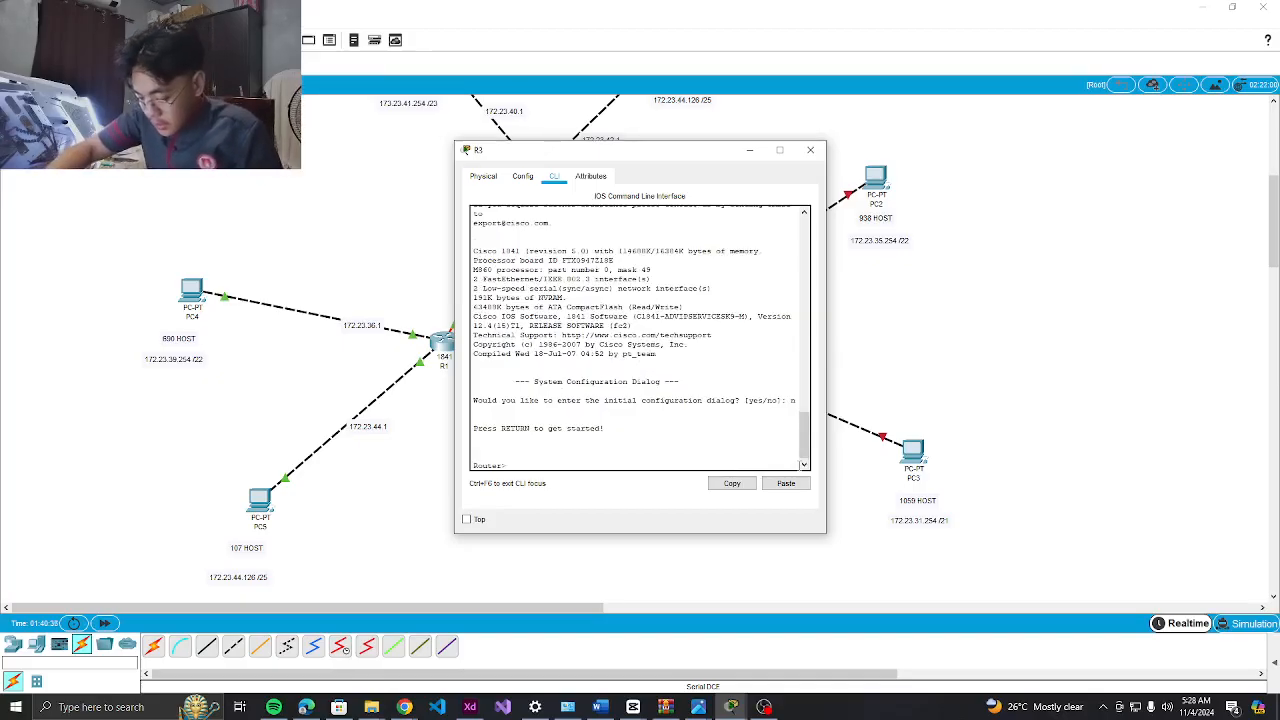
# Enter global configuration, set the hostname to R3 and set an enable secret
pyautogui.write('en')
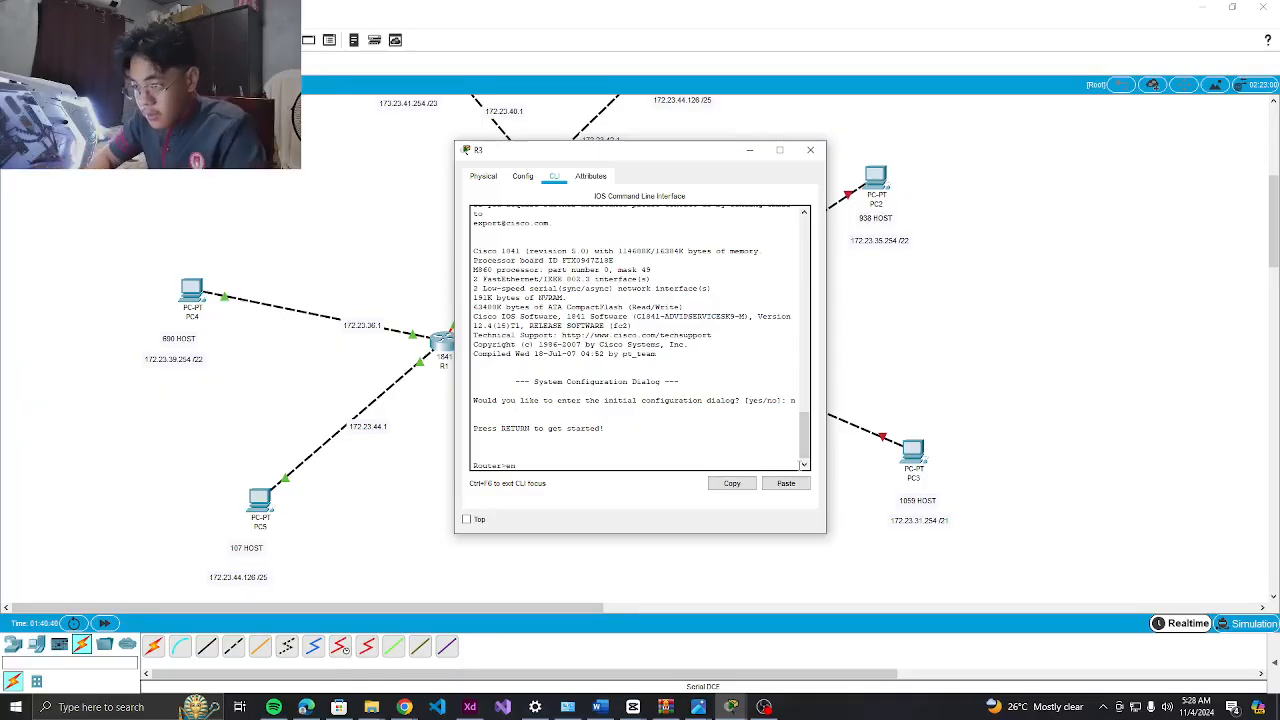
pyautogui.press('Return')
pyautogui.write('con')
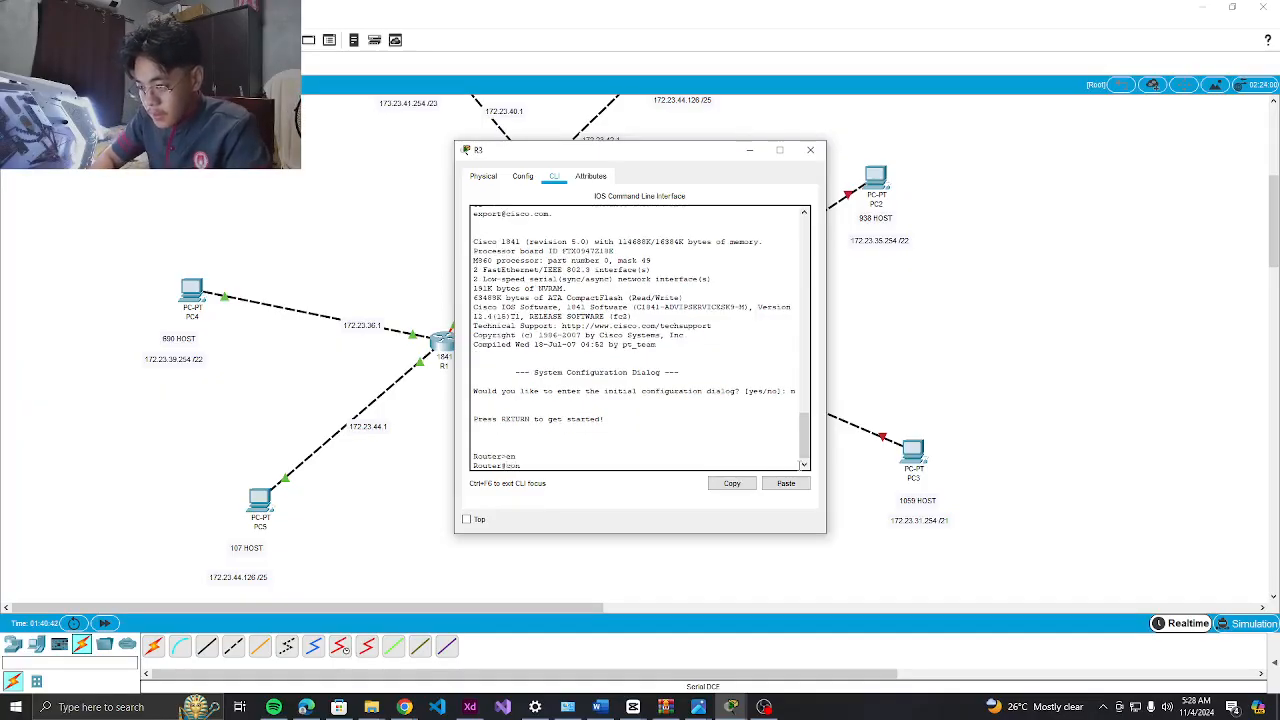
pyautogui.write('f t')
pyautogui.press('Return')
pyautogui.write('hostname')
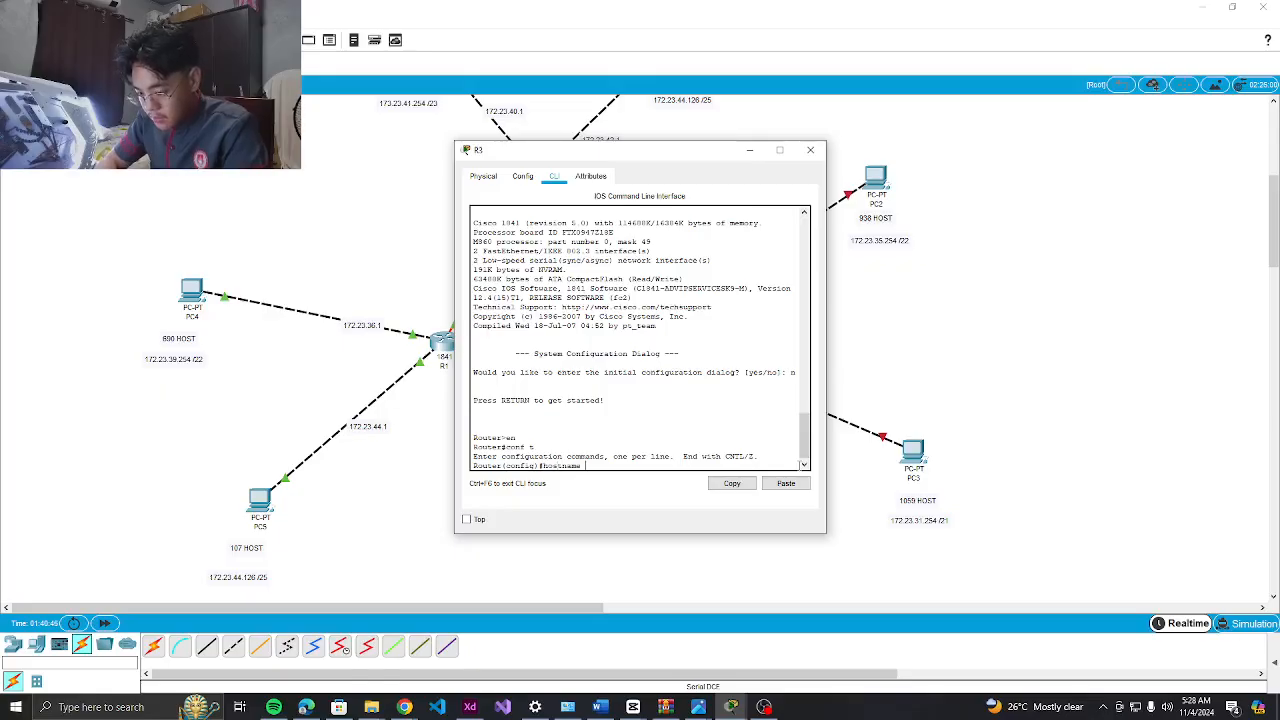
pyautogui.write(' R33')
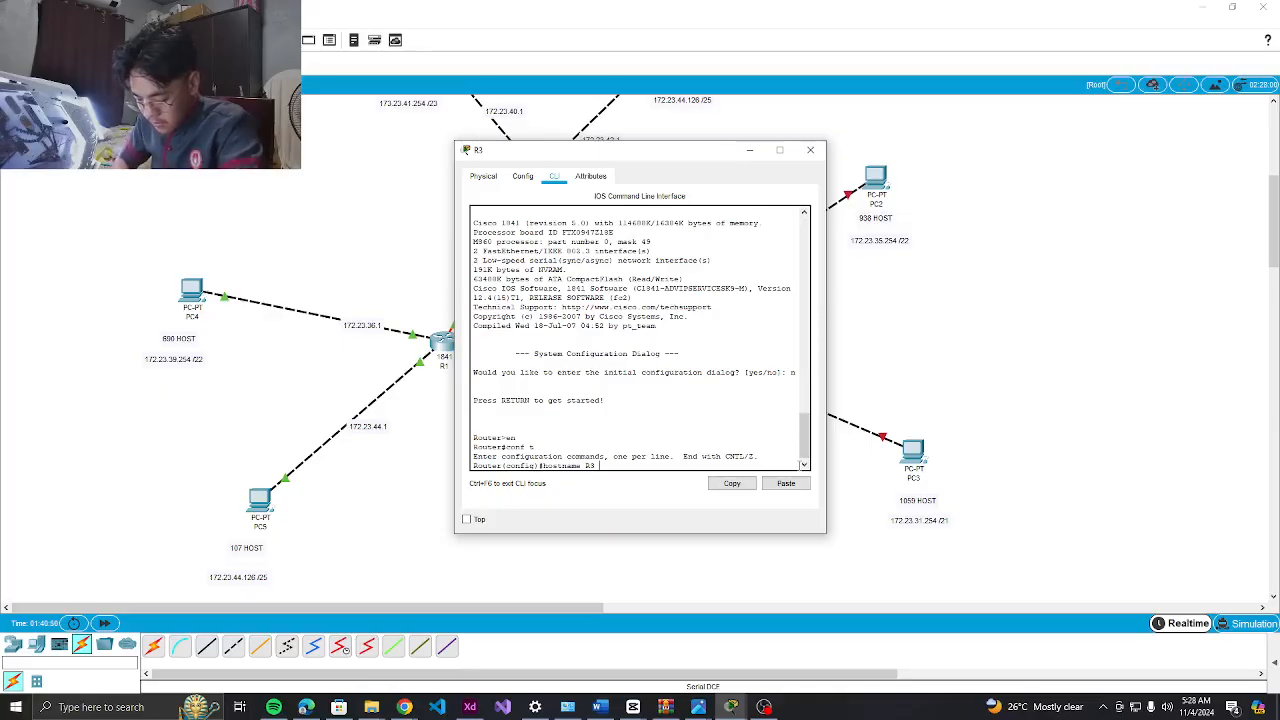
pyautogui.press('Return')
pyautogui.write('enable secret class')
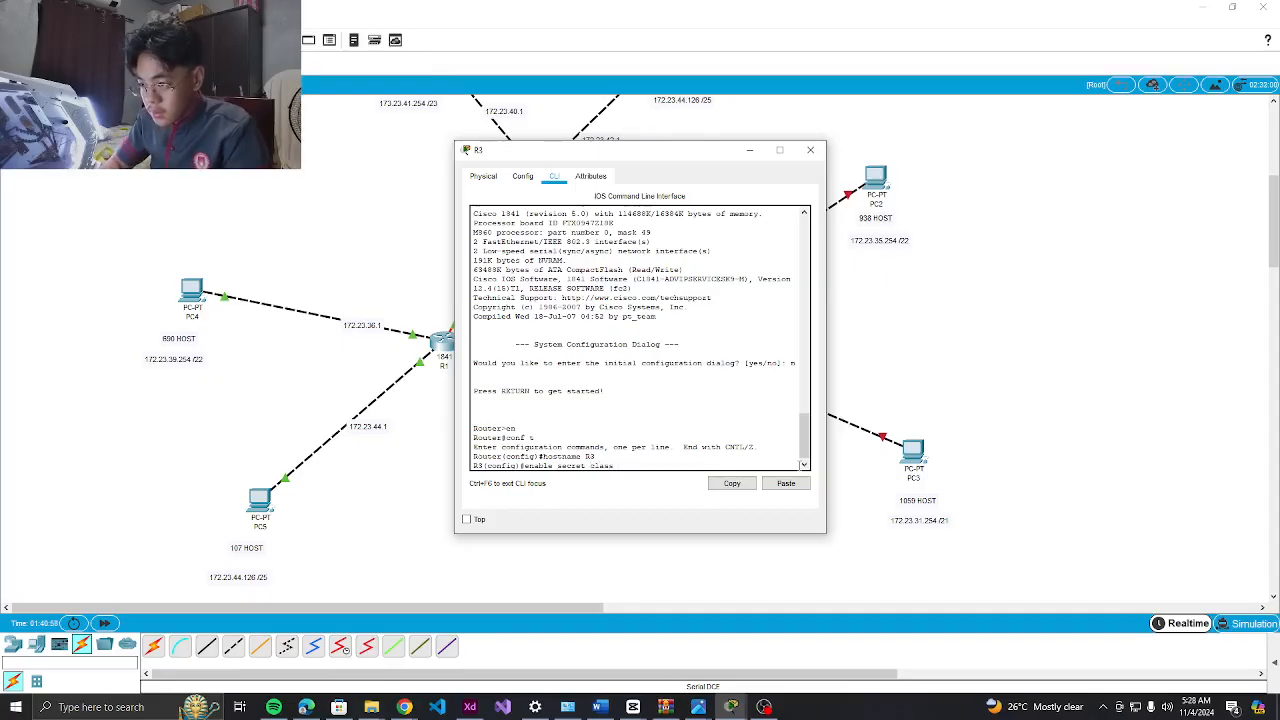
pyautogui.press('Return')
# Disable DNS lookup and set the MOTD banner 'Unauthorized Access!'
pyautogui.write('no ip domain-lookup')
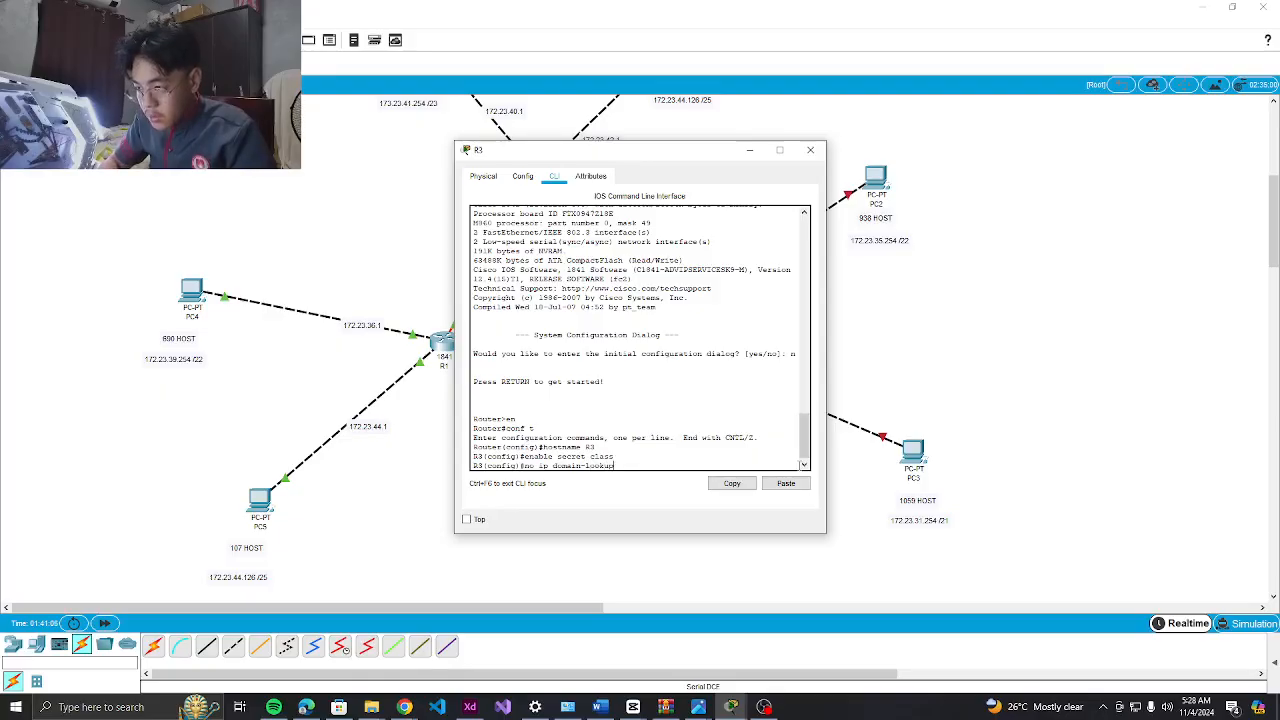
pyautogui.press('Return')
pyautogui.write('banner ')
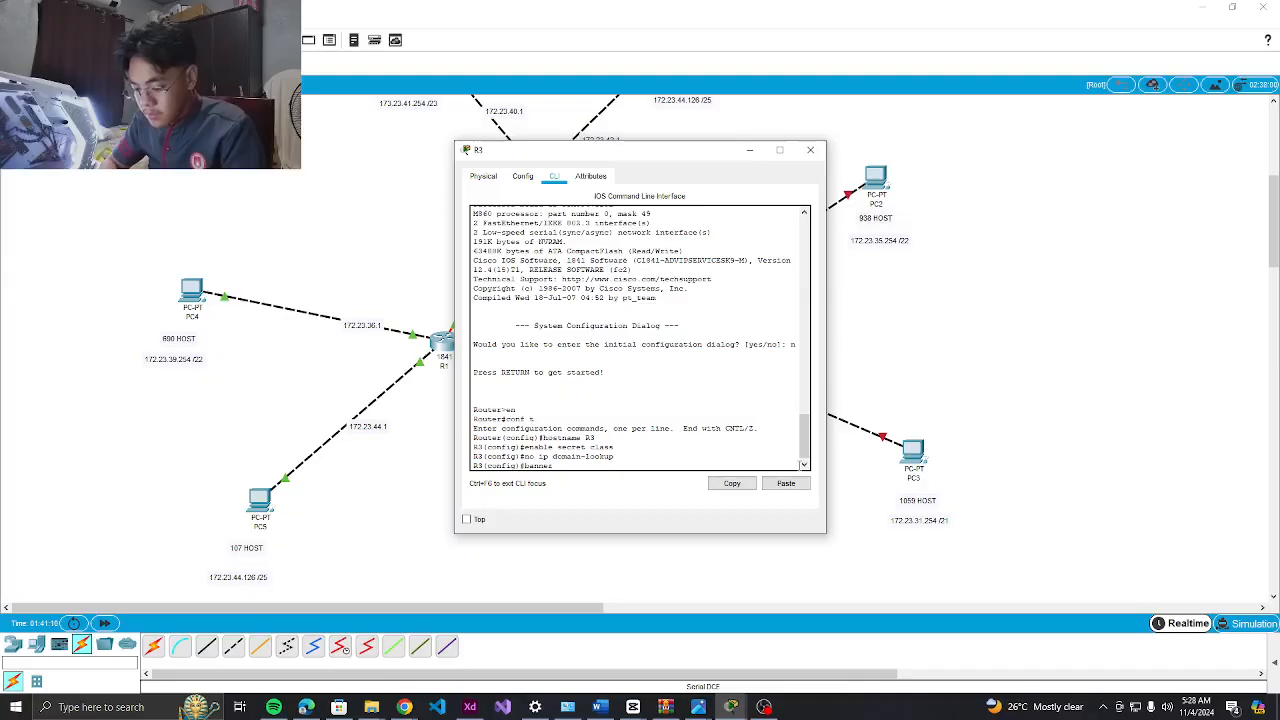
pyautogui.write('motd')
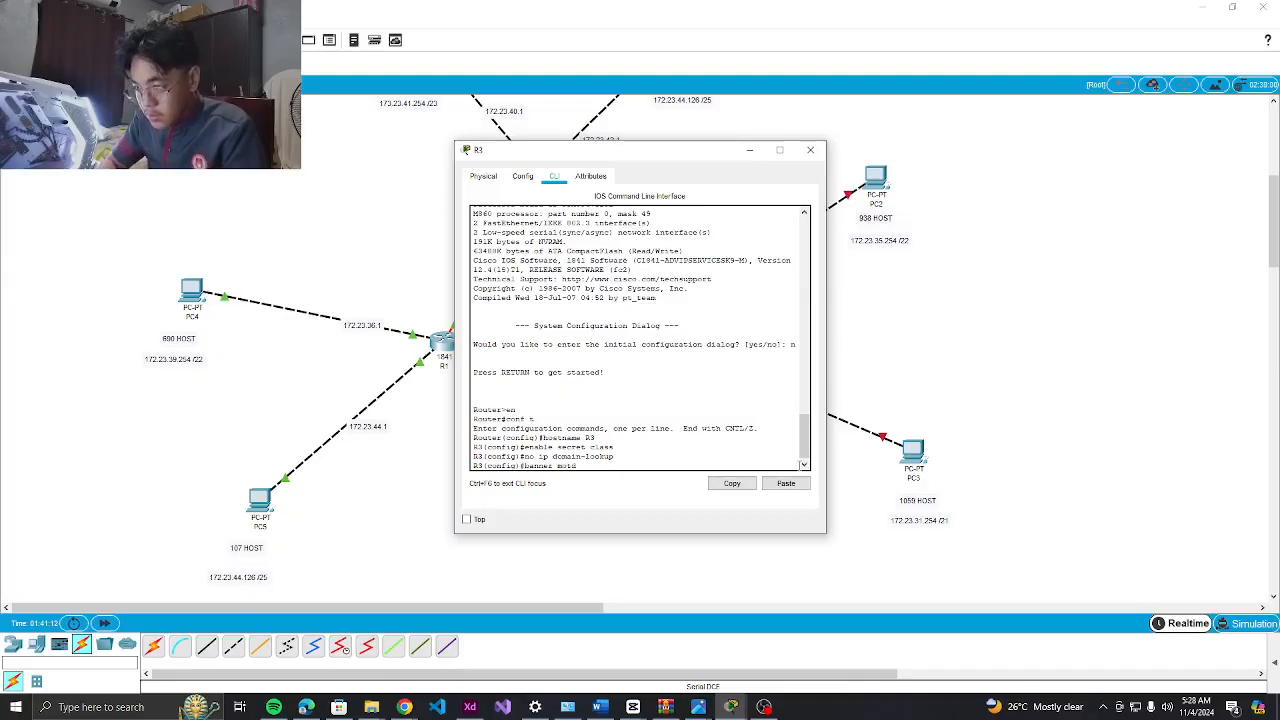
pyautogui.write(' #')
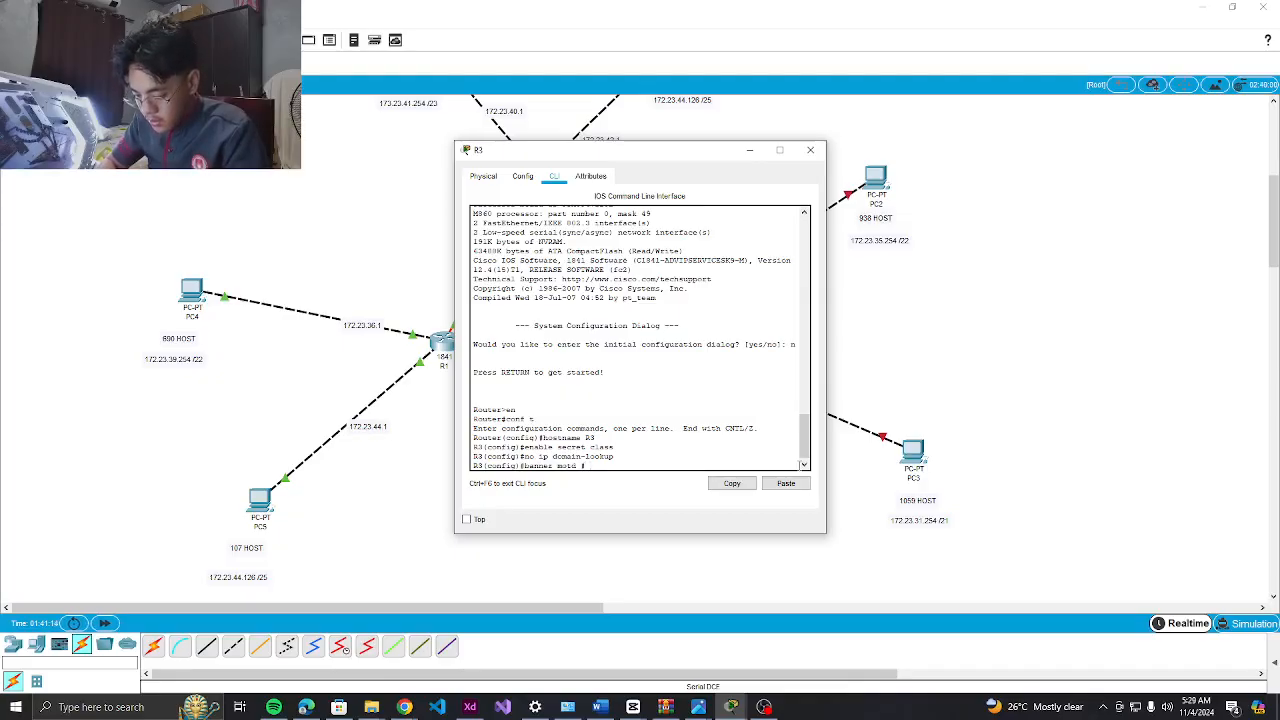
pyautogui.write(' Unauthorized Access! #')
pyautogui.press('Return')
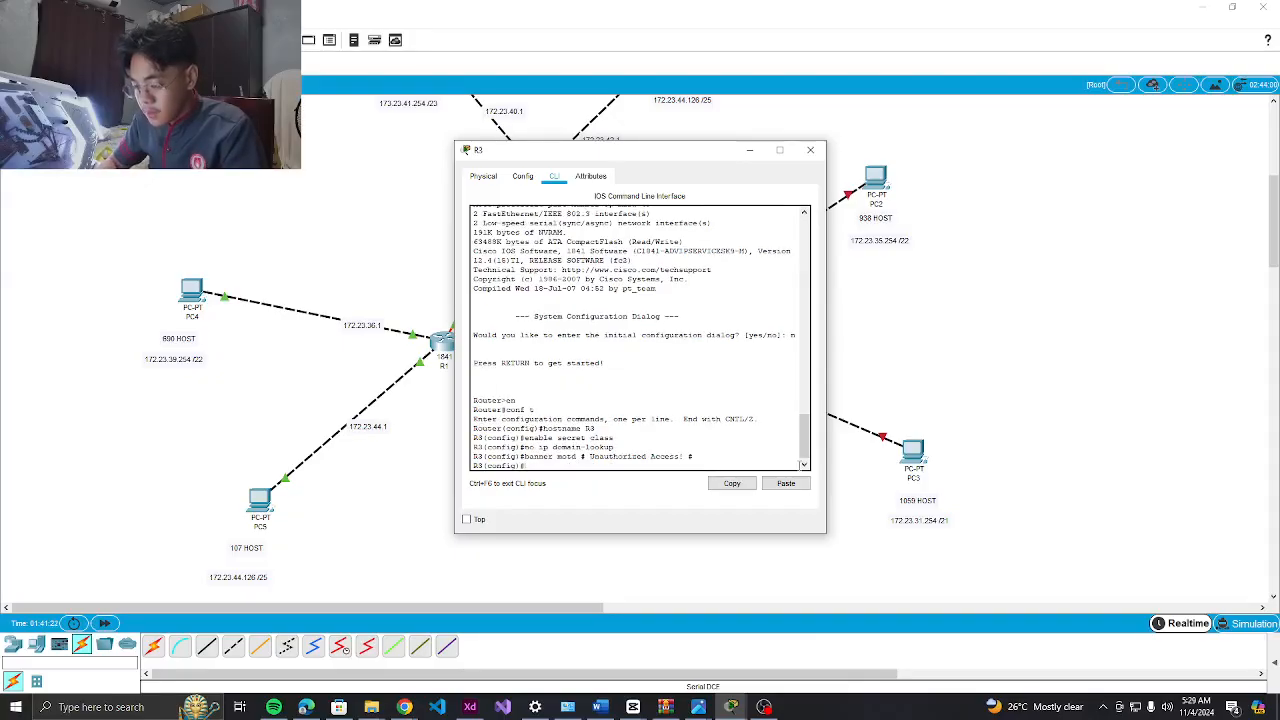
# Protect console line 0 with a password and require login
pyautogui.write('line con 0')
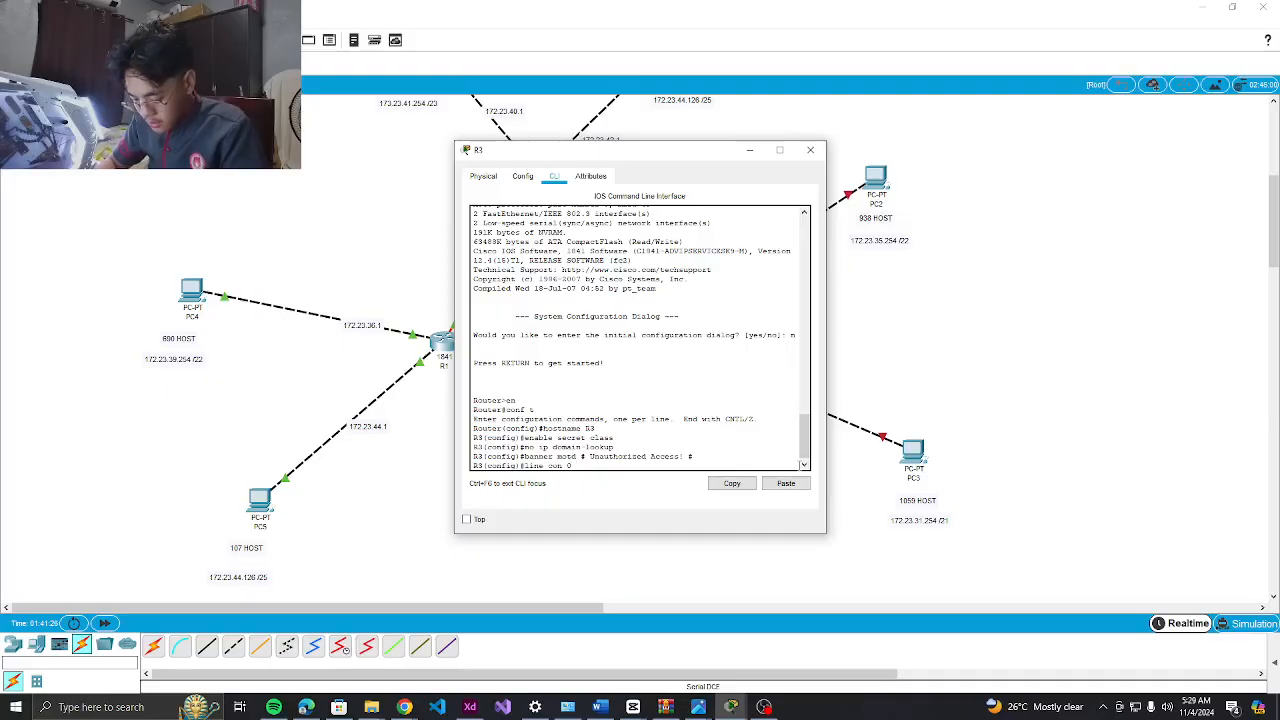
pyautogui.press('Return')
pyautogui.write('passwo')
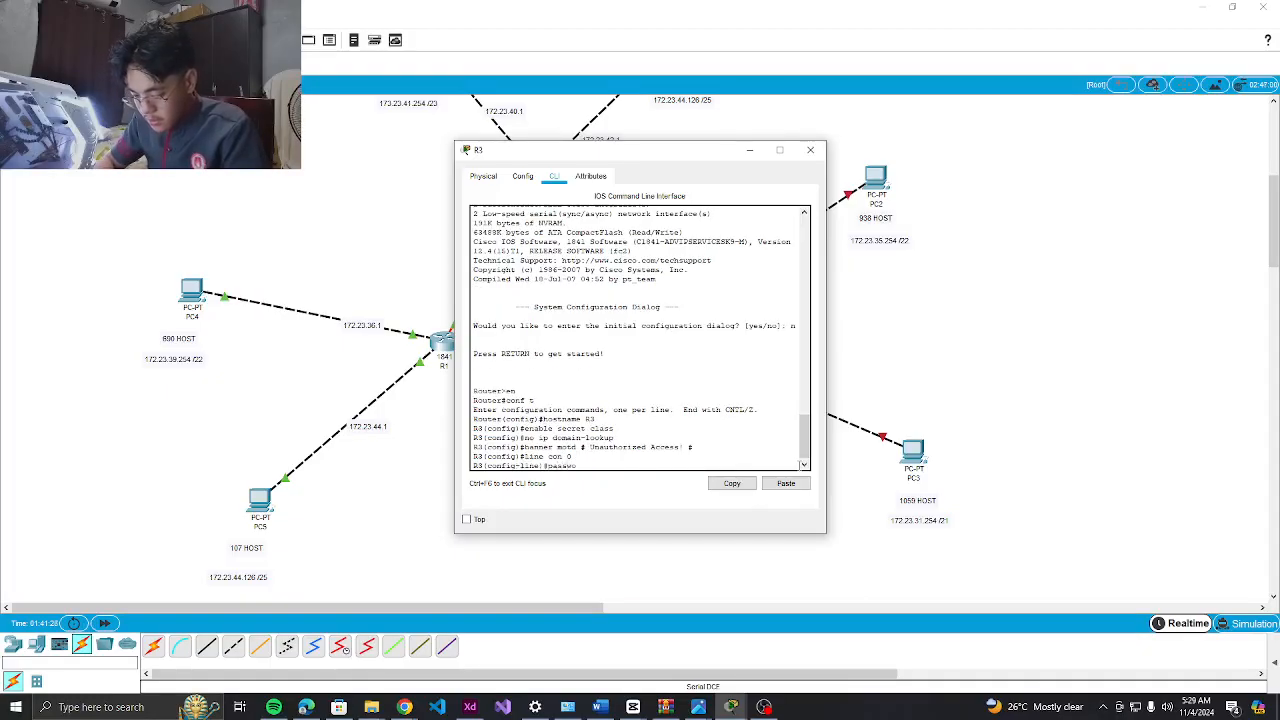
pyautogui.write('rd cisco')
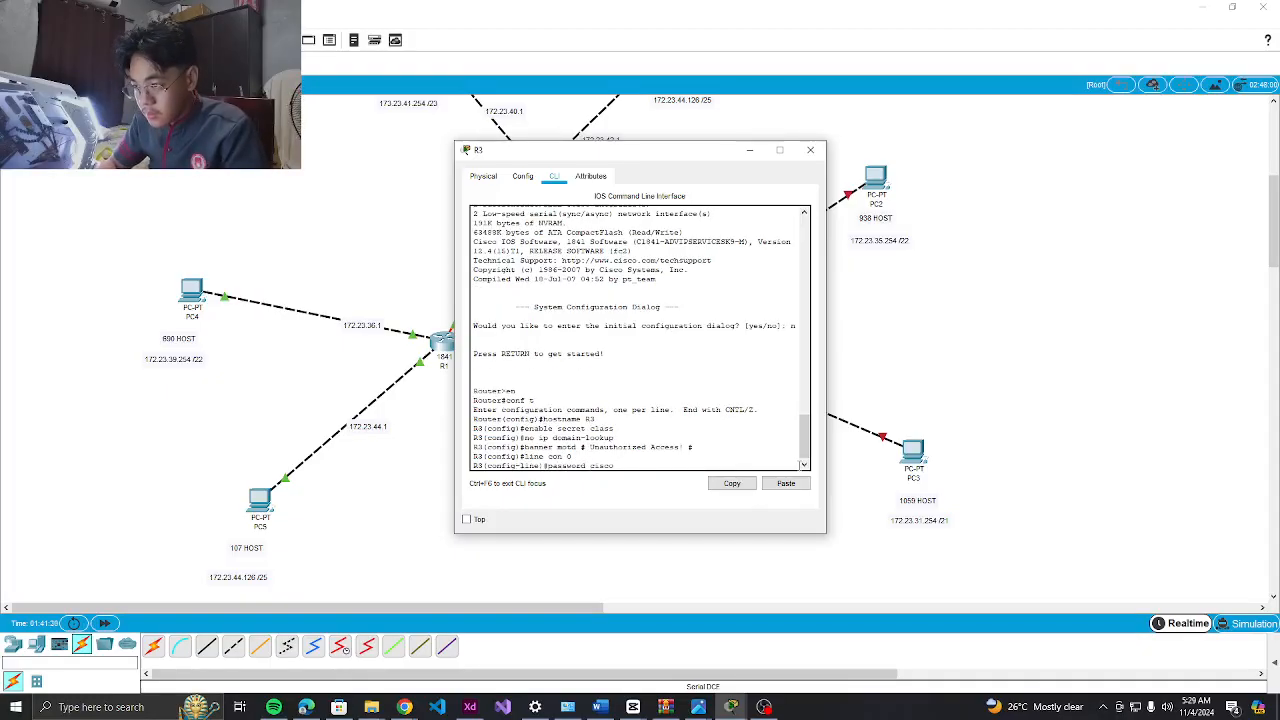
pyautogui.press('Return')
pyautogui.write('login')
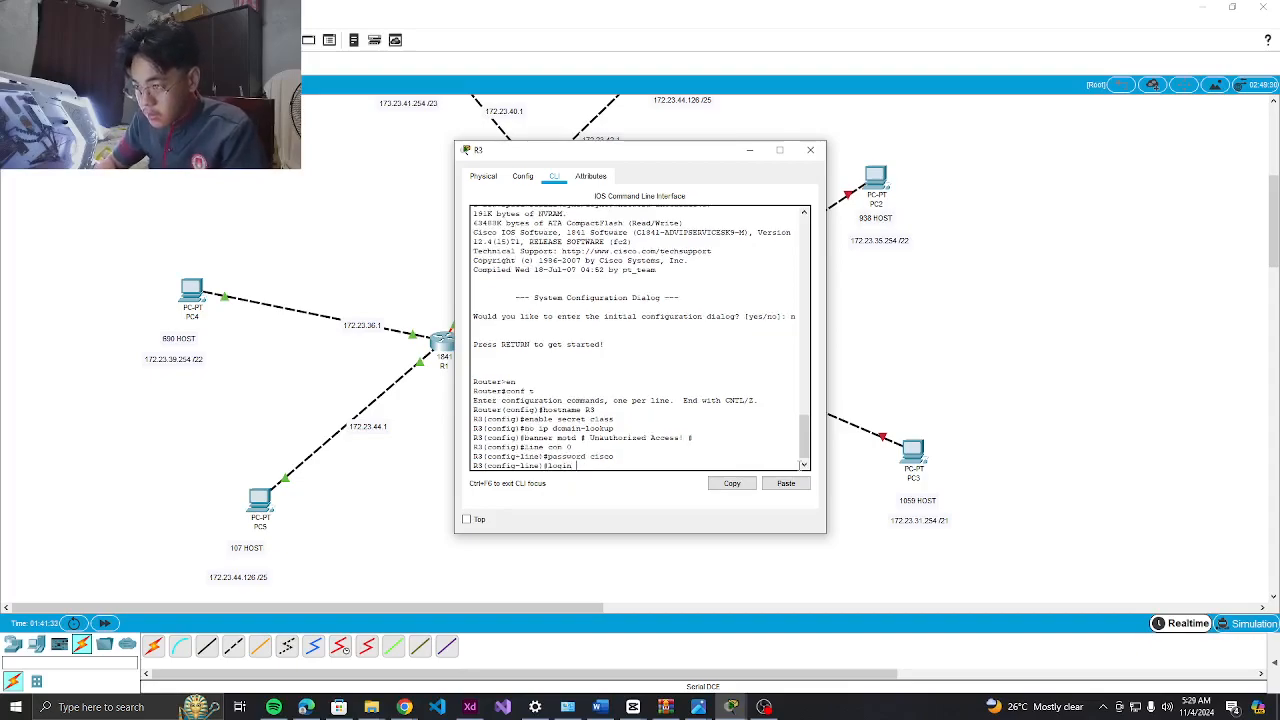
pyautogui.press('Return')
# Protect vty lines 0–4 with a password and require login
pyautogui.write('line)#line vty 0 4')
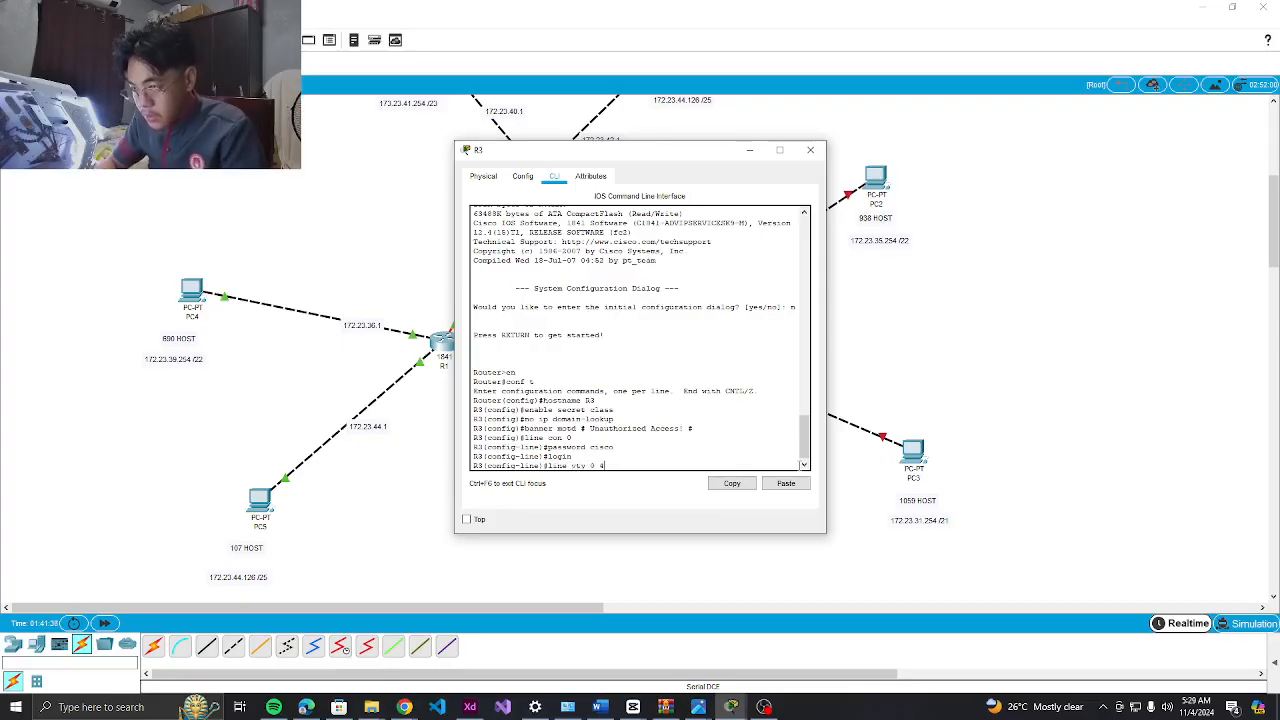
pyautogui.press('Return')
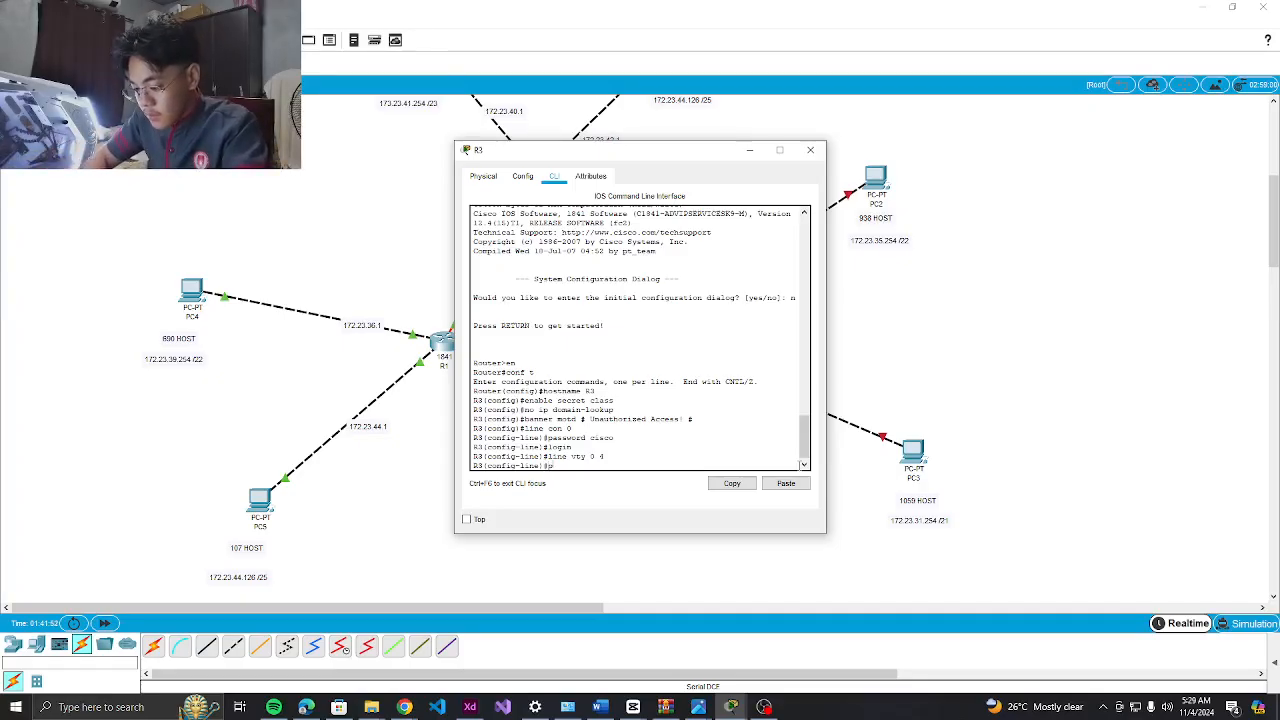
pyautogui.write('word cisco')
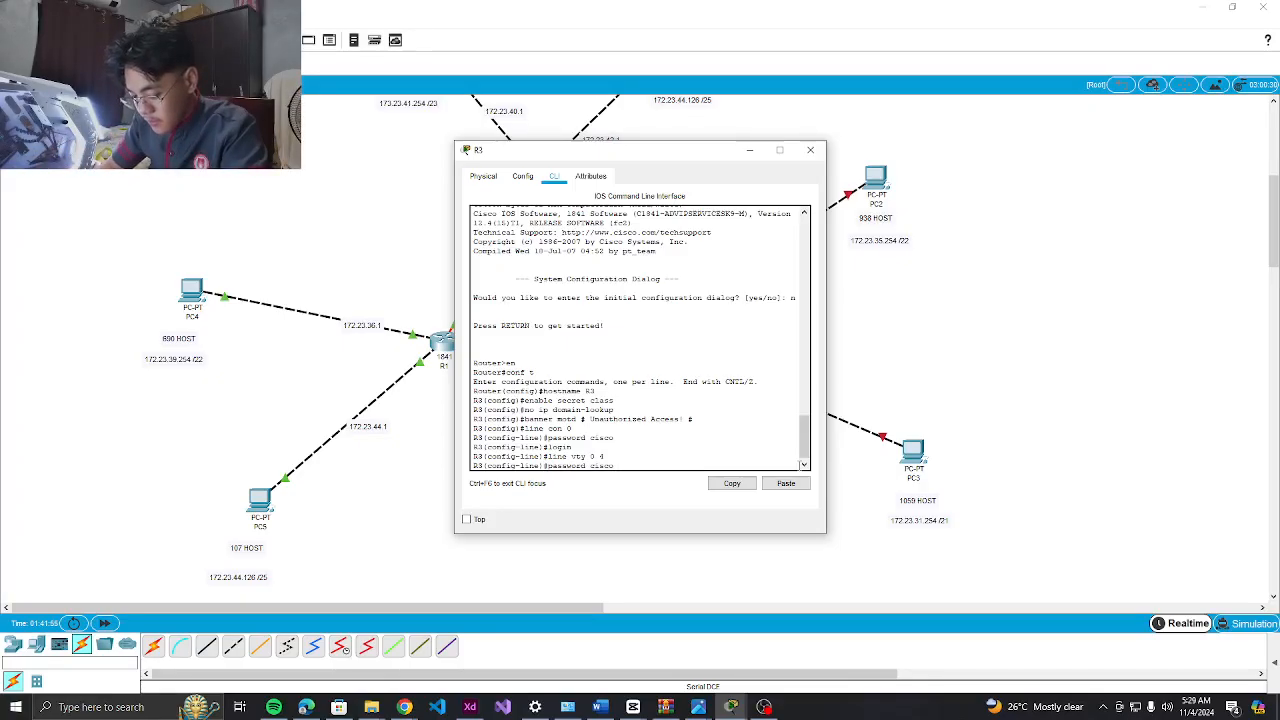
pyautogui.press('Return')
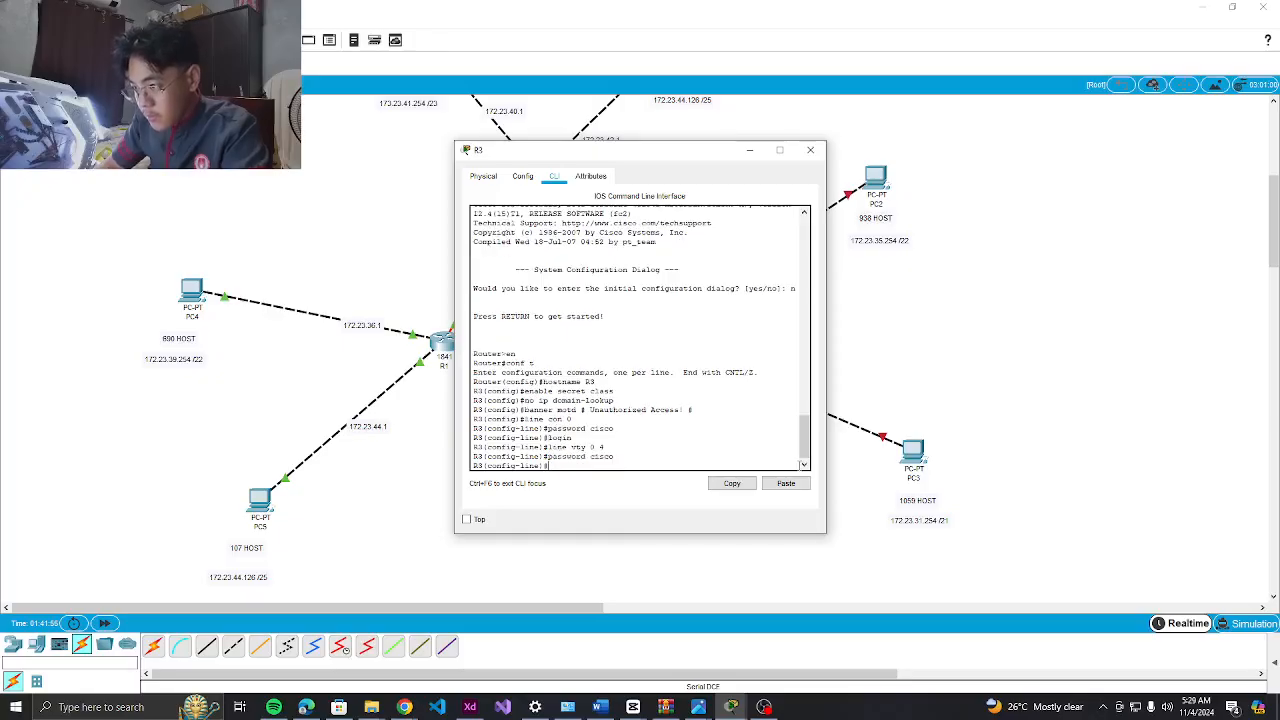
pyautogui.write('login')
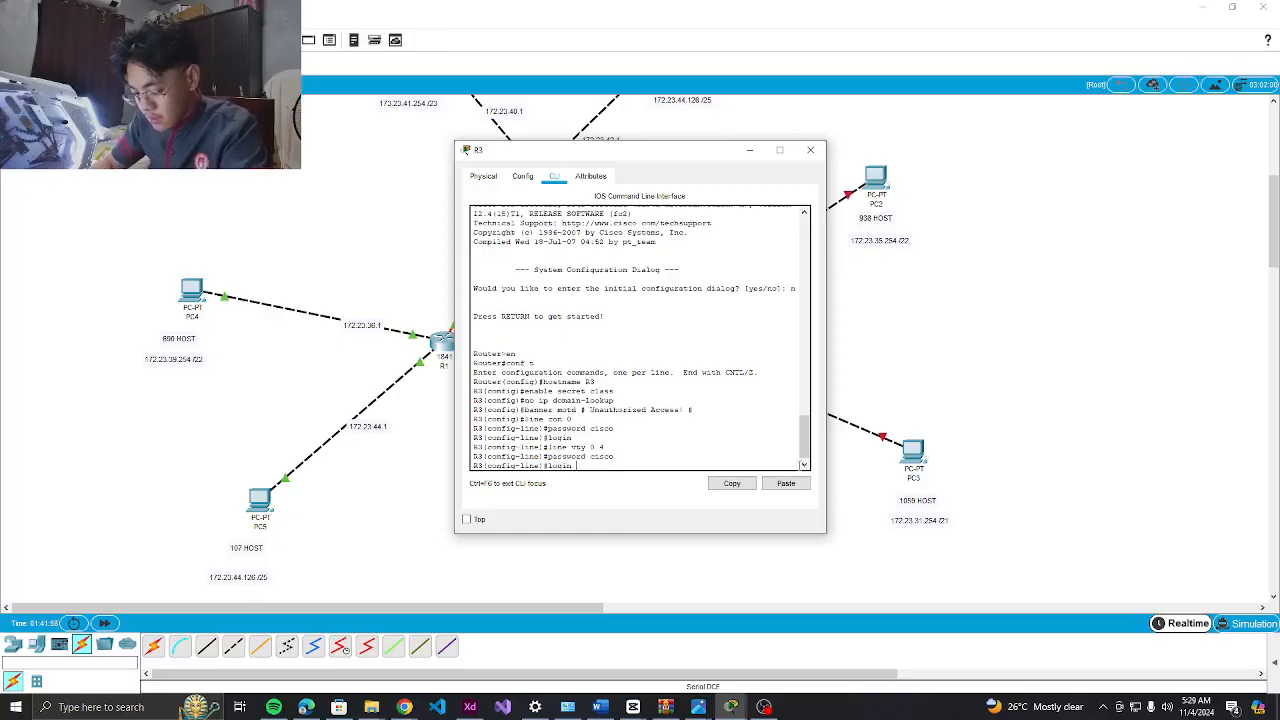
pyautogui.press('Return')
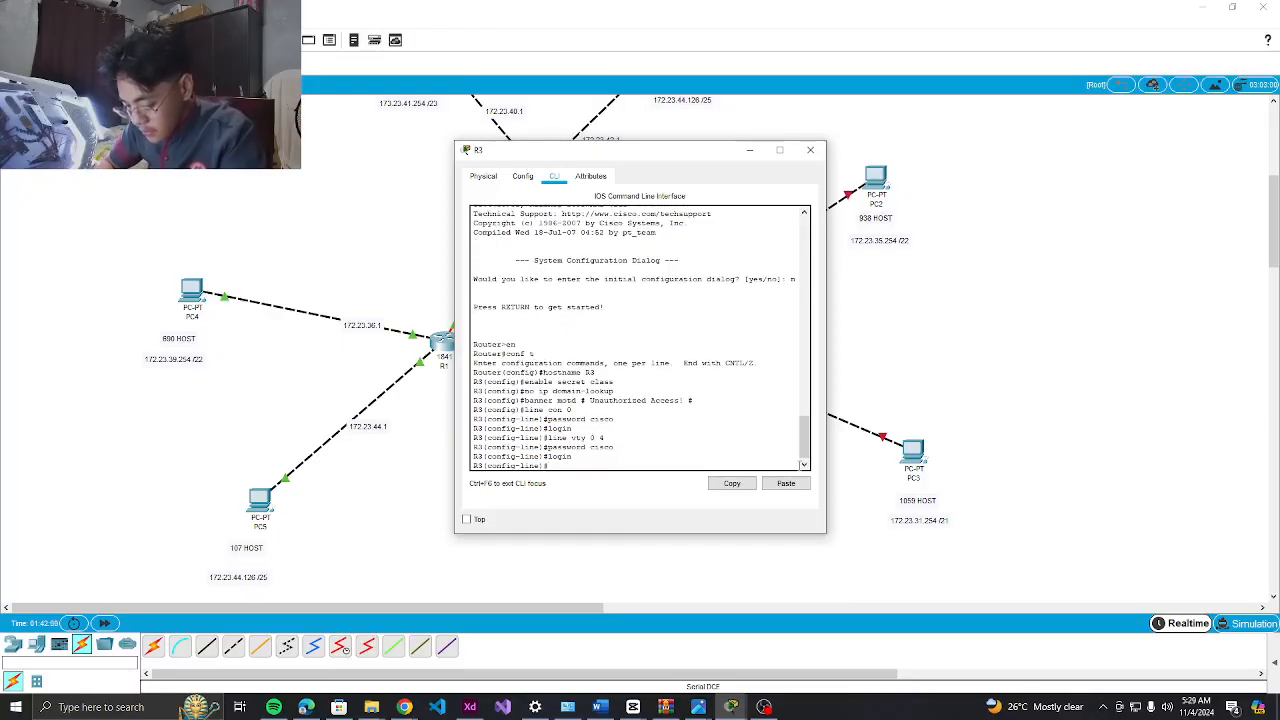
pyautogui.write('int ')
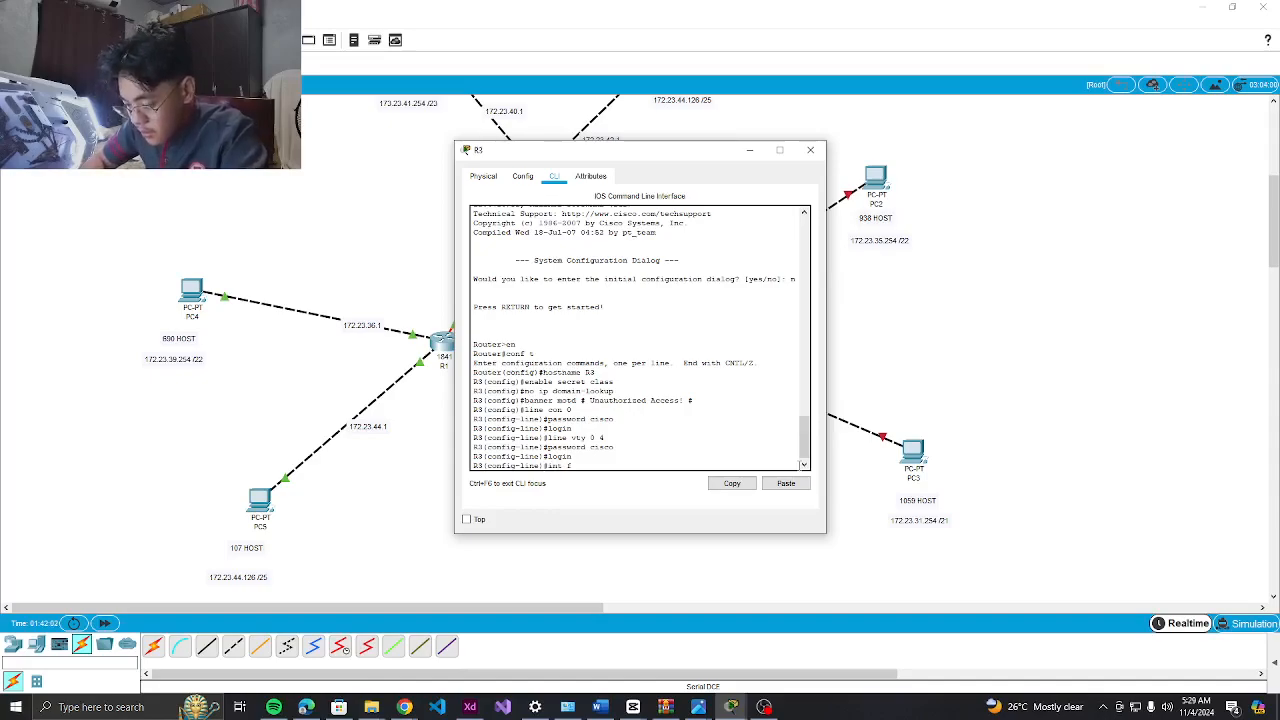
pyautogui.write('fa0/0')
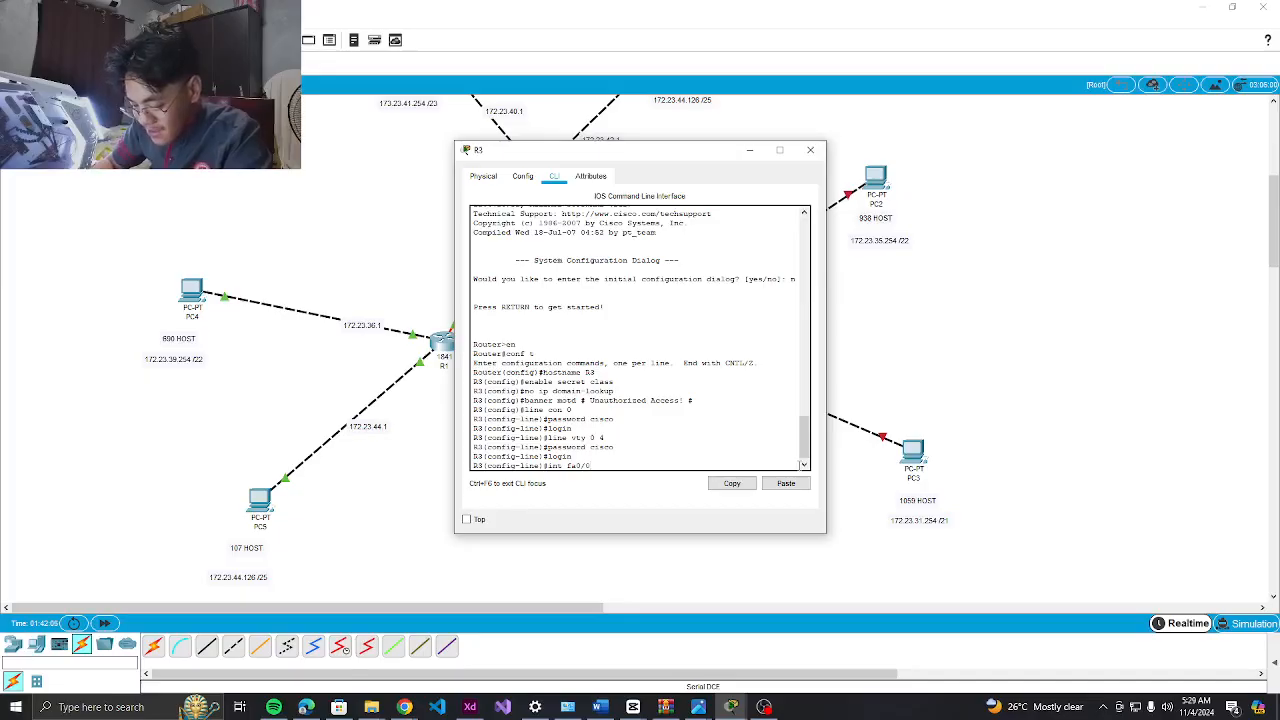
# Address fa0/0 as 172.23.28.1 255.255.248.0 and bring it up with no shutdown
pyautogui.press('Return')
pyautogui.write('ip add ')
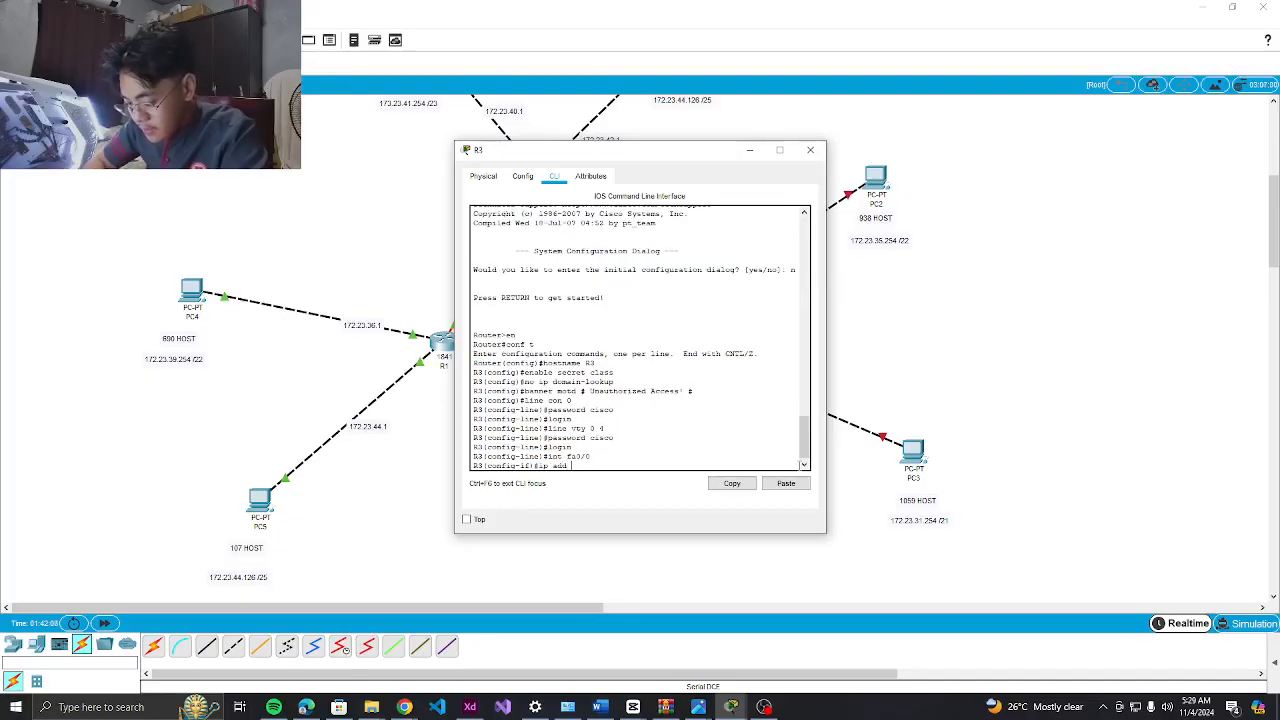
pyautogui.write('172.23.28.')
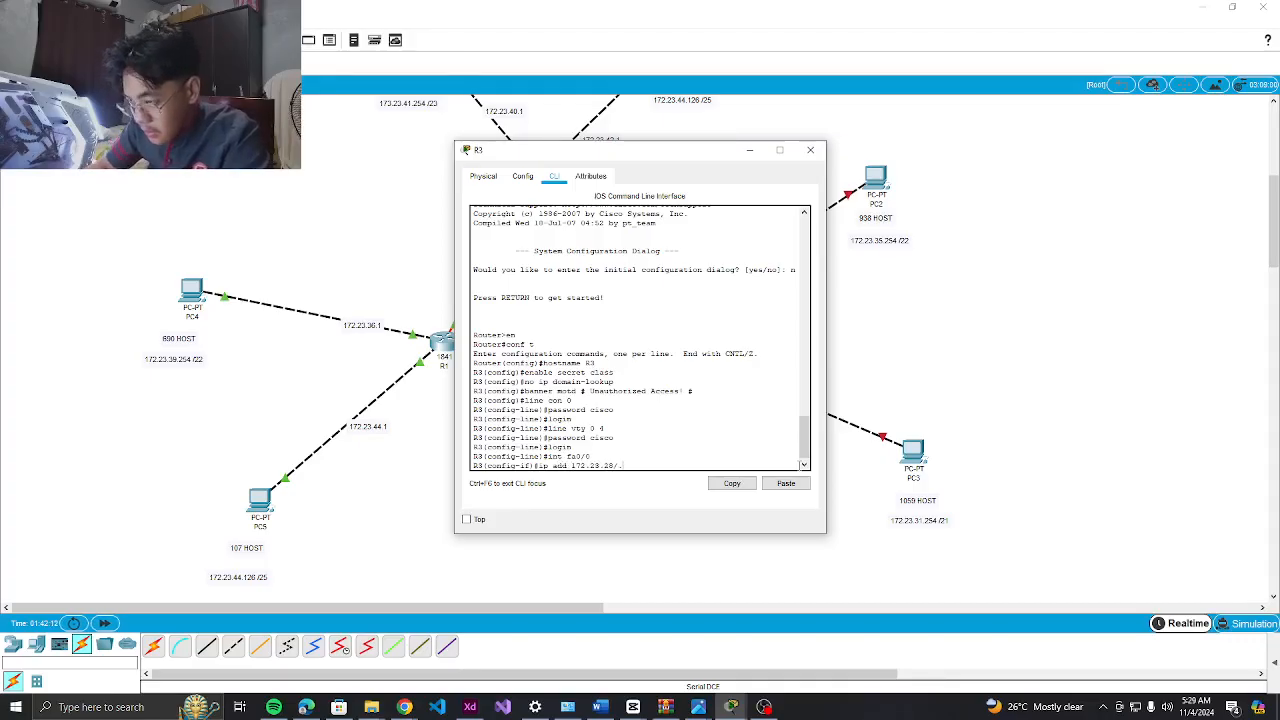
pyautogui.press('BackSpace')
pyautogui.press('BackSpace')
pyautogui.write('.1')
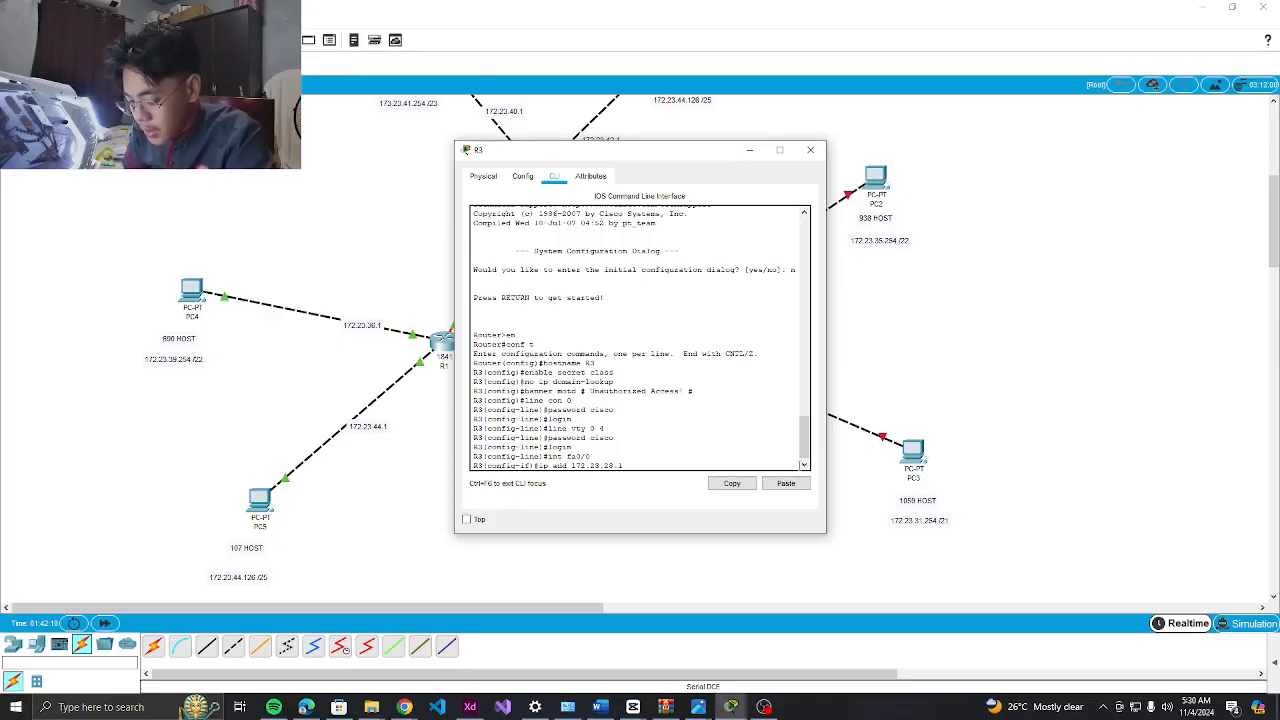
pyautogui.write(' 255')
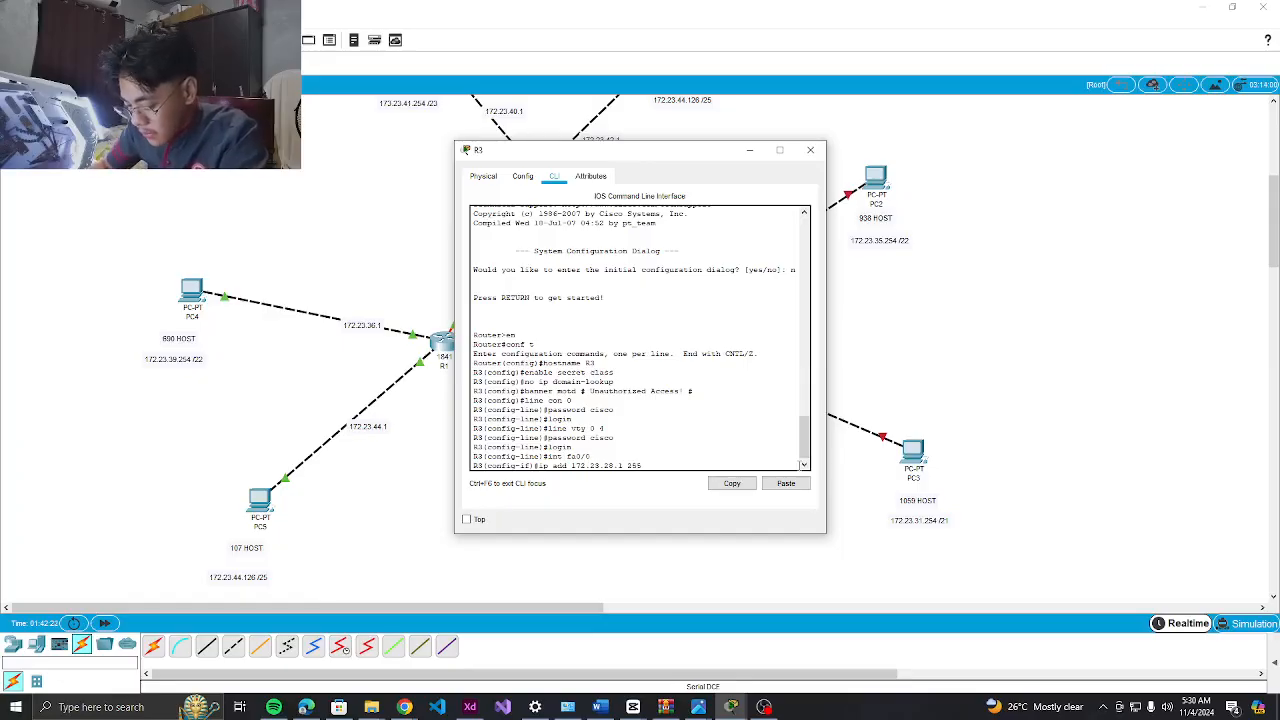
pyautogui.write('.255')
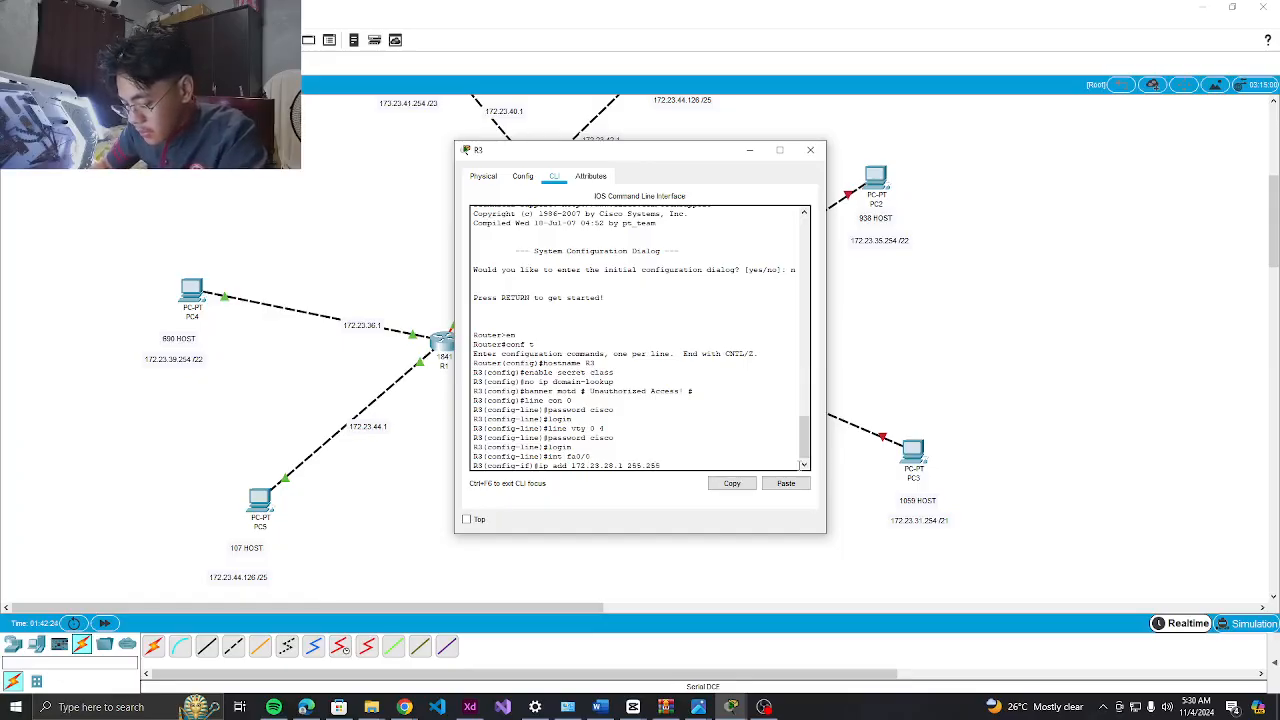
pyautogui.write('.248.')
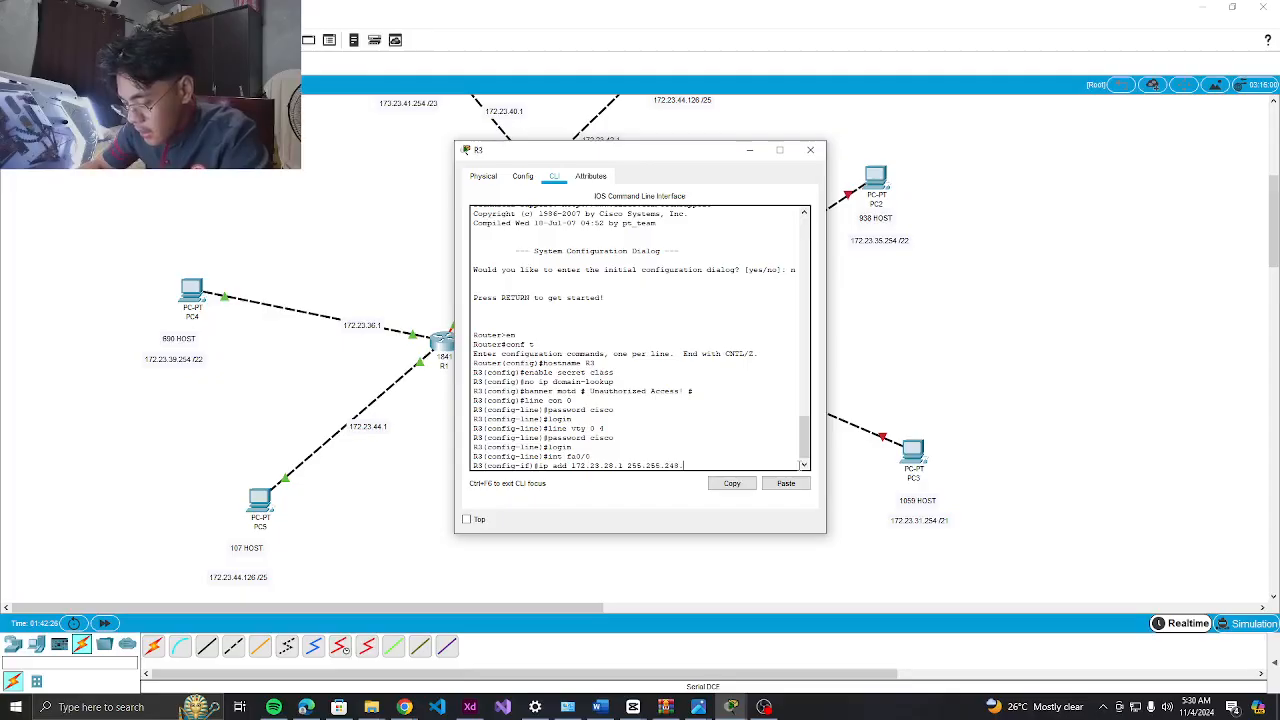
pyautogui.write('0')
pyautogui.press('Return')
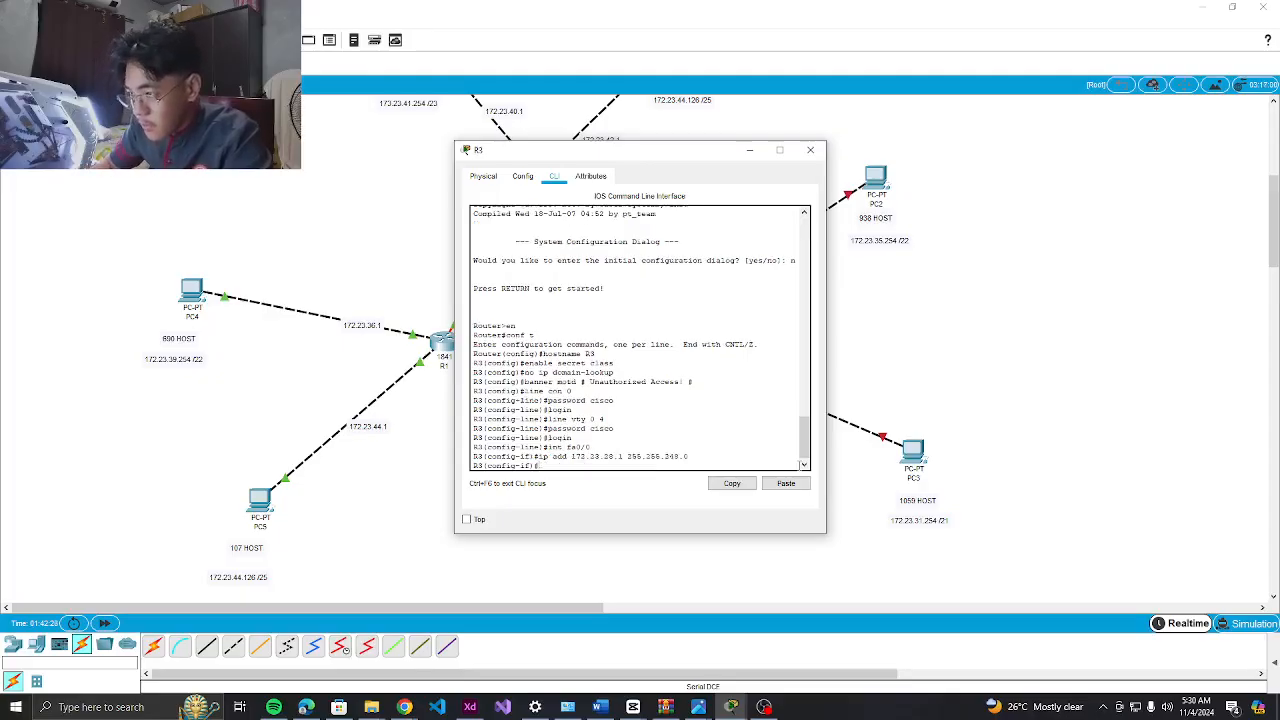
pyautogui.write('no shut')
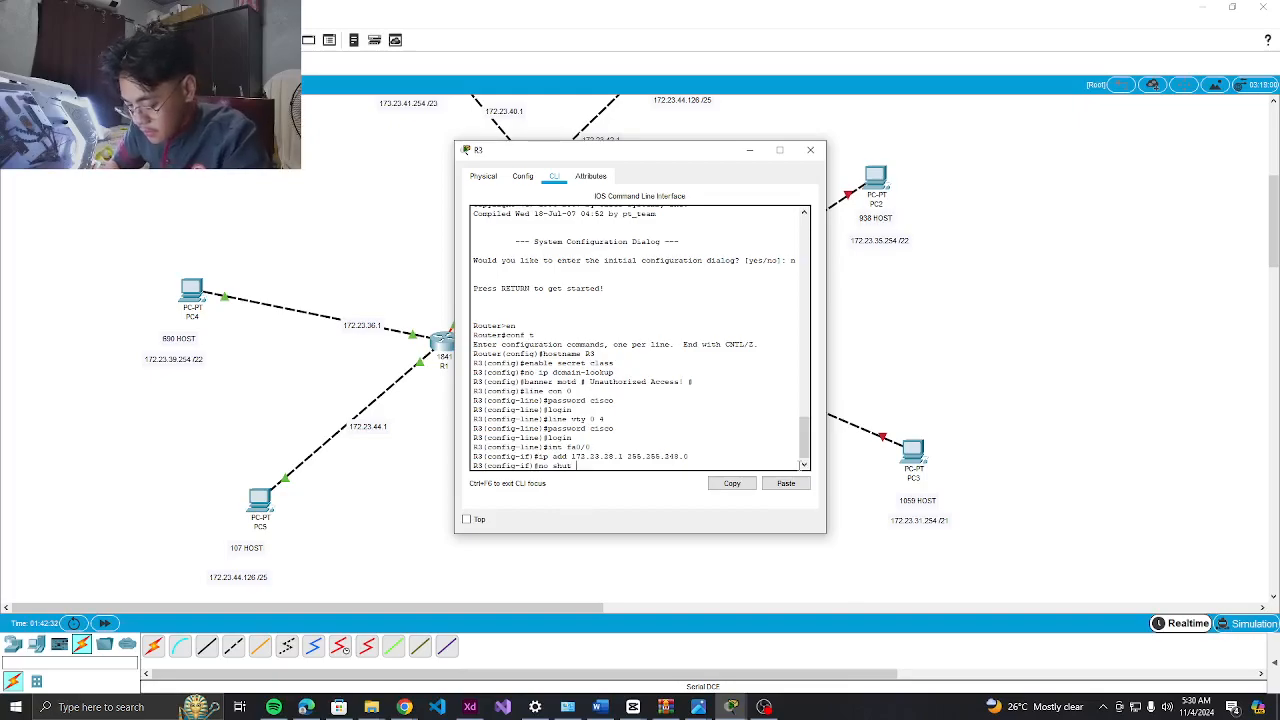
pyautogui.press('Return')
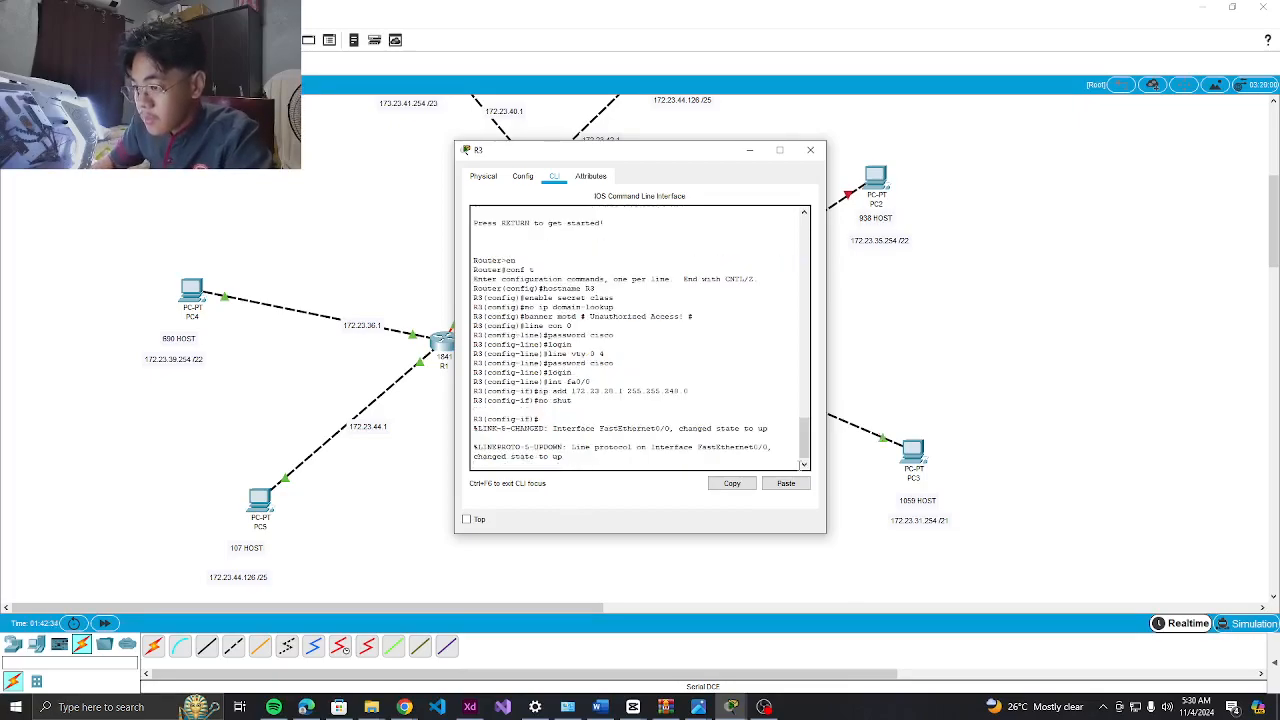
pyautogui.press('Return')
# Recall the interface command and change it to fa0/1
pyautogui.write('no shut')
pyautogui.press('Up')
pyautogui.press('Up')
pyautogui.press('Up')
pyautogui.press('BackSpace')
pyautogui.write('1')
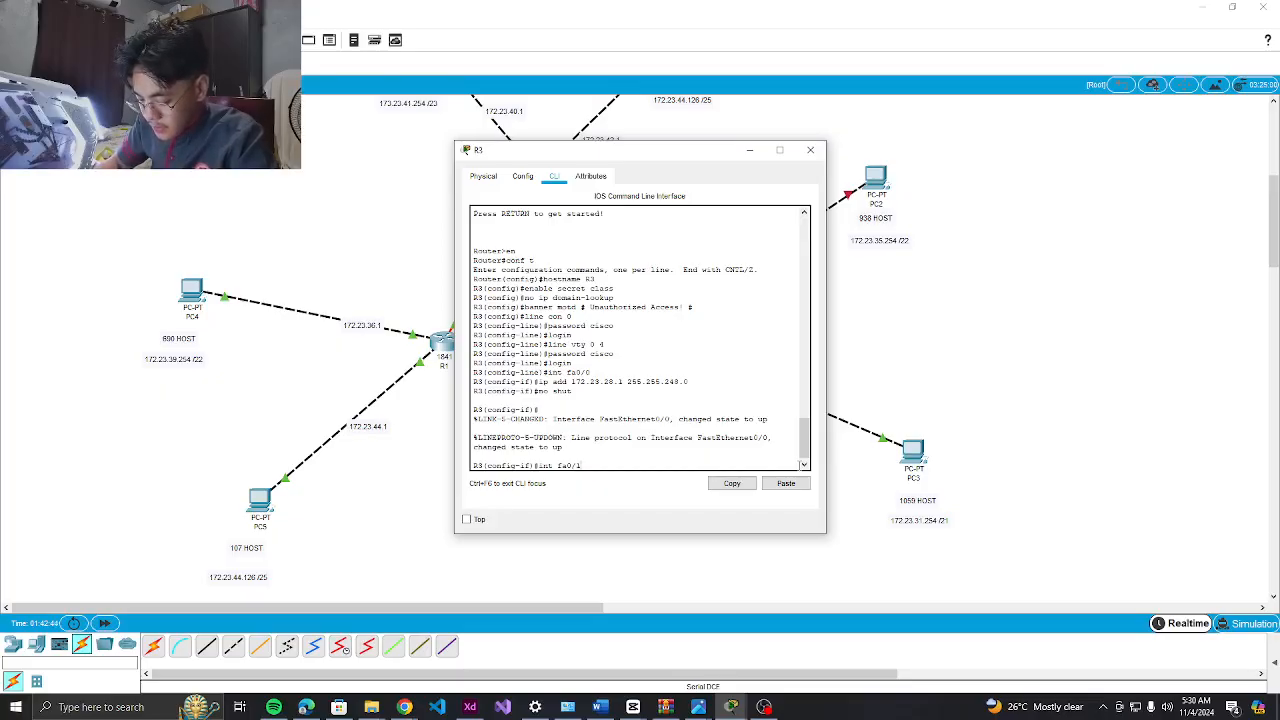
# Give fa0/1 172.23.36.1 255.255.248.0 by editing the recalled address line, then enable it
pyautogui.press('Return')
pyautogui.press('Up')
pyautogui.press('Up')
pyautogui.press('Up')
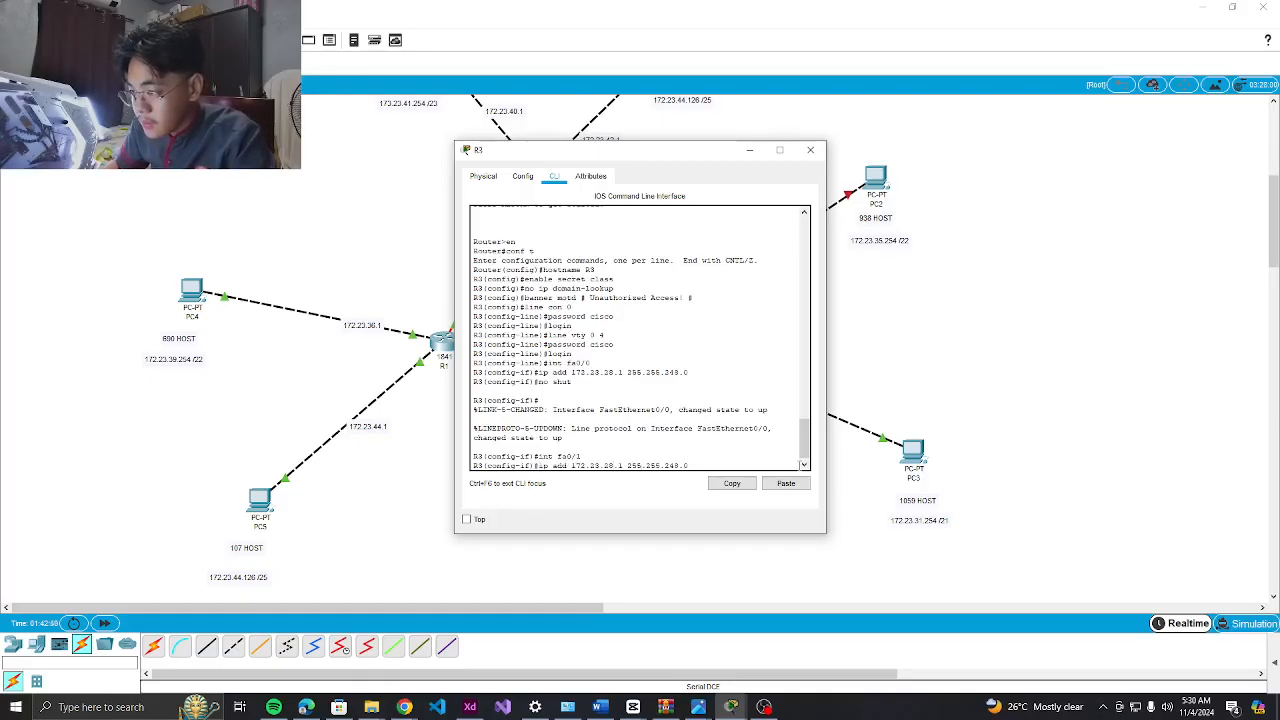
pyautogui.press('Left')
pyautogui.press('Left')
pyautogui.press('Left')
pyautogui.press('Left')
pyautogui.press('Left')
pyautogui.press('Left')
pyautogui.press('Left')
pyautogui.press('Left')
pyautogui.press('Left')
pyautogui.press('Left')
pyautogui.press('Left')
pyautogui.press('Left')
pyautogui.press('Left')
pyautogui.press('Left')
pyautogui.press('Left')
pyautogui.press('Left')
pyautogui.press('BackSpace')
pyautogui.press('BackSpace')
pyautogui.write('36')
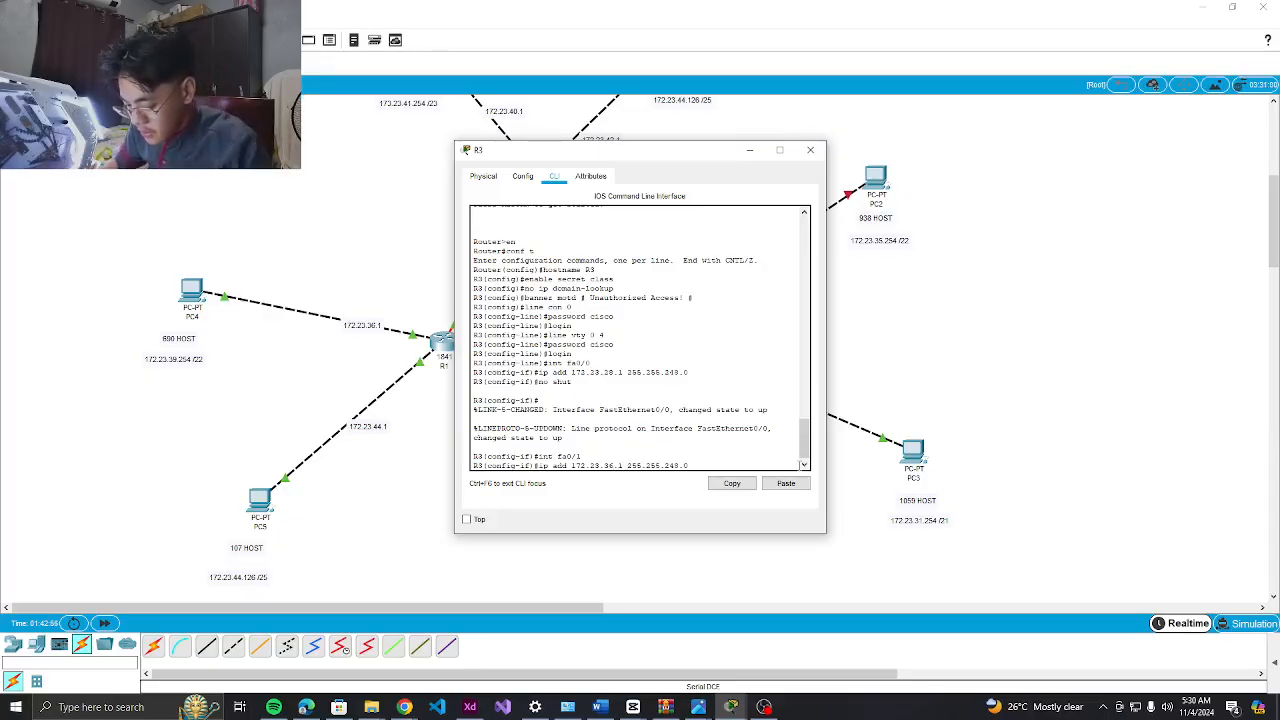
pyautogui.press('Return')
pyautogui.write('no s')
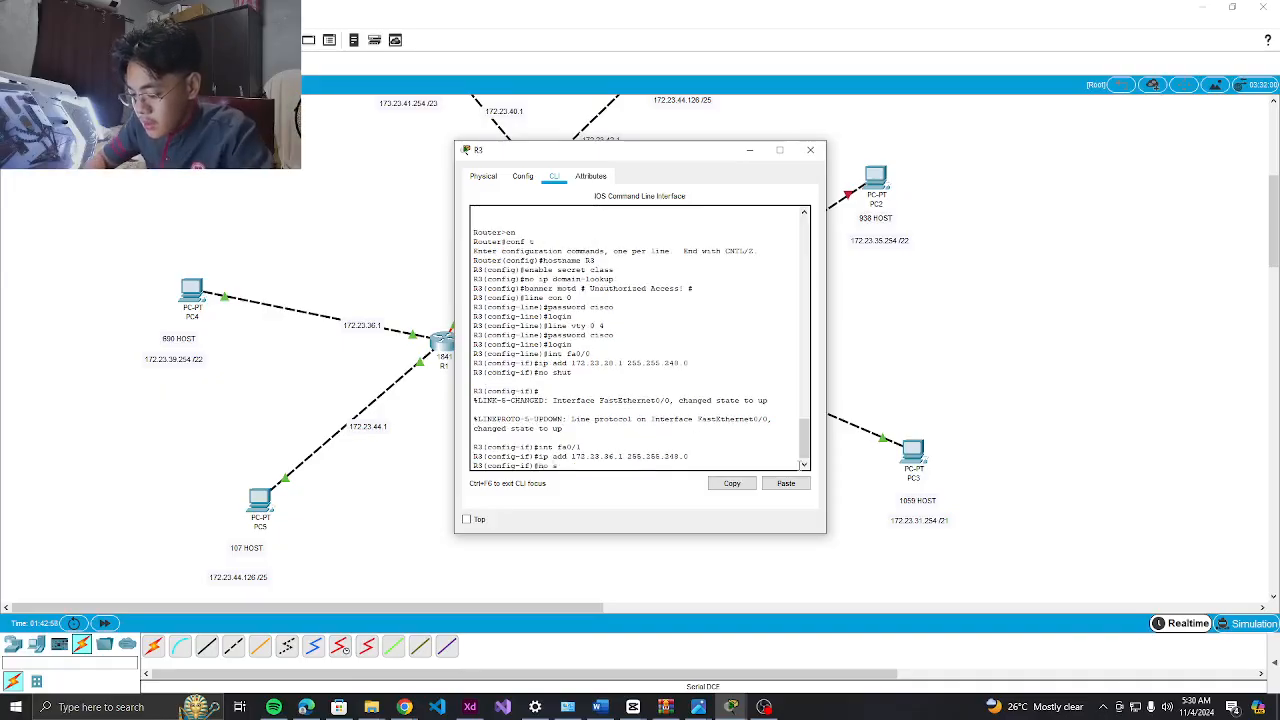
pyautogui.write('hut')
pyautogui.press('Return')
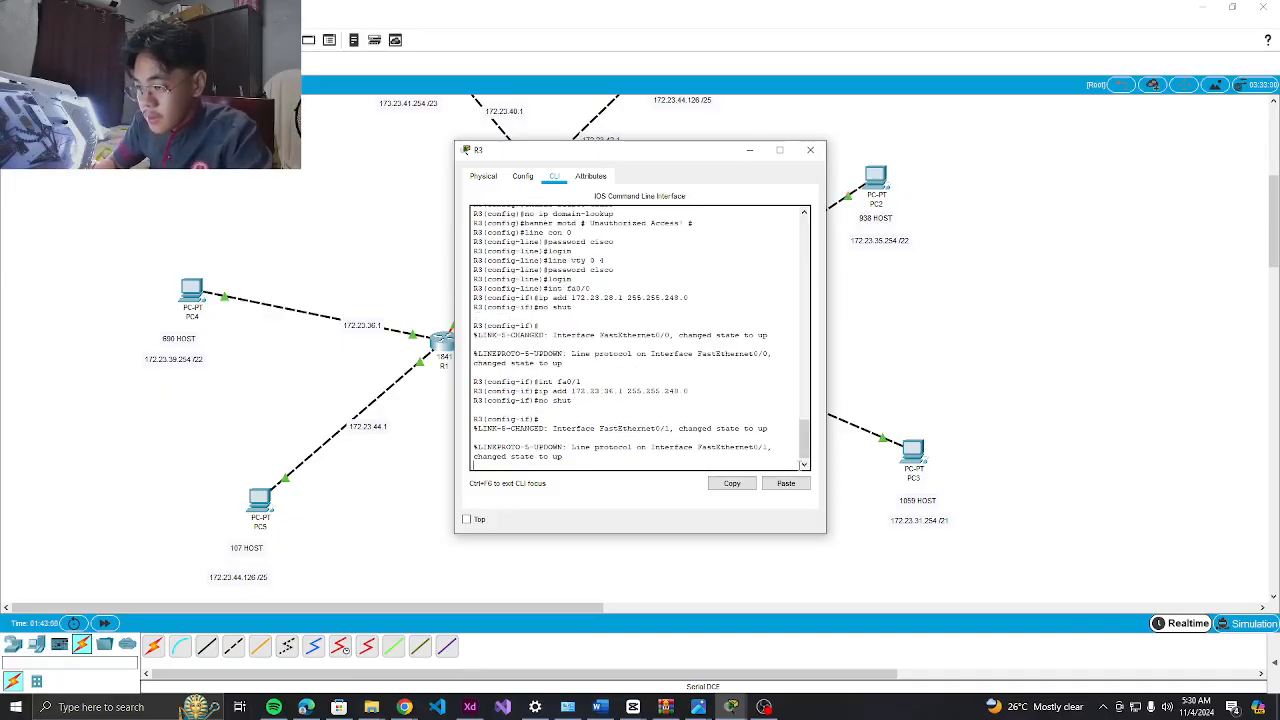
pyautogui.press('Return')
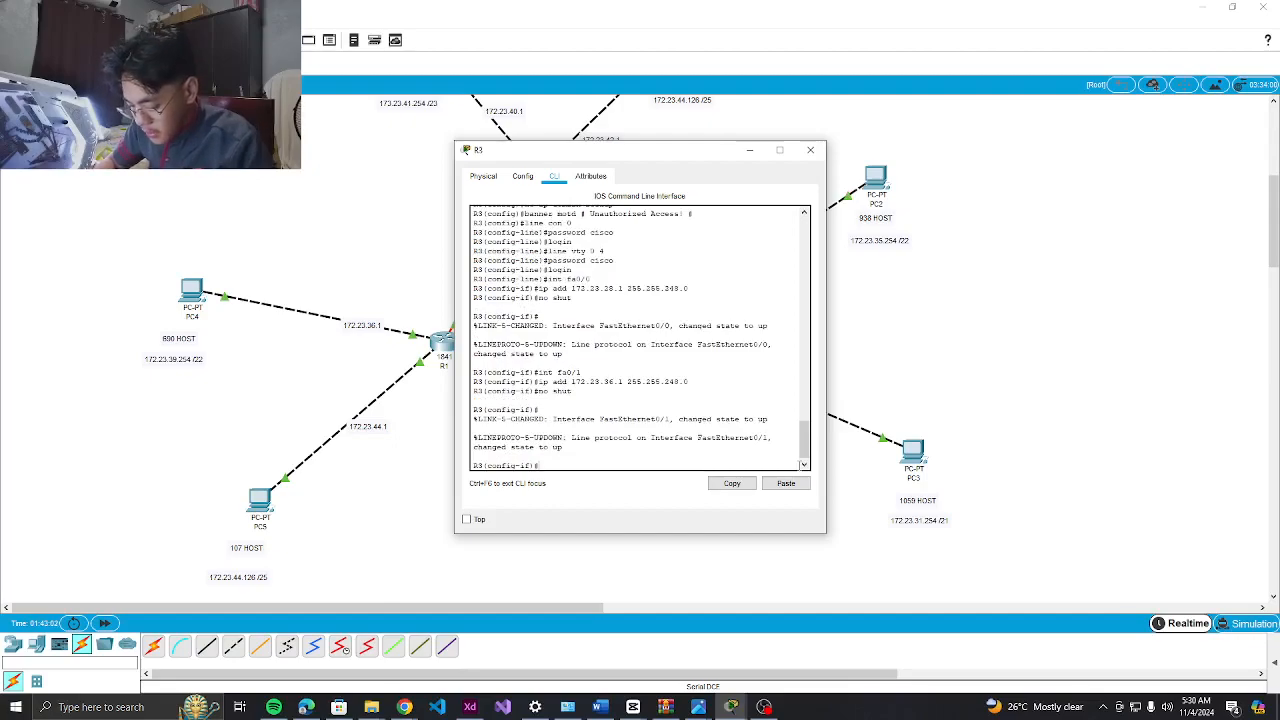
pyautogui.write('int s')
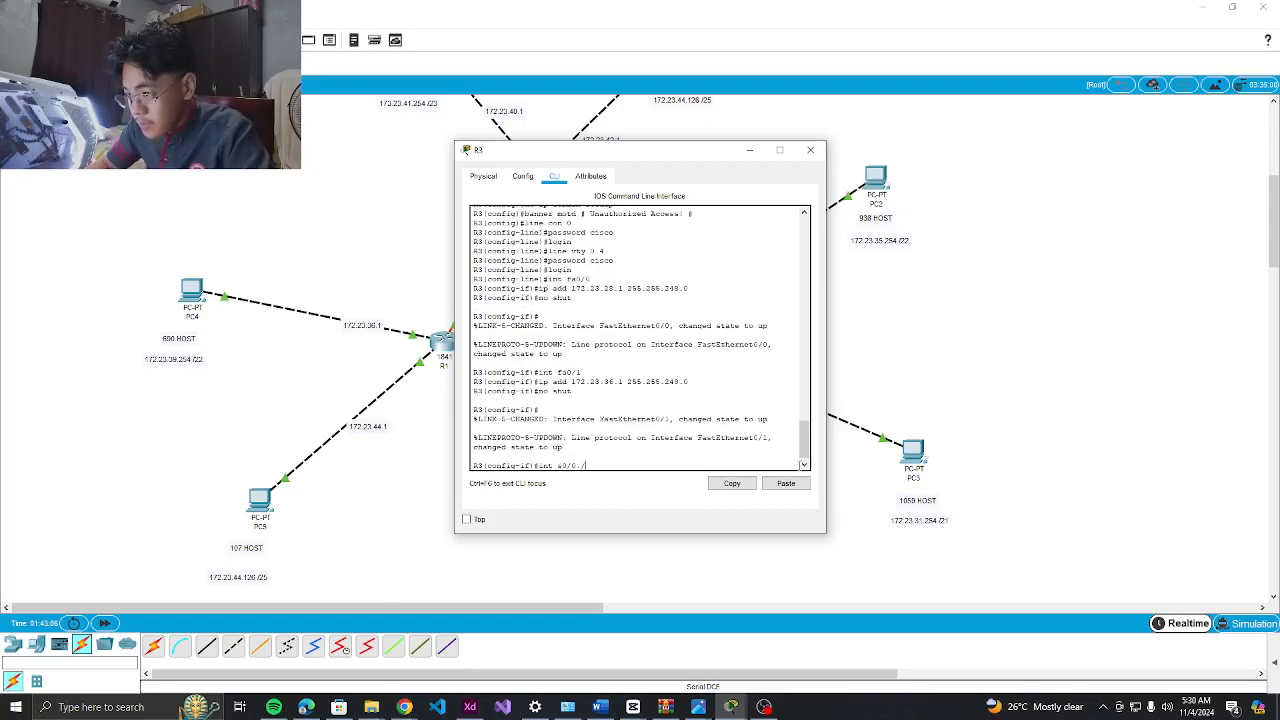
pyautogui.write('0/0/0')
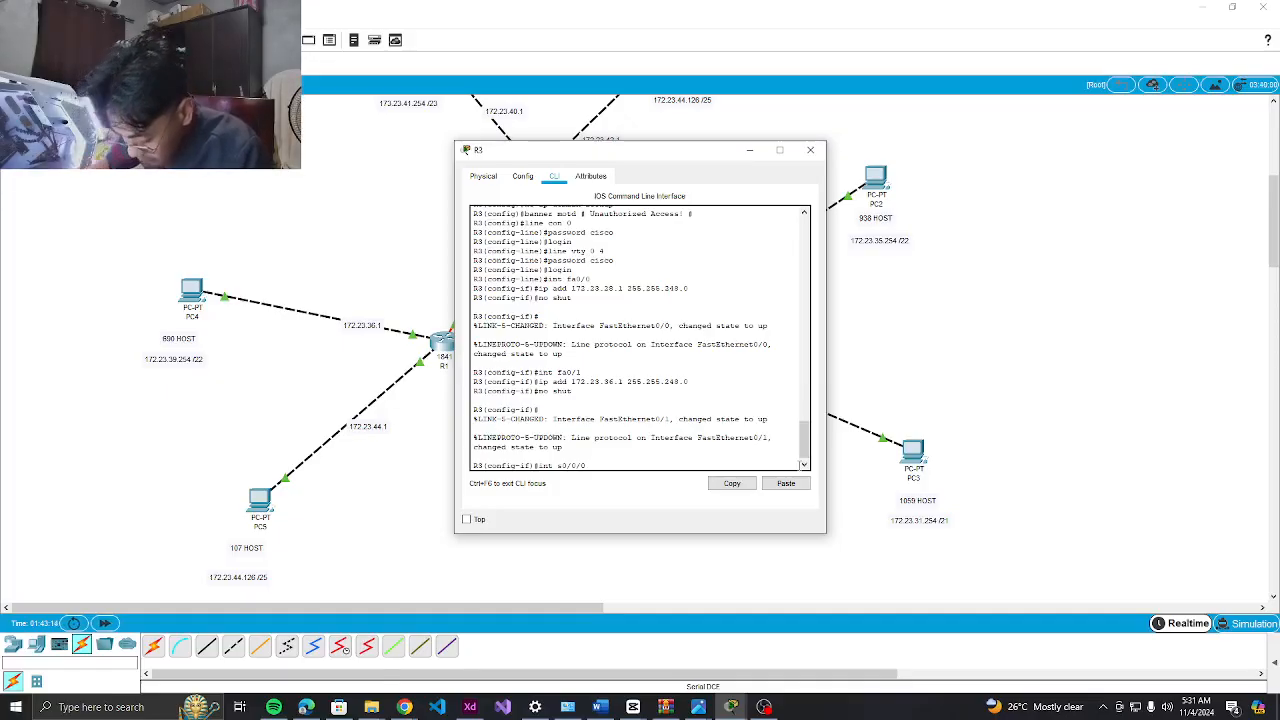
# Set Serial0/0/0 to 172.23.48.137 255.255.255.252, clock rate 64000, and no shutdown
pyautogui.press('Return')
pyautogui.write('ip add')
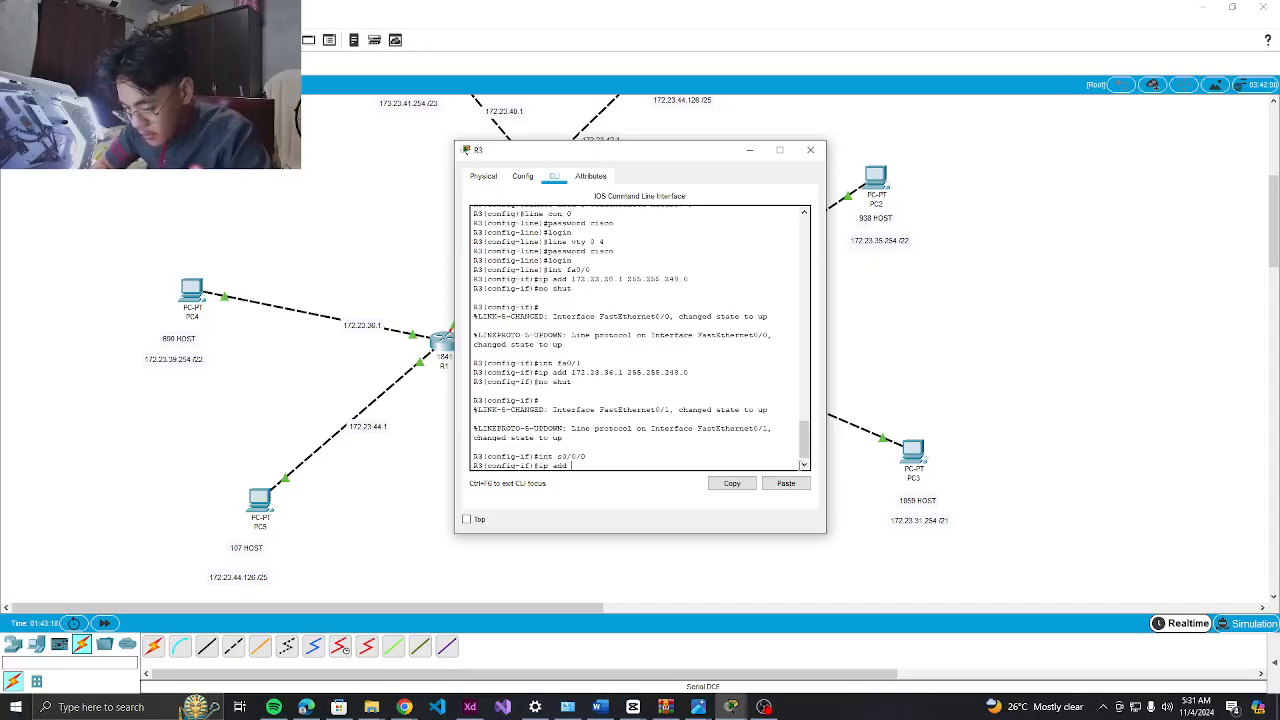
pyautogui.write(' 172.23.')
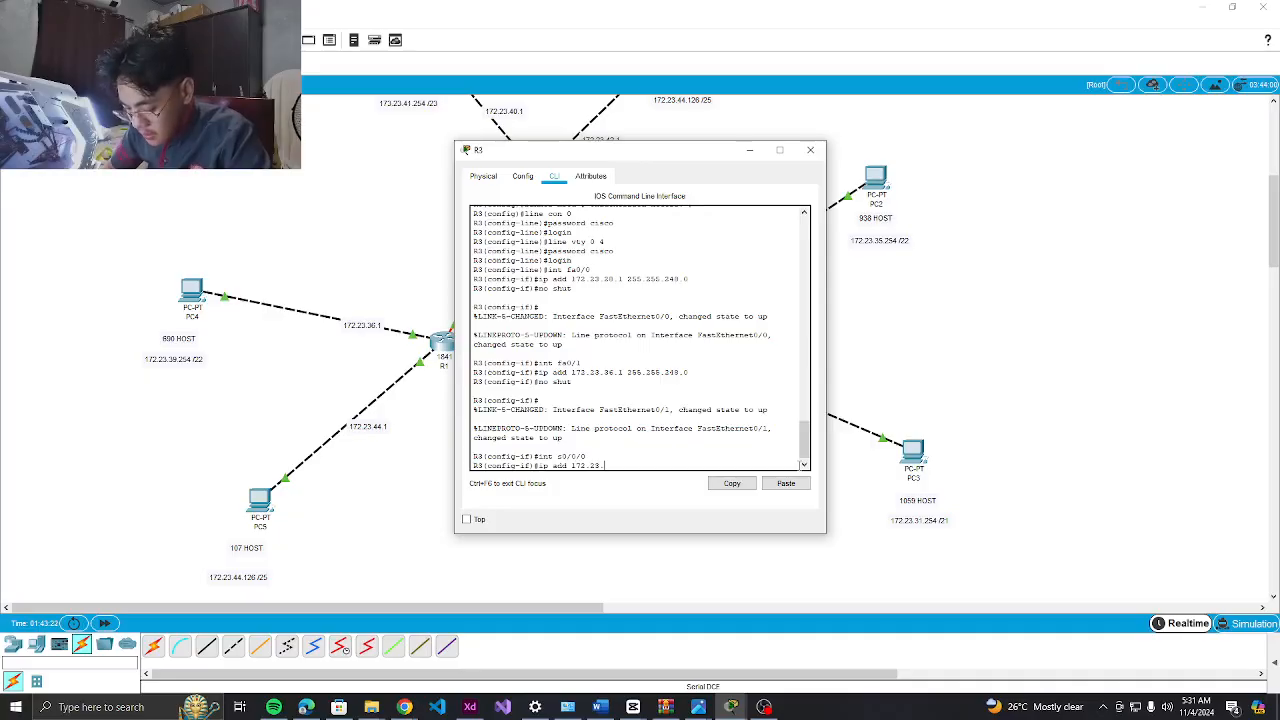
pyautogui.write('48.137 255.255.255.252')
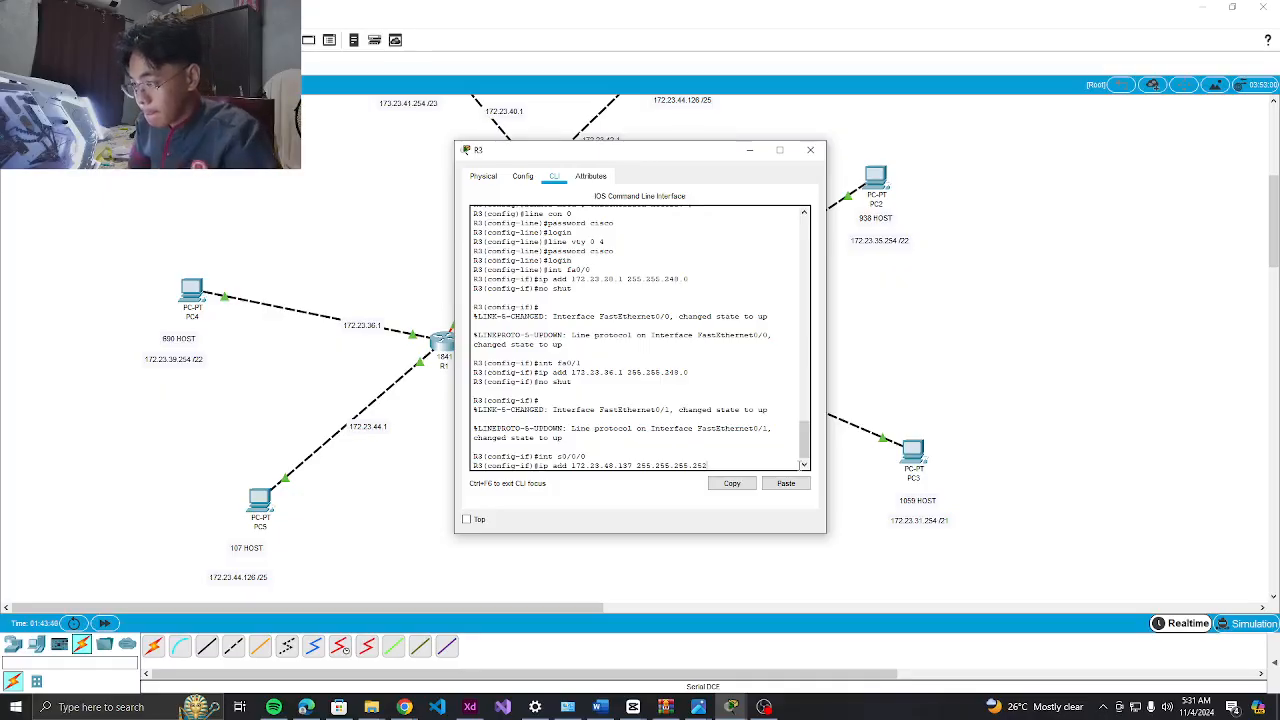
pyautogui.press('Return')
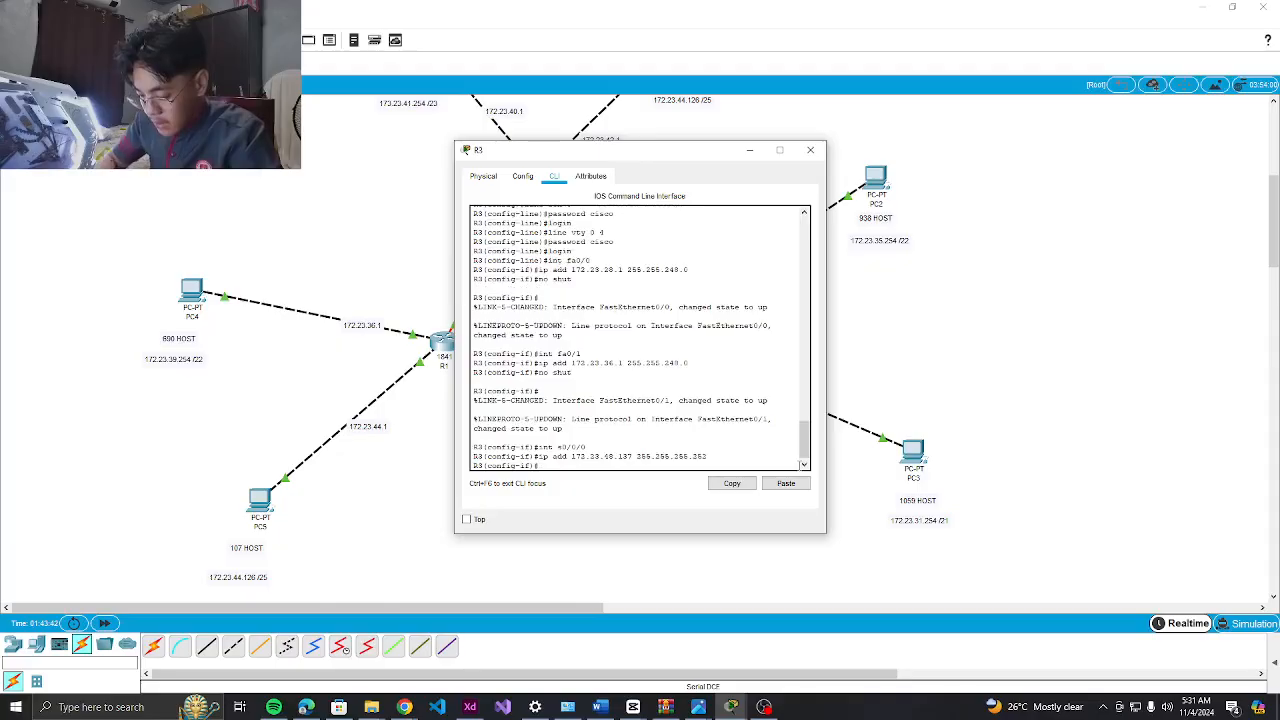
pyautogui.write('clock rat')
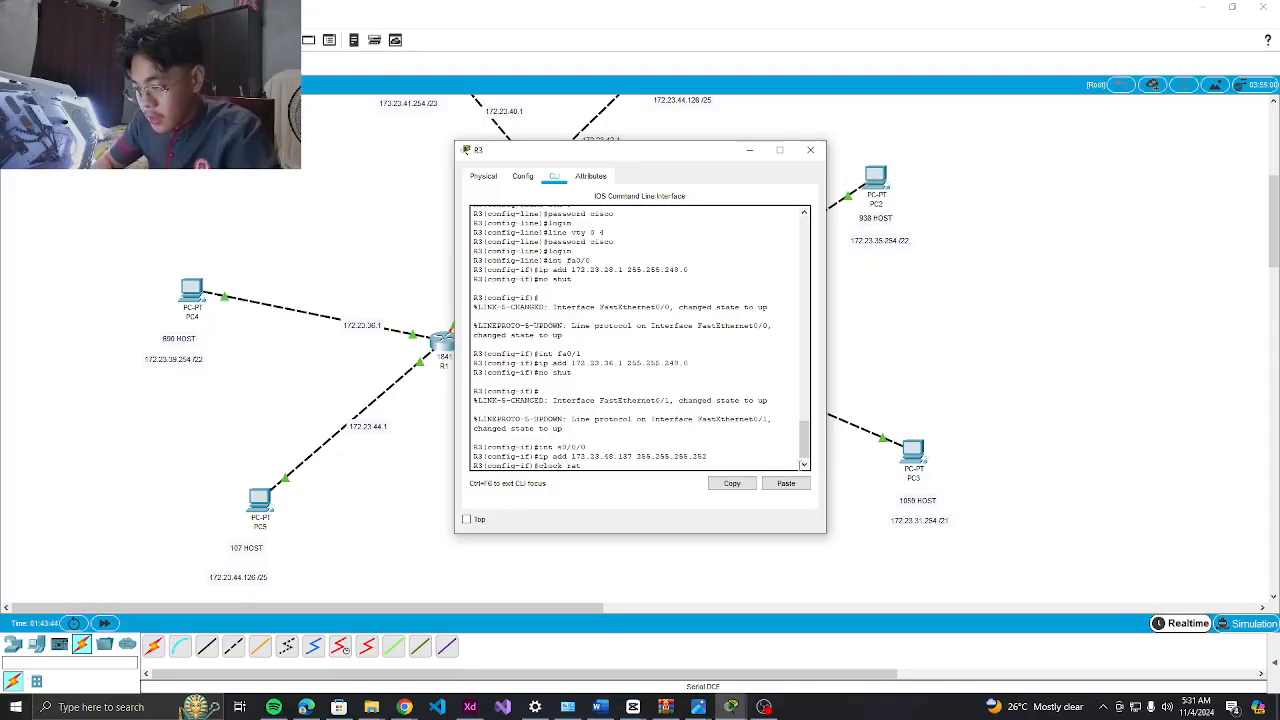
pyautogui.write('e 64000')
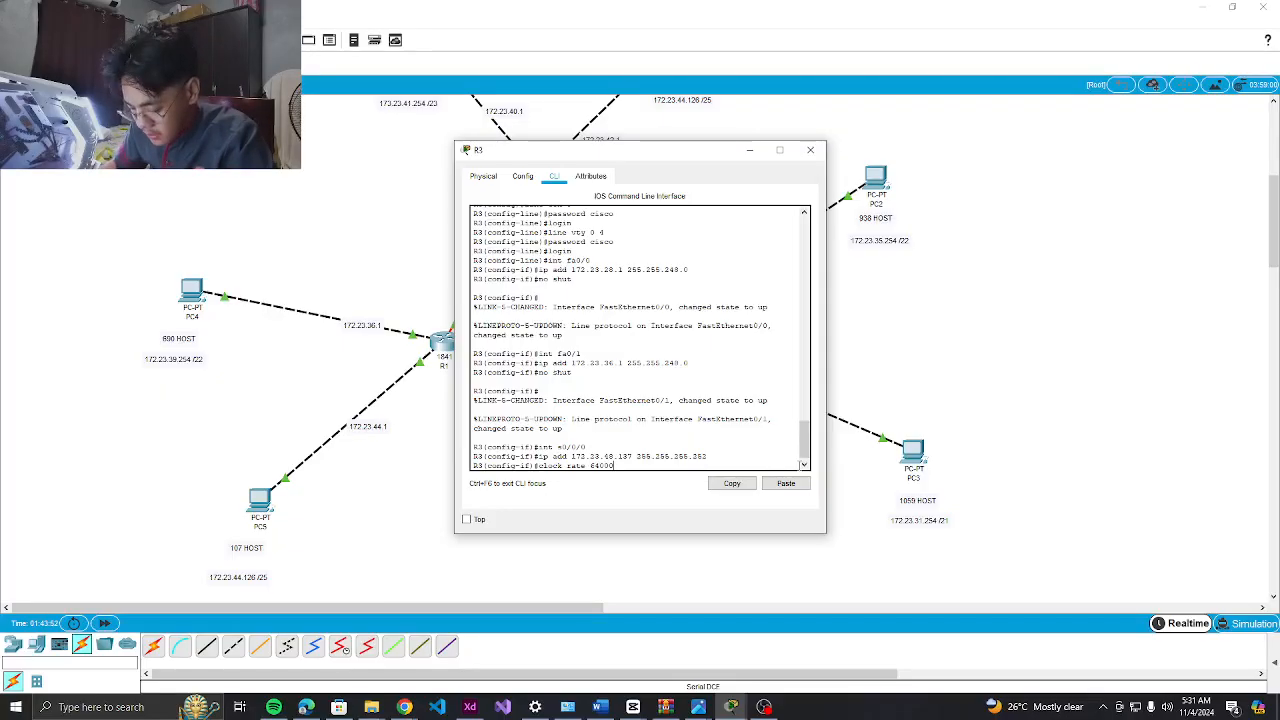
pyautogui.press('Return')
pyautogui.write('no shut')
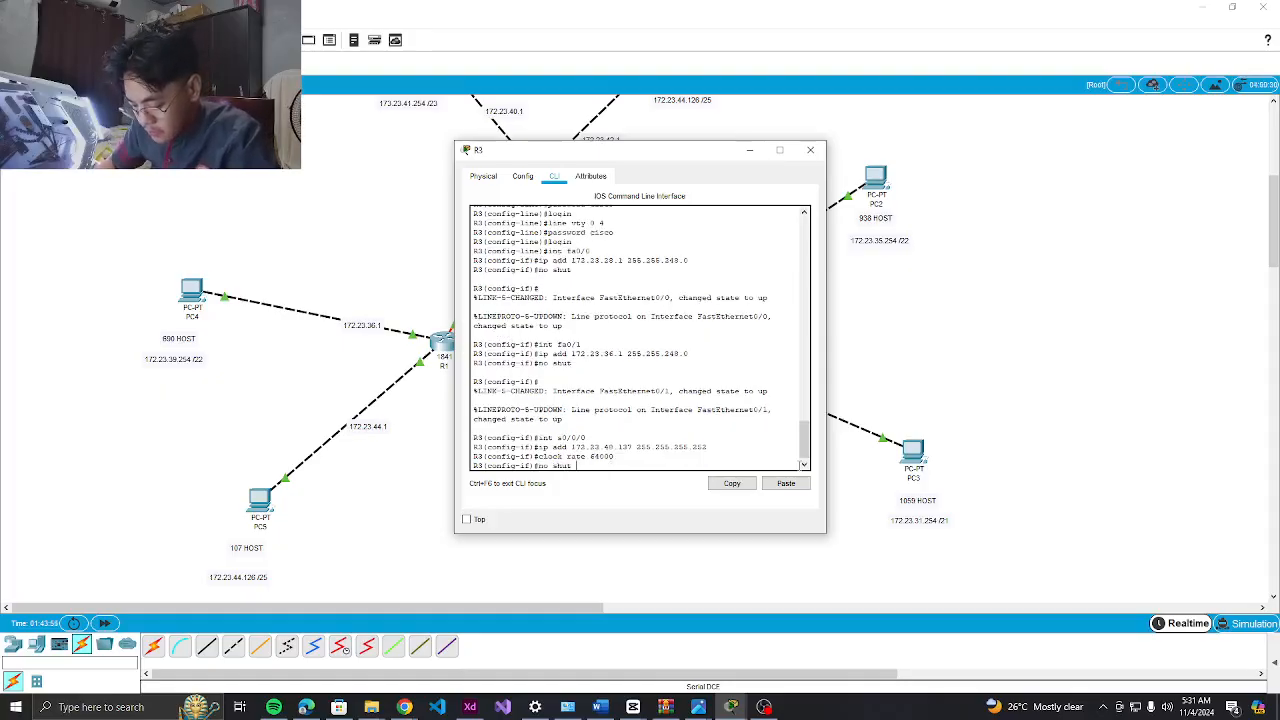
pyautogui.press('Return')
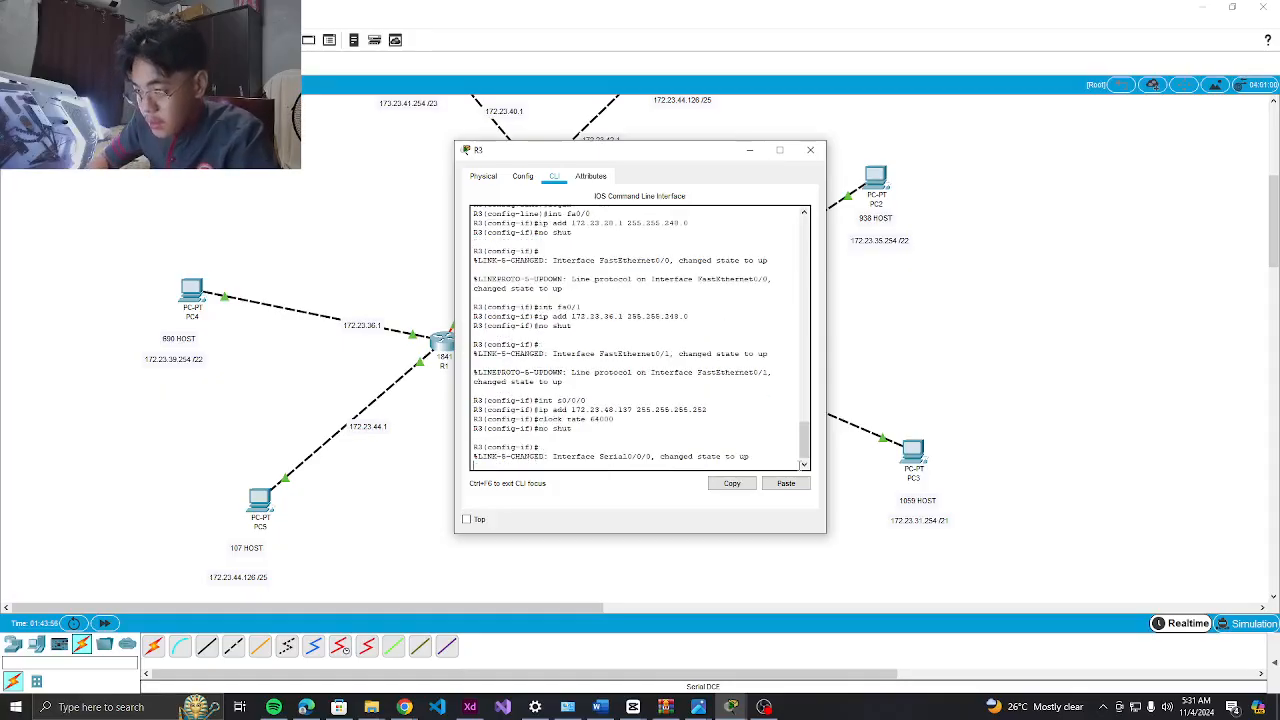
pyautogui.press('Up')
pyautogui.press('Up')
pyautogui.press('Up')
pyautogui.press('Up')
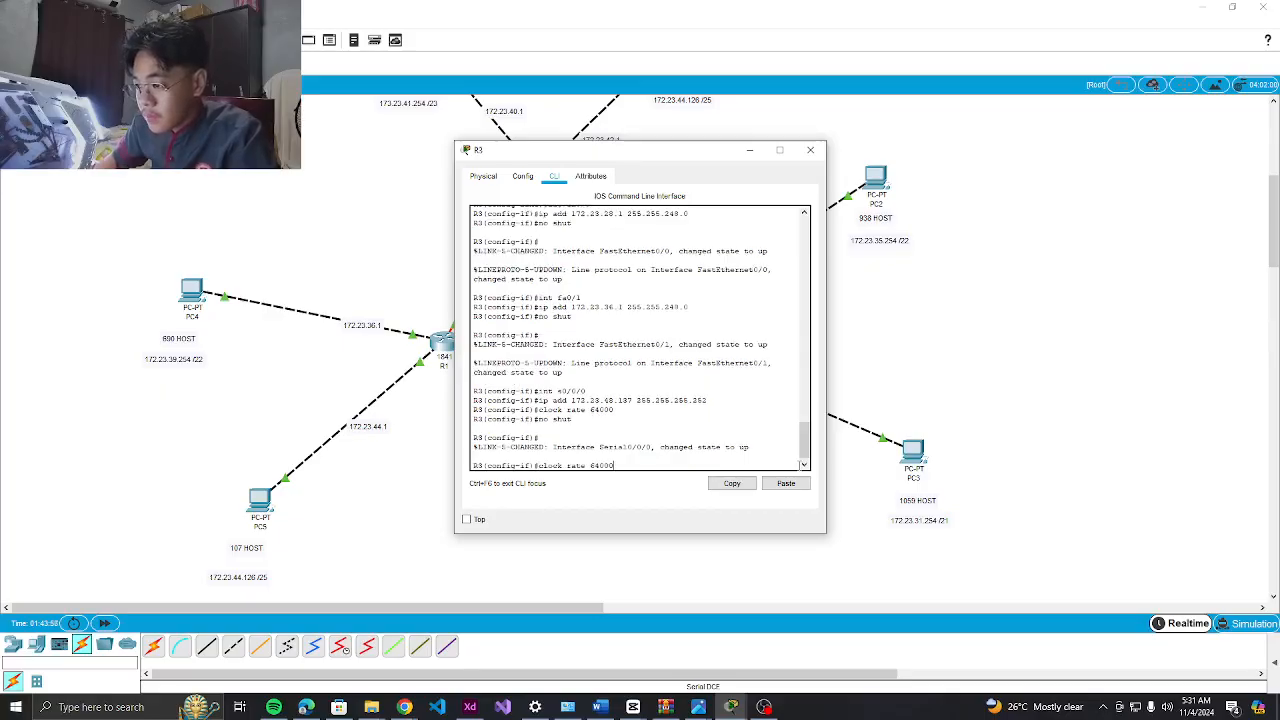
# Browse the command history and clear the input line back to an empty prompt
pyautogui.write('1')
pyautogui.press('Return')
pyautogui.press('Up')
pyautogui.press('Up')
pyautogui.press('Up')
pyautogui.press('Up')
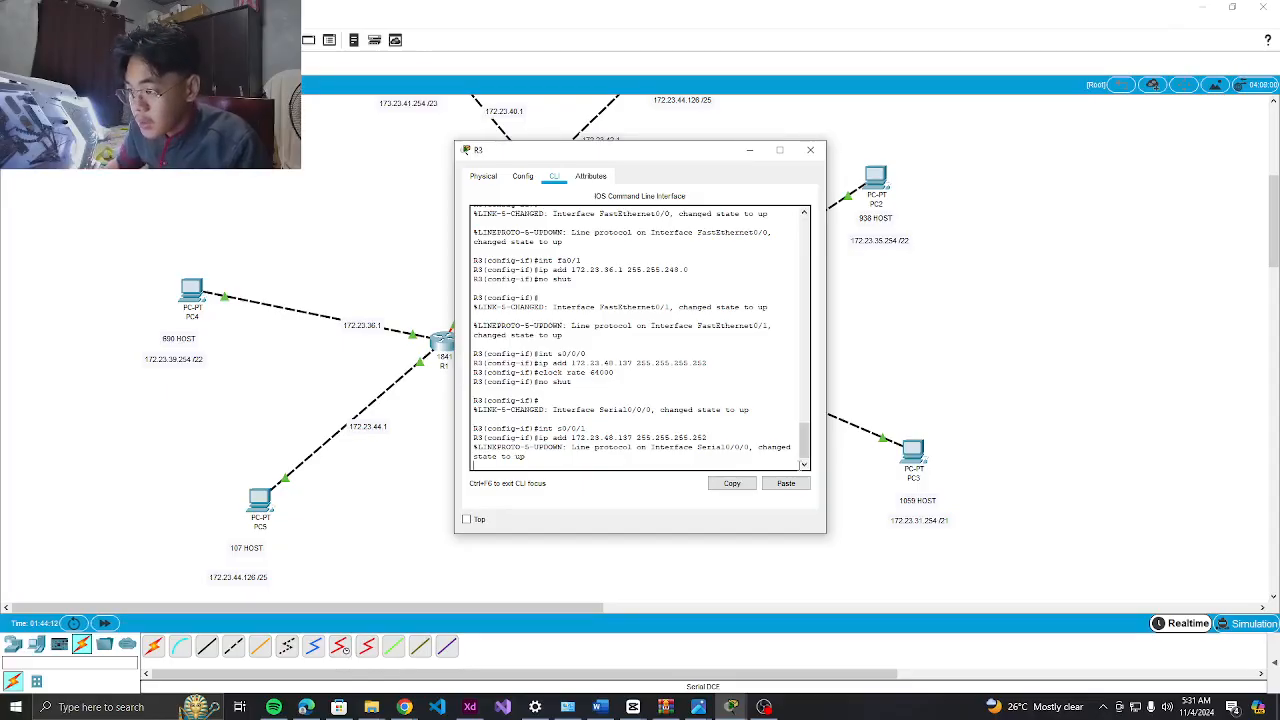
pyautogui.write('int s0/0/0')
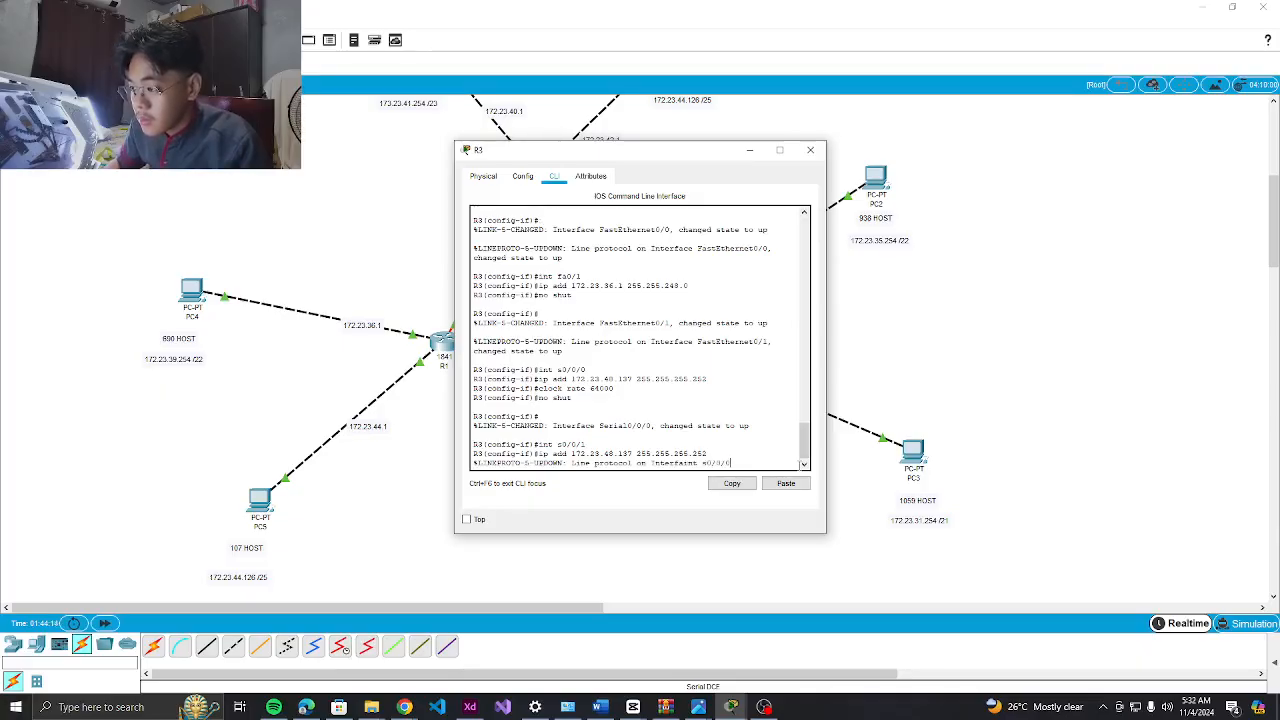
pyautogui.press('Down')
pyautogui.press('Up')
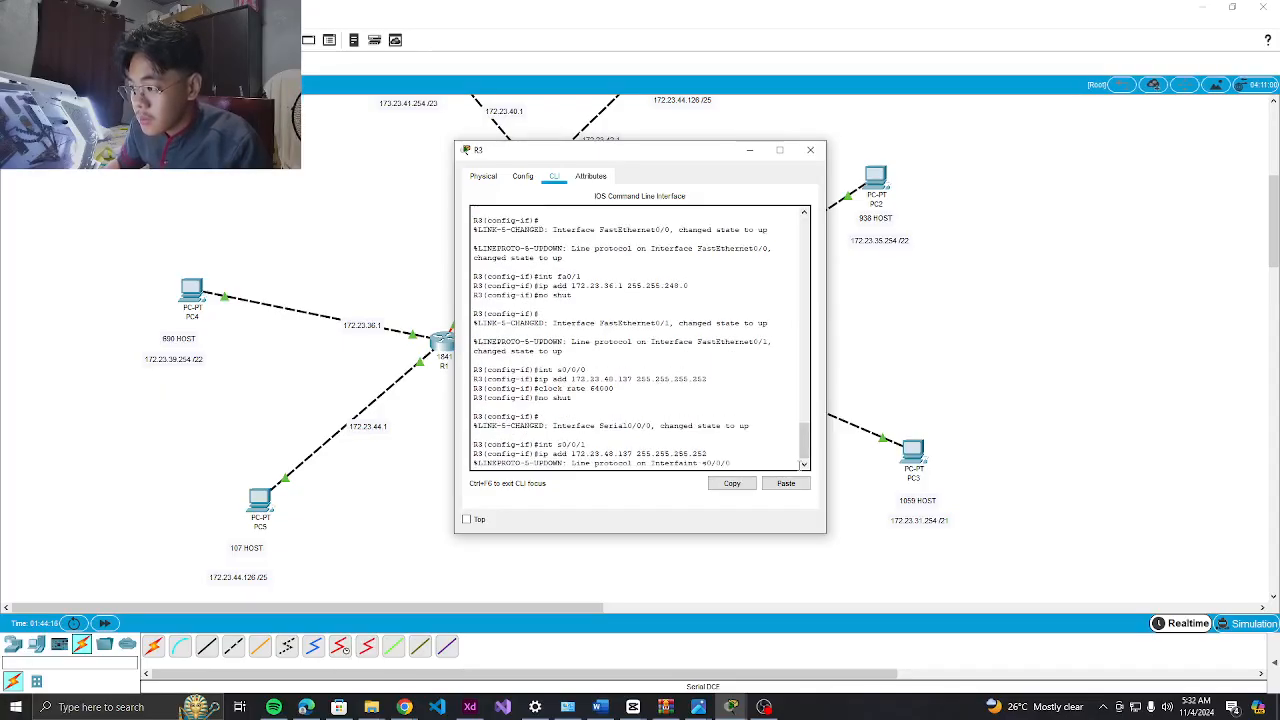
pyautogui.press('Up')
pyautogui.press('Up')
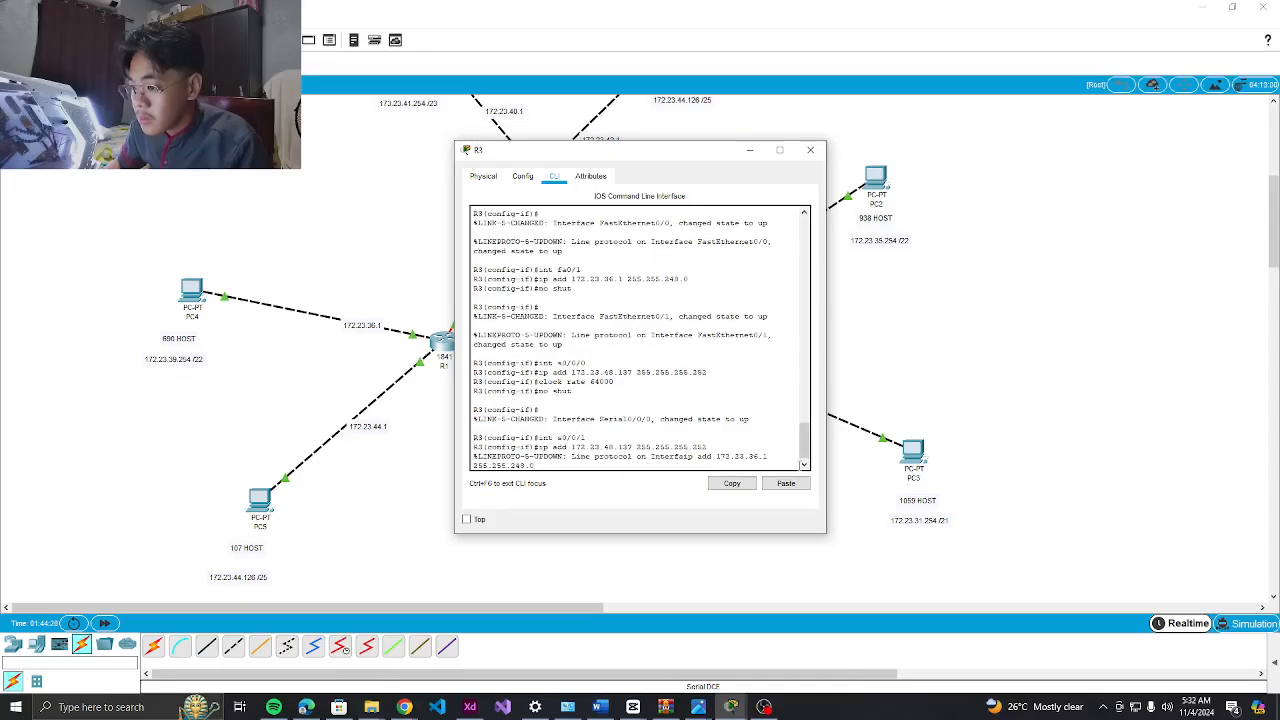
pyautogui.press('BackSpace')
pyautogui.press('BackSpace')
pyautogui.press('BackSpace')
pyautogui.press('BackSpace')
pyautogui.press('BackSpace')
pyautogui.press('BackSpace')
pyautogui.press('BackSpace')
pyautogui.press('BackSpace')
pyautogui.press('BackSpace')
pyautogui.press('BackSpace')
pyautogui.press('BackSpace')
pyautogui.press('BackSpace')
pyautogui.press('BackSpace')
pyautogui.press('BackSpace')
pyautogui.press('BackSpace')
pyautogui.press('BackSpace')
pyautogui.press('BackSpace')
pyautogui.press('BackSpace')
pyautogui.press('BackSpace')
pyautogui.press('BackSpace')
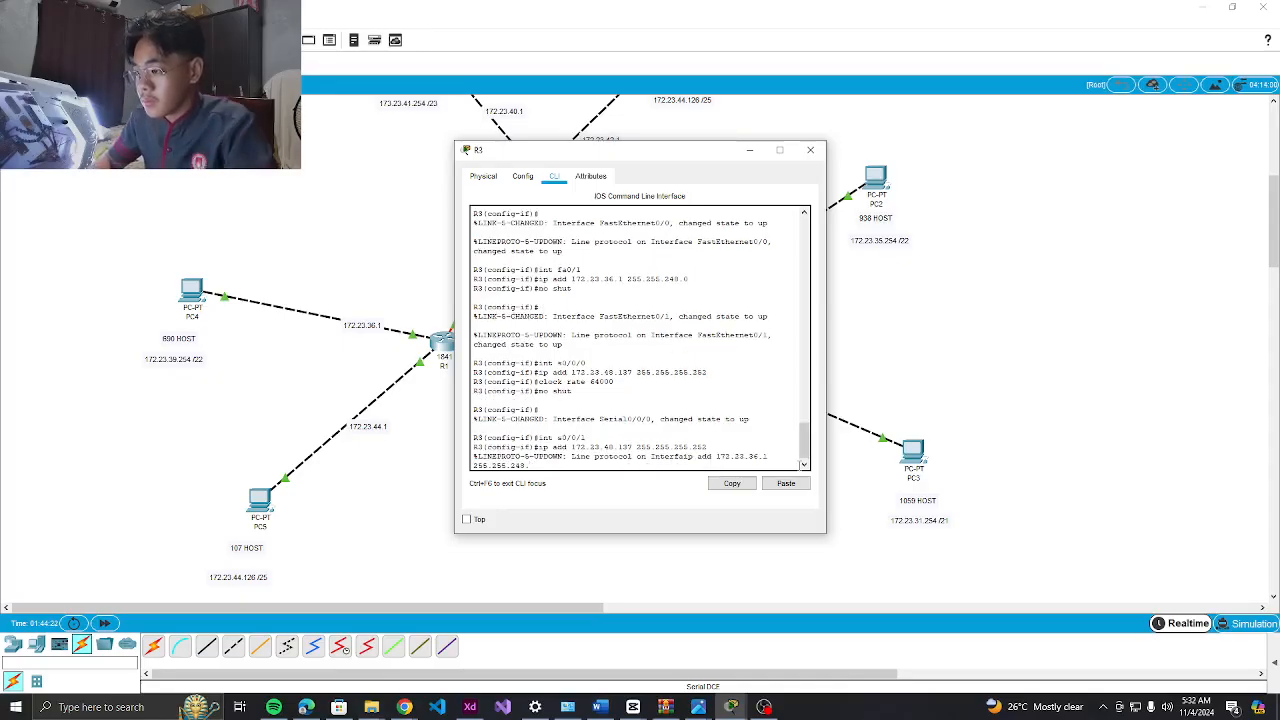
pyautogui.press('BackSpace')
pyautogui.press('BackSpace')
pyautogui.press('BackSpace')
pyautogui.press('BackSpace')
pyautogui.press('BackSpace')
pyautogui.press('BackSpace')
pyautogui.press('BackSpace')
pyautogui.press('BackSpace')
pyautogui.press('BackSpace')
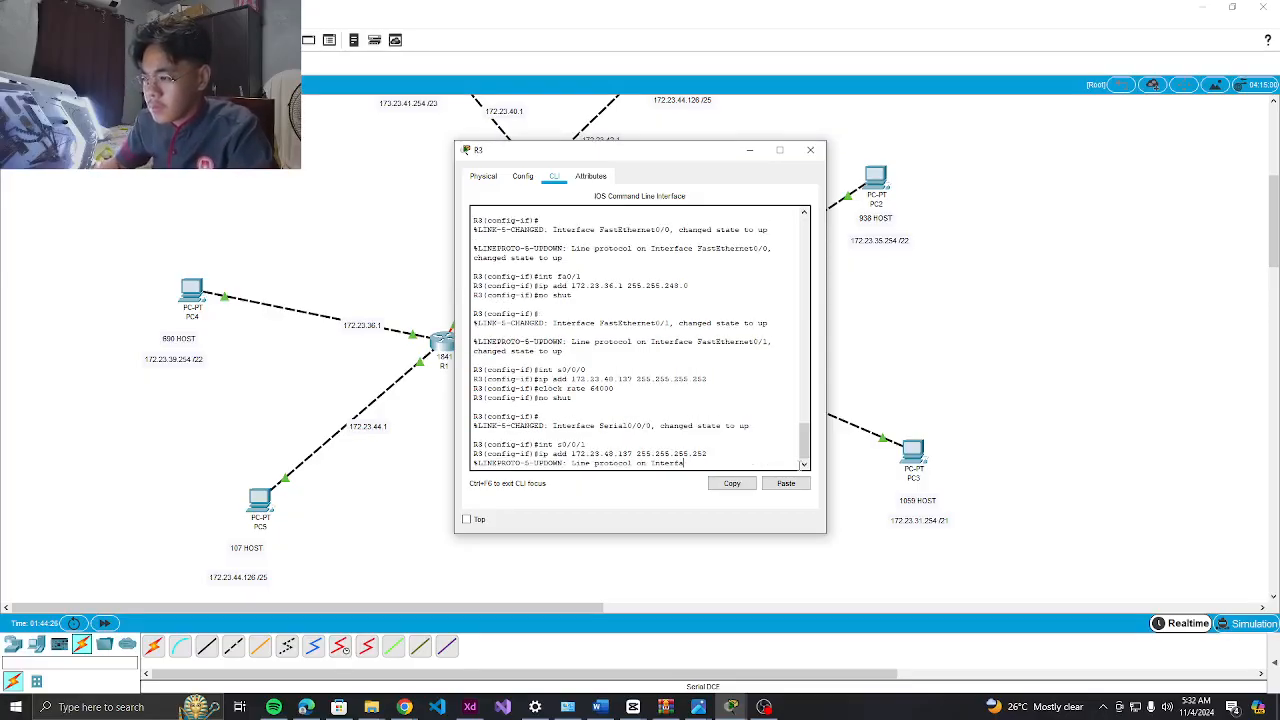
pyautogui.press('Up')
pyautogui.press('Up')
pyautogui.press('Up')
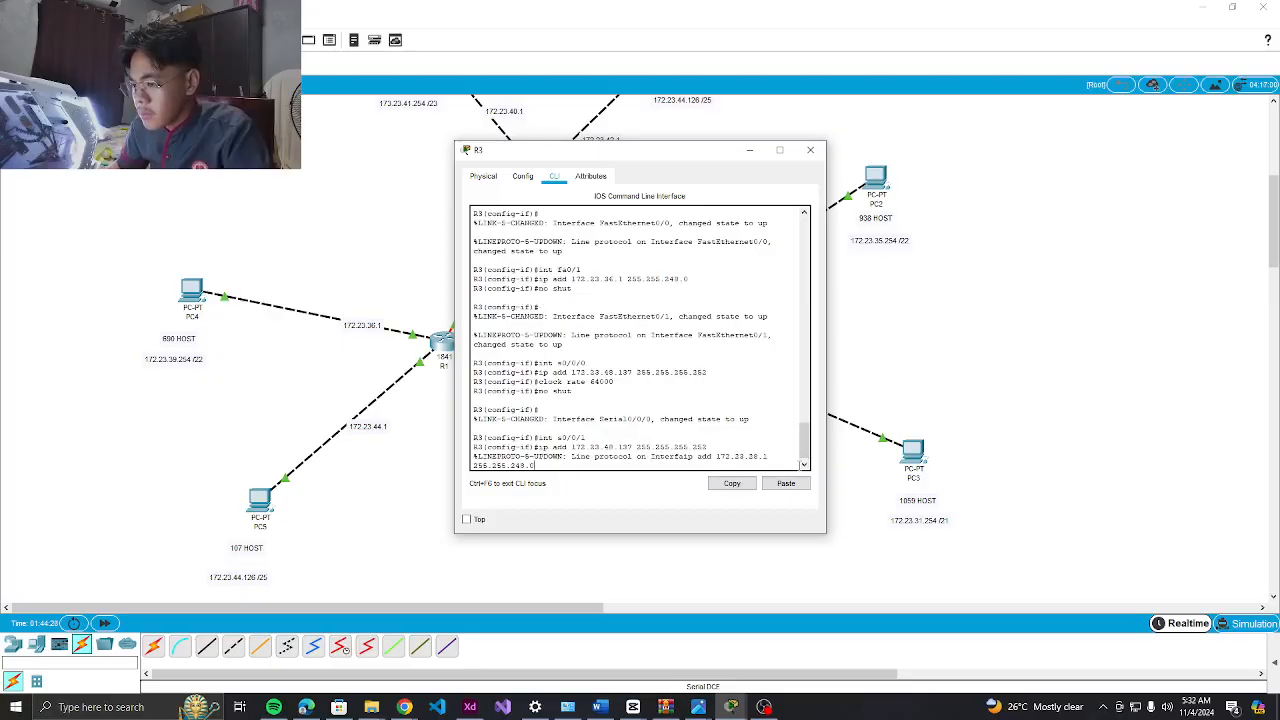
pyautogui.press('Down')
pyautogui.press('Down')
pyautogui.press('Down')
pyautogui.press('Down')
pyautogui.press('Down')
pyautogui.press('Down')
pyautogui.press('Down')
pyautogui.press('Down')
pyautogui.press('Down')
pyautogui.press('Down')
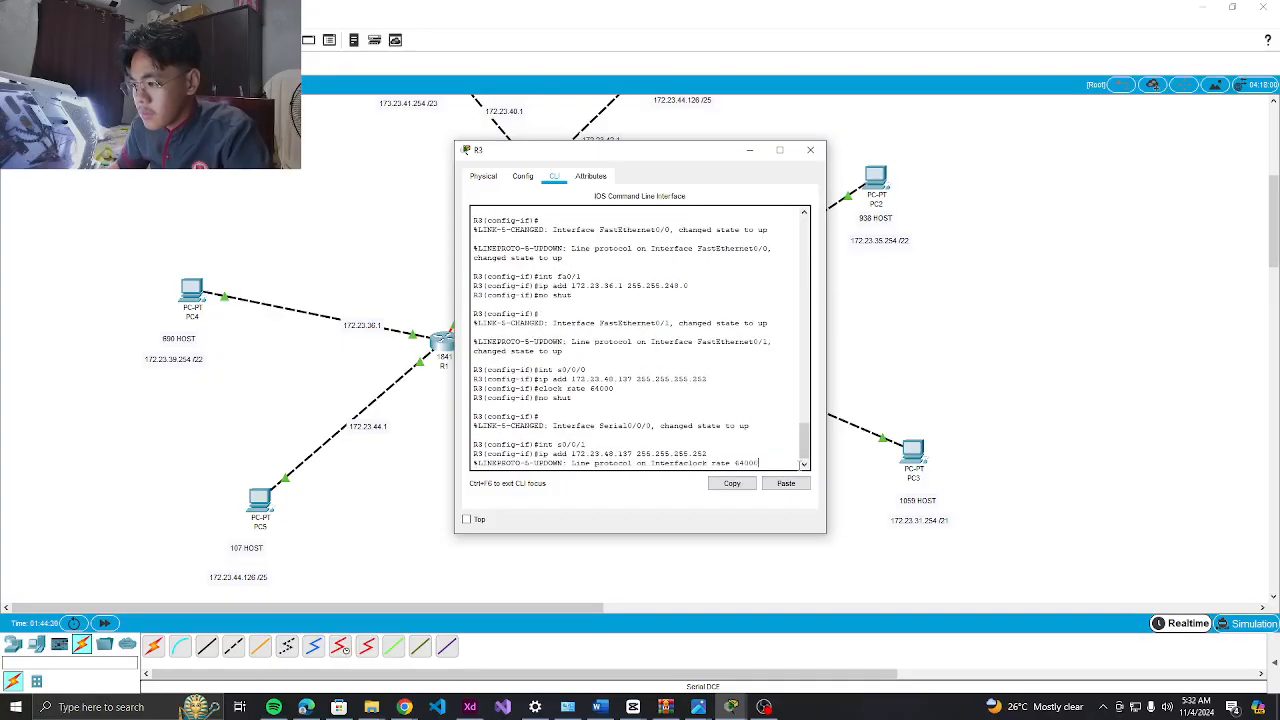
pyautogui.press('Return')
pyautogui.press('Return')
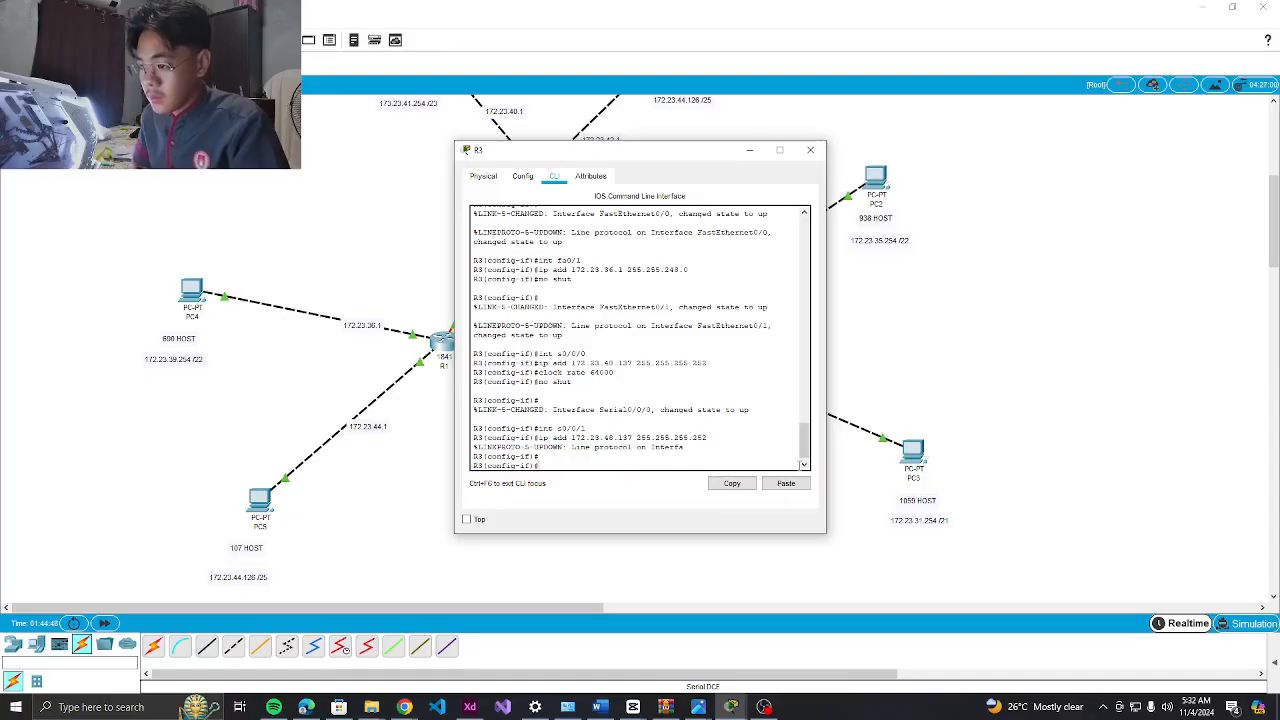
# Address Serial0/0/1 as 172.23.48.133 255.255.255.252 with clock rate 64000 and type no shut
pyautogui.write('nt')
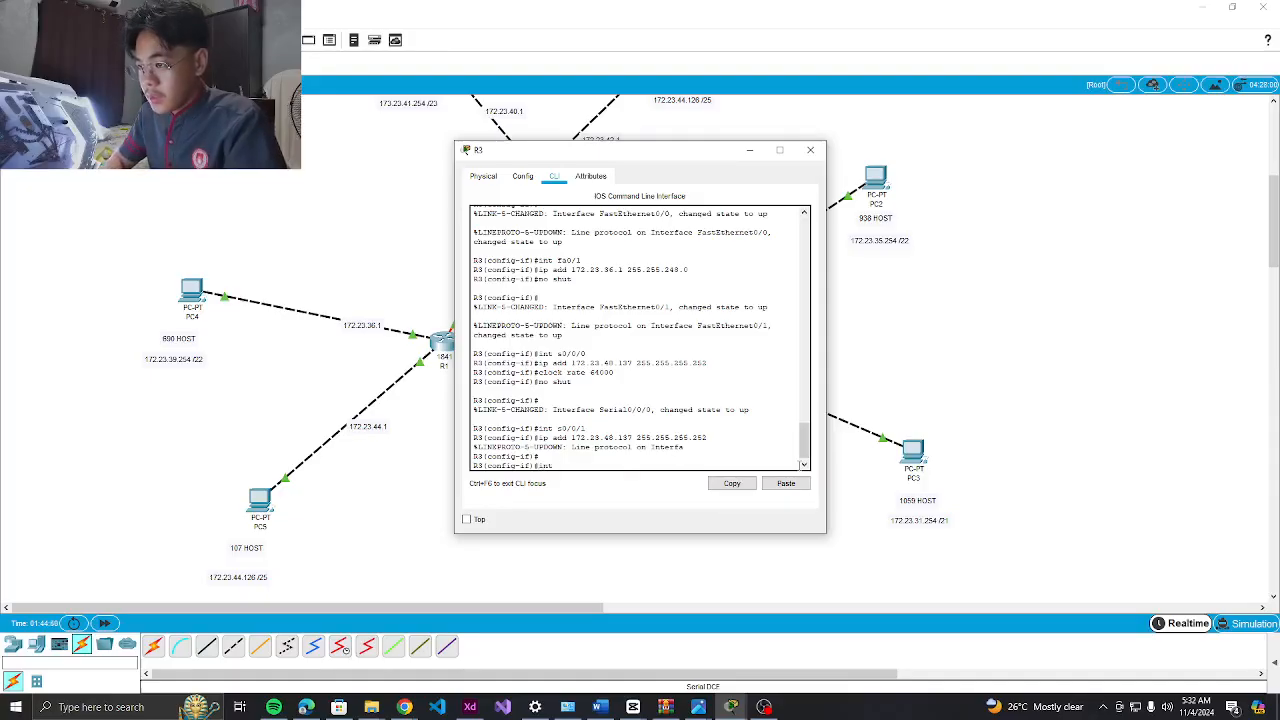
pyautogui.write(' s0/0/1')
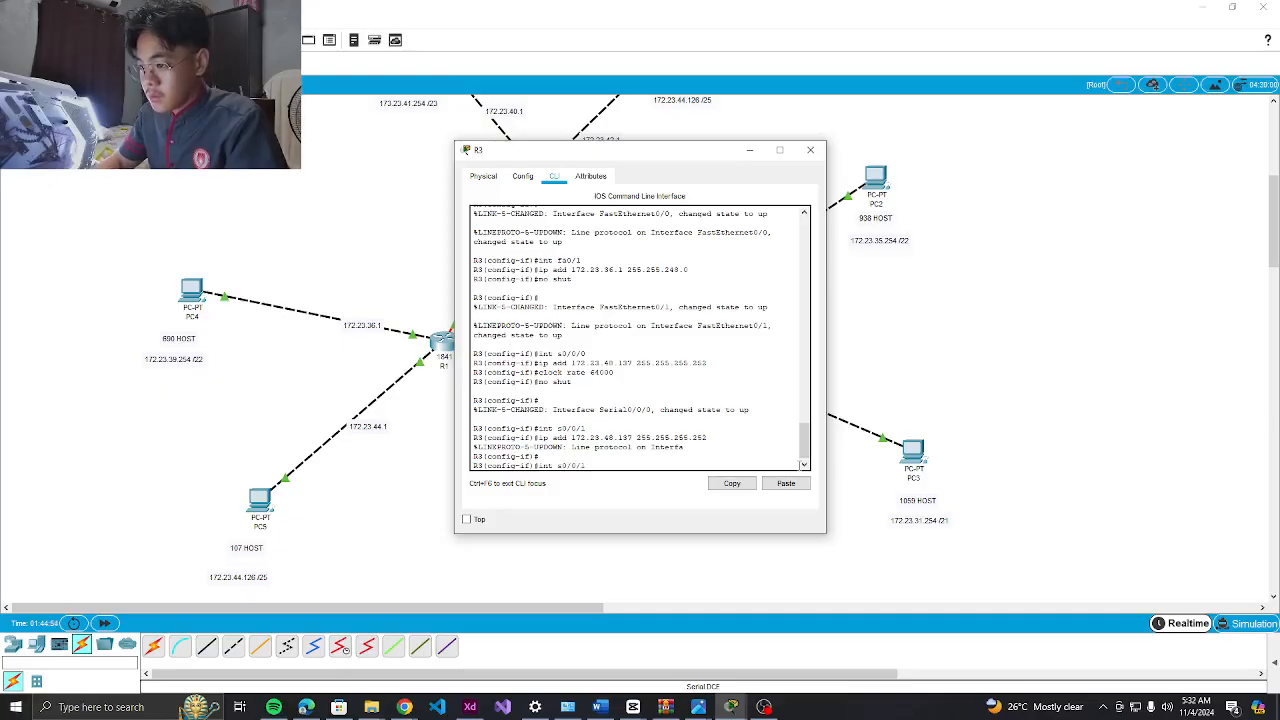
pyautogui.press('Return')
pyautogui.write('ip add 172')
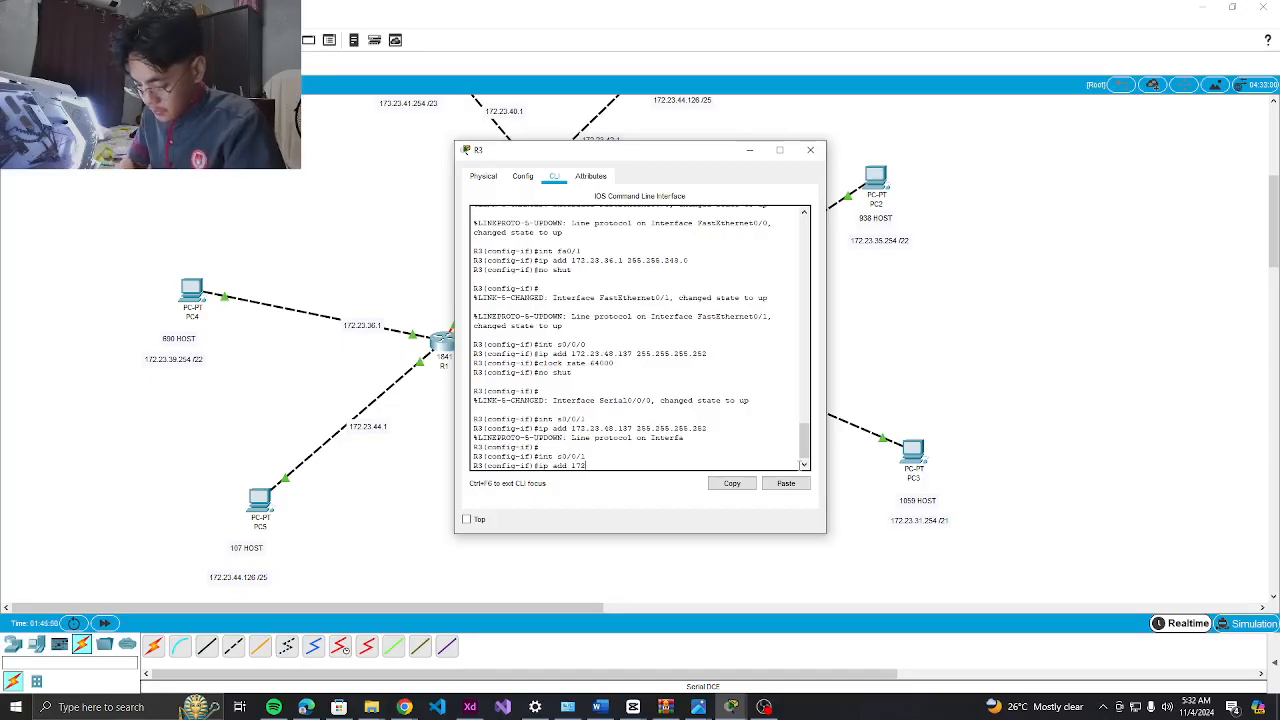
pyautogui.write('.23.48.133')
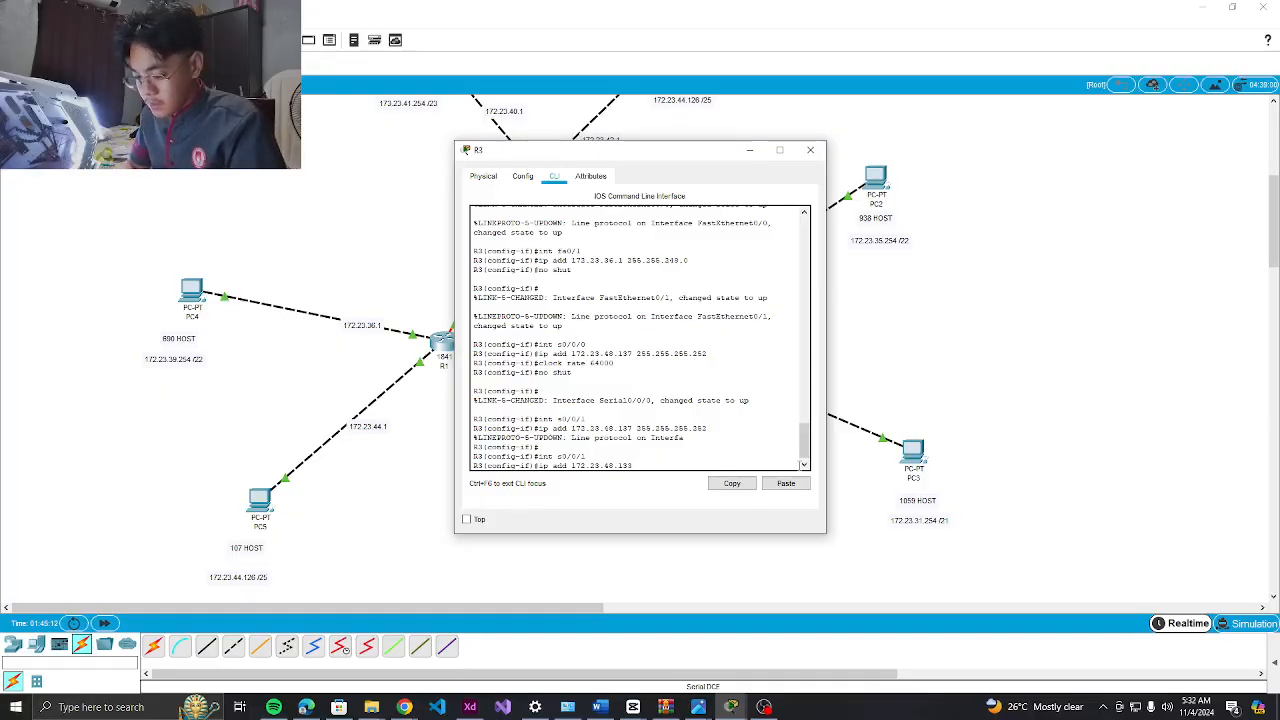
pyautogui.write('55.255.')
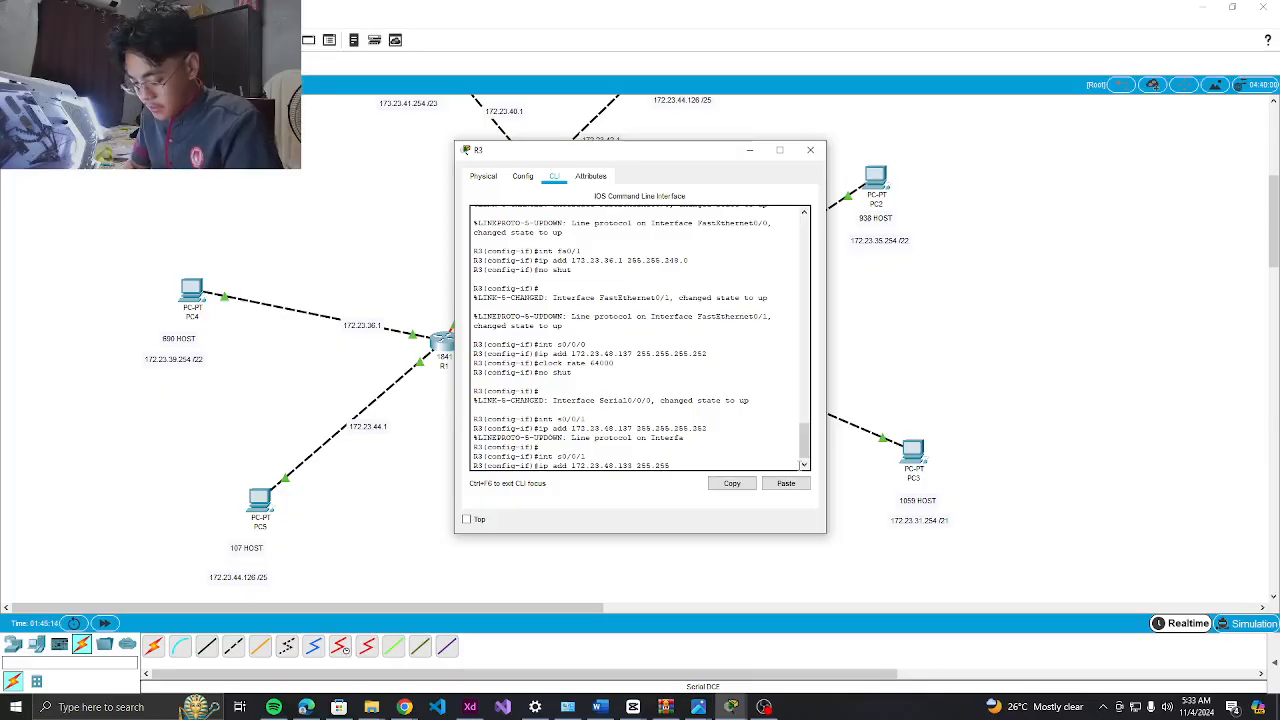
pyautogui.write('255')
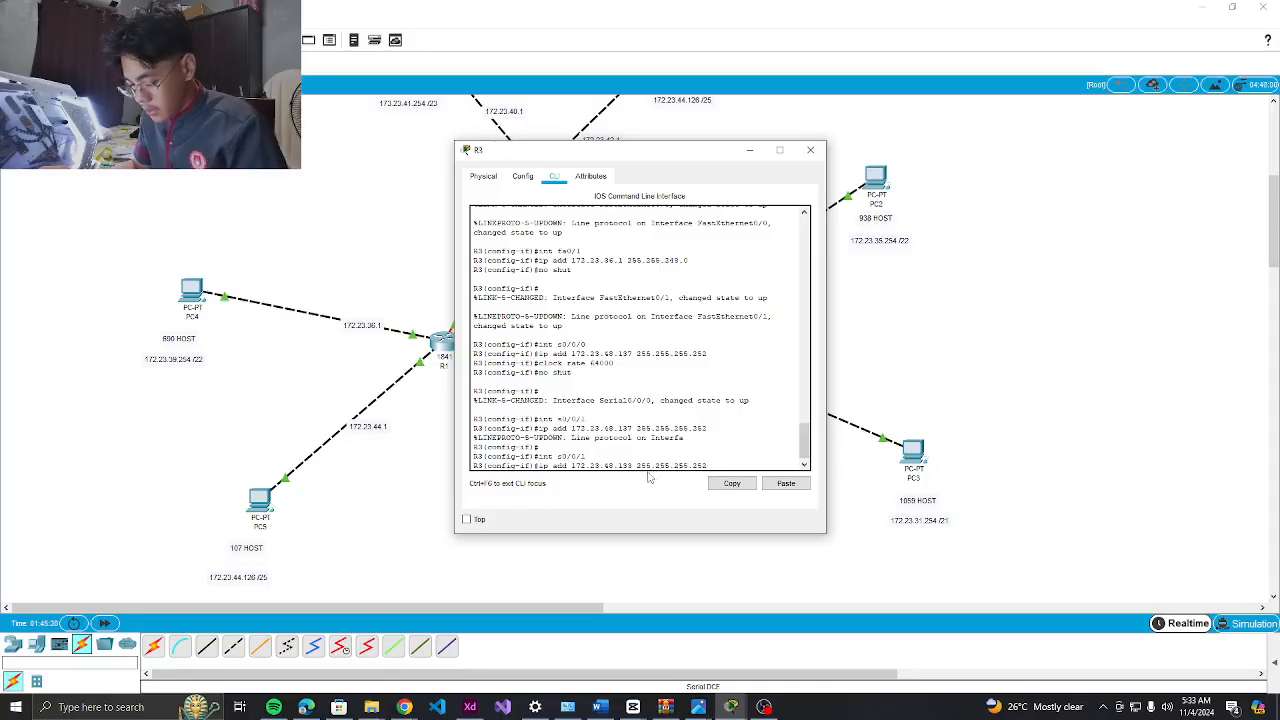
pyautogui.press('Return')
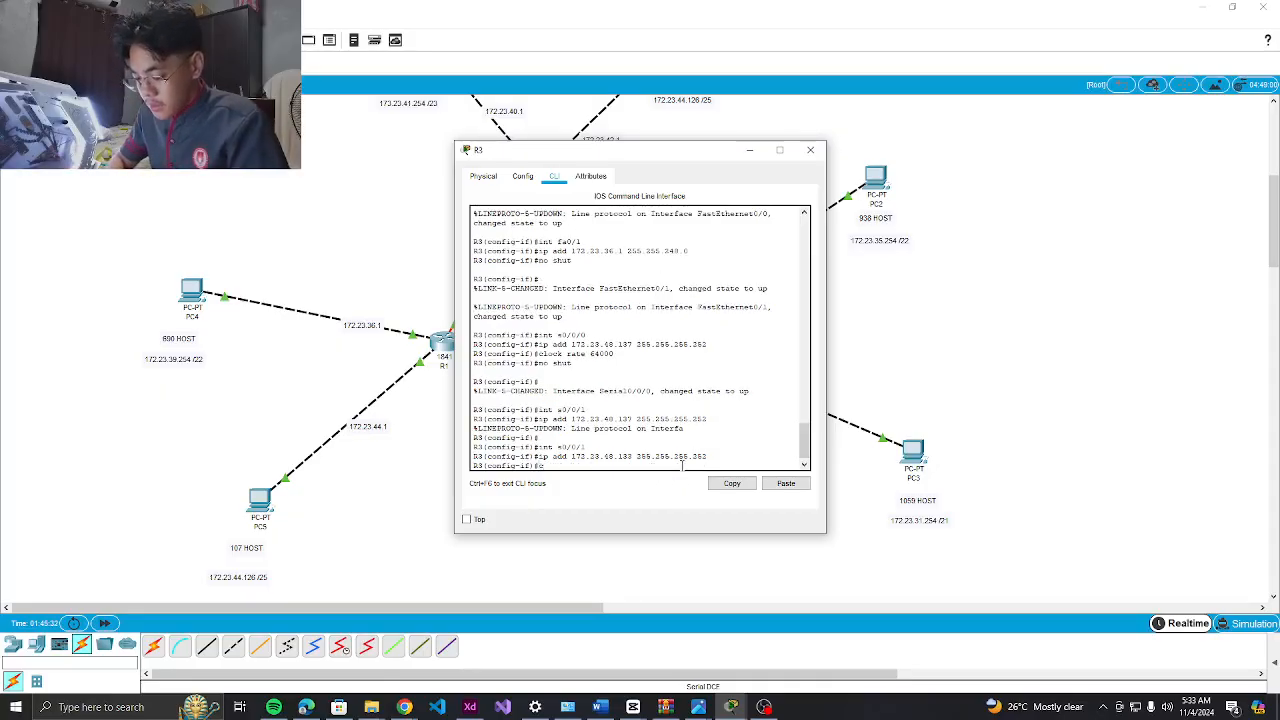
pyautogui.write('clock rate 64000')
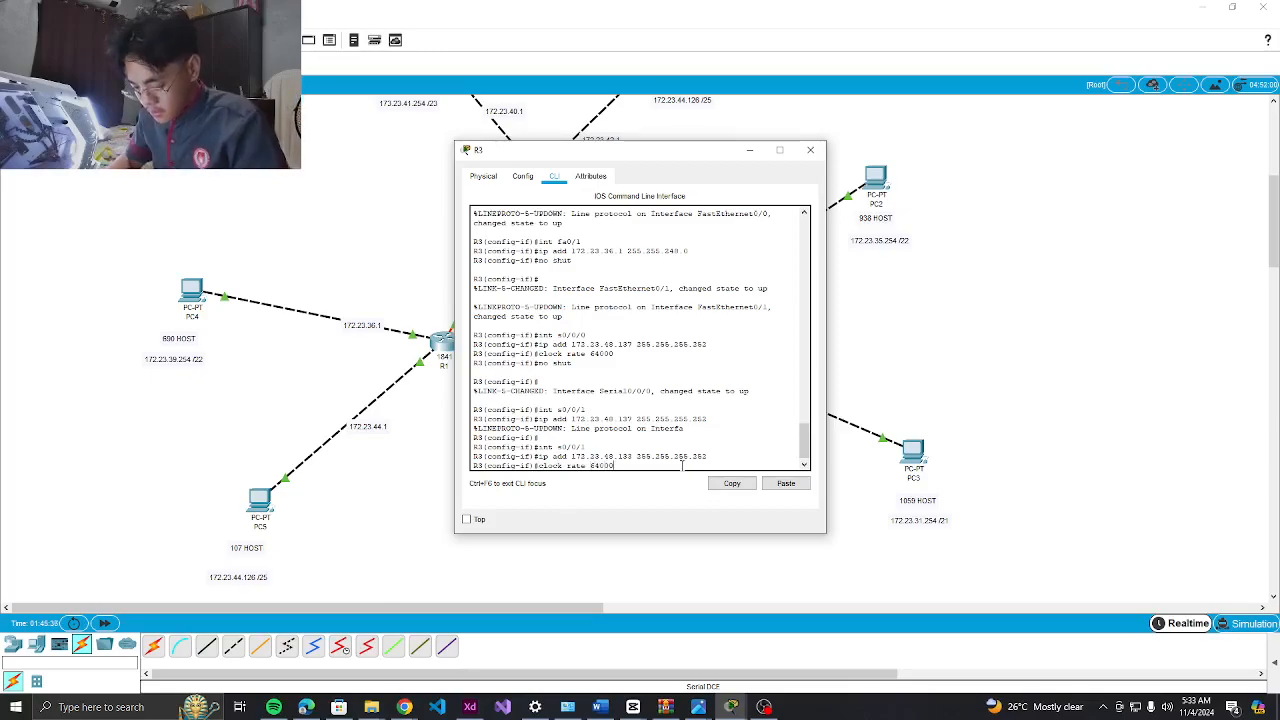
pyautogui.press('Return')
pyautogui.write('no shut')
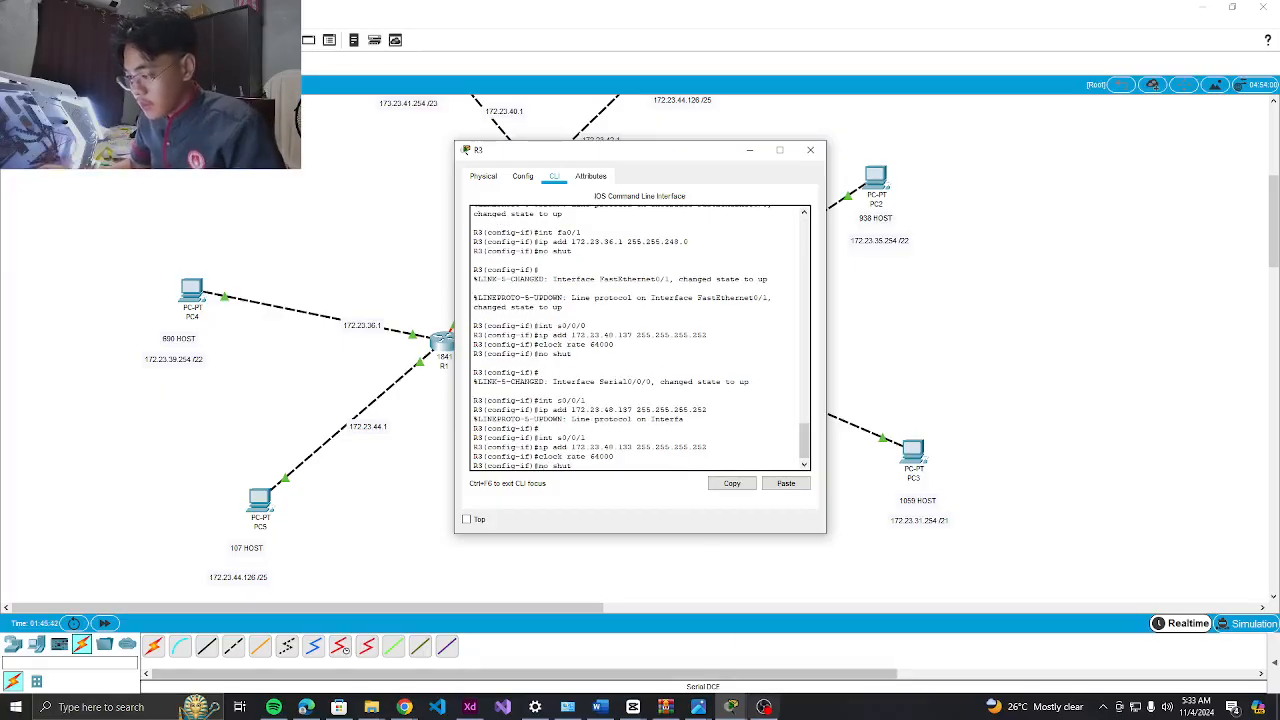
pyautogui.click(764, 707)
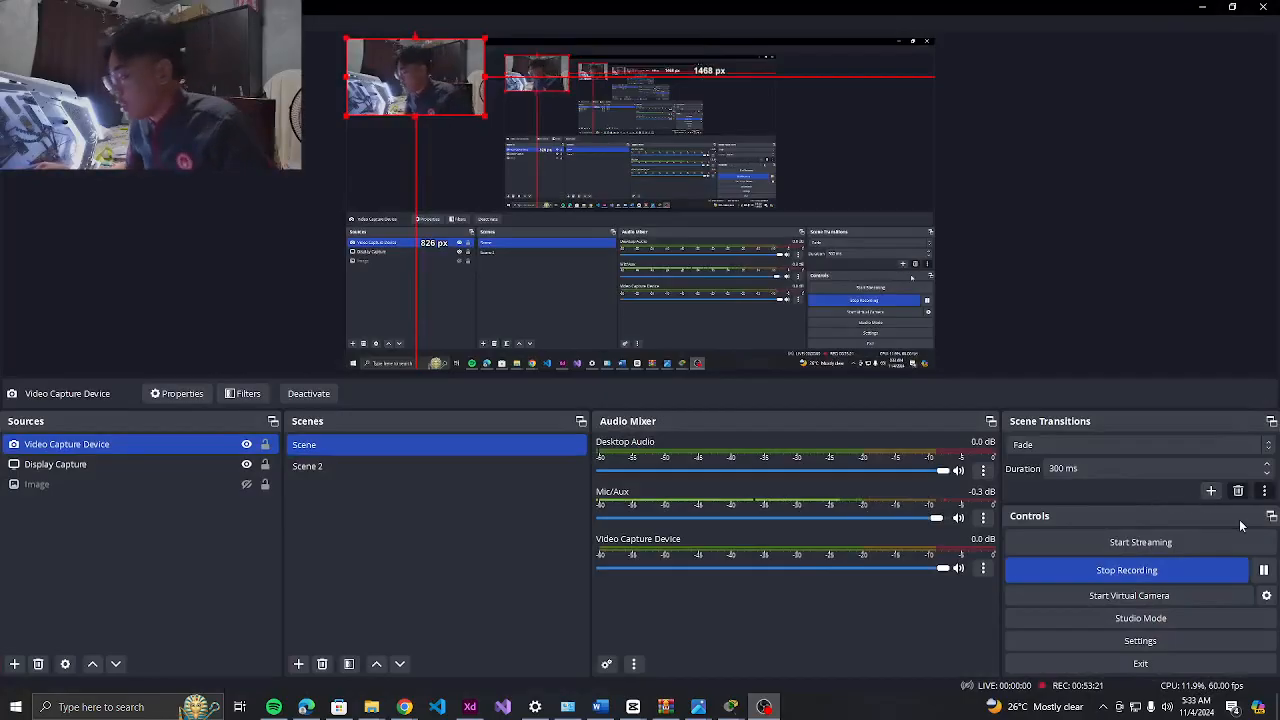
# Pause and resume the OBS recording, then return to Packet Tracer
pyautogui.click(1270, 571)
pyautogui.click(1266, 571)
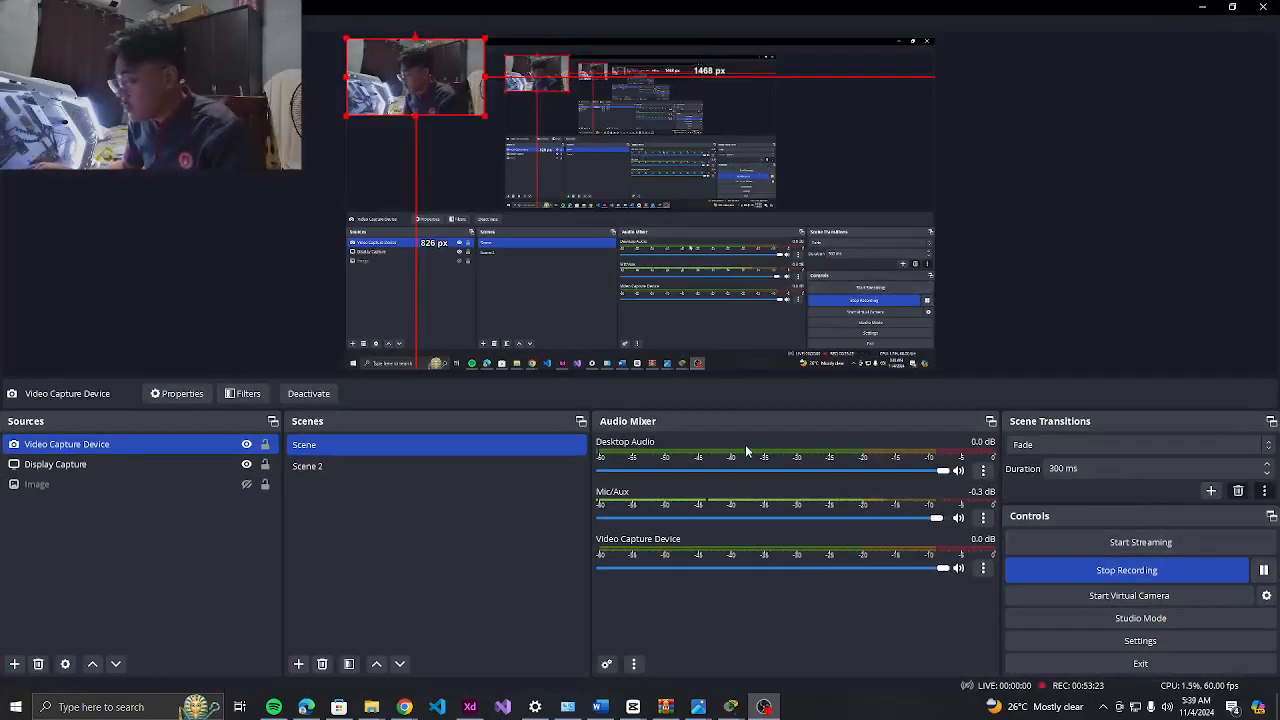
pyautogui.hotkey('alt', 'Tab')
pyautogui.hotkey('alt', 'Tab')
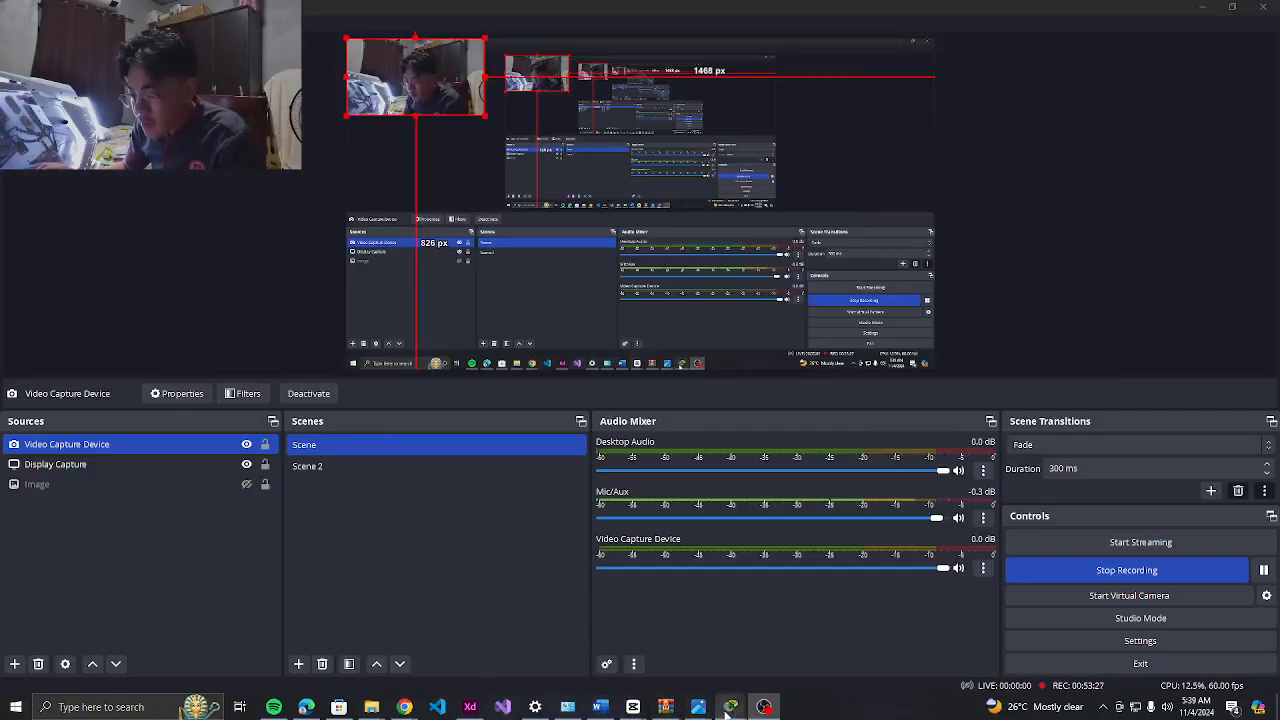
# Reopen R3, enable Serial0/0/1 and leave interface configuration
pyautogui.moveTo(731, 706)
pyautogui.moveTo(641, 626)
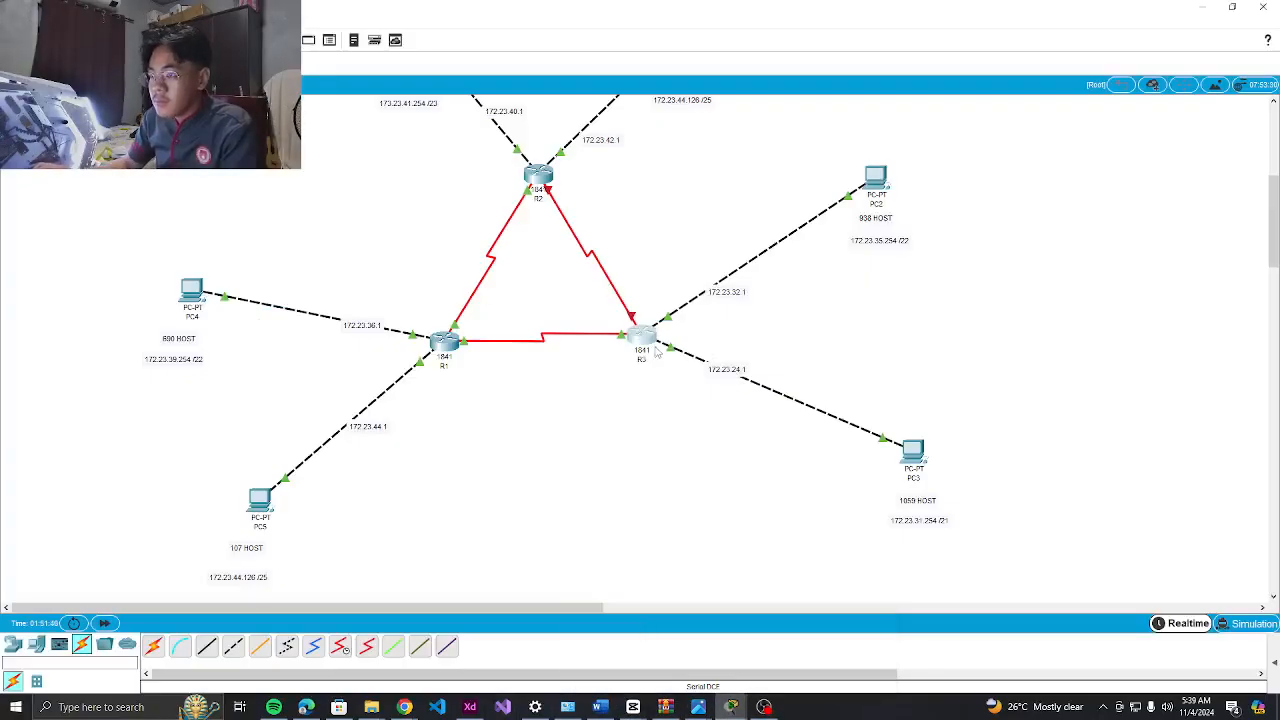
pyautogui.click(636, 342)
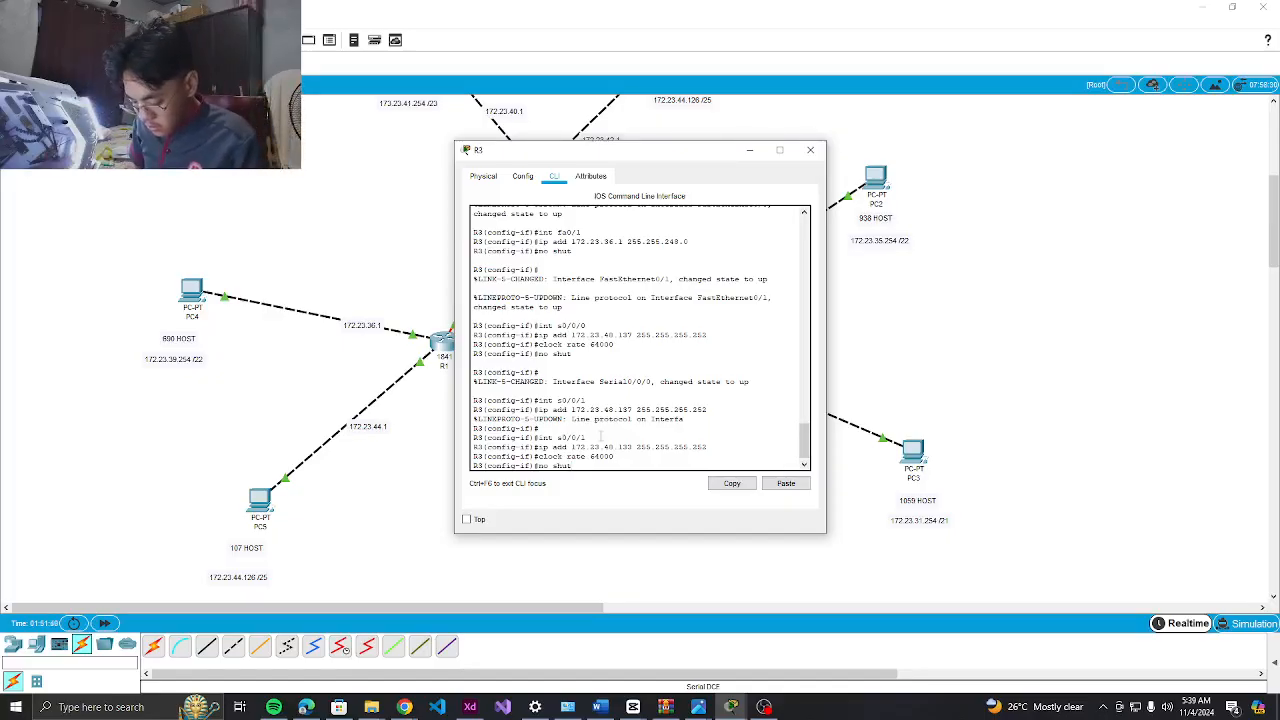
pyautogui.press('Return')
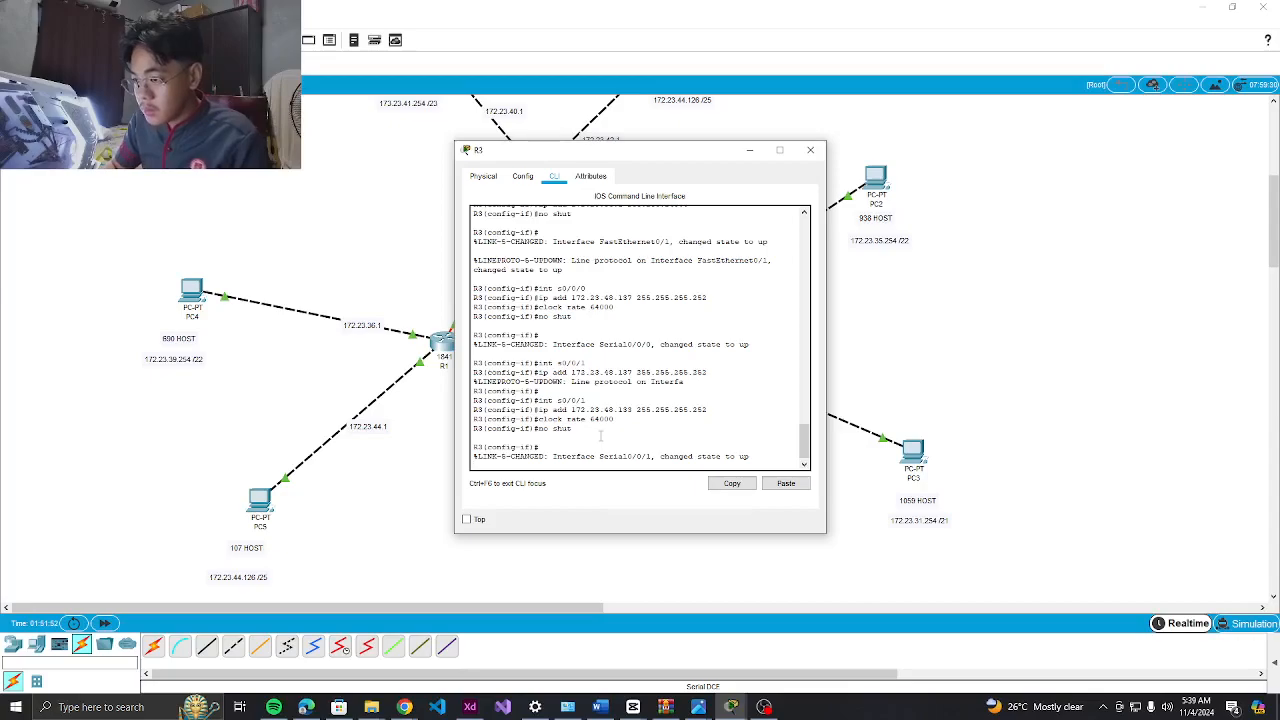
pyautogui.press('Return')
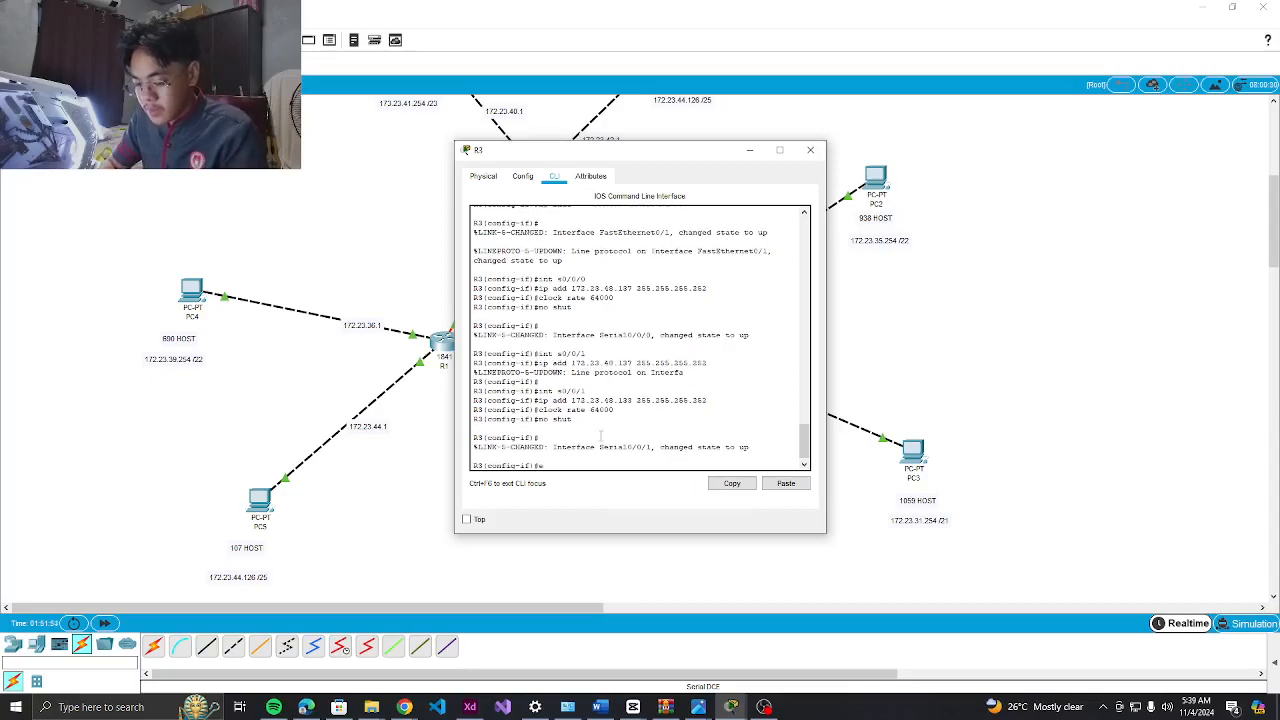
pyautogui.write('exit')
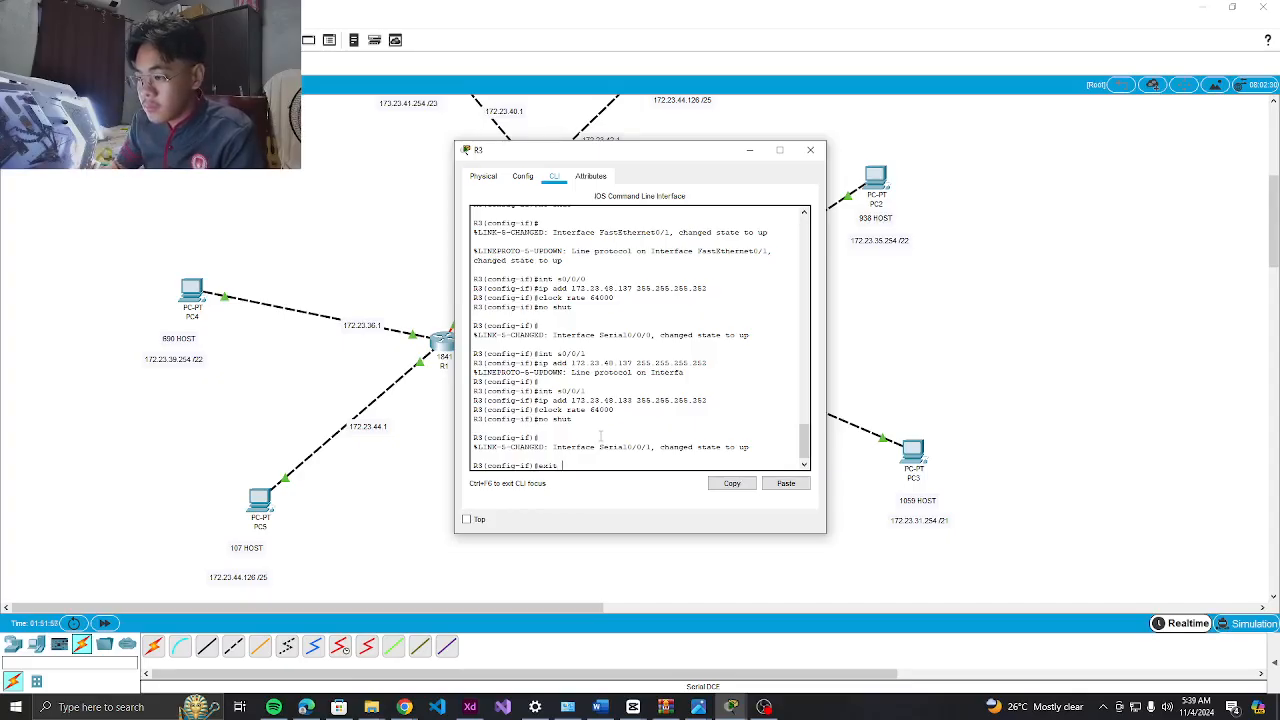
pyautogui.press('Return')
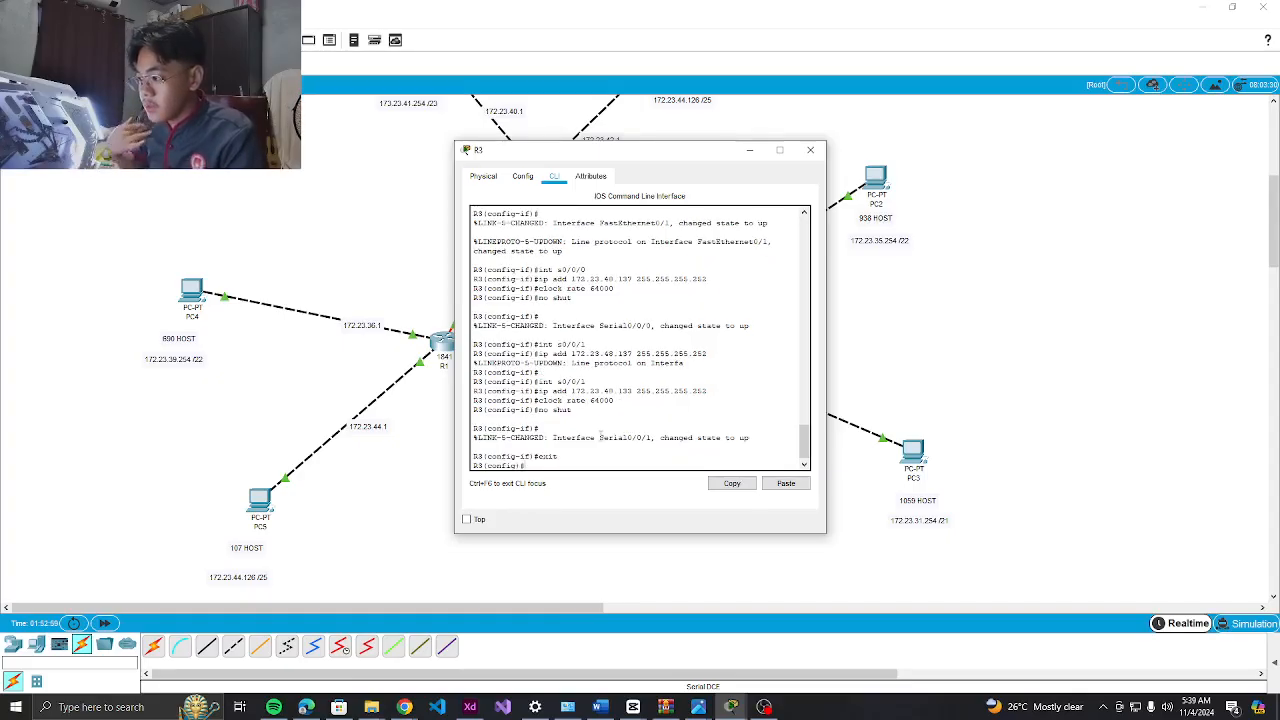
# Exit global configuration back to the privileged R3# prompt
pyautogui.moveTo(662, 156); pyautogui.dragTo(706, 160)
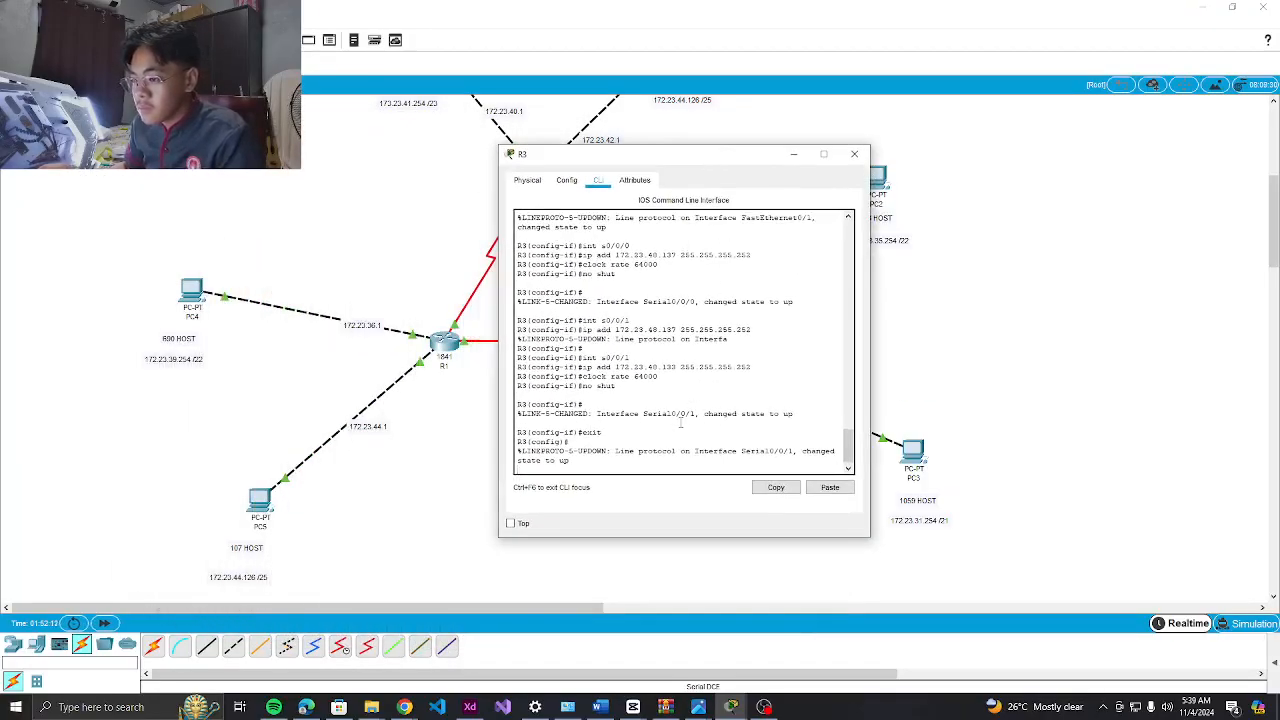
pyautogui.write('ex')
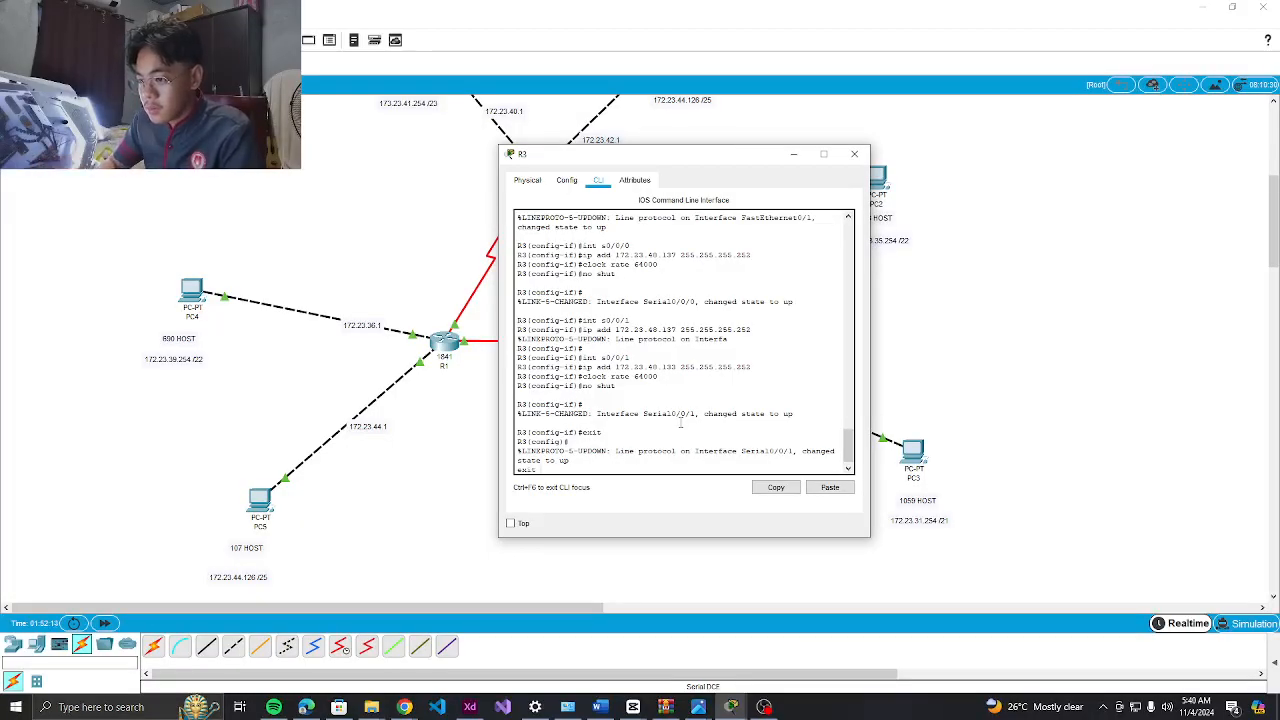
pyautogui.write('it')
pyautogui.press('Return')
pyautogui.write('exit')
pyautogui.press('Return')
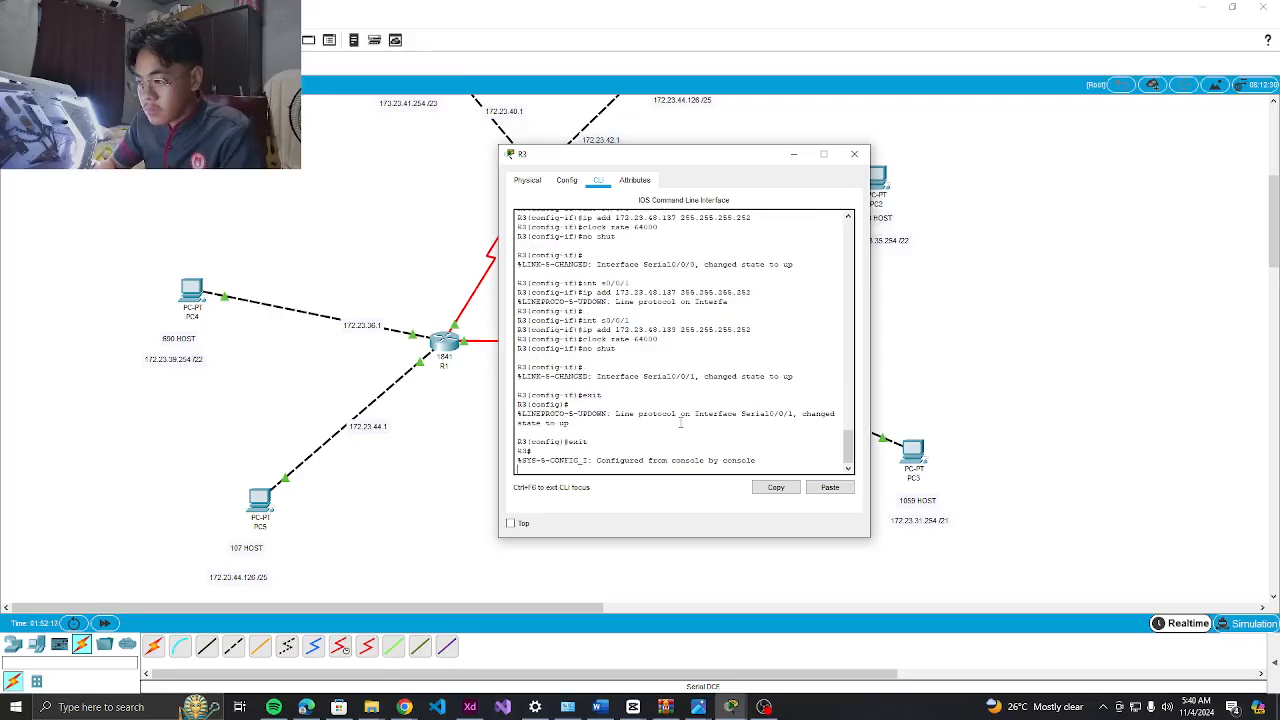
pyautogui.press('Return')
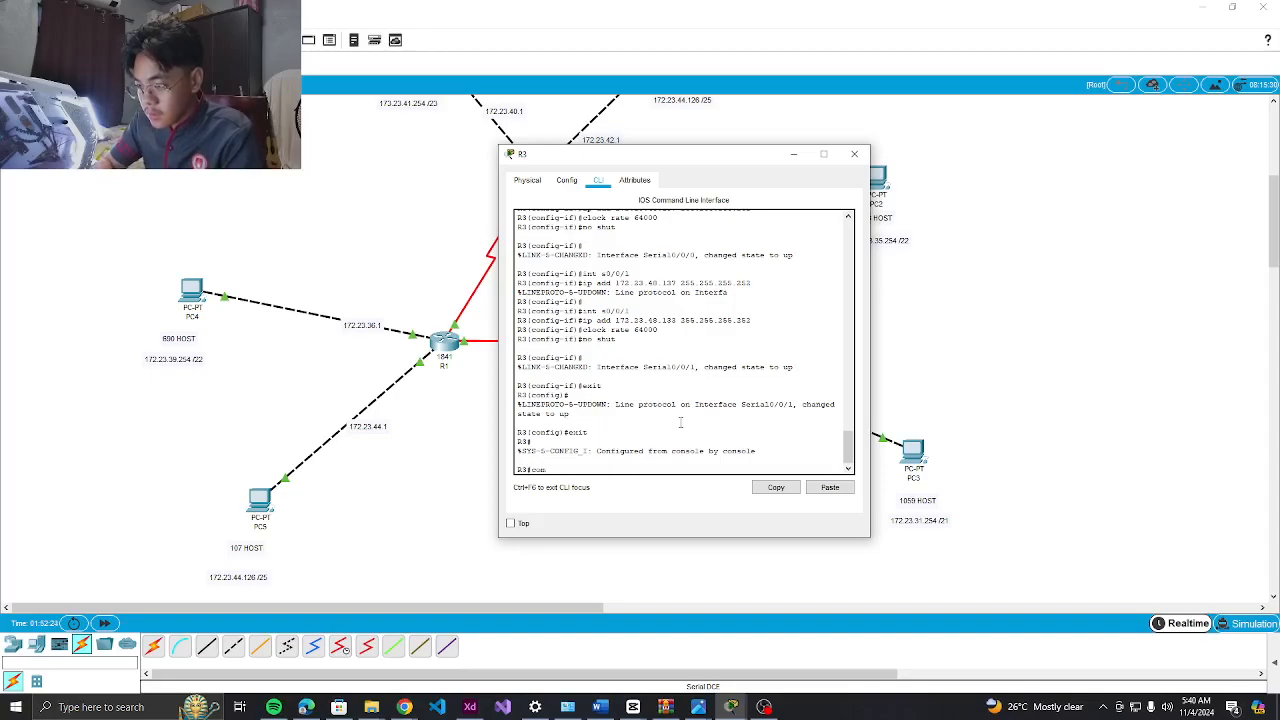
# Enter global configuration and add the route 172.23.40.0 255.255.252.0 via 172.23.48.138
pyautogui.write('conf t')
pyautogui.press('Return')
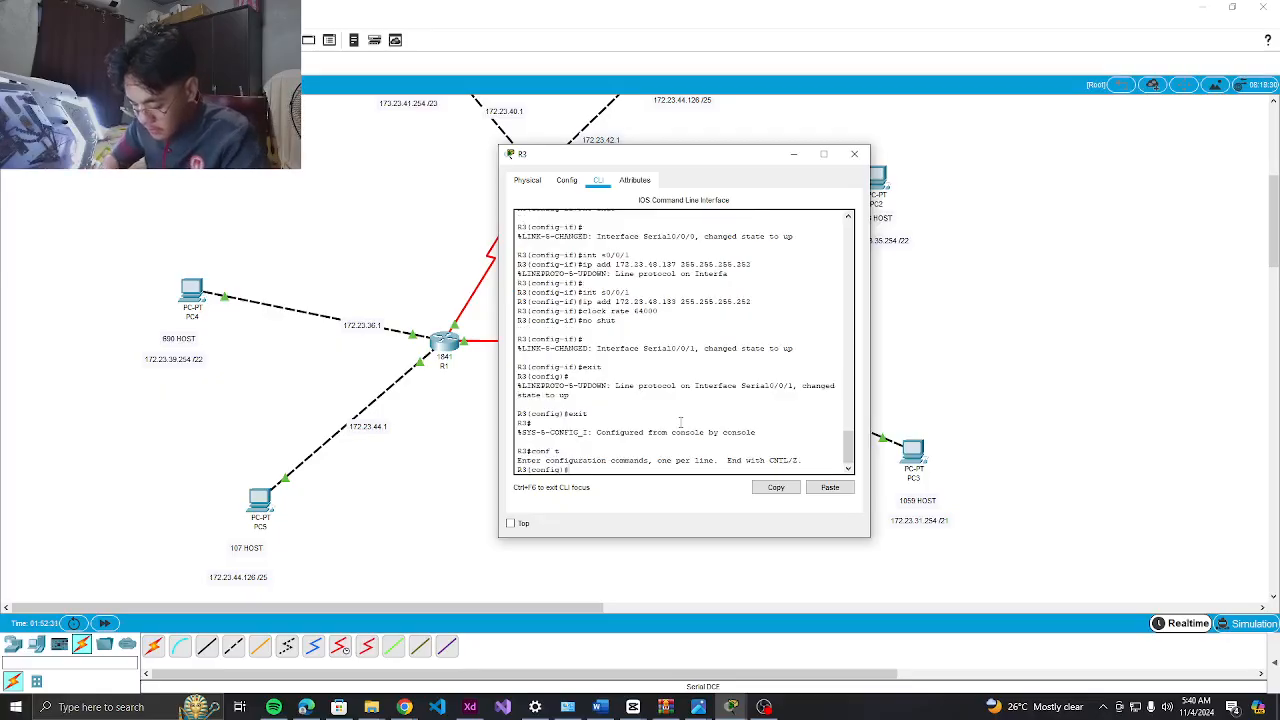
pyautogui.write('ip ro')
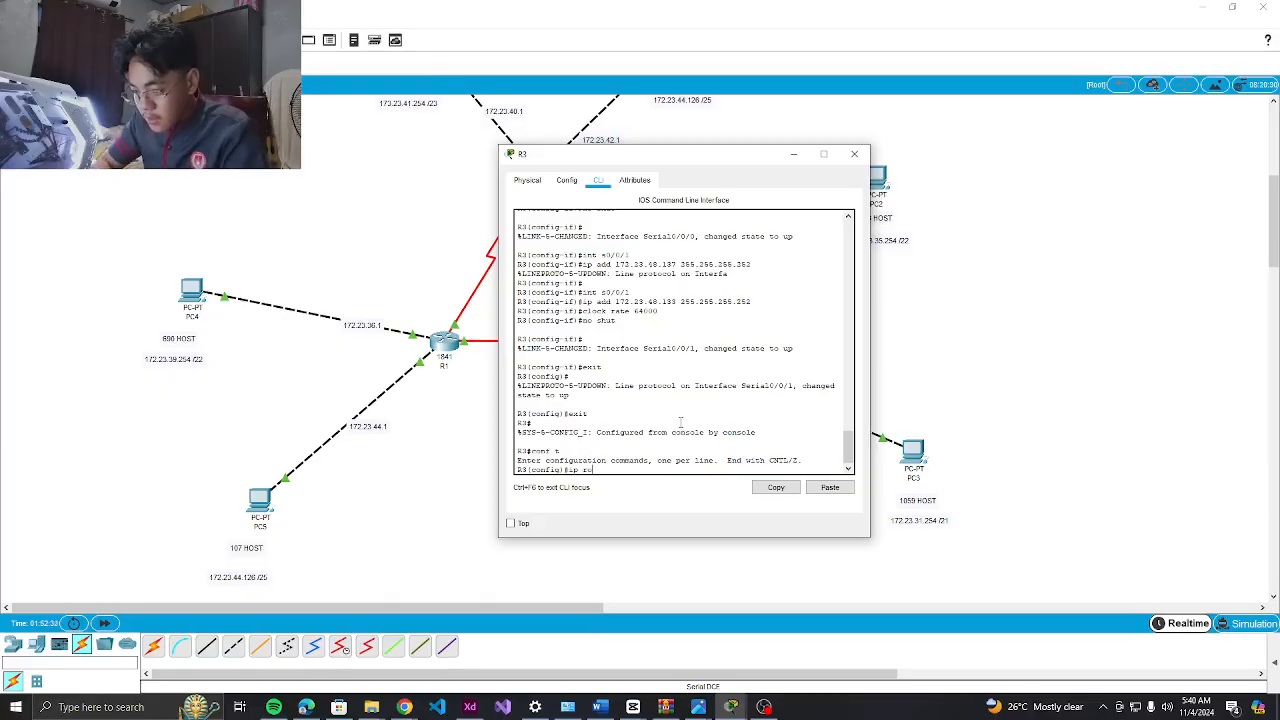
pyautogui.write('ute 172.23.40.0 25')
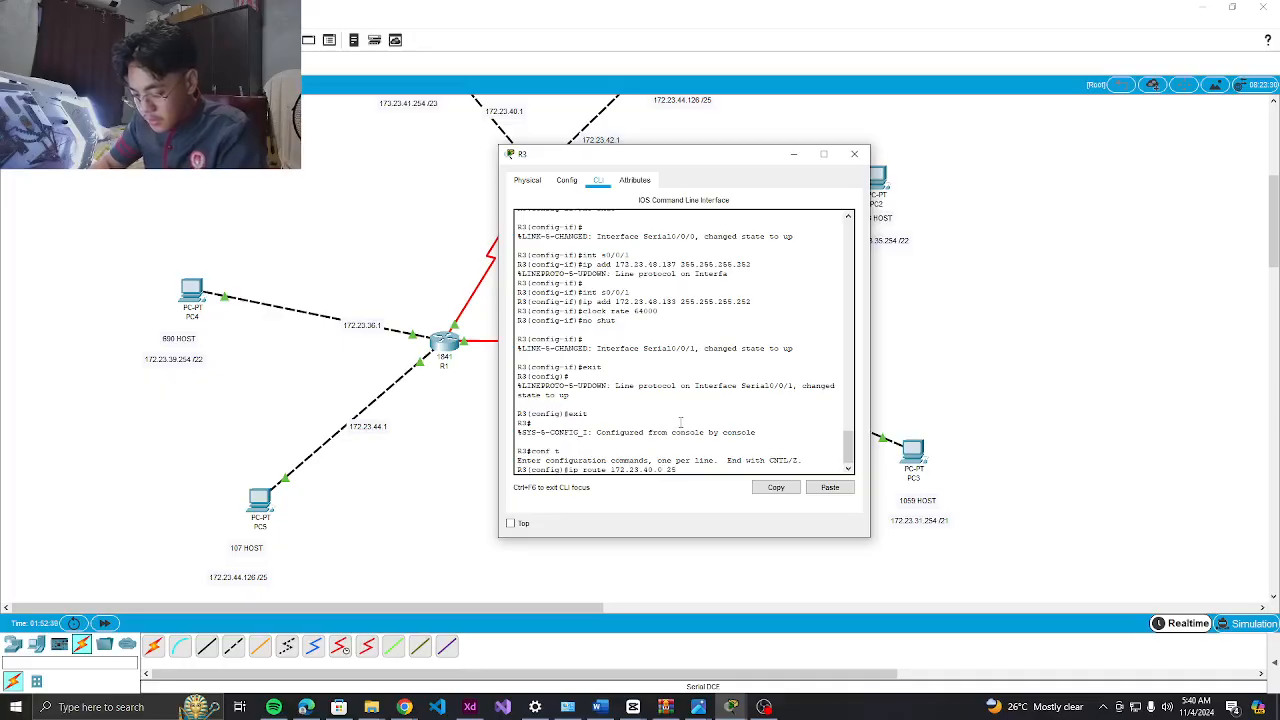
pyautogui.write('5.255.252.0 172.23.4')
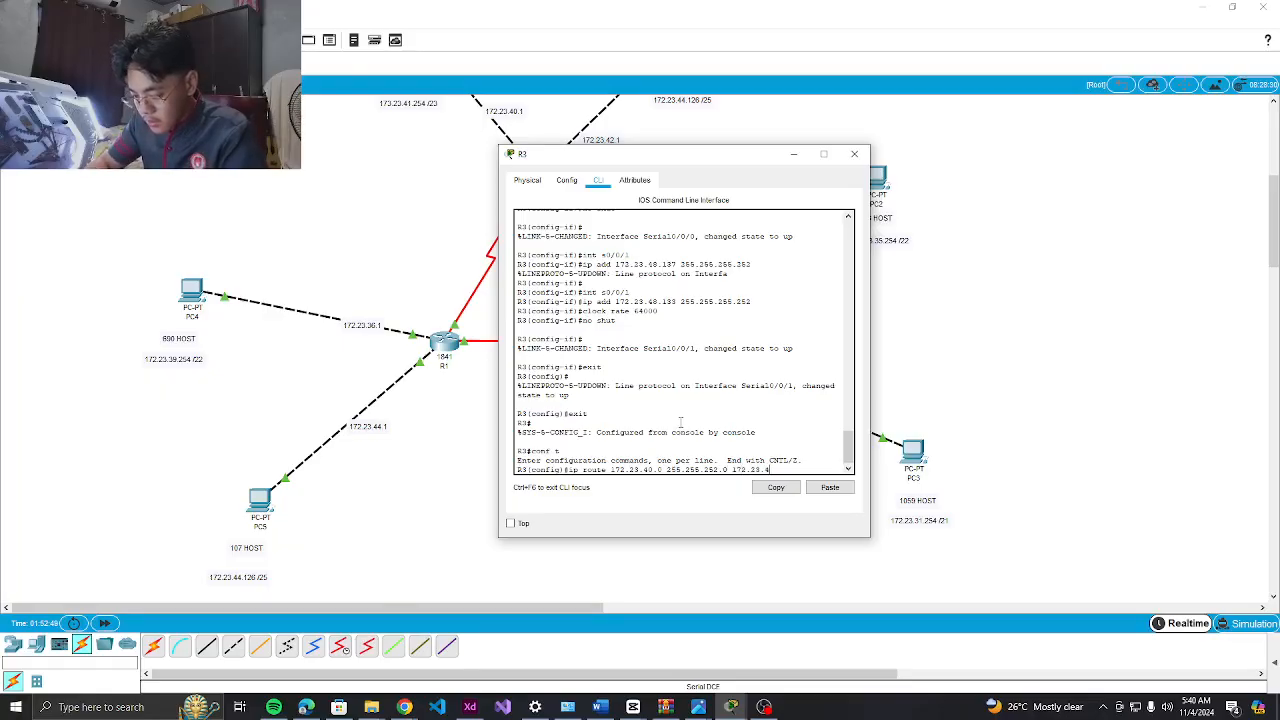
pyautogui.write('8.133')
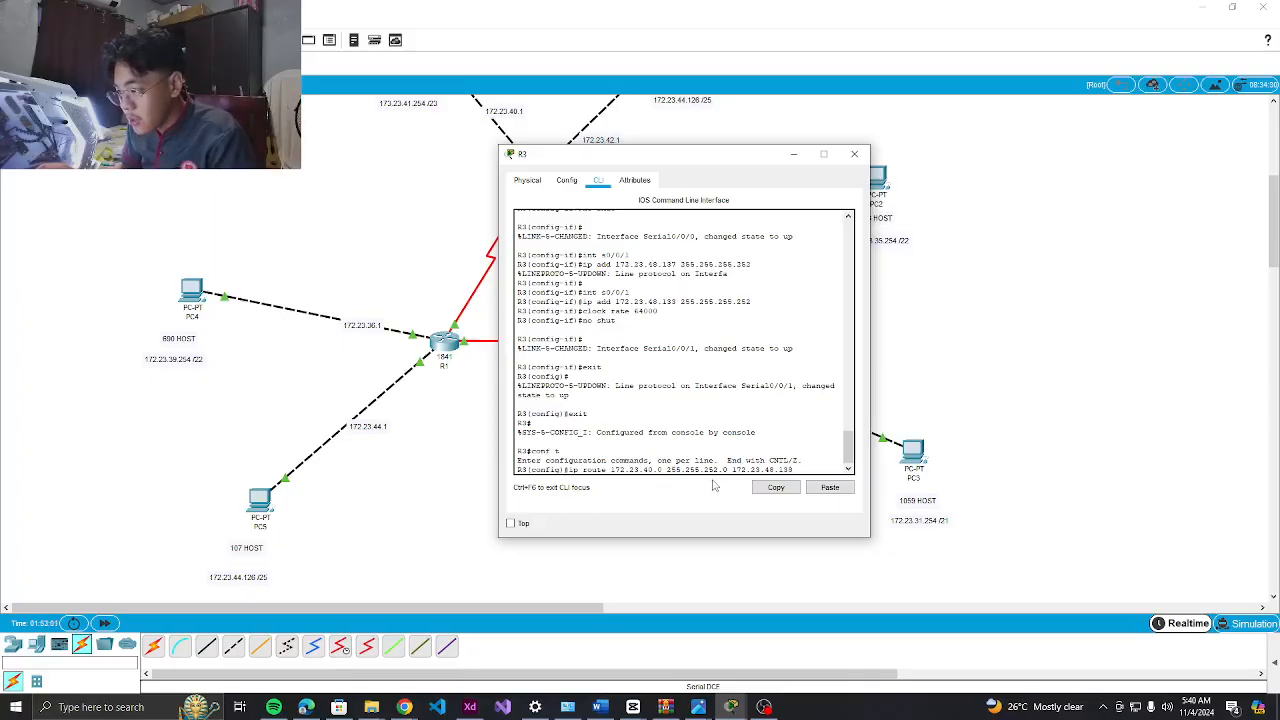
# Paste and edit the route into a 172.23.48.0 route, rejected for a mistyped mask
pyautogui.click(815, 490)
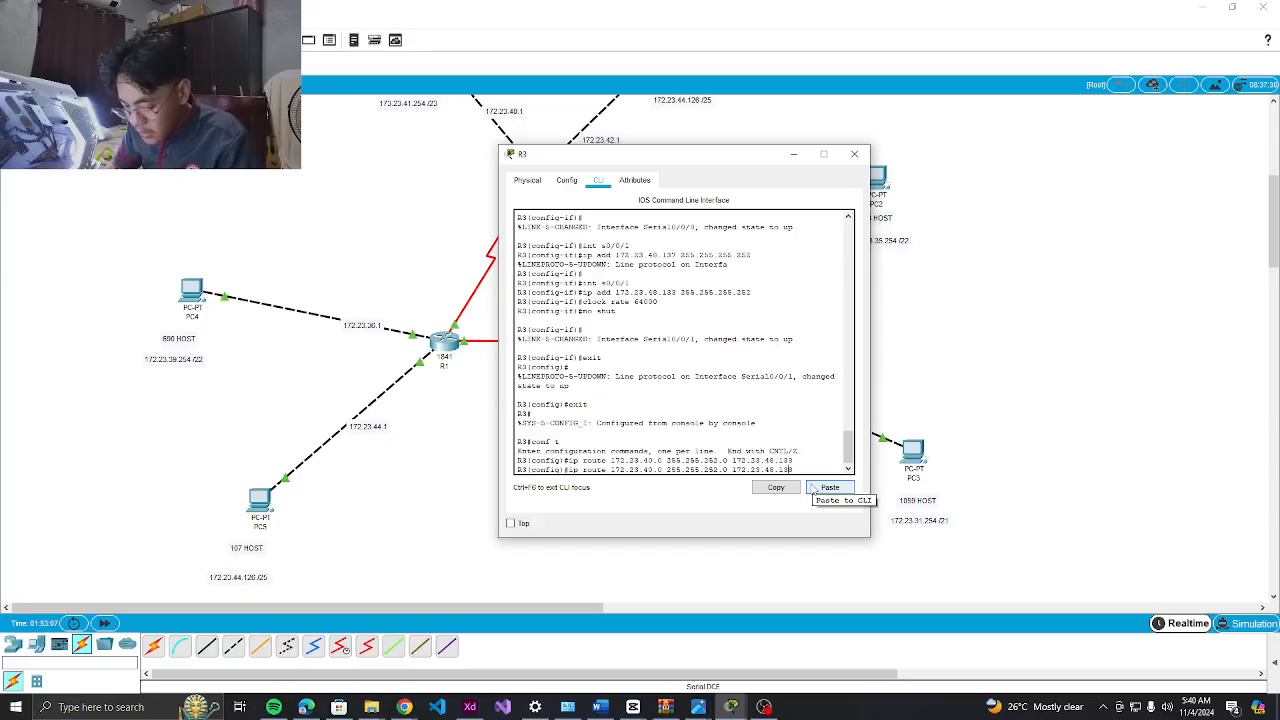
pyautogui.press('Left')
pyautogui.press('Left')
pyautogui.press('Left')
pyautogui.press('Left')
pyautogui.press('Left')
pyautogui.press('Left')
pyautogui.press('Left')
pyautogui.press('Left')
pyautogui.press('Left')
pyautogui.press('Left')
pyautogui.press('Left')
pyautogui.press('Left')
pyautogui.press('Left')
pyautogui.press('Left')
pyautogui.press('Left')
pyautogui.press('Left')
pyautogui.press('Left')
pyautogui.press('Left')
pyautogui.press('Left')
pyautogui.press('Left')
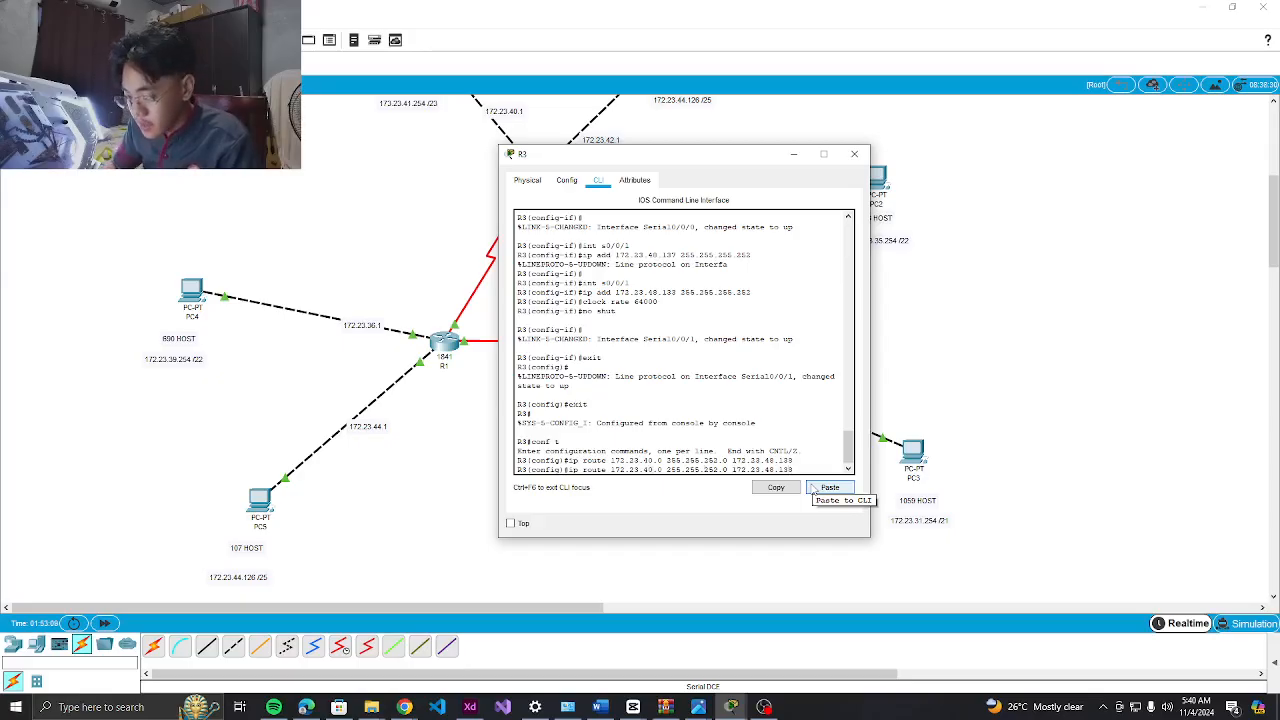
pyautogui.press('BackSpace')
pyautogui.write('8')
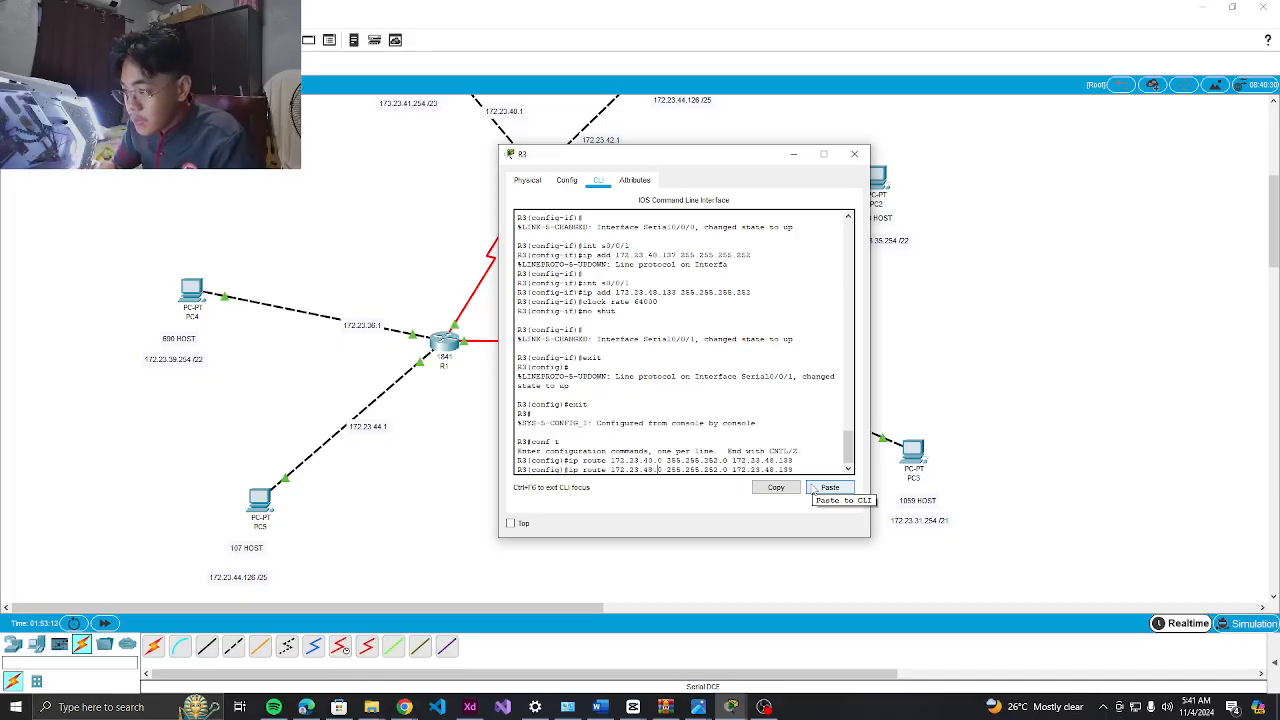
pyautogui.press('Right')
pyautogui.press('Right')
pyautogui.press('Right')
pyautogui.press('Right')
pyautogui.press('Right')
pyautogui.press('Right')
pyautogui.write('5')
pyautogui.press('BackSpace')
pyautogui.write('128')
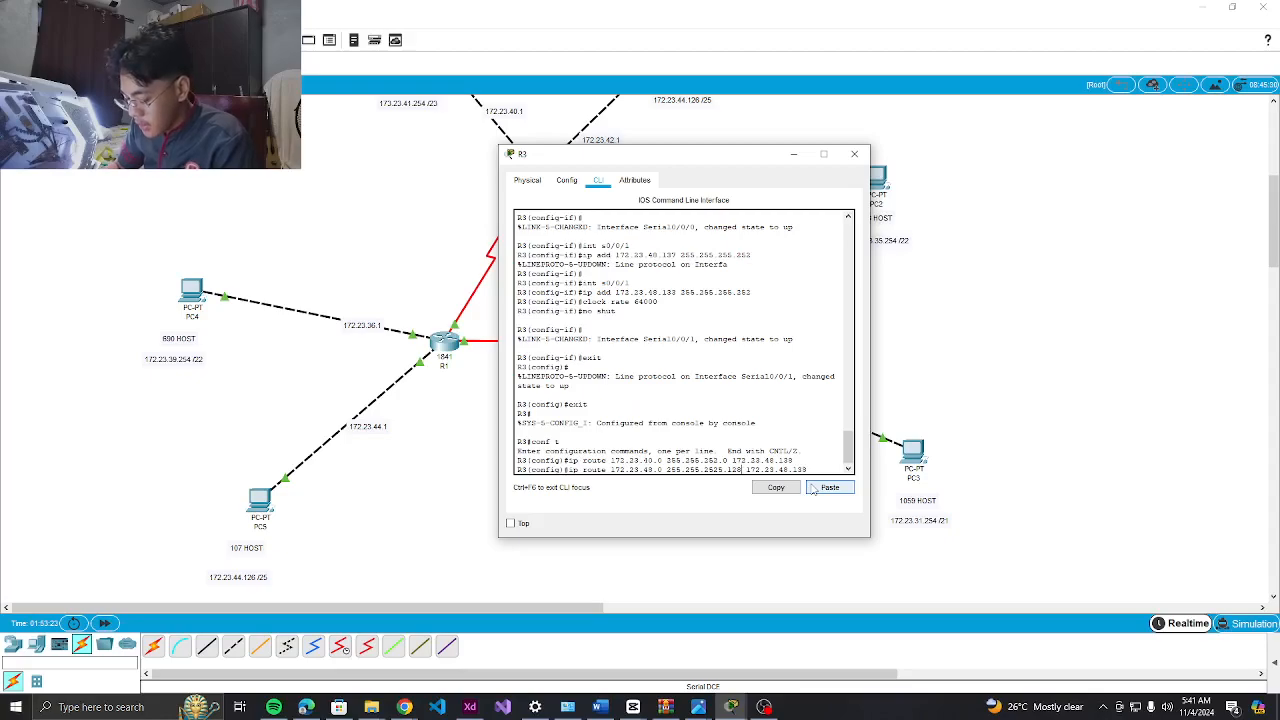
pyautogui.press('Return')
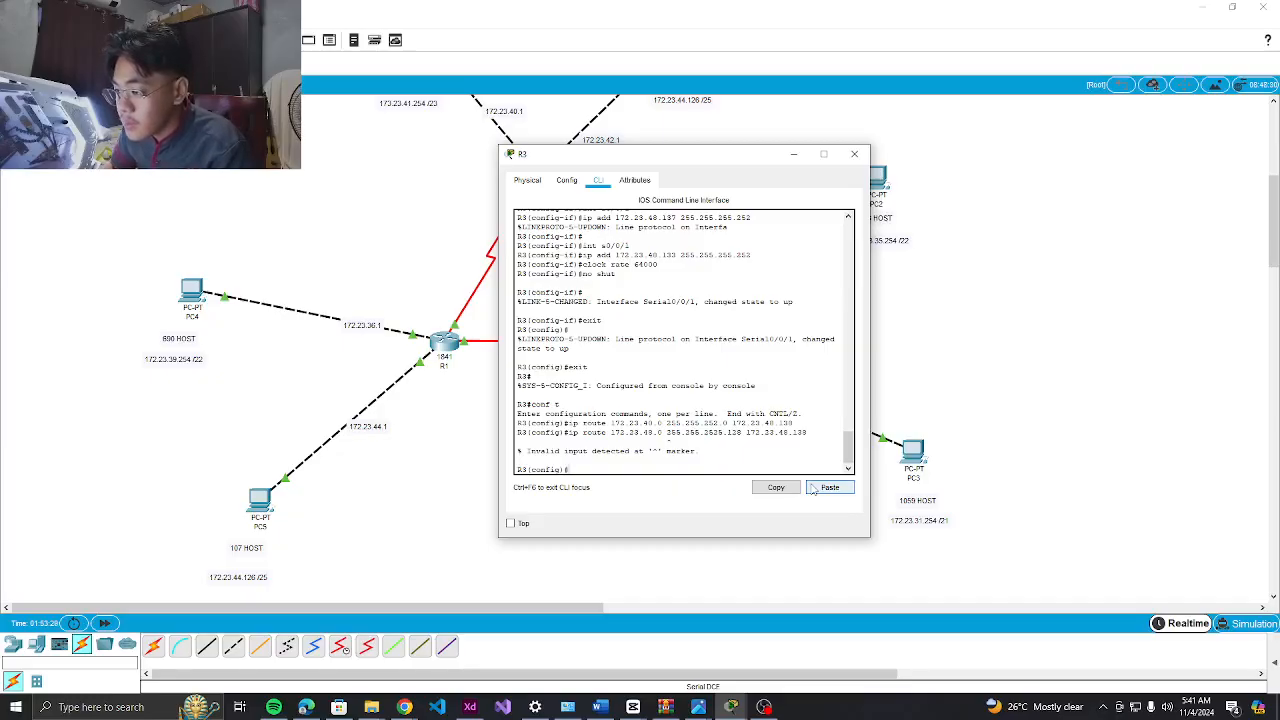
# Re-paste the rejected route, correct the mask to 255.255.255.128 and apply it
pyautogui.click(828, 487)
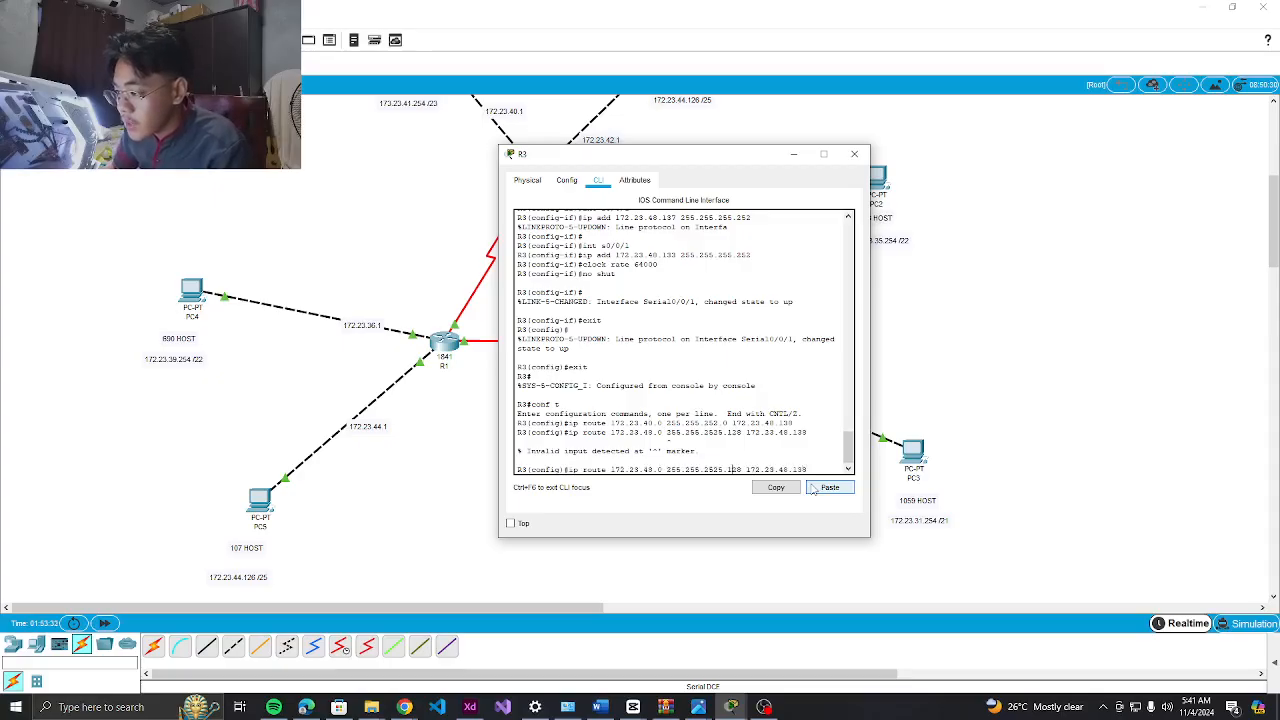
pyautogui.press('Left')
pyautogui.press('Left')
pyautogui.press('Left')
pyautogui.press('Left')
pyautogui.press('Left')
pyautogui.press('Left')
pyautogui.press('Left')
pyautogui.press('Left')
pyautogui.press('Left')
pyautogui.press('Left')
pyautogui.press('Left')
pyautogui.press('Left')
pyautogui.press('Left')
pyautogui.press('Left')
pyautogui.press('Left')
pyautogui.press('Left')
pyautogui.press('Left')
pyautogui.press('Left')
pyautogui.press('Left')
pyautogui.press('BackSpace')
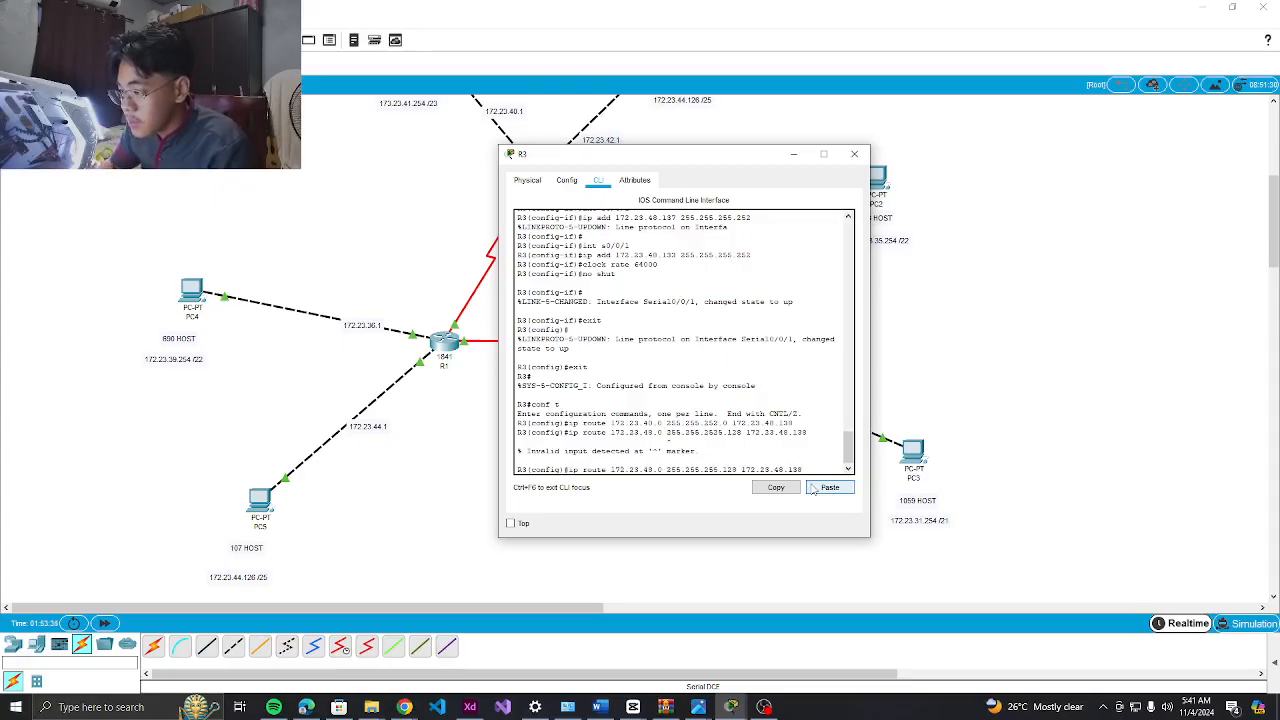
pyautogui.press('Return')
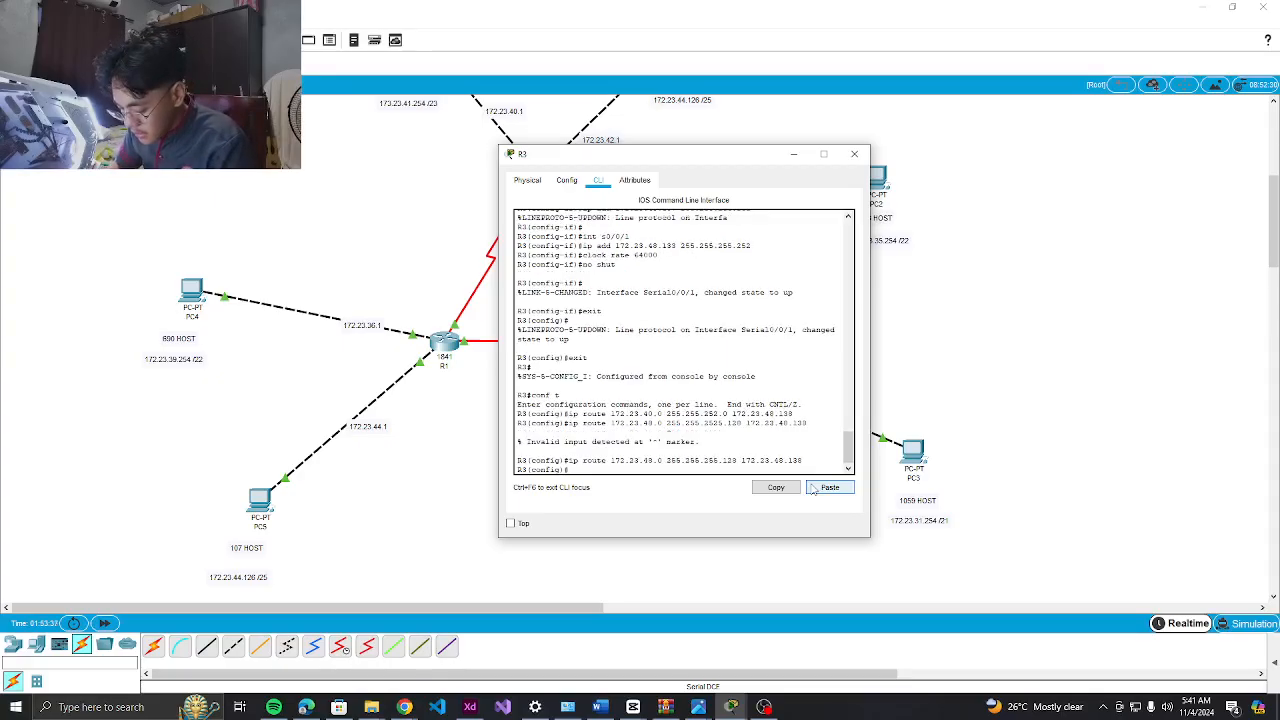
# Recall the route and edit it to 172.23.44.0 255.255.254.0
pyautogui.press('Up')
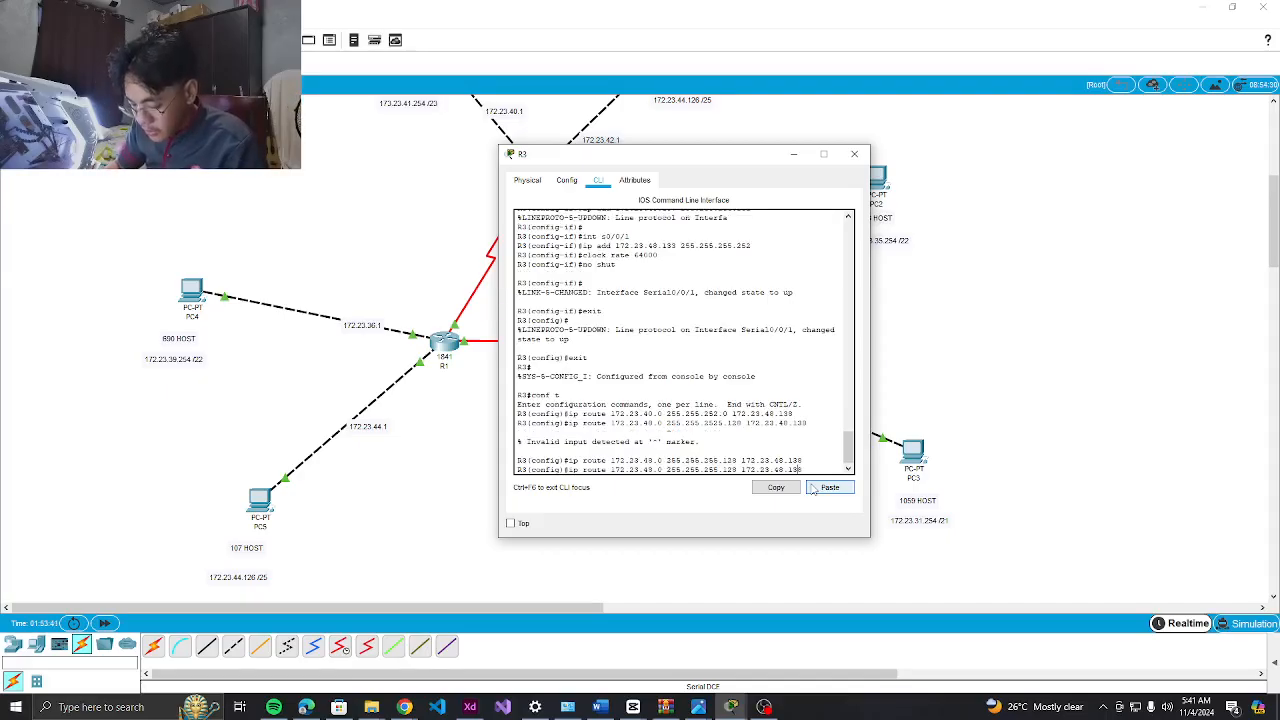
pyautogui.press('BackSpace')
pyautogui.write('4')
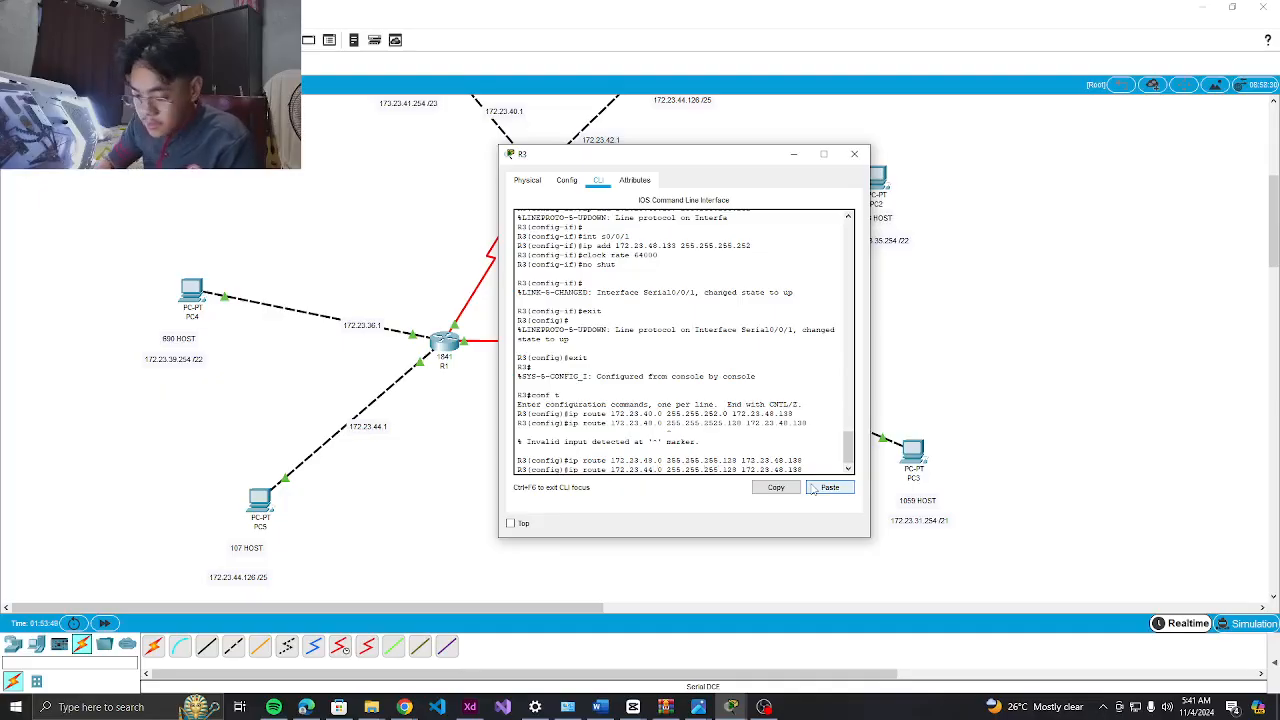
pyautogui.press('BackSpace')
pyautogui.write('4')
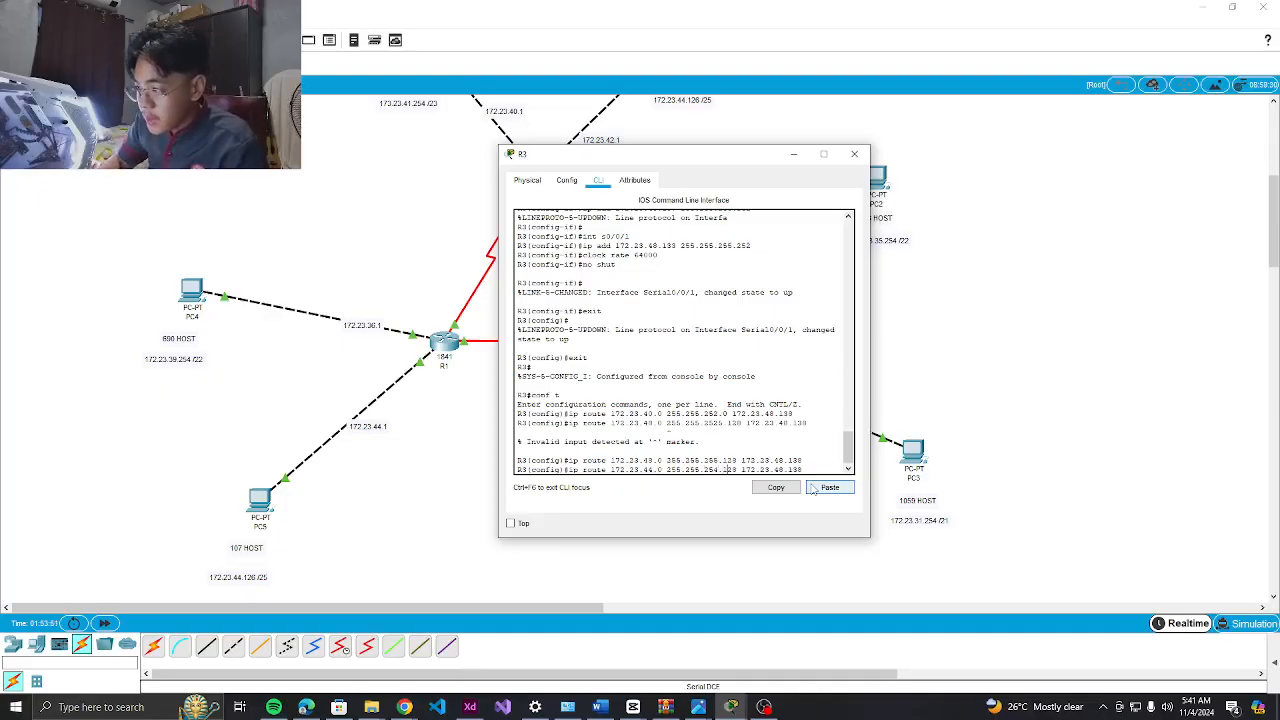
pyautogui.press('BackSpace')
pyautogui.press('BackSpace')
pyautogui.press('BackSpace')
pyautogui.write('0')
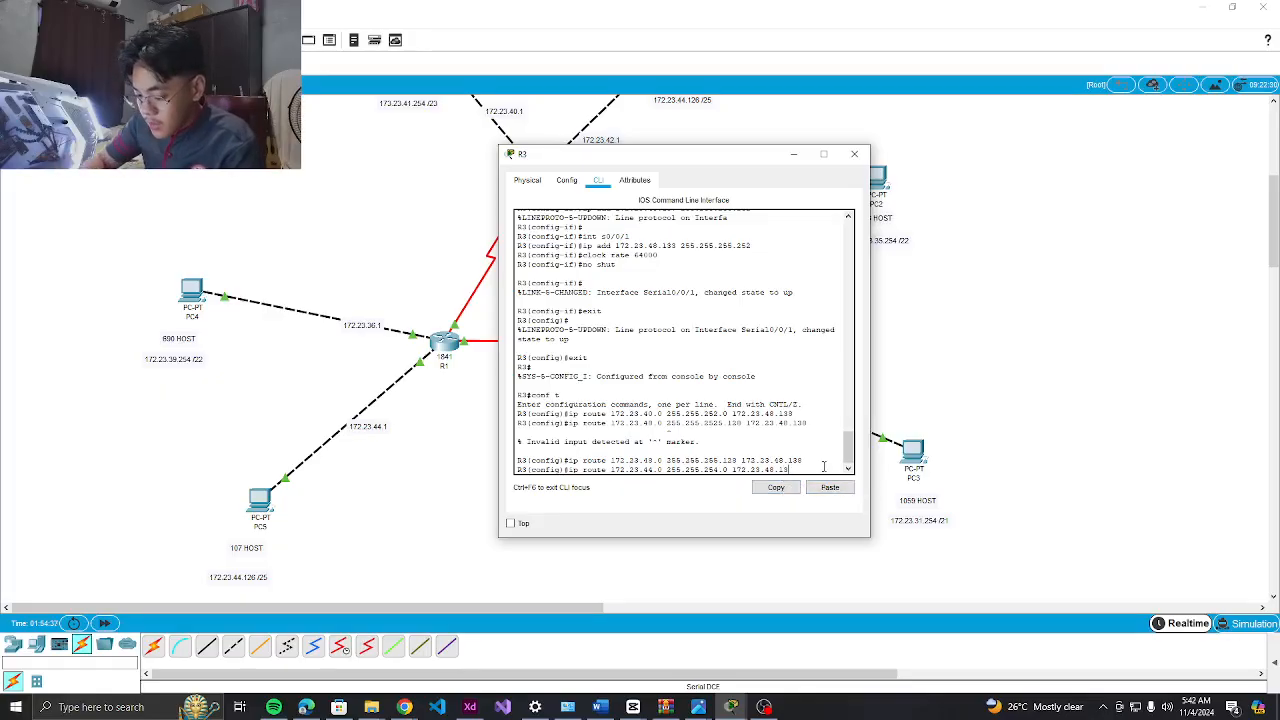
# Add routes to 172.23.44.0 and 172.23.46.0 255.255.254.0 via 172.23.48.134, then begin the default route
pyautogui.press('Return')
pyautogui.press('Up')
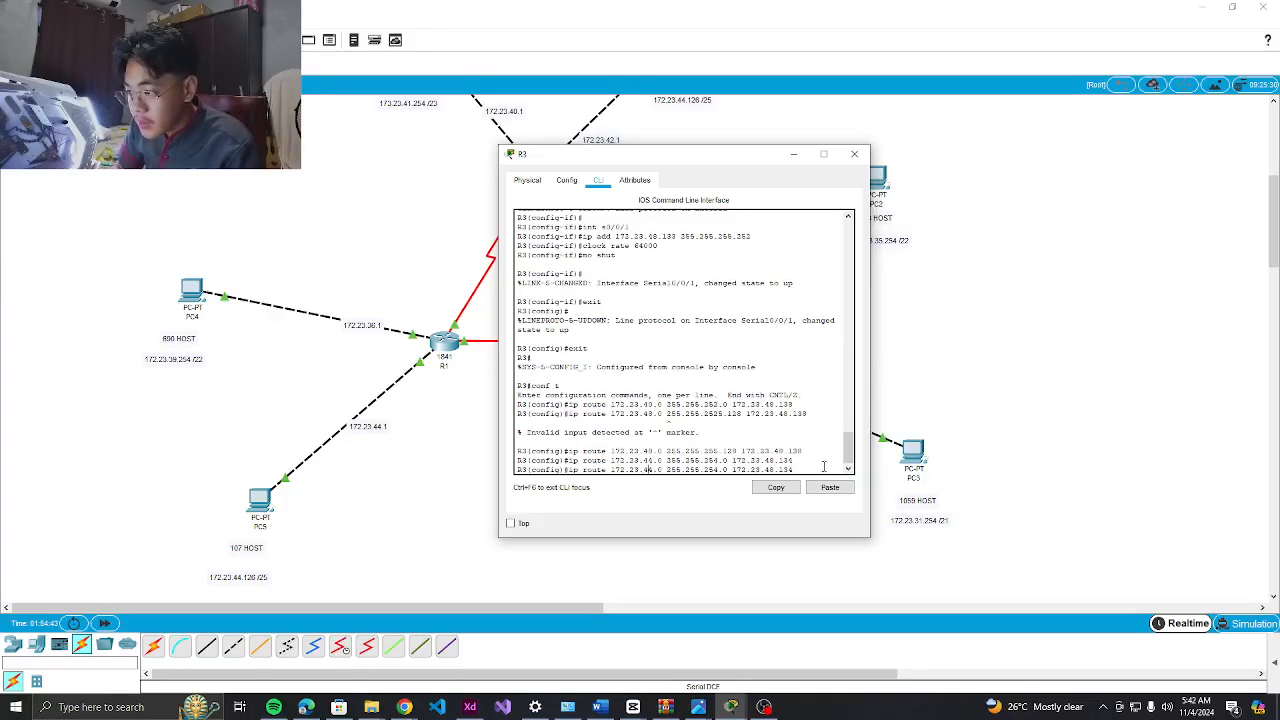
pyautogui.press('BackSpace')
pyautogui.write('6')
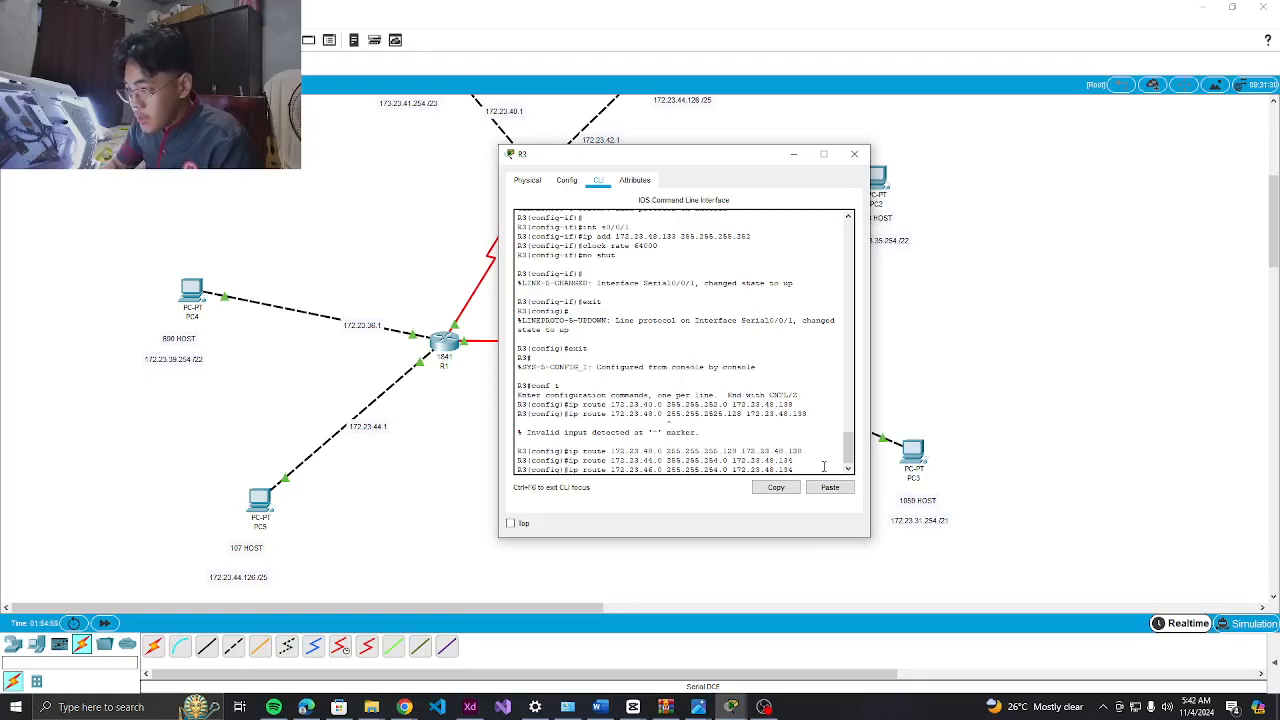
pyautogui.press('Return')
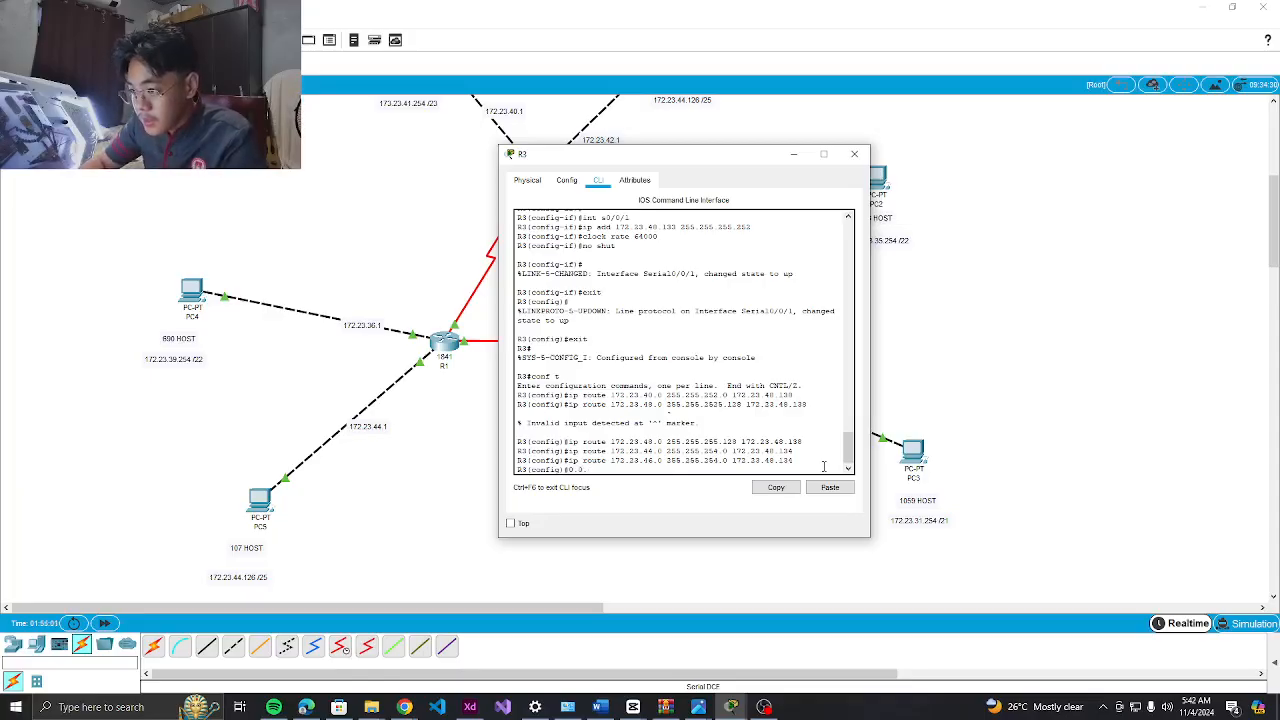
pyautogui.write('route 0.0.0.0 0.0.0.0 17')
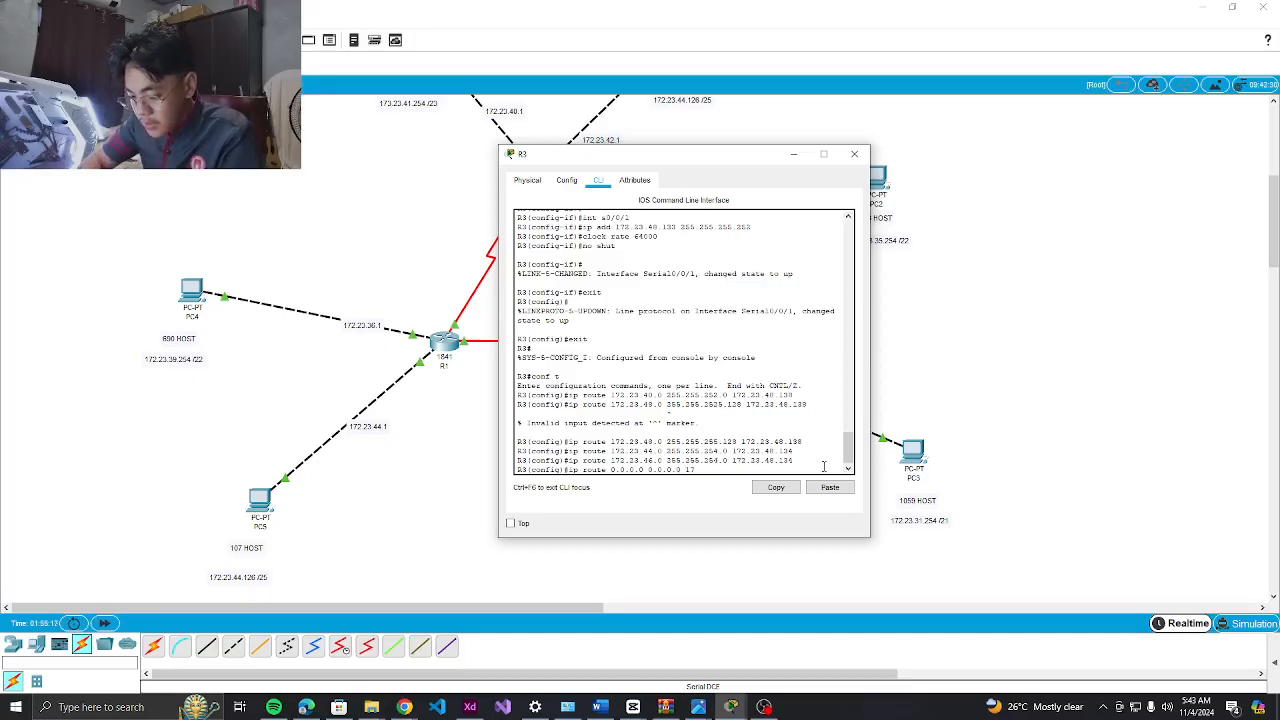
pyautogui.write('.23.48.138')
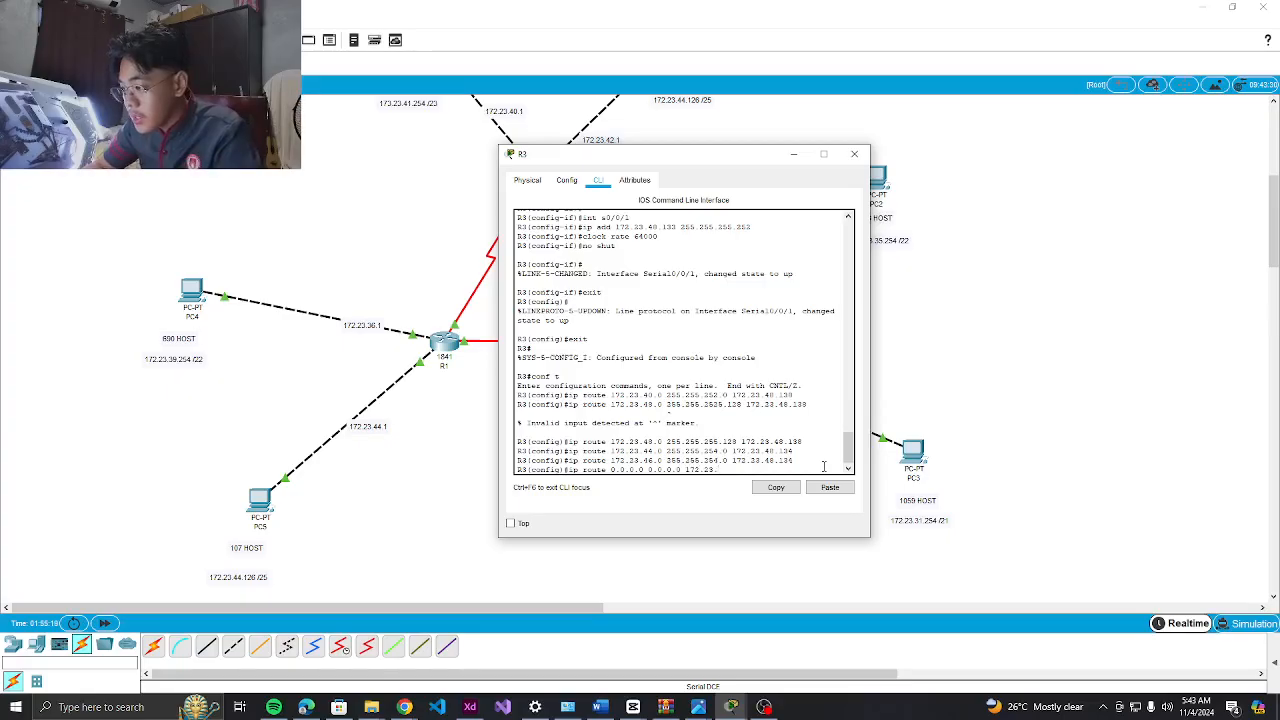
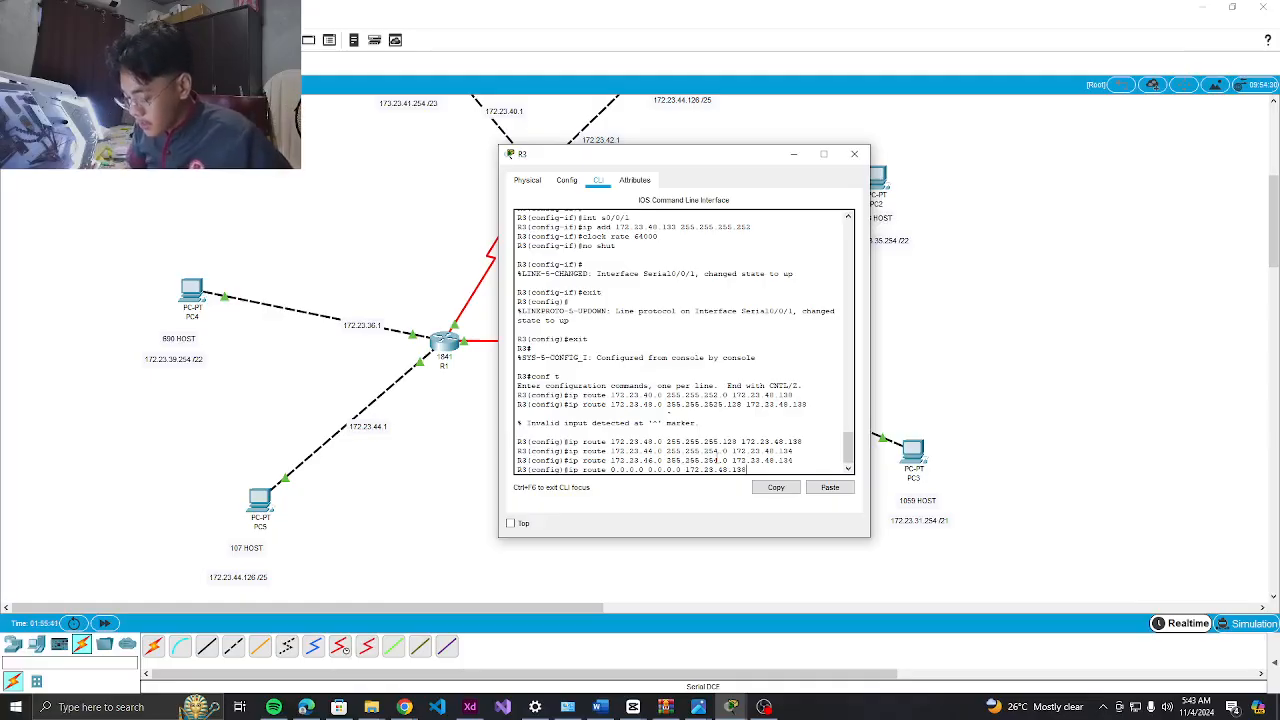
# Add R3 default routes 0.0.0.0 0.0.0.0 via 172.23.48.138 and 172.23.48.134
pyautogui.press('Return')
pyautogui.press('Up')
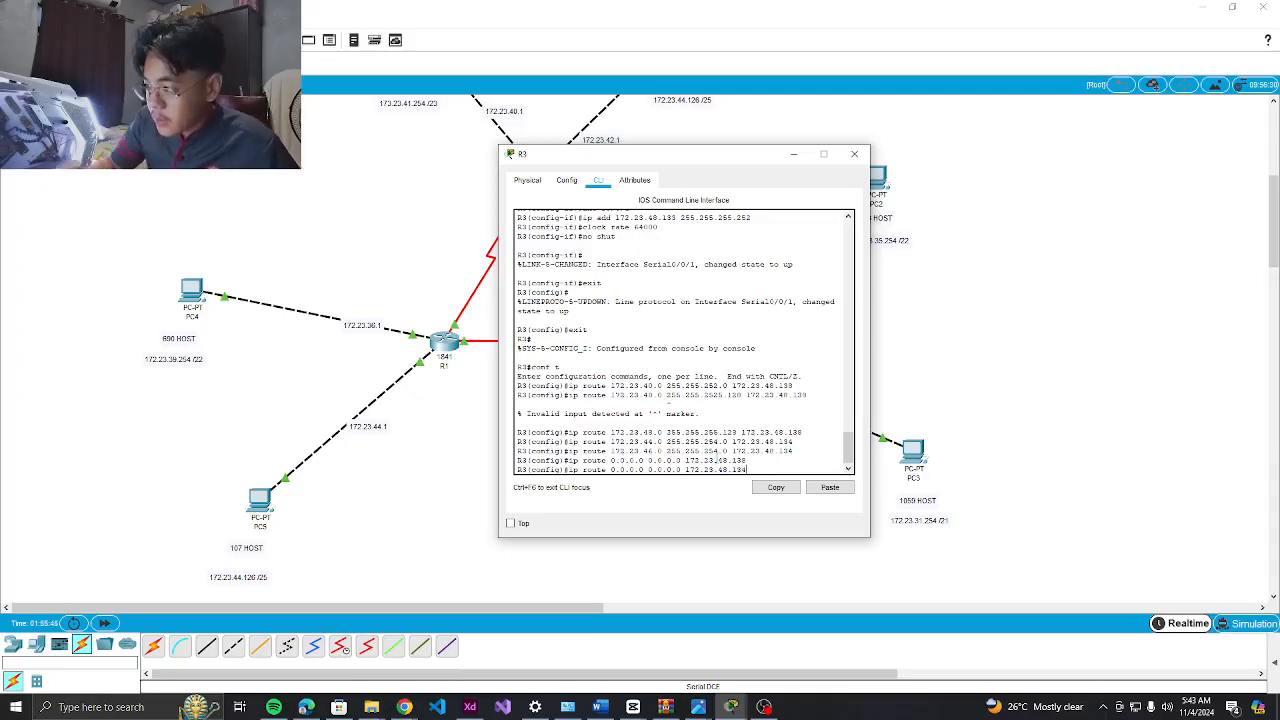
pyautogui.press('Return')
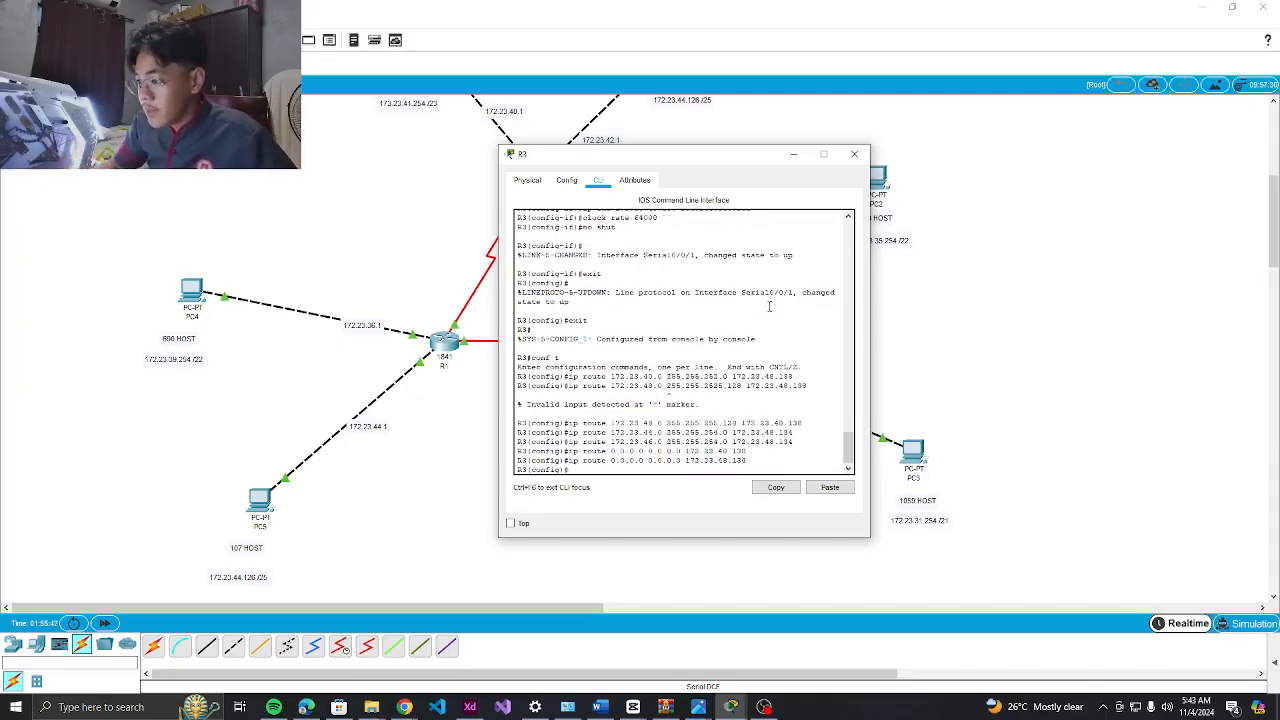
# Close R3's configuration window to return to the three-router topology
pyautogui.click(855, 154)
pyautogui.scroll(3, 674, 366)
pyautogui.scroll(-3, 673, 373)
pyautogui.scroll(1, 673, 373)
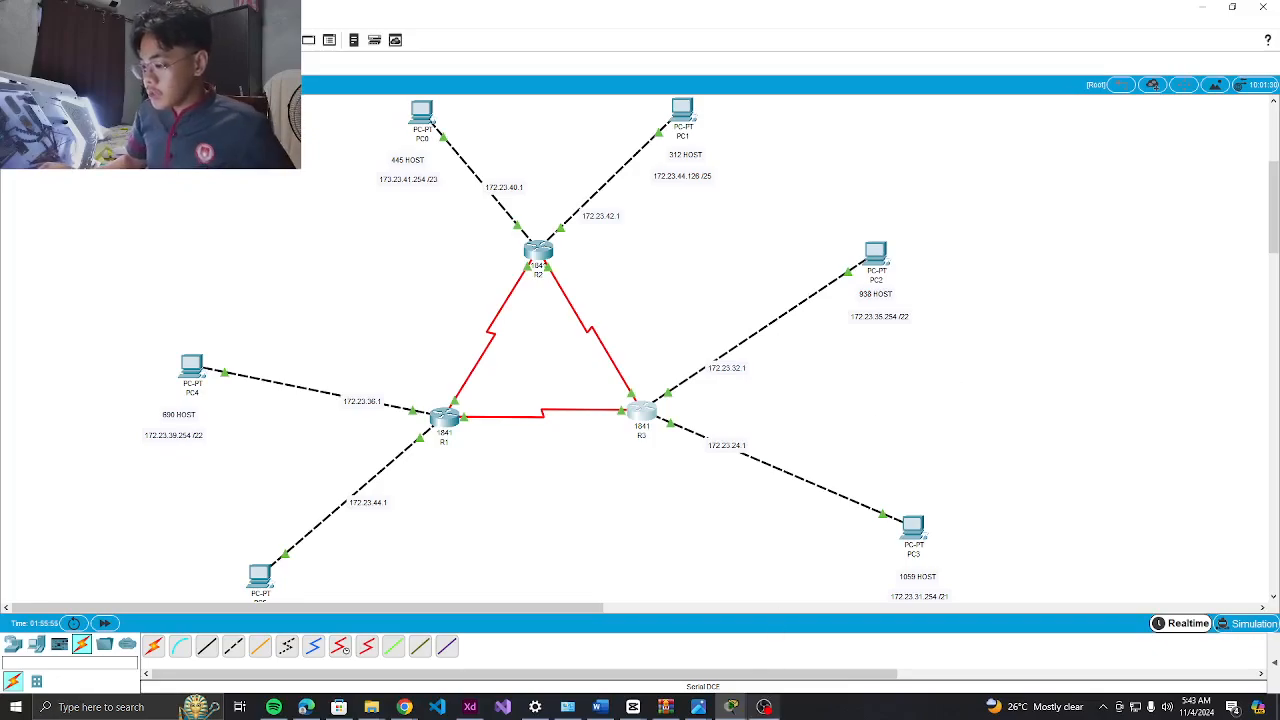
# Switch to Simulation mode and step the PC4-to-PC5 ping until its reply reaches PC4
pyautogui.click(1204, 7)
pyautogui.click(1204, 7)
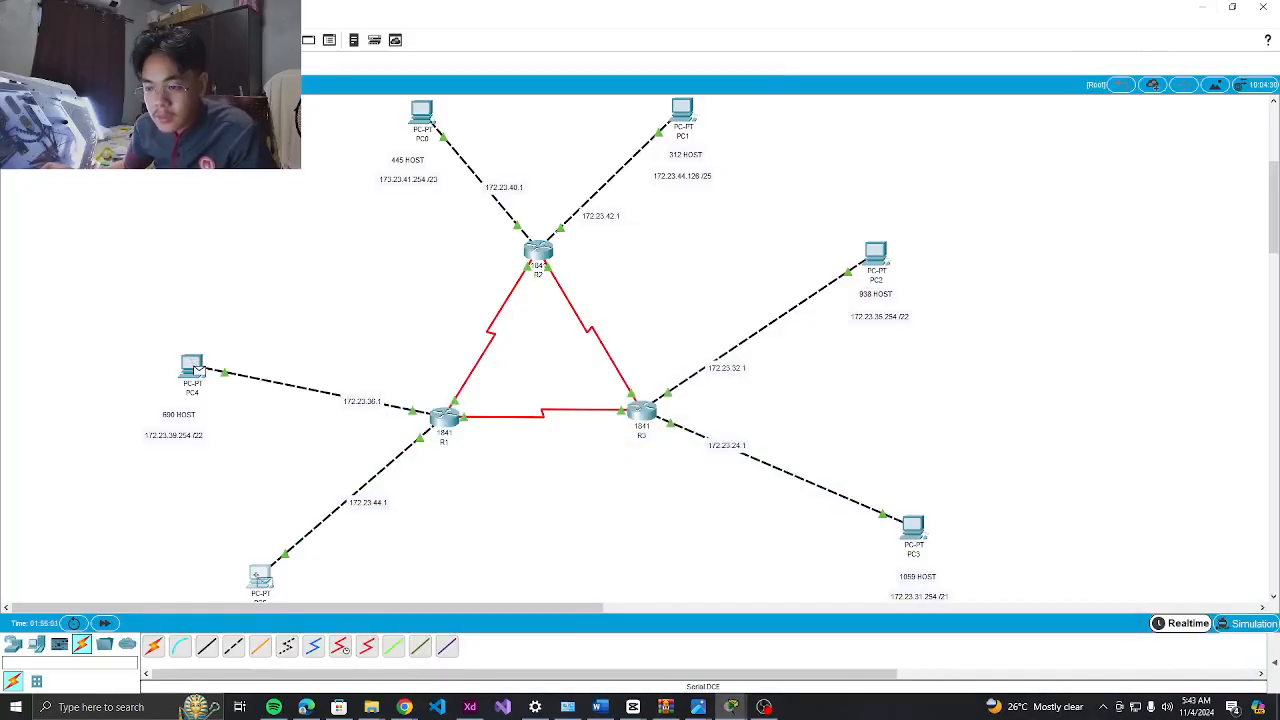
pyautogui.click(1238, 624)
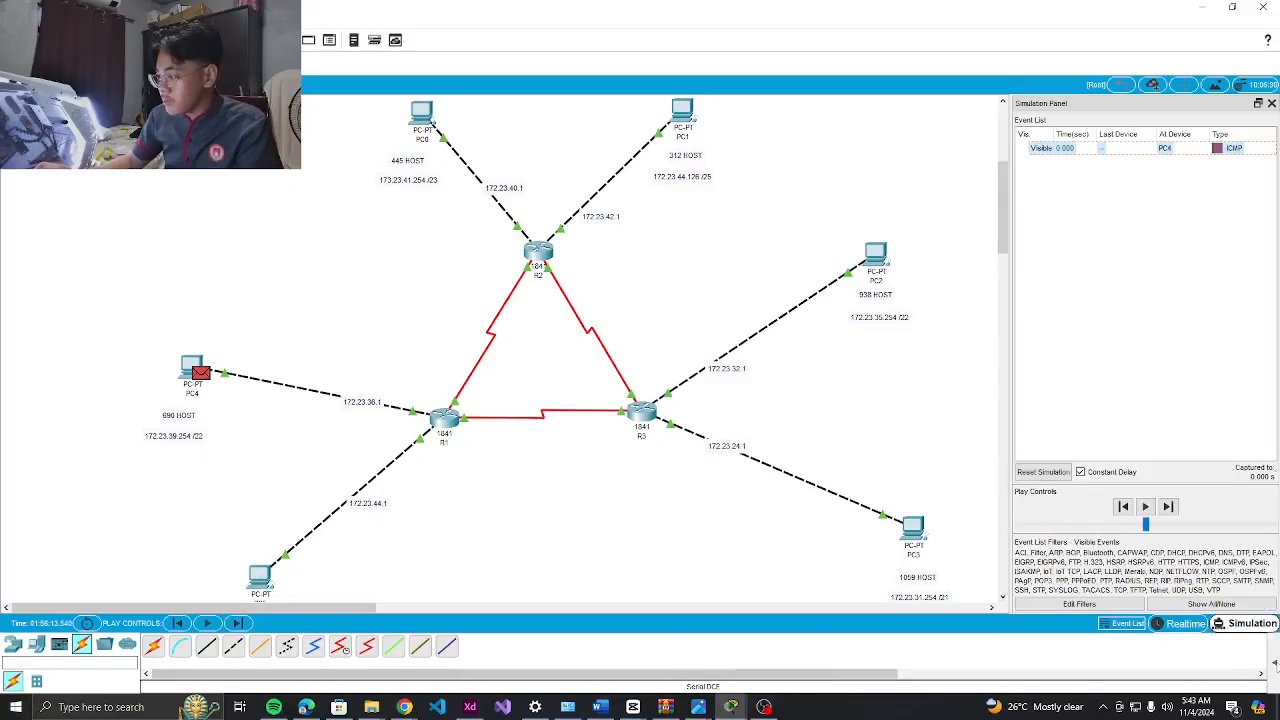
pyautogui.click(1274, 663)
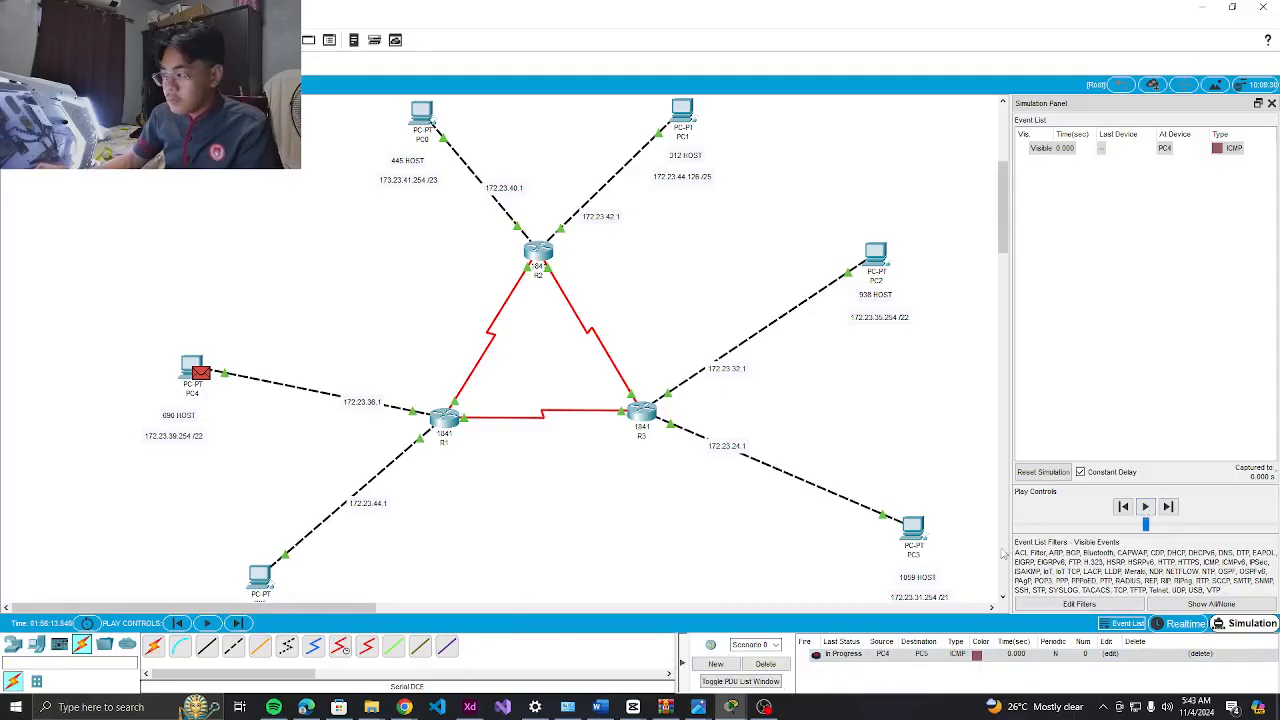
pyautogui.click(1146, 508)
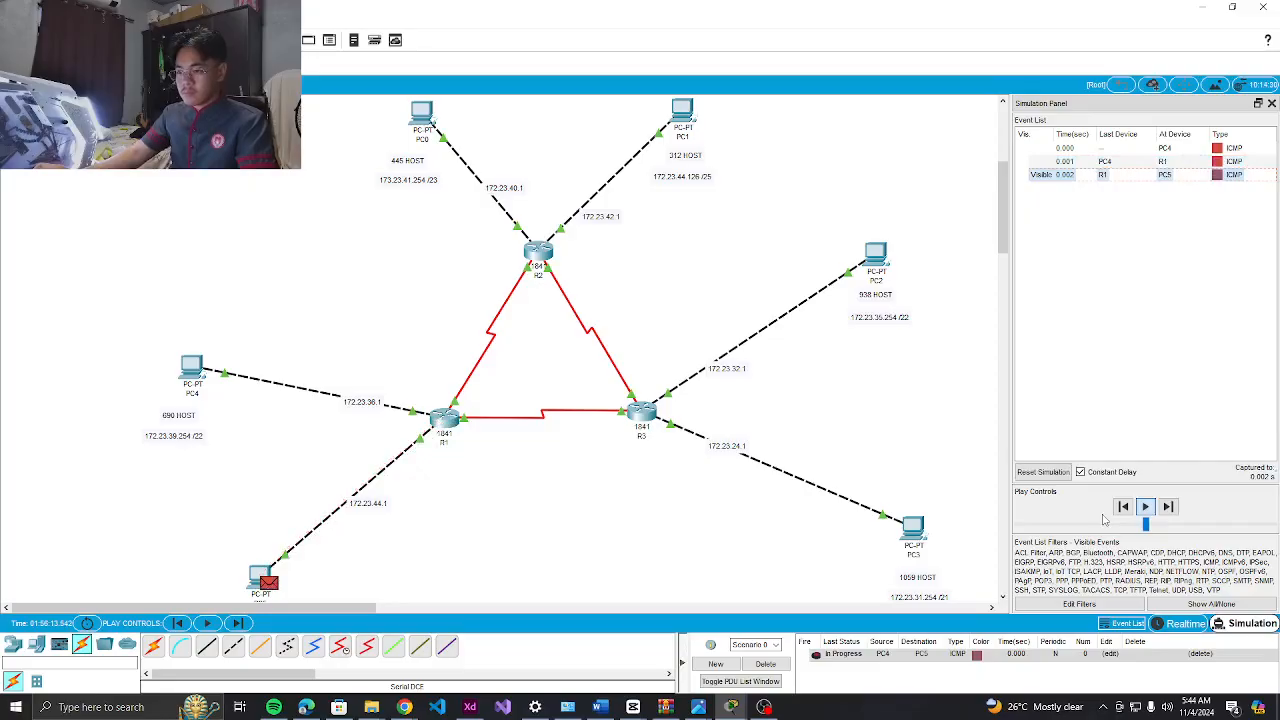
pyautogui.click(1168, 507)
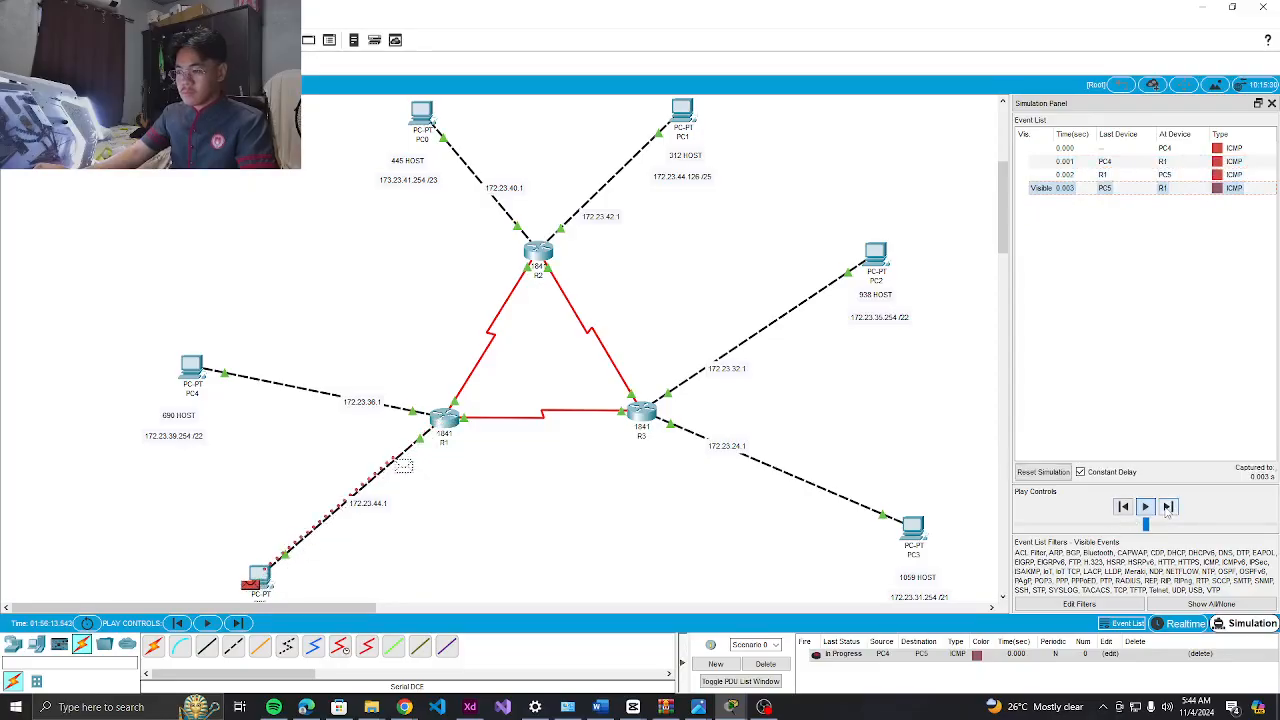
pyautogui.click(1168, 507)
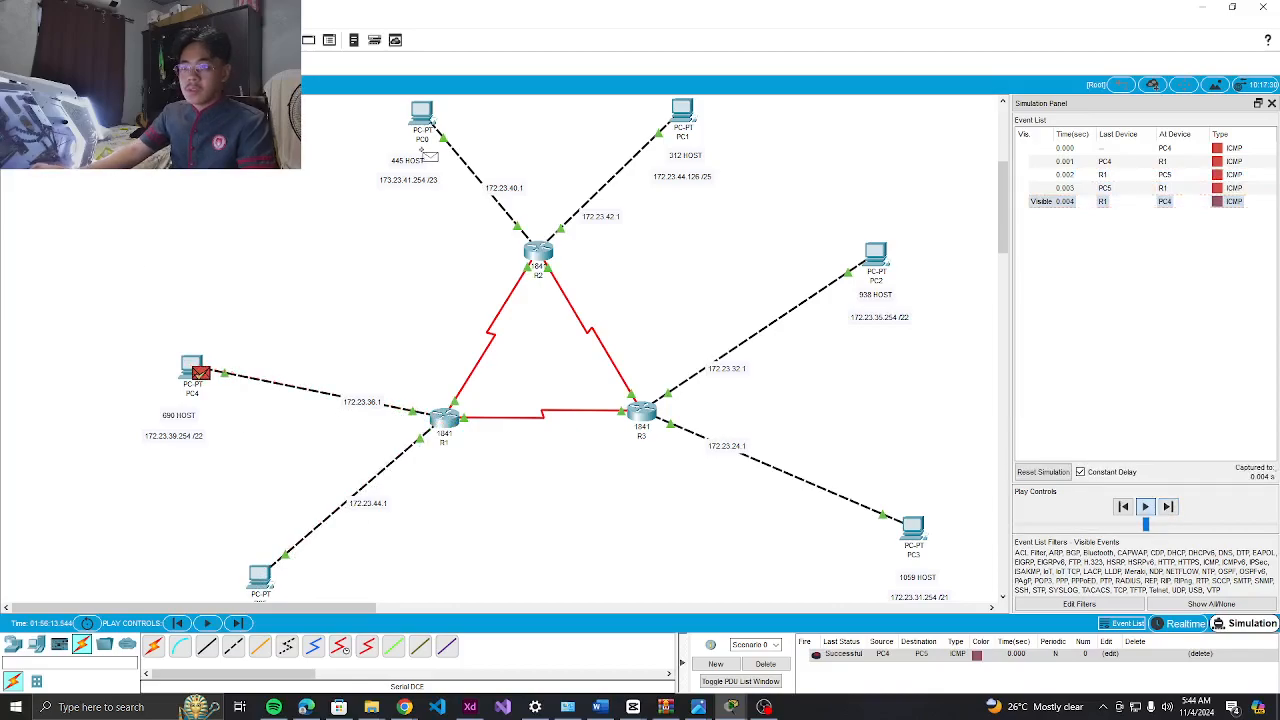
# Send a simulated PC0-to-PC1 ping, step it toward PC1, then delete all PDUs
pyautogui.click(425, 116)
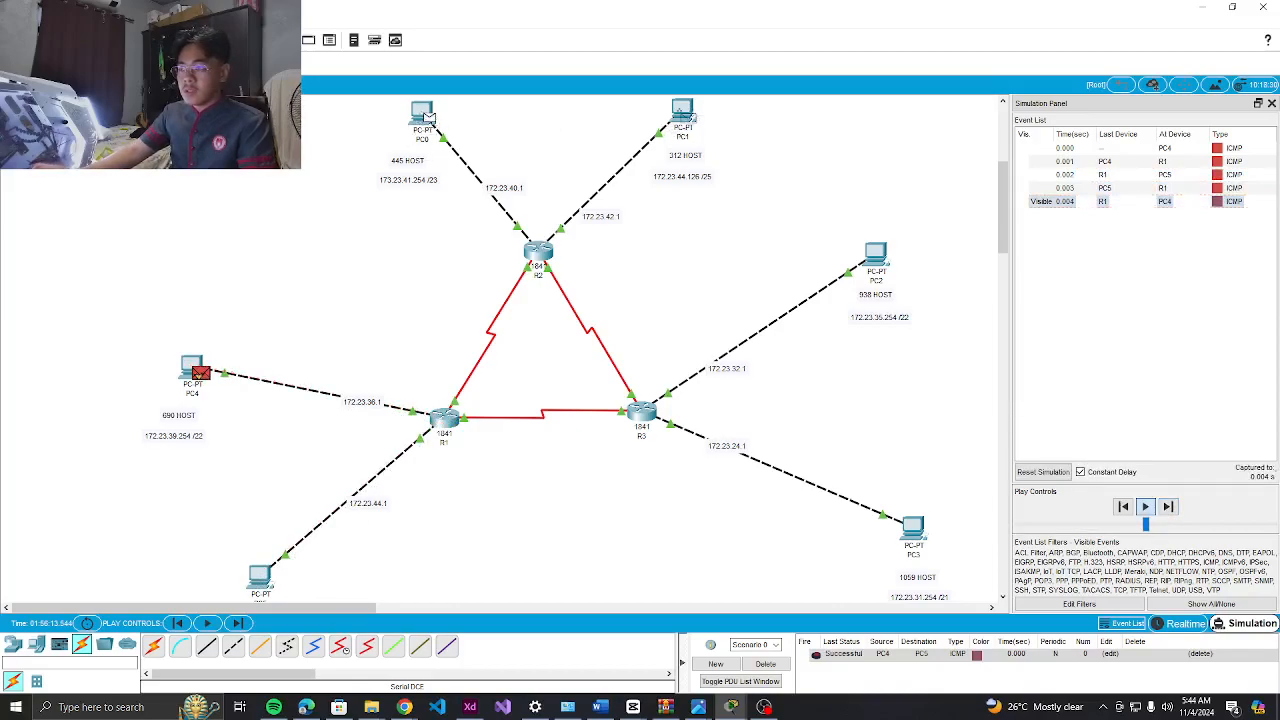
pyautogui.click(684, 114)
pyautogui.click(1146, 507)
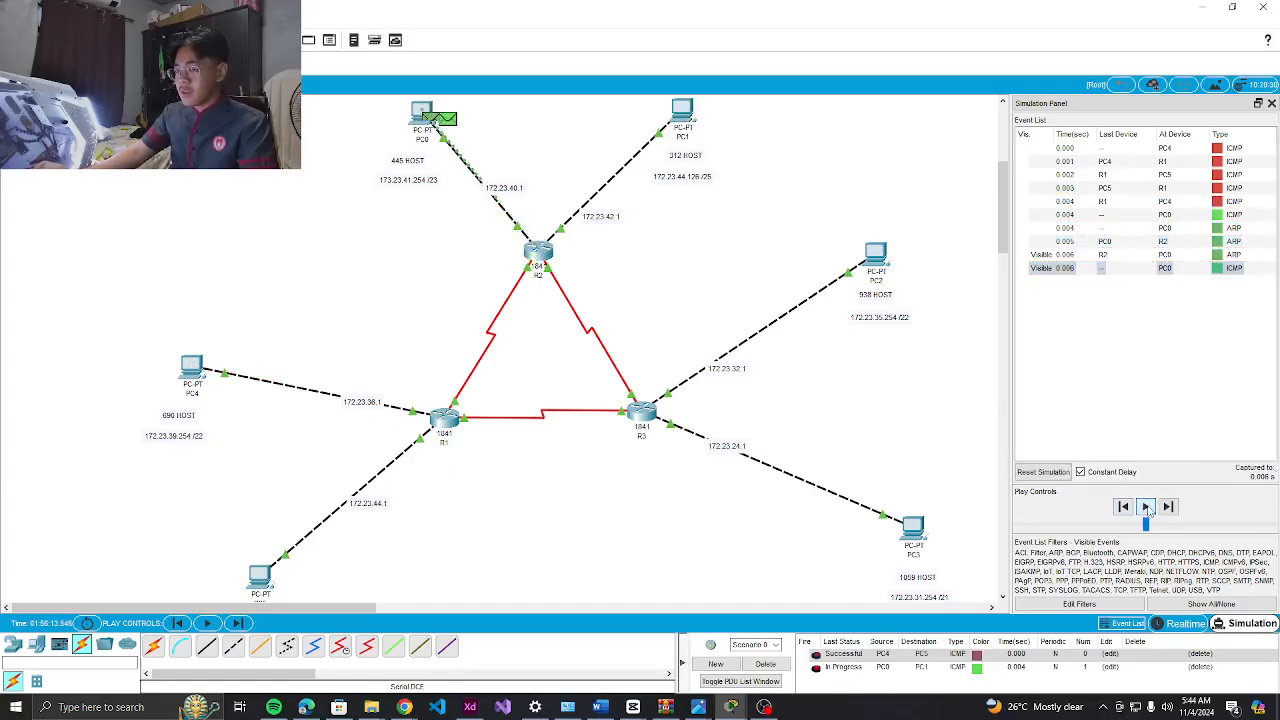
pyautogui.click(1146, 507)
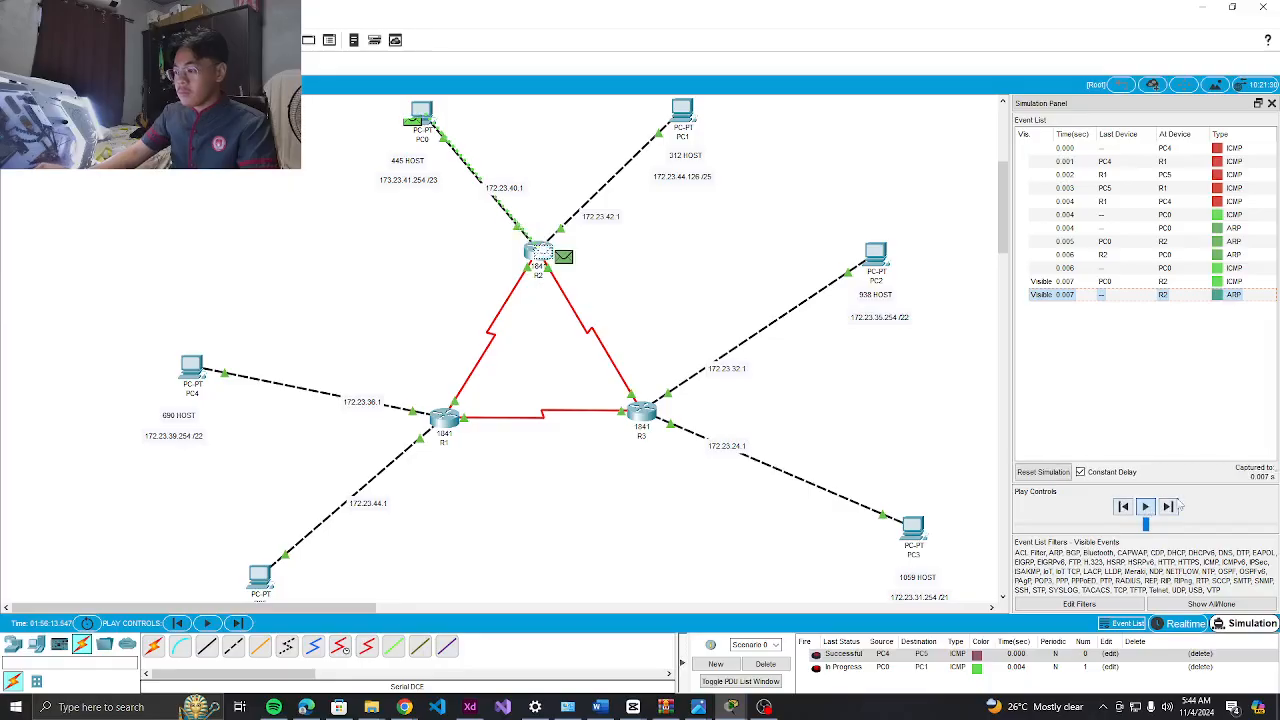
pyautogui.click(1173, 507)
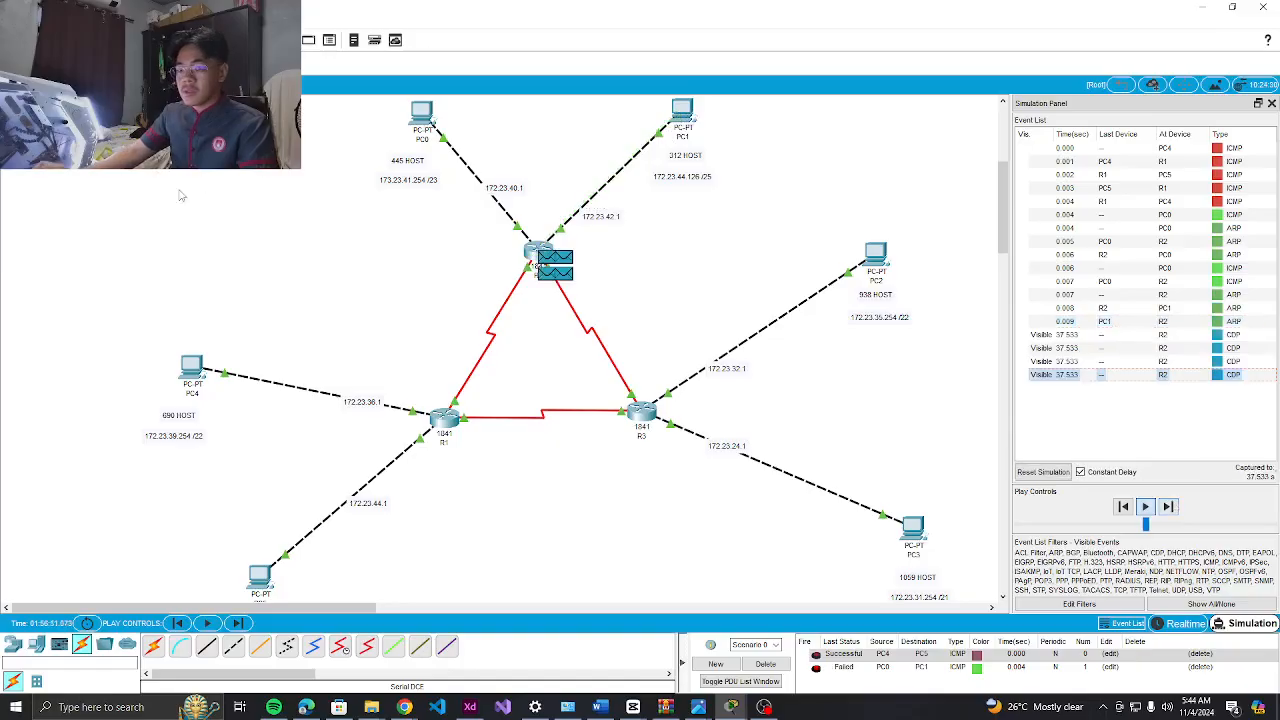
pyautogui.click(766, 664)
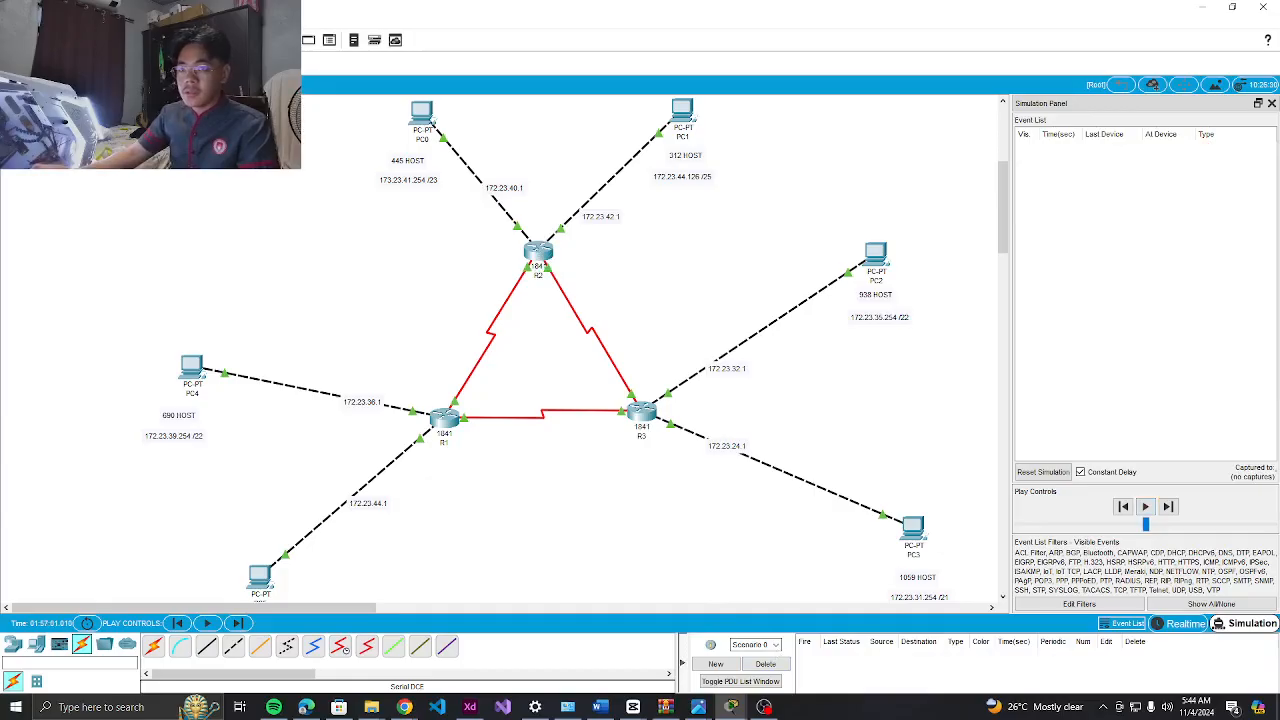
# Step a PC0-to-PC1 ping through R2 and back until Successful, then delete it
pyautogui.click(422, 124)
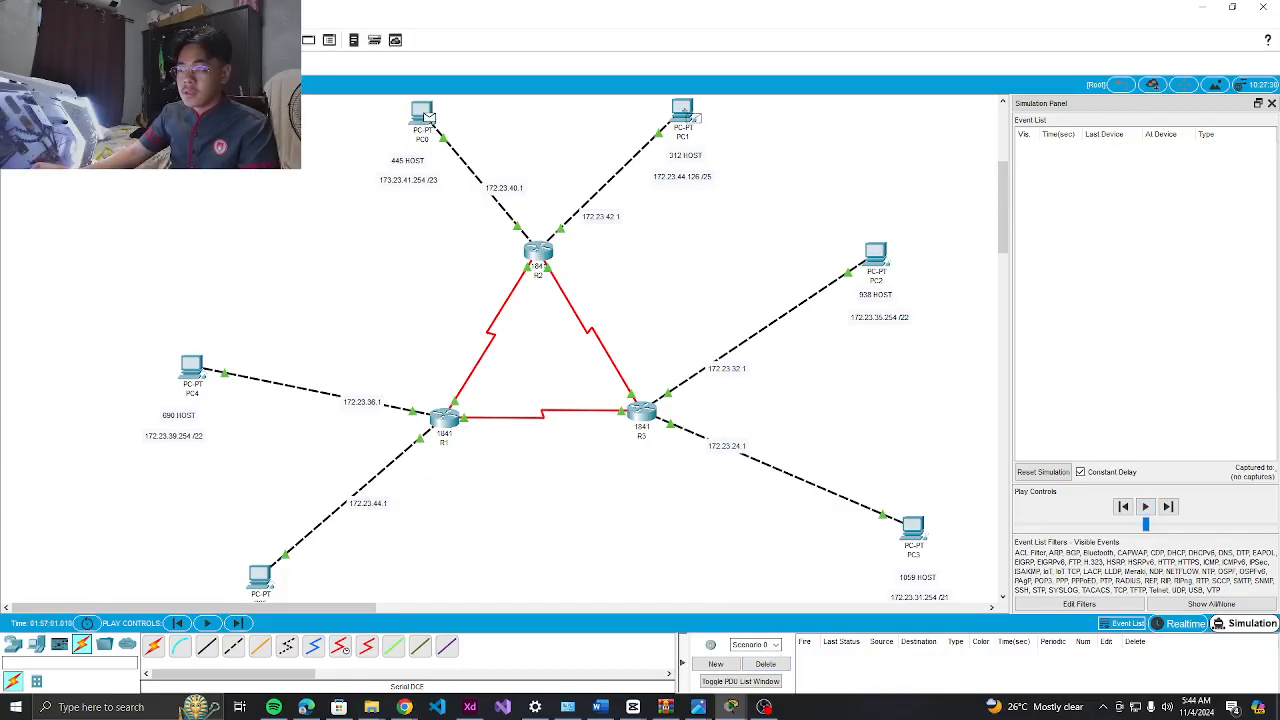
pyautogui.click(690, 114)
pyautogui.click(1145, 507)
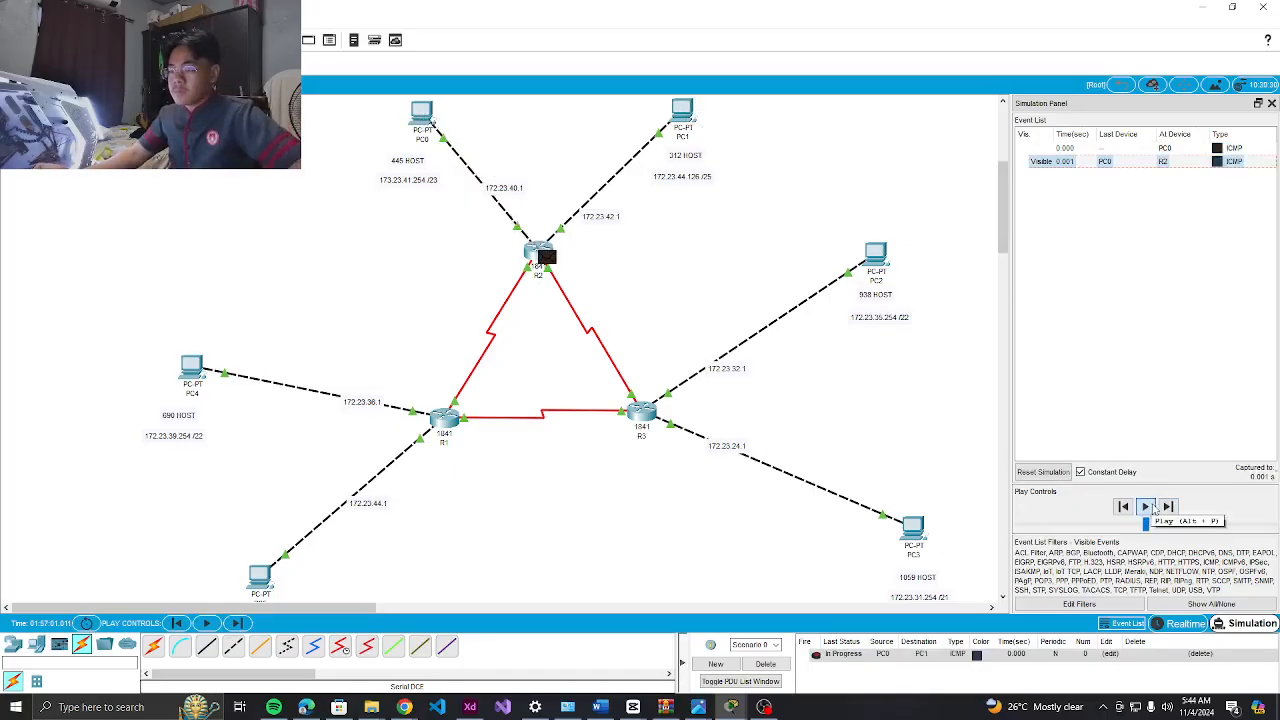
pyautogui.click(1169, 507)
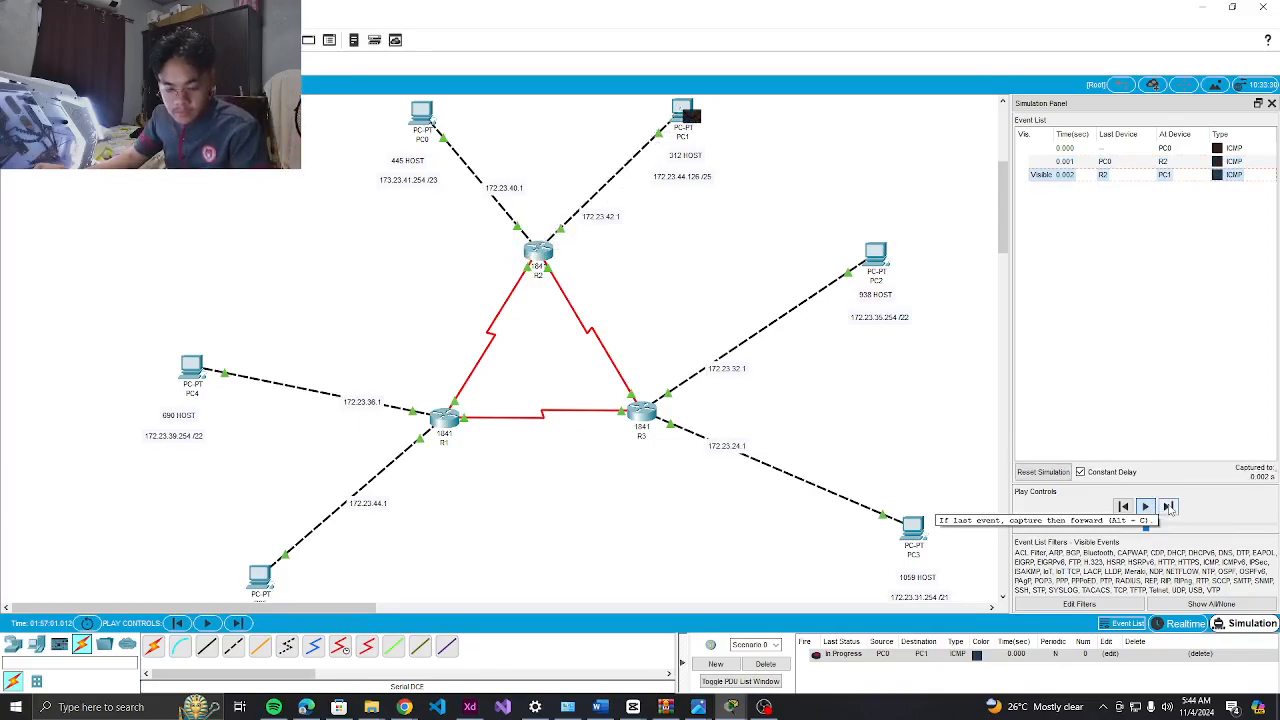
pyautogui.click(1169, 507)
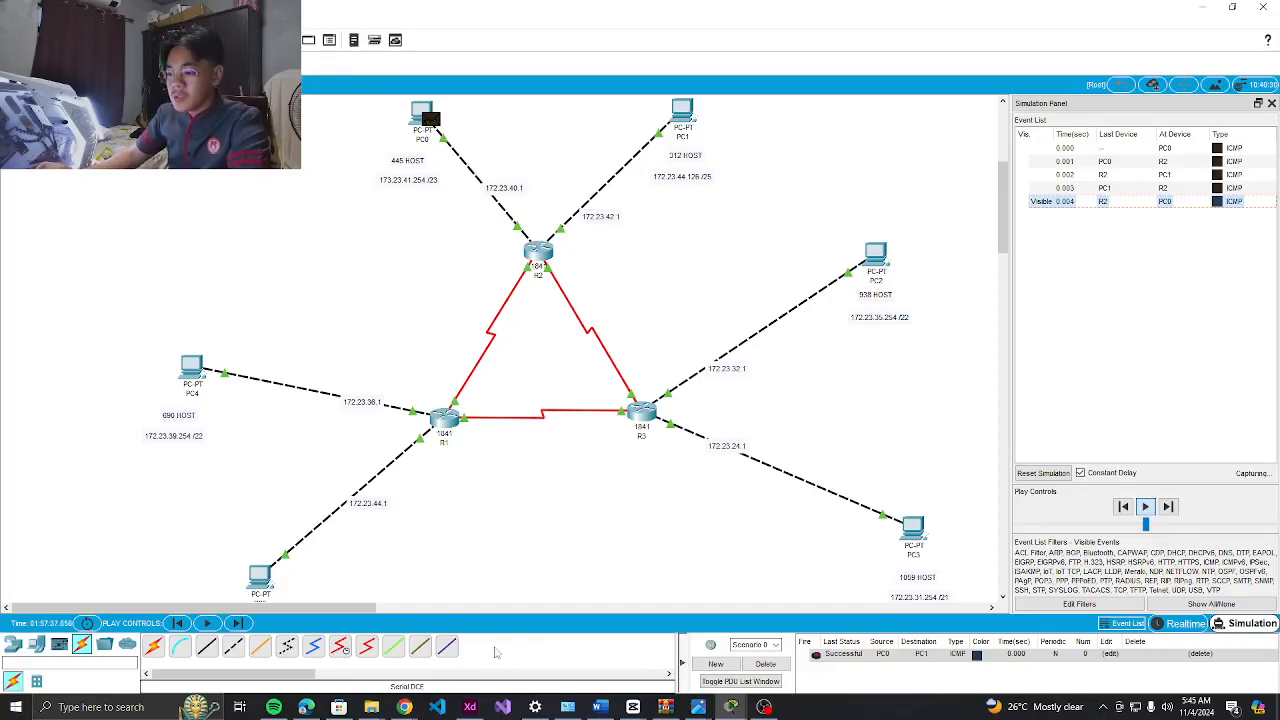
pyautogui.click(766, 664)
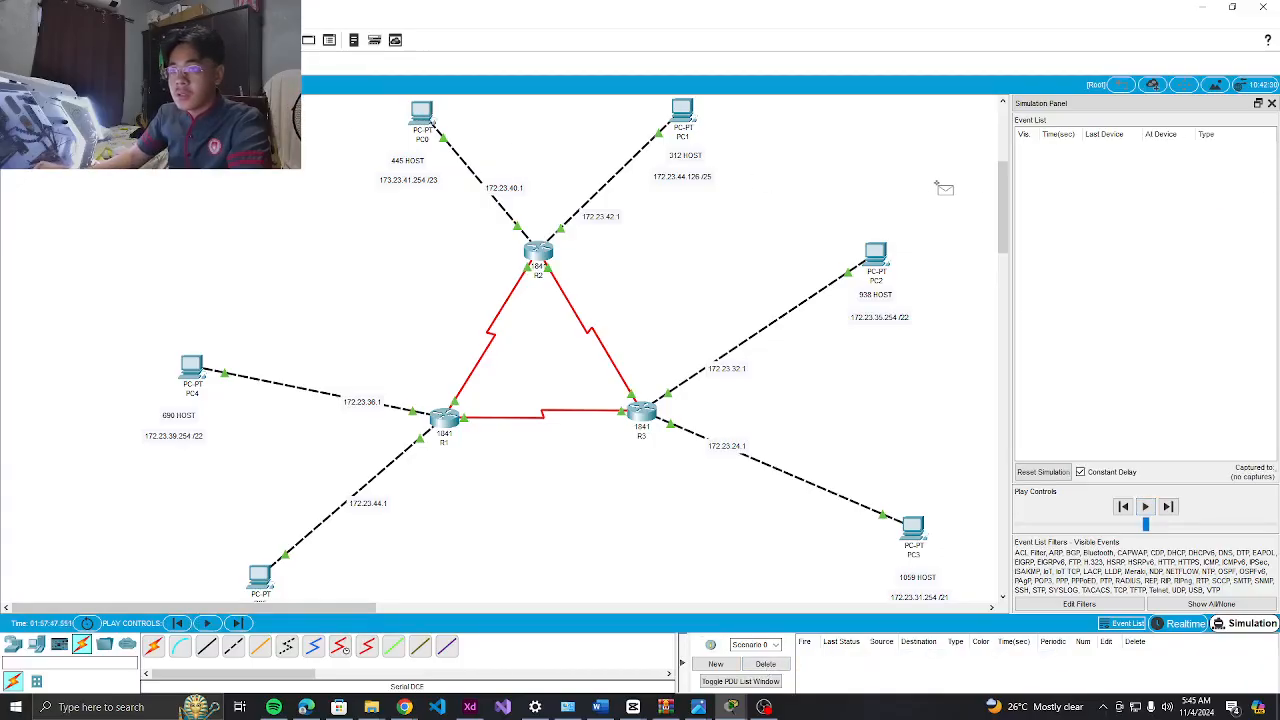
# Run a simulated PC2-to-PC3 ping, then delete it from the scenario
pyautogui.click(912, 530)
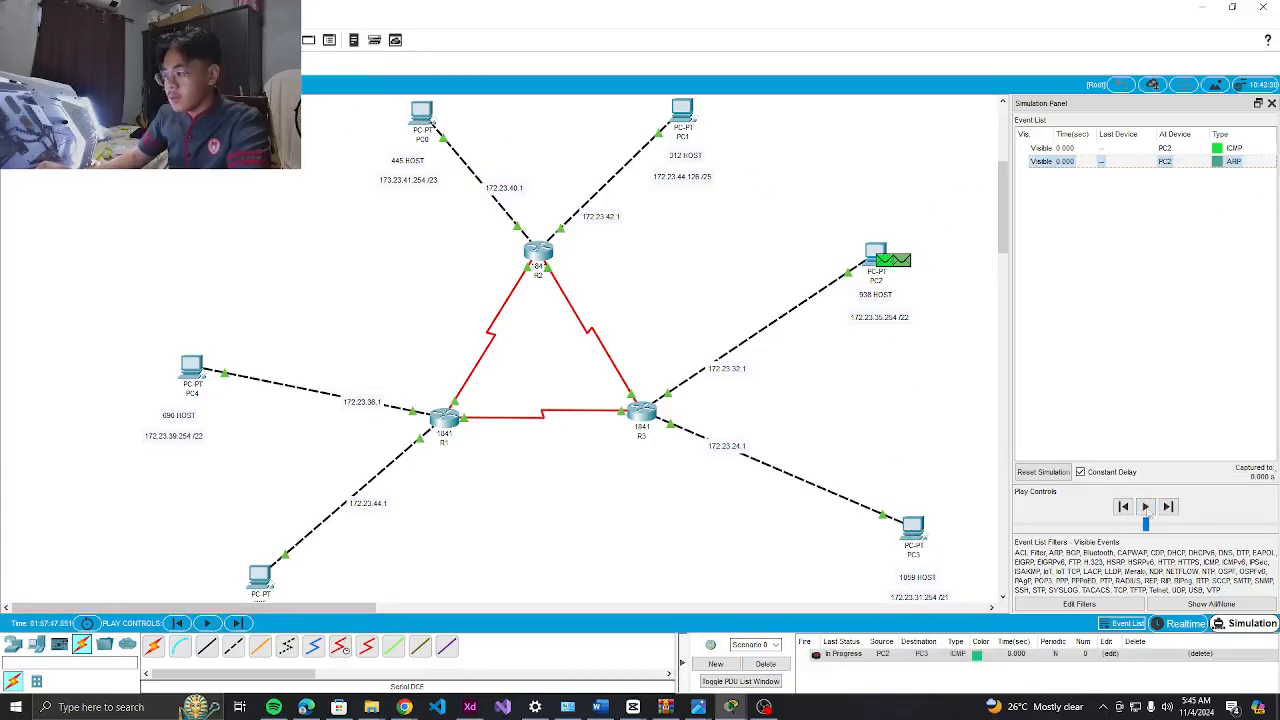
pyautogui.click(1146, 507)
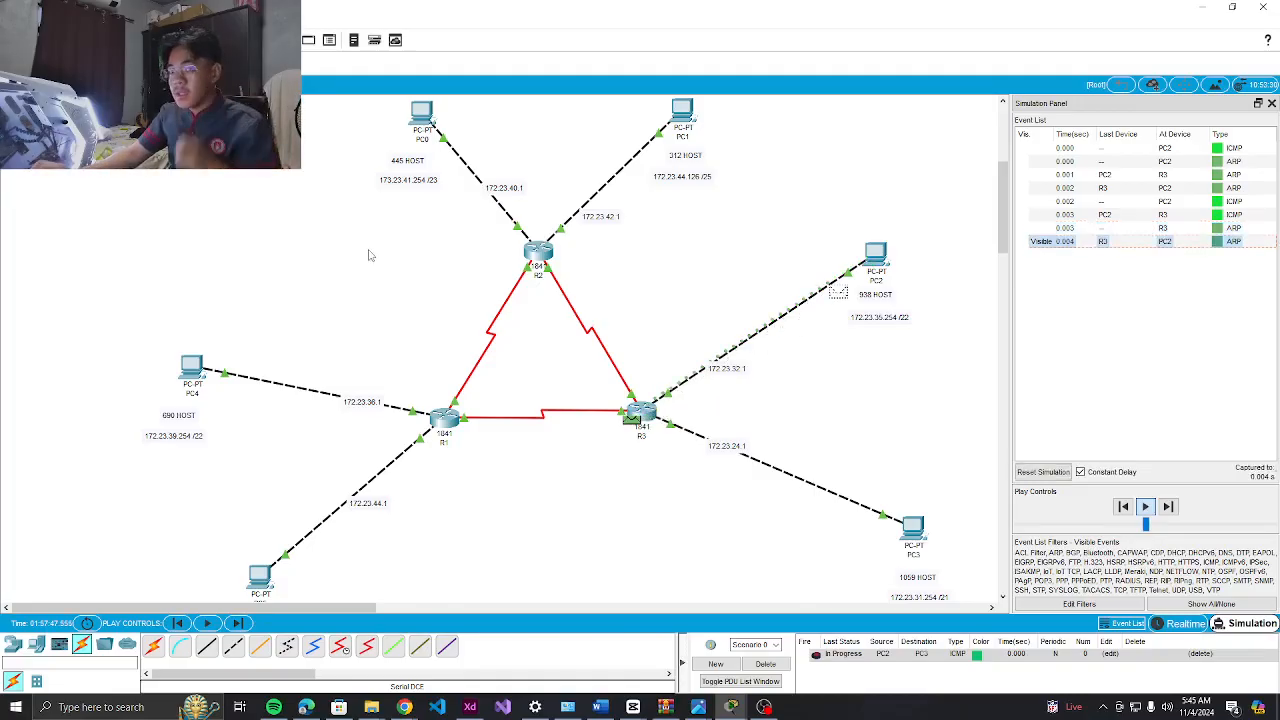
pyautogui.click(764, 664)
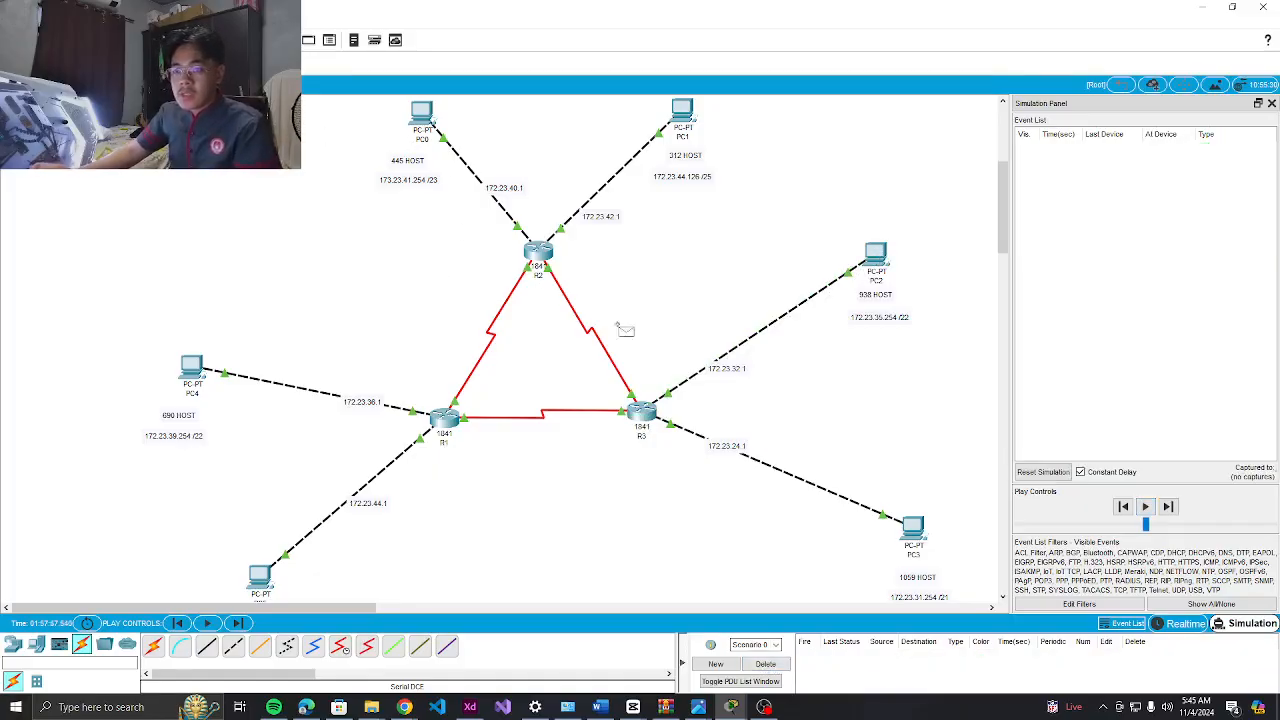
# Send a PC3-to-PC2 ping that fails toward R3, then open R3's command line
pyautogui.click(913, 530)
pyautogui.click(876, 256)
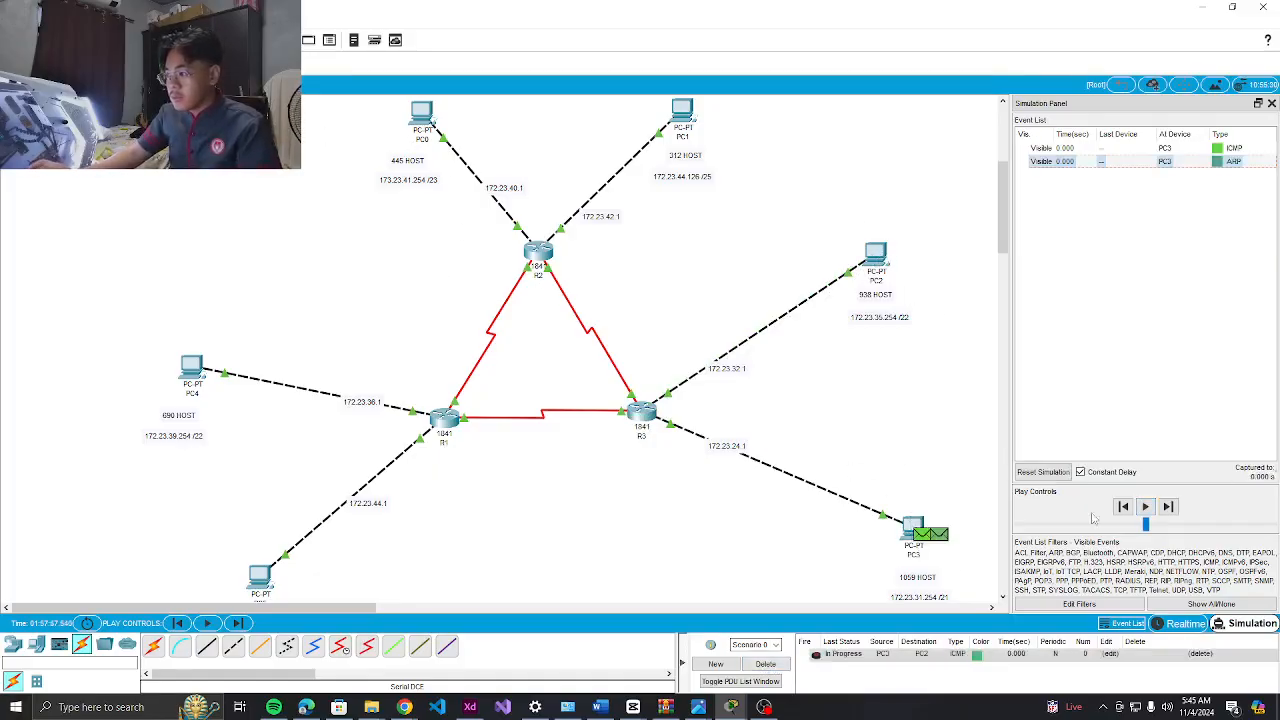
pyautogui.click(1145, 506)
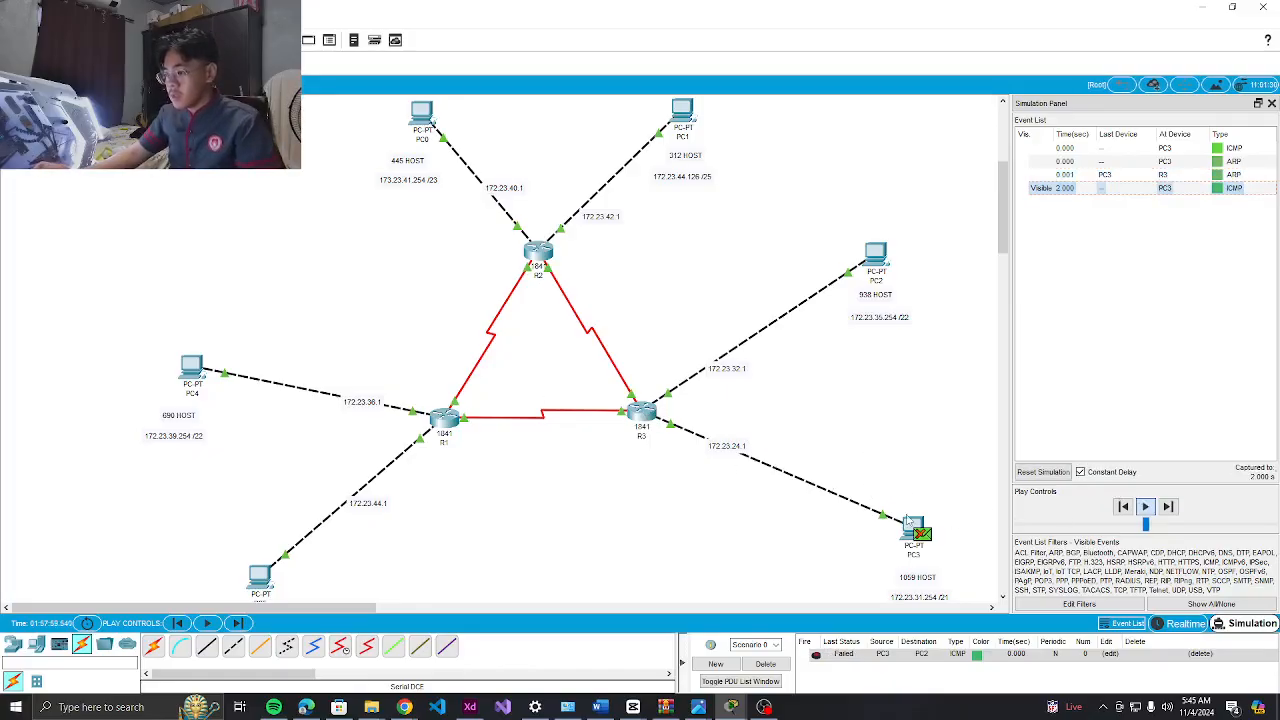
pyautogui.click(640, 412)
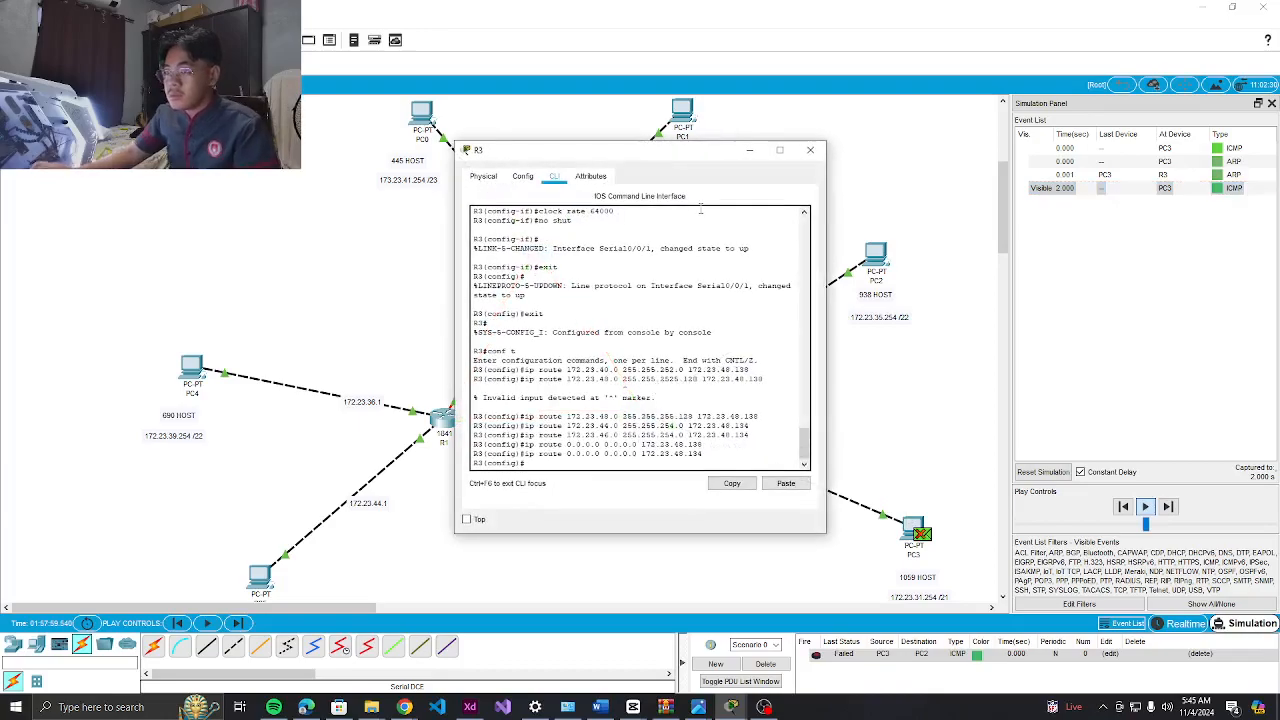
# Move R3's window aside, inspect its FastEthernet0/0 addressing, then close the window
pyautogui.click(523, 177)
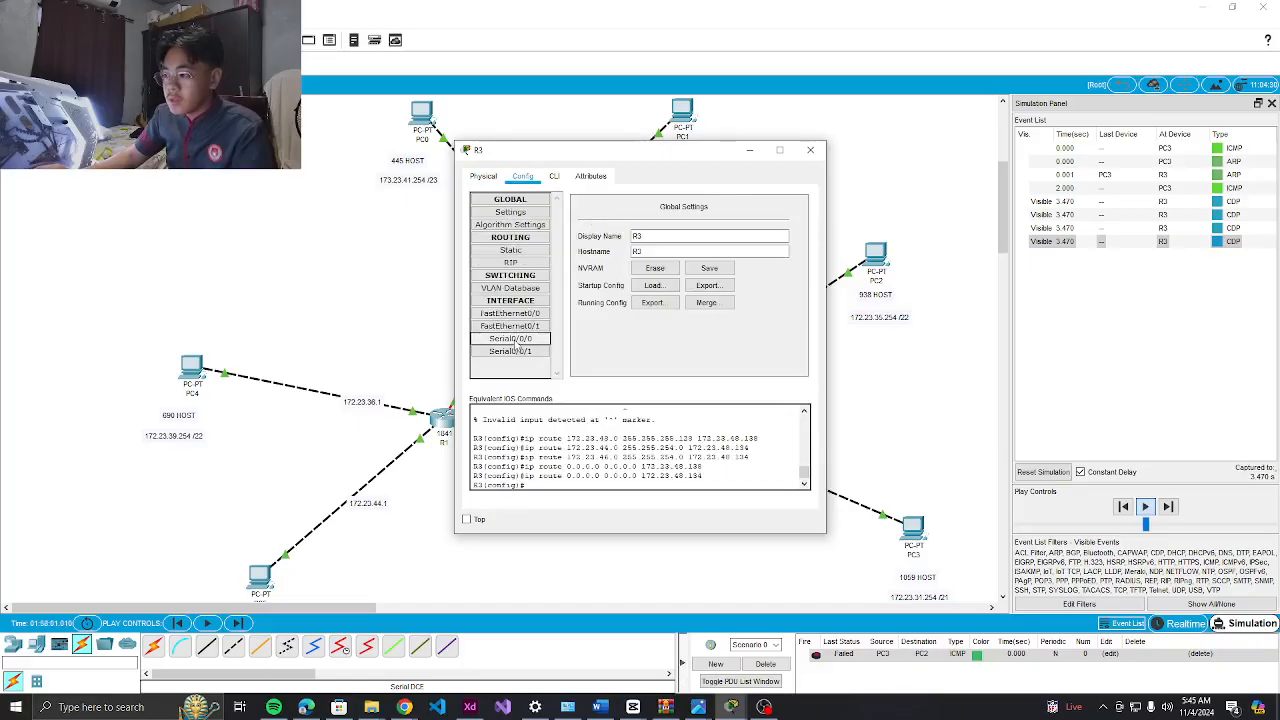
pyautogui.moveTo(691, 157); pyautogui.dragTo(383, 170)
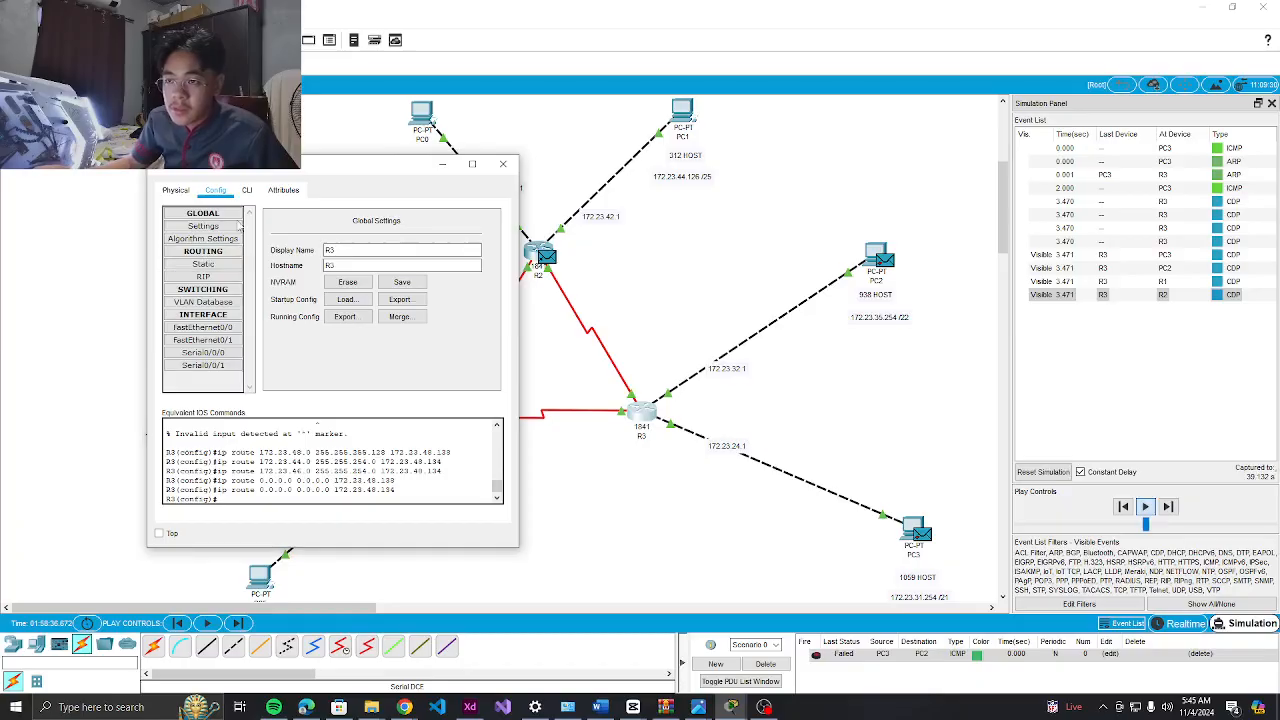
pyautogui.click(210, 328)
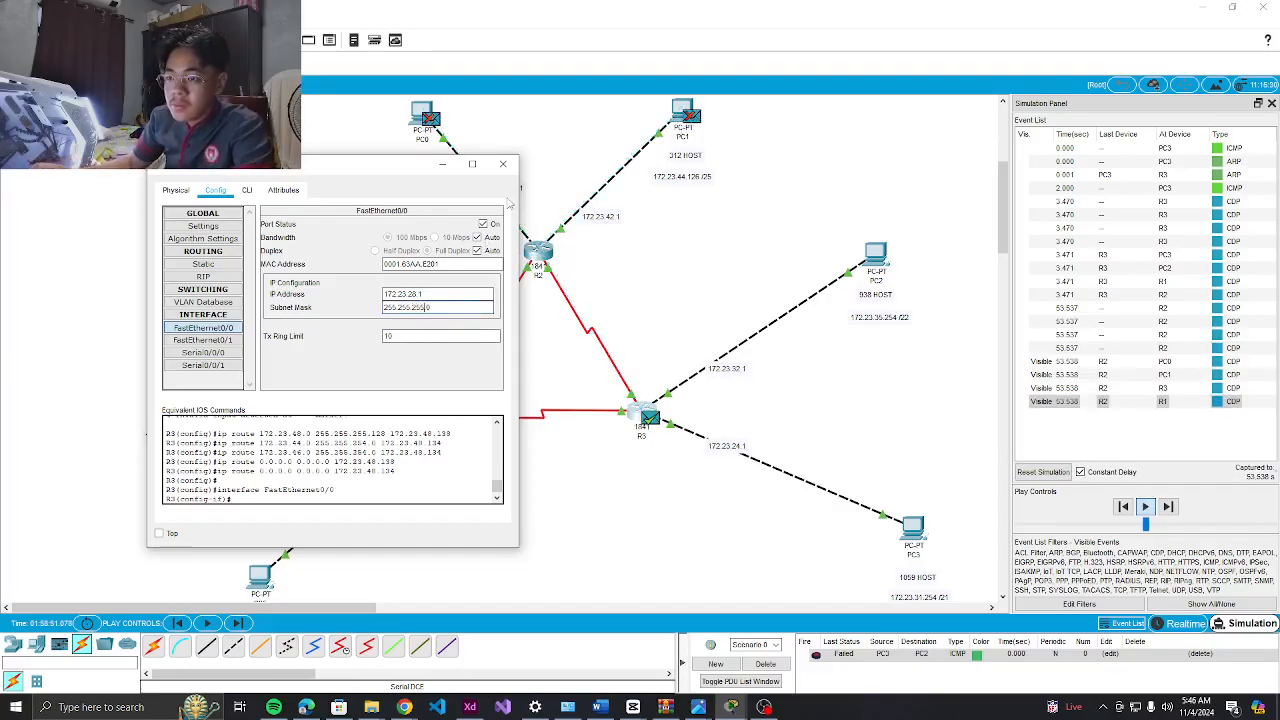
pyautogui.click(503, 164)
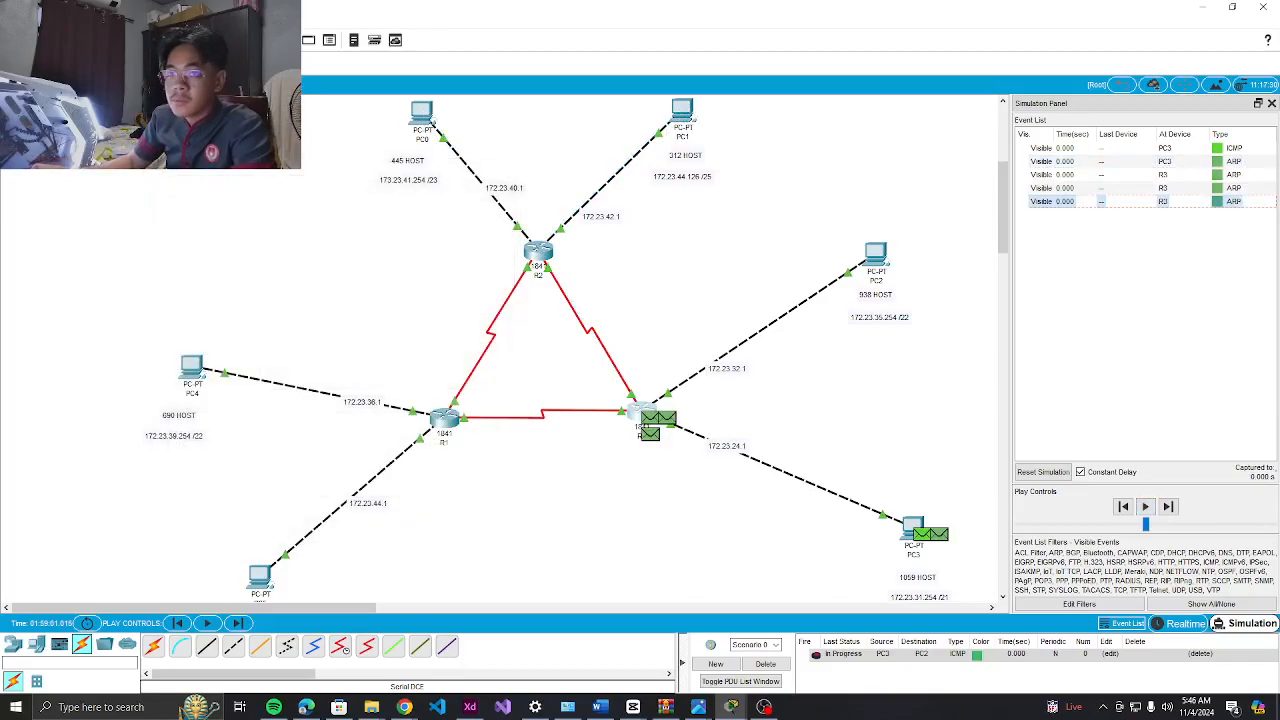
# Replace the old PDU with a PC3-to-PC2 ping, step it until it fails, then delete it
pyautogui.click(770, 664)
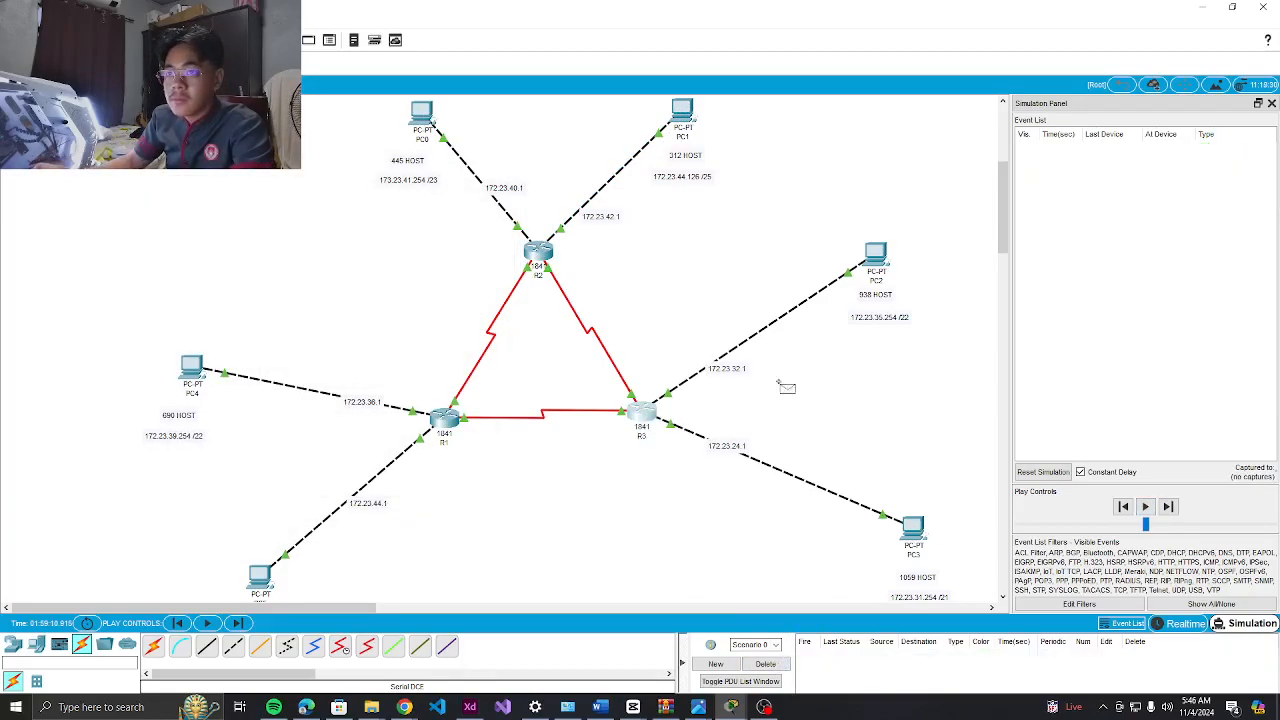
pyautogui.click(912, 528)
pyautogui.click(876, 256)
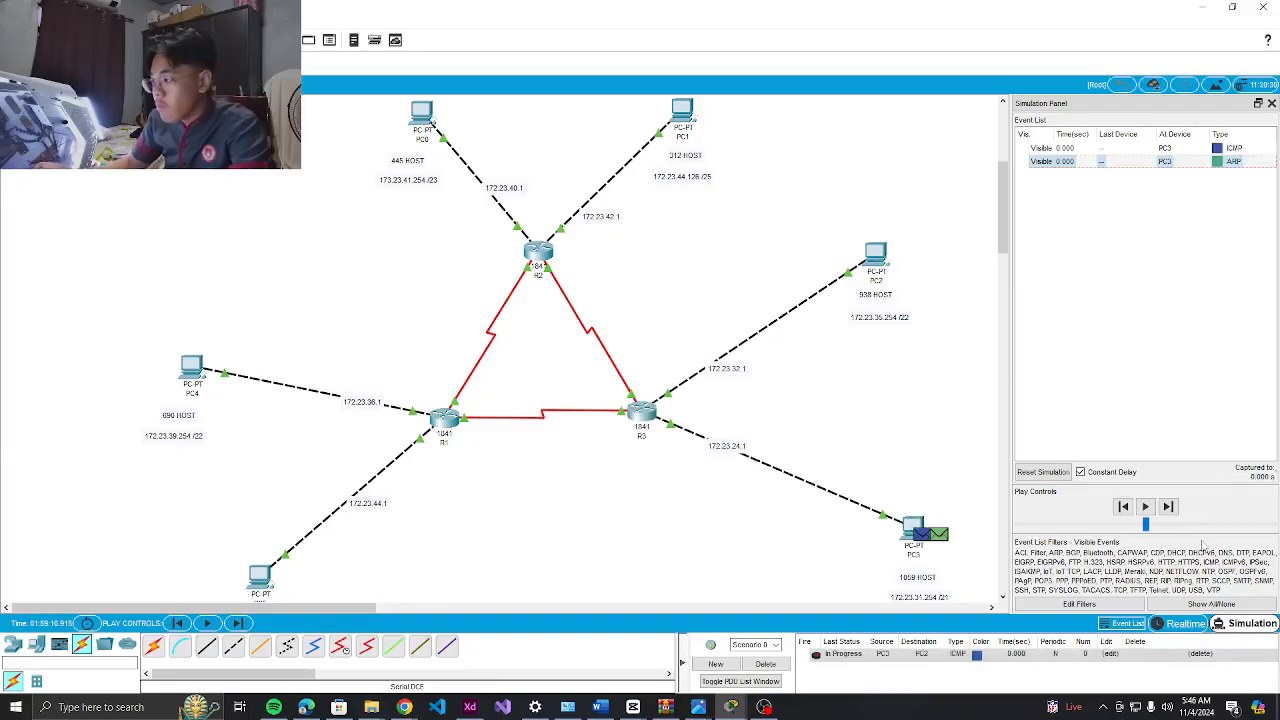
pyautogui.click(1167, 508)
pyautogui.click(1167, 508)
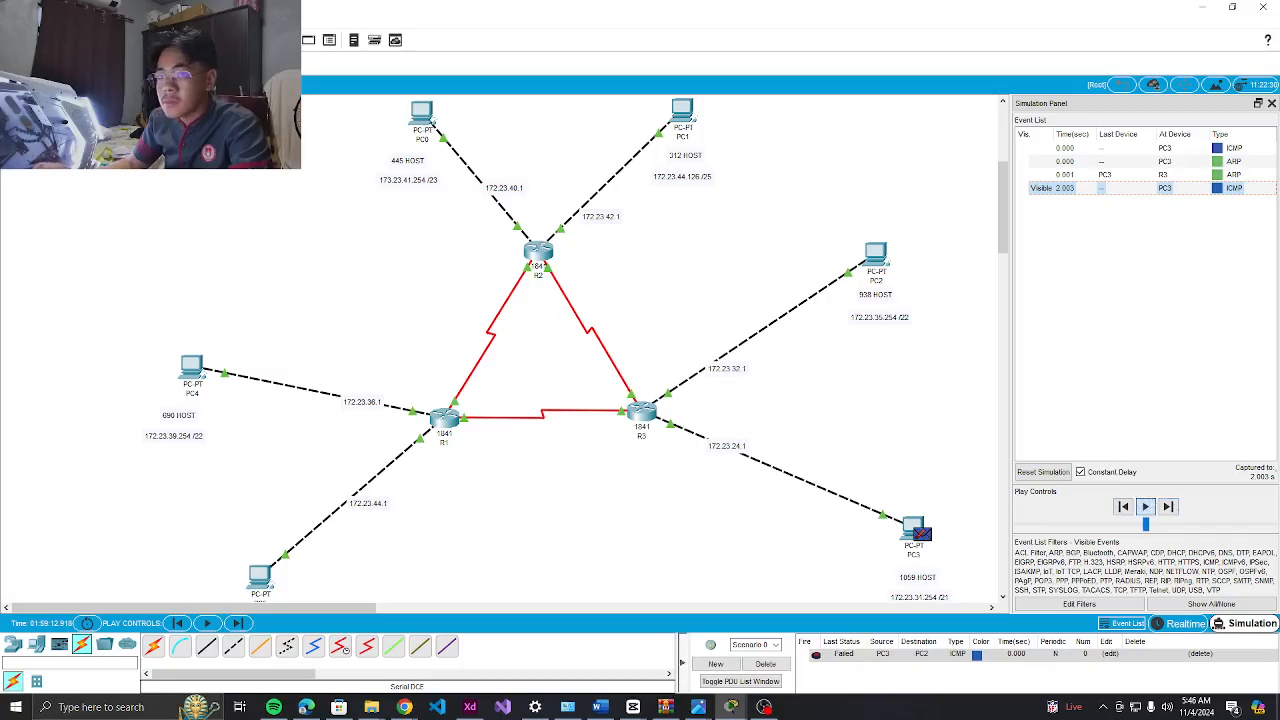
pyautogui.click(766, 664)
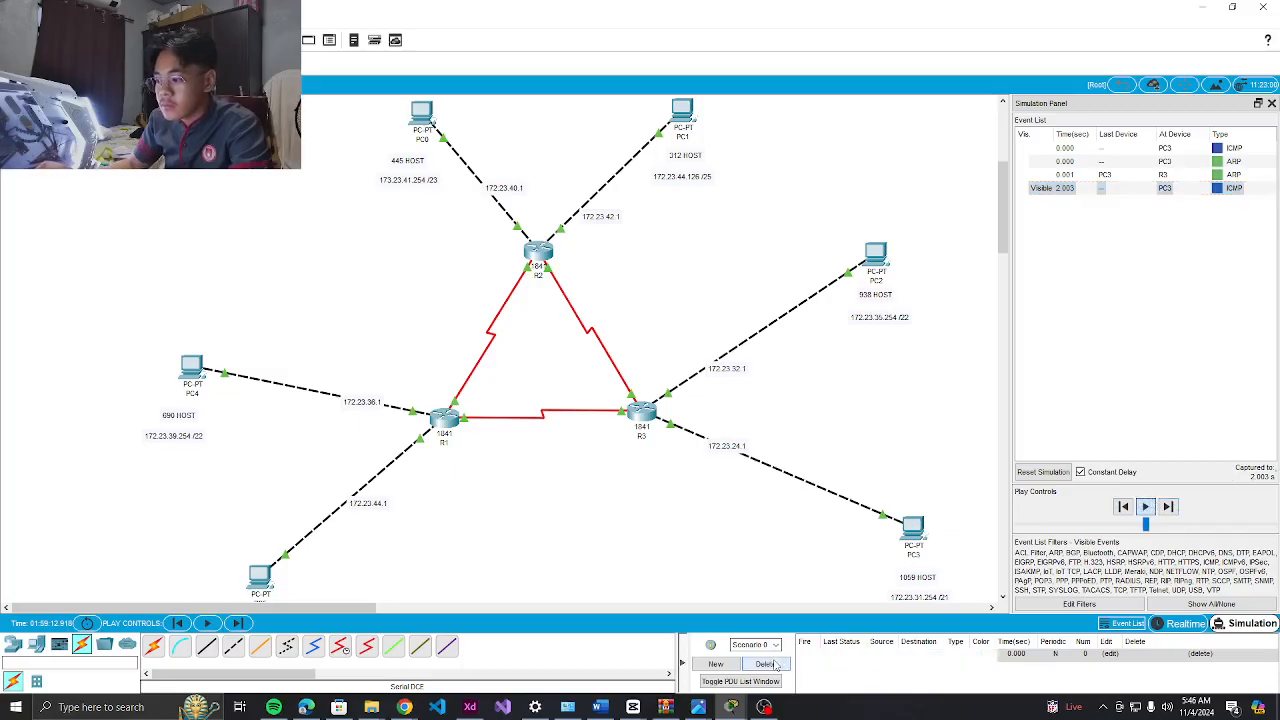
# Clear the events, resend a PC3-to-PC2 ping, then open PC3's device window
pyautogui.click(1147, 512)
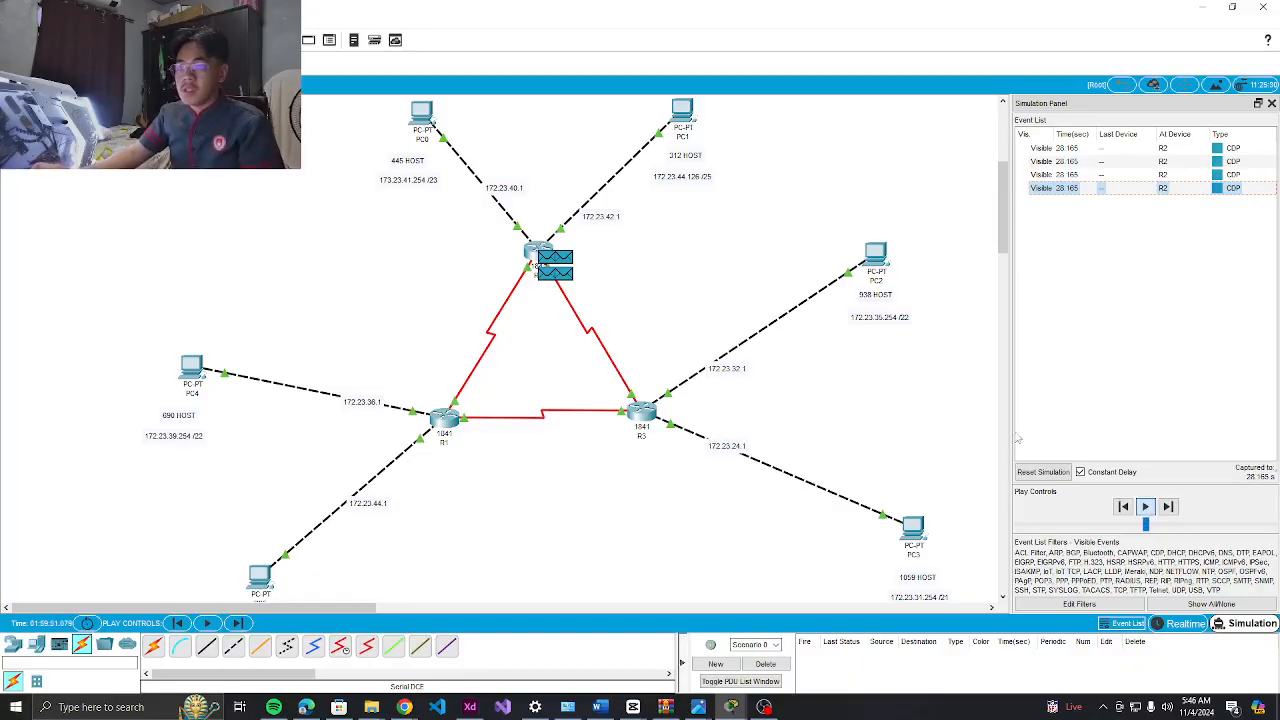
pyautogui.click(770, 665)
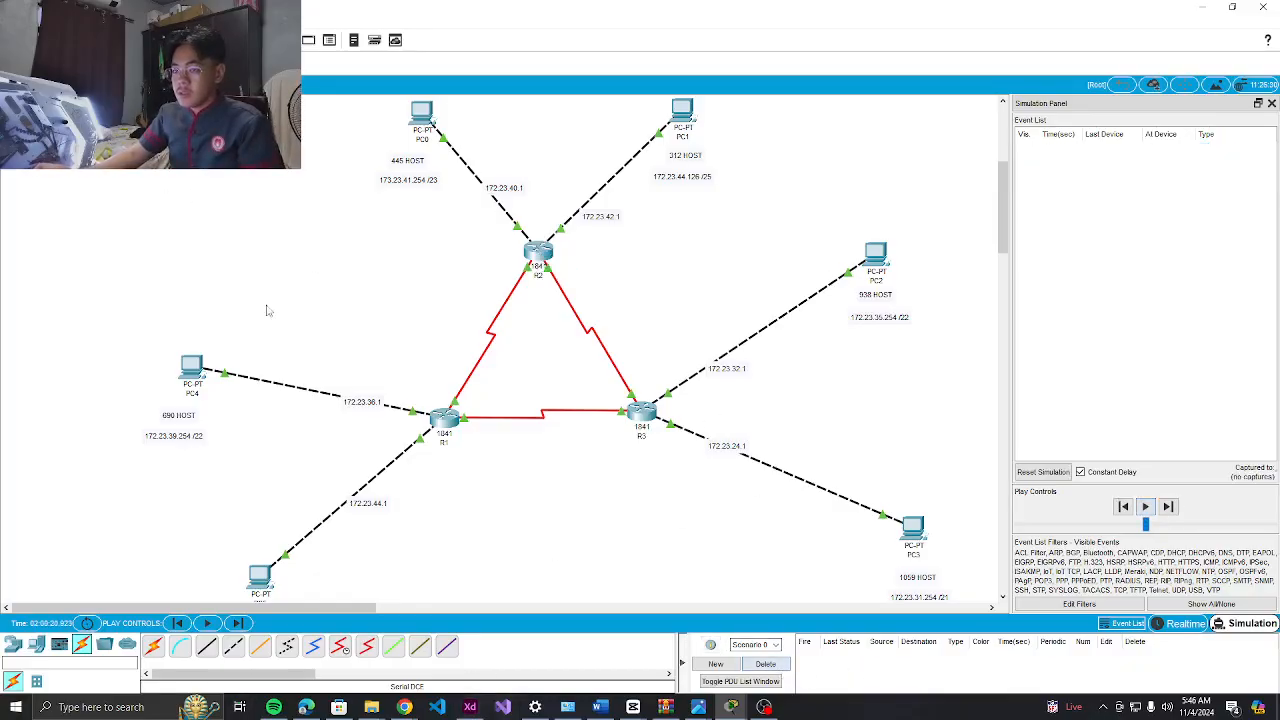
pyautogui.click(922, 539)
pyautogui.click(892, 272)
pyautogui.click(1146, 506)
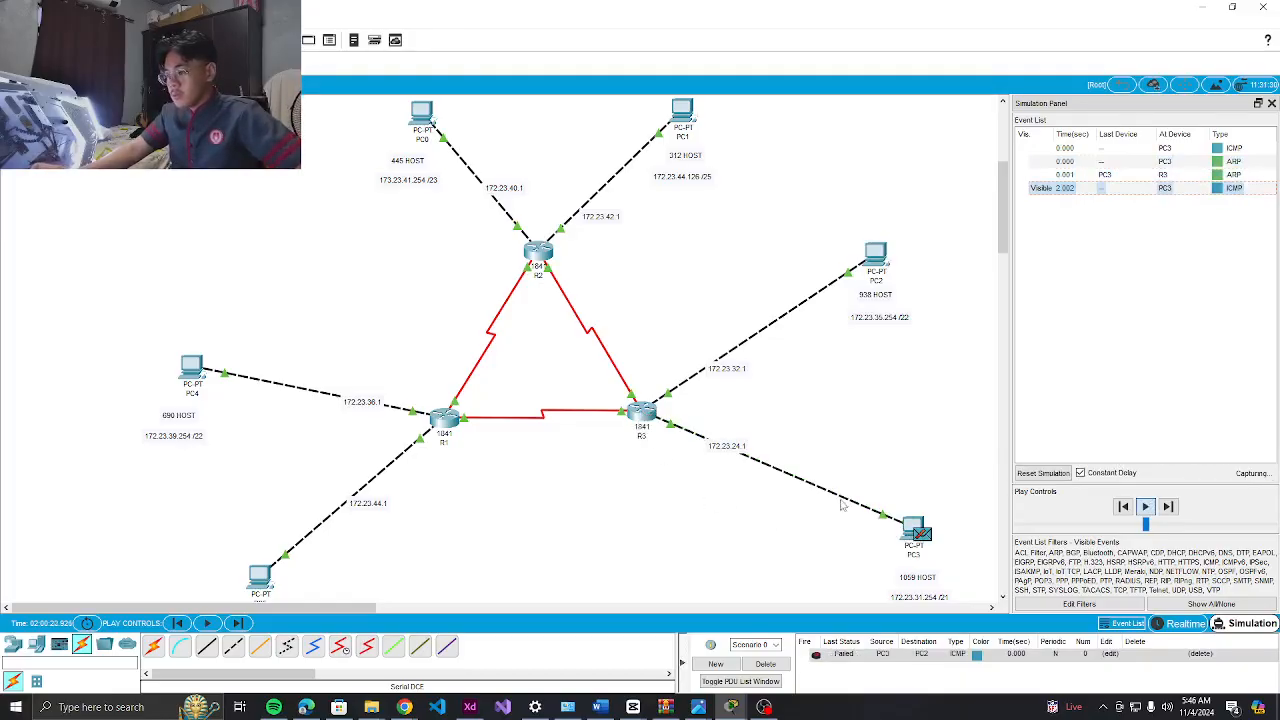
pyautogui.click(912, 528)
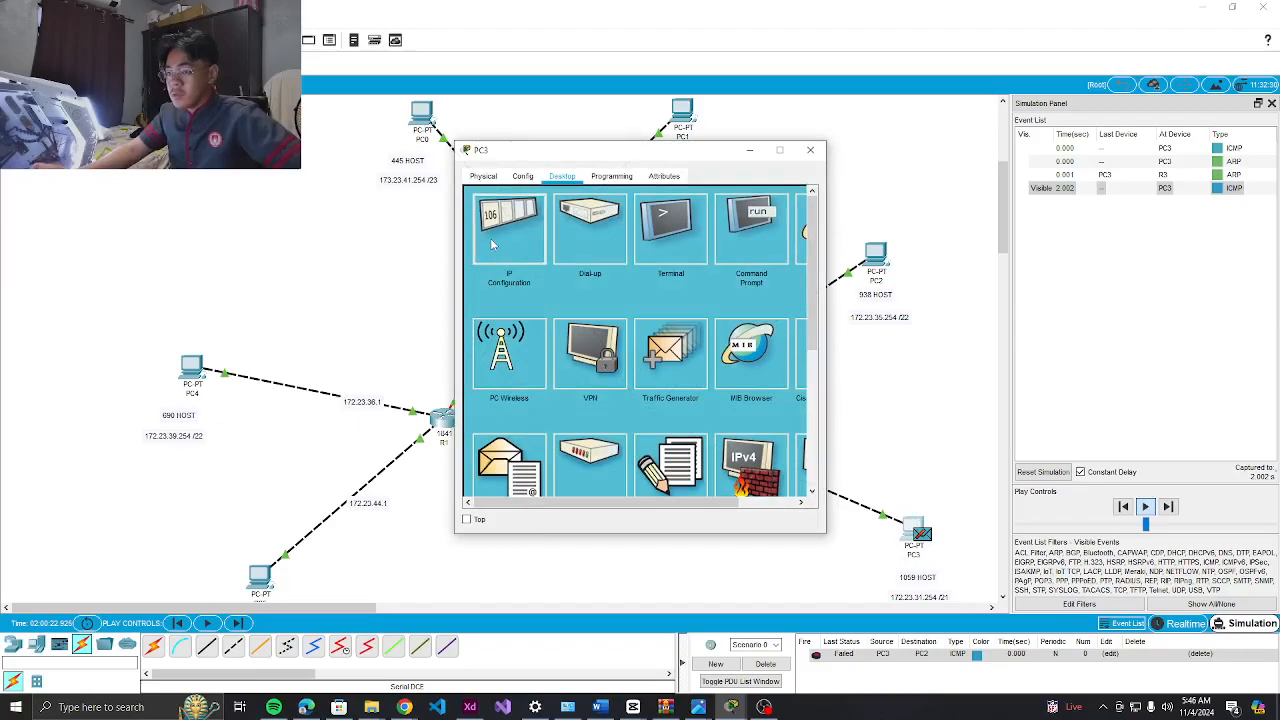
# Check PC3's IP address, subnet mask and gateway, then close PC3's window
pyautogui.click(505, 245)
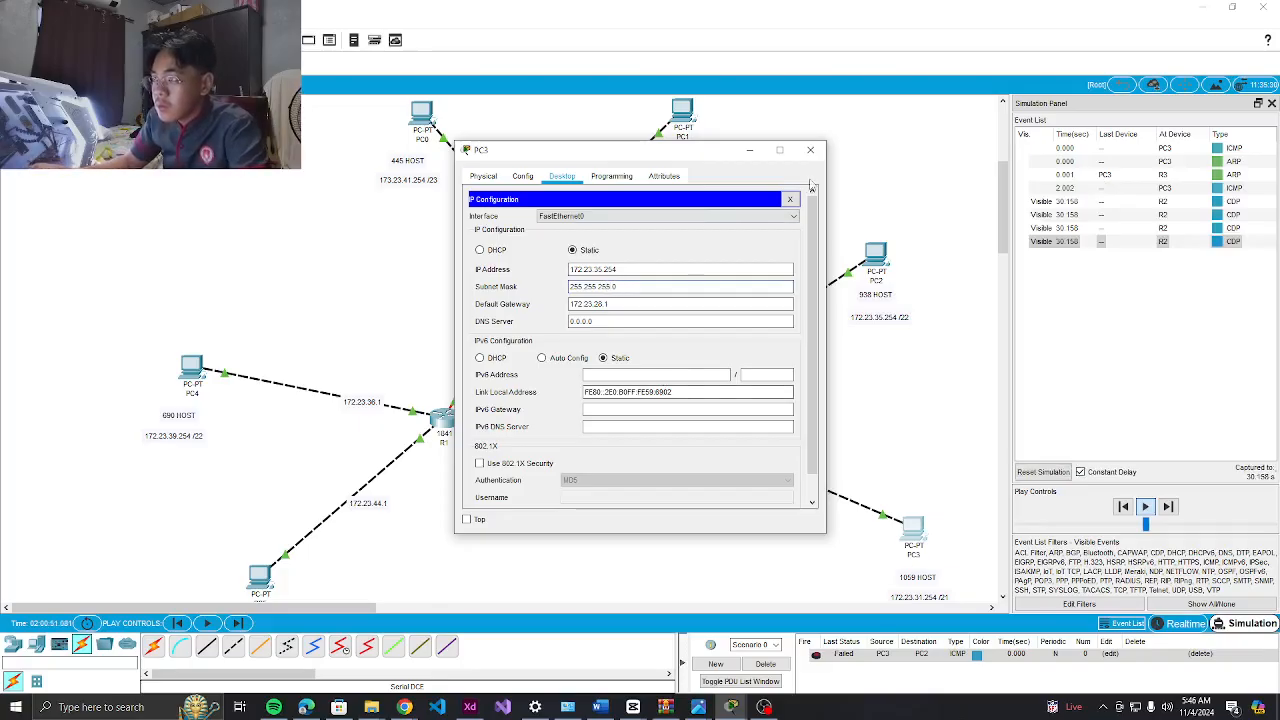
pyautogui.click(810, 149)
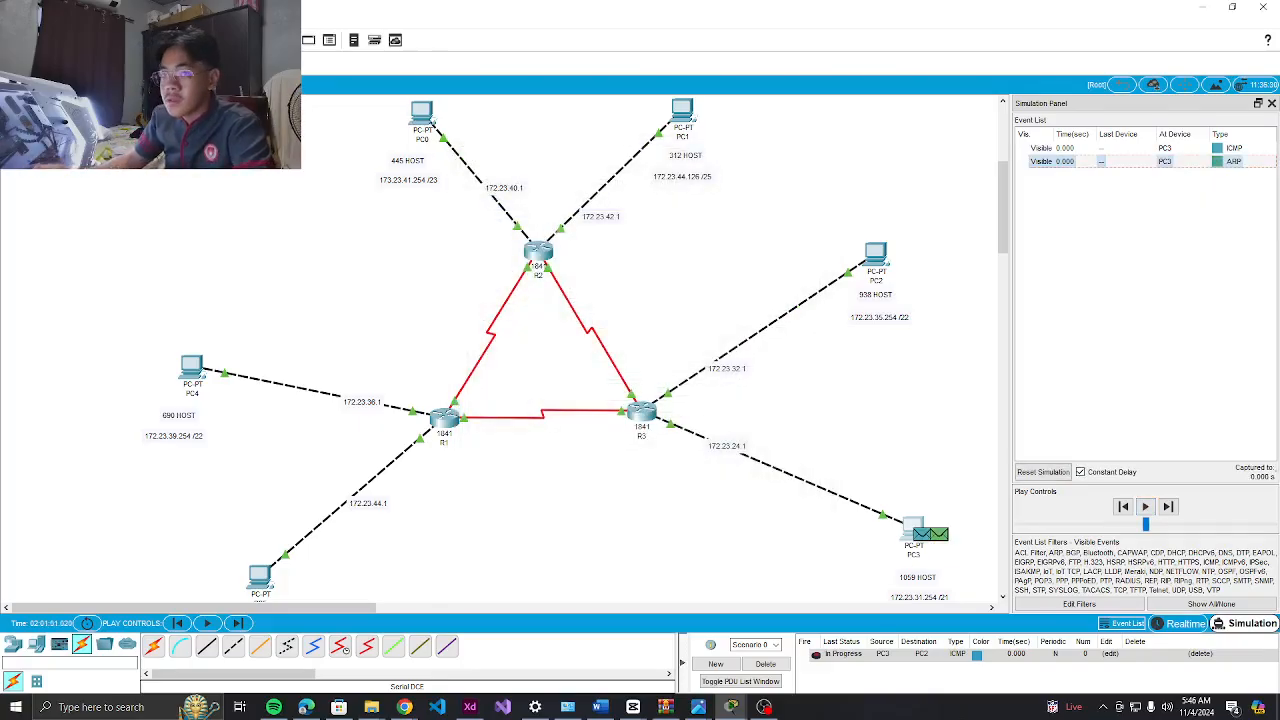
# Replace the pending PDU with a PC3-to-PC2 ping, play it to failure, then remove it
pyautogui.click(765, 664)
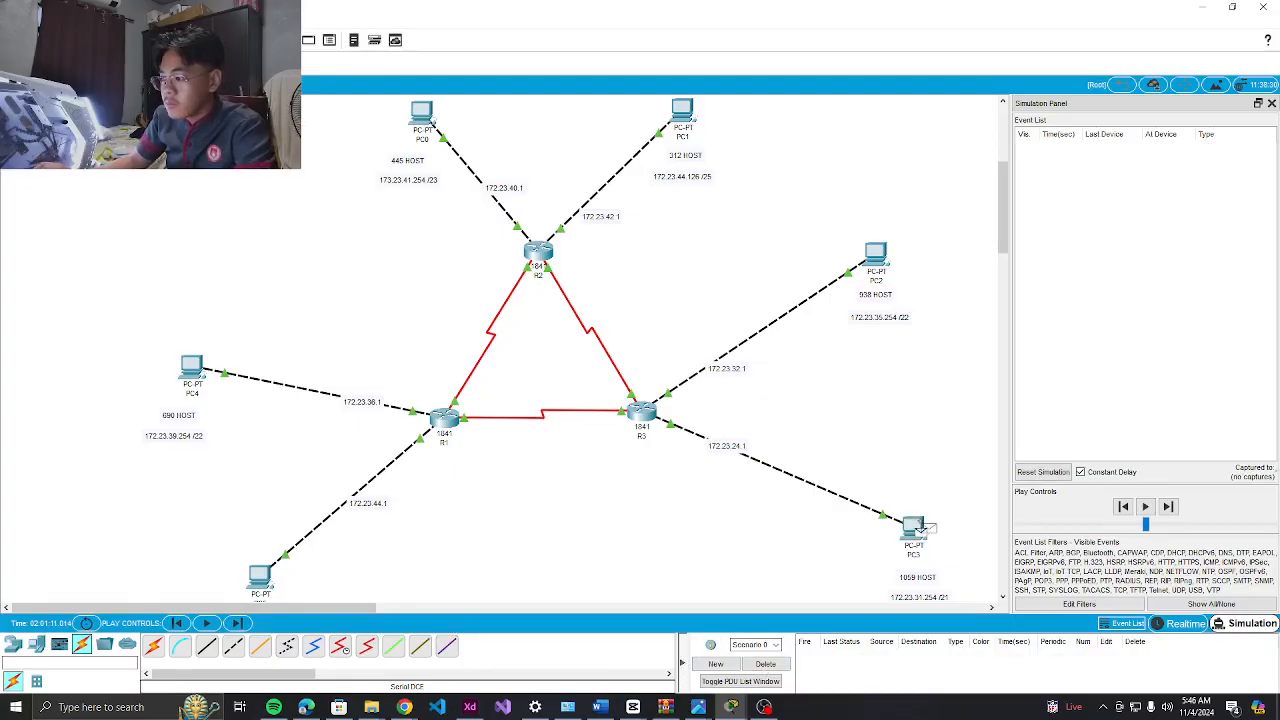
pyautogui.click(916, 530)
pyautogui.click(876, 258)
pyautogui.click(1145, 507)
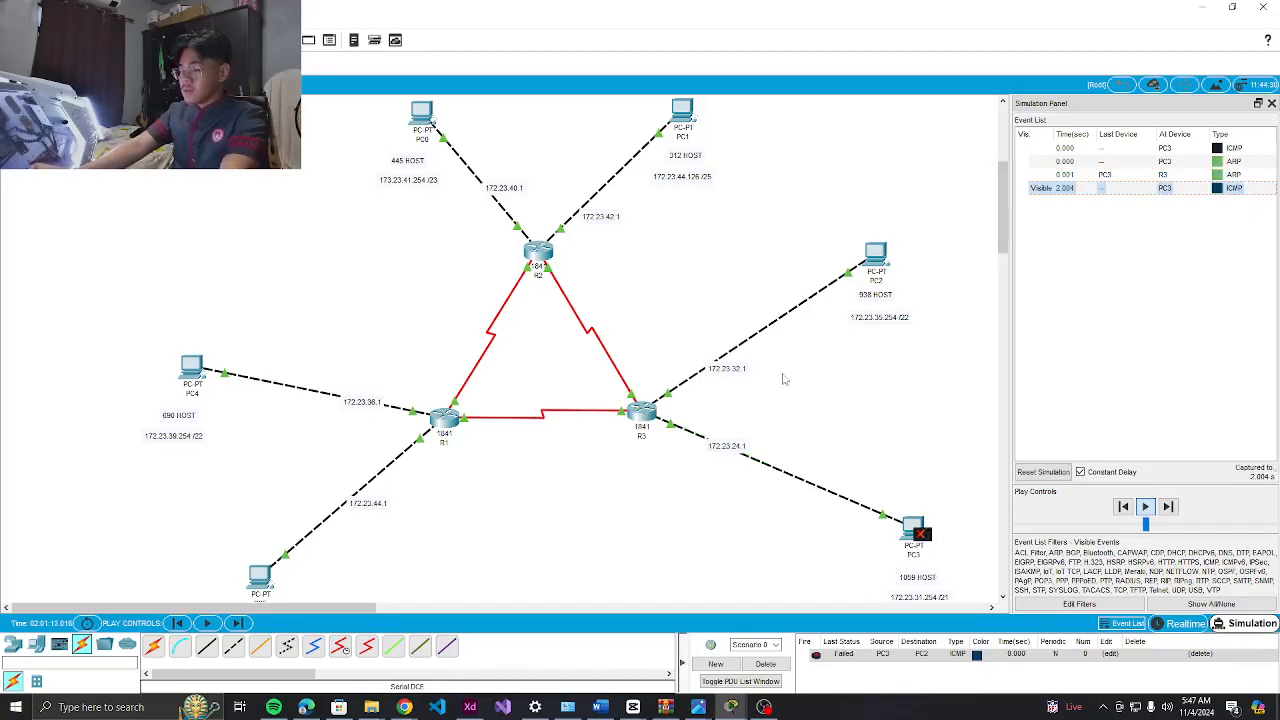
pyautogui.click(765, 664)
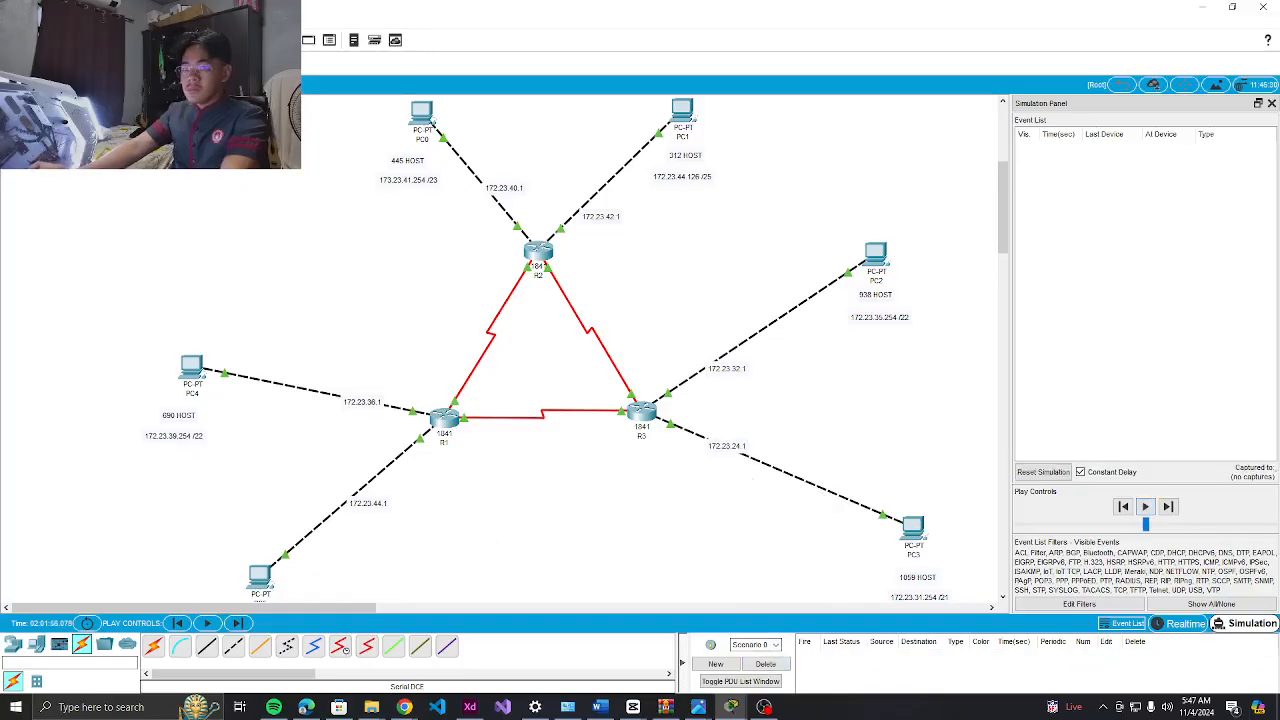
# Play a PC2-to-PC3 ping, which also fails, then clear it
pyautogui.click(876, 262)
pyautogui.click(913, 528)
pyautogui.click(1146, 507)
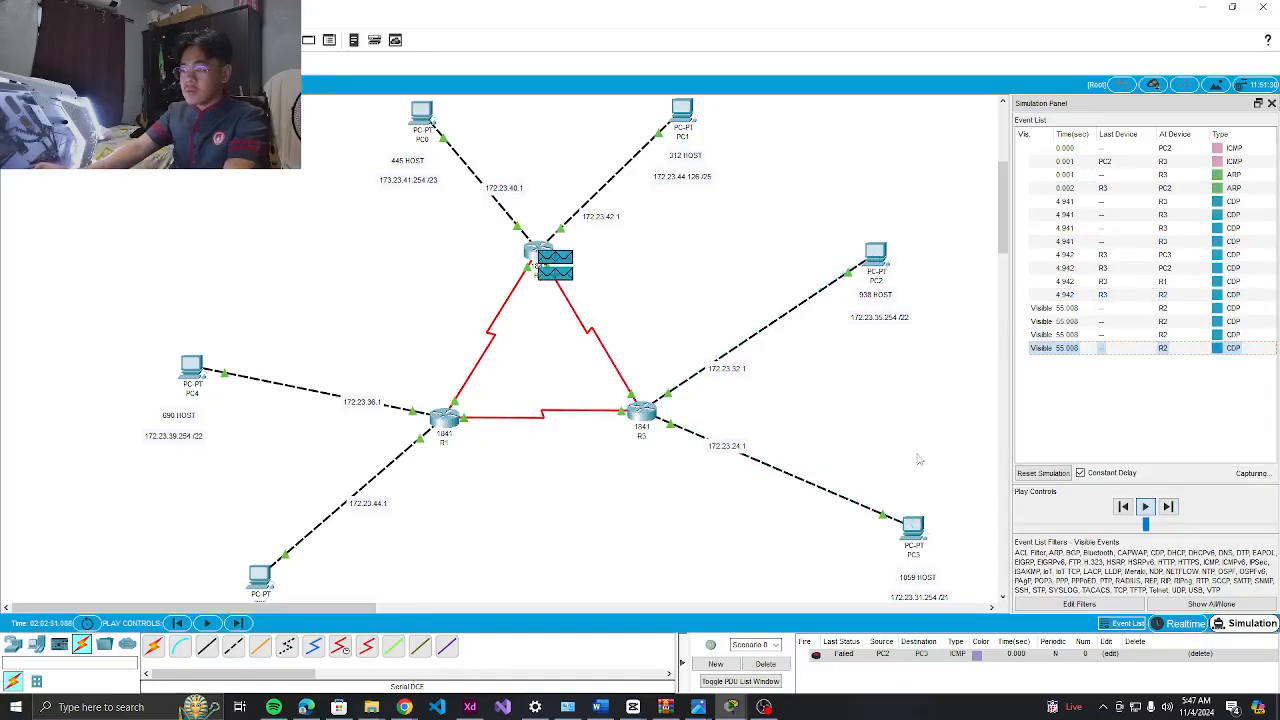
pyautogui.click(765, 664)
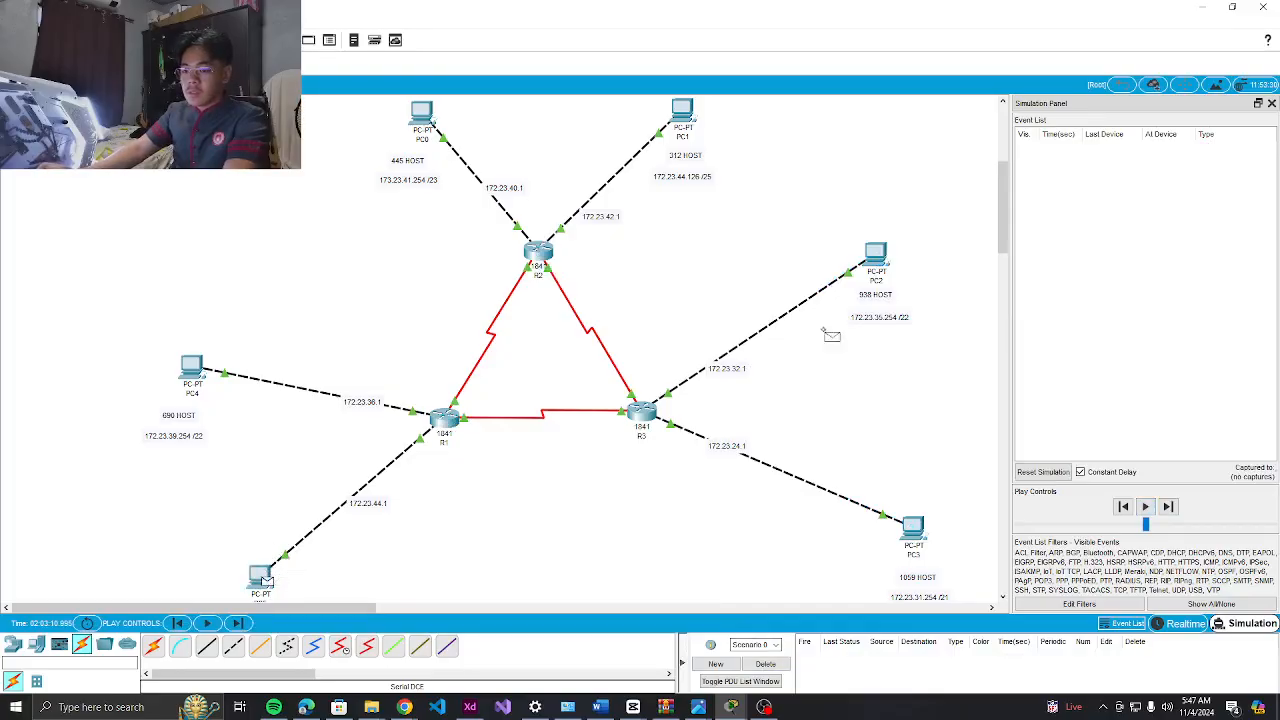
# Play a PC5-to-PC2 ping until it shows Successful, then delete it
pyautogui.click(263, 580)
pyautogui.click(875, 258)
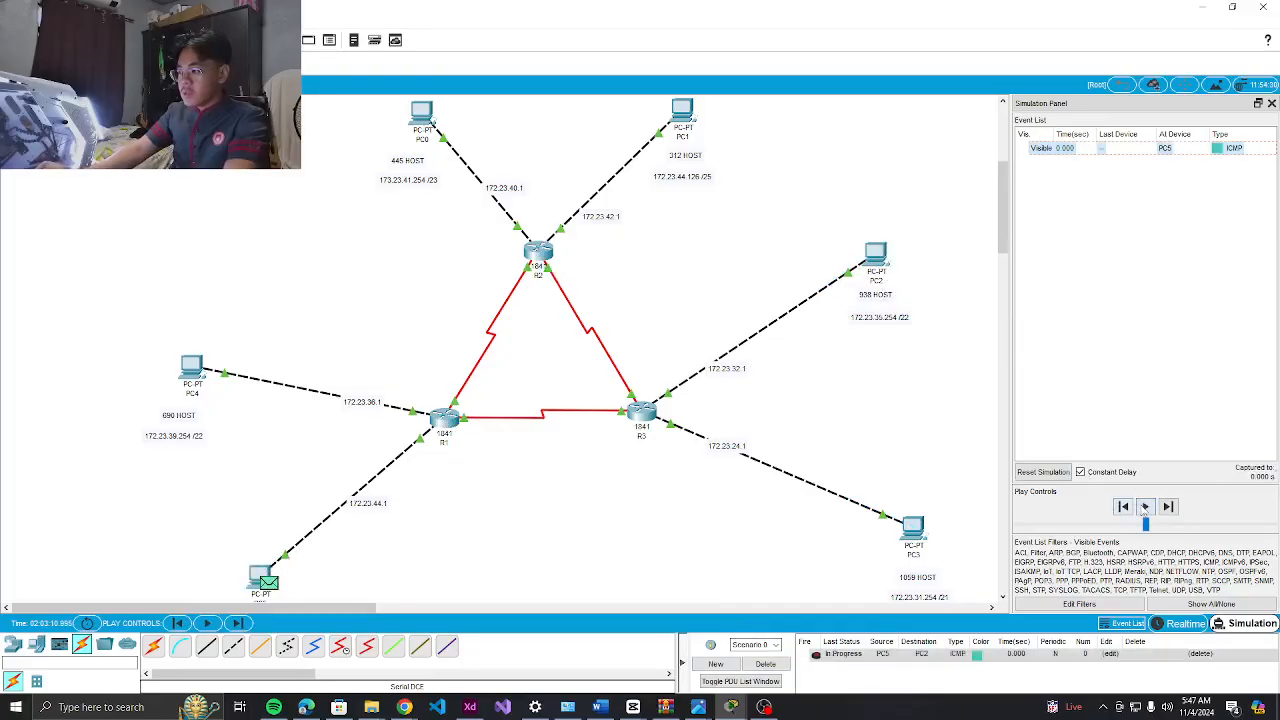
pyautogui.click(1145, 507)
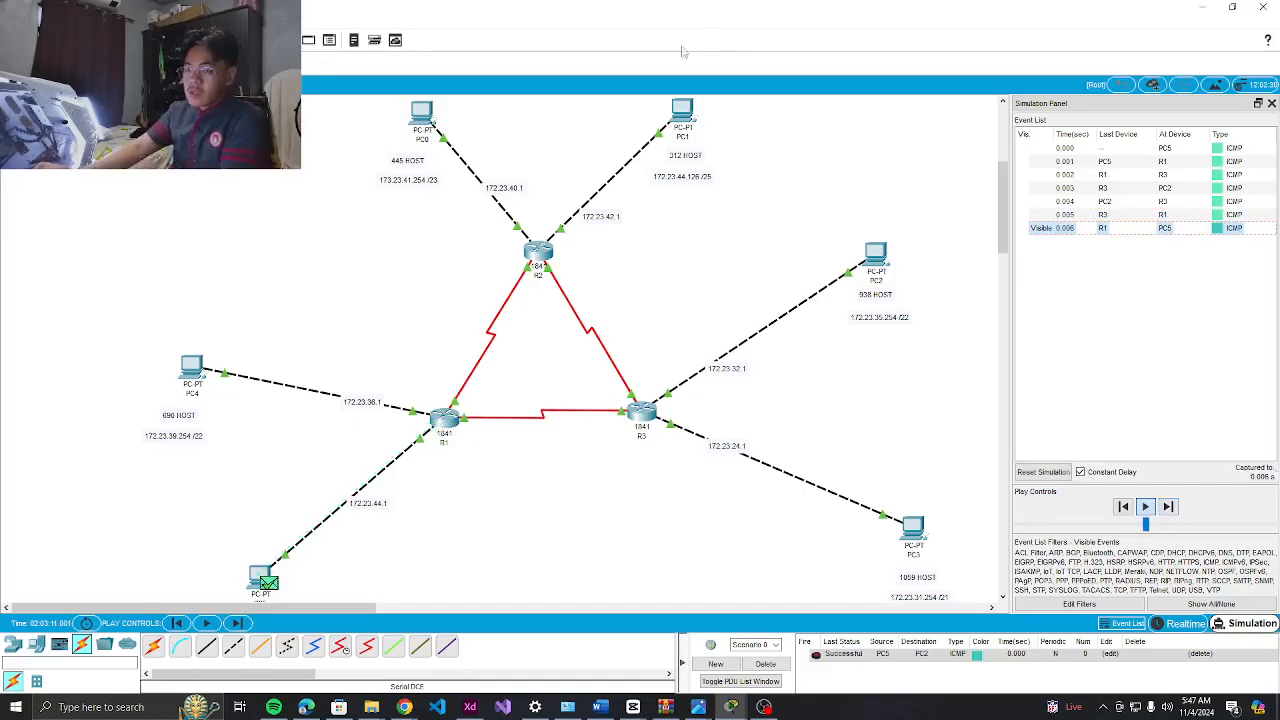
pyautogui.click(766, 665)
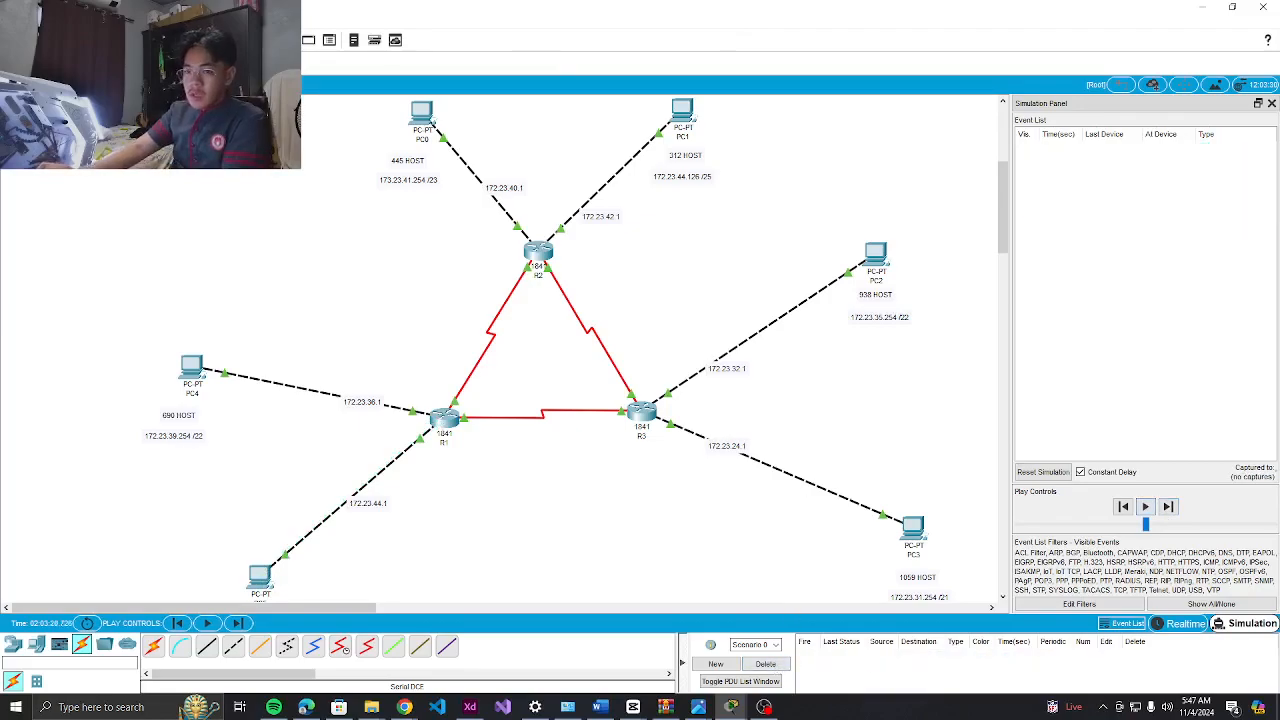
# Play a PC4-to-PC0 ping via R1 and R2 until Successful, then delete it
pyautogui.click(193, 368)
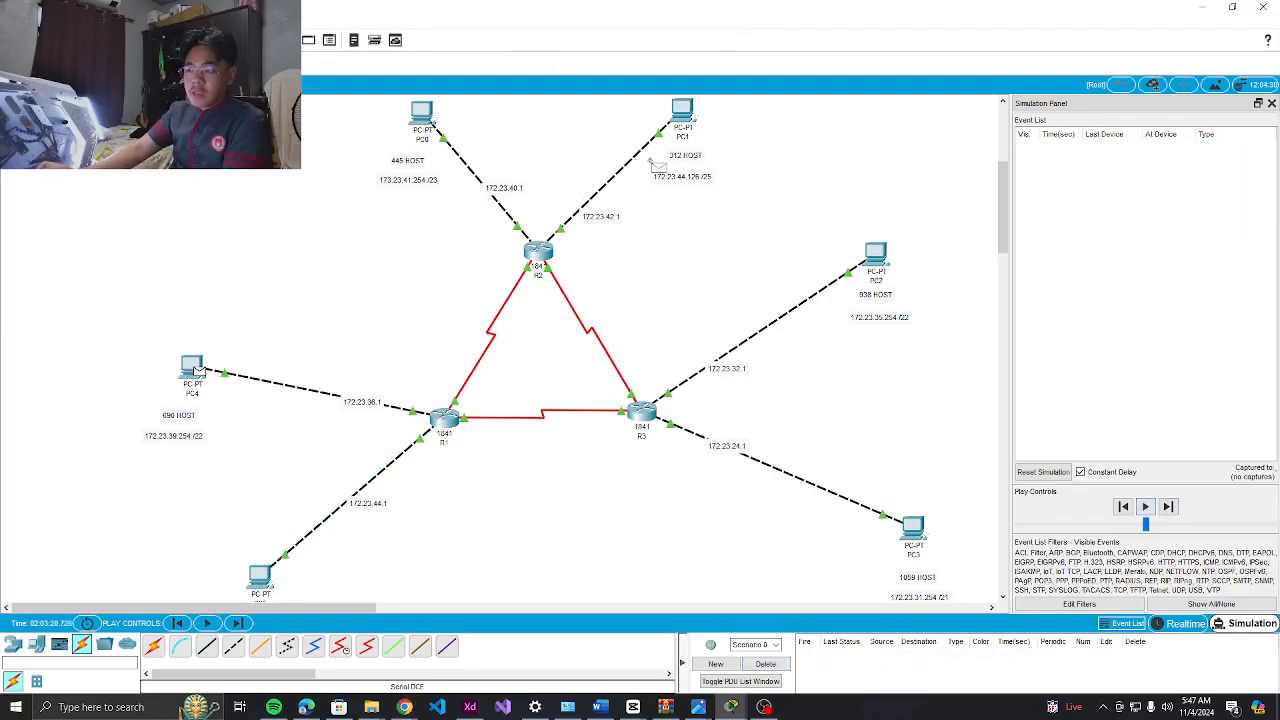
pyautogui.click(428, 126)
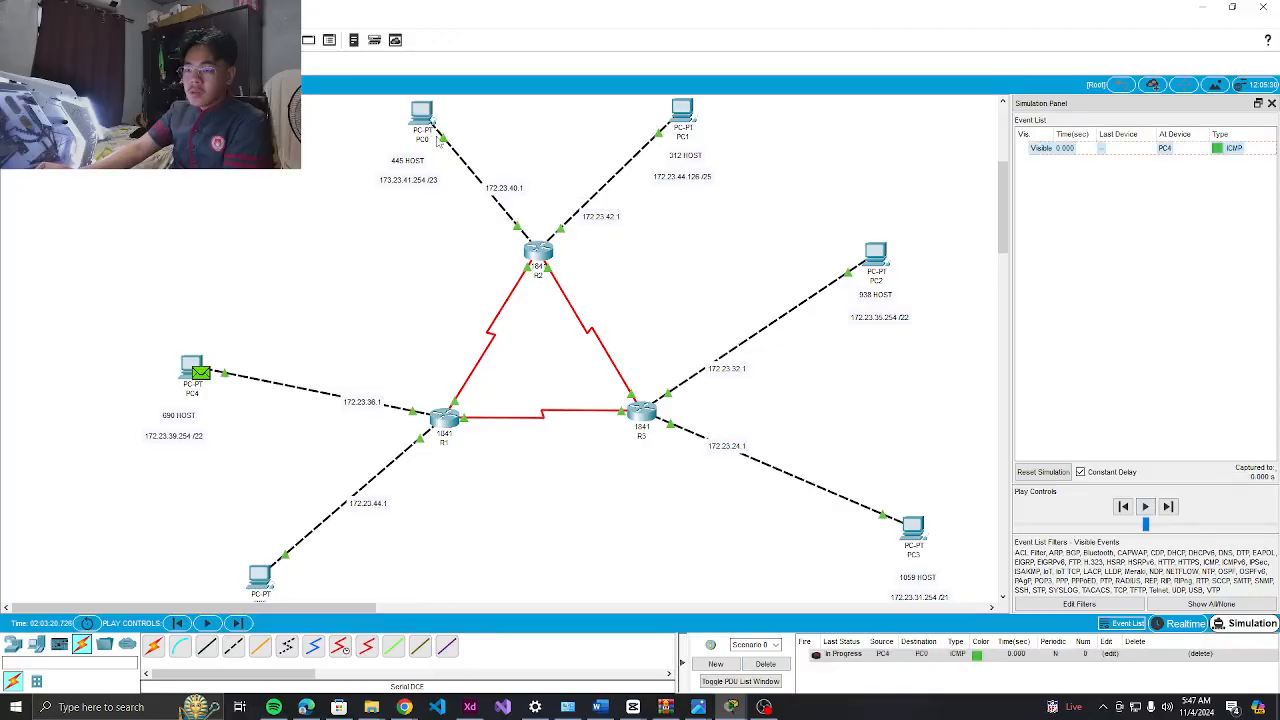
pyautogui.click(1145, 506)
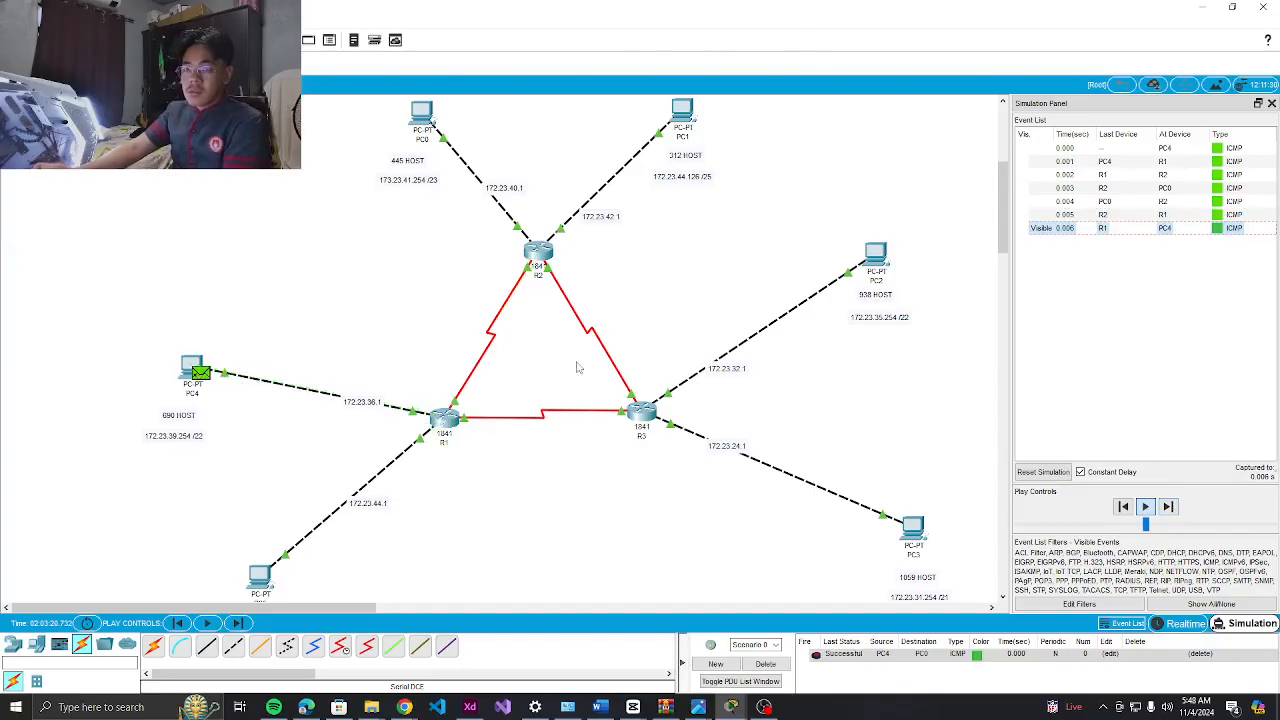
pyautogui.click(765, 664)
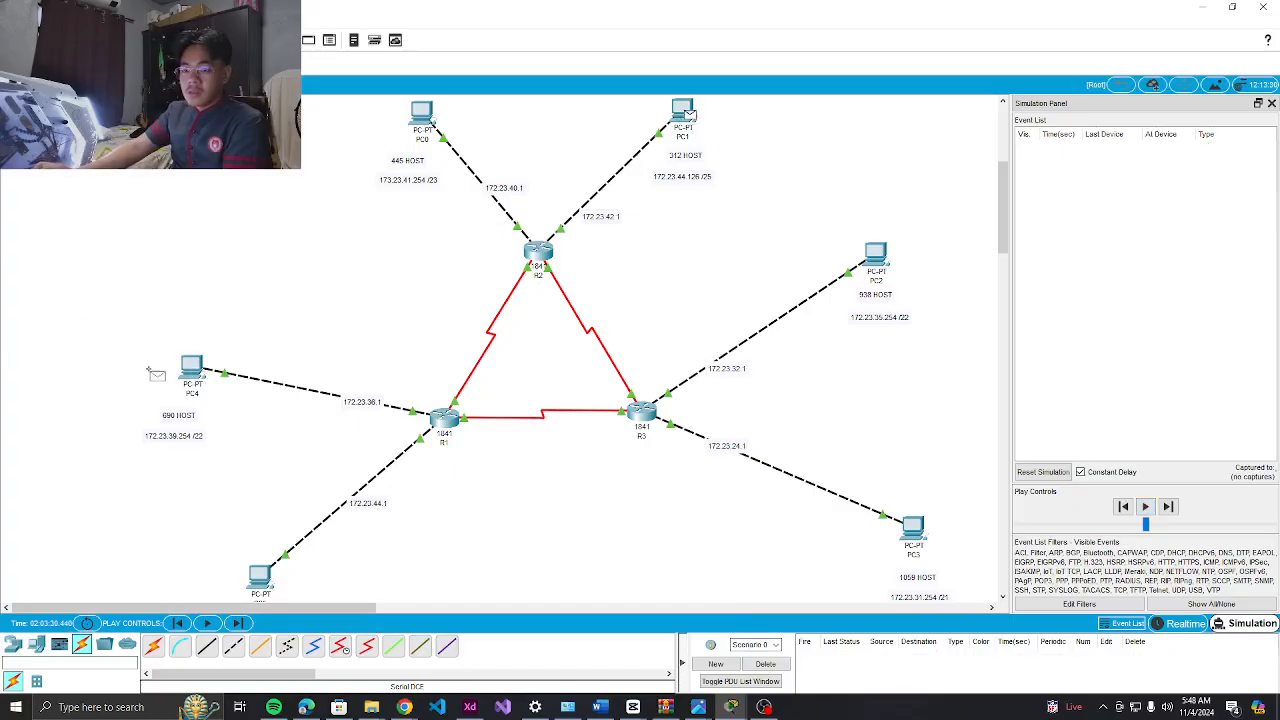
# Add a second simple PDU ping from PC5 to PC0
pyautogui.click(193, 371)
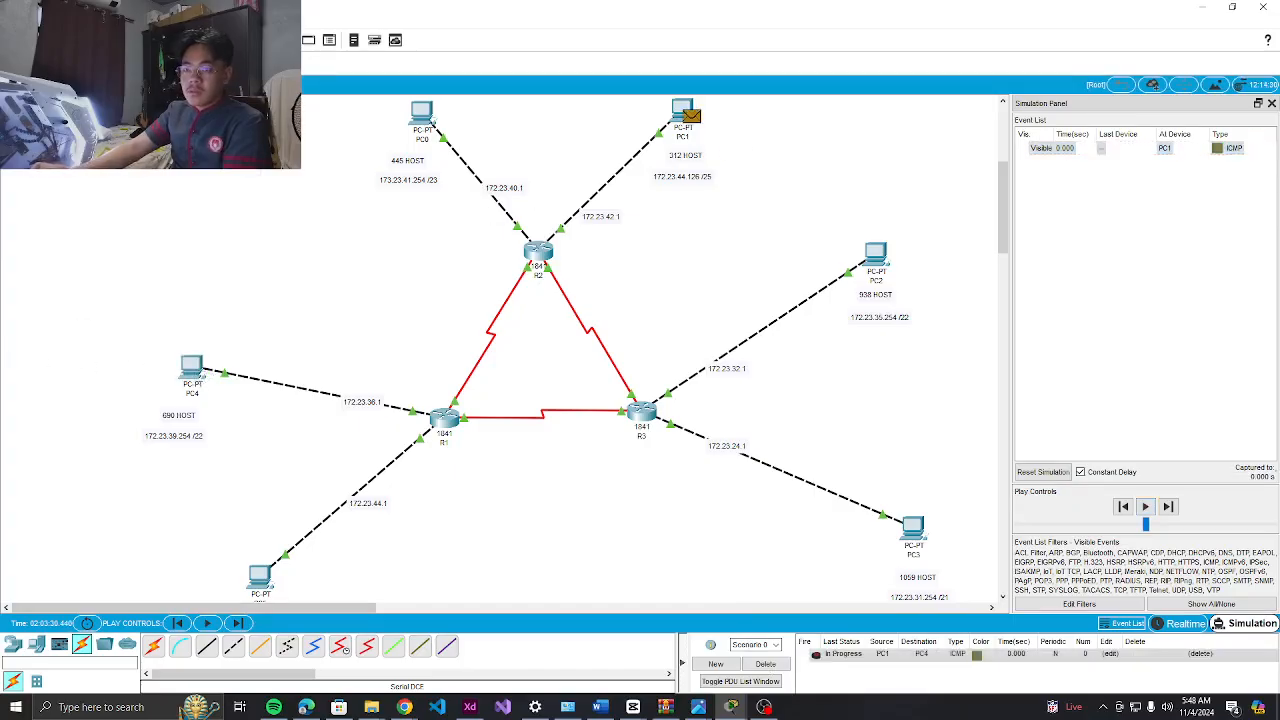
pyautogui.click(268, 580)
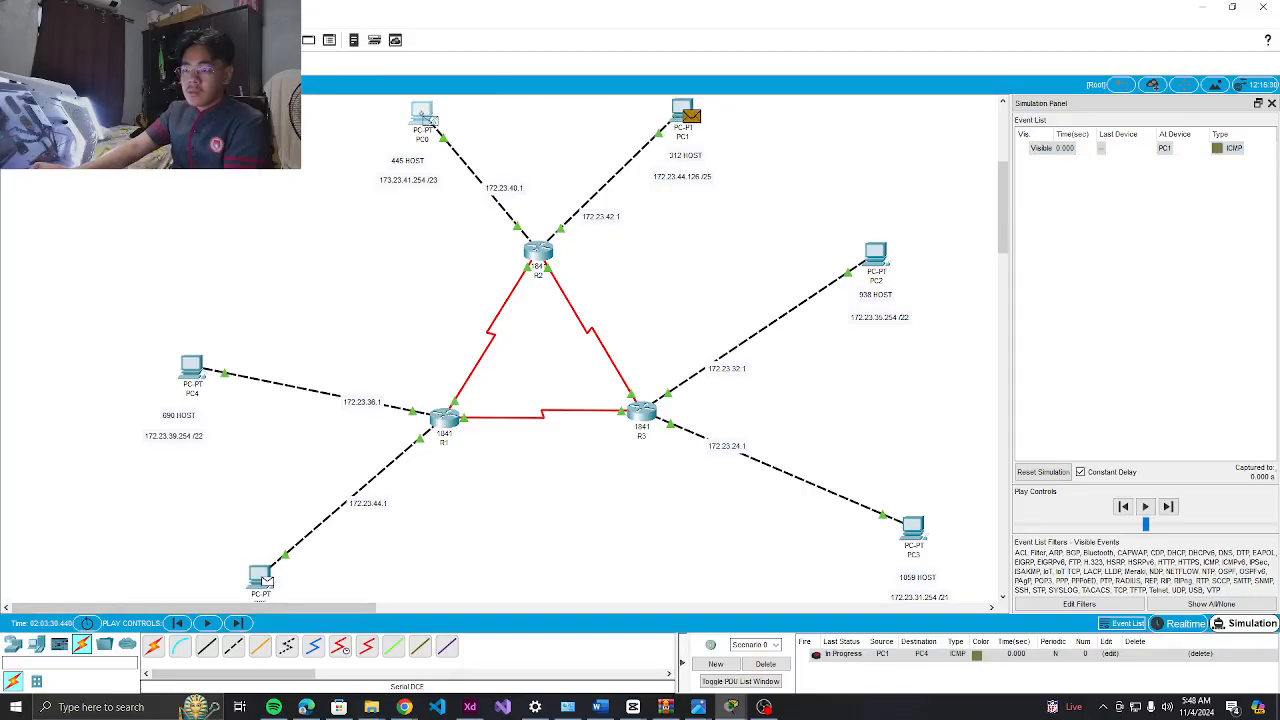
pyautogui.click(421, 115)
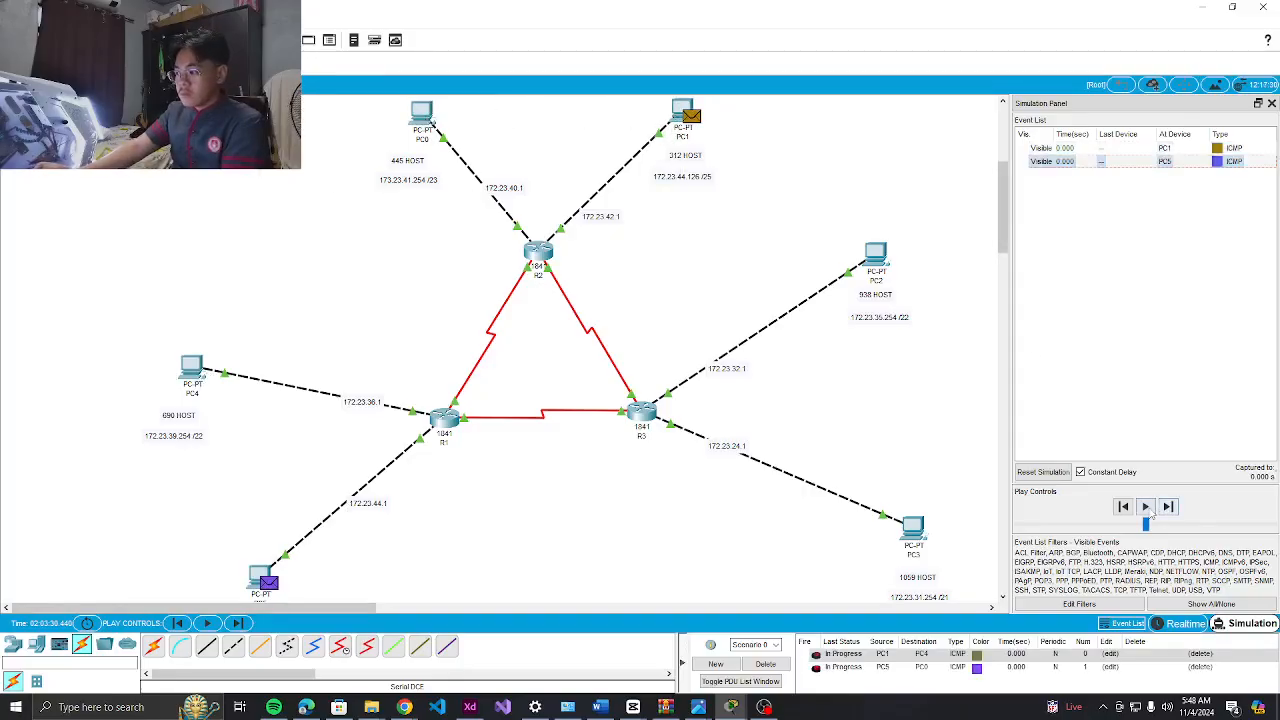
# Step both the PC1-to-PC4 and PC5-to-PC0 pings until Successful, then delete them
pyautogui.click(1166, 508)
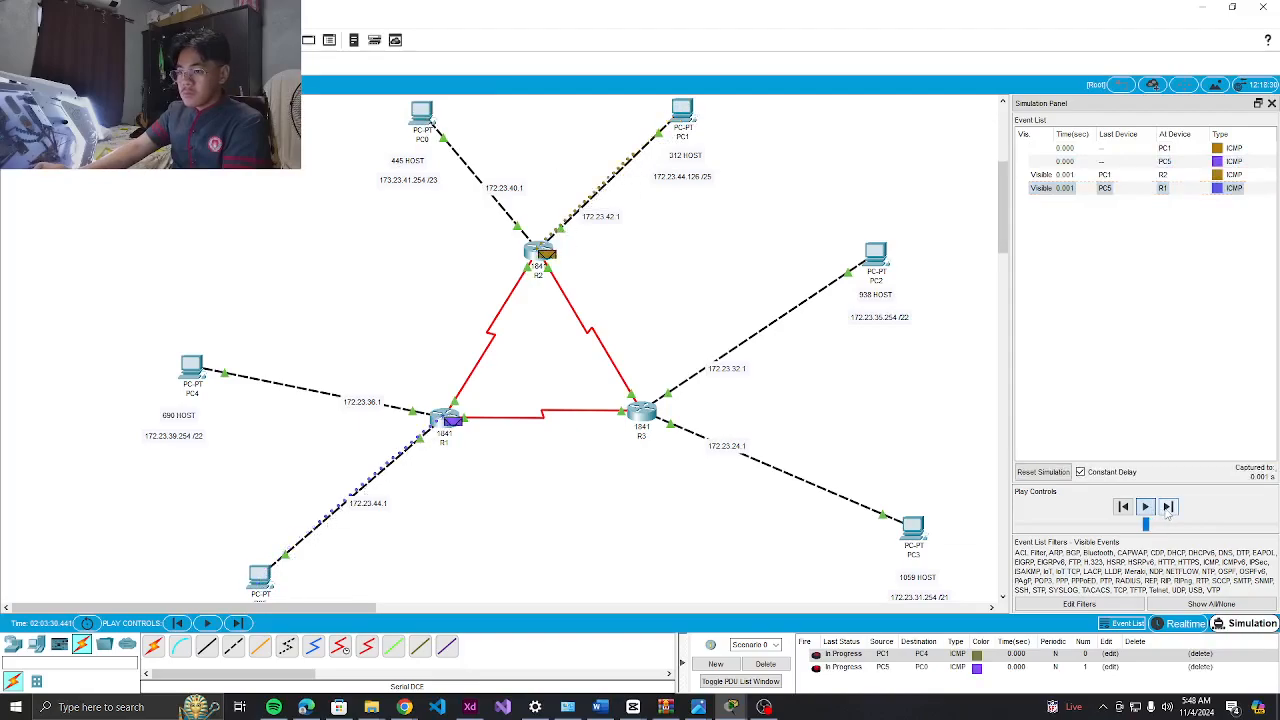
pyautogui.click(1167, 508)
pyautogui.click(1167, 508)
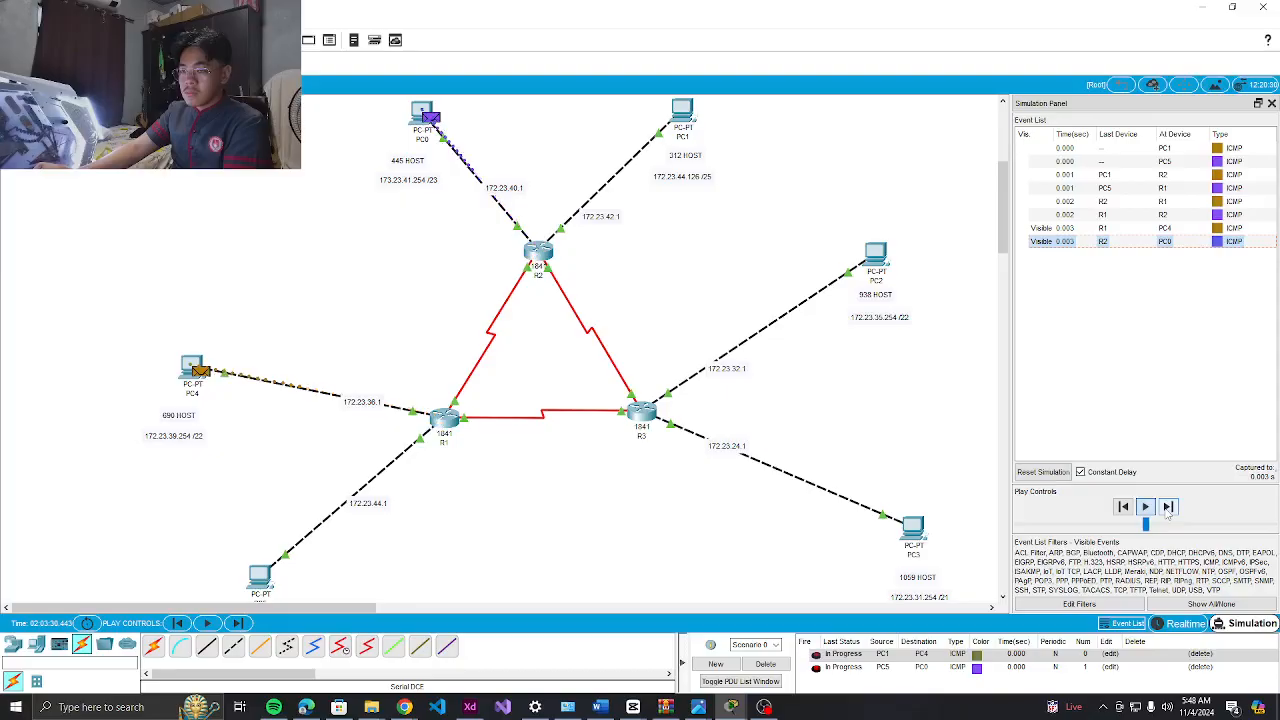
pyautogui.click(1167, 508)
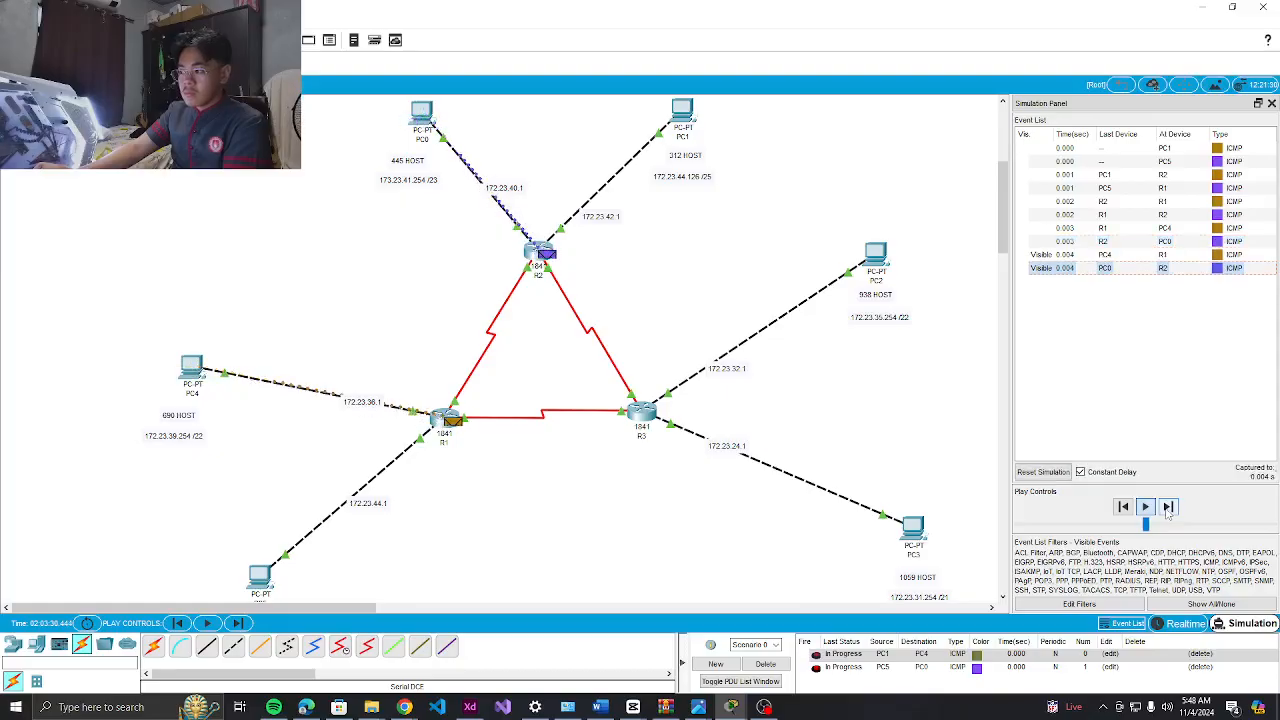
pyautogui.click(1167, 508)
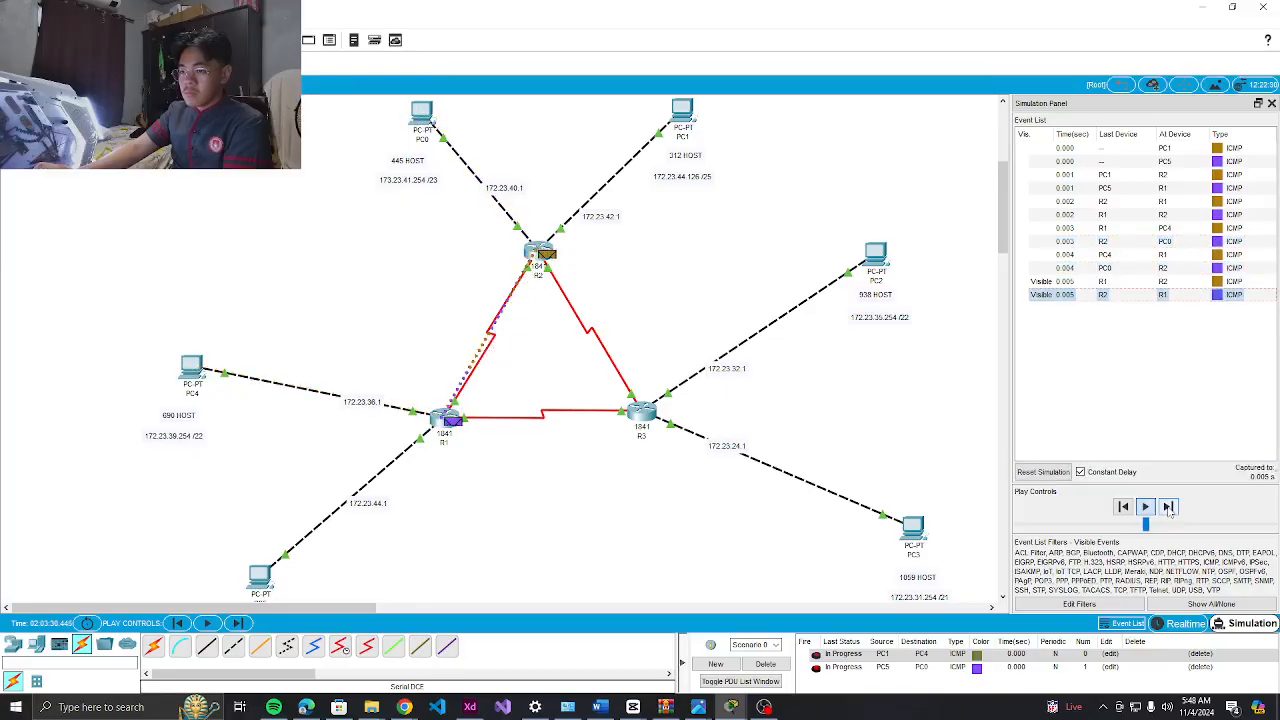
pyautogui.click(1167, 508)
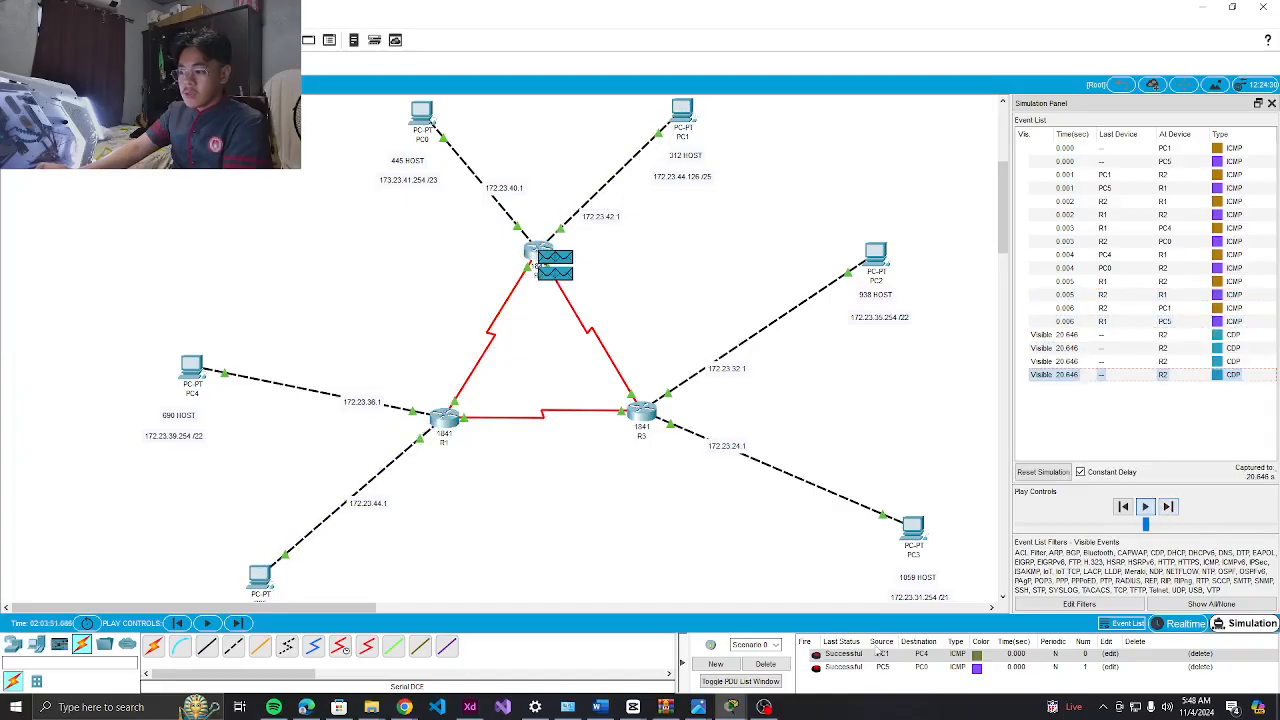
pyautogui.click(765, 665)
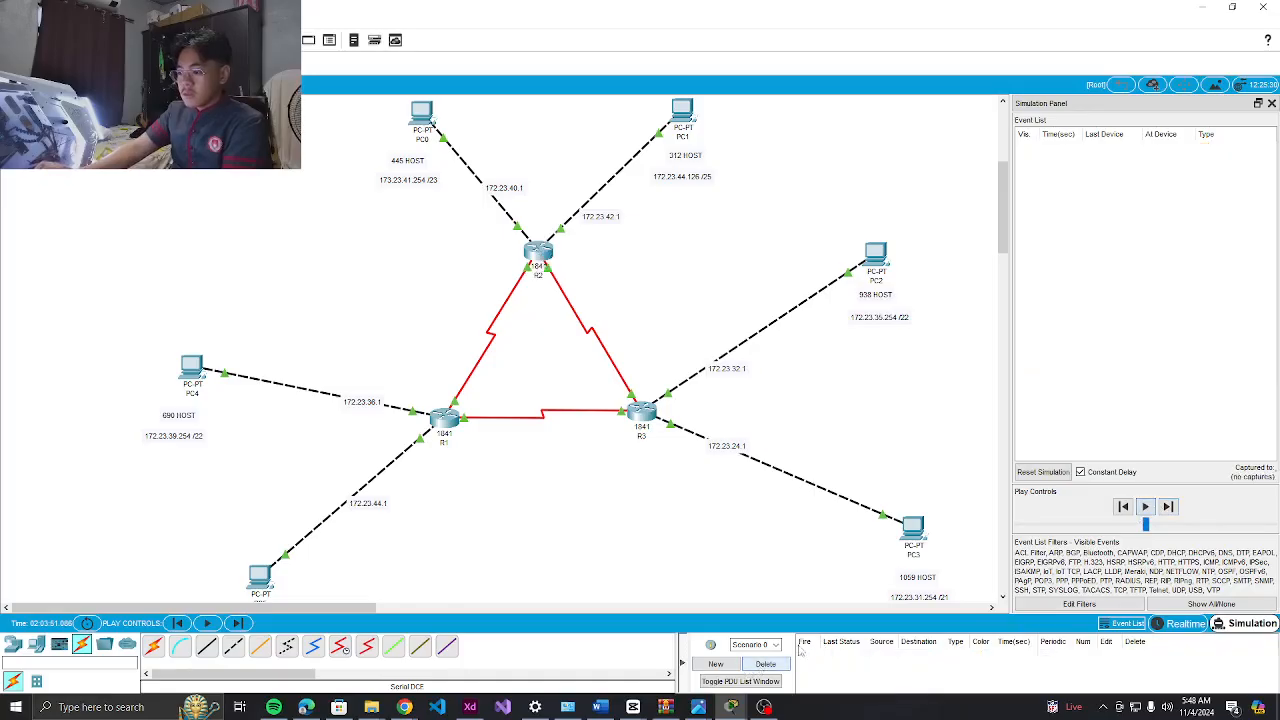
# Run a simple PDU ping from PC2 to PC1 to Successful, then delete it
pyautogui.click(682, 112)
pyautogui.click(1146, 506)
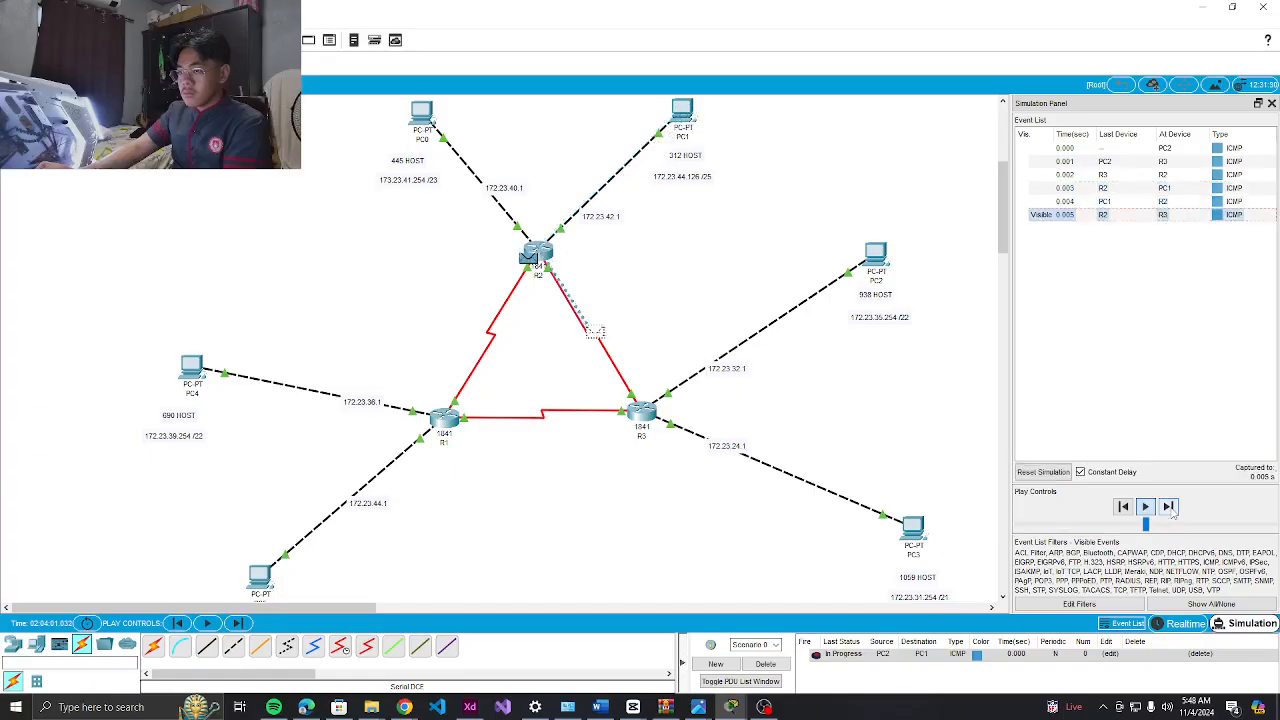
pyautogui.click(1169, 507)
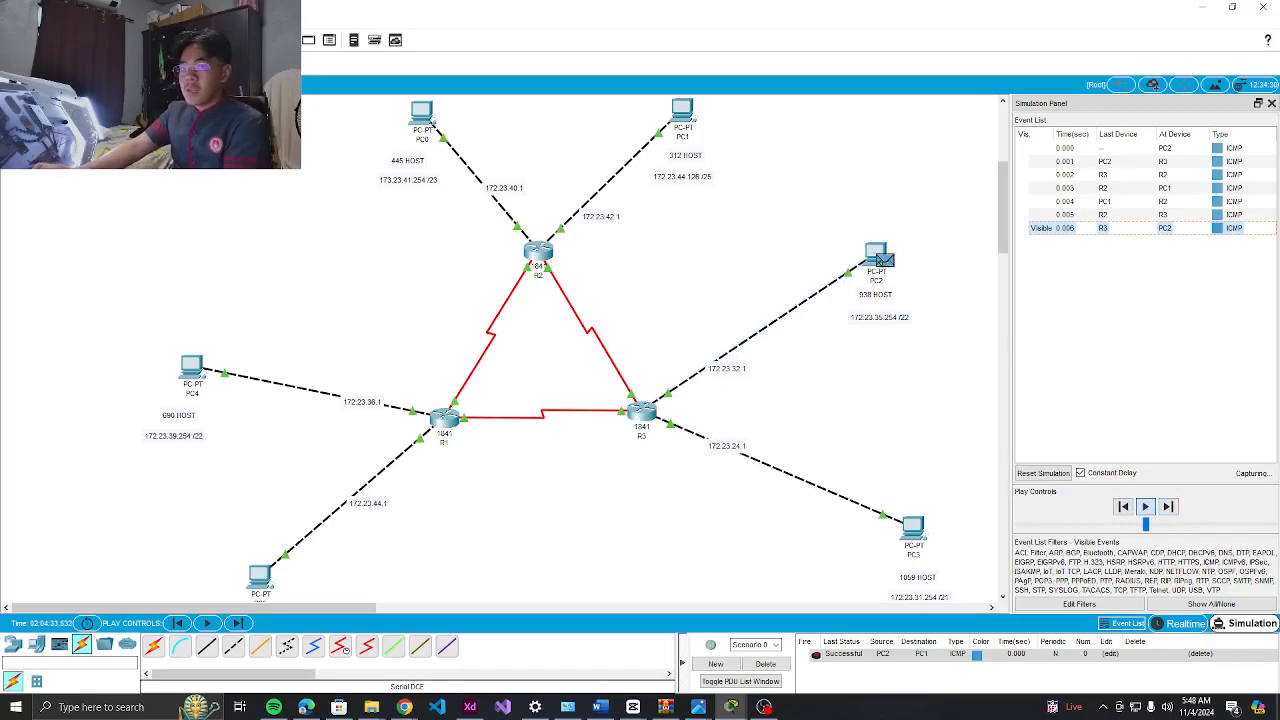
pyautogui.click(765, 664)
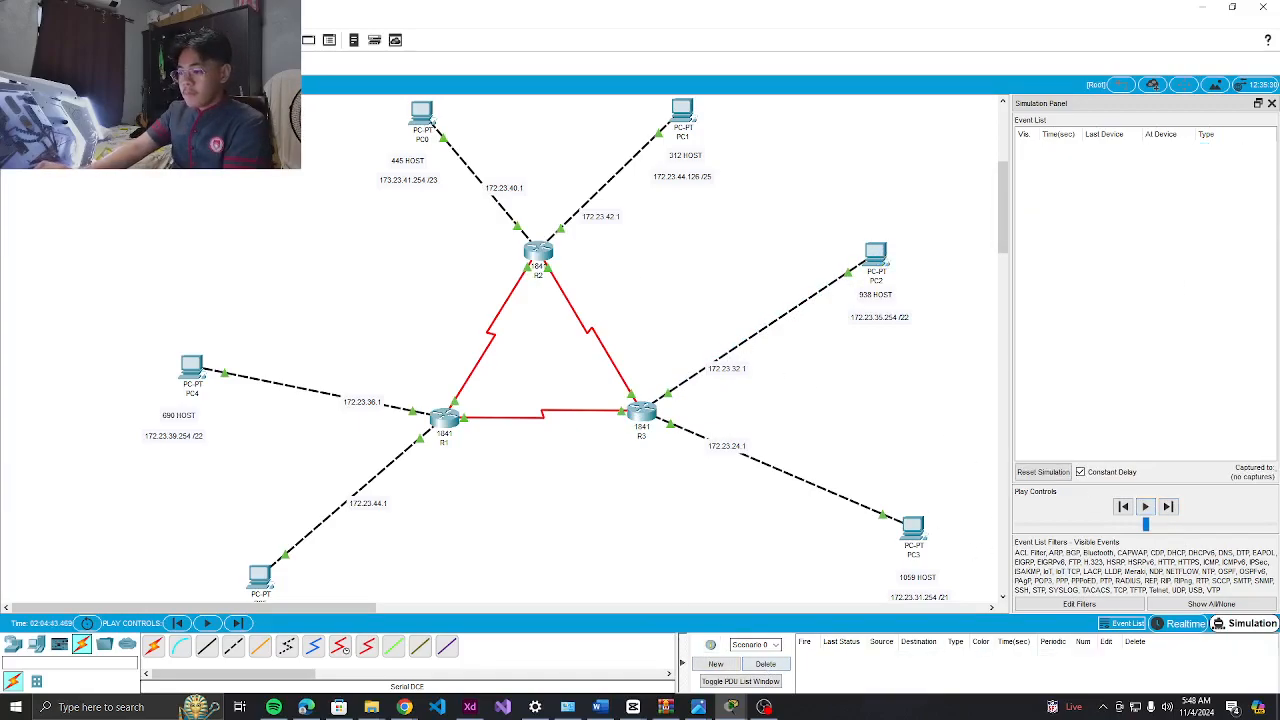
# Send a simulated PC0-to-PC2 ping, step its reply back to R2, and switch to OBS Studio
pyautogui.click(430, 126)
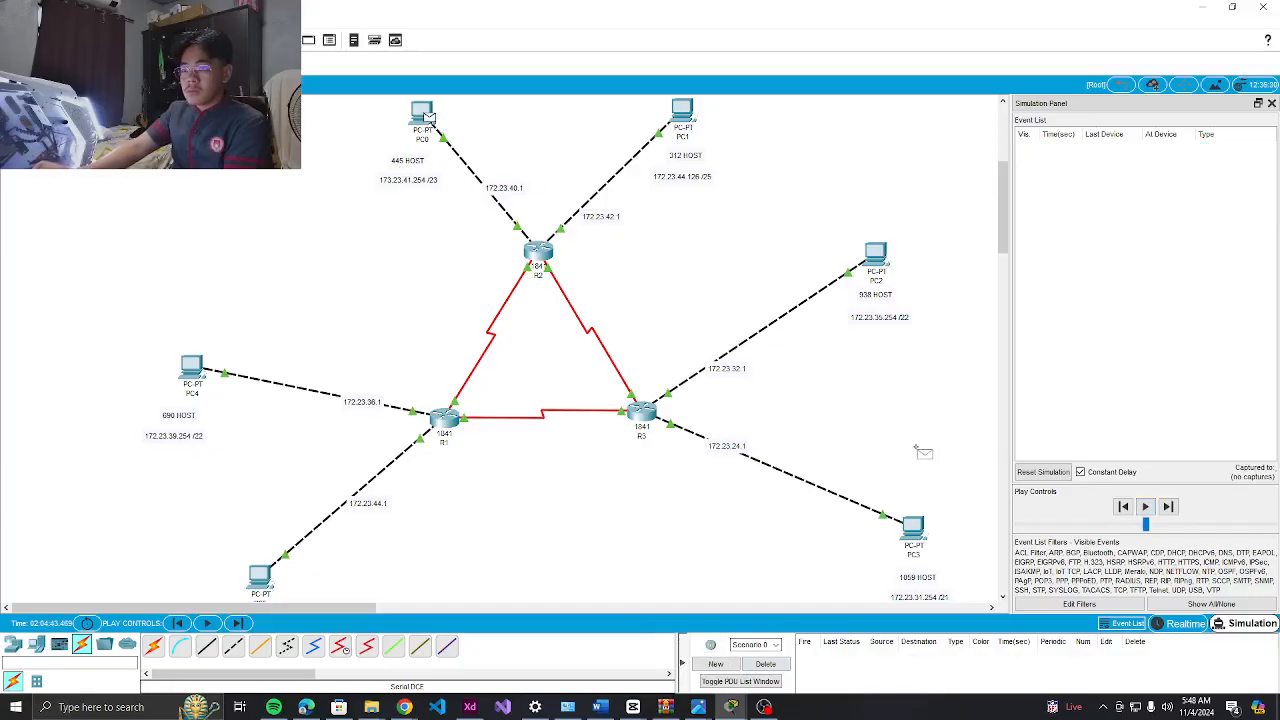
pyautogui.click(876, 258)
pyautogui.click(1145, 507)
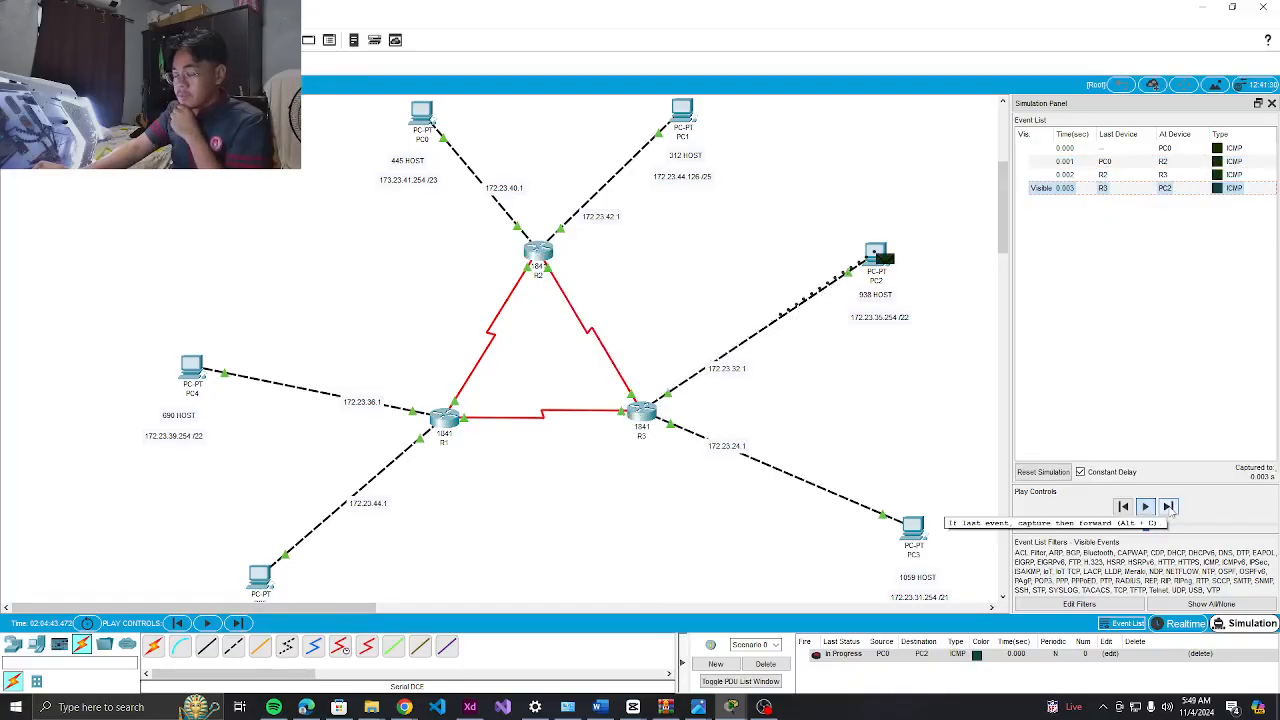
pyautogui.click(1168, 507)
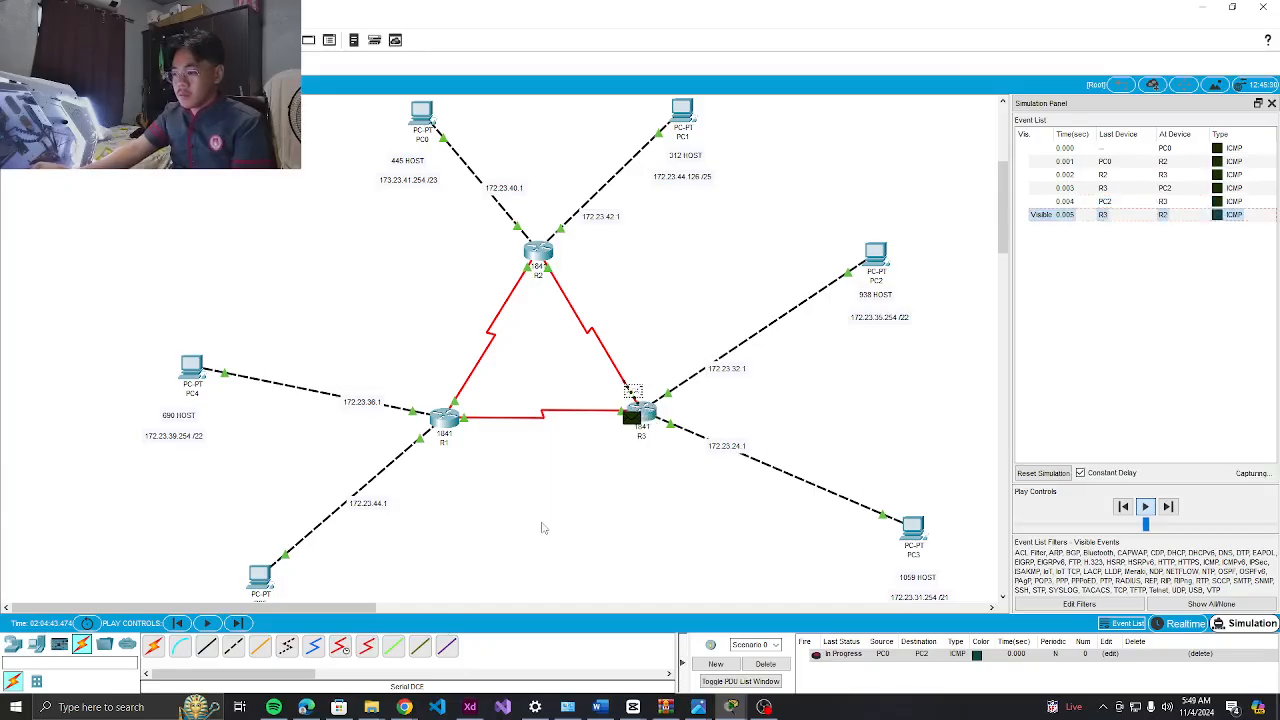
pyautogui.click(763, 707)
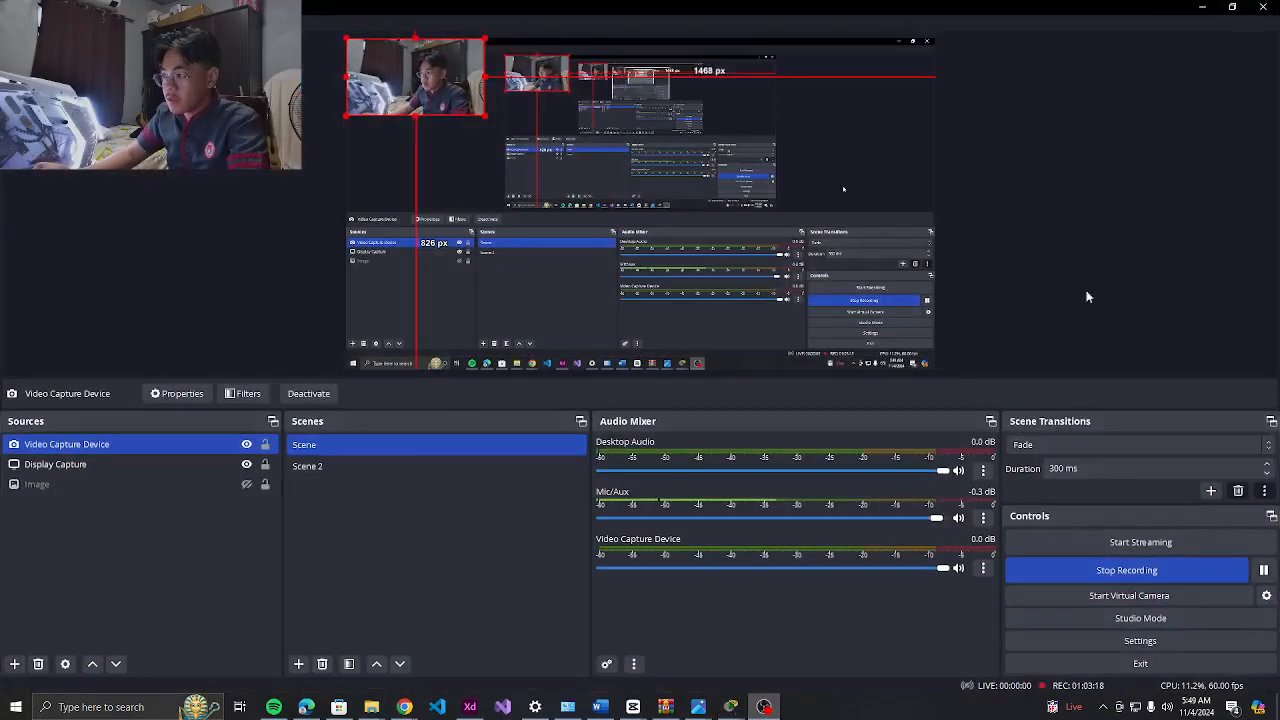
# Pause and then resume the OBS screen recording
pyautogui.click(1199, 8)
pyautogui.click(764, 707)
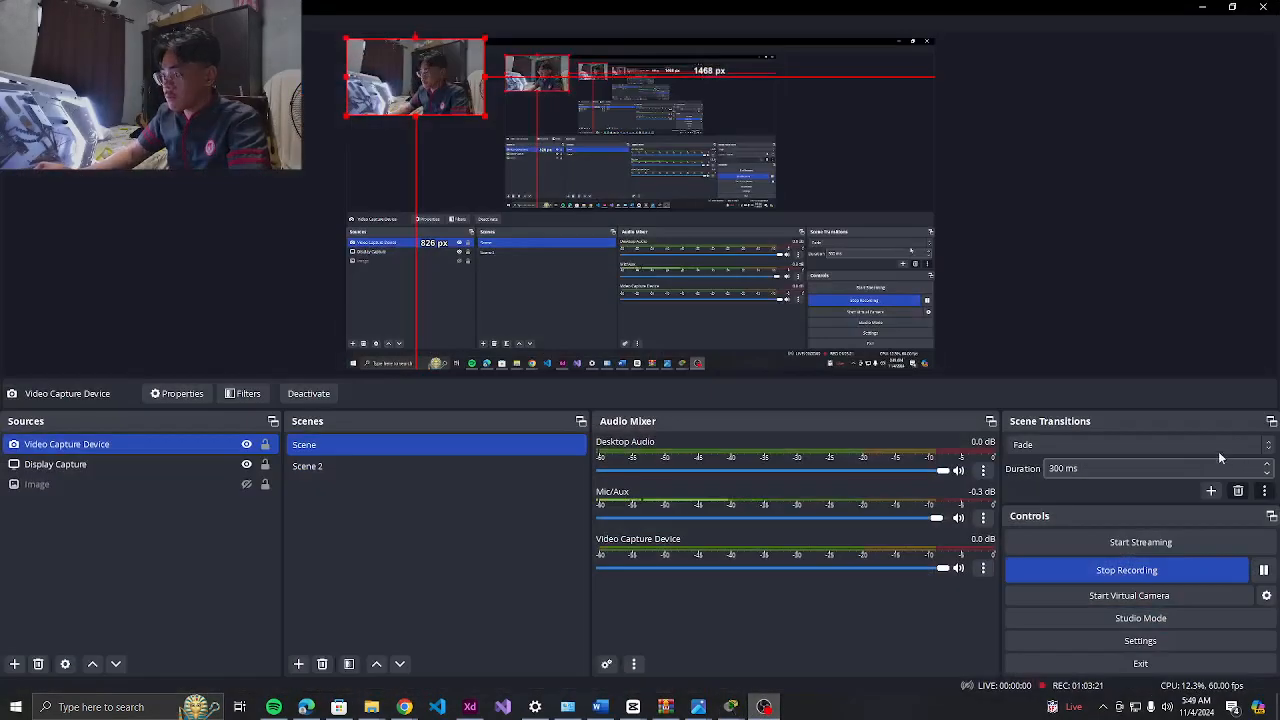
pyautogui.click(1265, 572)
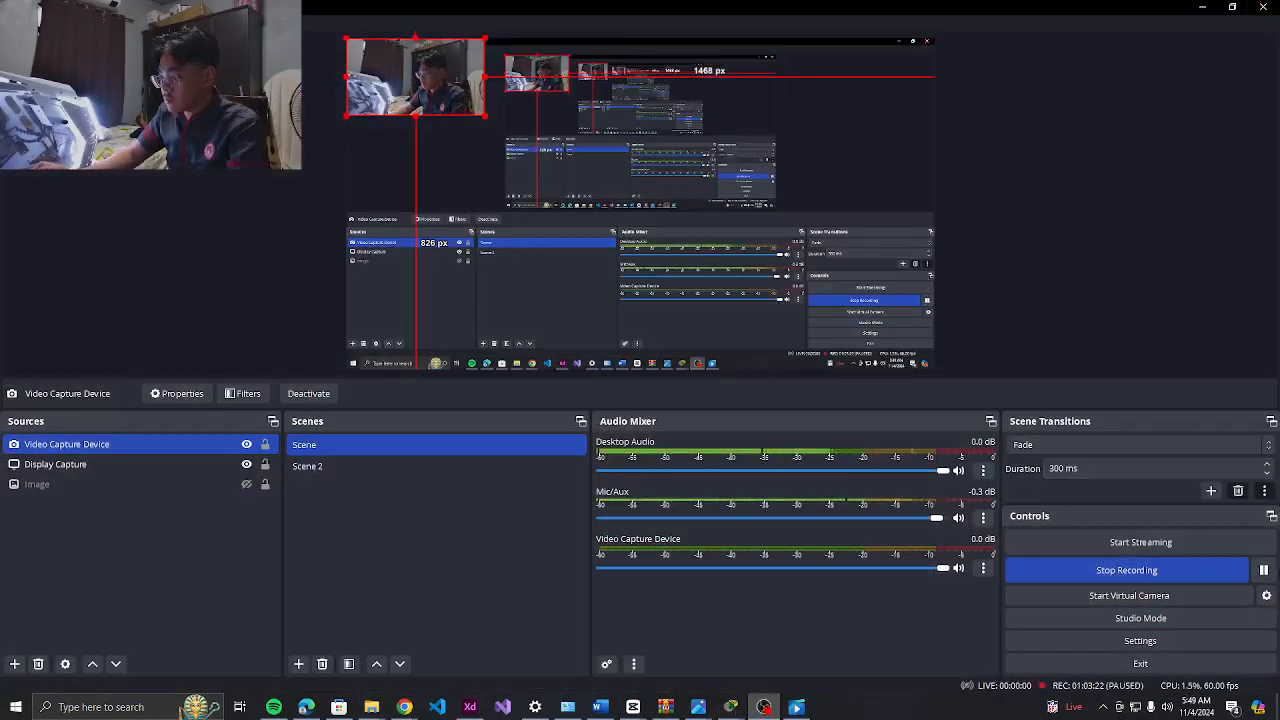
pyautogui.click(1263, 570)
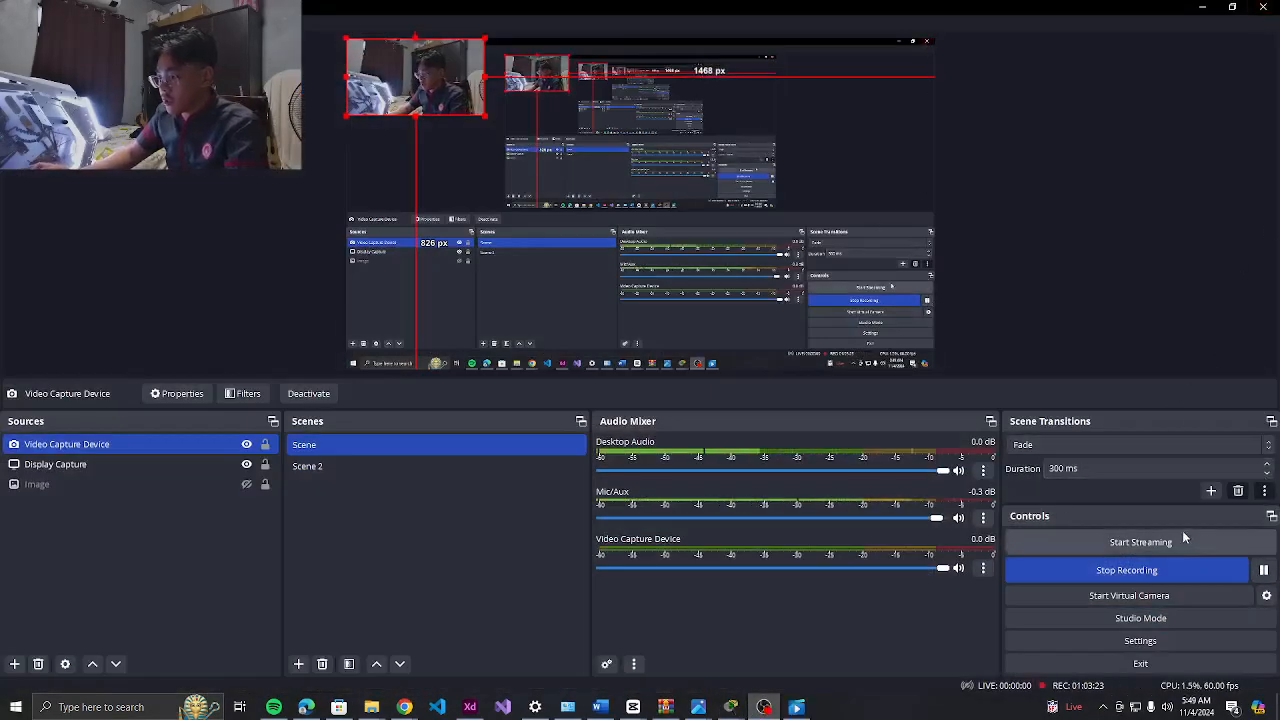
# Minimize OBS and open the earlier saved Packet Tracer simulation video
pyautogui.click(1199, 8)
pyautogui.click(764, 707)
pyautogui.click(764, 707)
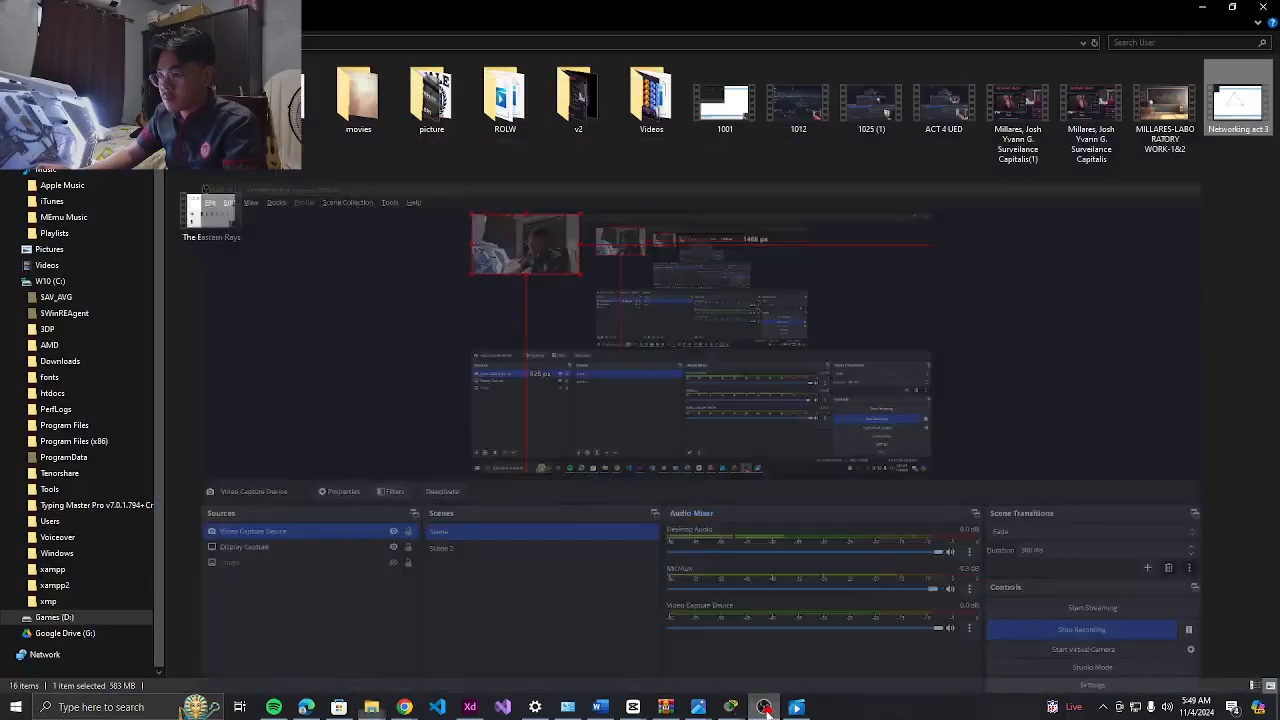
pyautogui.click(764, 707)
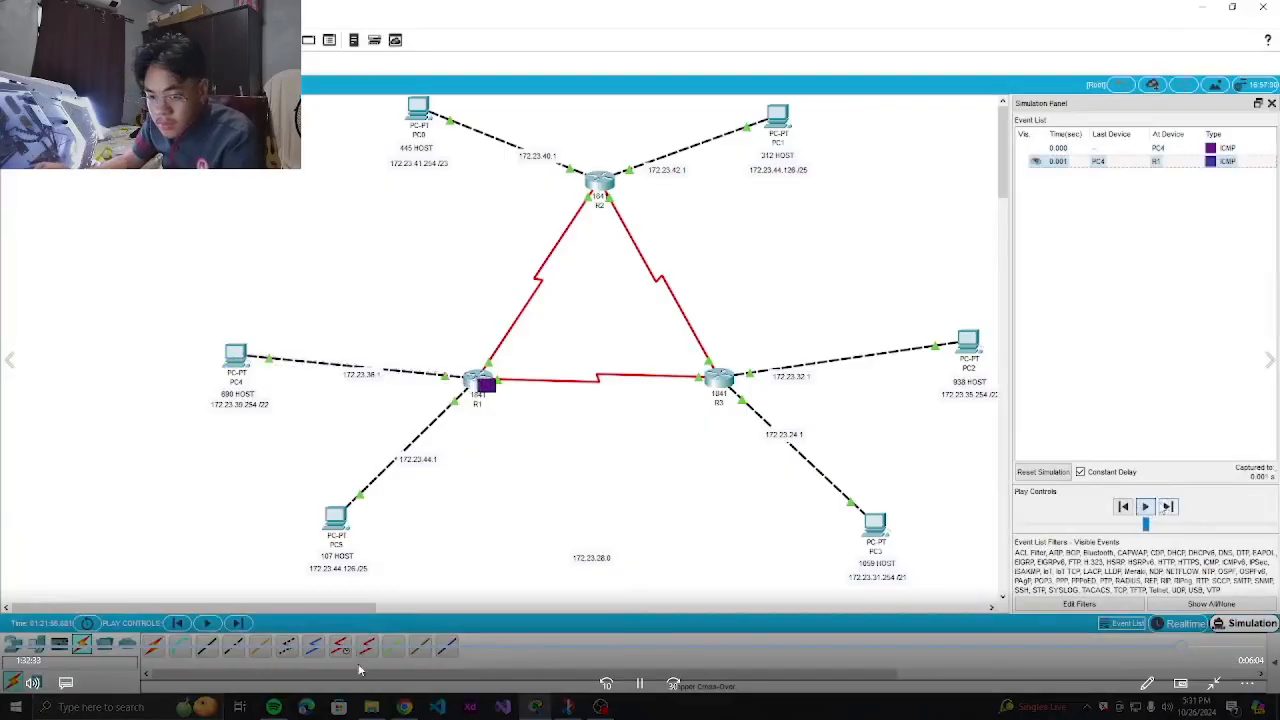
# Play the earlier recording and seek back and forward through the PC2-to-PC3 ping
pyautogui.click(1169, 507)
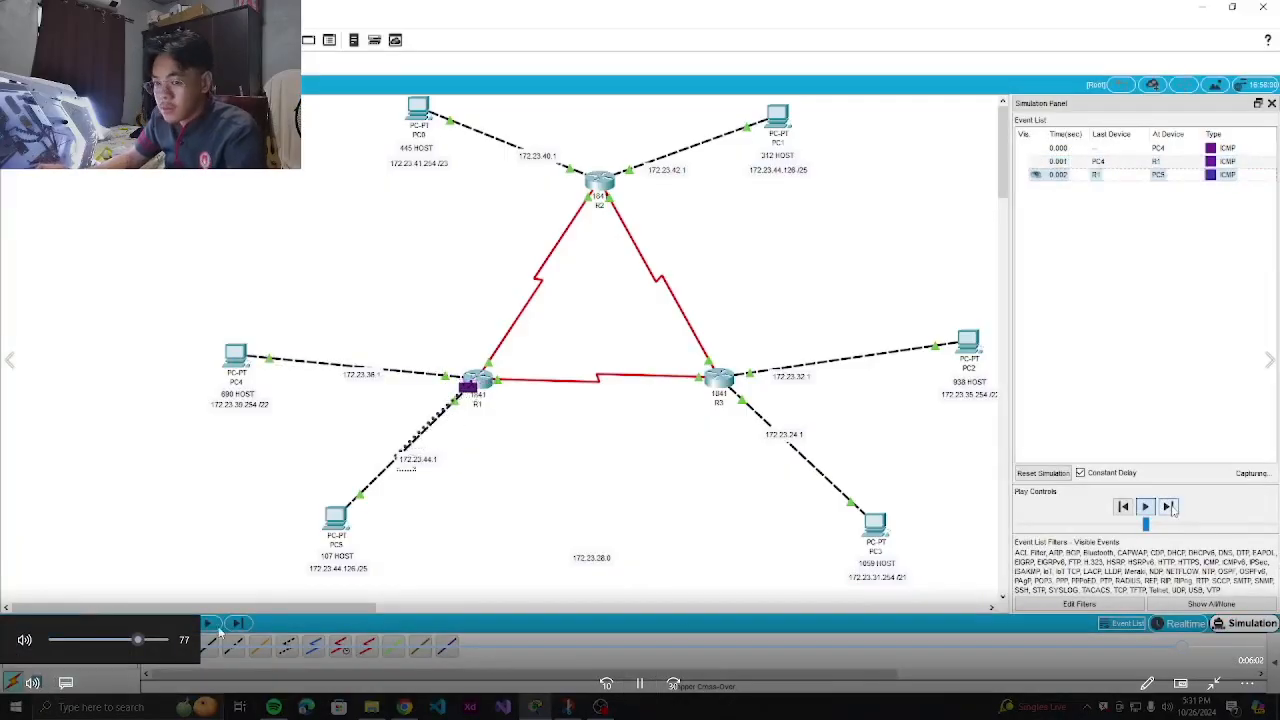
pyautogui.click(1169, 507)
pyautogui.click(1169, 507)
pyautogui.click(1169, 507)
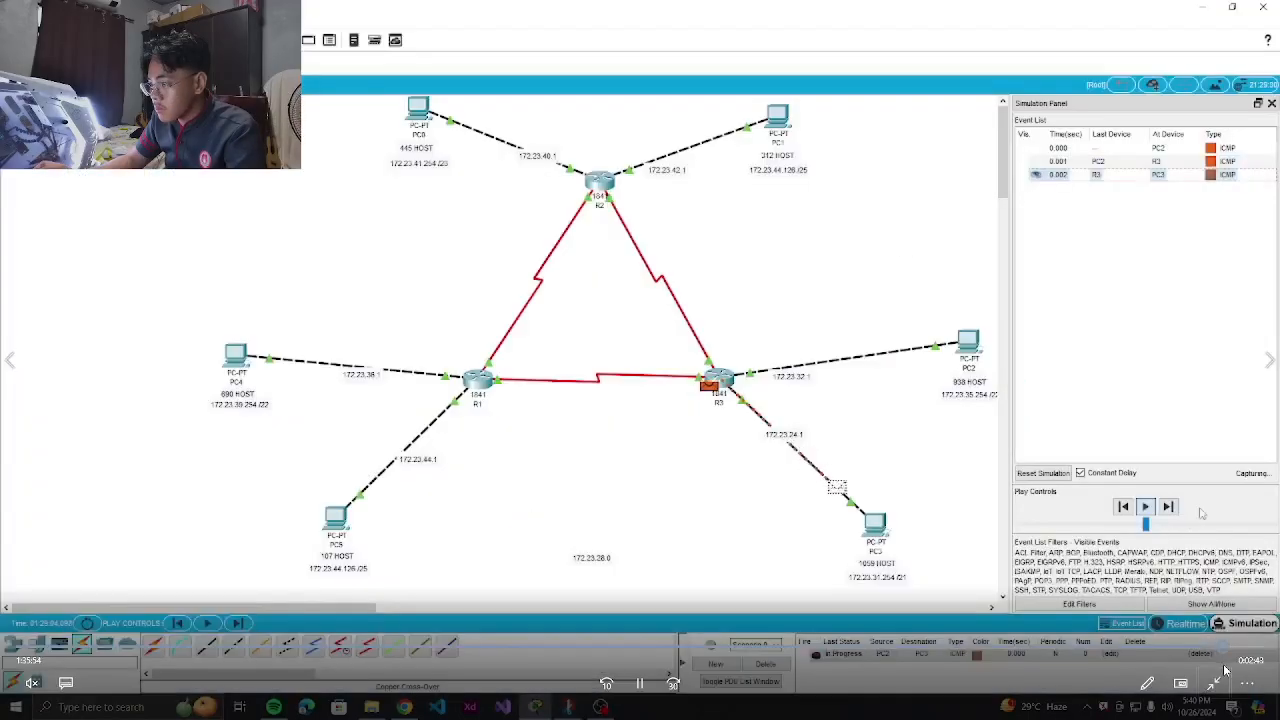
pyautogui.press('Left')
pyautogui.press('Right')
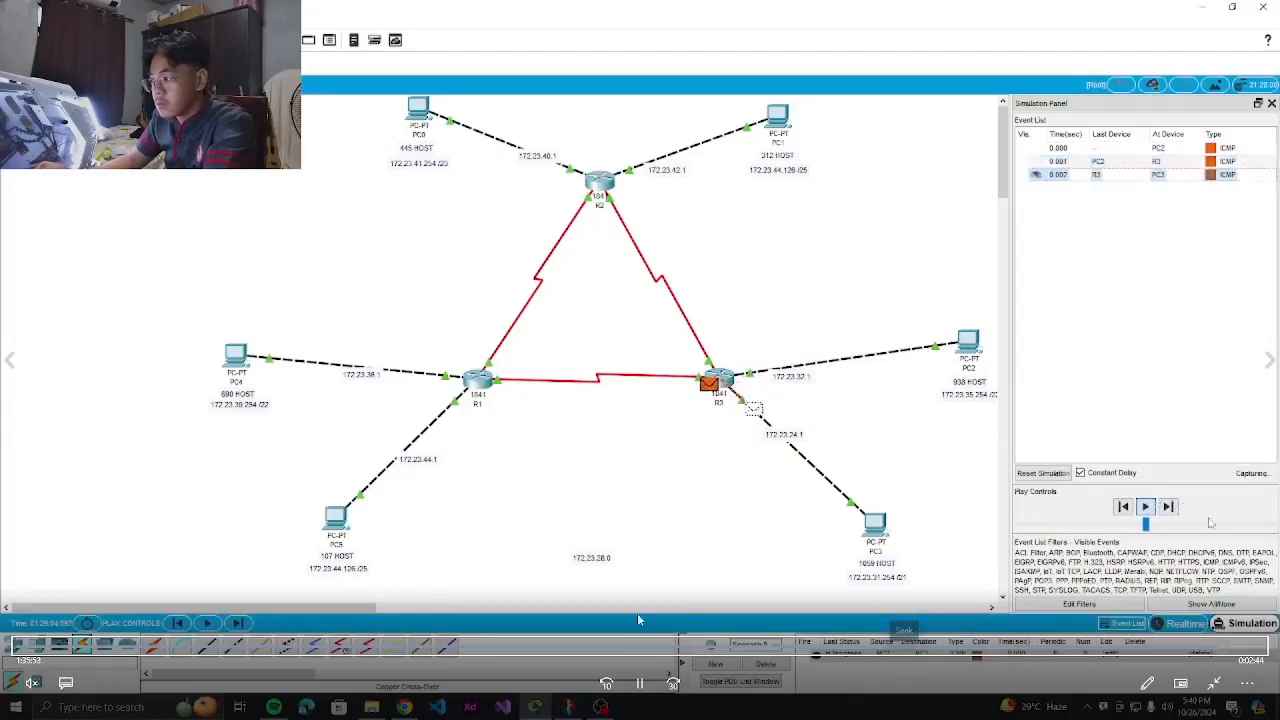
# Adjust the playback volume and close Media Player
pyautogui.click(35, 680)
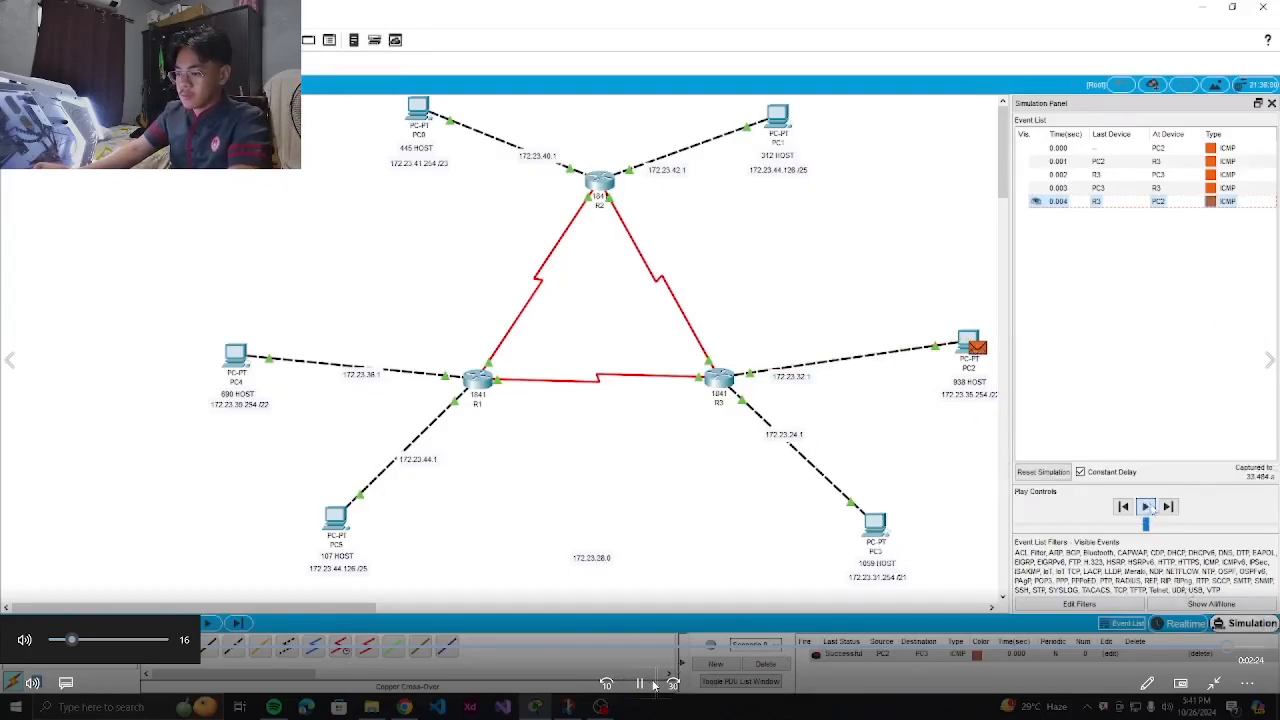
pyautogui.click(1266, 6)
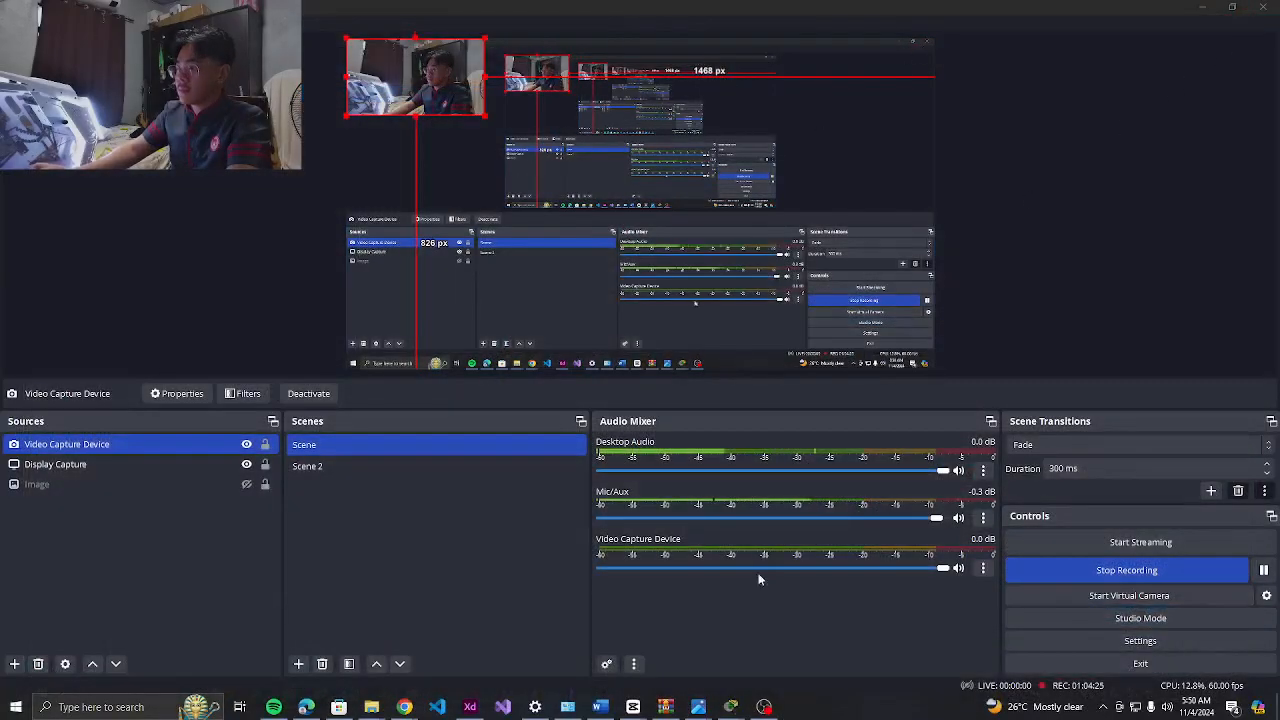